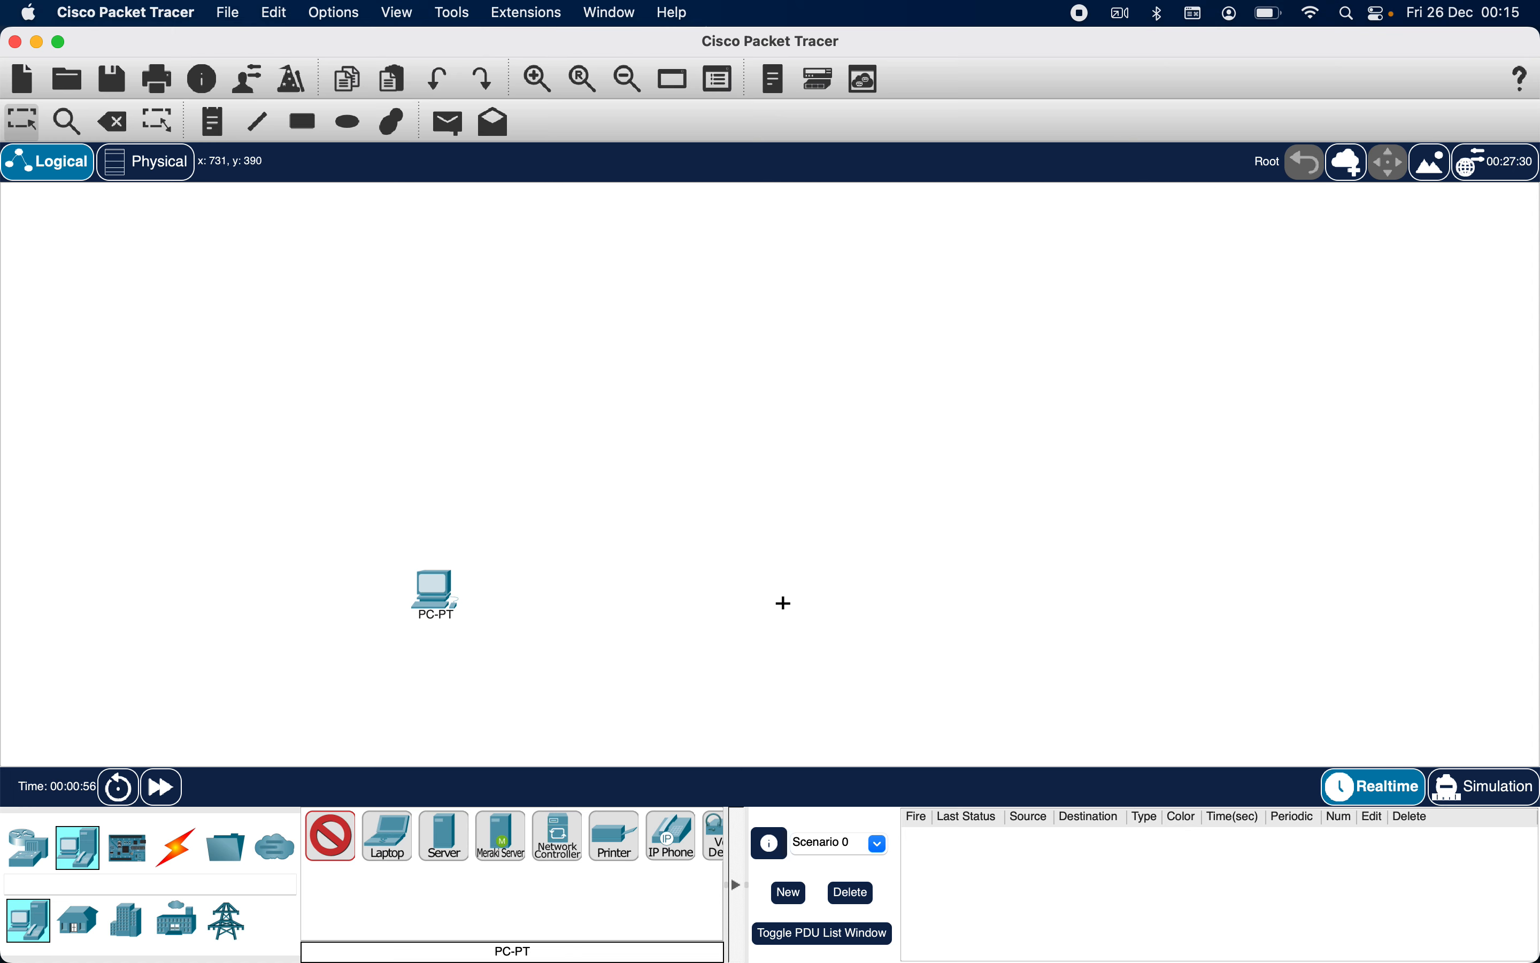
Place a second PC to the right of the first one and two 2960 switches above the PCs
left_click(785, 603)
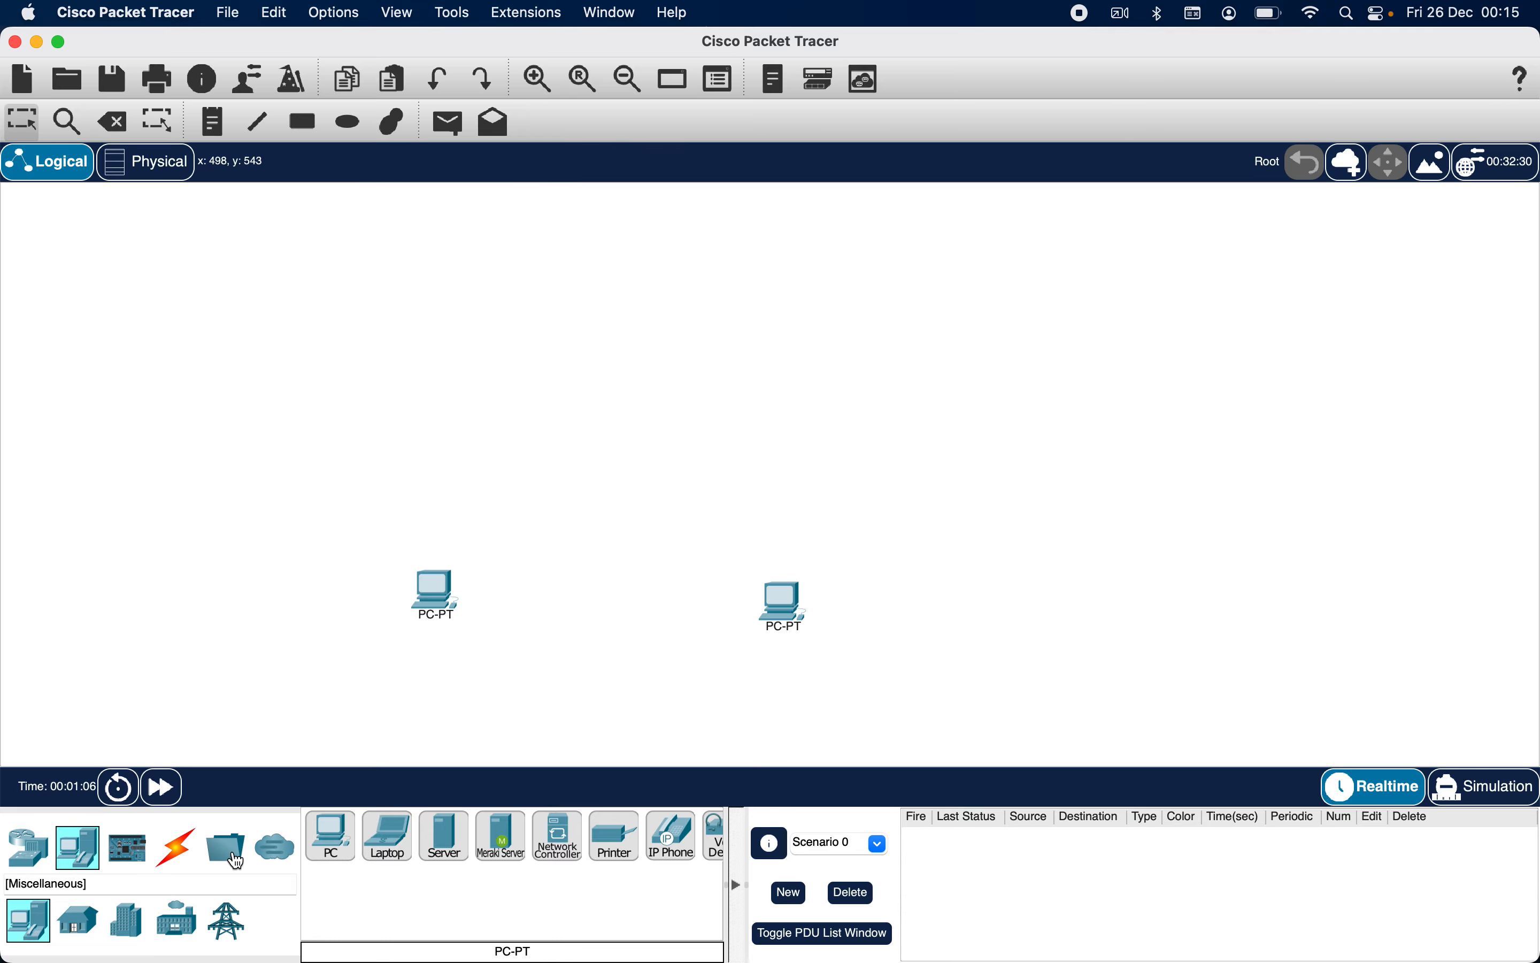
left_click(26, 846)
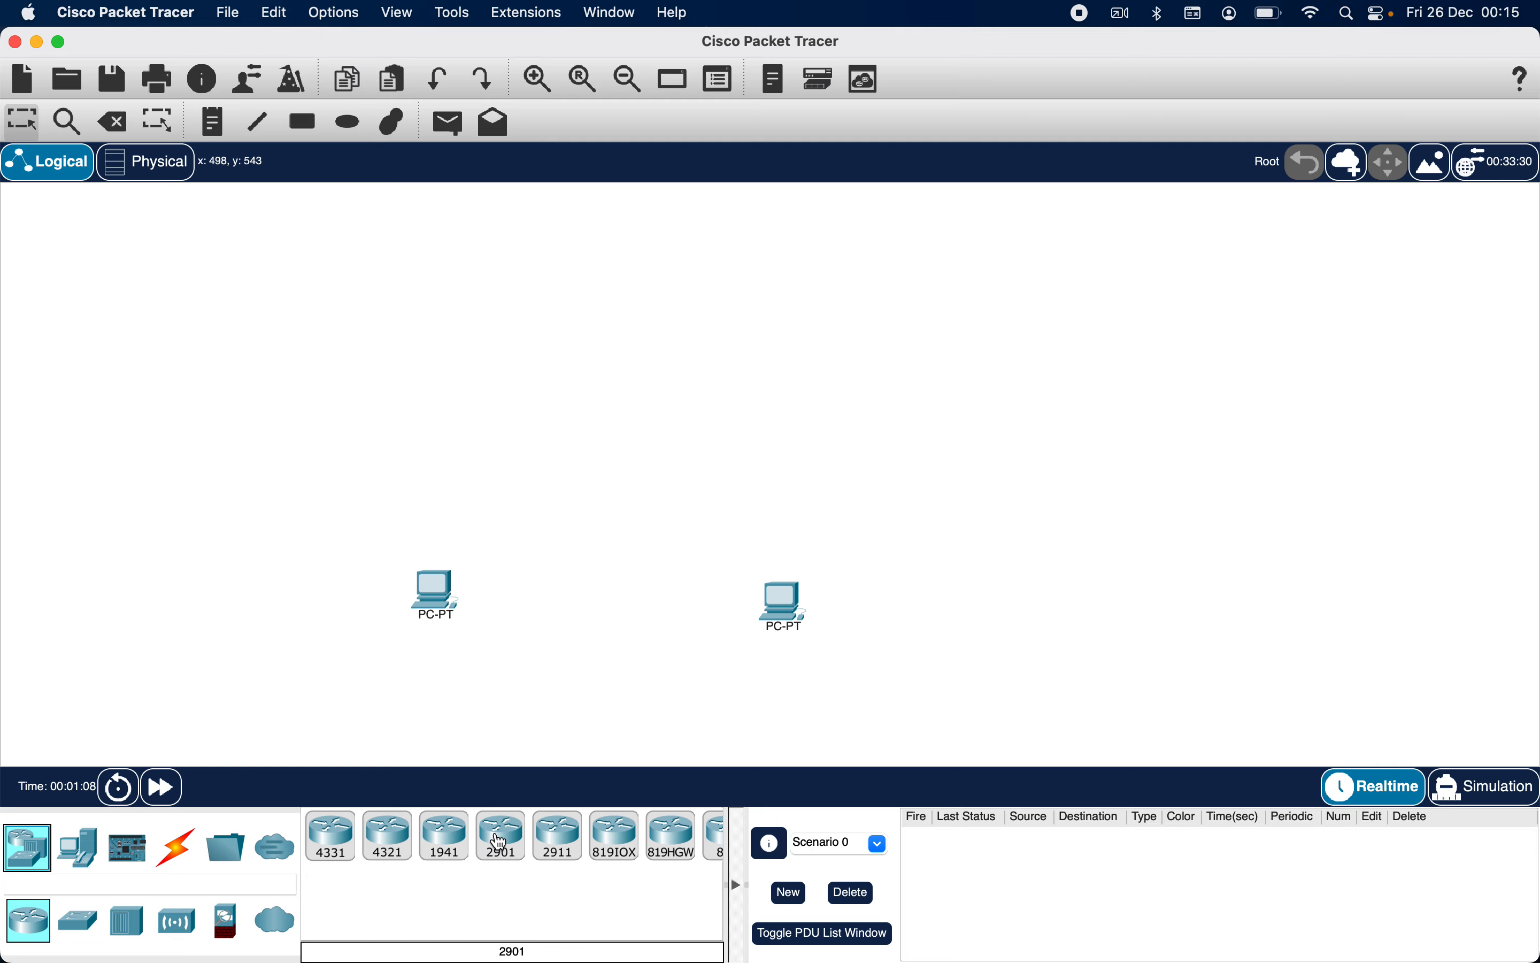
left_click(90, 928)
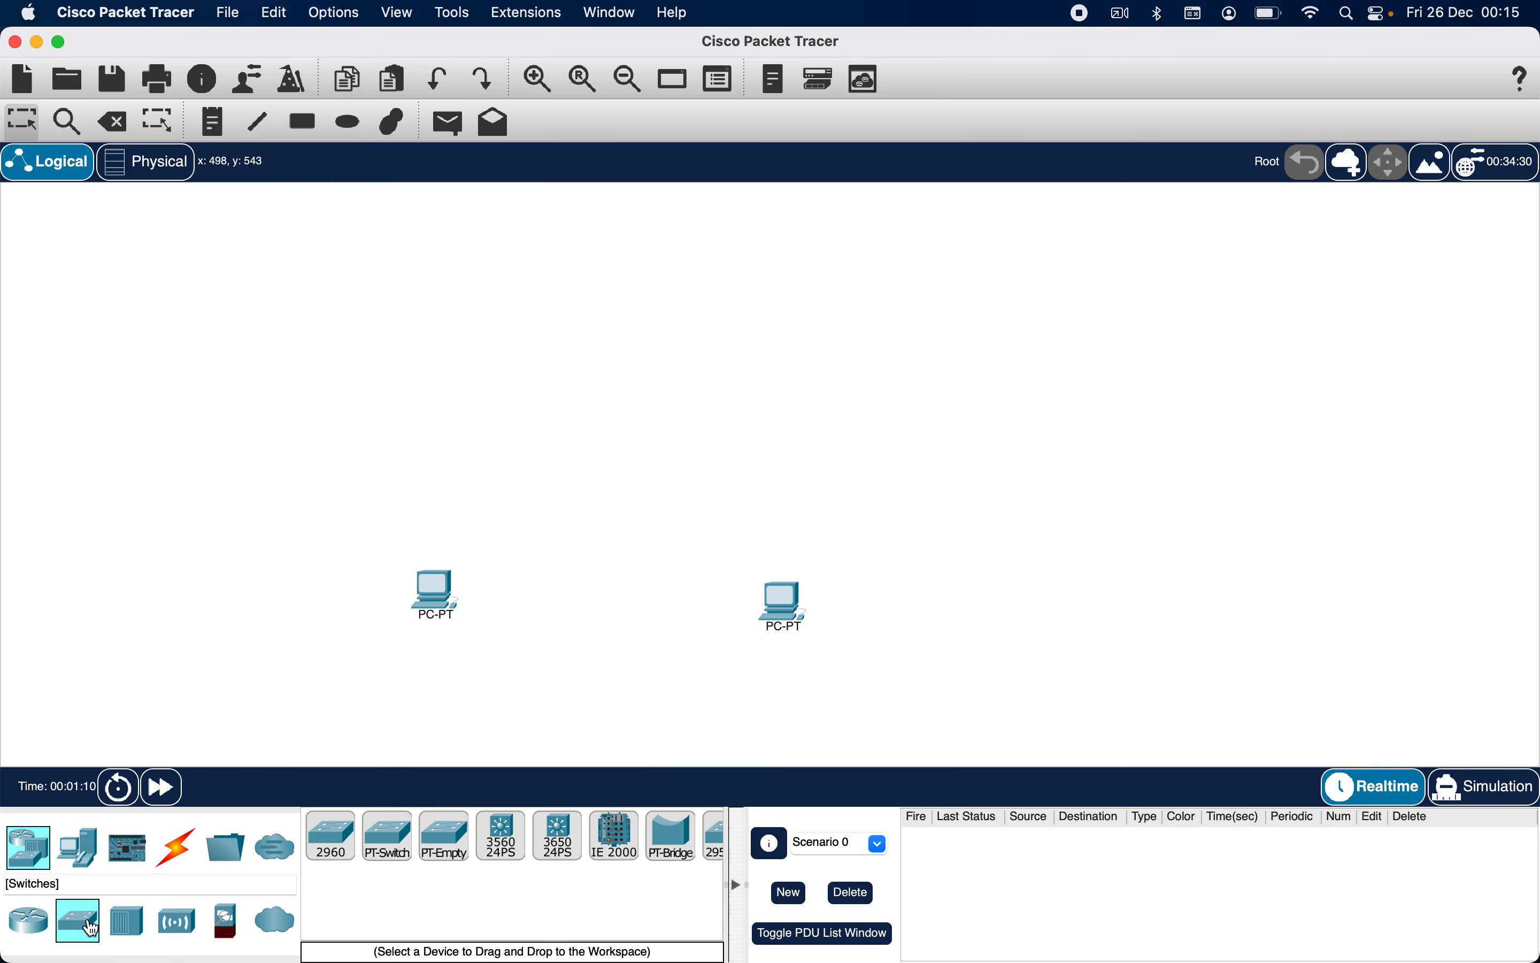
scroll(524, 838, "right", 5)
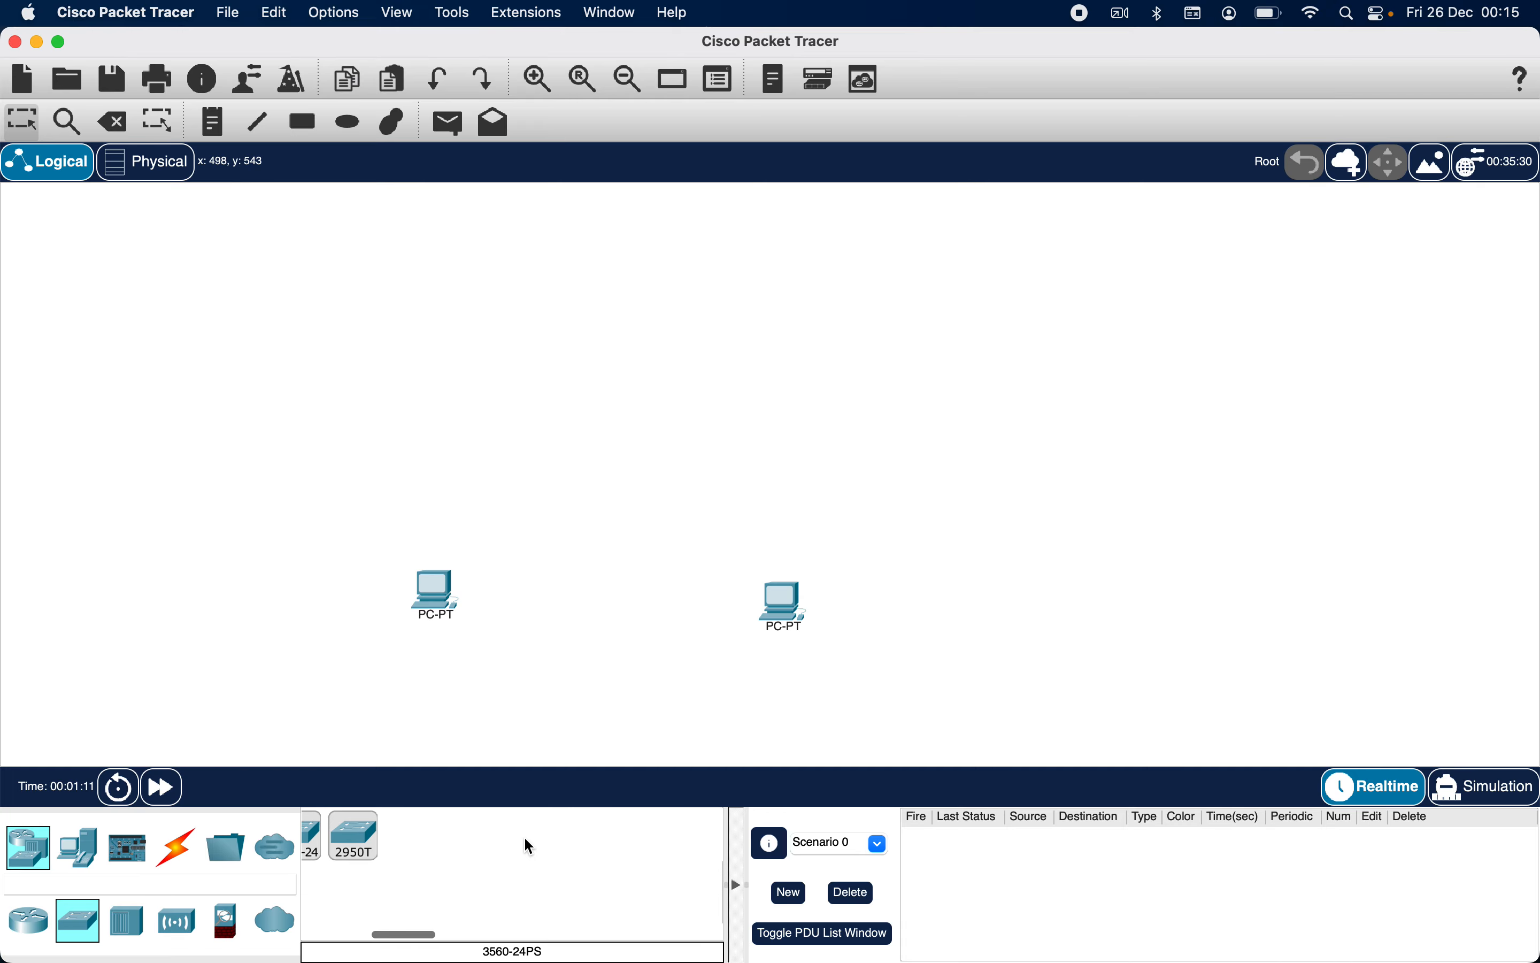
scroll(529, 846, "left", 5)
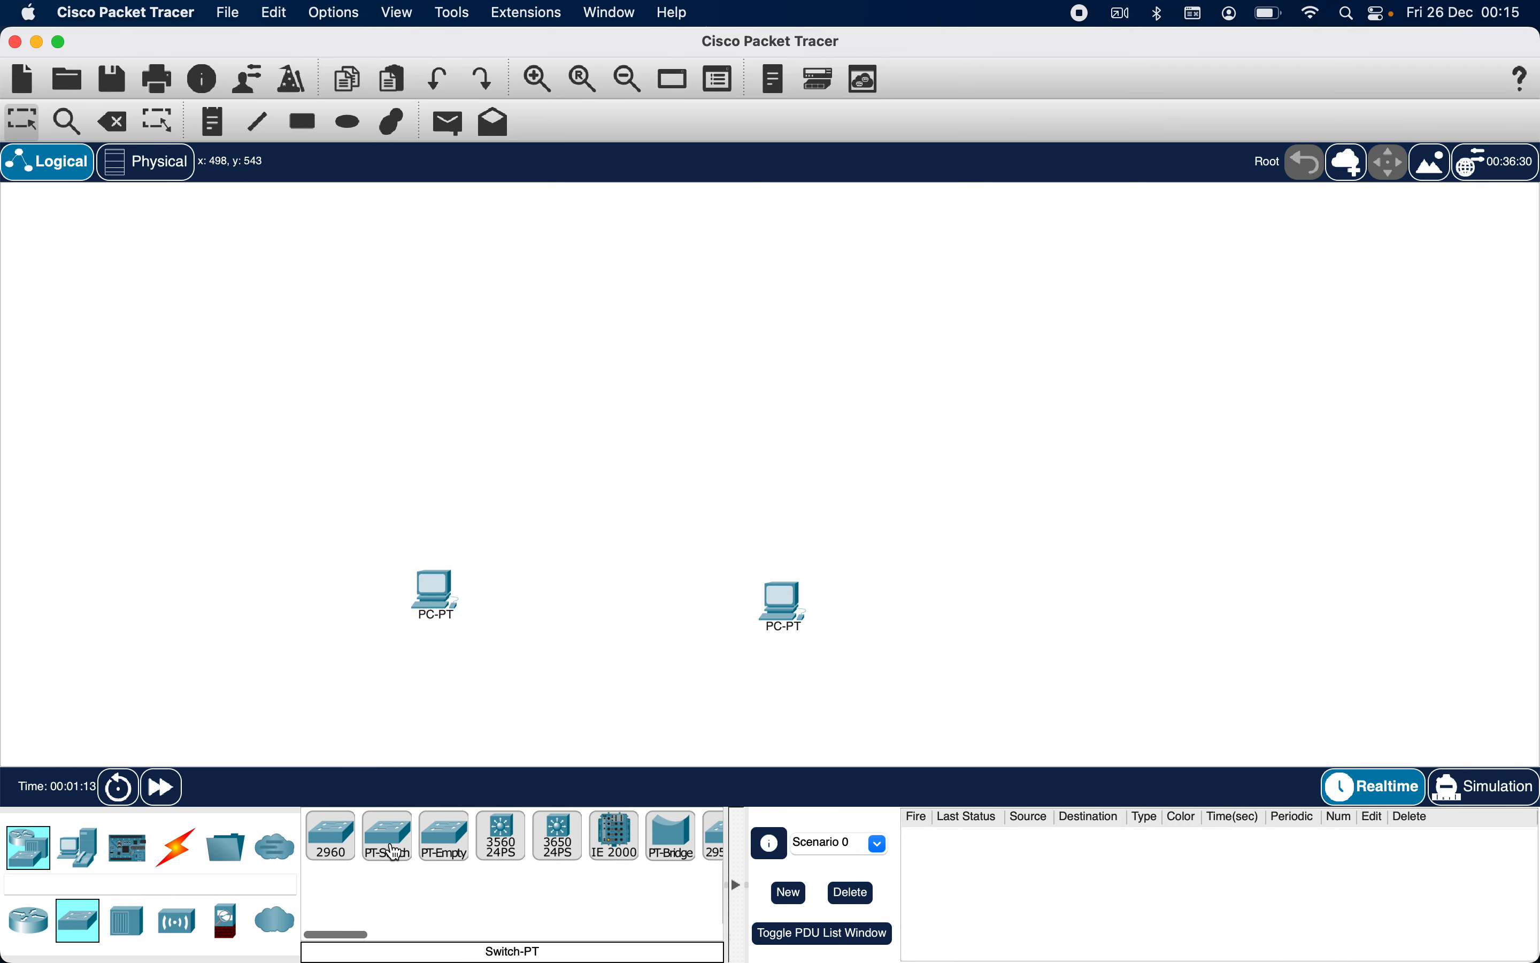
left_click(339, 852)
left_click(514, 435)
left_click(338, 826)
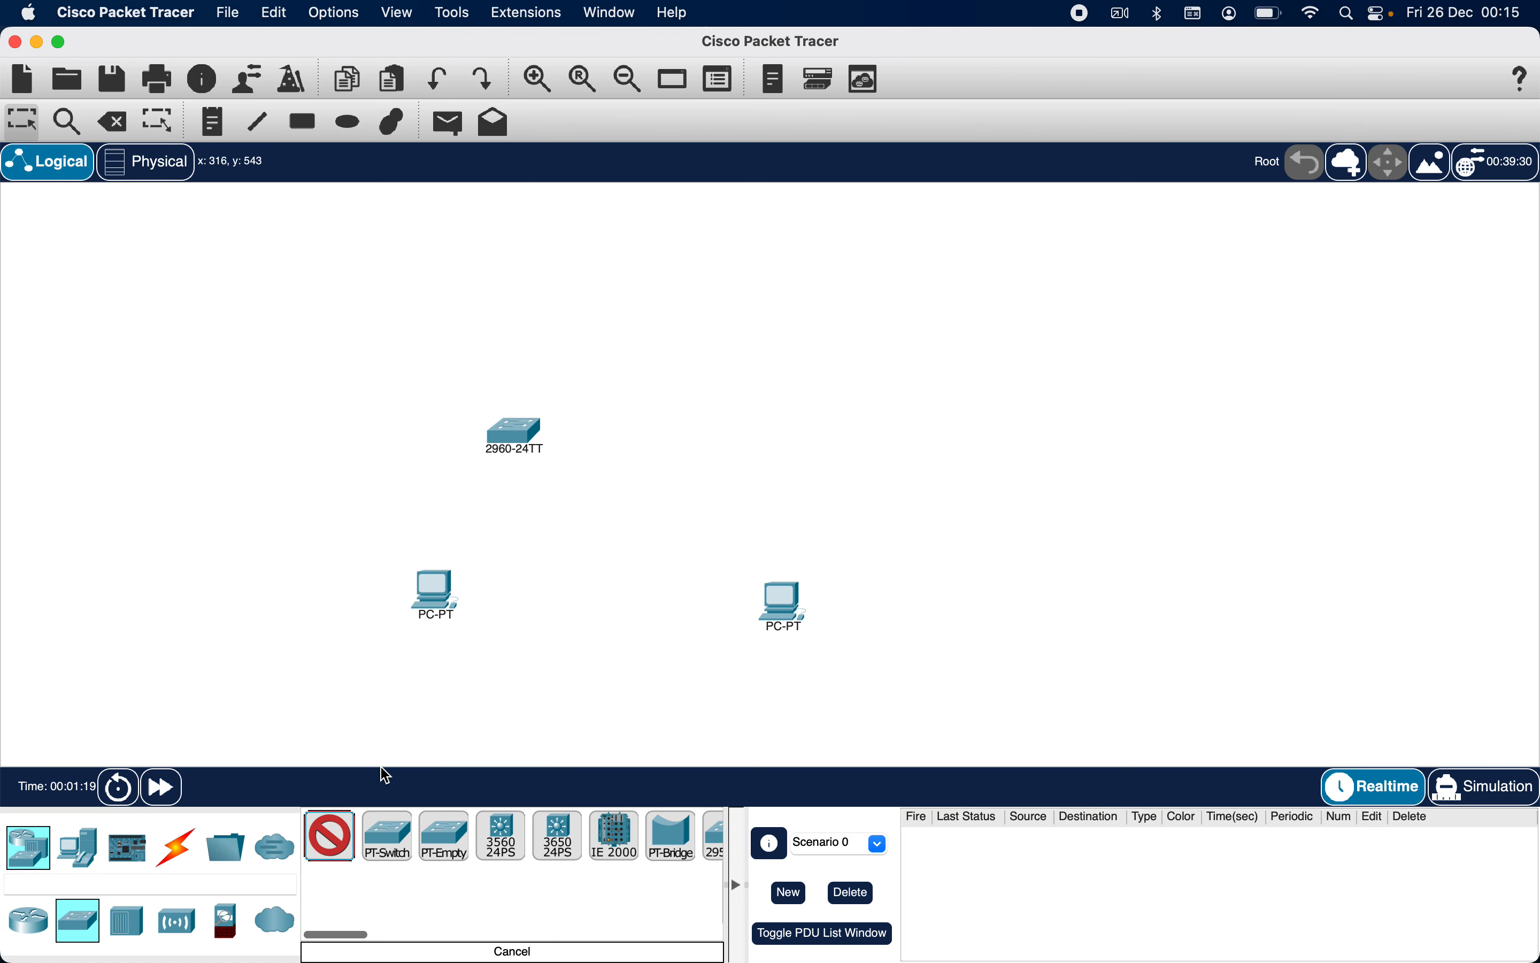
left_click(765, 421)
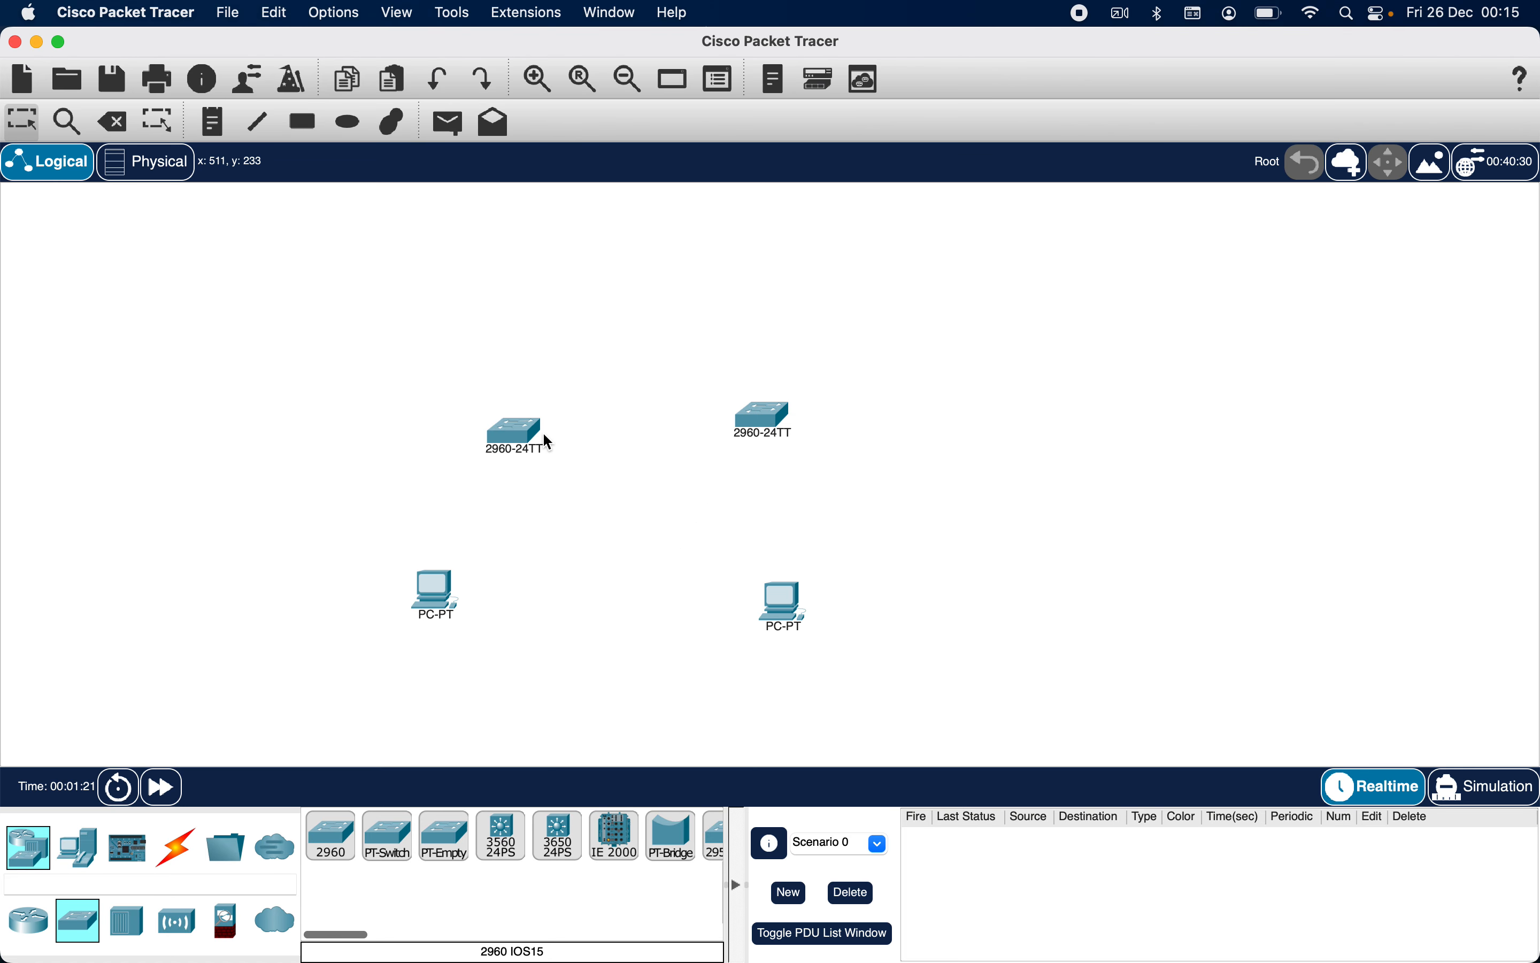
Reposition the two switches and the left PC so that the devices line up in rows
left_click_drag(520, 437, 476, 436)
left_click_drag(760, 426, 761, 452)
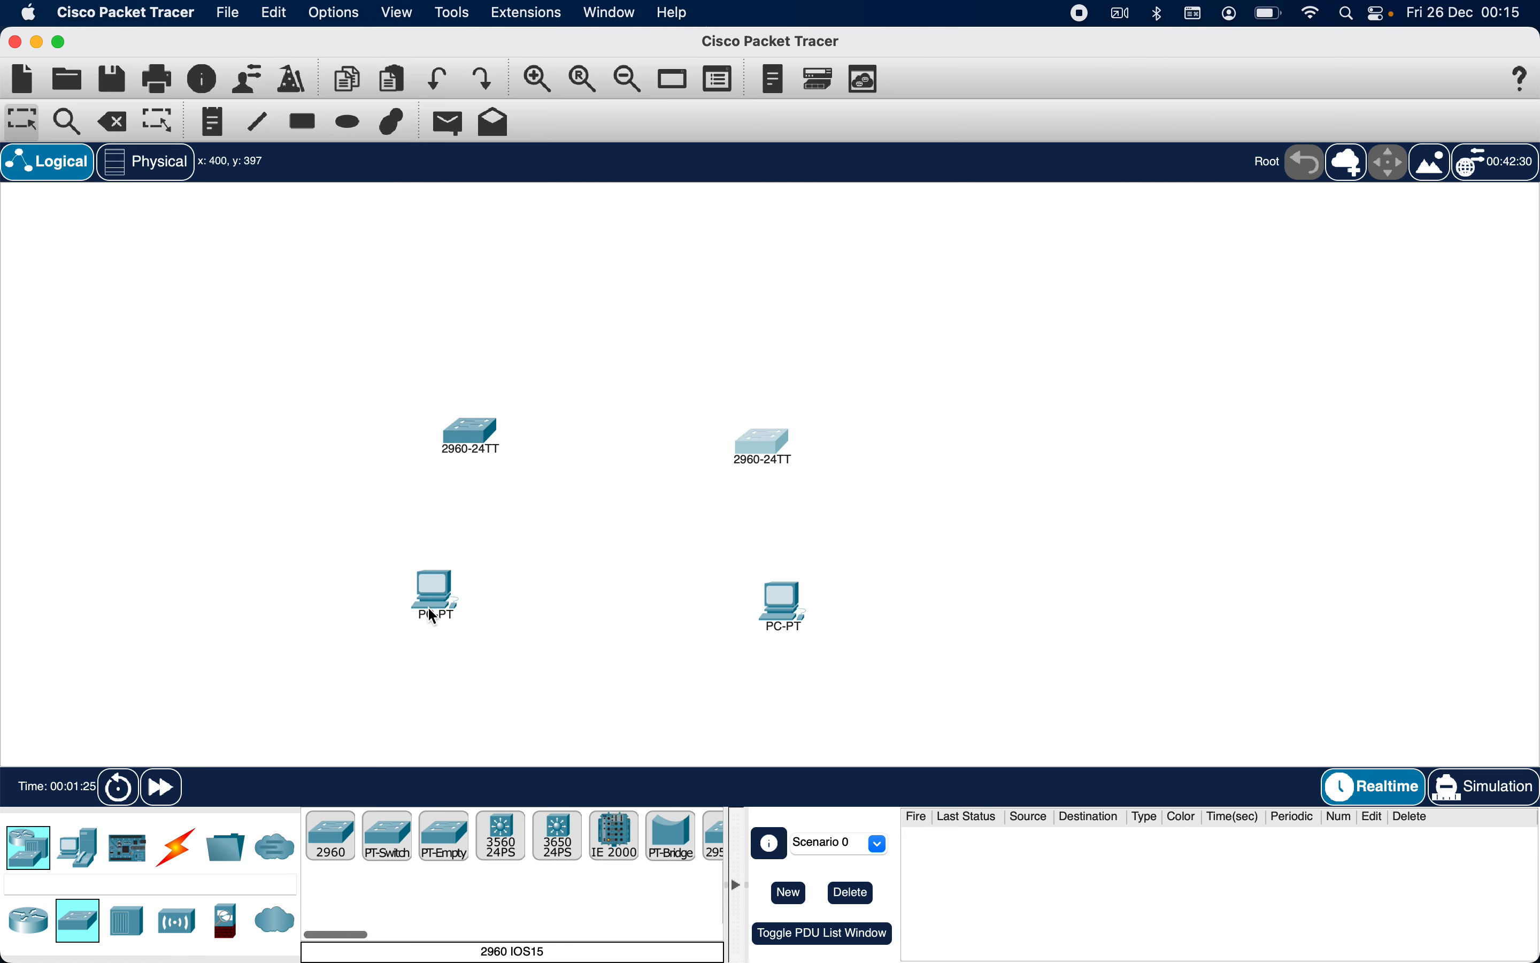
left_click_drag(425, 601, 427, 612)
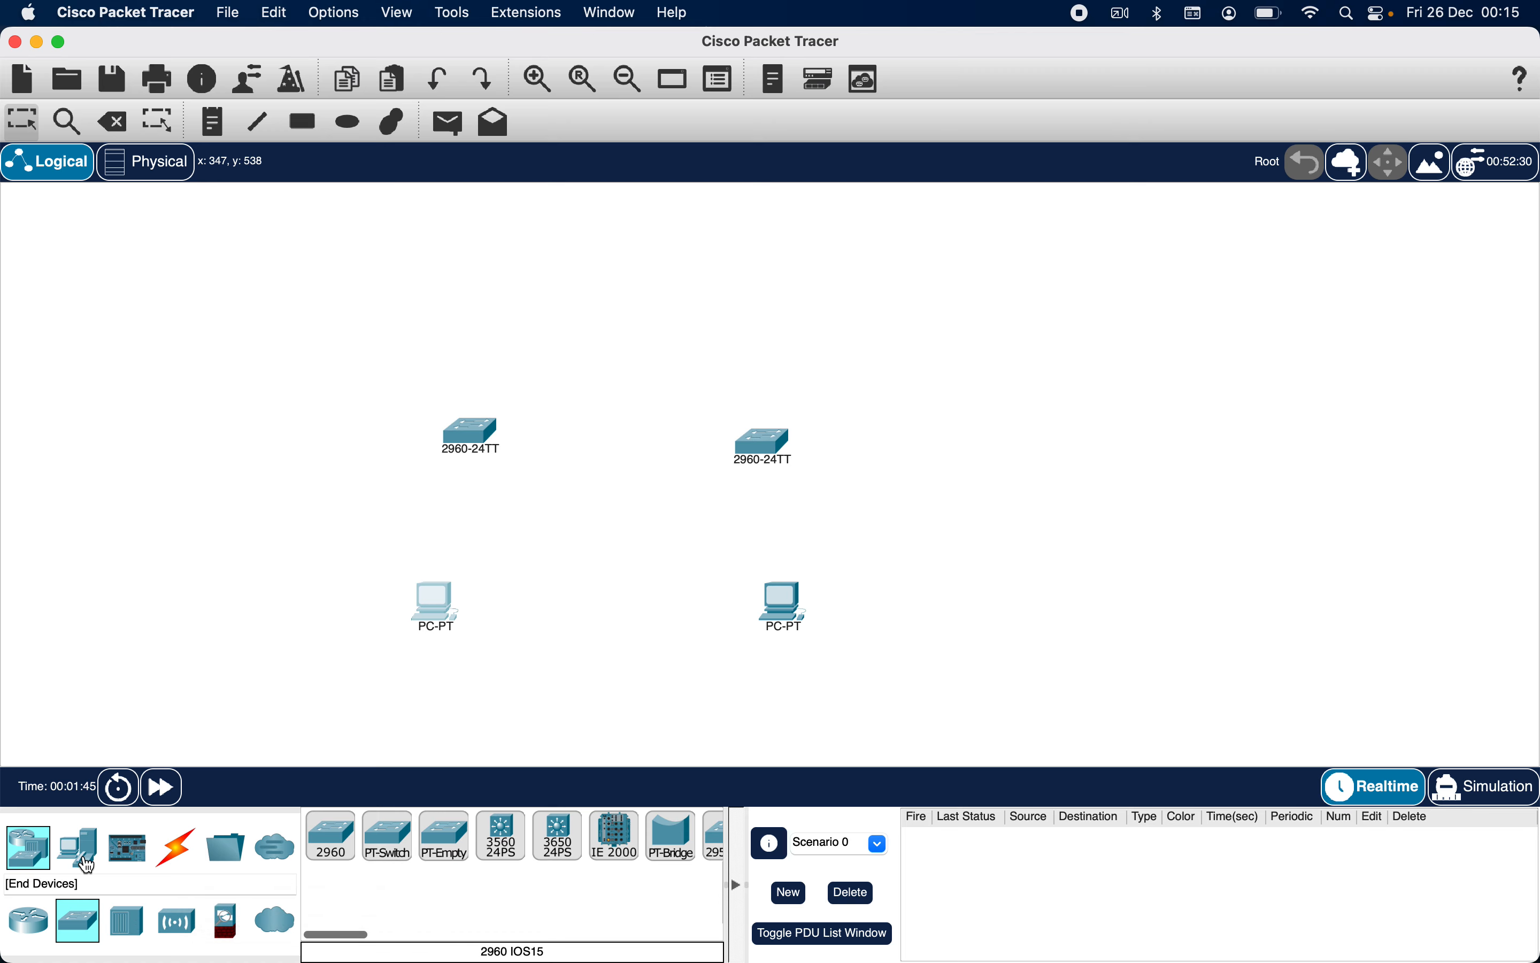
Add a 2811 router above the switches and centre it between them
left_click(27, 846)
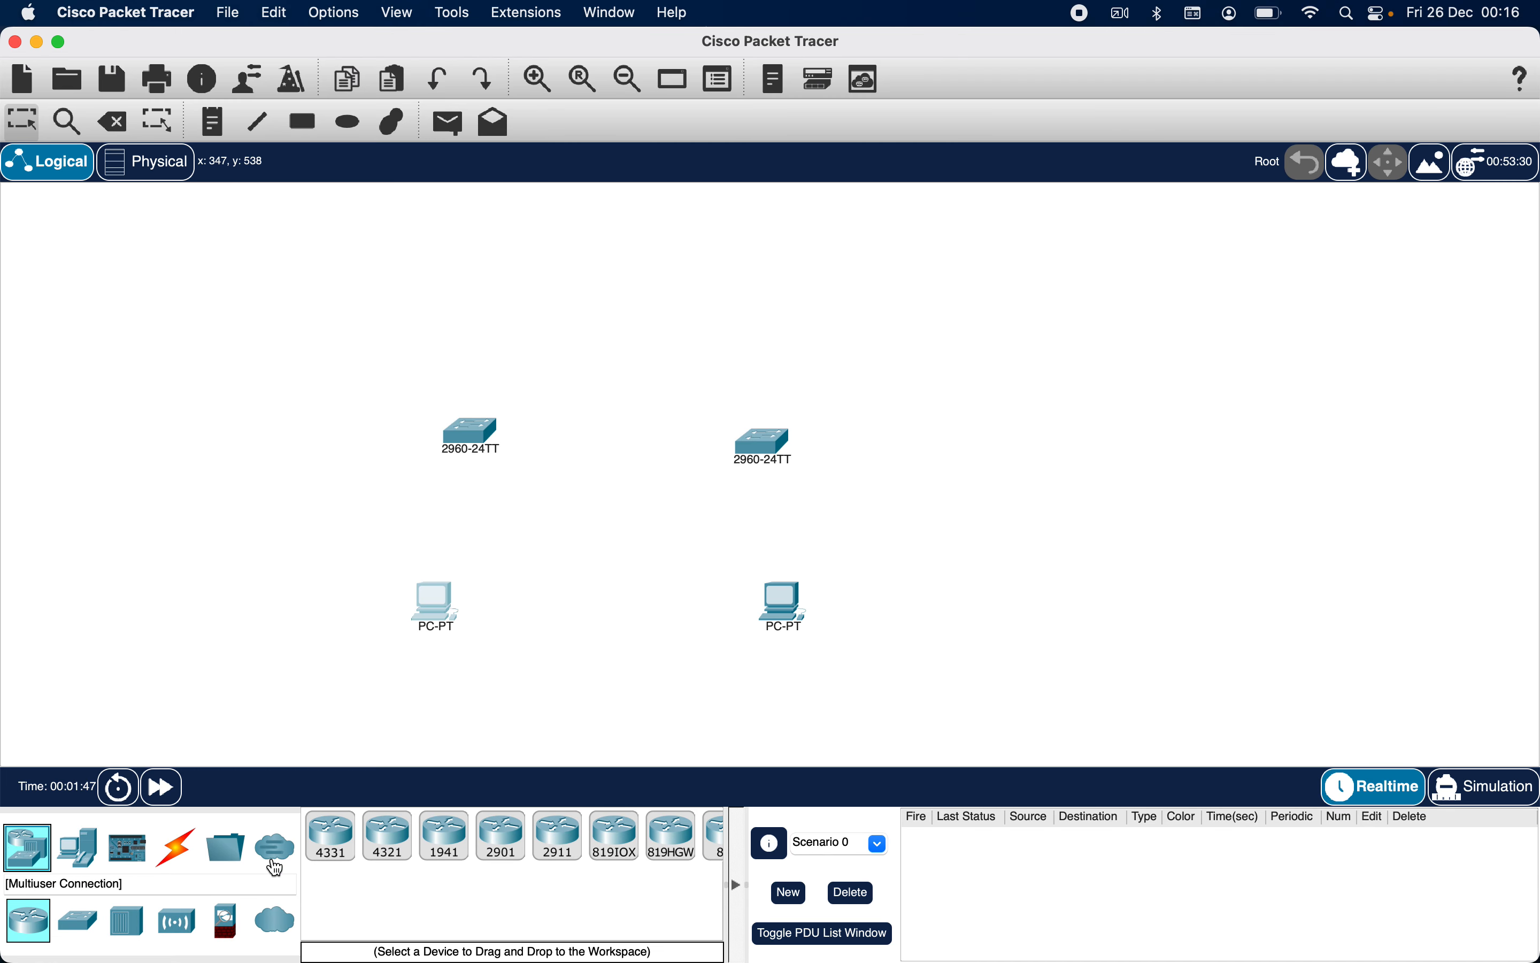
scroll(369, 849, "right", 10)
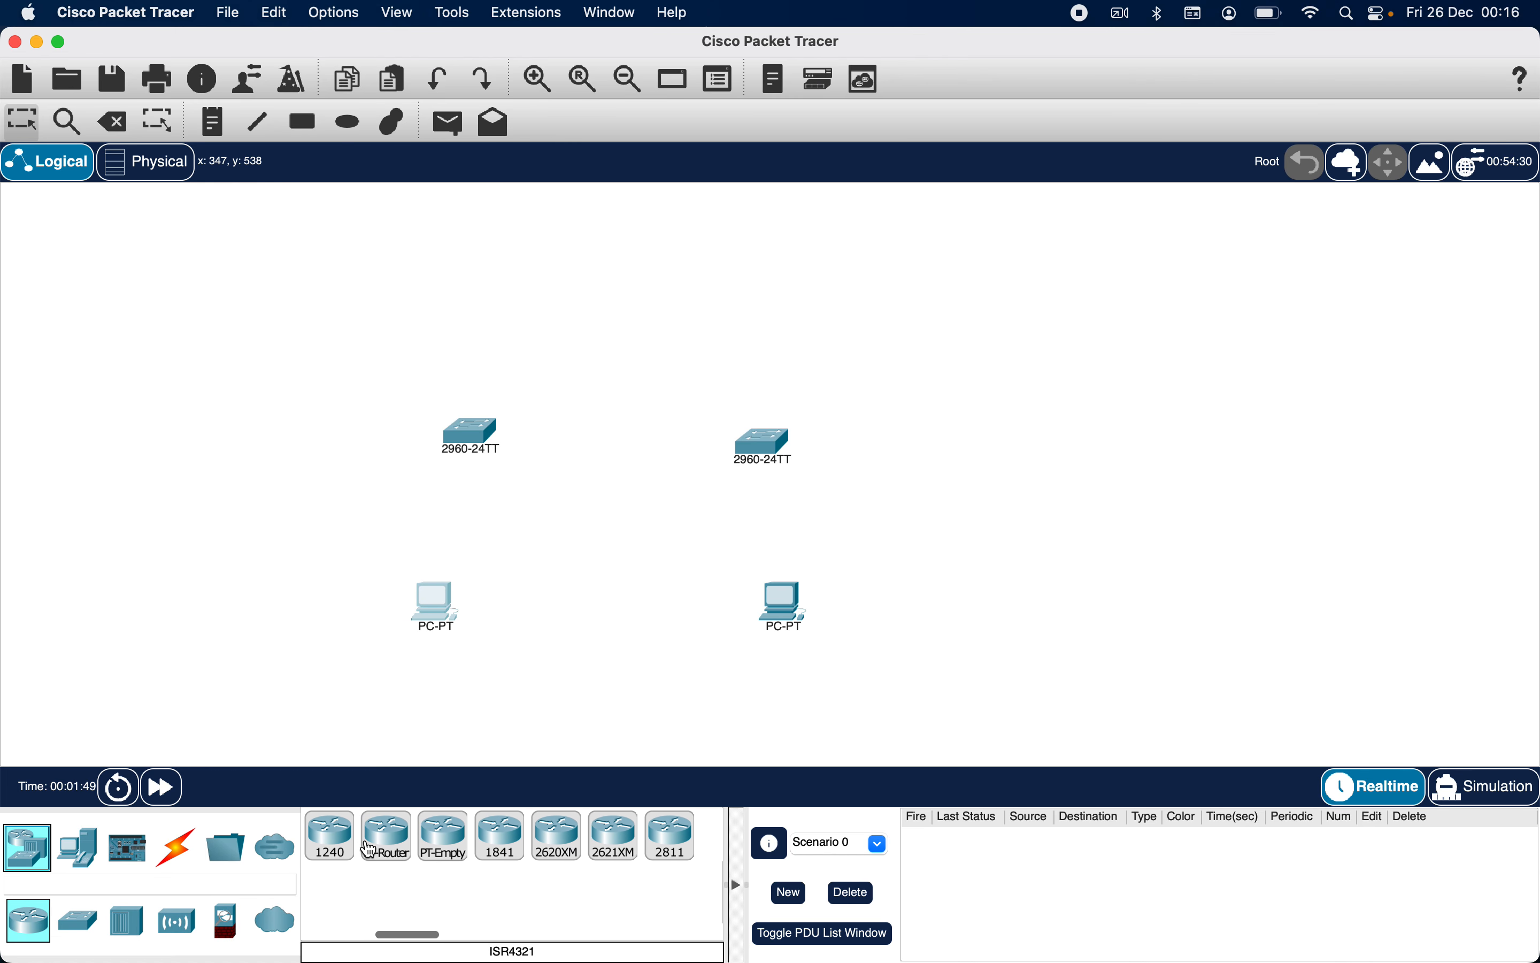
left_click(670, 836)
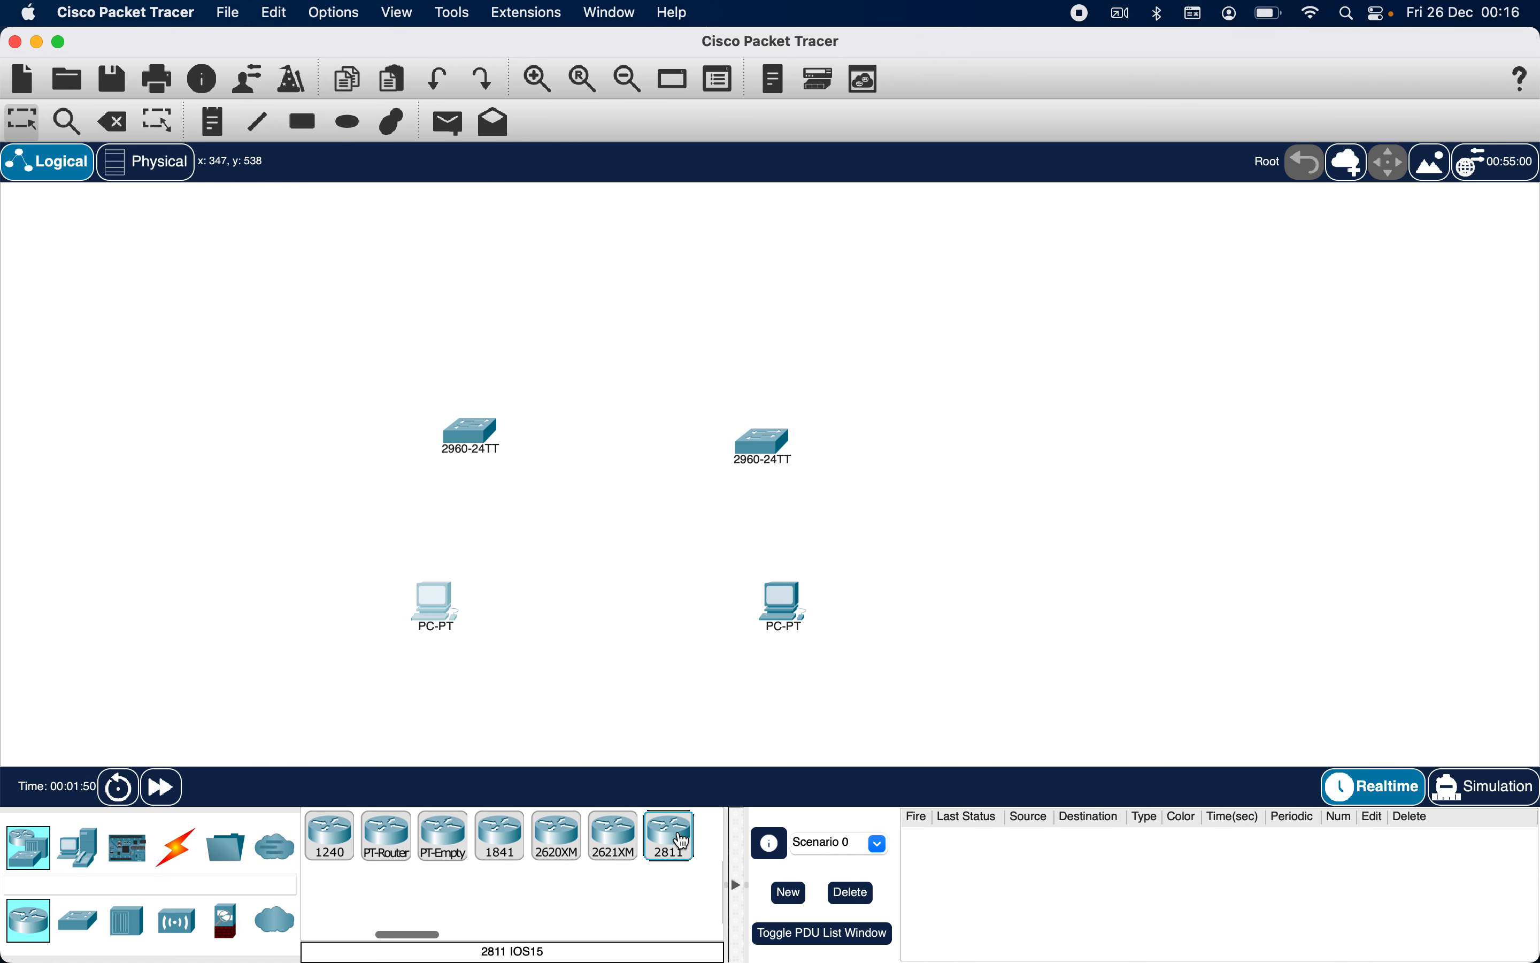
left_click(645, 311)
left_click_drag(644, 310, 622, 310)
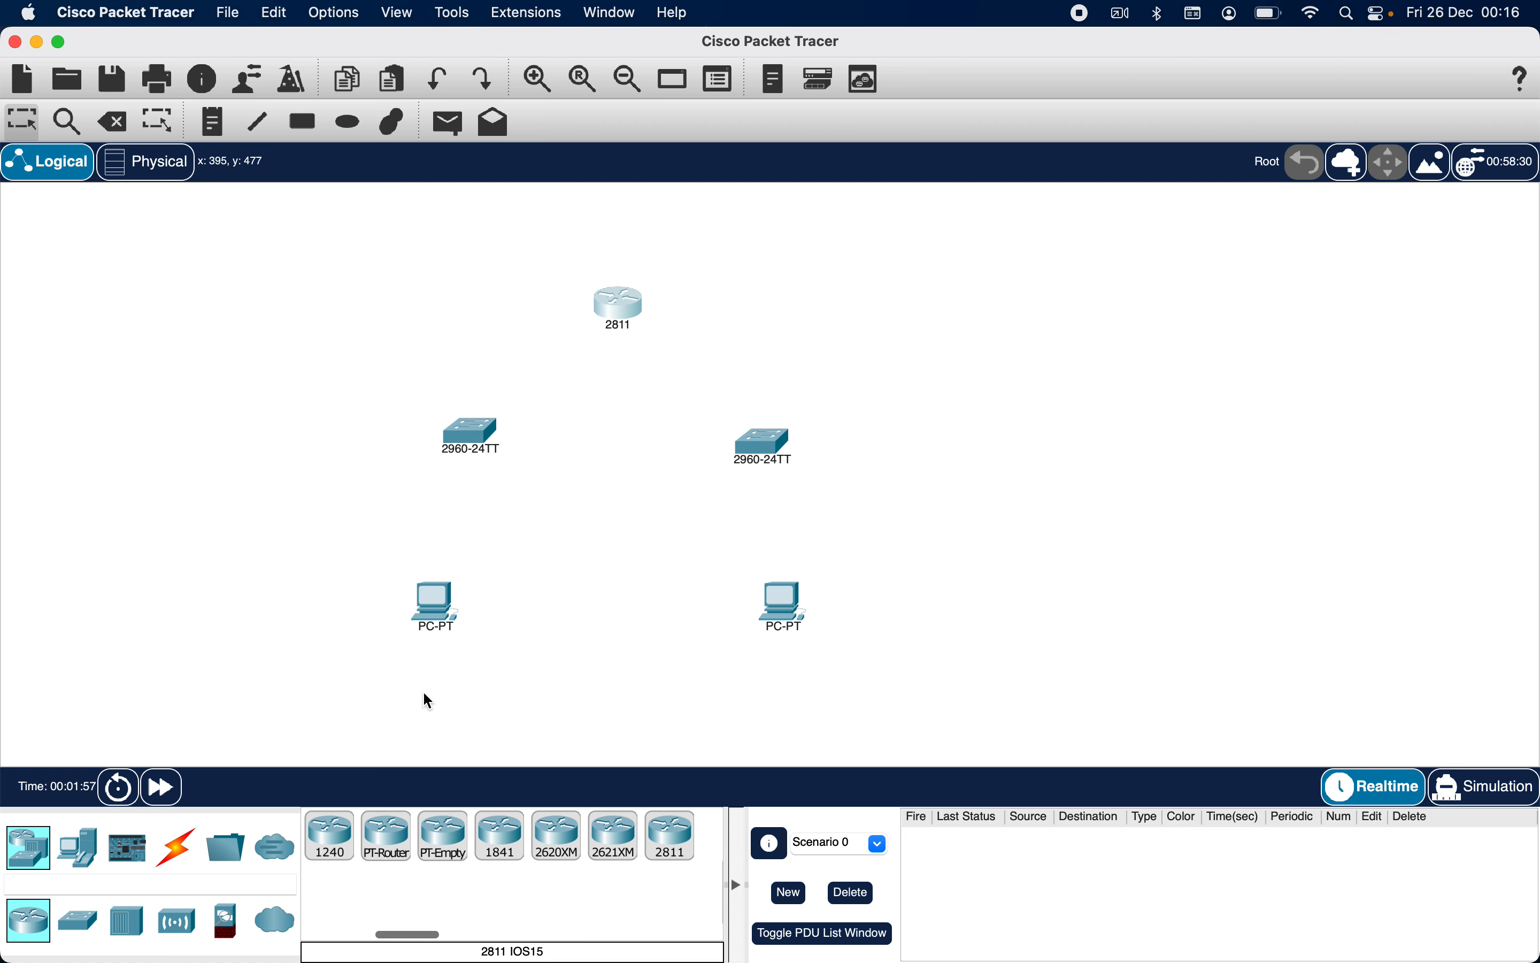
Connect each PC to the switch above it using the automatically chosen connection type
left_click(179, 853)
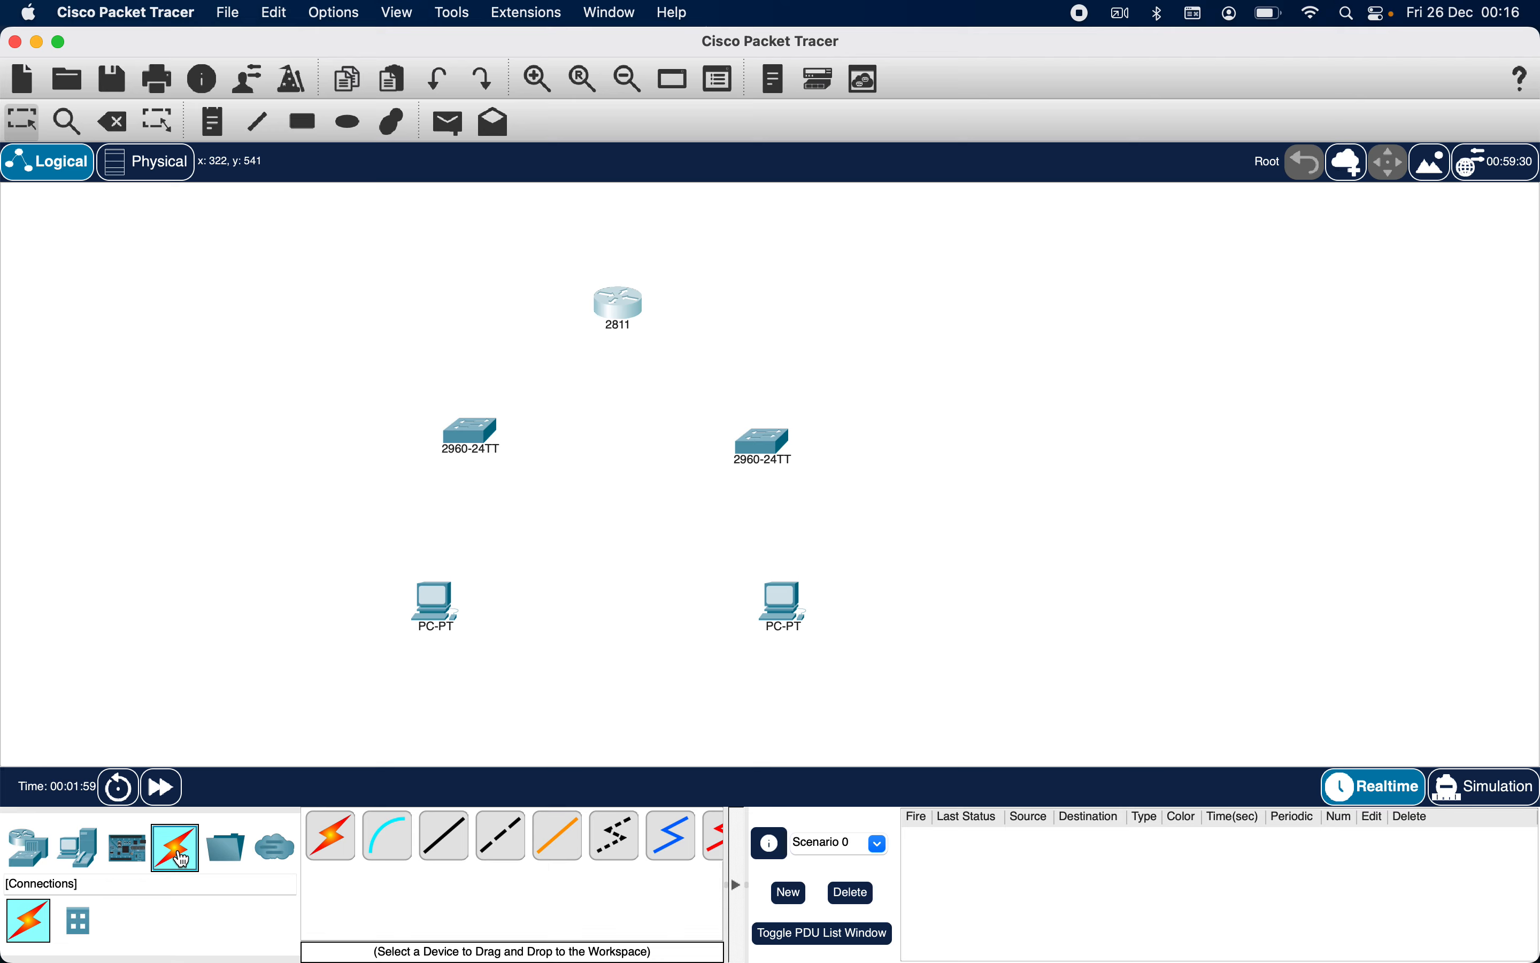
left_click(337, 839)
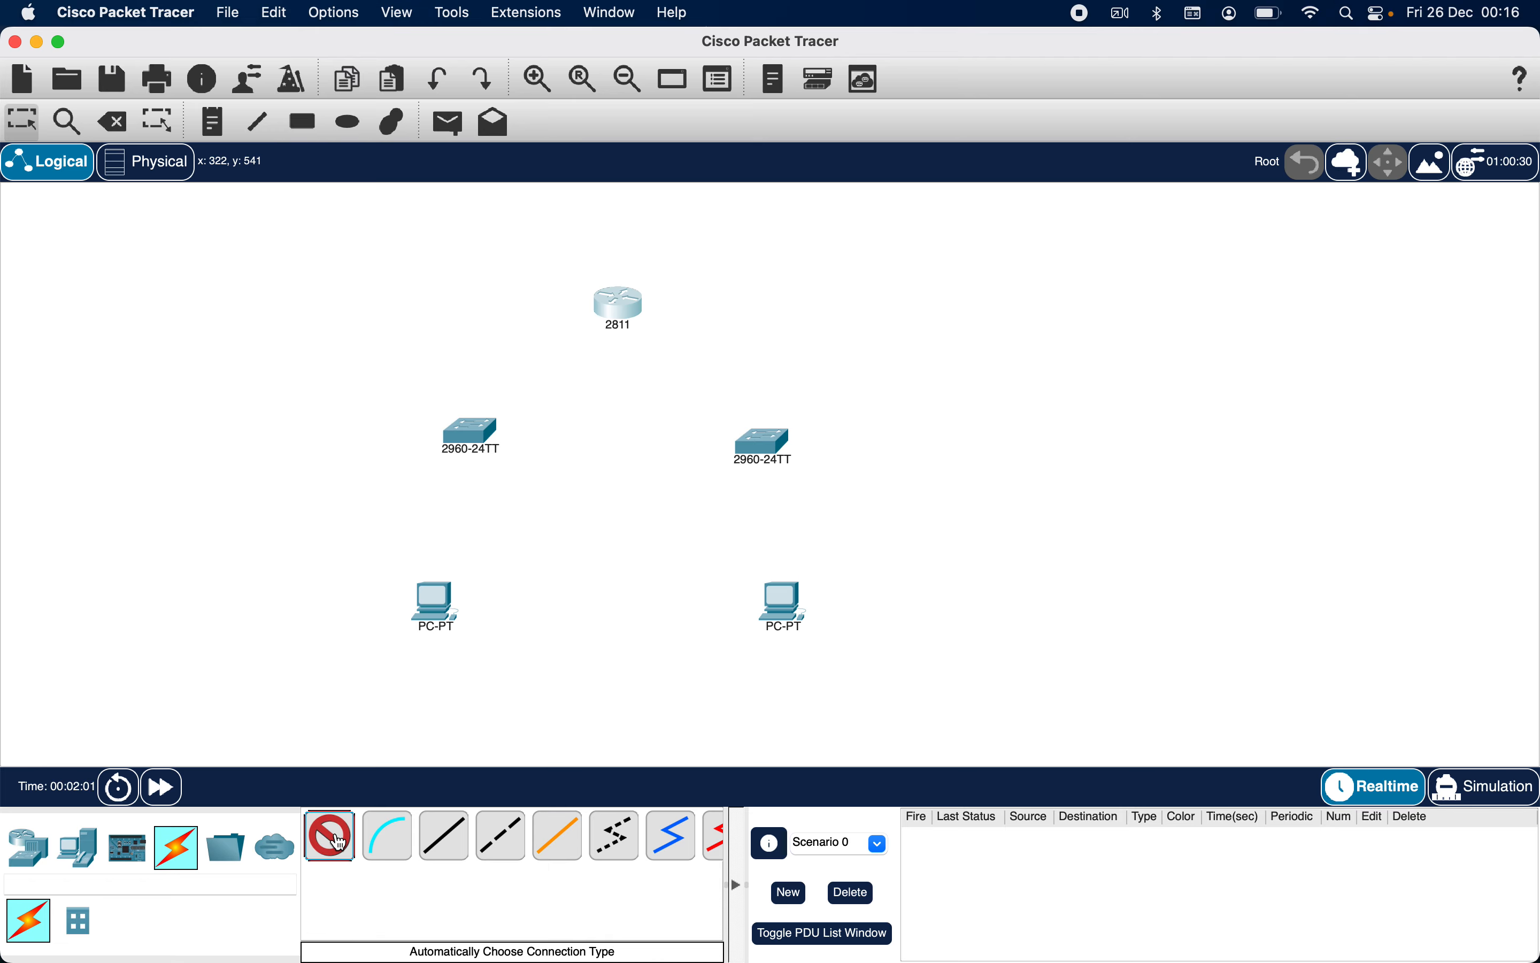
left_click(438, 598)
left_click(472, 445)
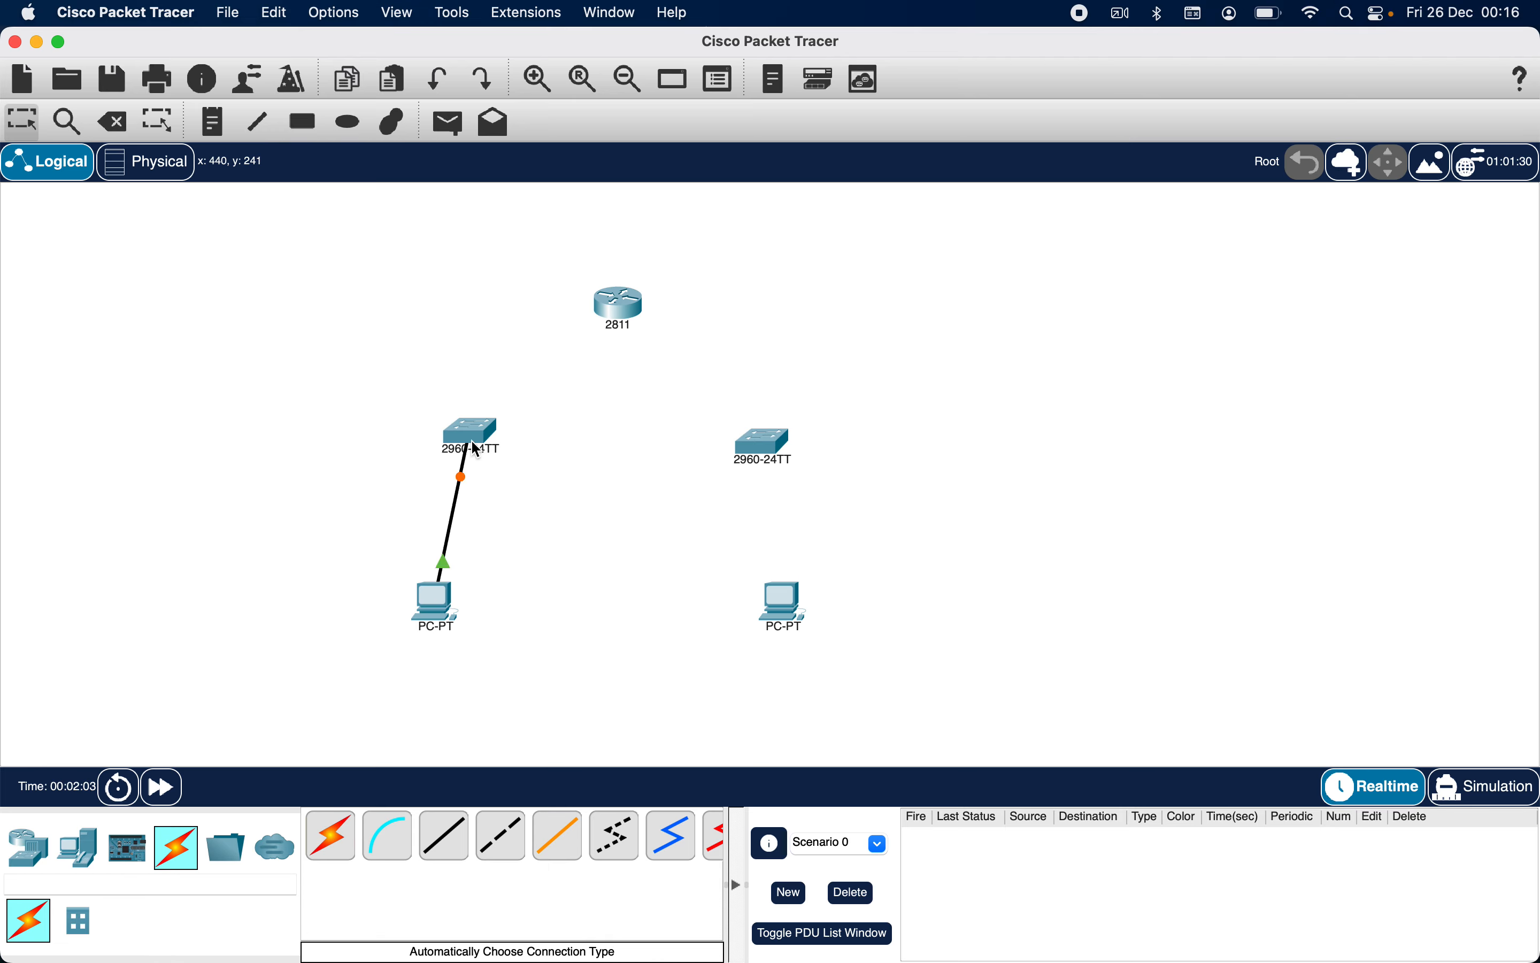
left_click(331, 835)
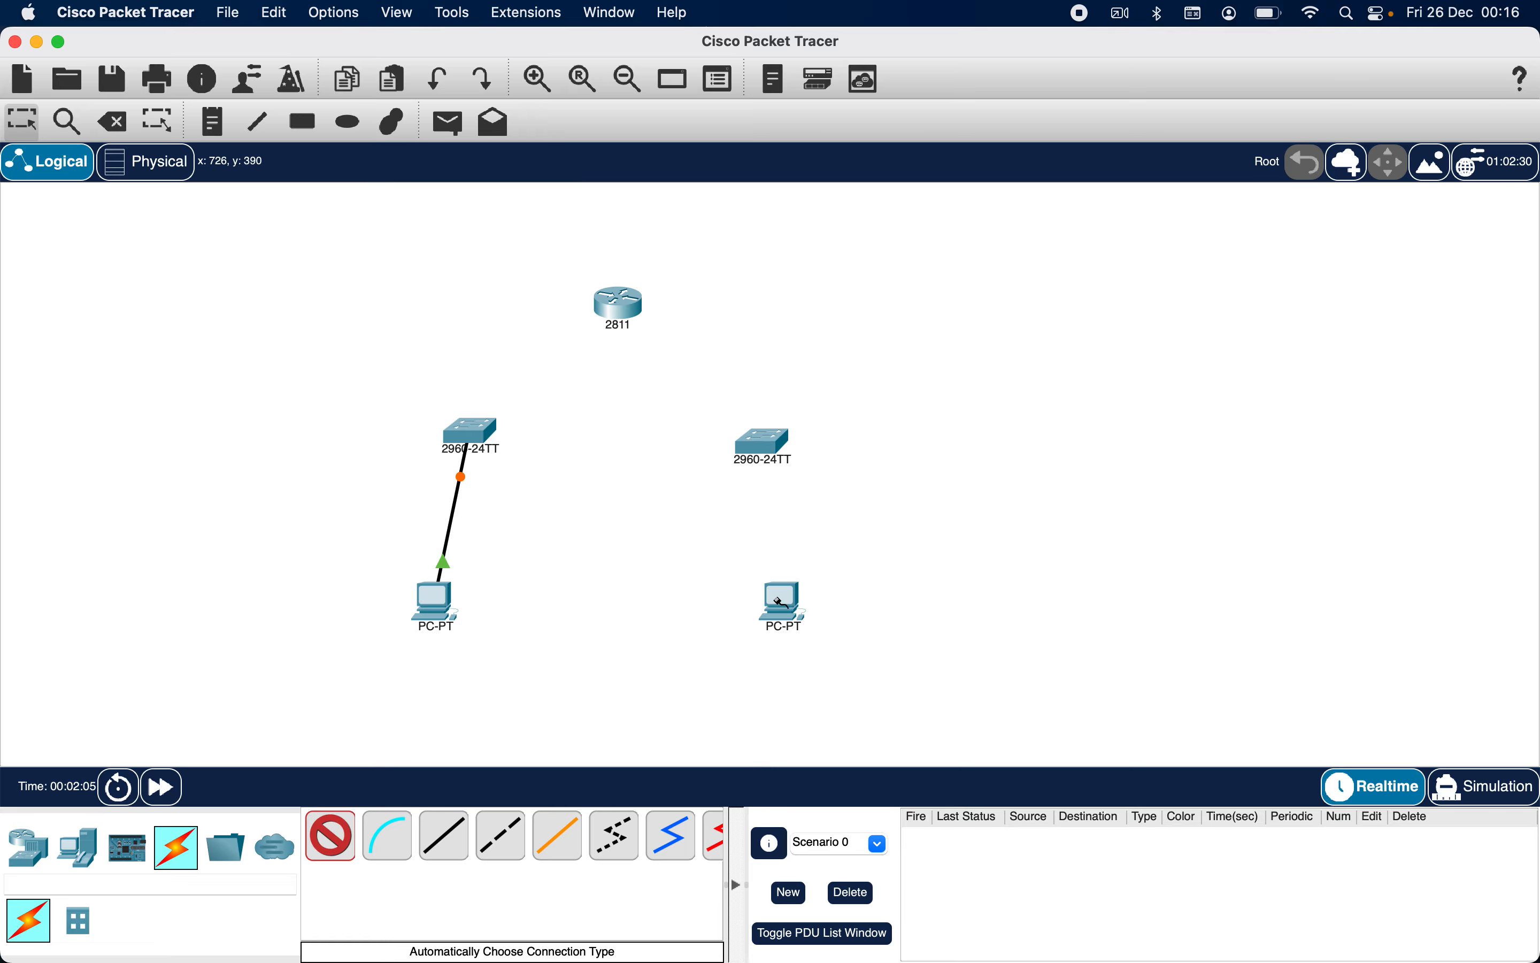
left_click(782, 602)
left_click(770, 444)
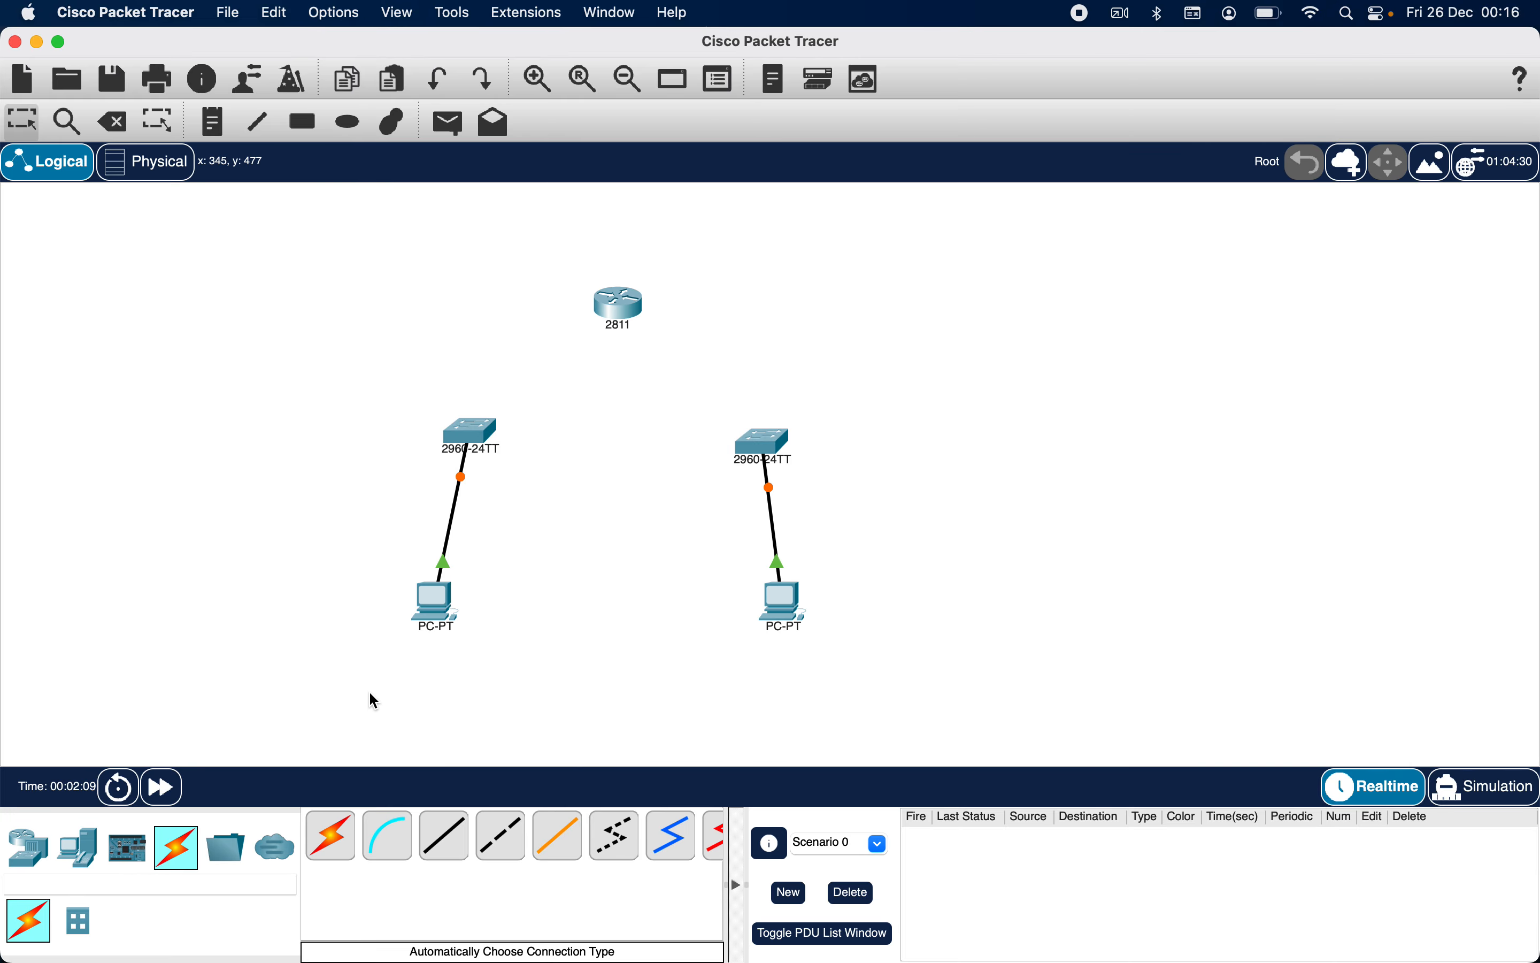
Connect both switches to the 2811 router using the automatically chosen connection type
left_click(337, 831)
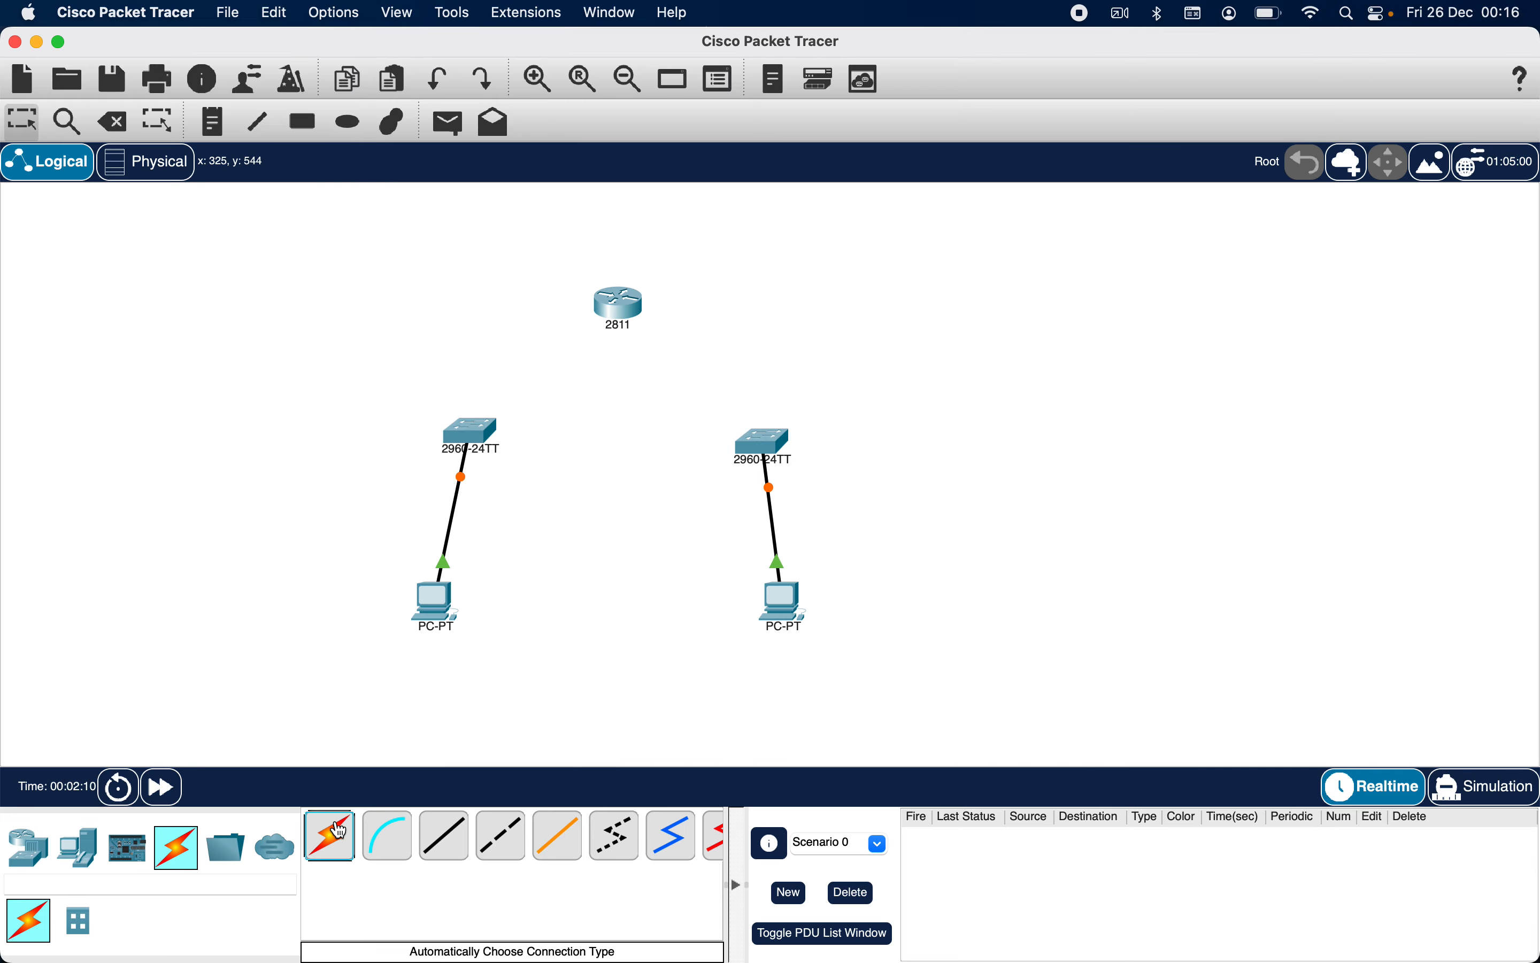
left_click(473, 438)
left_click(617, 304)
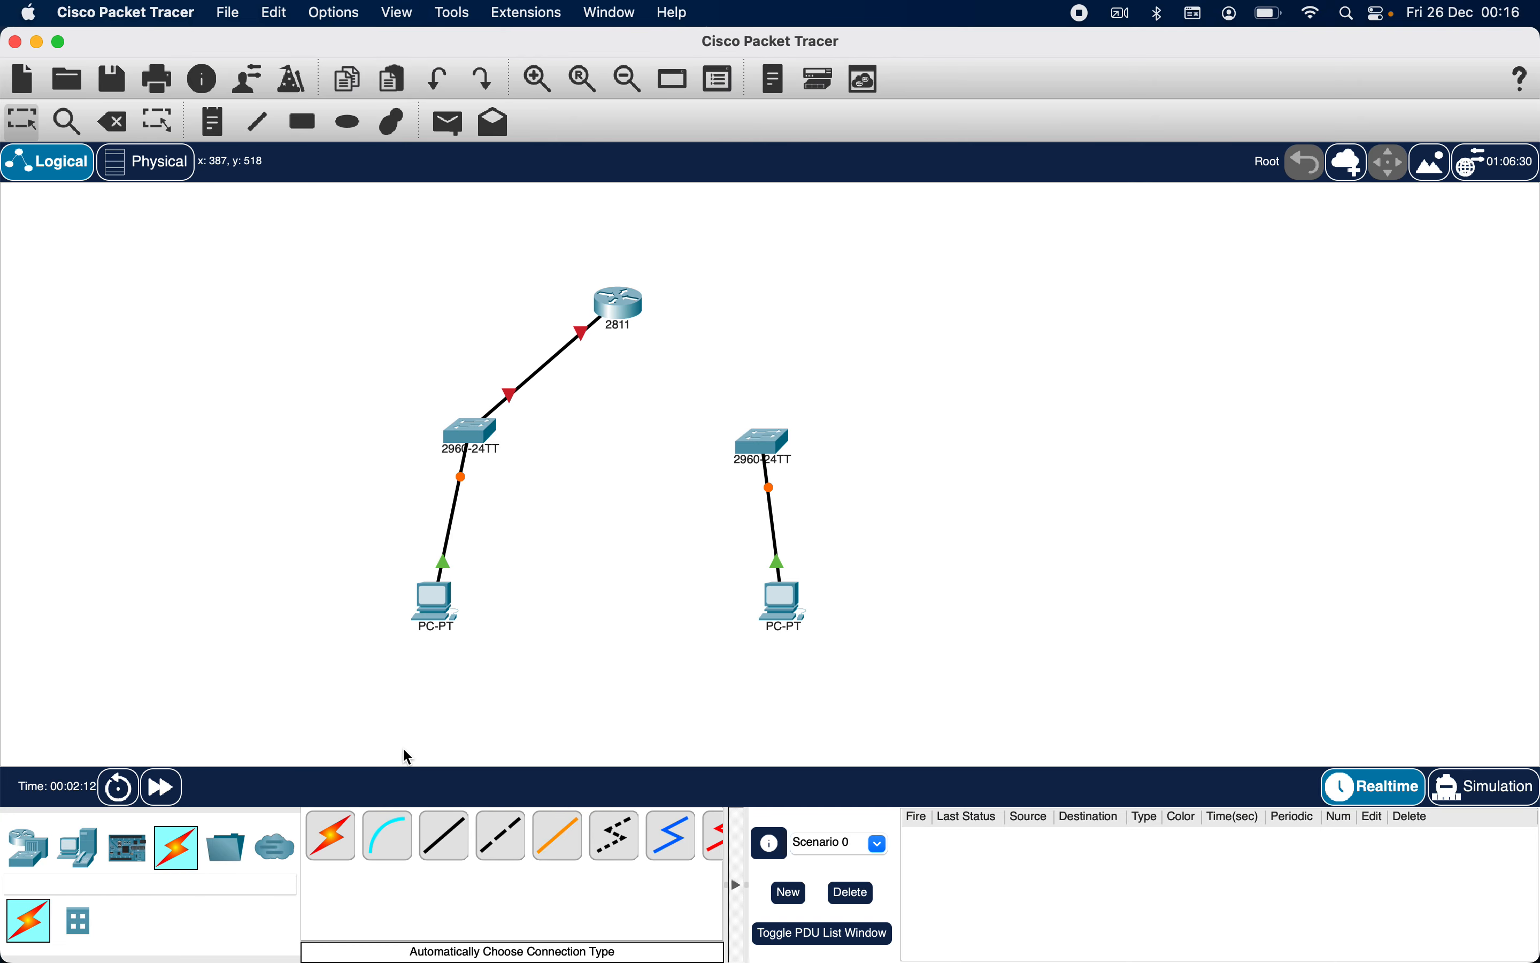
left_click(340, 844)
left_click(767, 438)
left_click(626, 312)
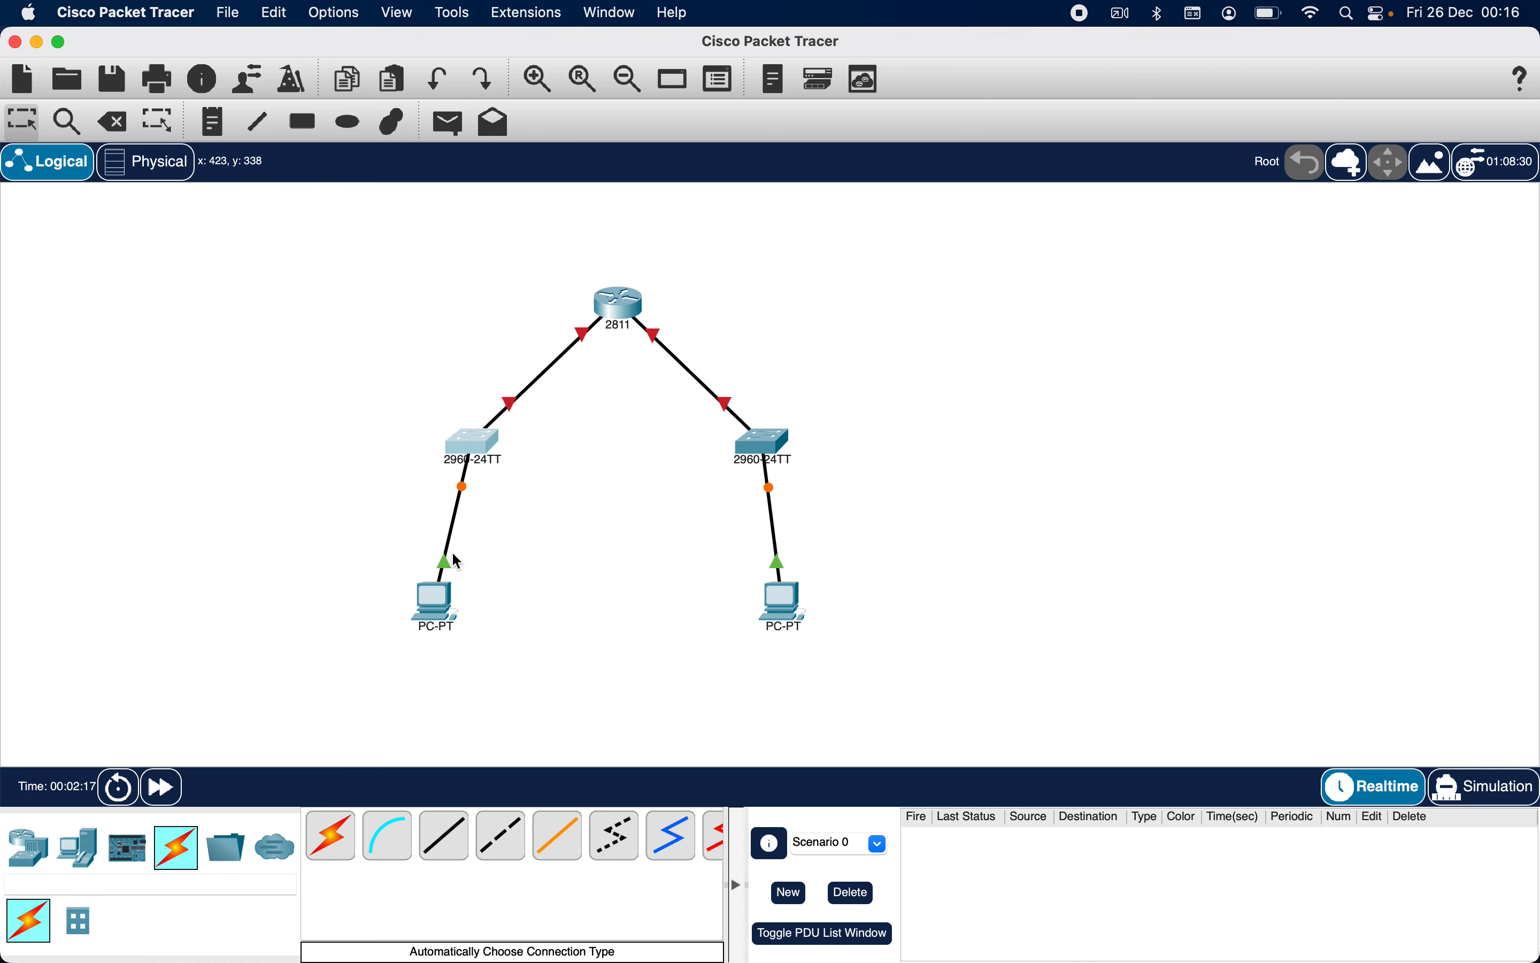
Align the two PCs beneath their switches and fast-forward the network time
left_click(436, 605)
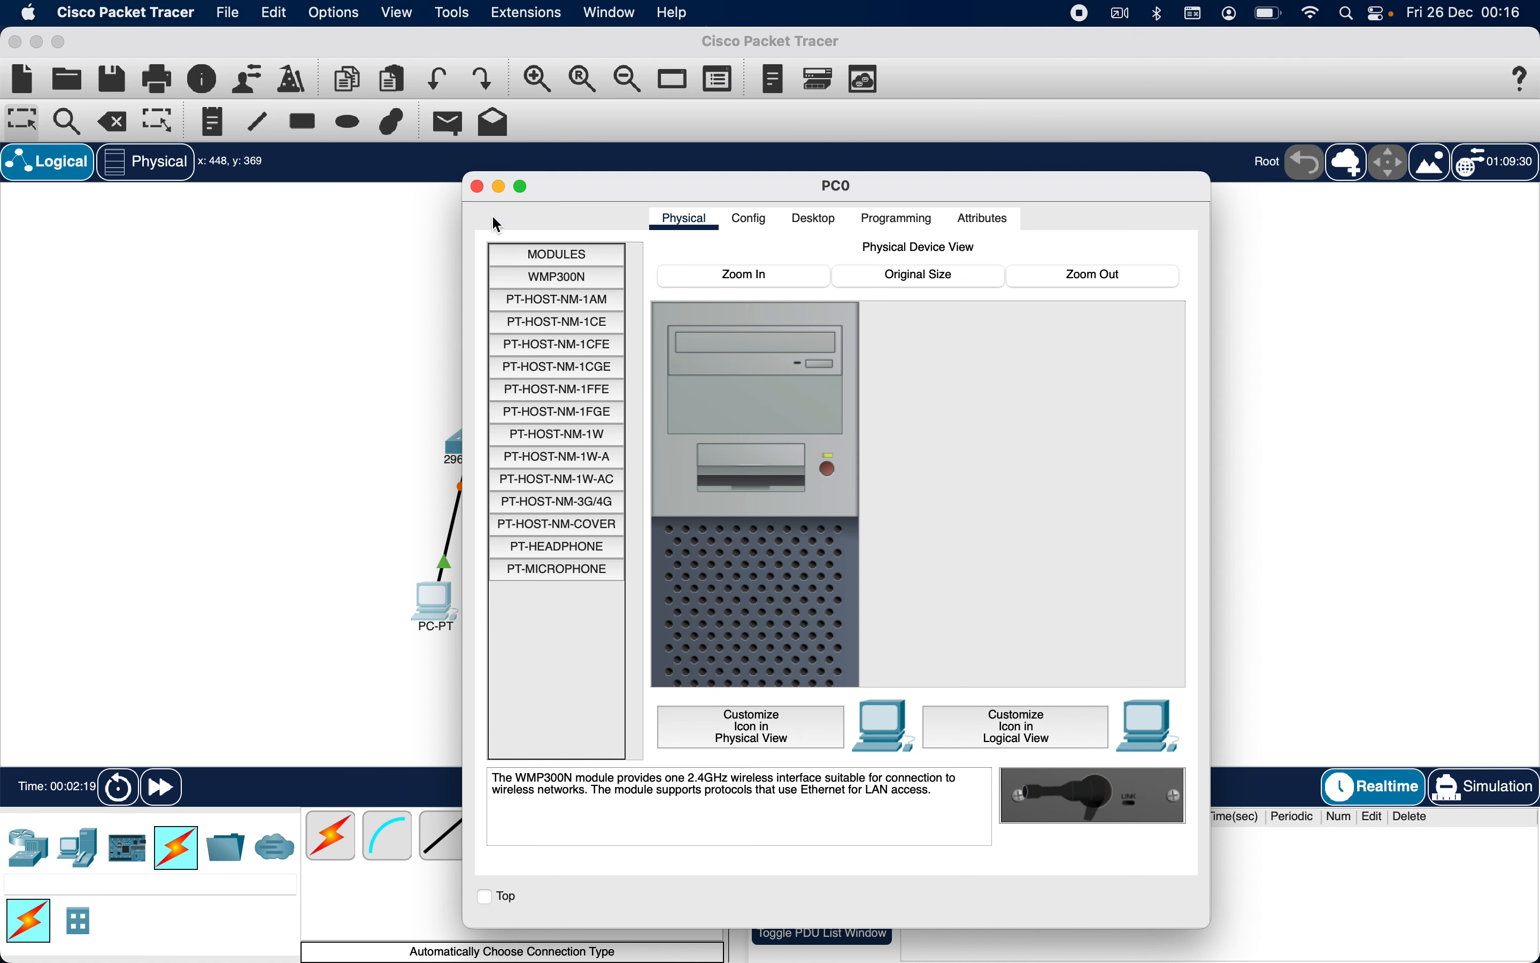
left_click(477, 187)
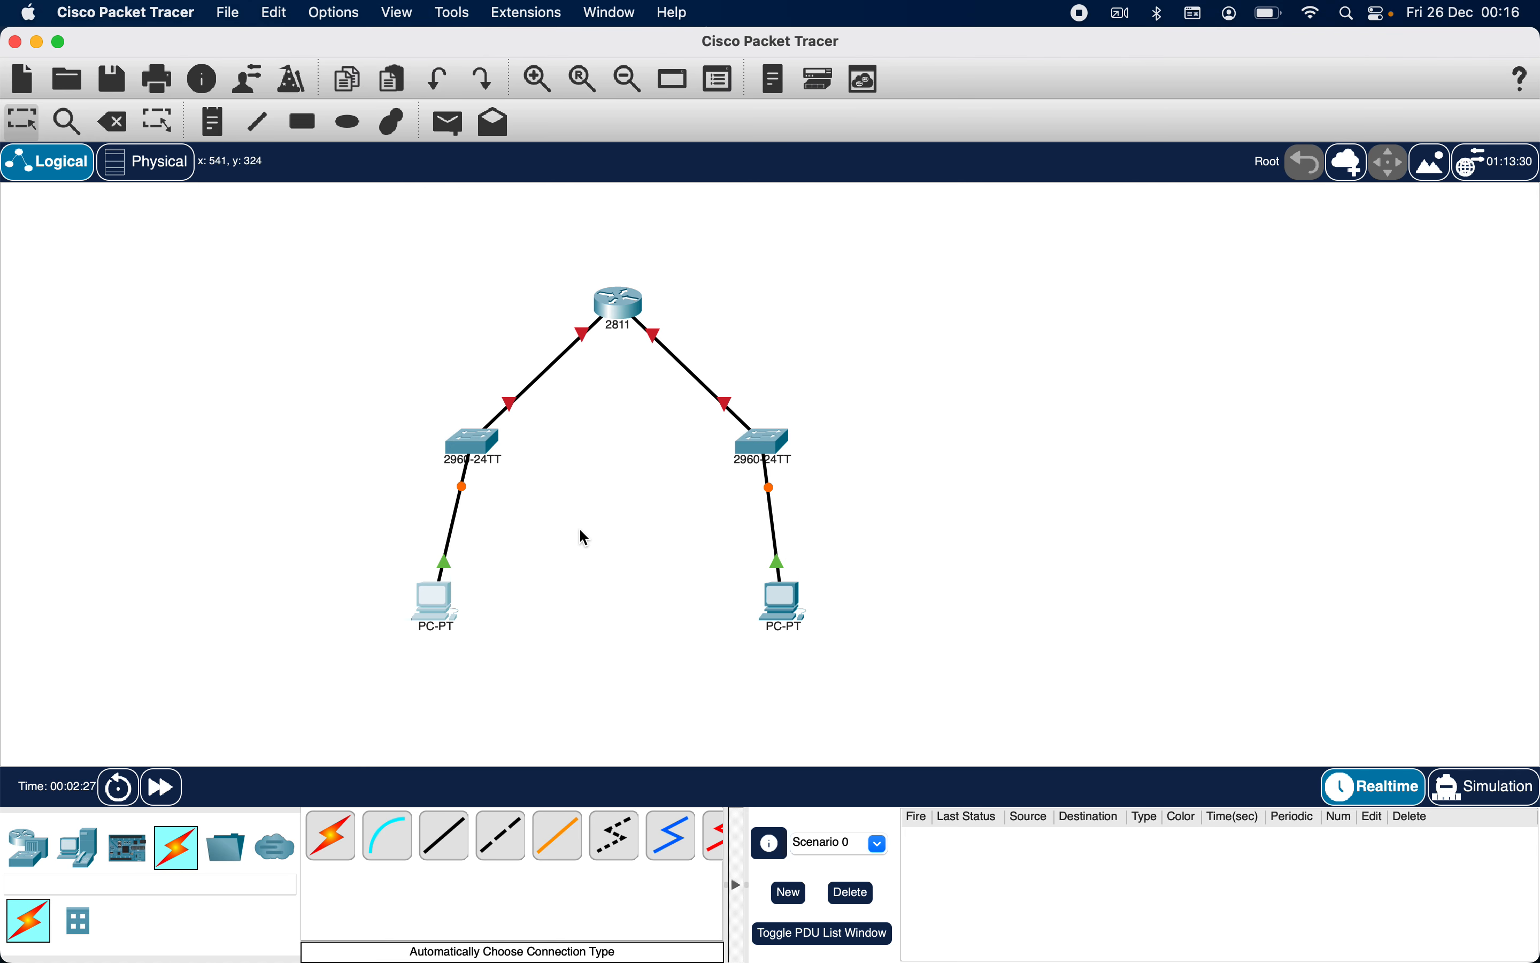
left_click_drag(434, 612, 448, 612)
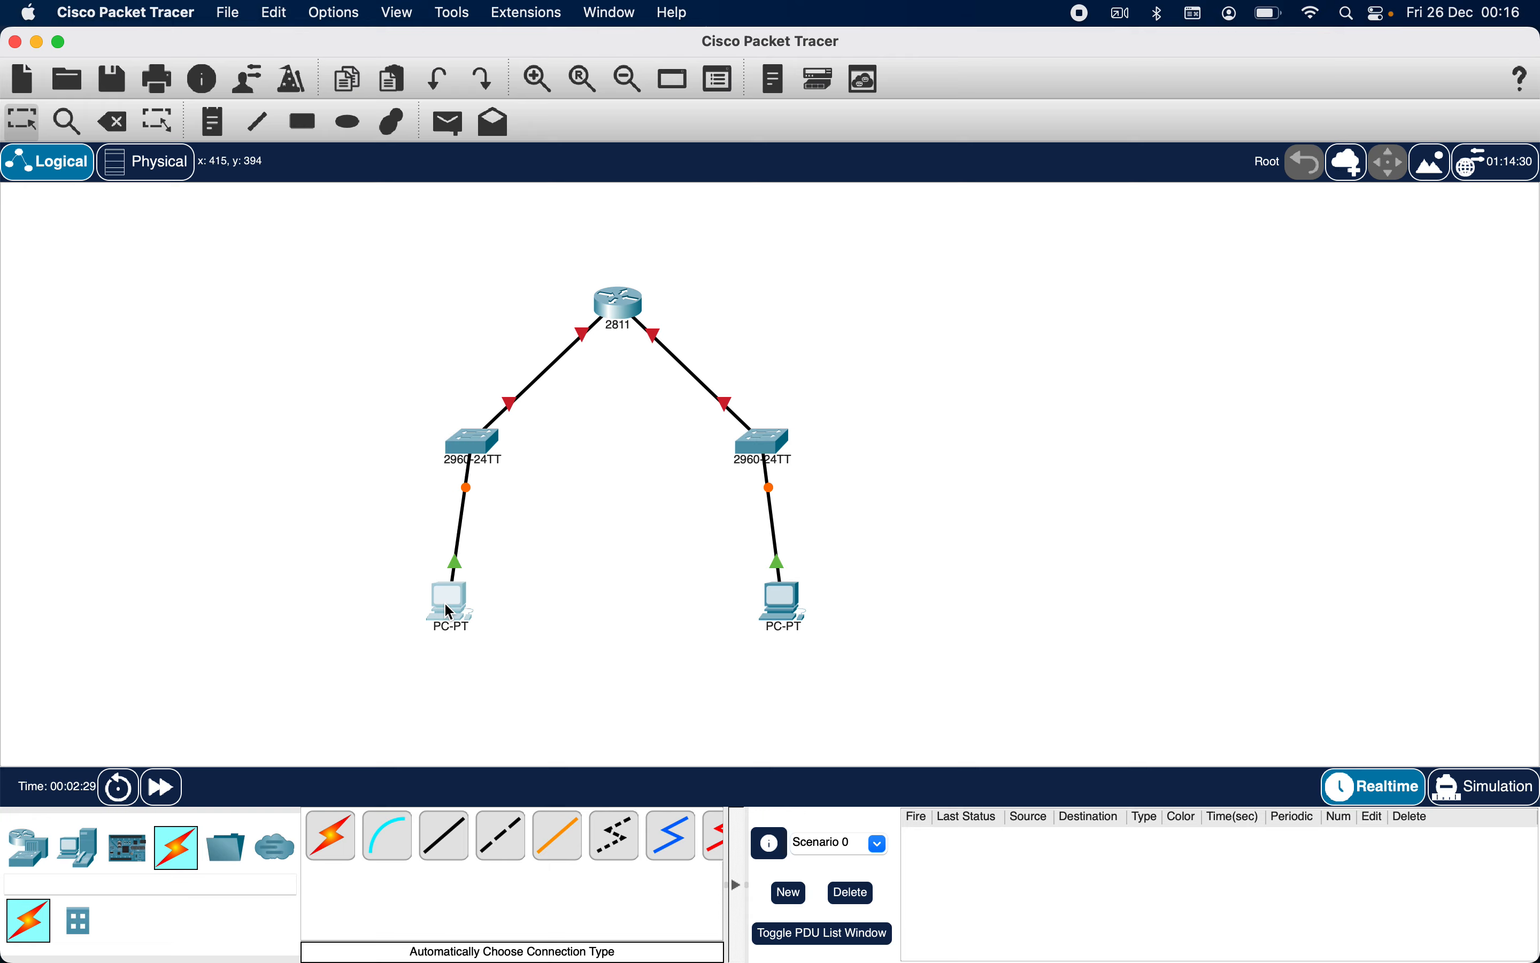
left_click_drag(777, 611, 773, 614)
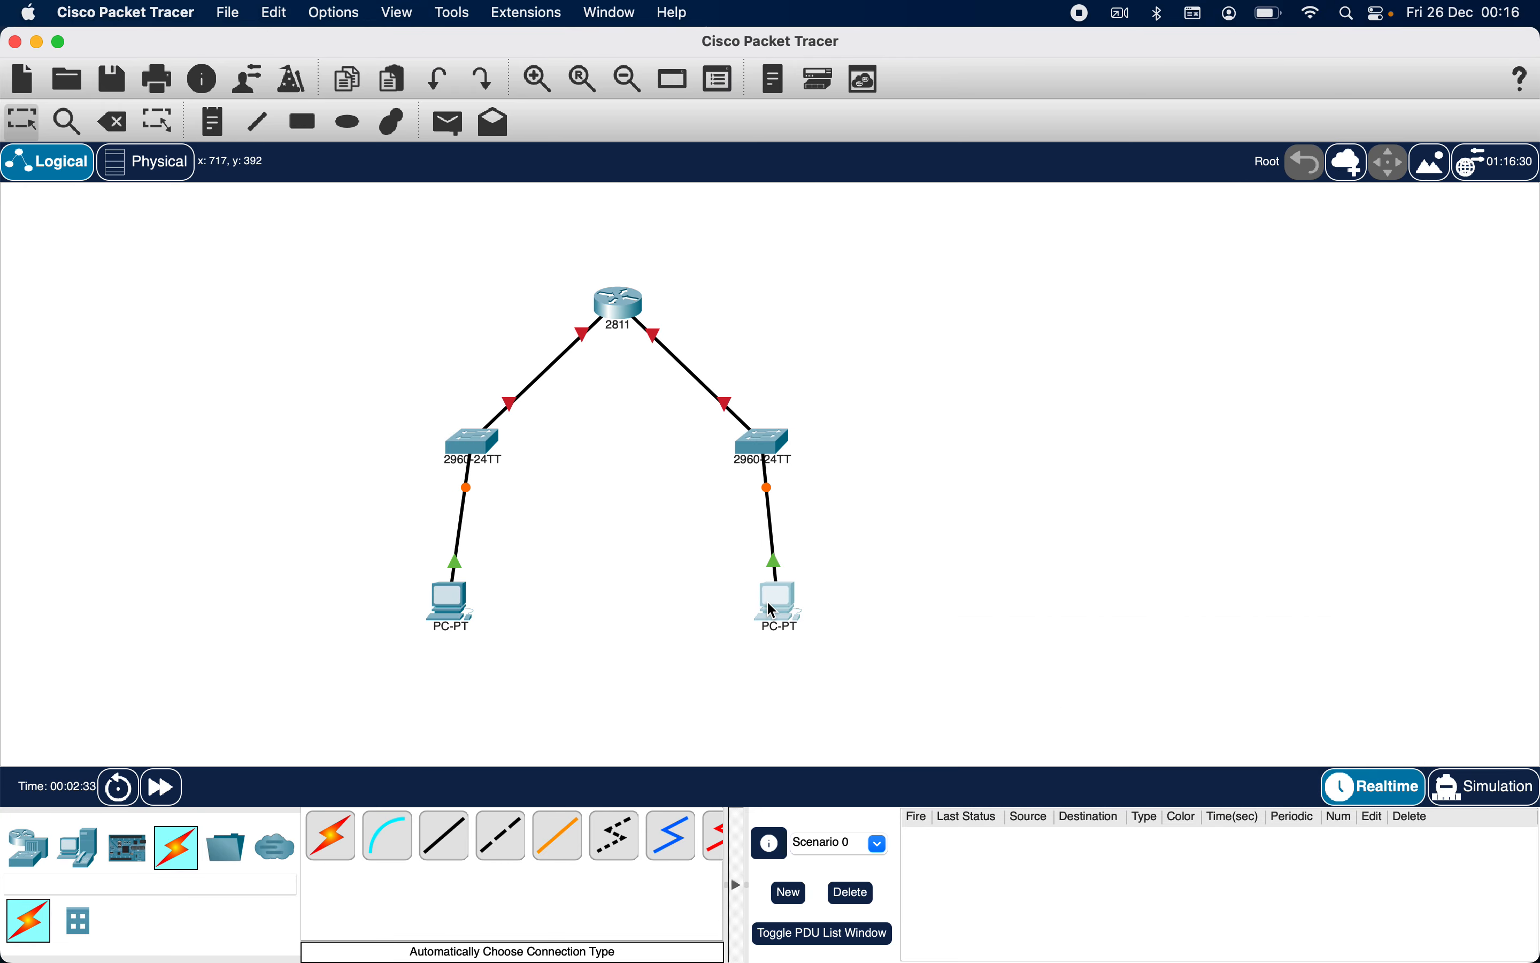
left_click_drag(459, 604, 470, 605)
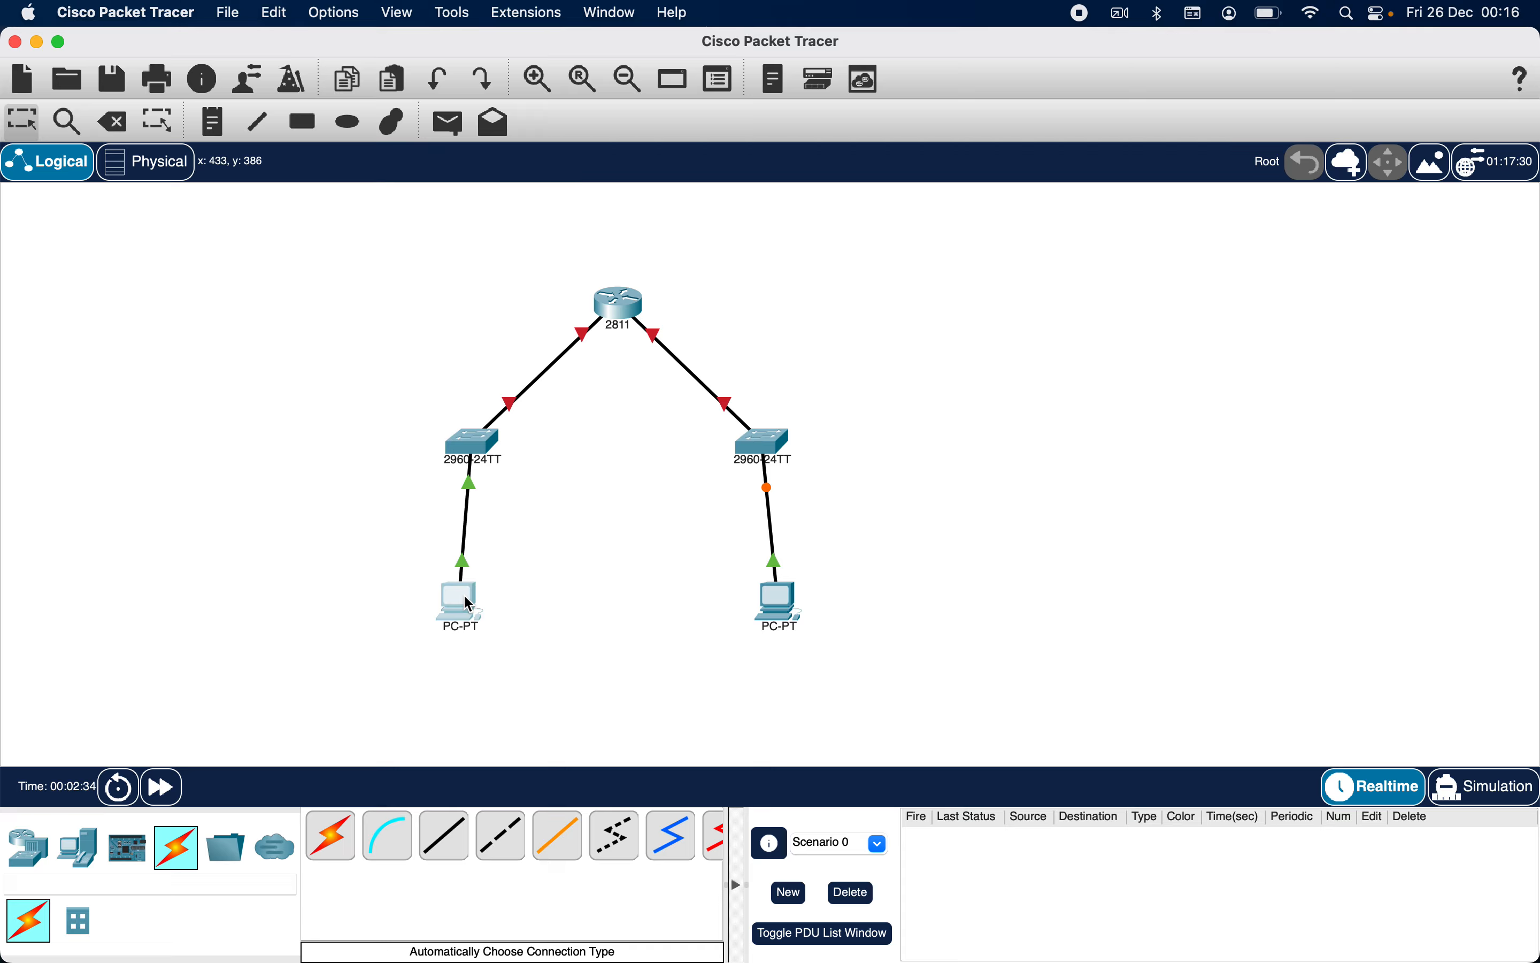
left_click(162, 790)
left_click(280, 555)
Give PC0 the static IPv4 address 192.168.1.5 with subnet mask 255.255.255.0
left_click(459, 609)
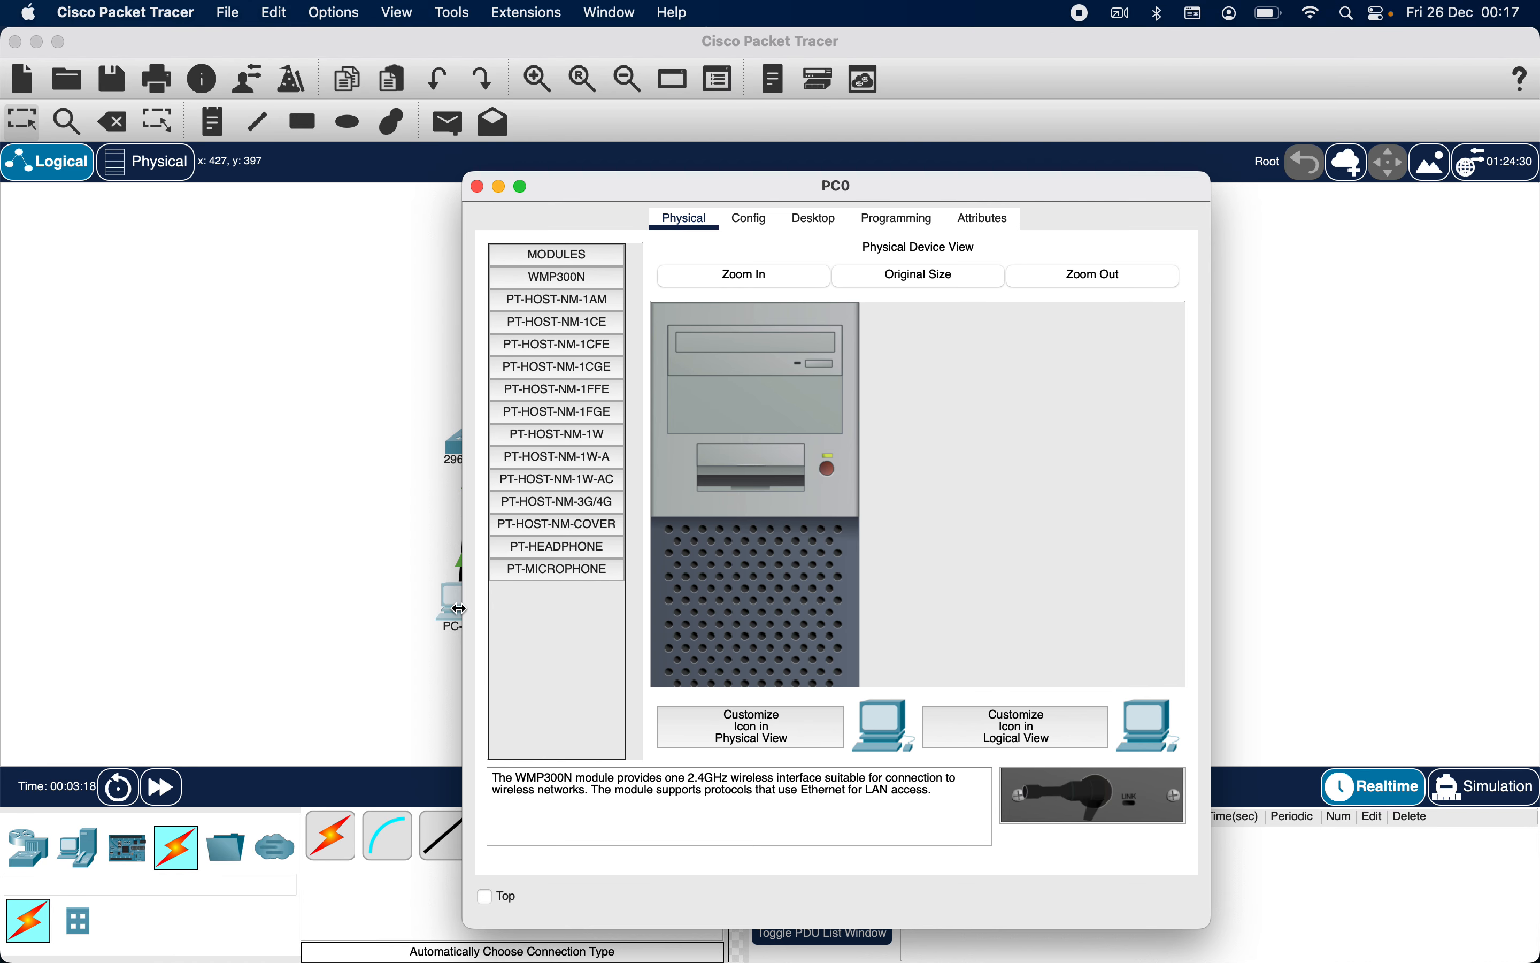
left_click(822, 220)
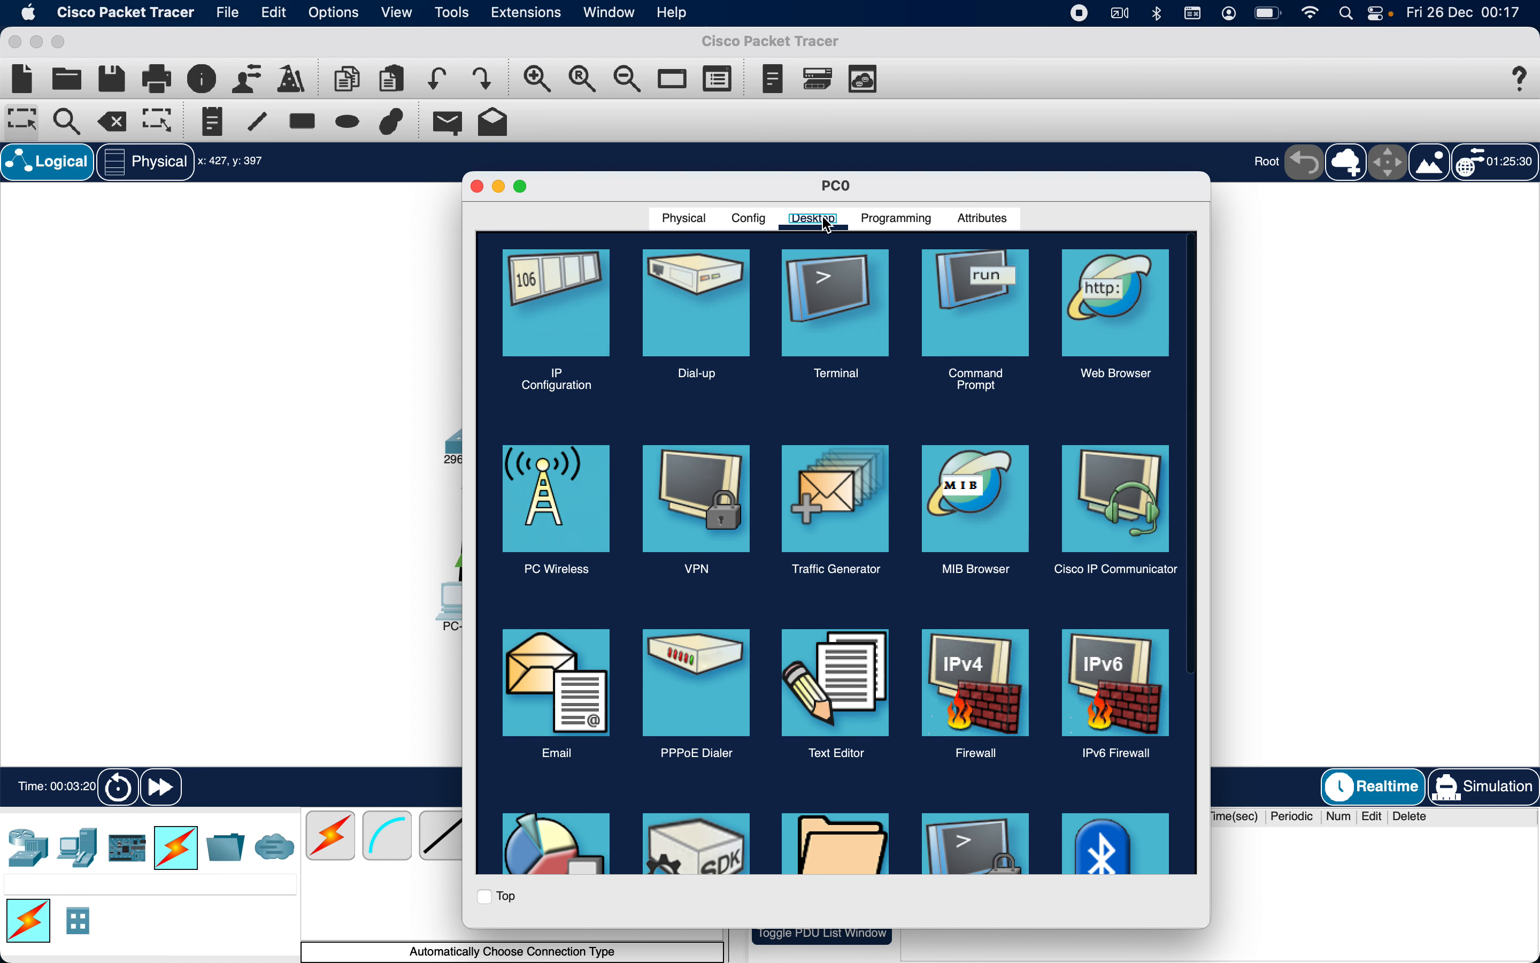
left_click(579, 343)
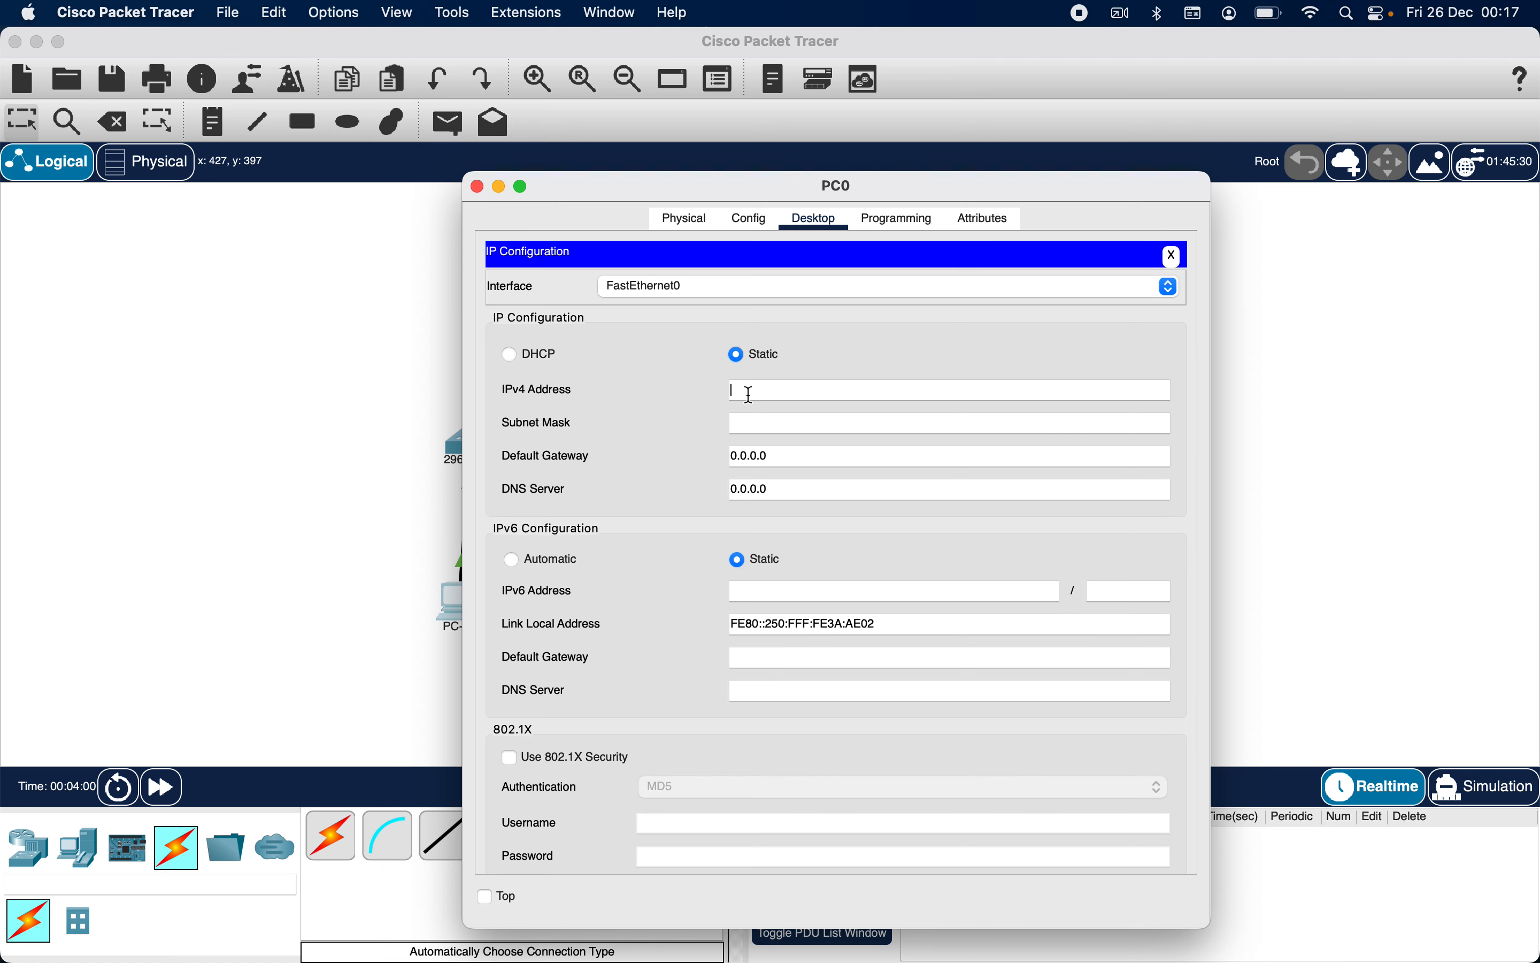
type("192.168.1.5")
left_click(763, 429)
Set PC0's IPv4 default gateway to 192.168.1.2
left_click(787, 457)
key("BackSpace")
key("BackSpace")
key("BackSpace")
key("BackSpace")
key("BackSpace")
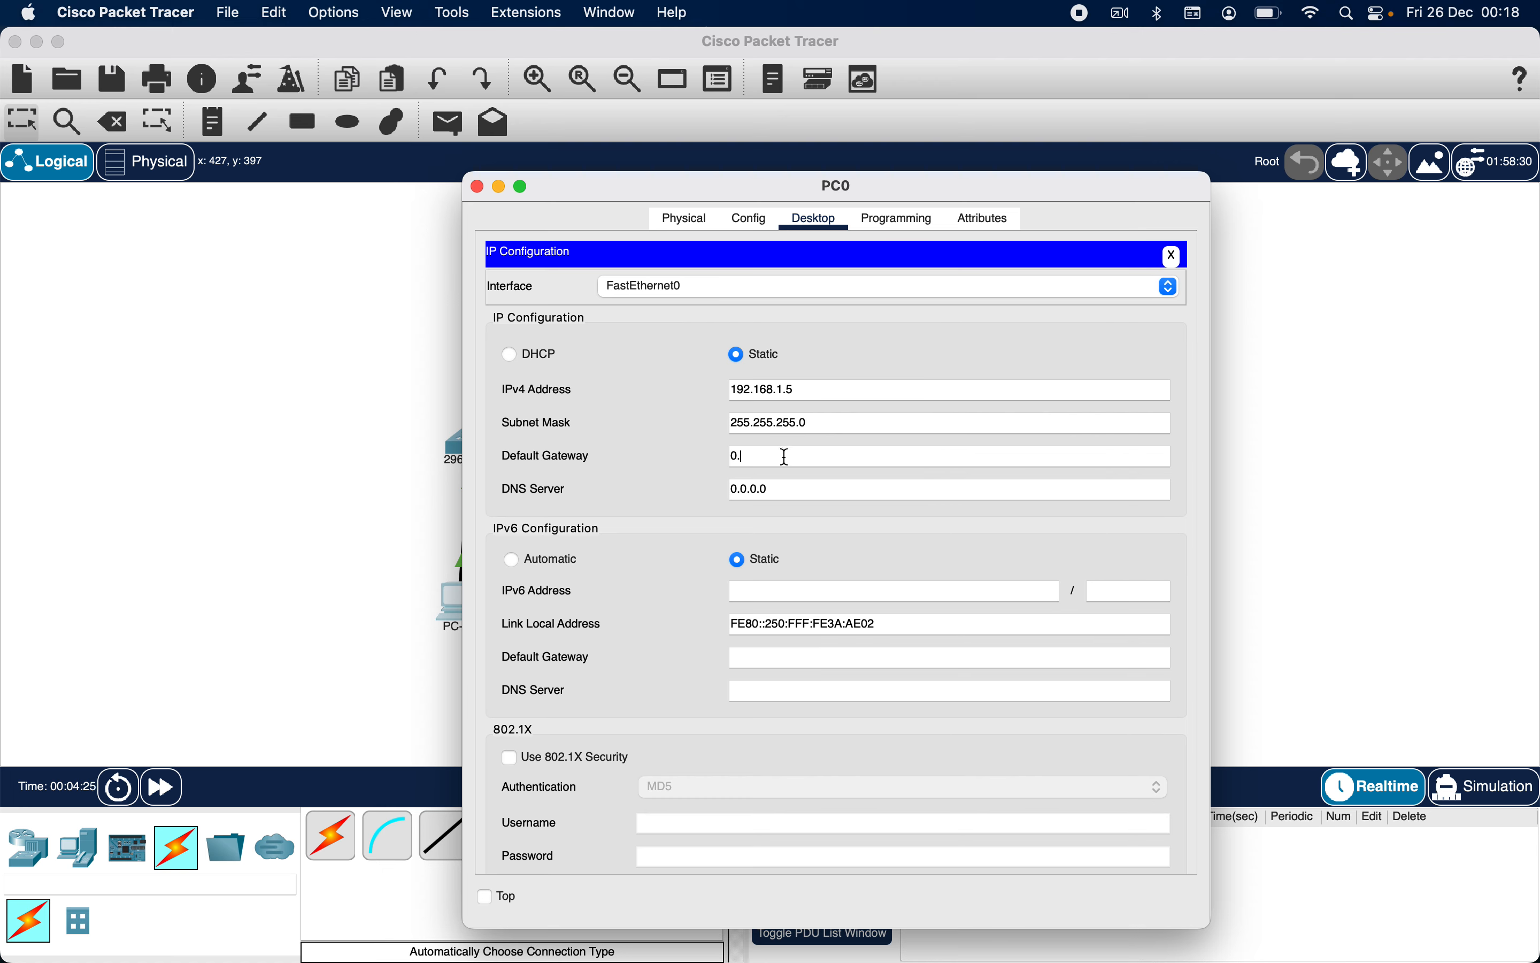
key("BackSpace")
type("192.1")
type("68.1")
type(".2")
Check PC0's global gateway settings and FastEthernet0 IP configuration, and close its device window
left_click(686, 220)
left_click(749, 226)
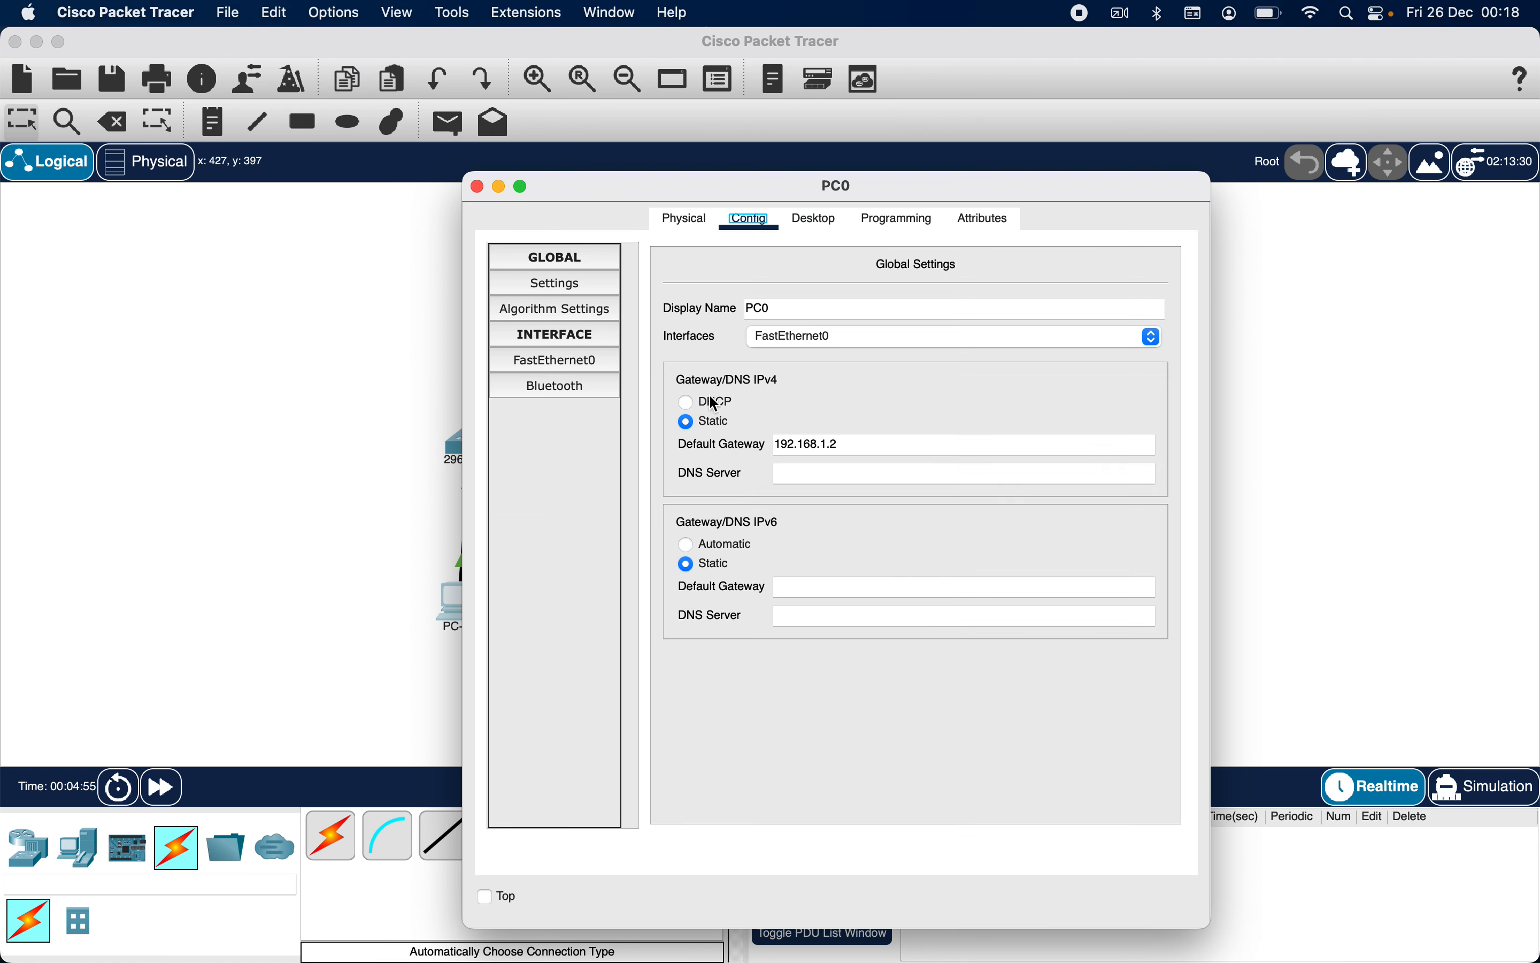
left_click(570, 367)
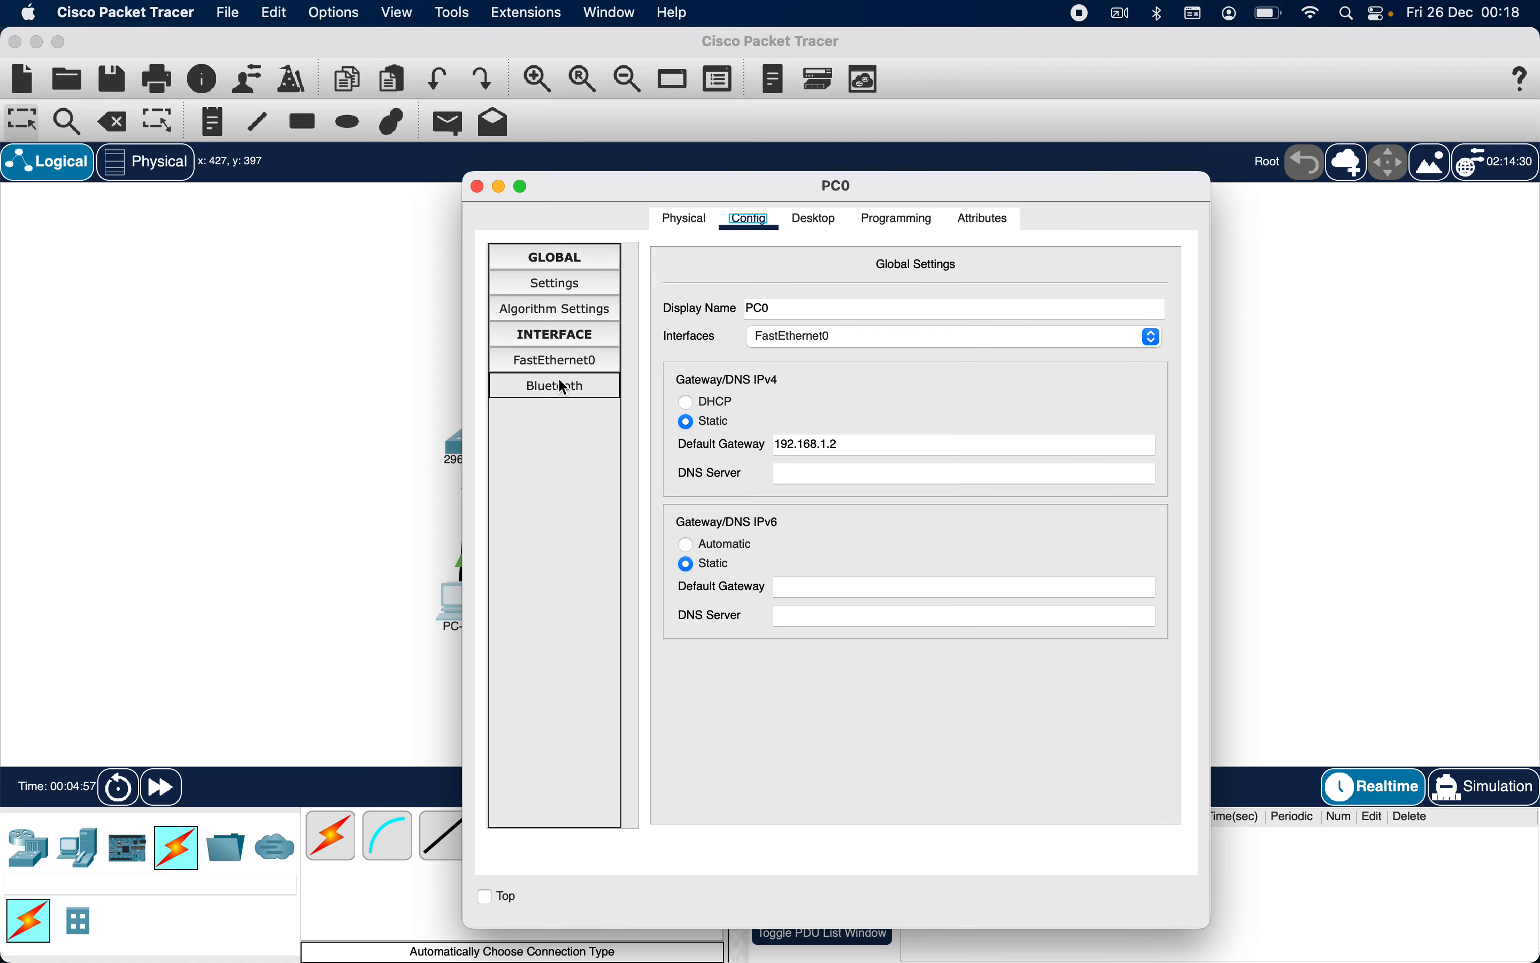
left_click(558, 364)
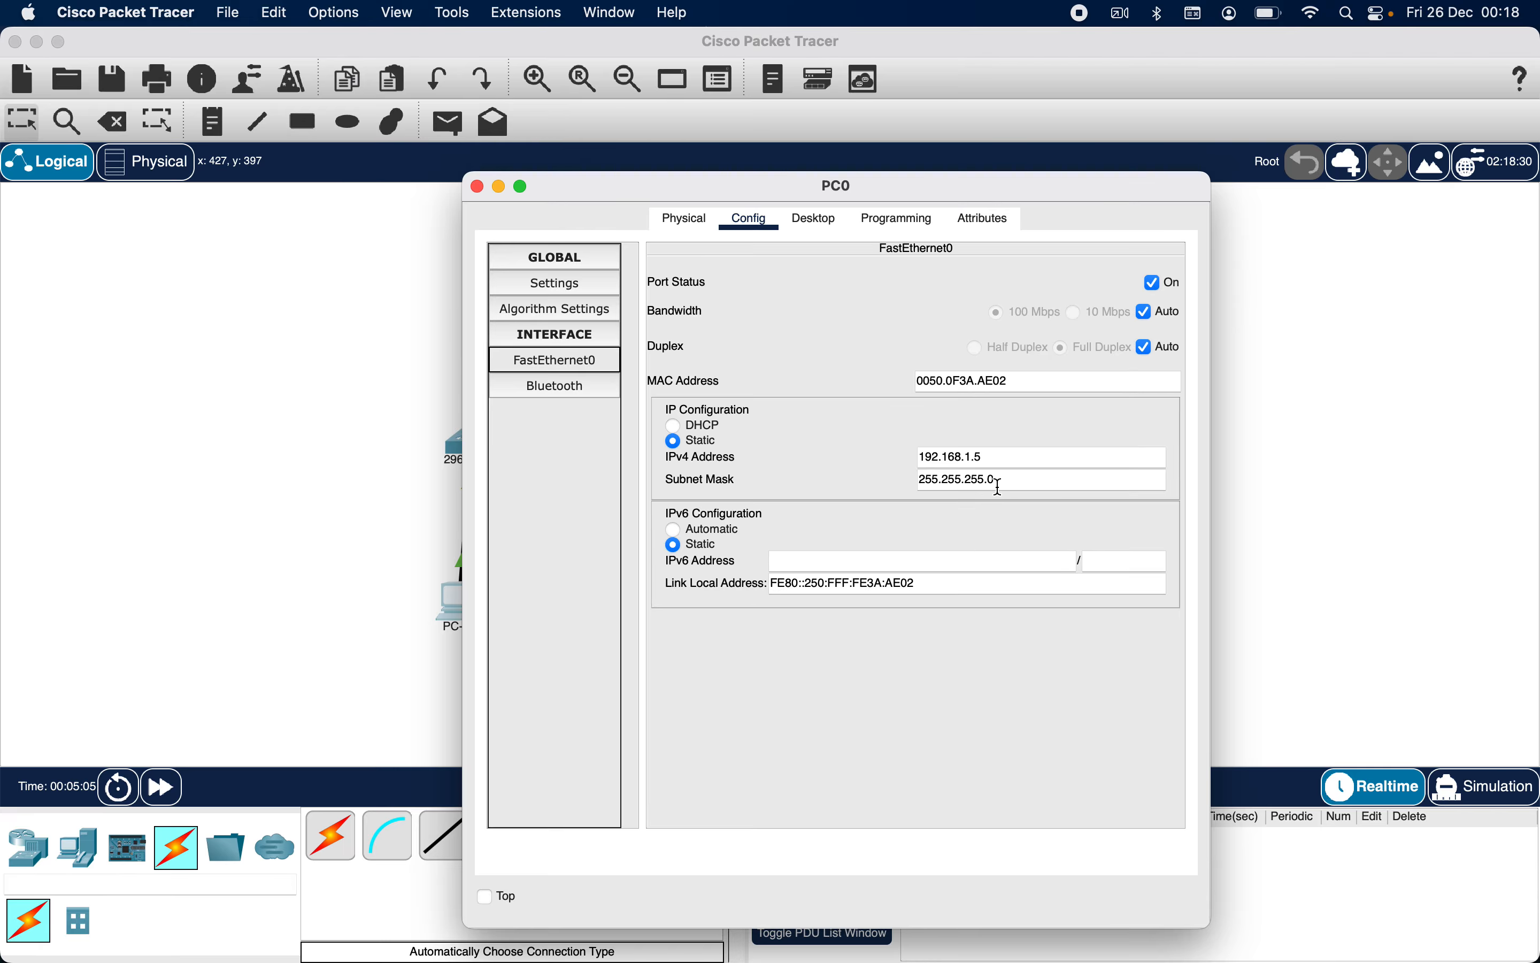
left_click(477, 187)
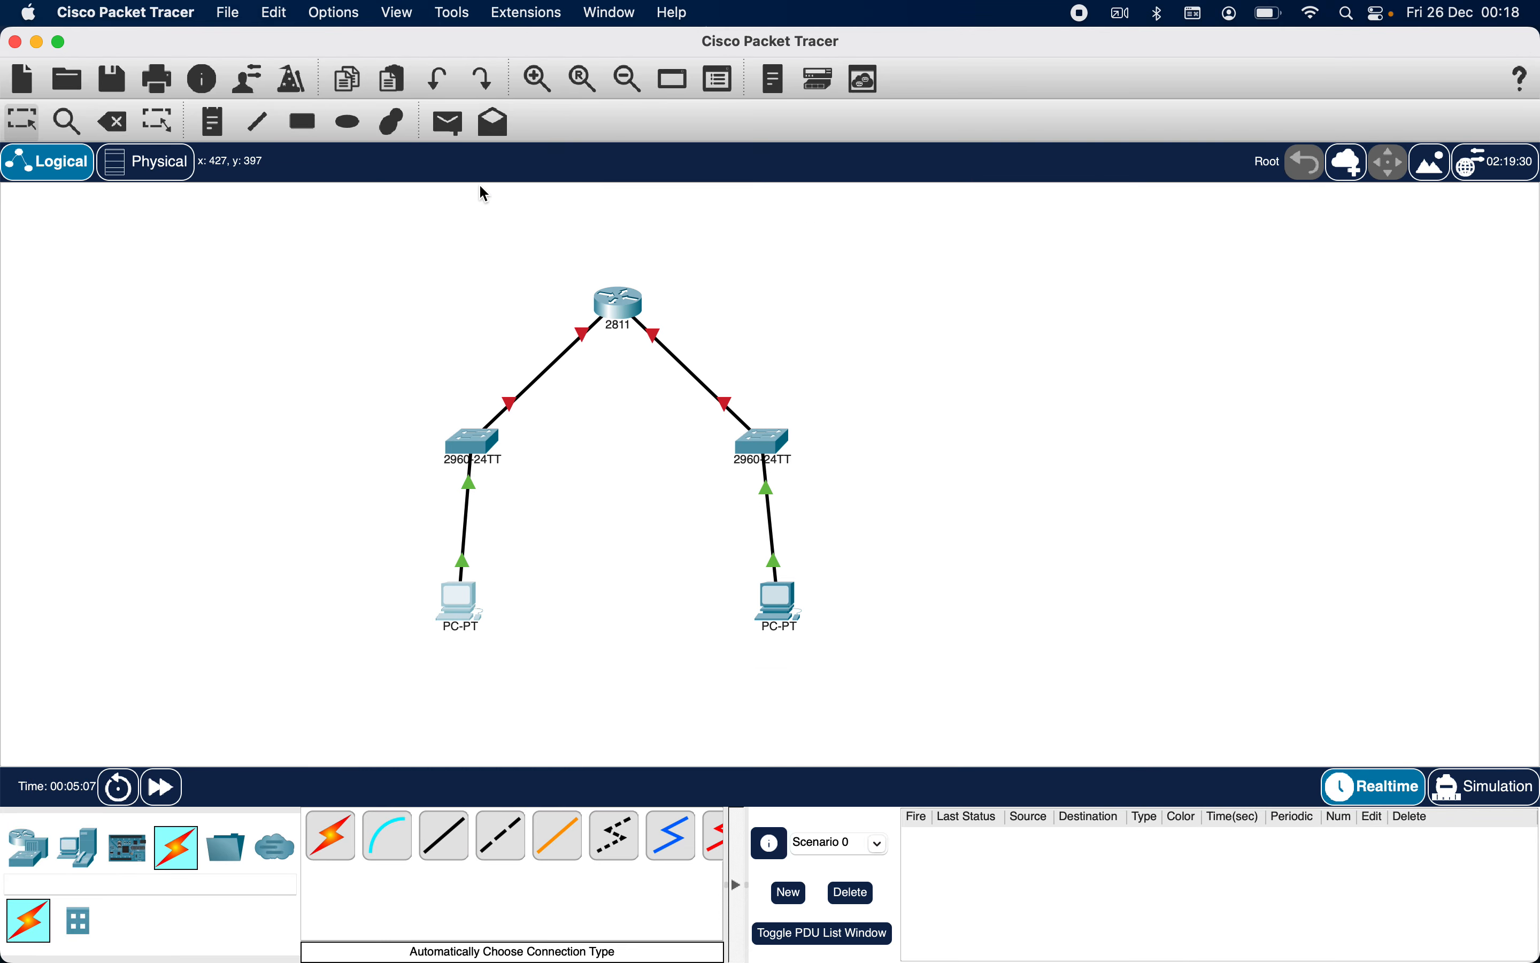
Give PC1 the static IPv4 address 192.168.2.20 with subnet mask 255.255.255.0
left_click(780, 595)
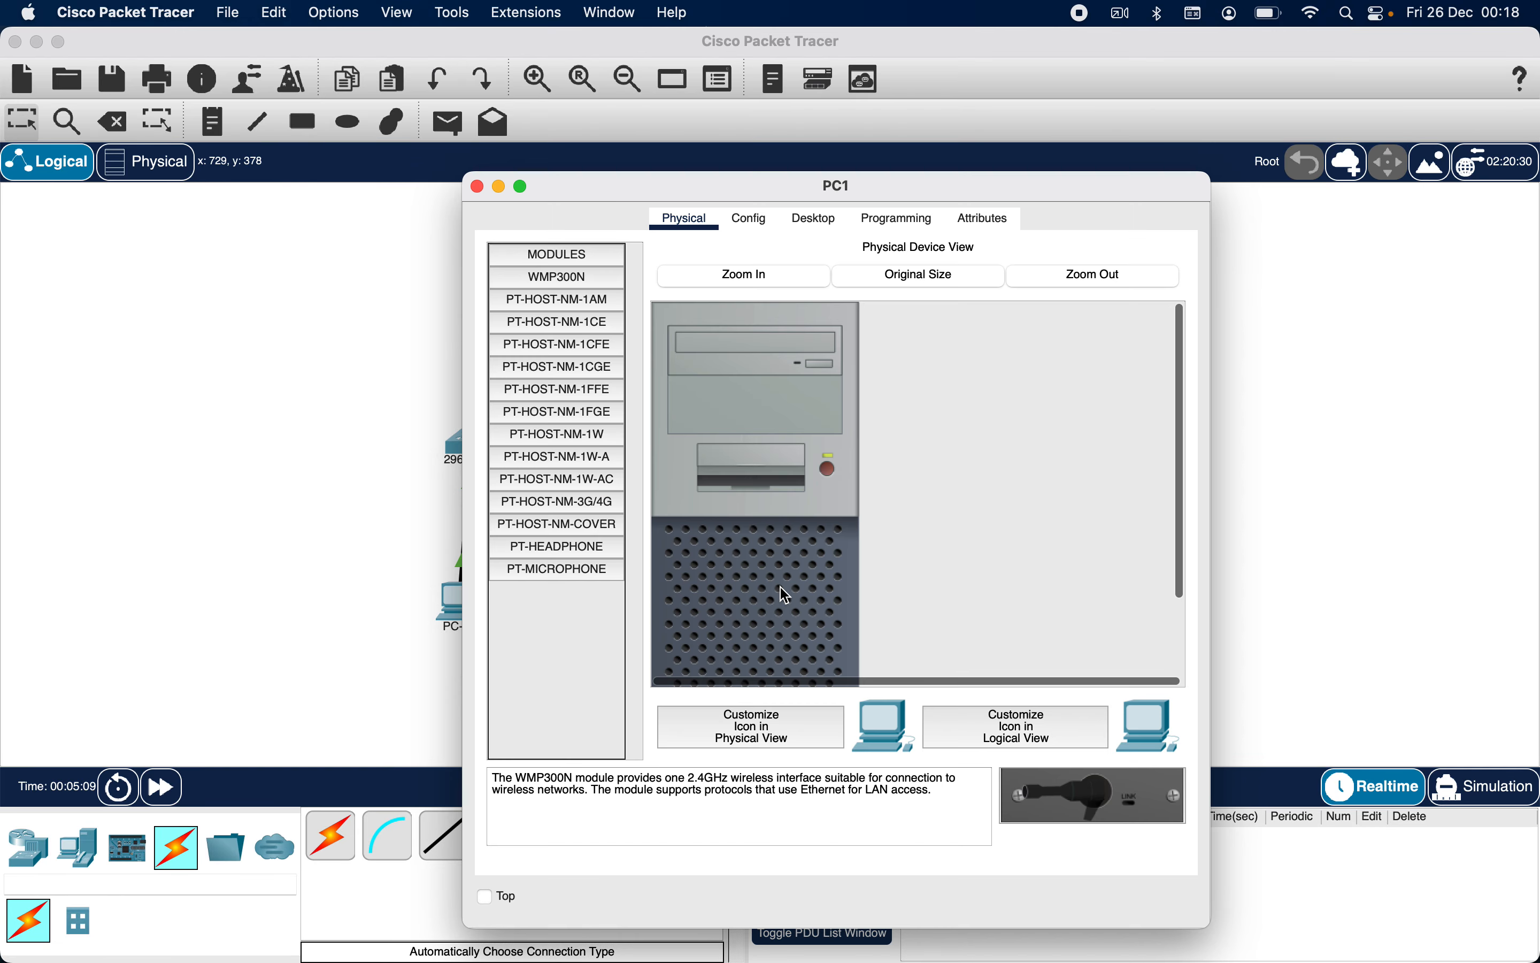
left_click_drag(741, 188, 795, 189)
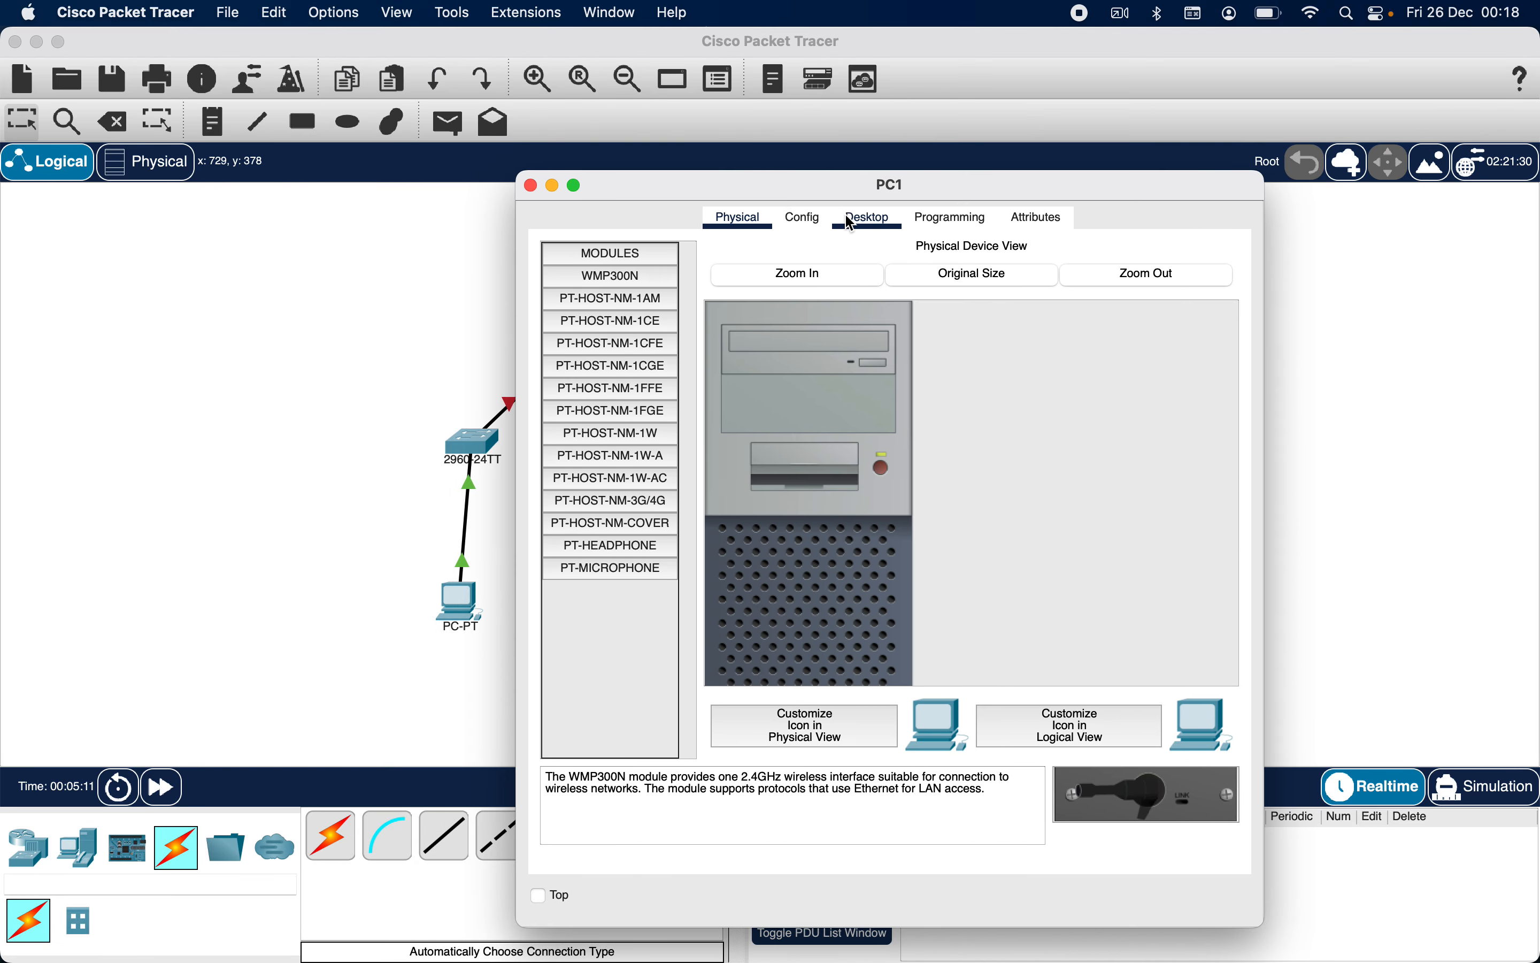
left_click(856, 220)
left_click(649, 298)
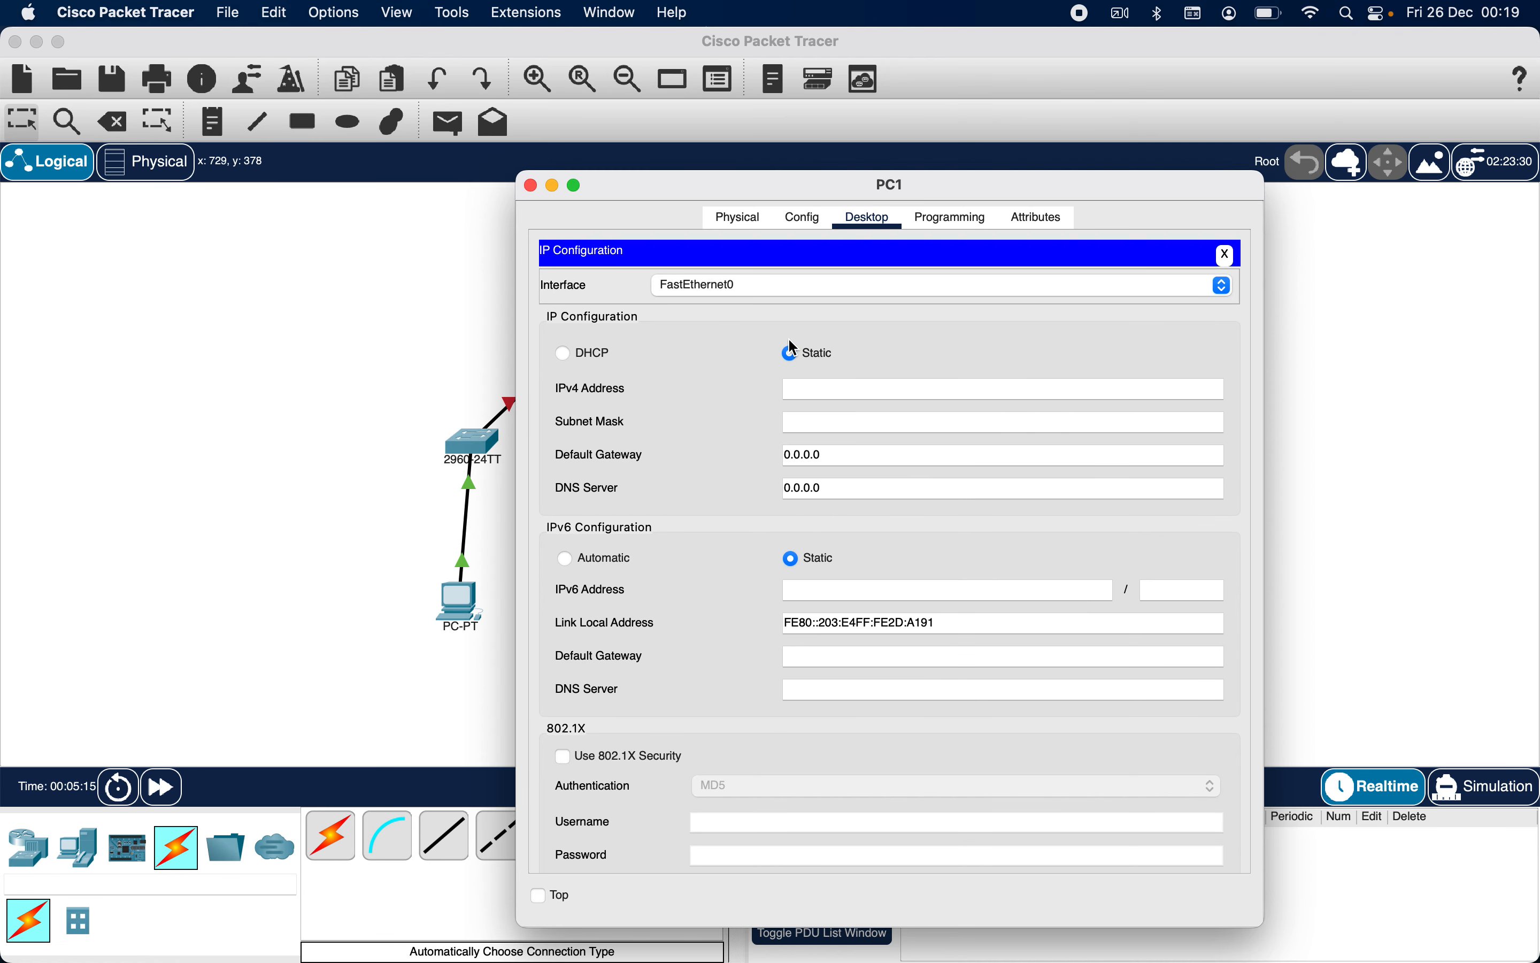
left_click(808, 390)
type("192.168.2.20")
left_click(815, 425)
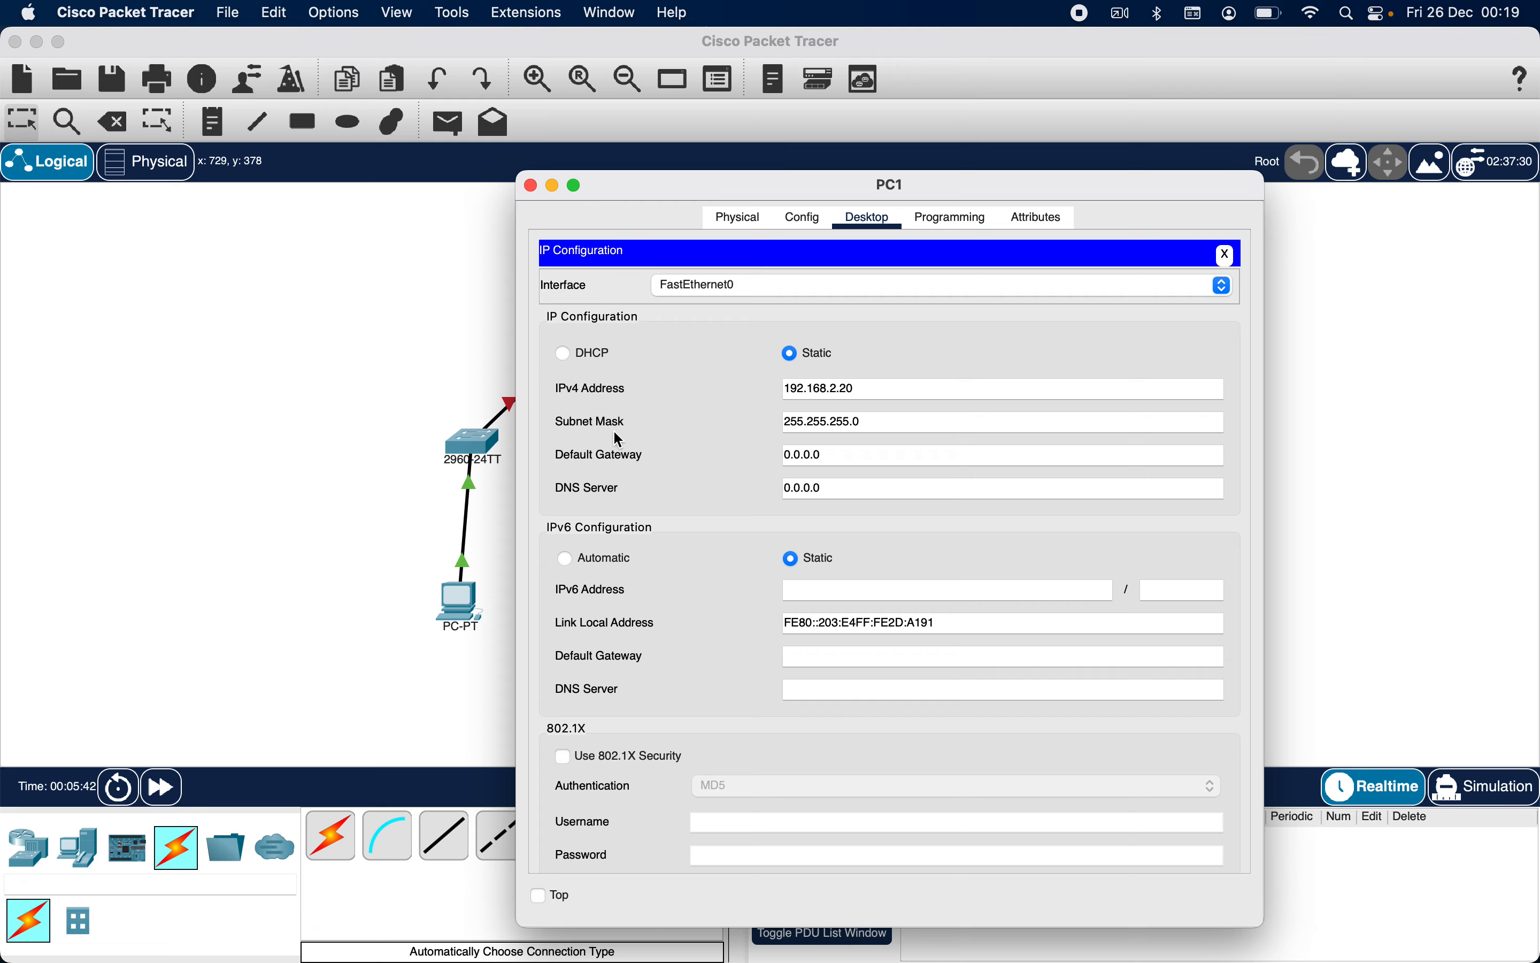
Set PC1's IPv4 default gateway to 192.168.2.4 and close its device window
left_click(851, 455)
key("BackSpace")
key("BackSpace")
key("BackSpace")
key("BackSpace")
key("BackSpace")
key("BackSpace")
key("BackSpace")
type("192.168.2.4")
left_click(1235, 258)
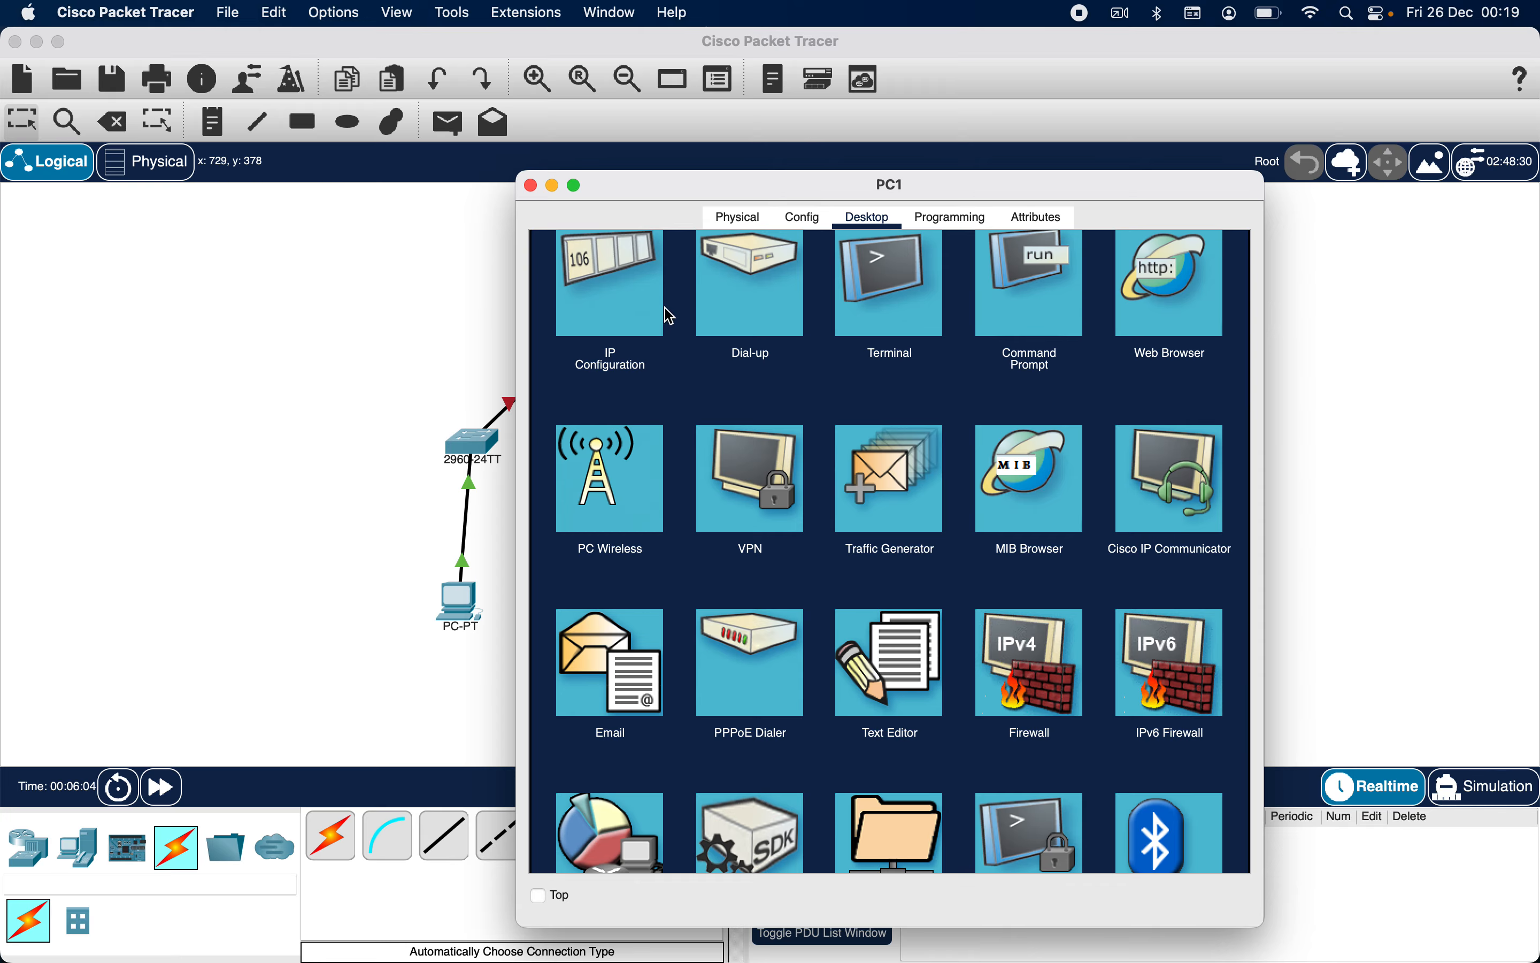
left_click(530, 185)
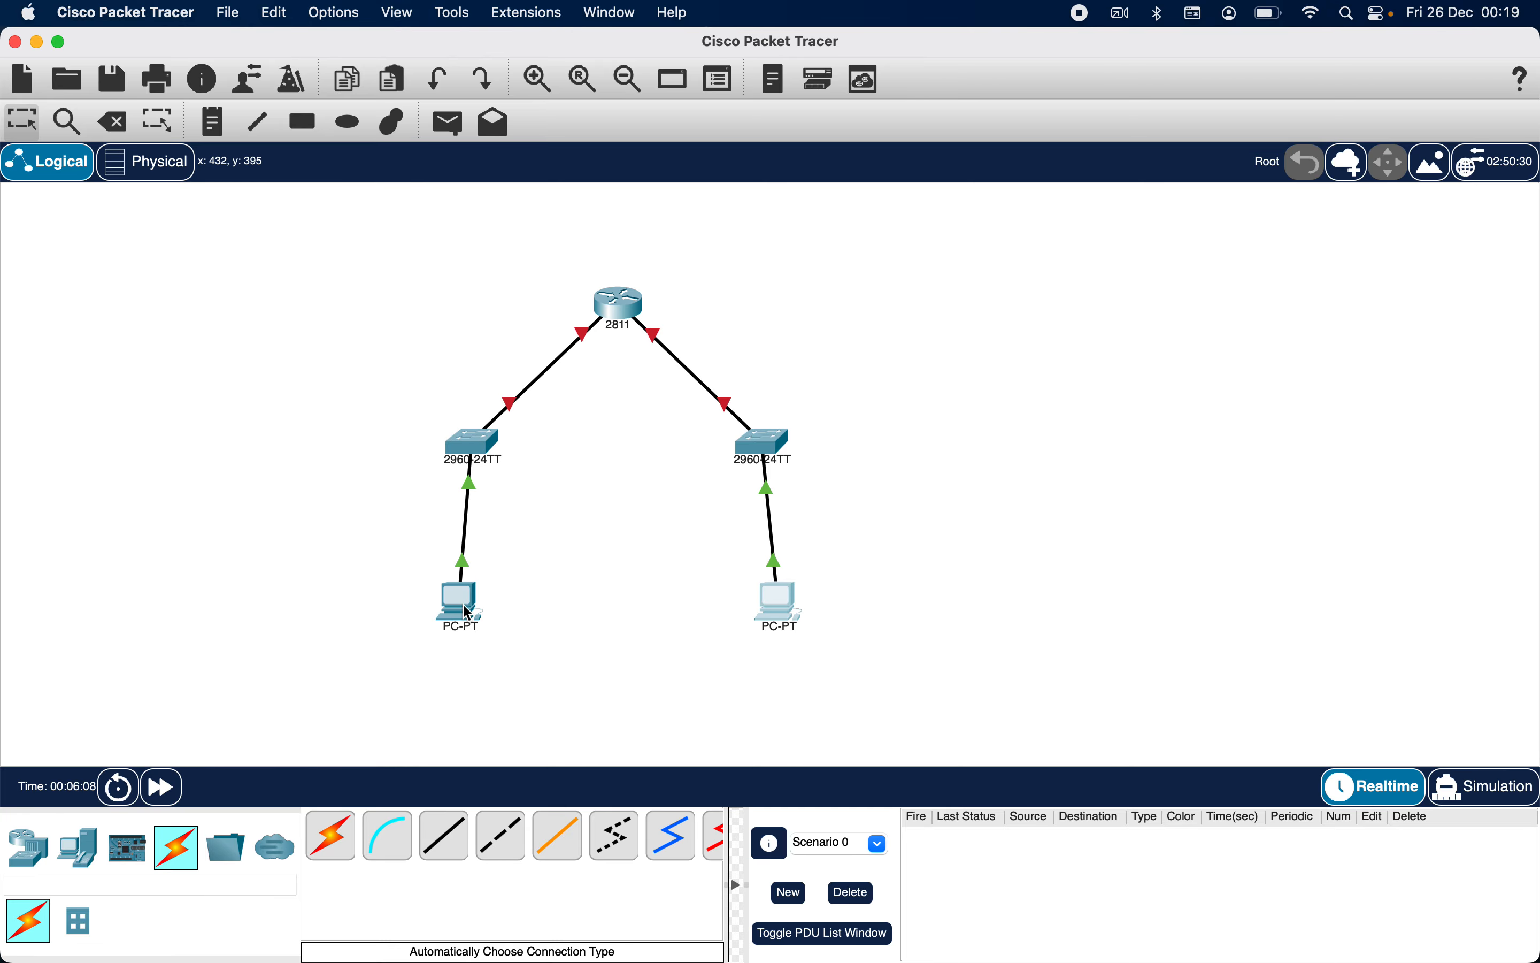
Try to change PC0's display name to PC1 in its global settings and close its device window
mouse_move(459, 611)
left_click(472, 609)
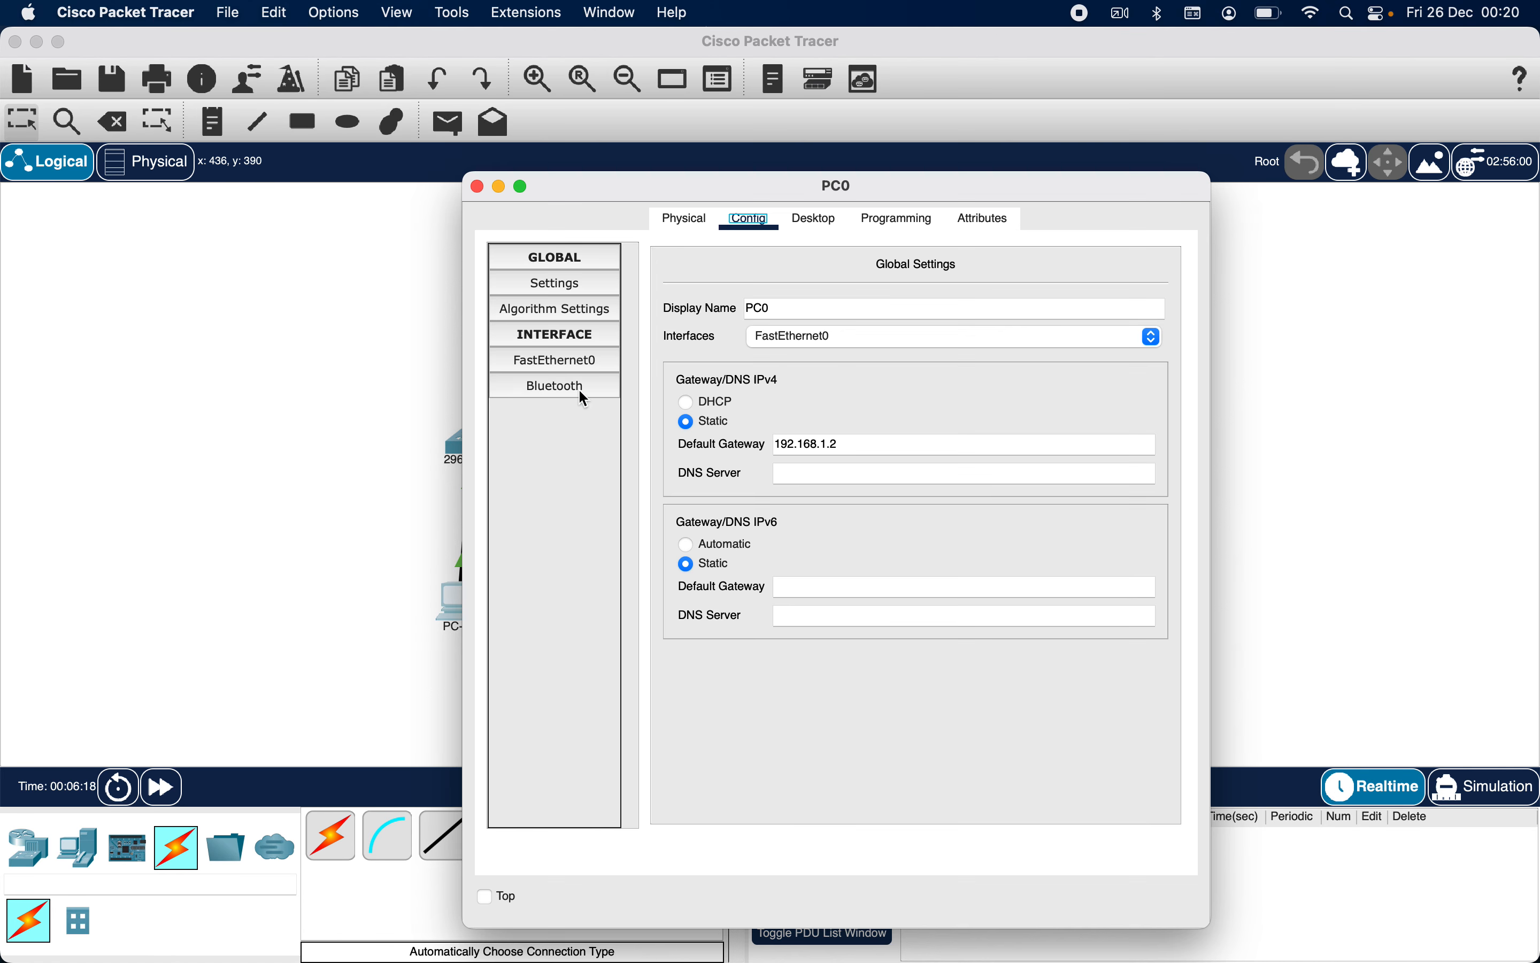
left_click(791, 311)
key("BackSpace")
type("1")
left_click(477, 187)
Change the display name of the PC with gateway 192.168.2.4 to PC2 and close its device window
left_click(781, 602)
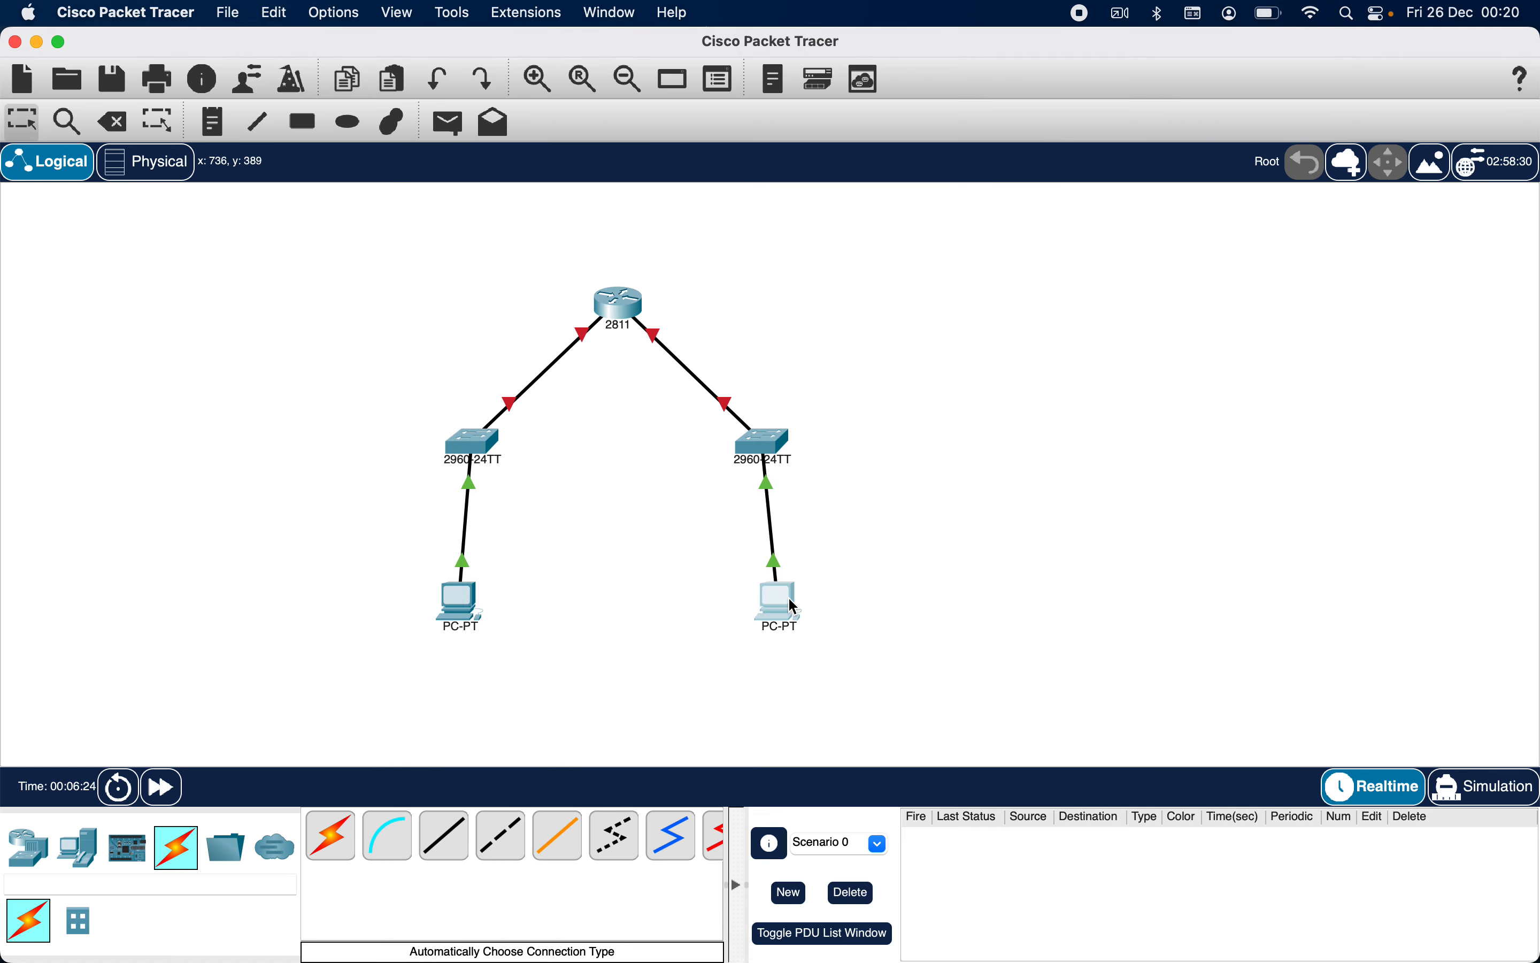
left_click(687, 220)
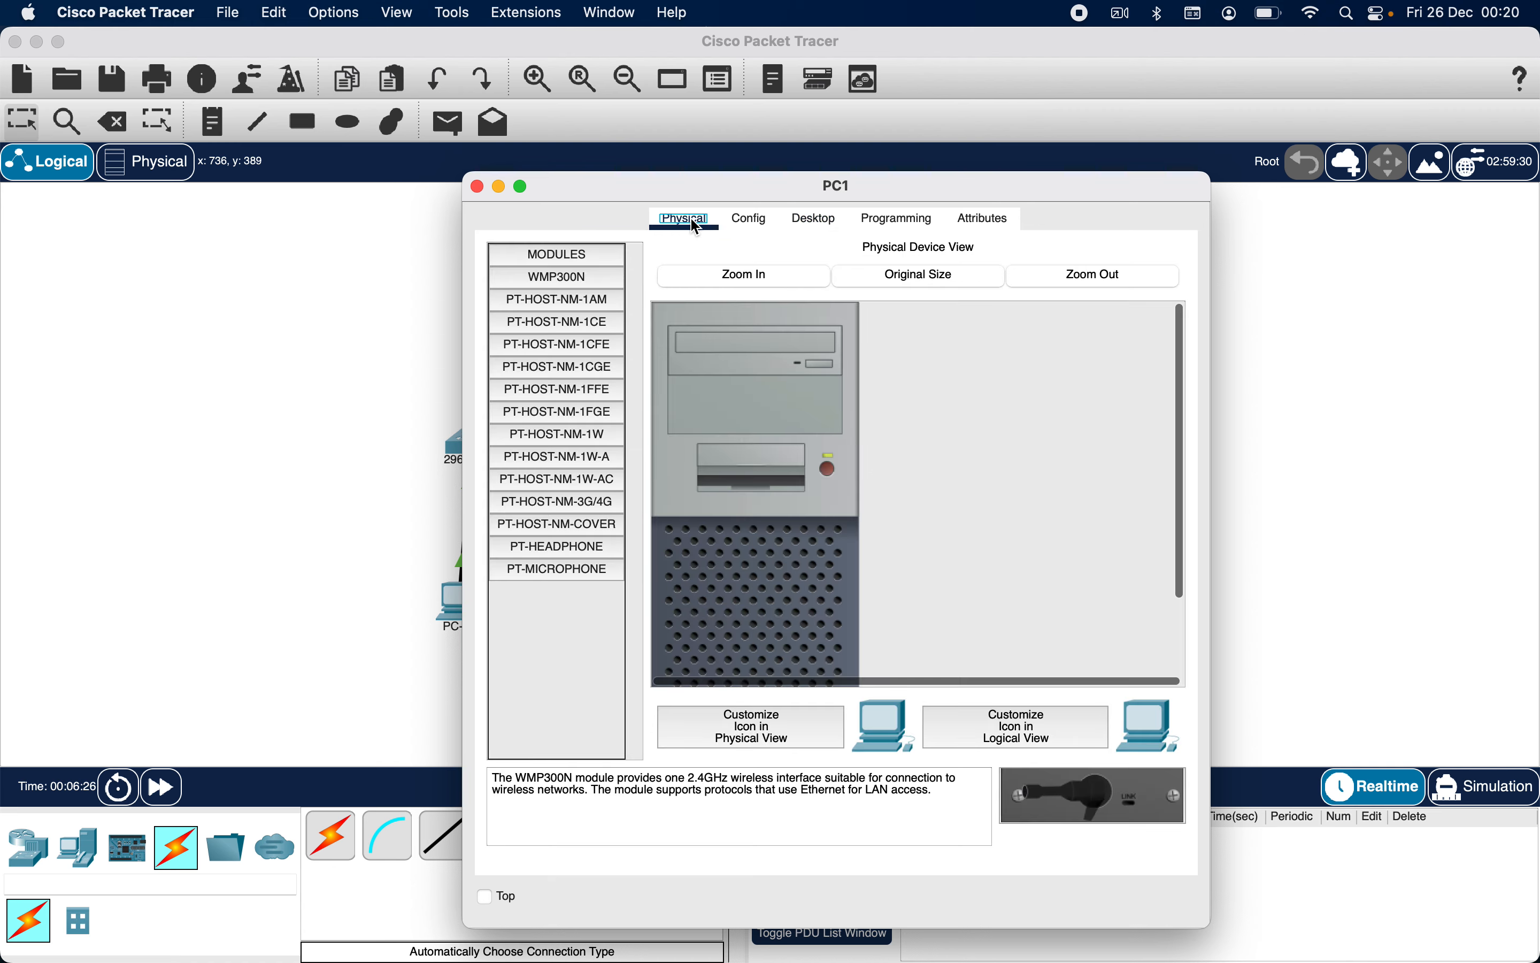
left_click(758, 220)
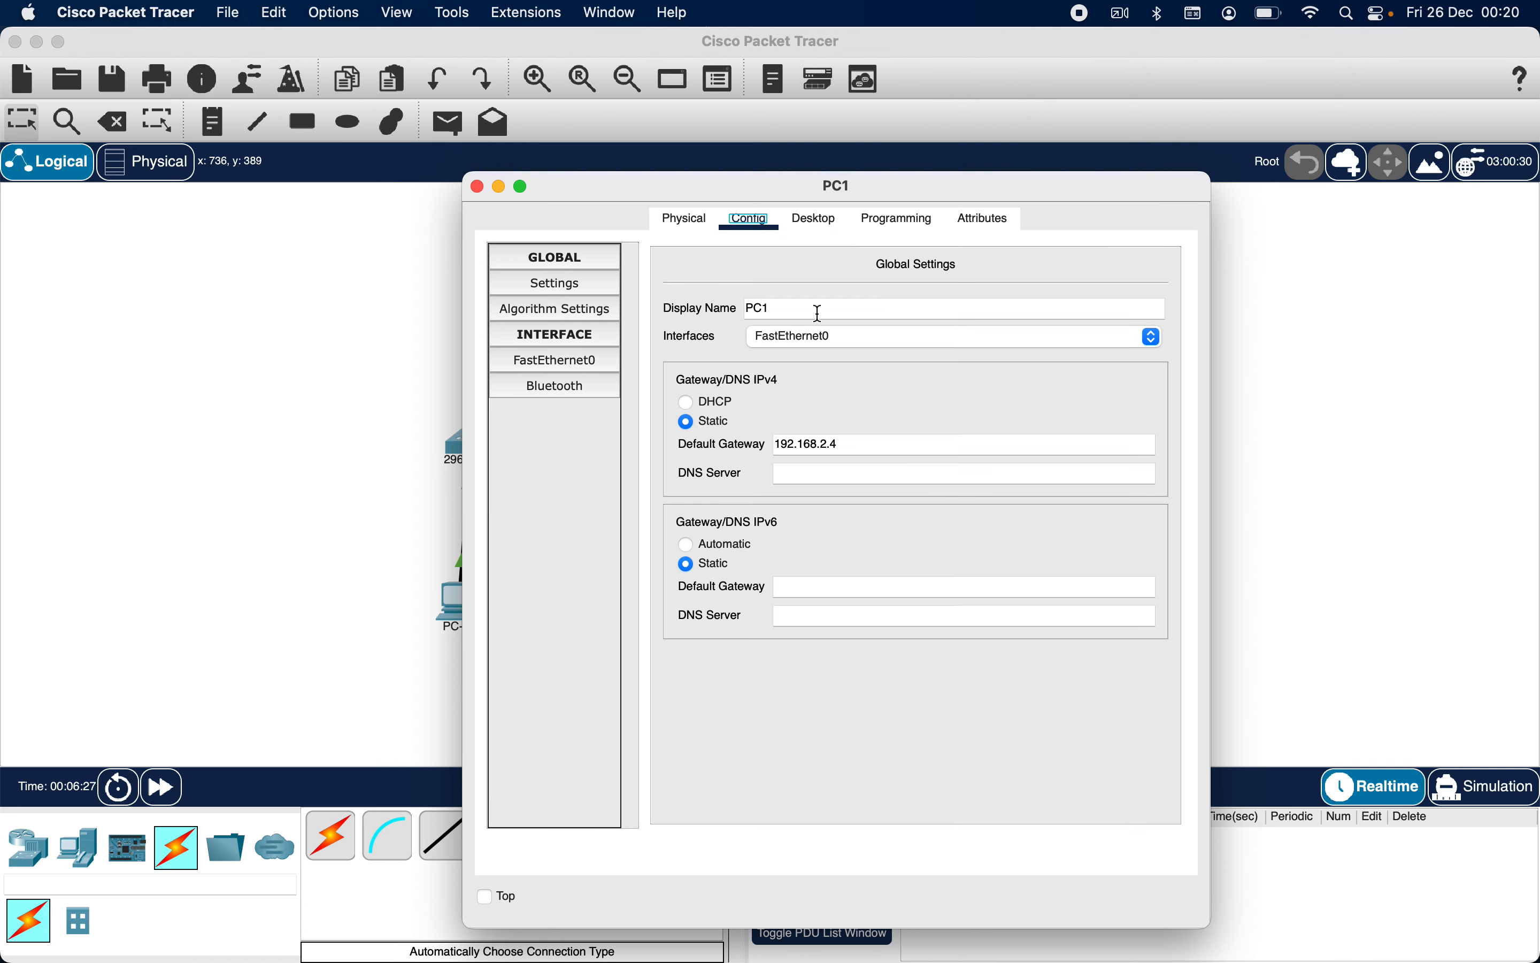
left_click(791, 307)
key("BackSpace")
type("2")
left_click(477, 186)
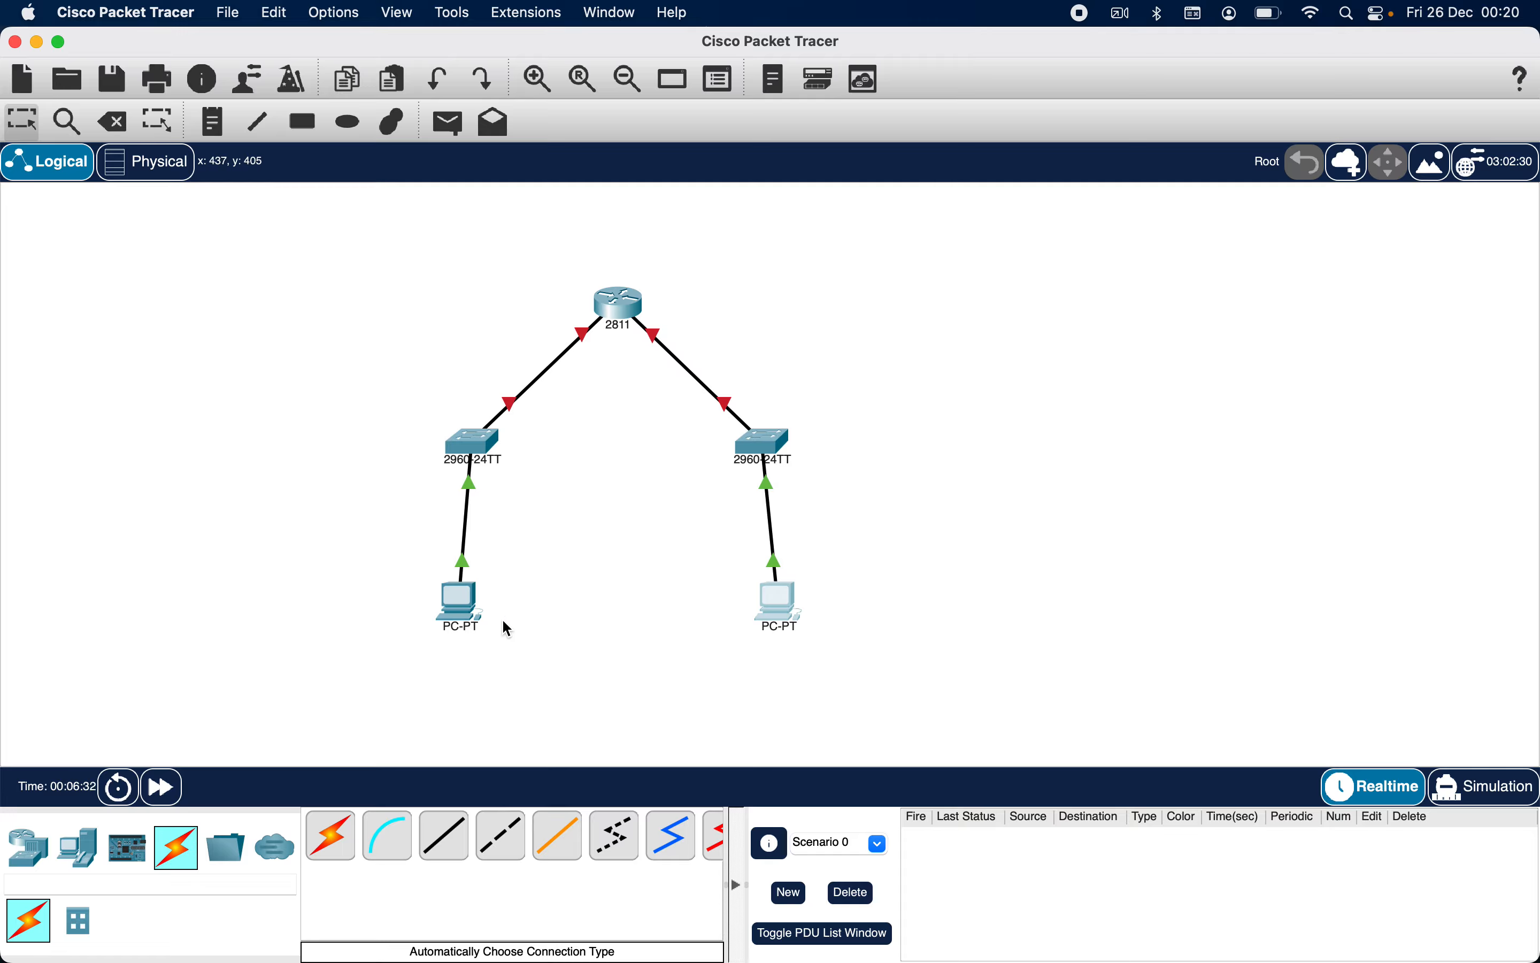
Add the text notes PC1 and PC2 to the workspace and position each directly beneath its PC
left_click(213, 121)
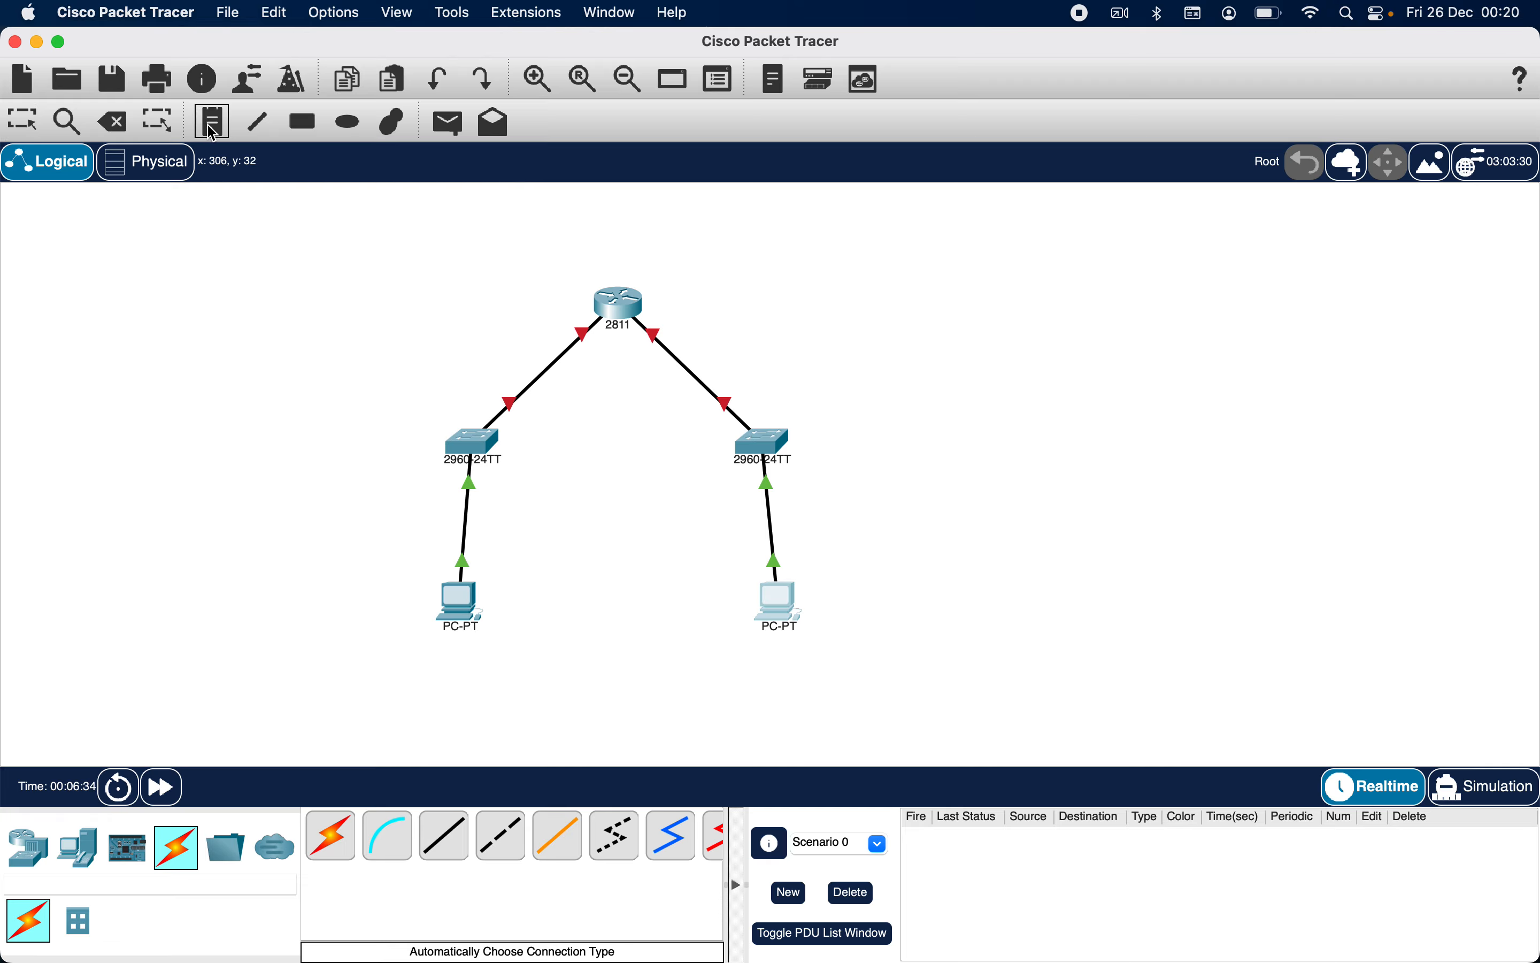
left_click(448, 651)
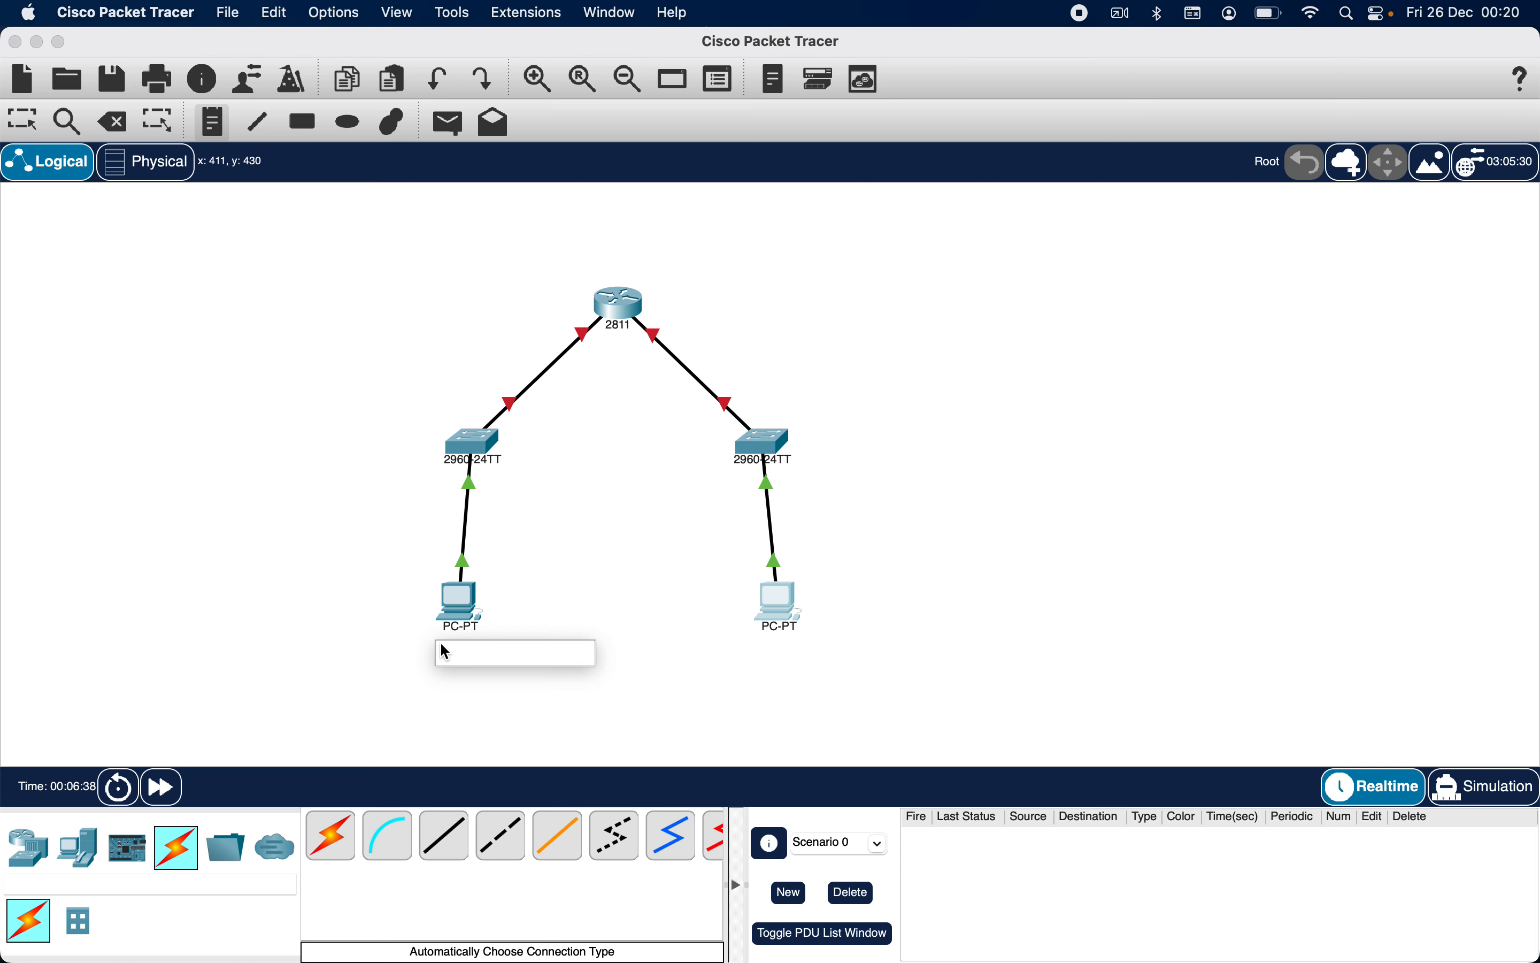
type("PC1")
left_click(756, 652)
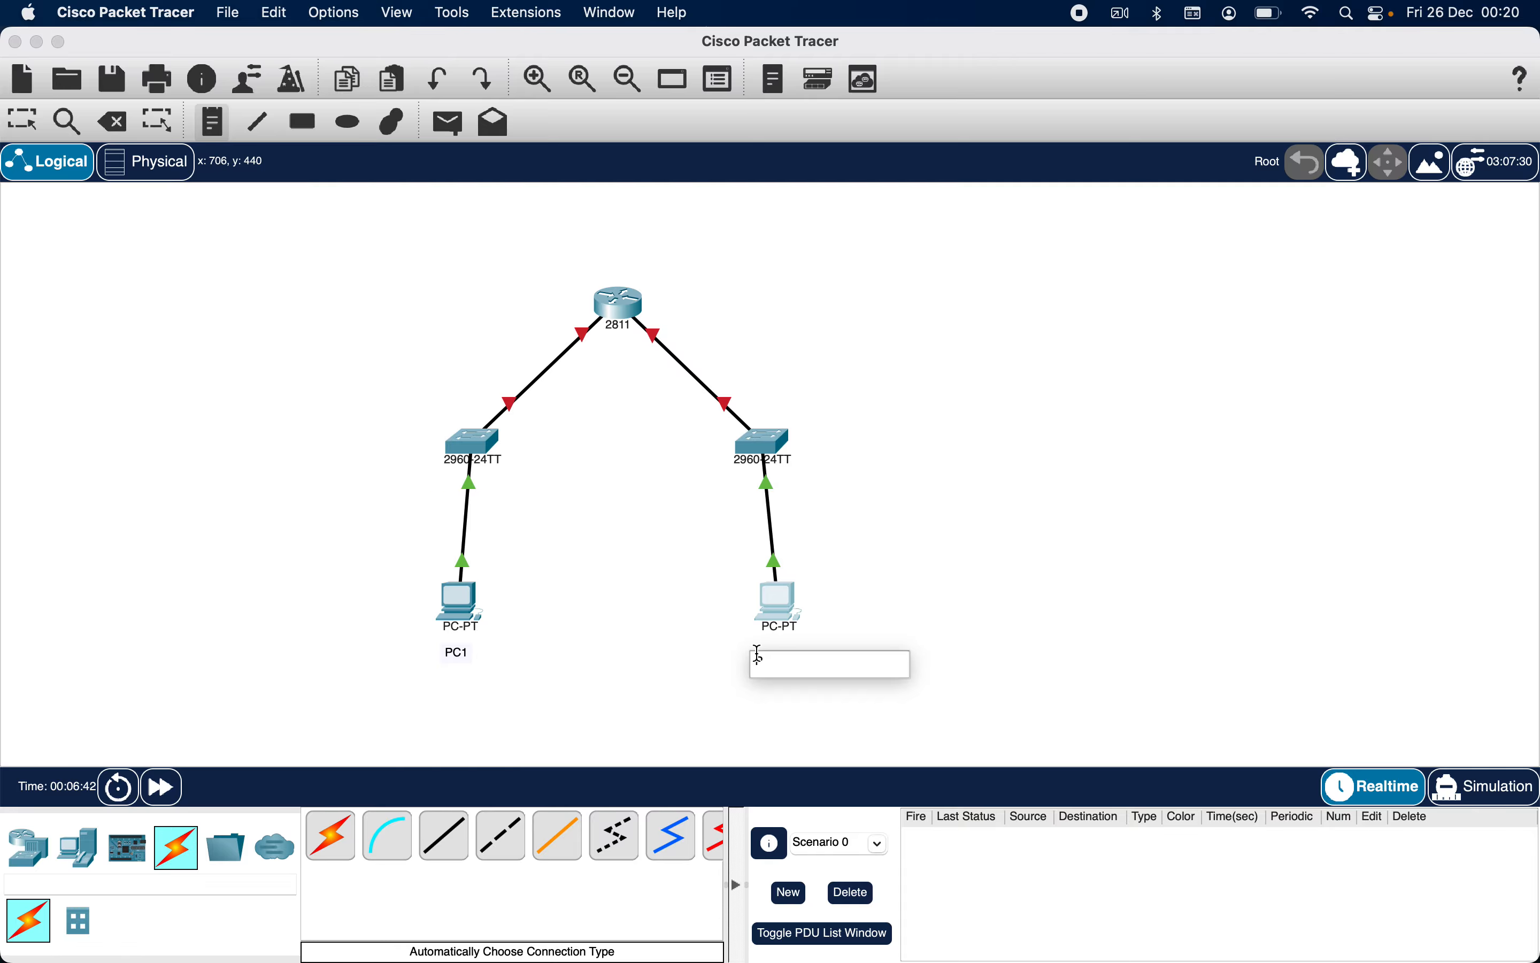
type("PC2")
left_click(853, 633)
key("Escape")
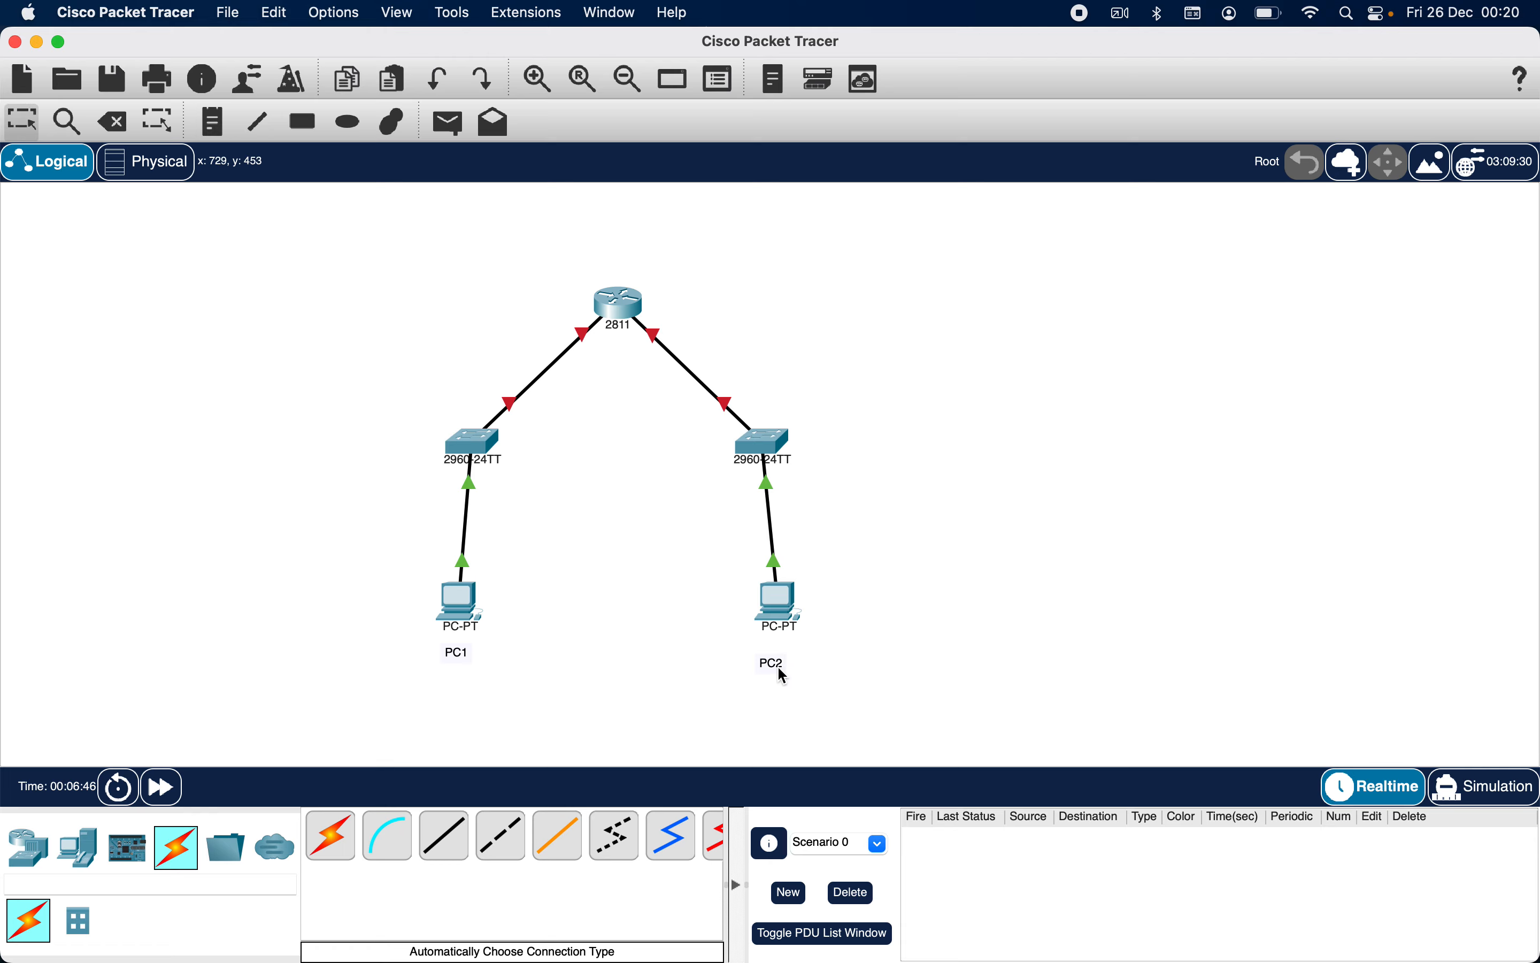
mouse_move(777, 665)
left_mouse_down()
mouse_move(804, 599)
mouse_move(783, 638)
left_mouse_up()
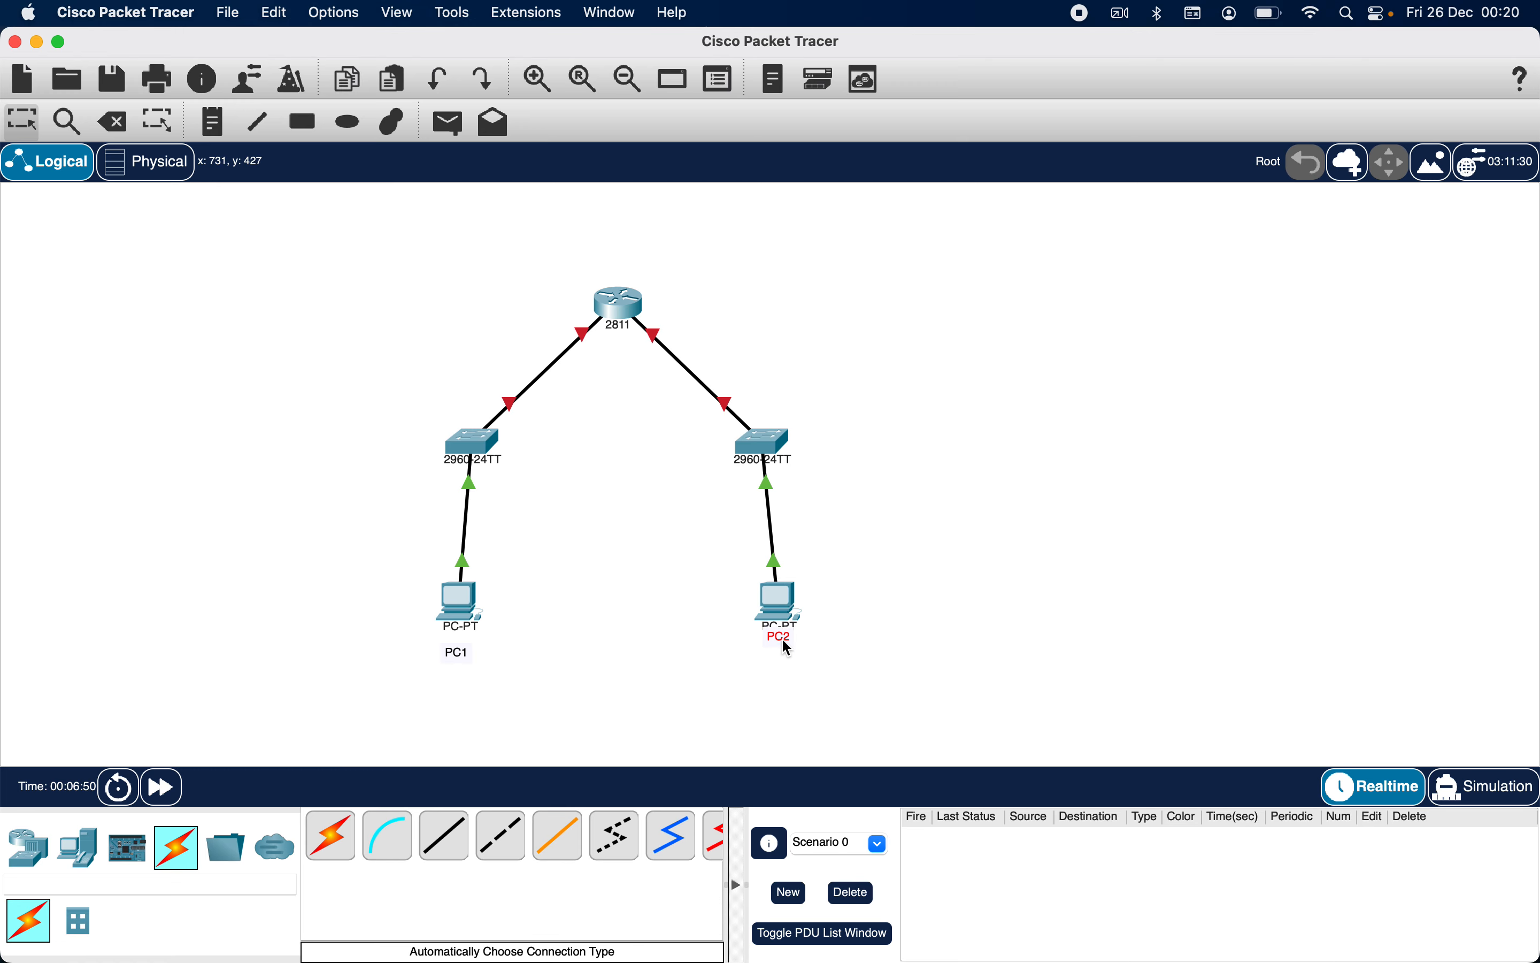
left_click_drag(459, 657, 461, 641)
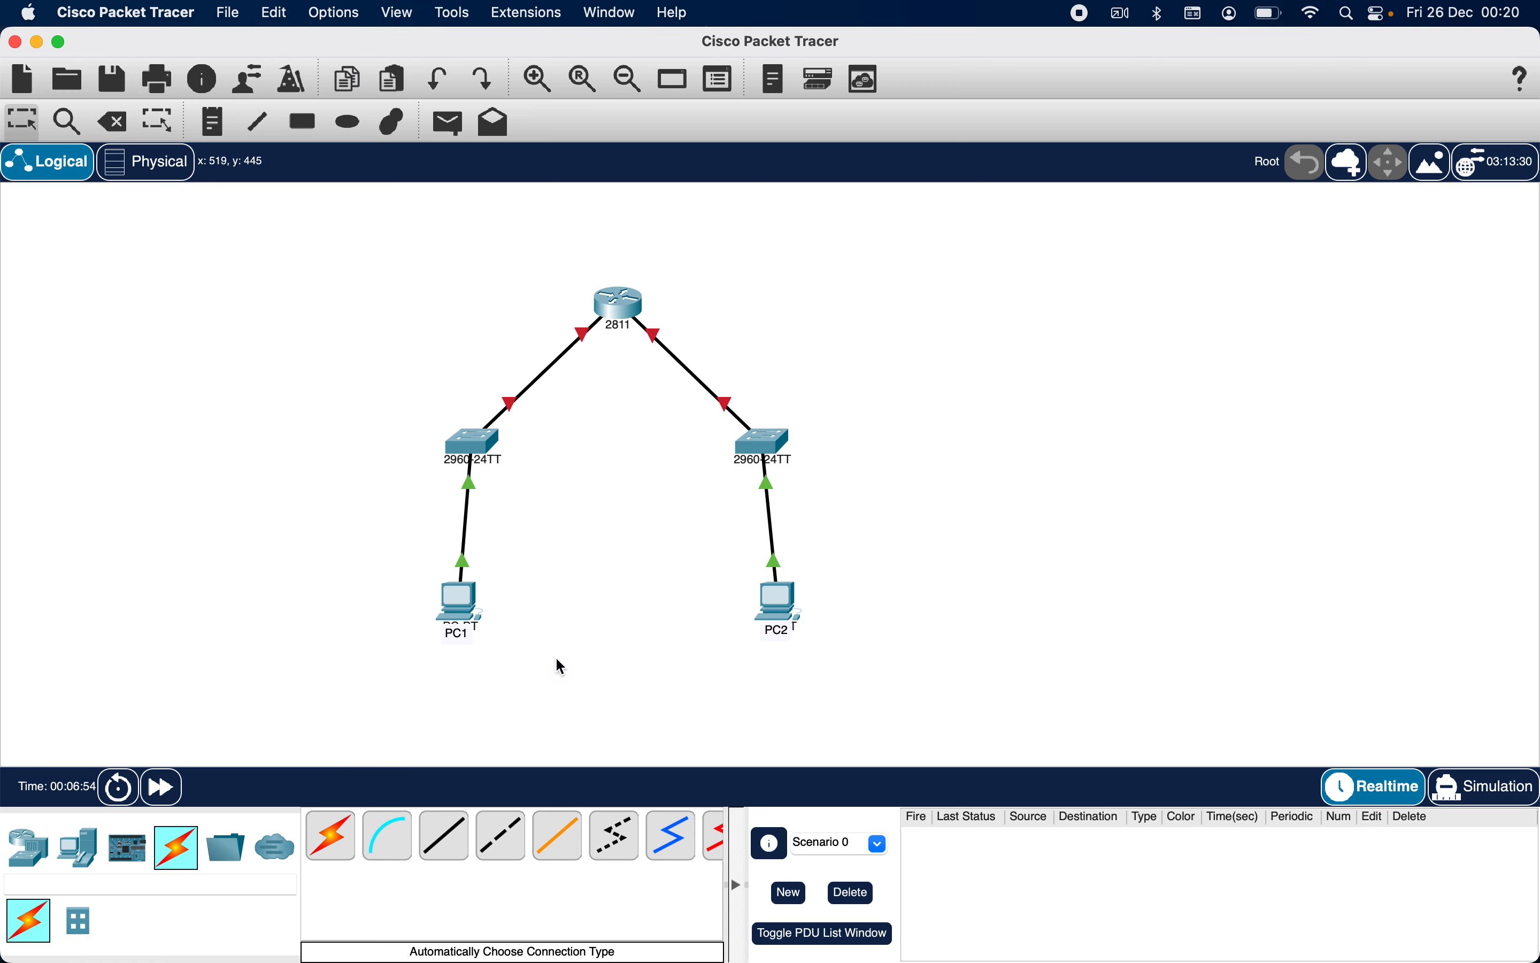
Add a text note reading 192.168.1.5 and position it just beneath the PC1 label
mouse_move(461, 611)
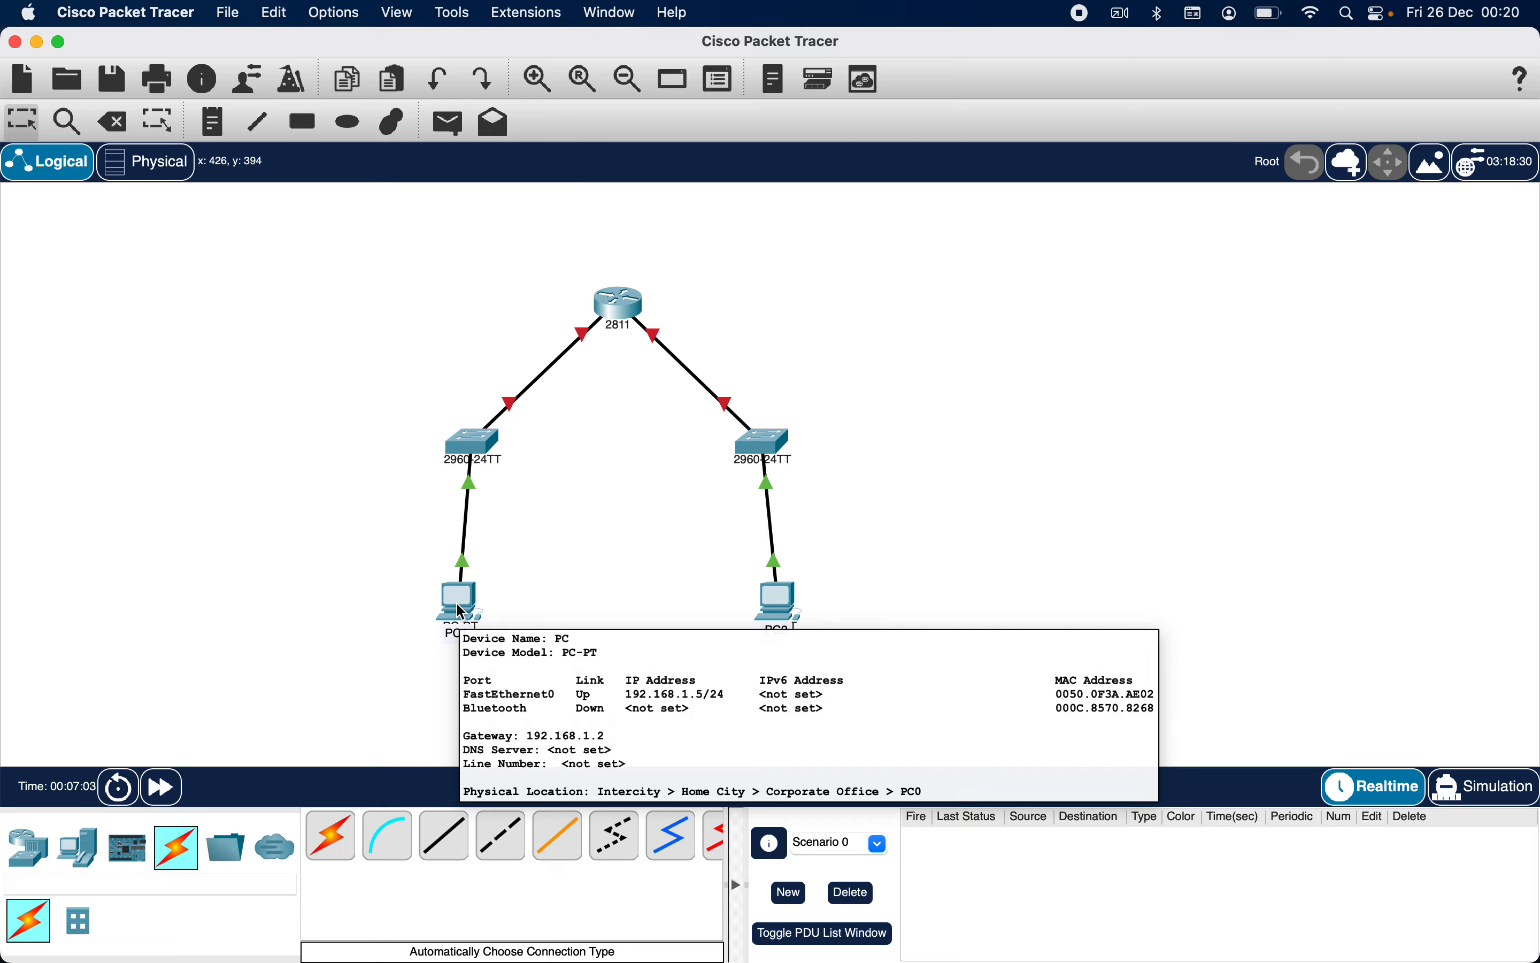
left_click(223, 127)
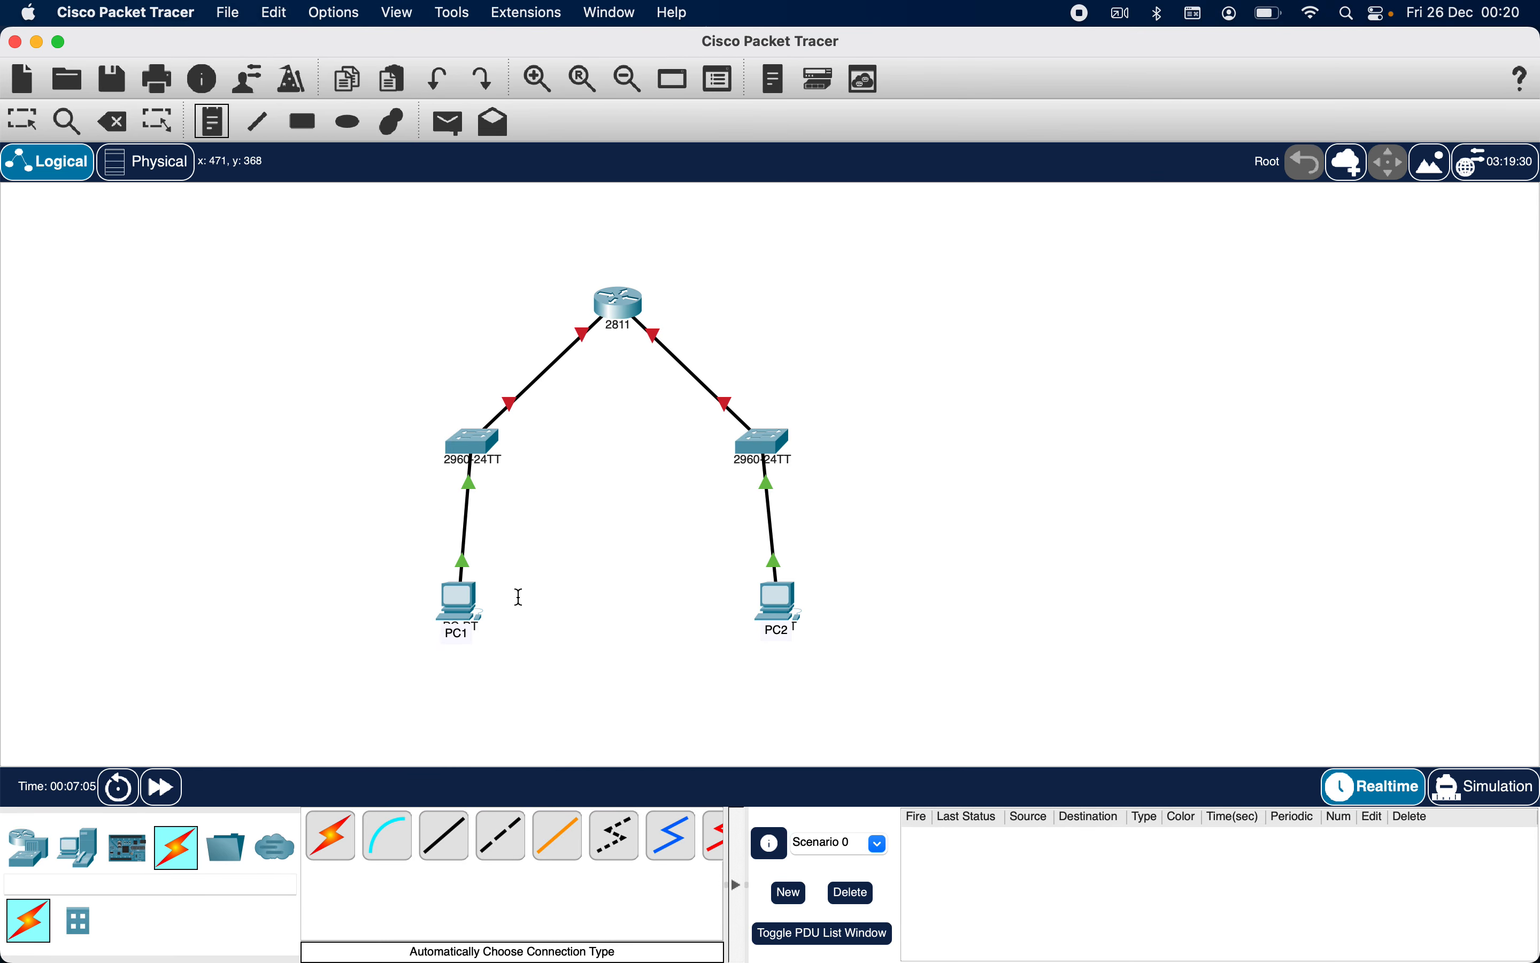
left_click(450, 671)
type("192")
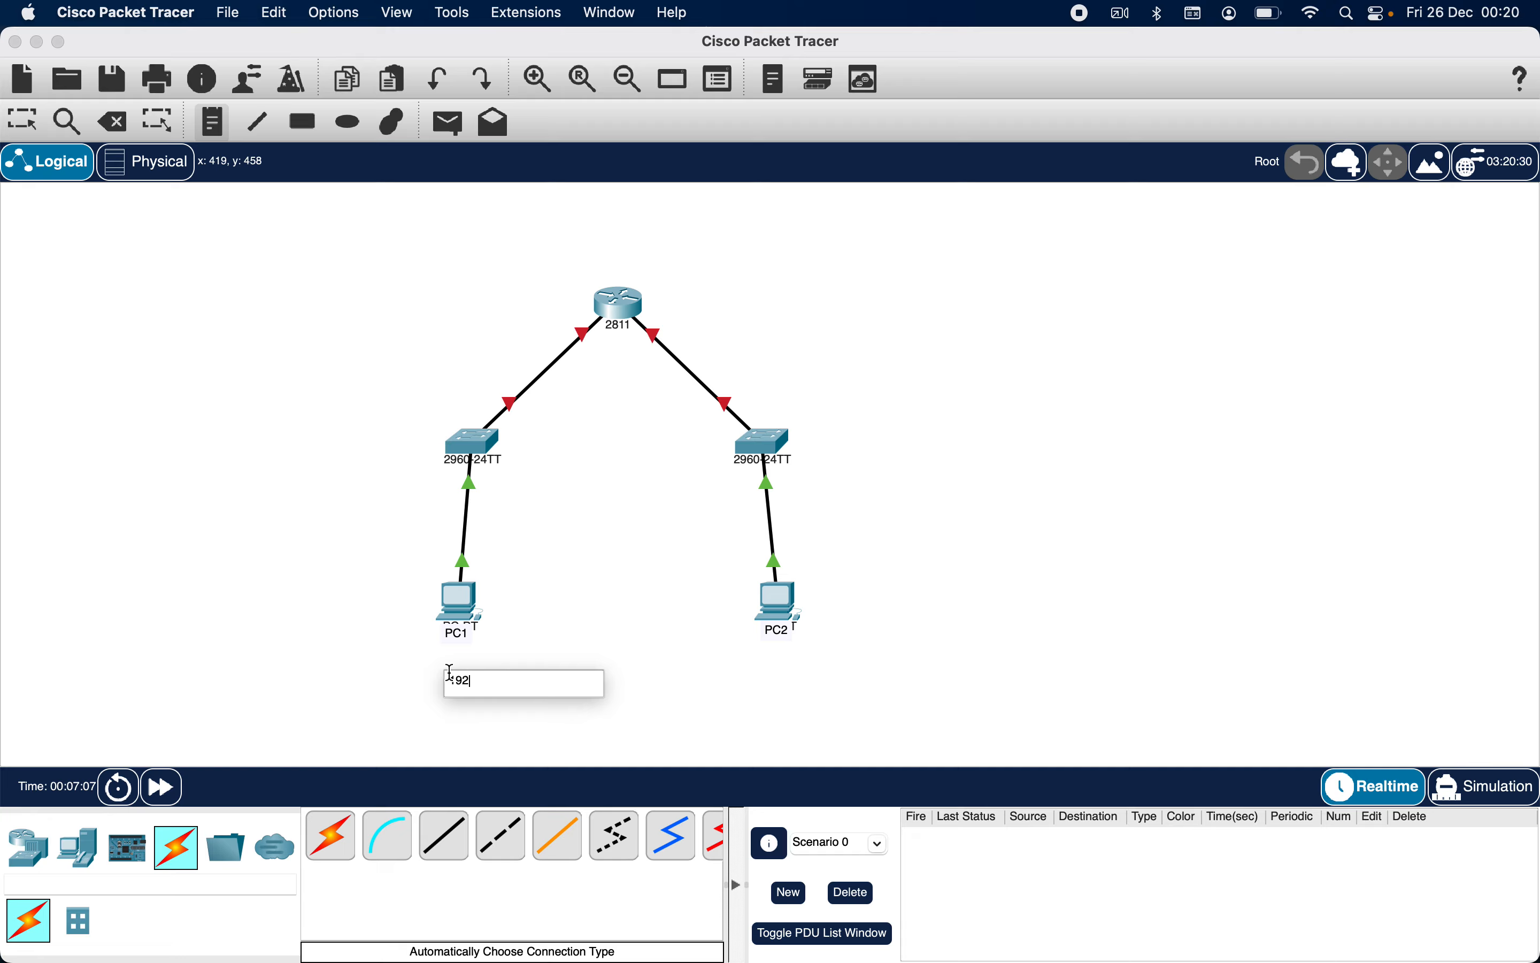
type(".168.1.5")
left_click(469, 597)
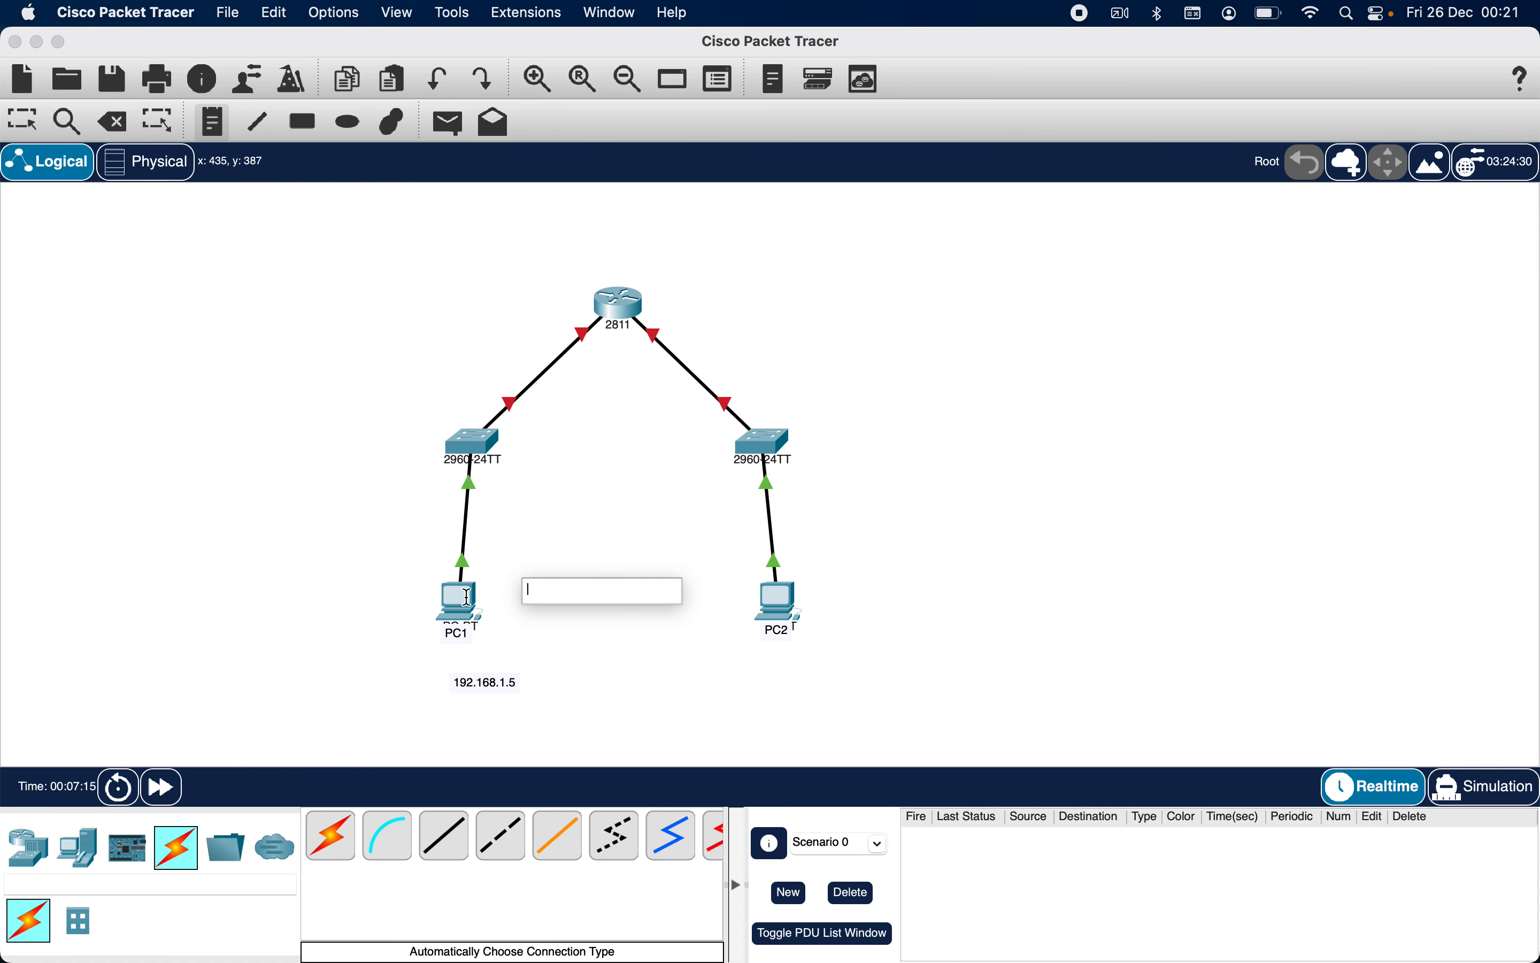
key("Escape")
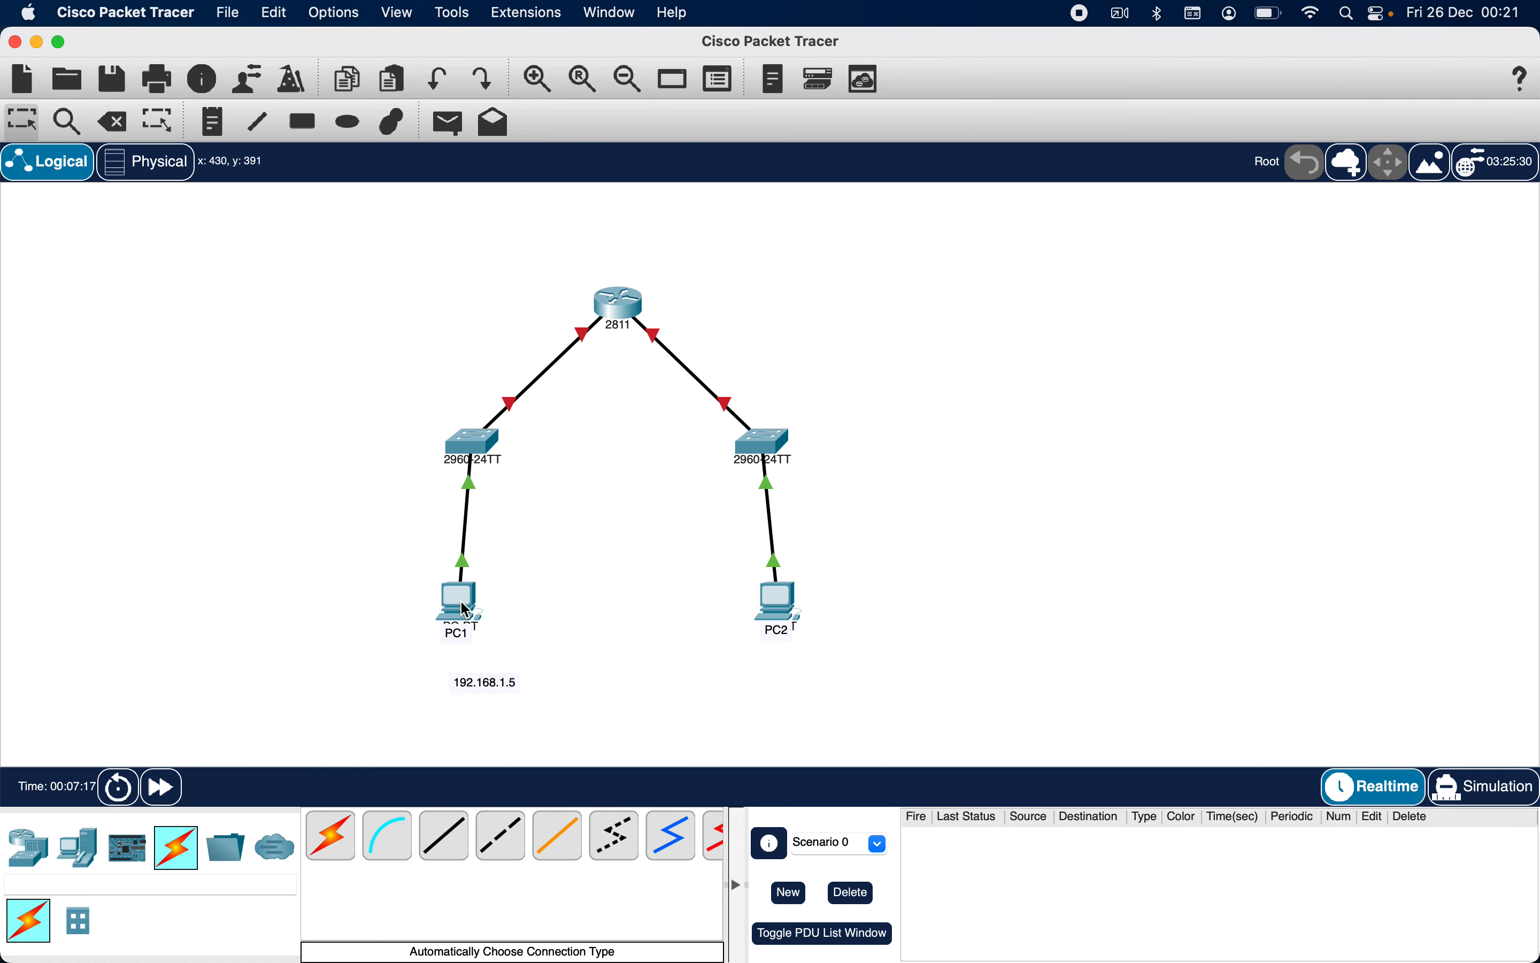
mouse_move(466, 610)
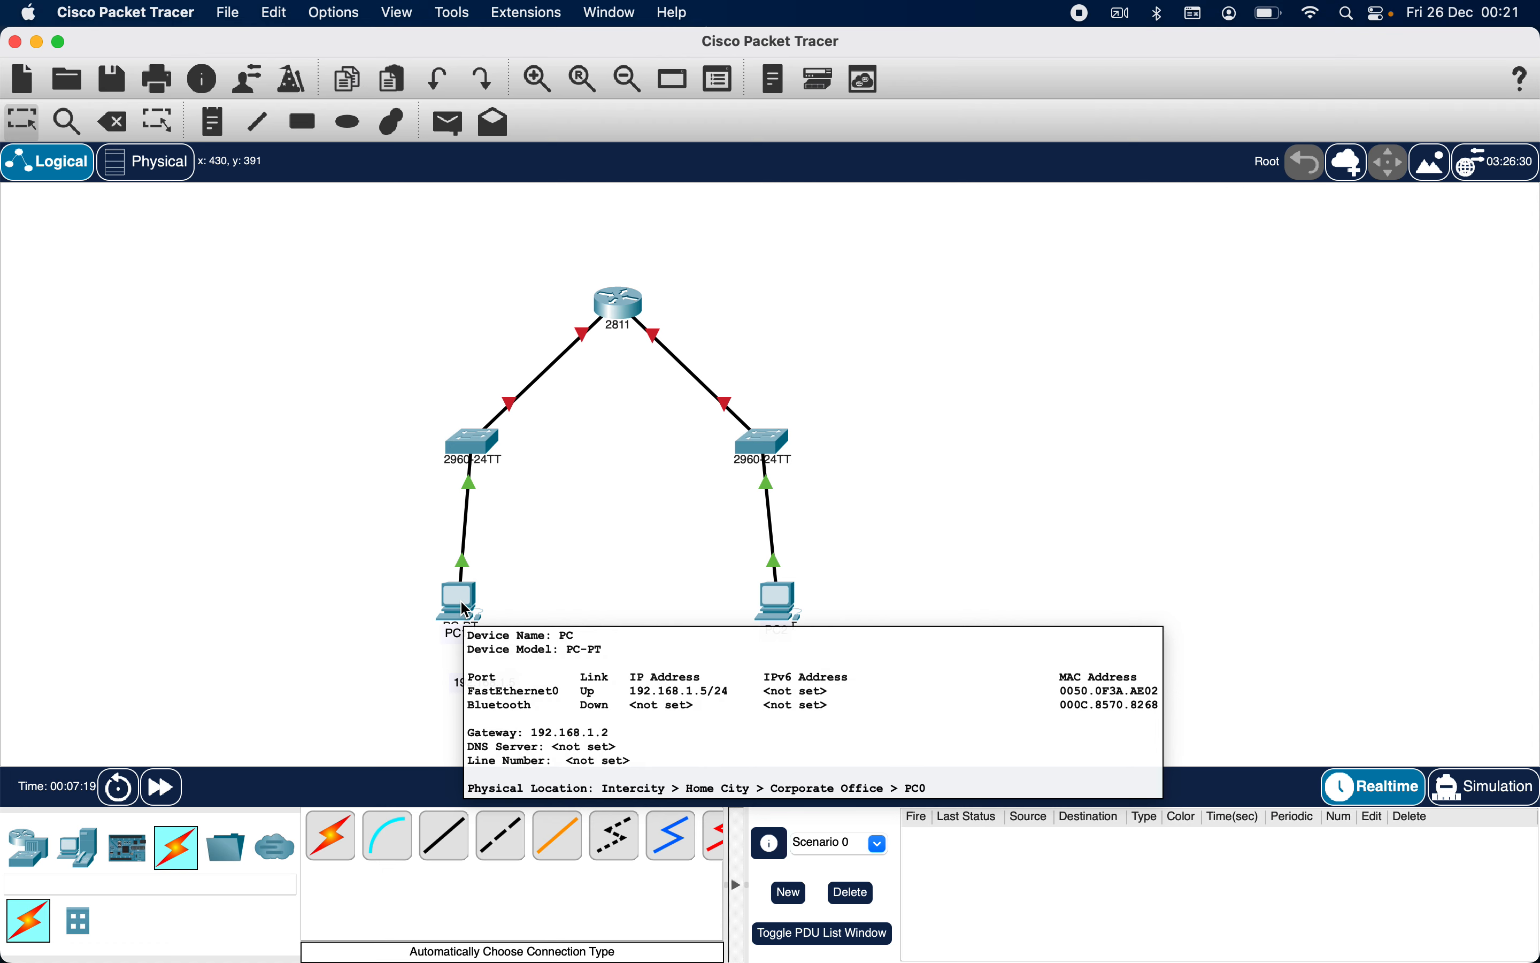
left_click_drag(508, 679, 488, 656)
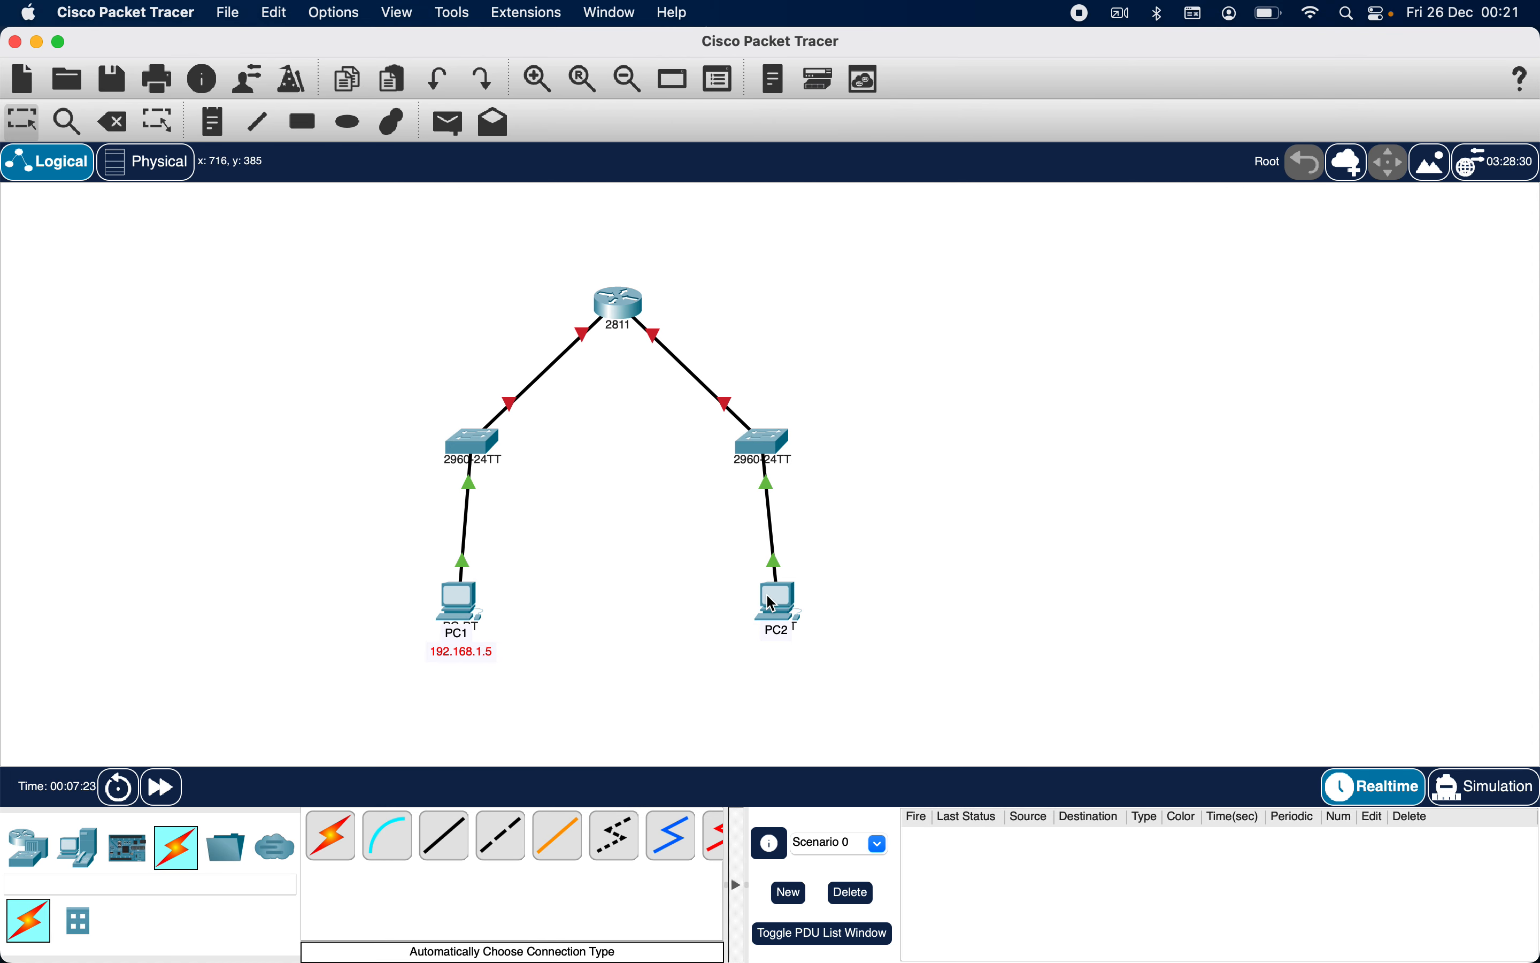
Add a text note reading 192.168.2.20 and position it just beneath the PC2 label
mouse_move(773, 602)
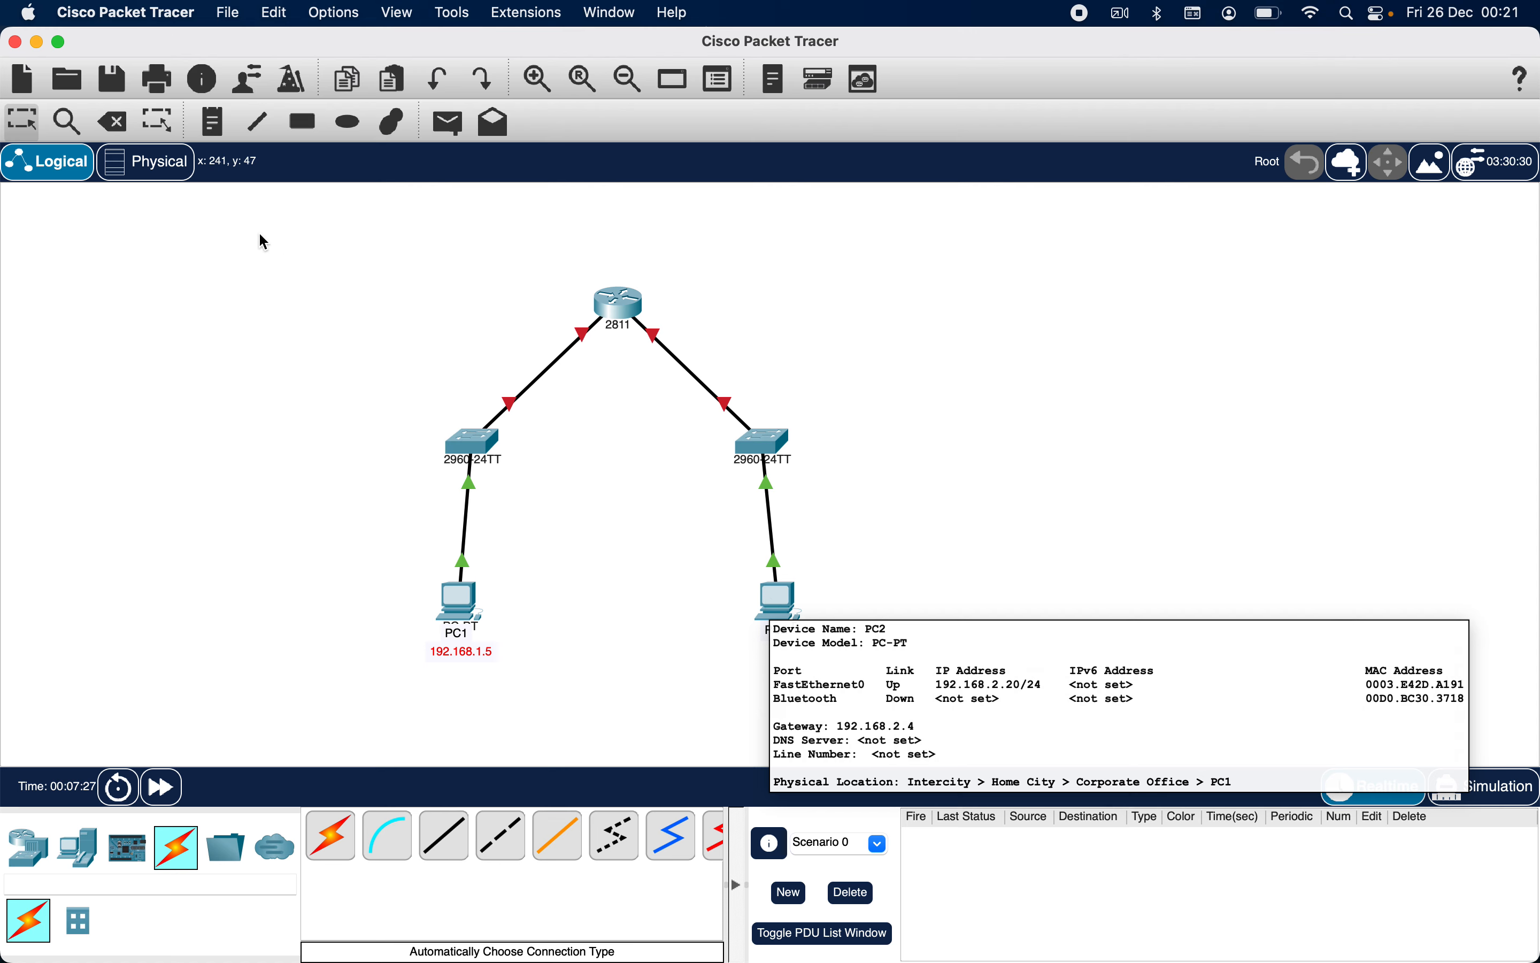
left_click(212, 121)
left_click(777, 652)
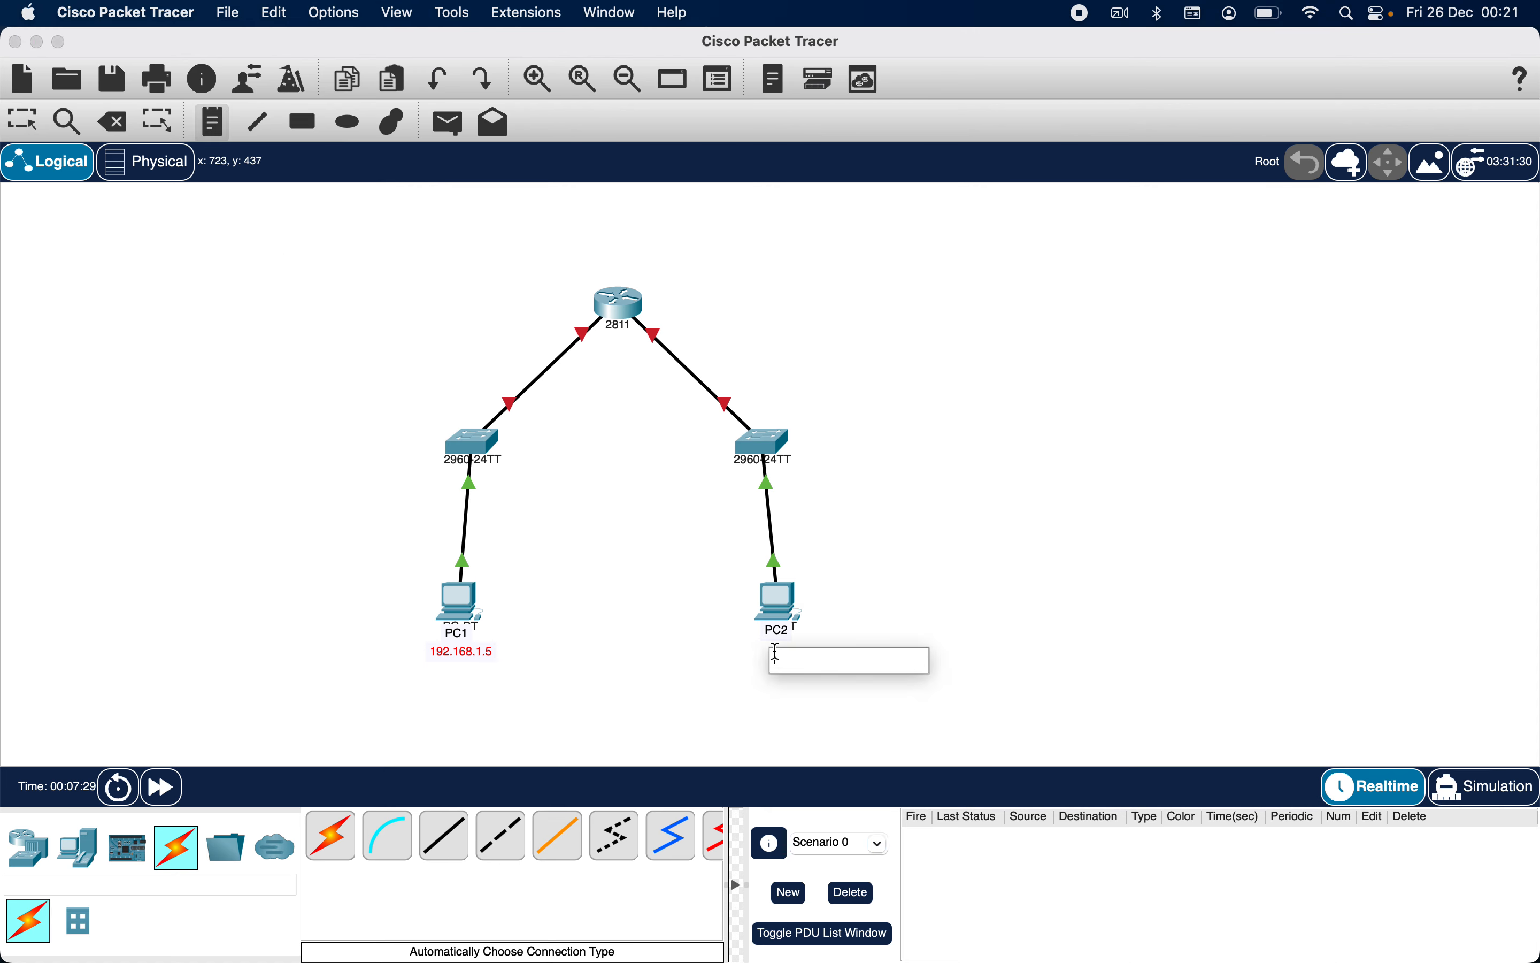
type("192.168.2.20")
key("Escape")
left_click_drag(789, 652, 777, 645)
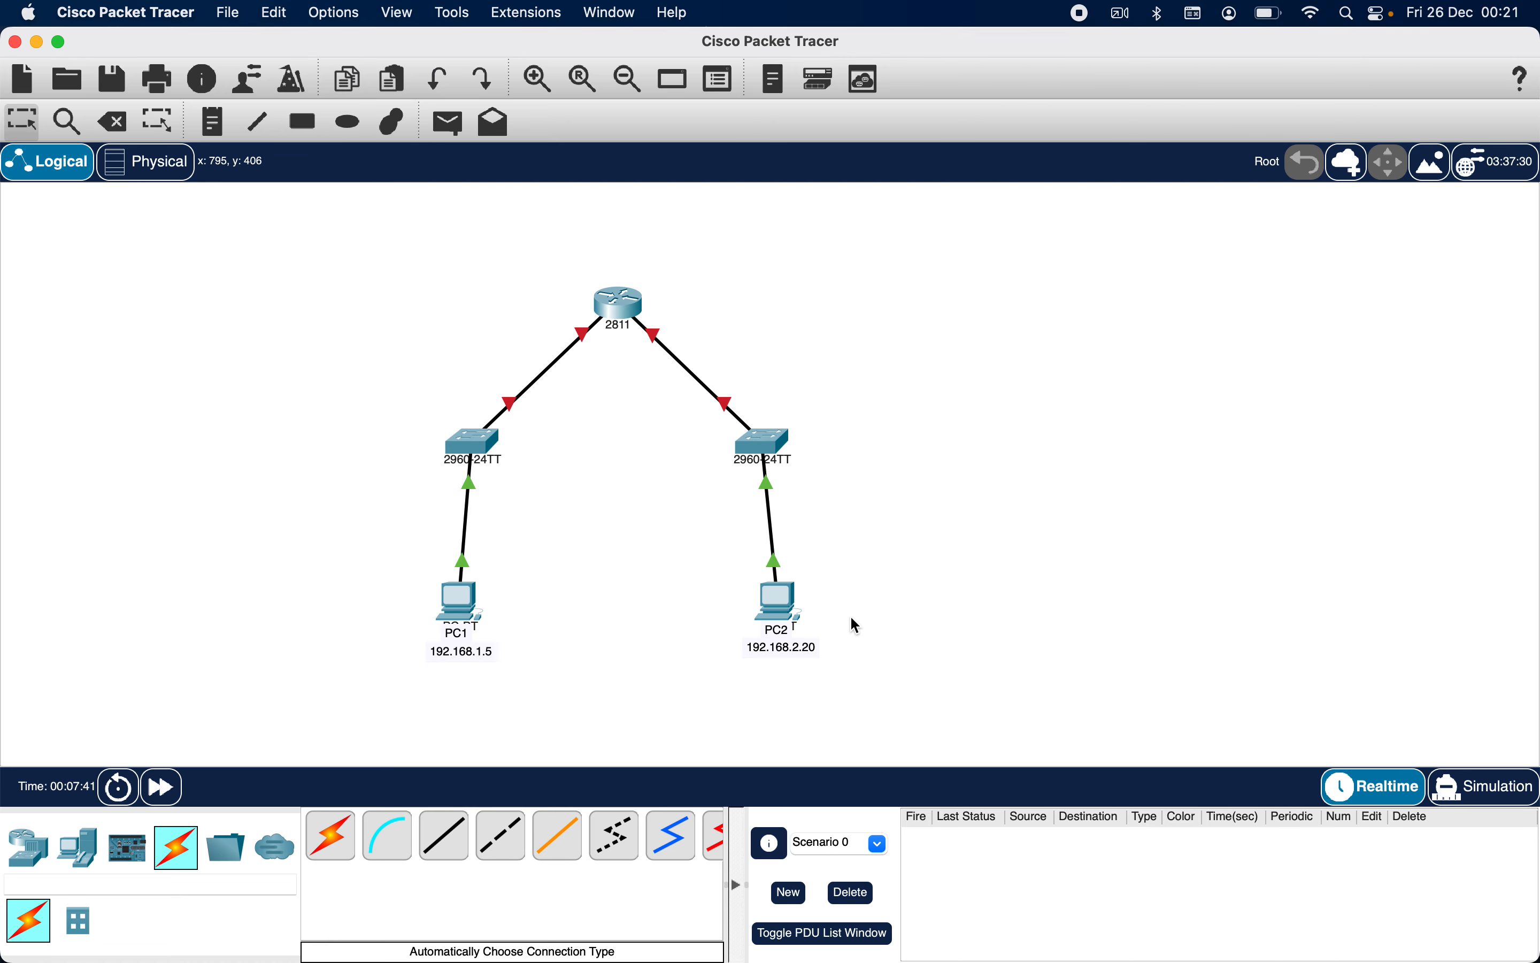
Shorten Switch0's display name to Sw1 in its global settings and close its device window
left_click(473, 457)
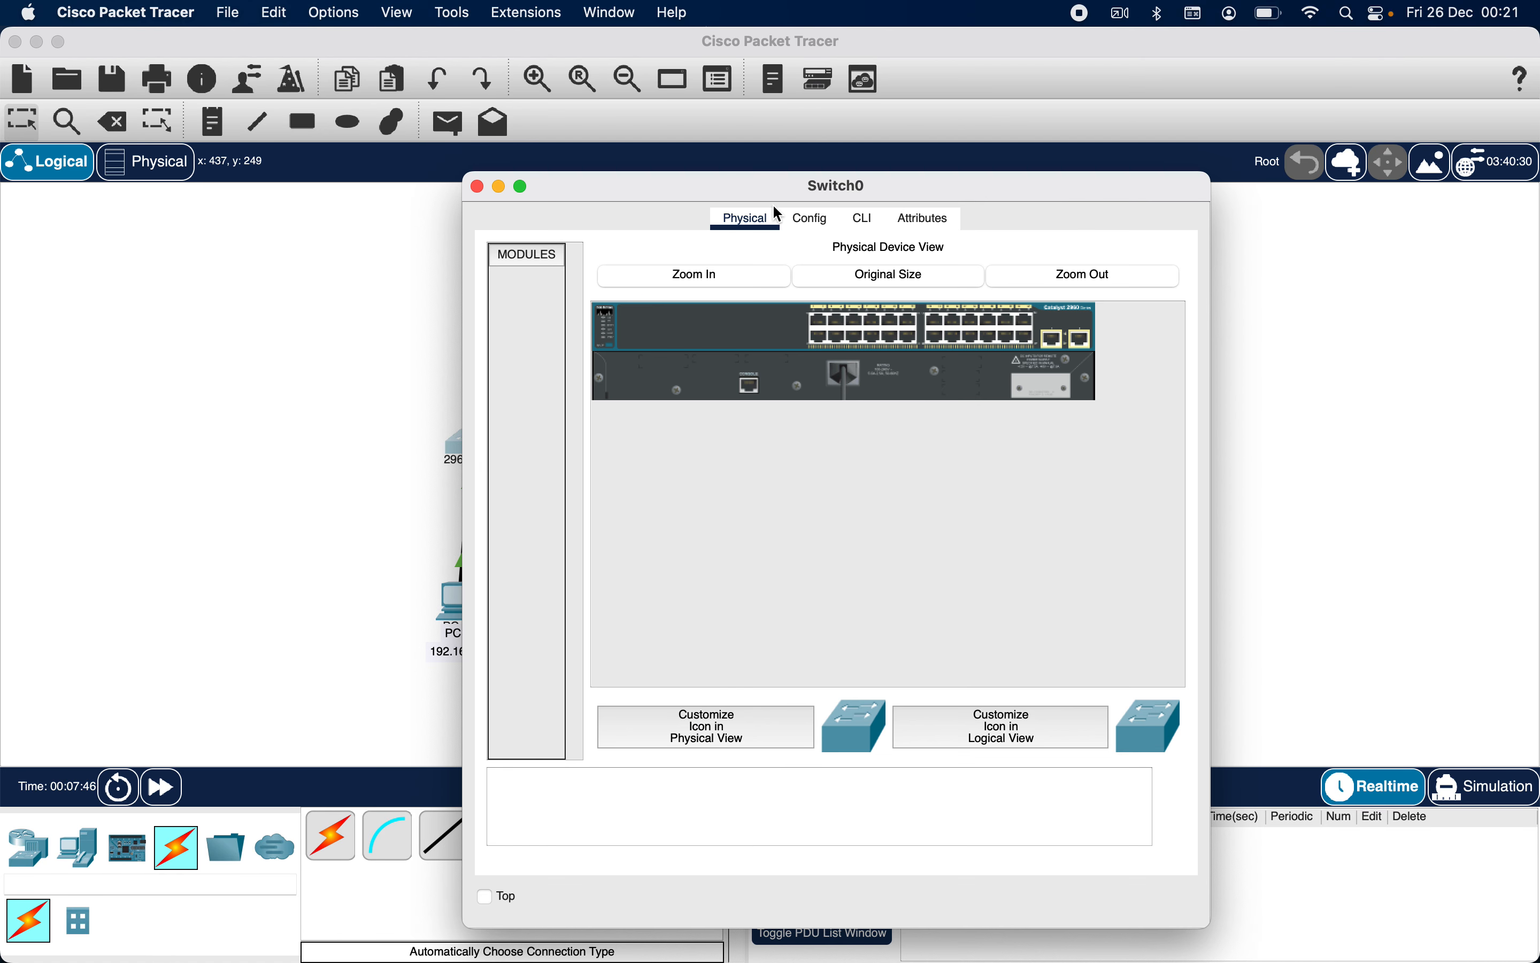
left_click(816, 224)
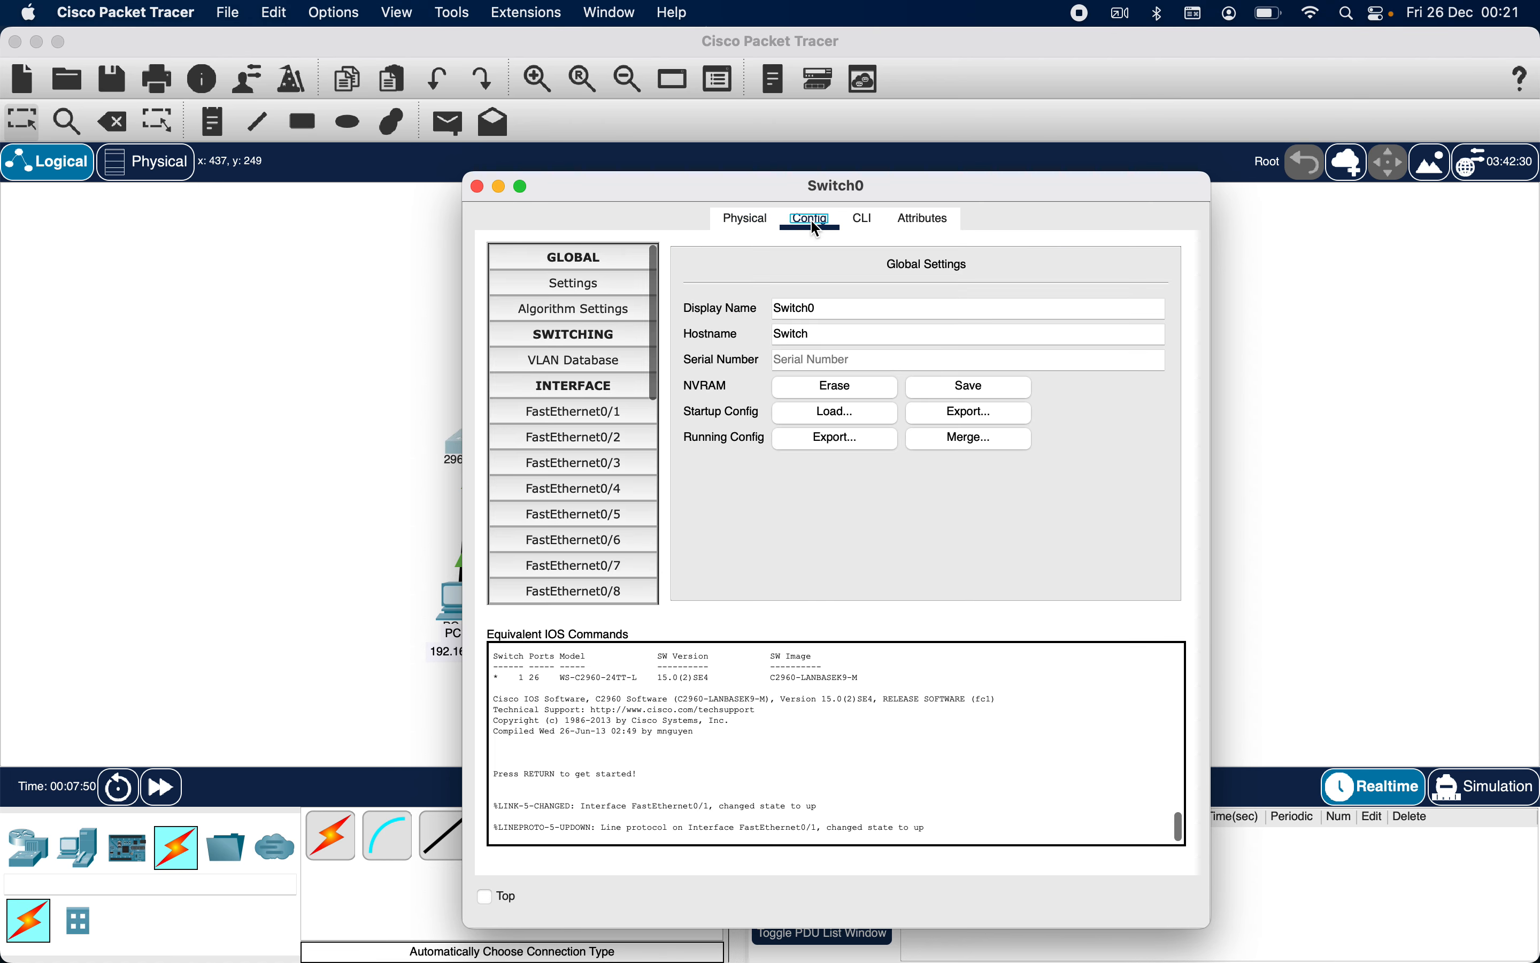
left_click(830, 307)
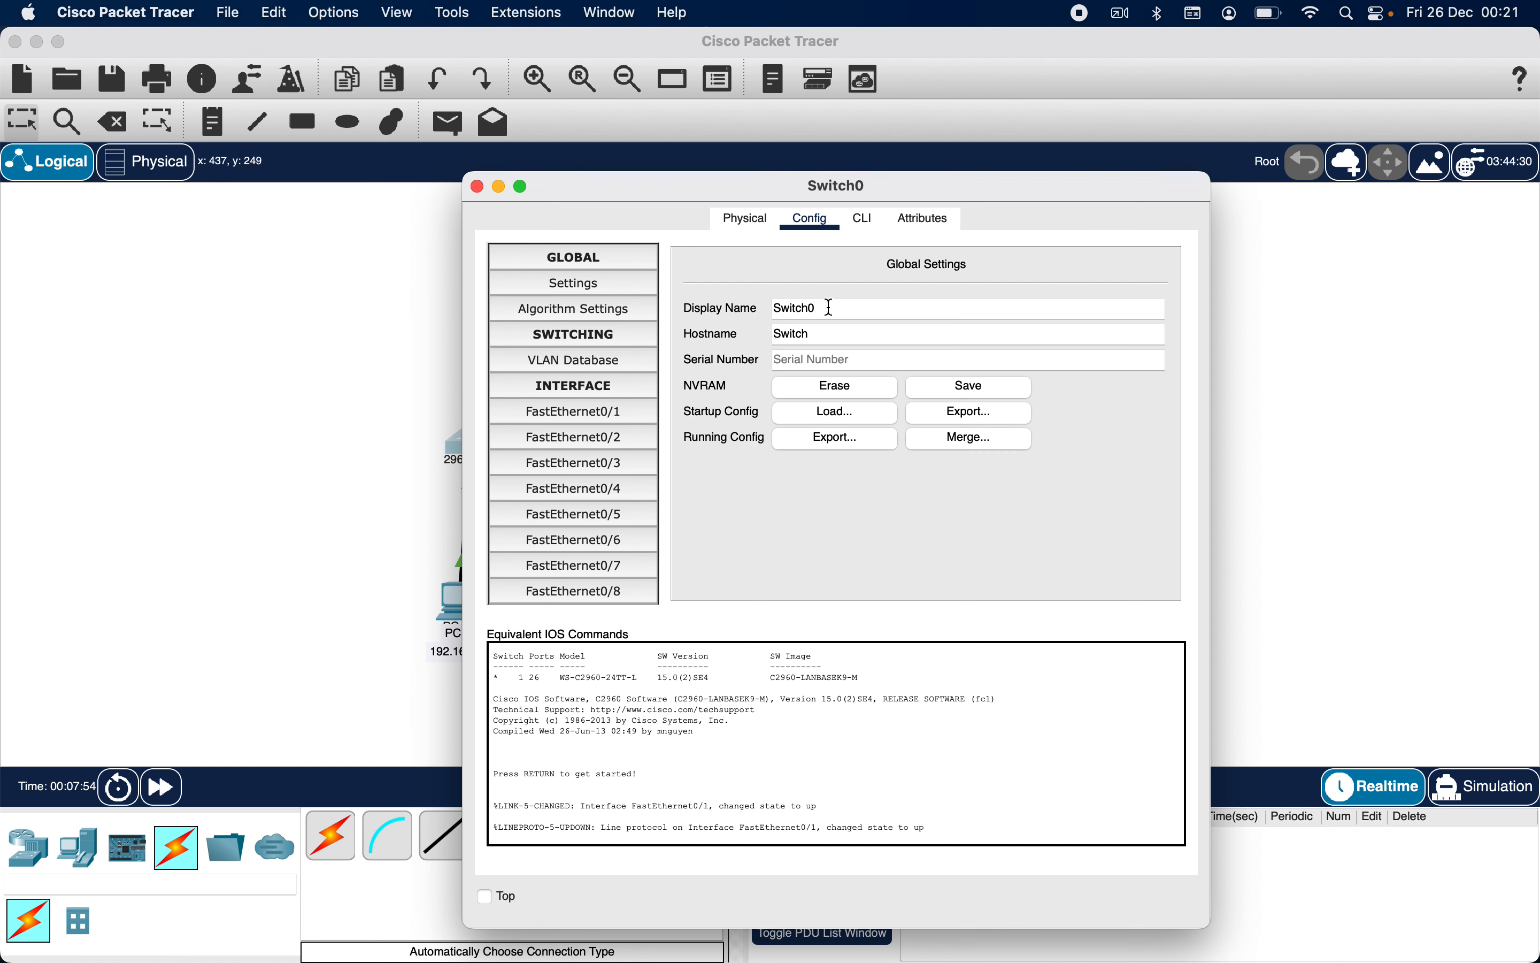
key("BackSpace")
key("BackSpace")
key("BackSpace")
key("BackSpace")
key("BackSpace")
type("1")
left_click(478, 187)
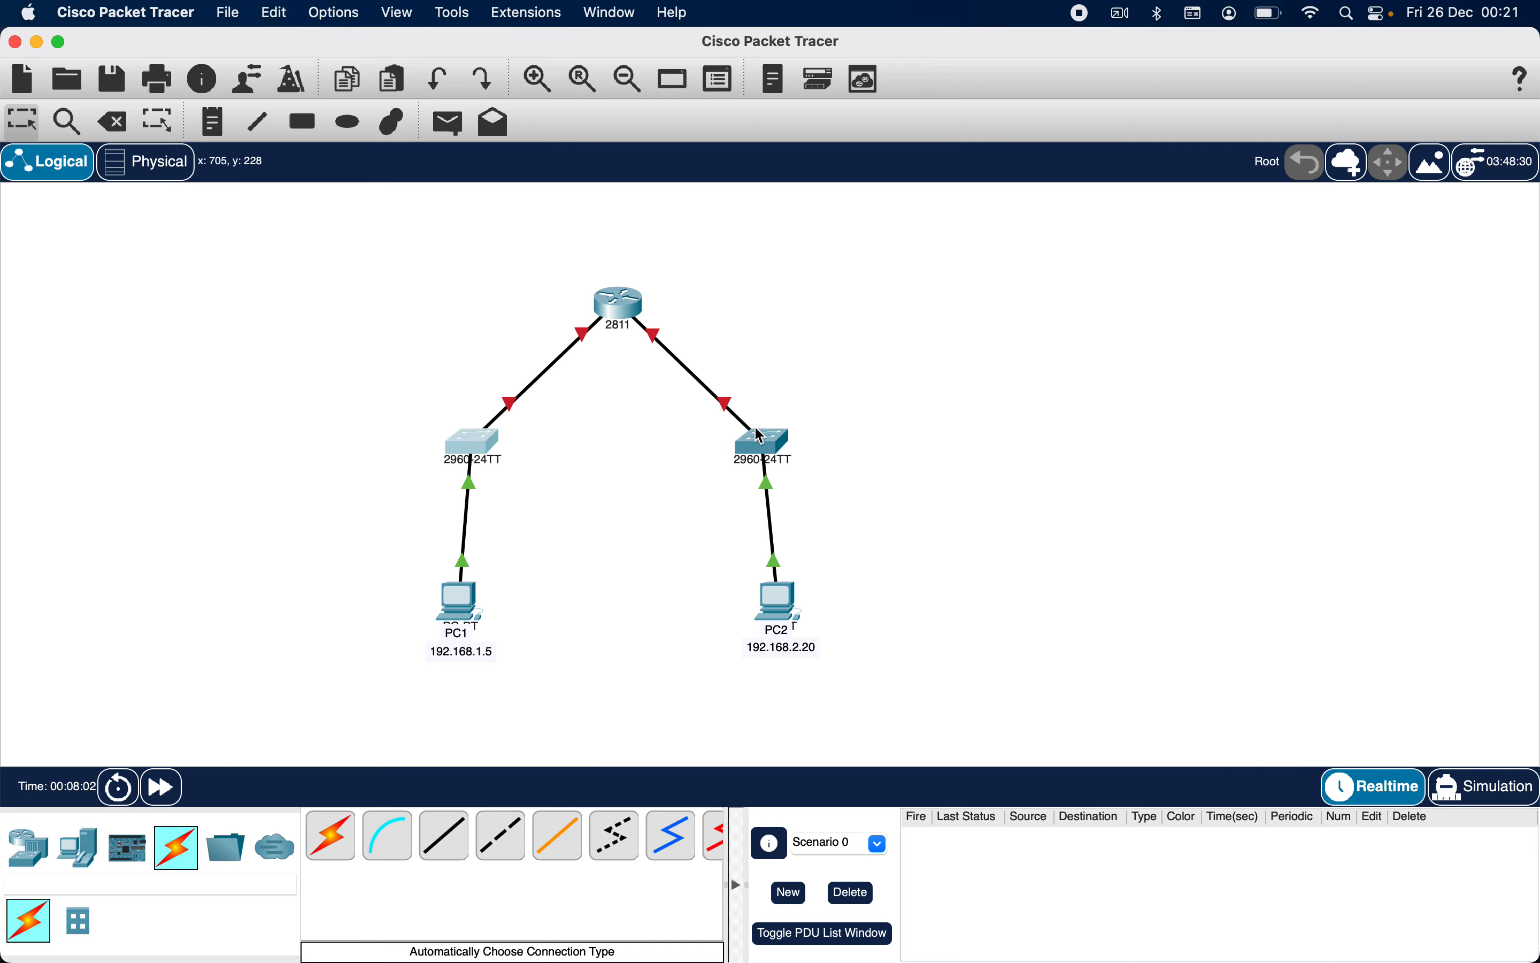
Shorten Switch1's display name to Sw2 in its global settings and close its device window
left_click(762, 453)
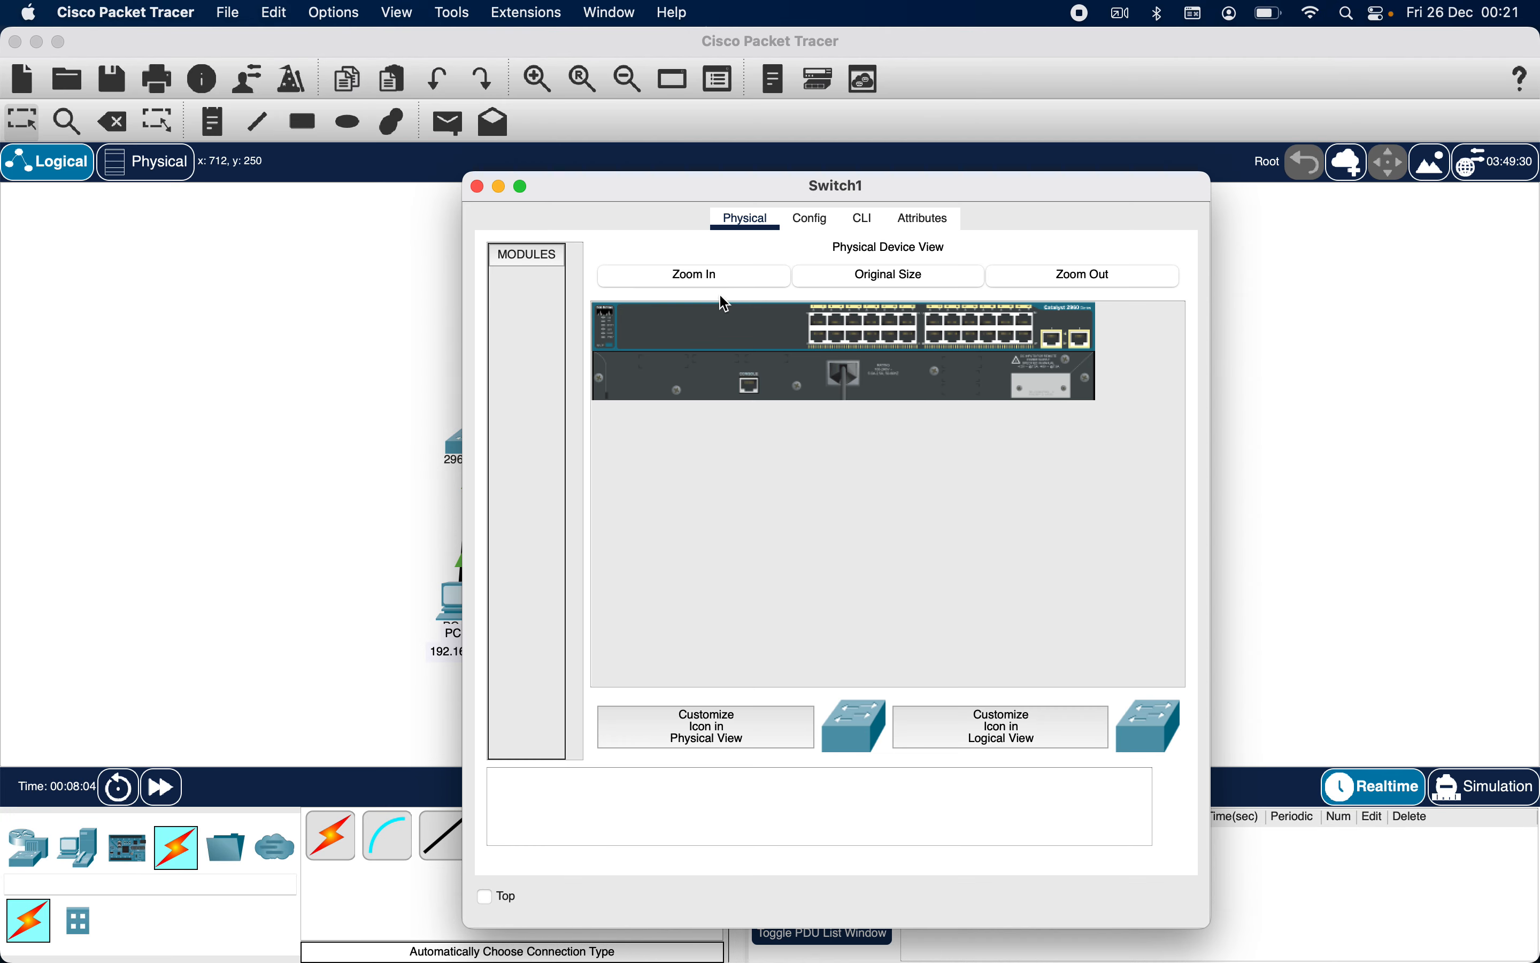
left_click(809, 218)
left_click(821, 313)
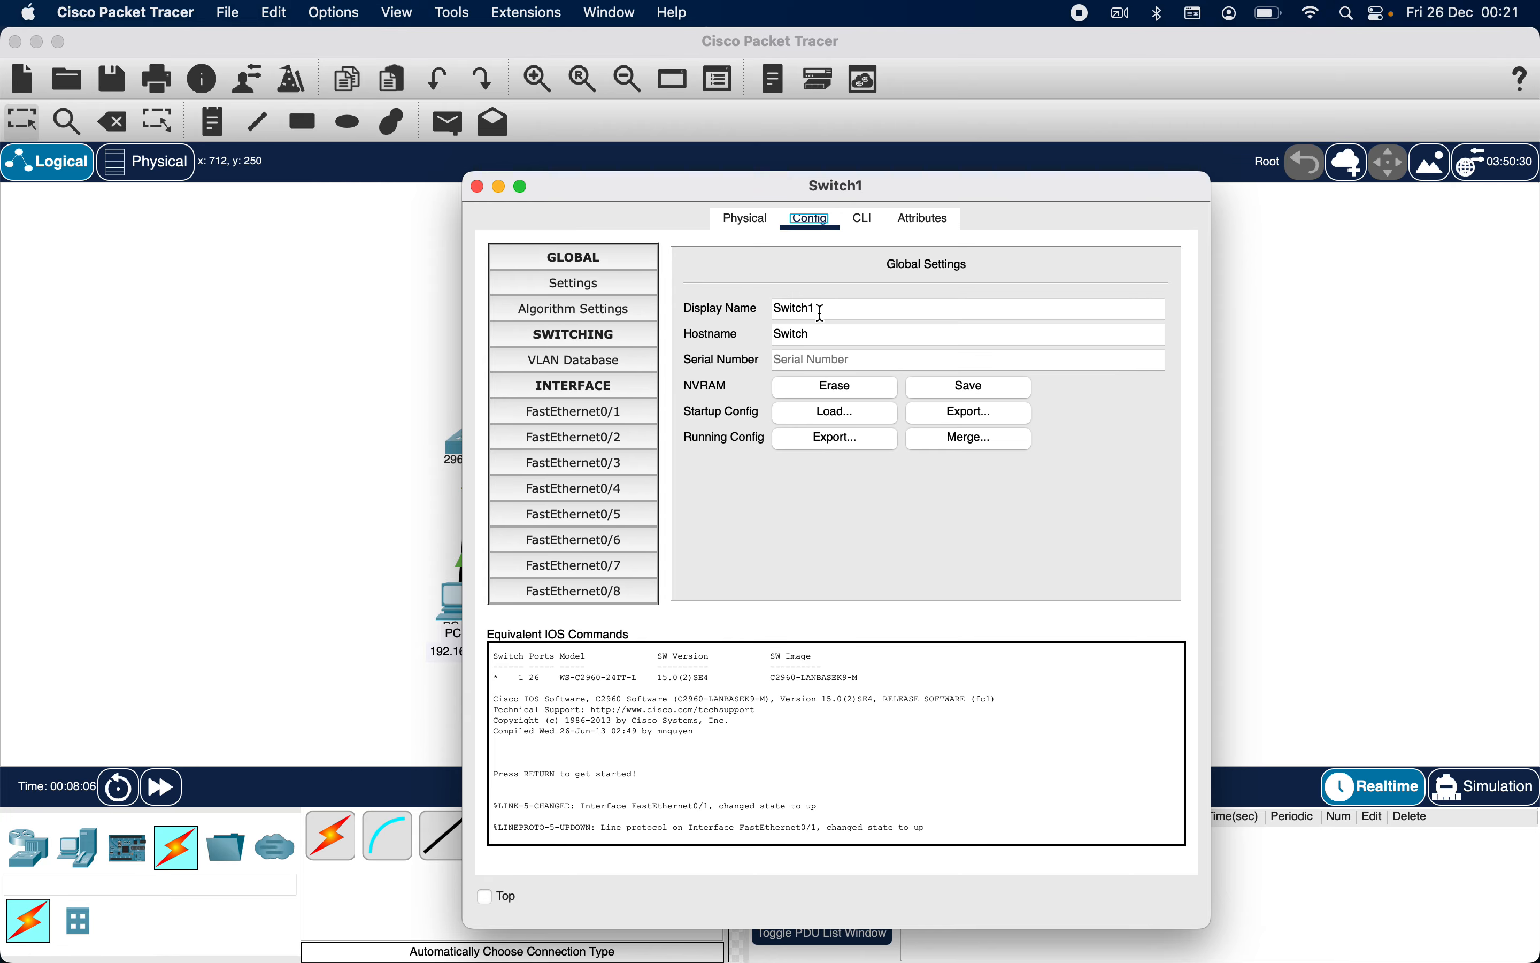
key("BackSpace")
key("BackSpace")
key("BackSpace")
key("BackSpace")
key("BackSpace")
type("2")
left_click(477, 186)
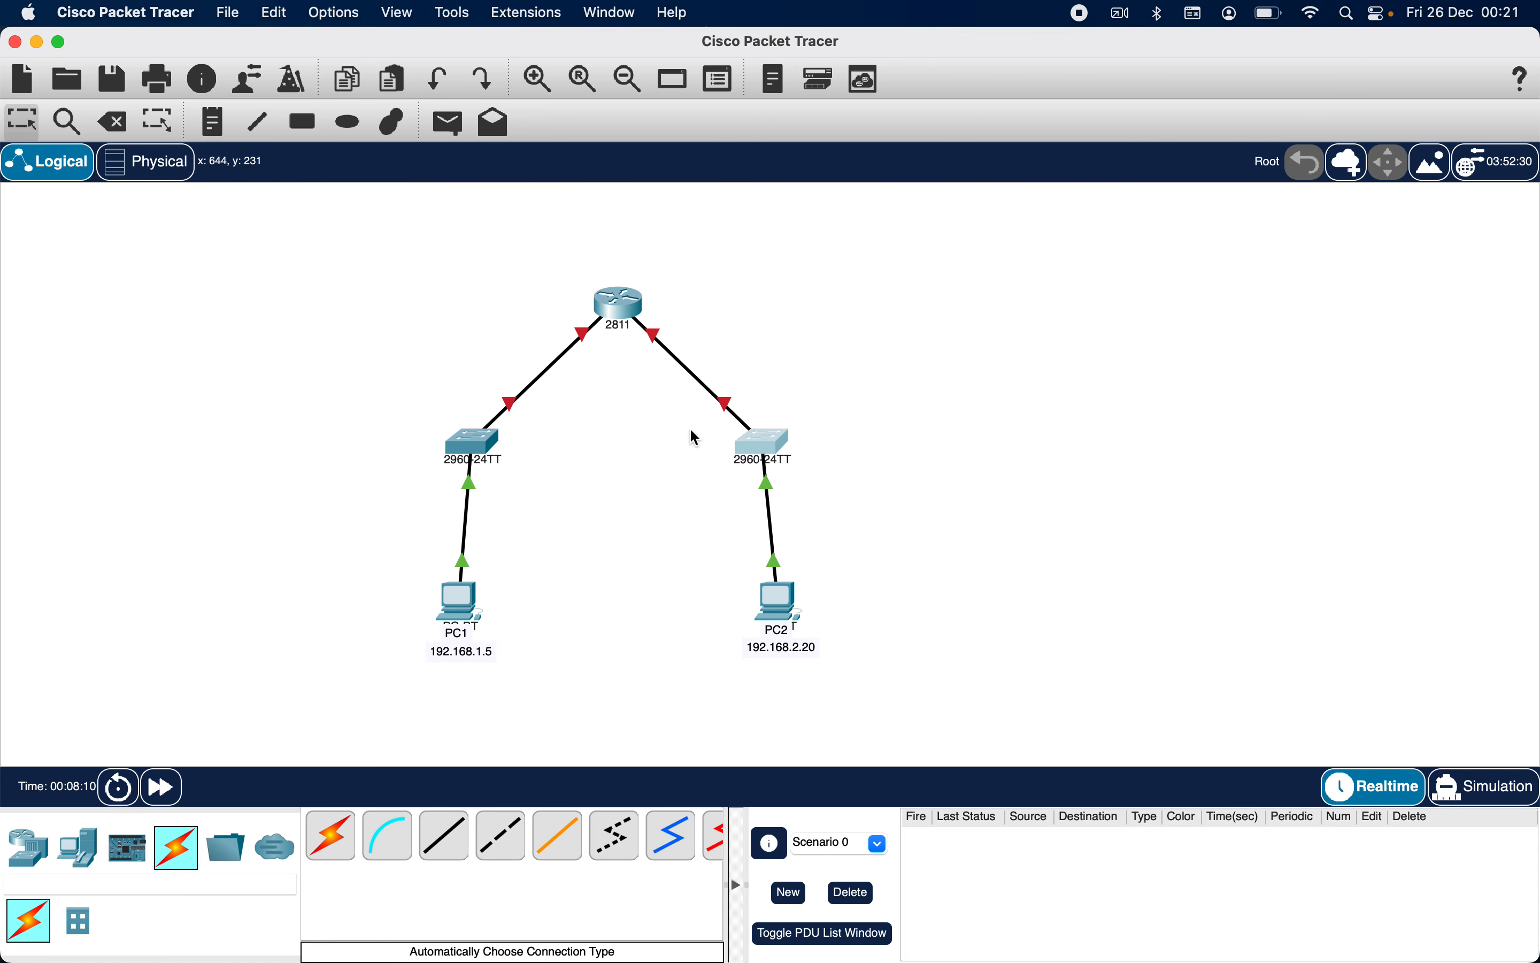
Add text notes reading Sw2 and Sw1 and position each one on its matching switch
left_click(212, 121)
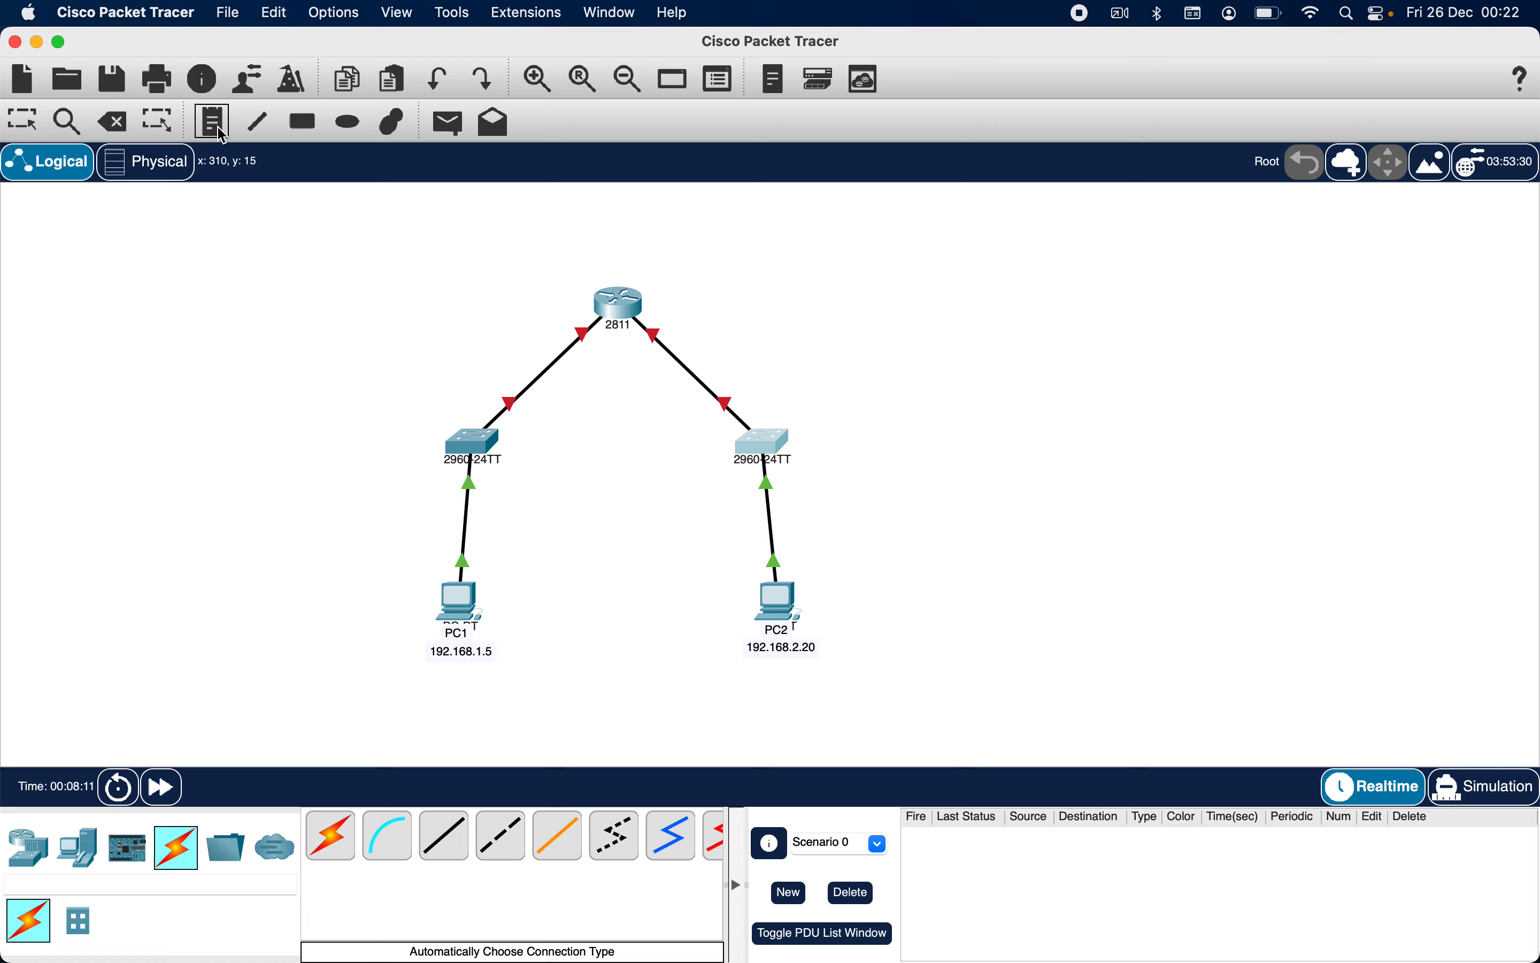
left_click(796, 445)
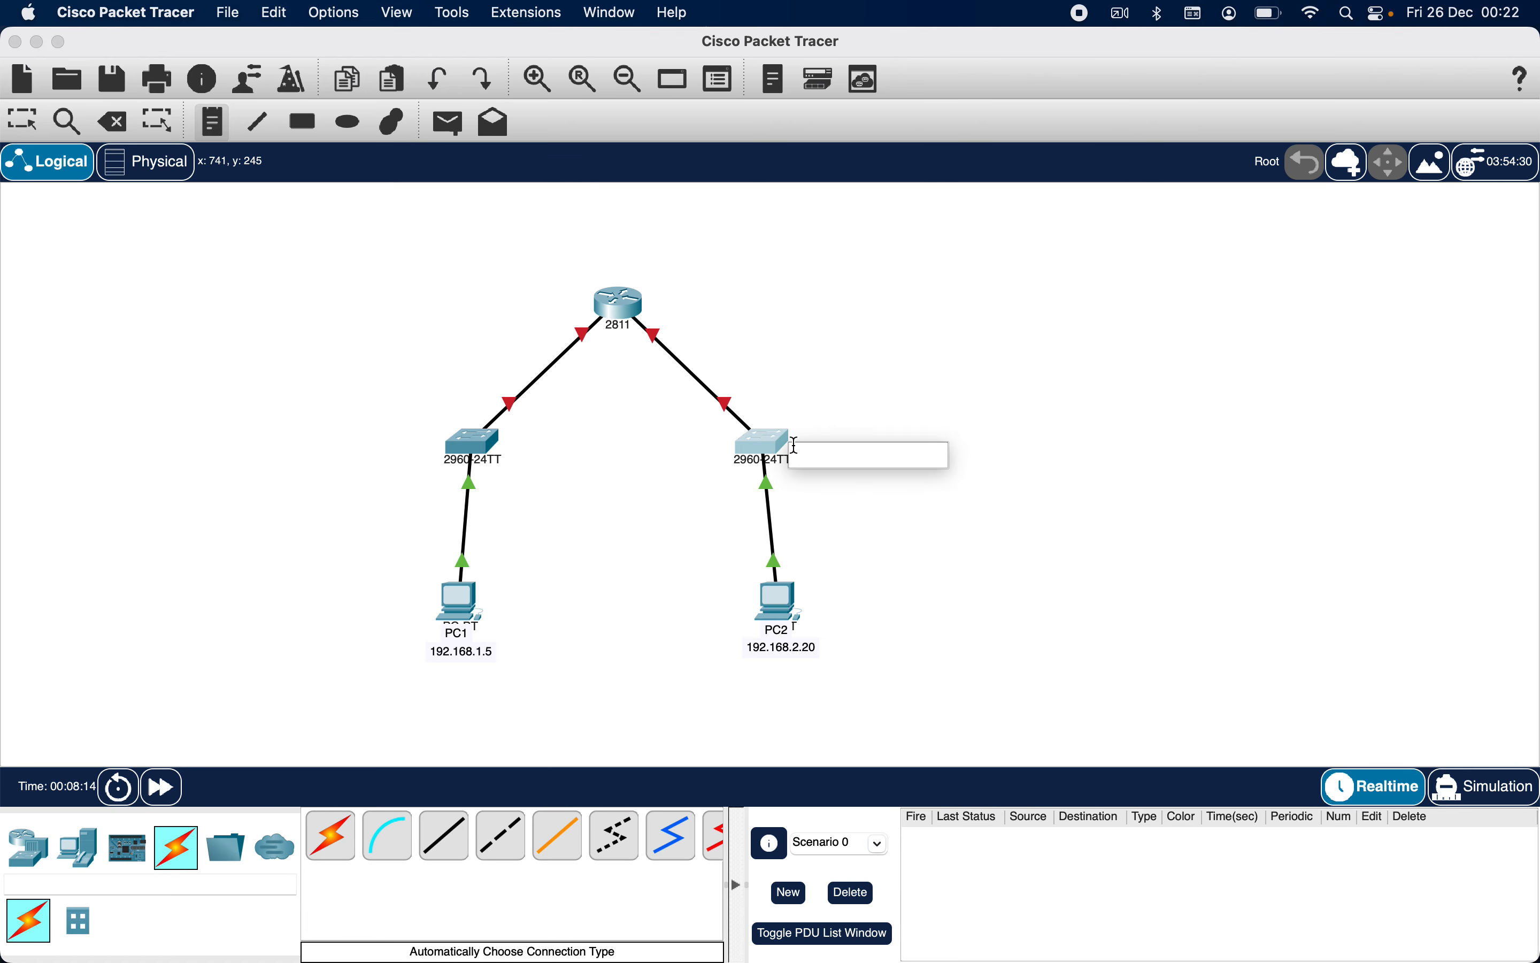
type("Sw2")
left_click(520, 445)
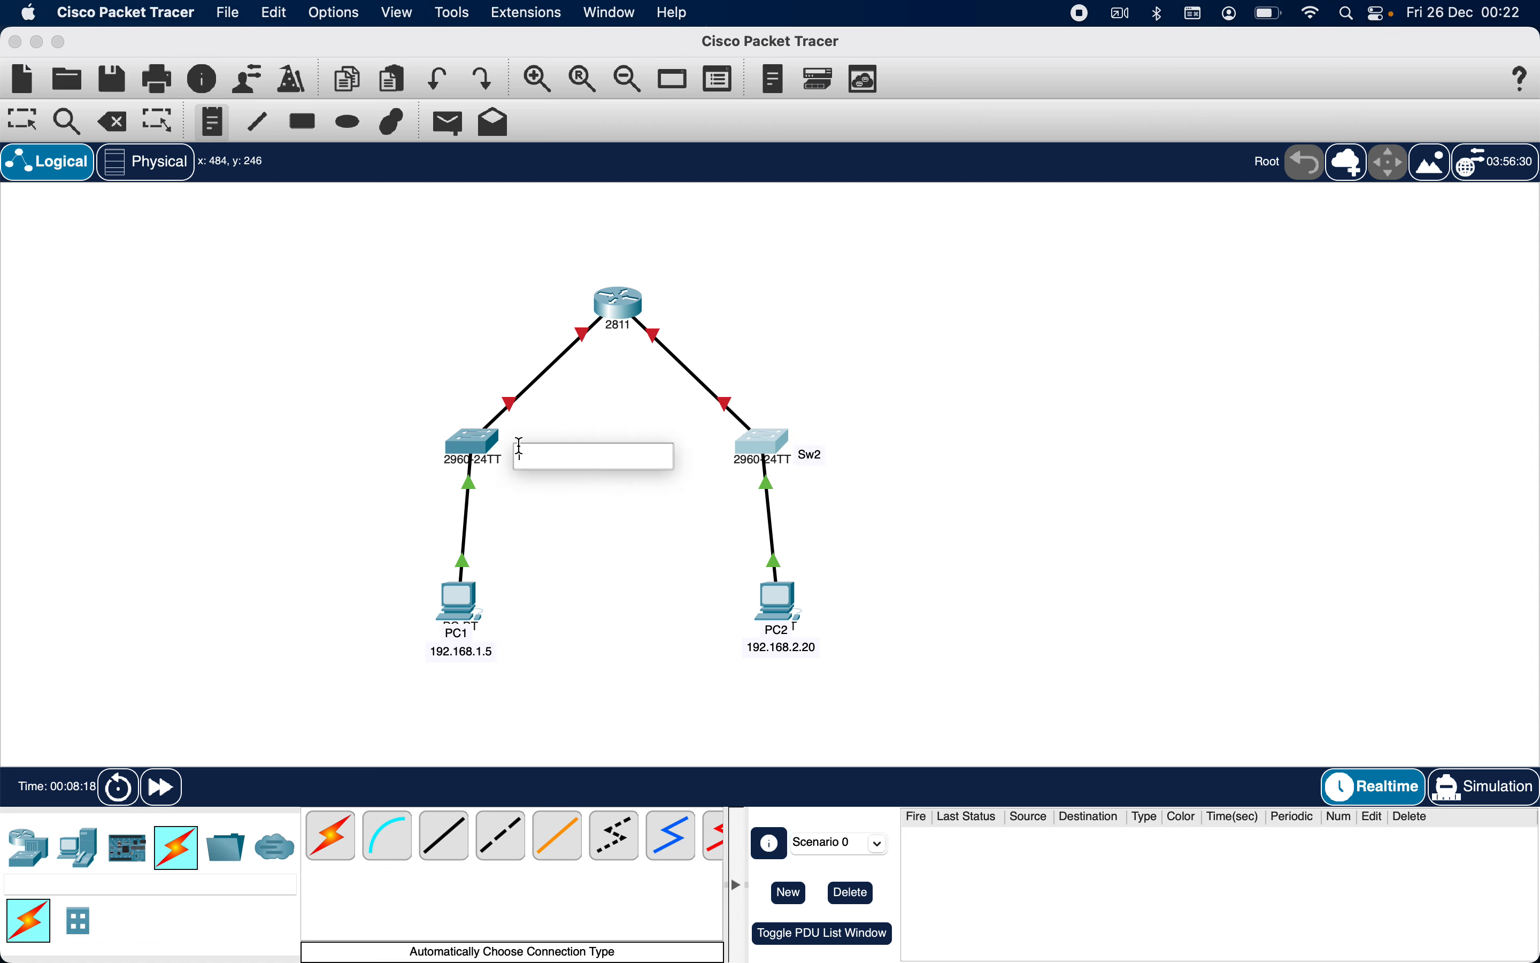
type("Sw1")
left_click(572, 424)
left_click_drag(549, 462, 474, 435)
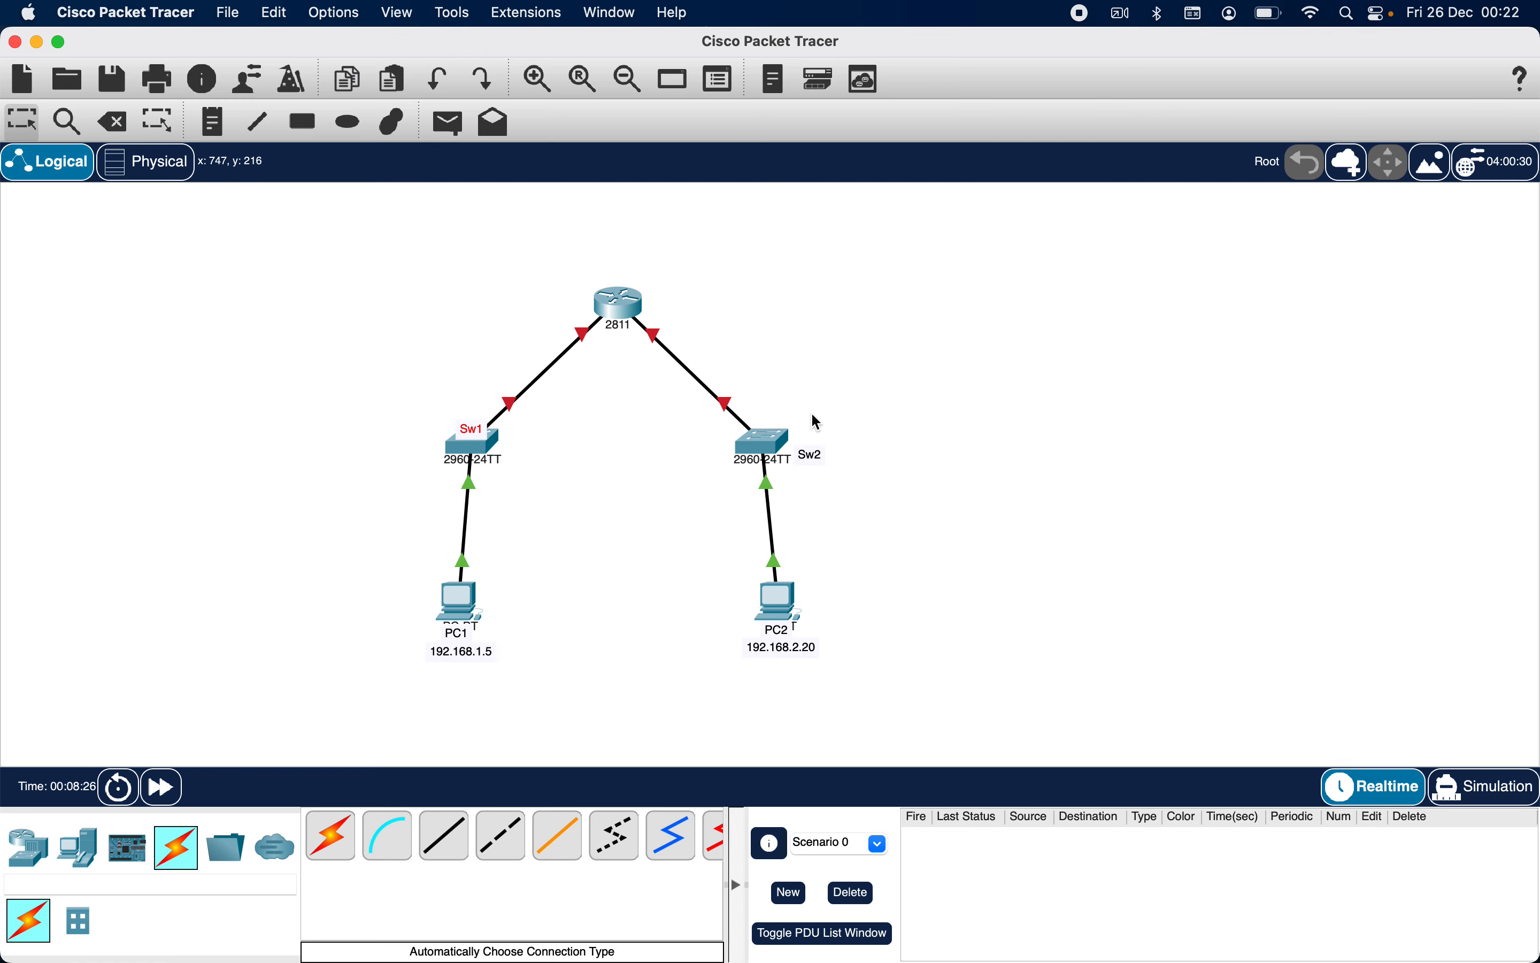
left_click_drag(813, 458, 780, 444)
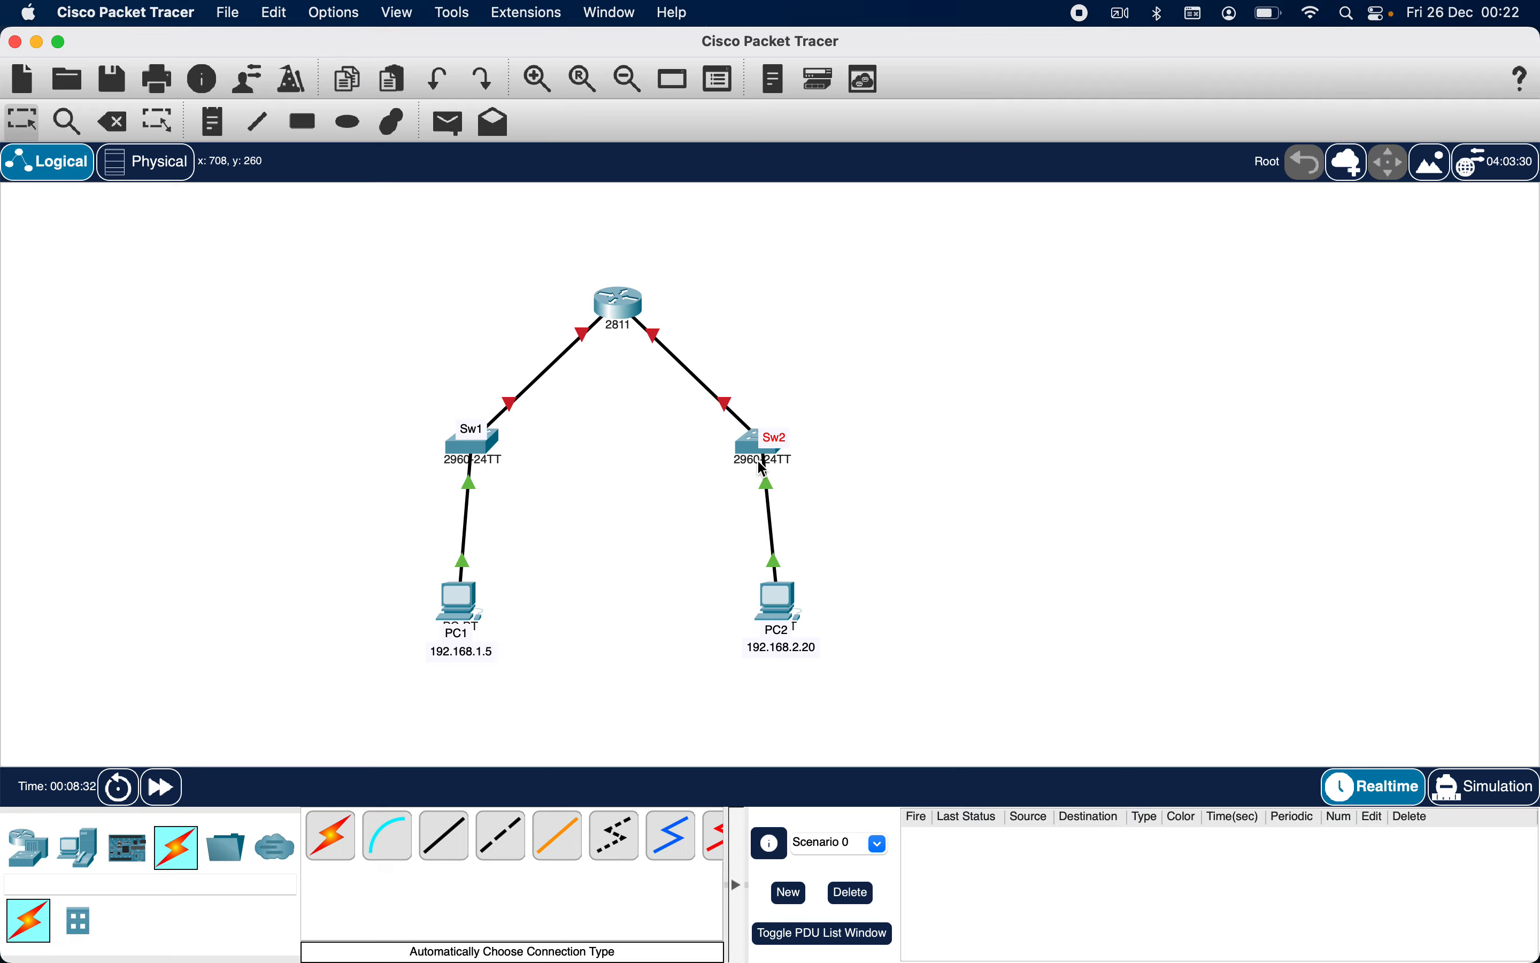
Add a text note reading f0/1 beside the router's end of the link to Sw2
mouse_move(766, 474)
mouse_move(657, 345)
left_click(669, 317)
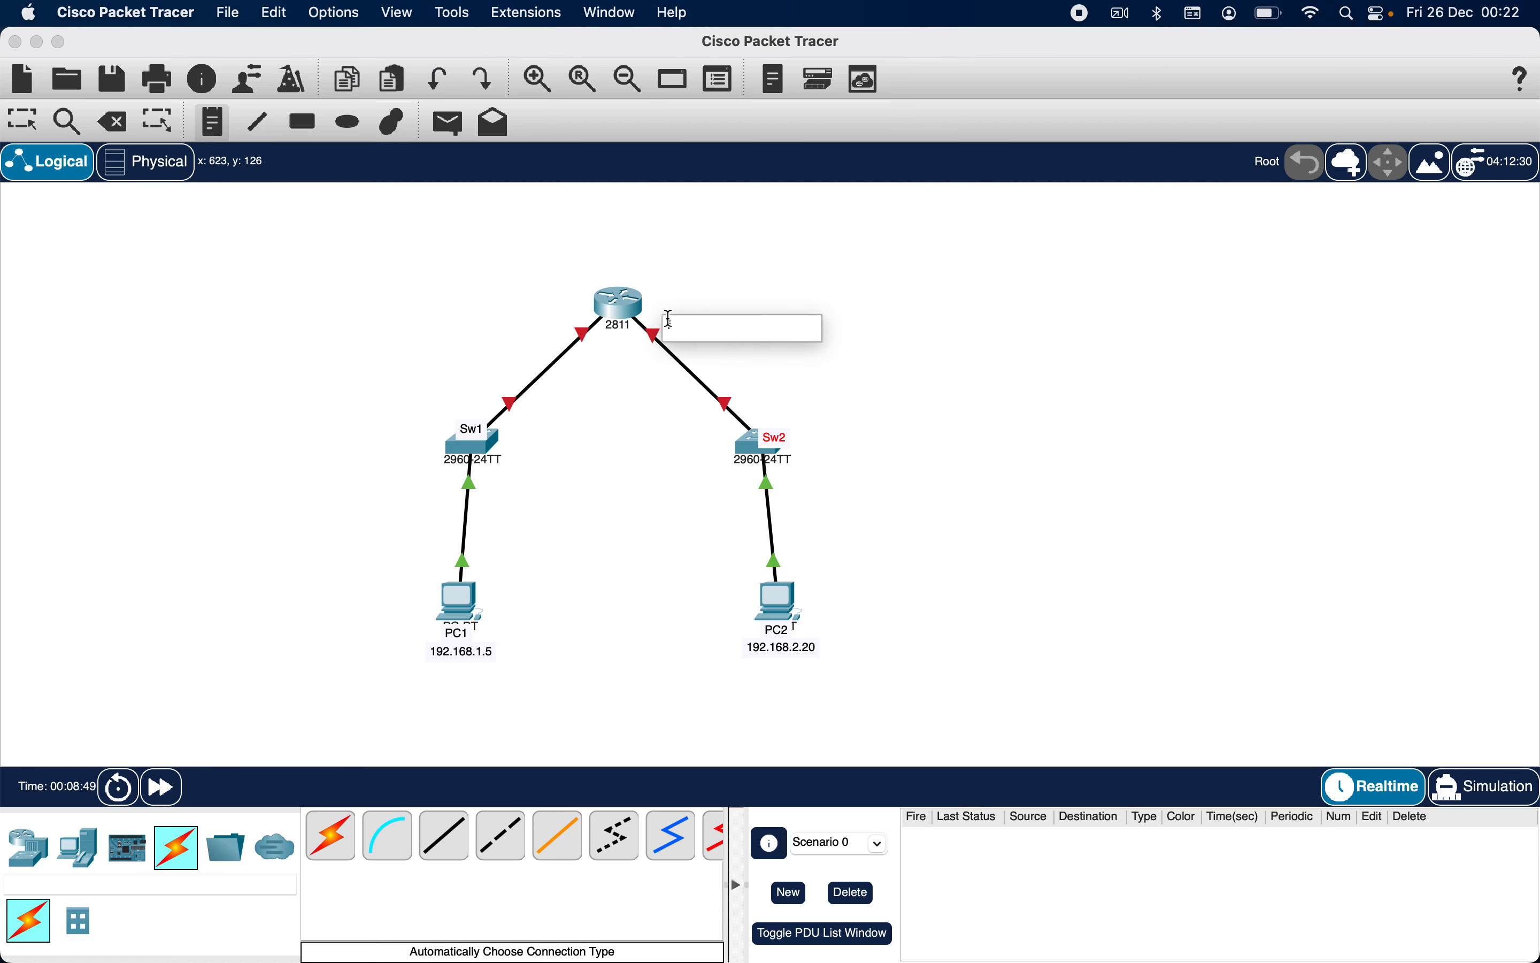
type("fa0/")
key("BackSpace")
type("1")
left_click(566, 332)
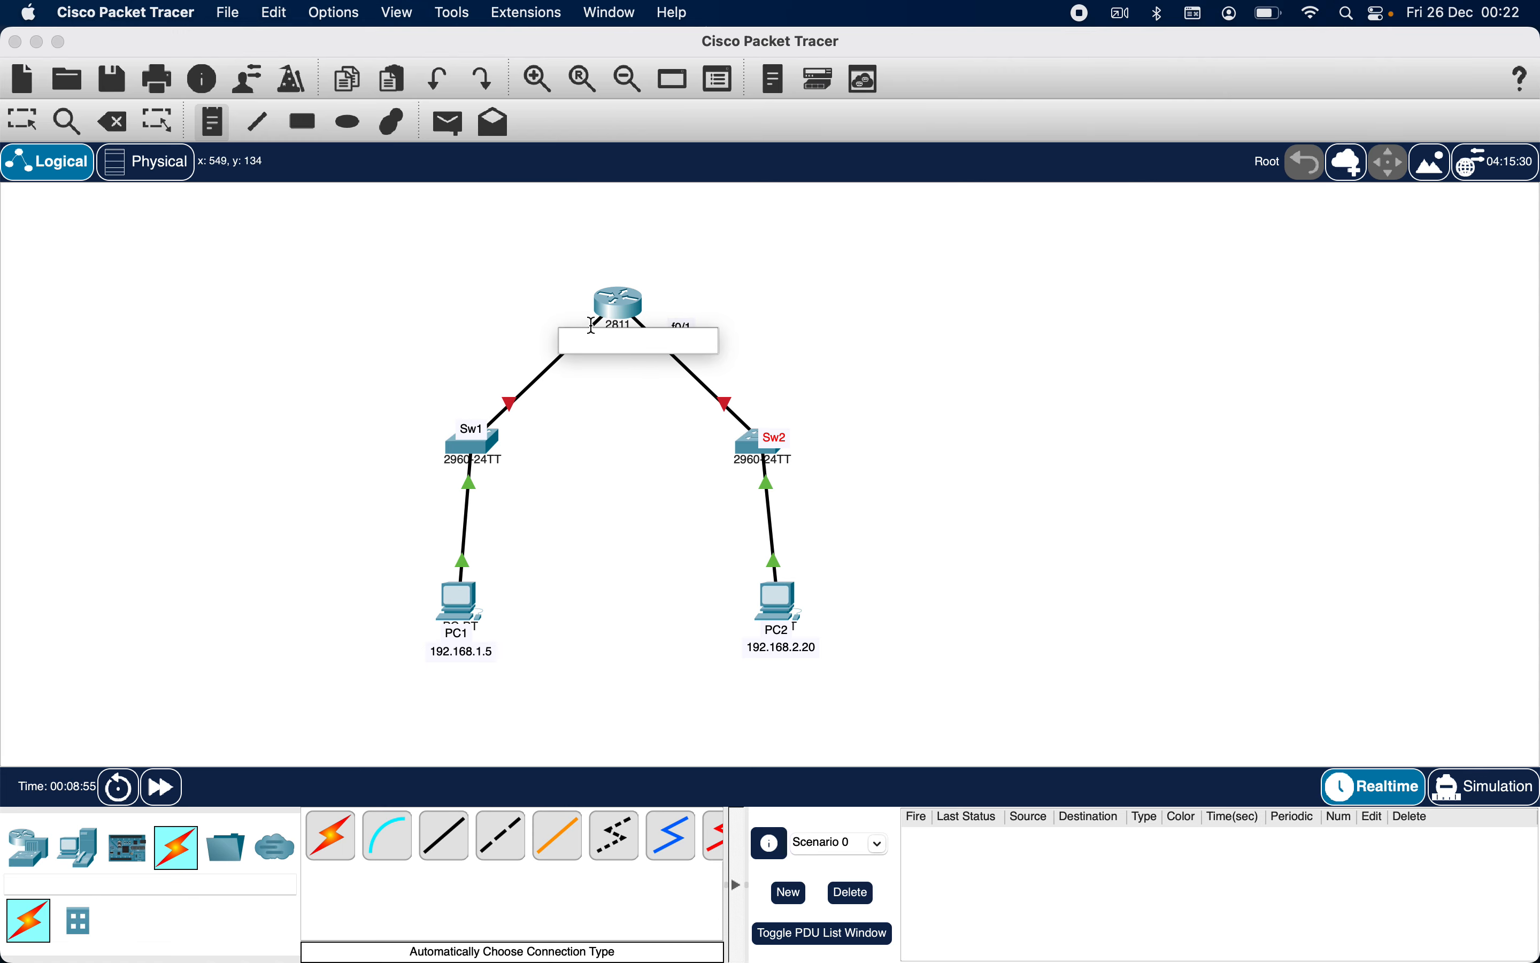
key("Escape")
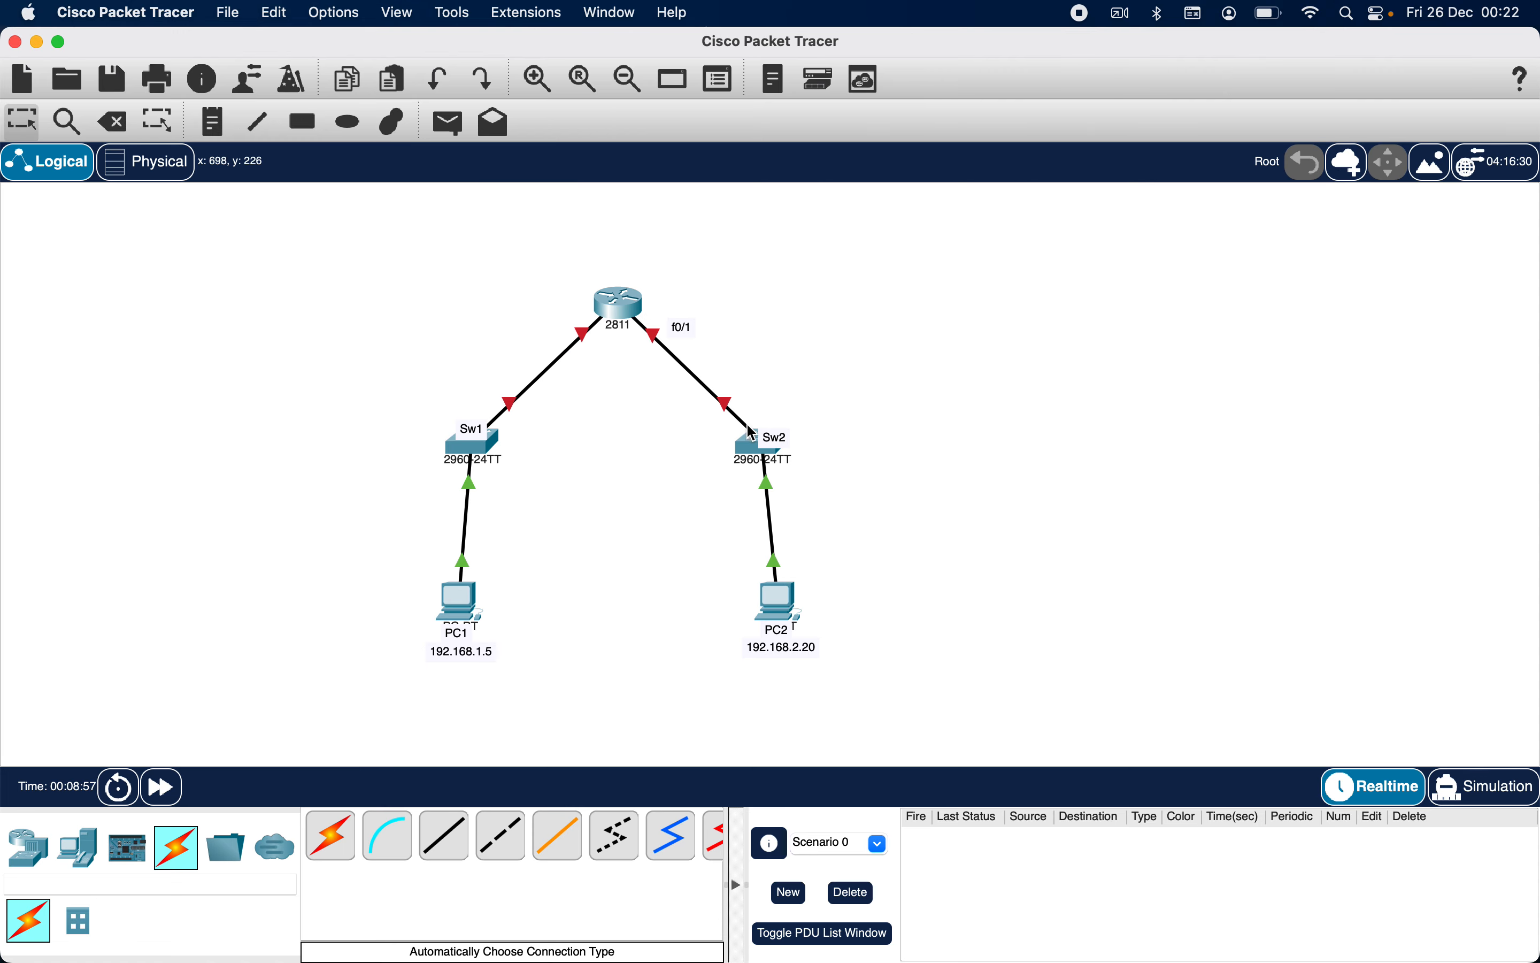
Add a text note reading f0/2 at Sw2's end of the router link and move the f0/1 note closer to the router
mouse_move(726, 405)
left_click(213, 121)
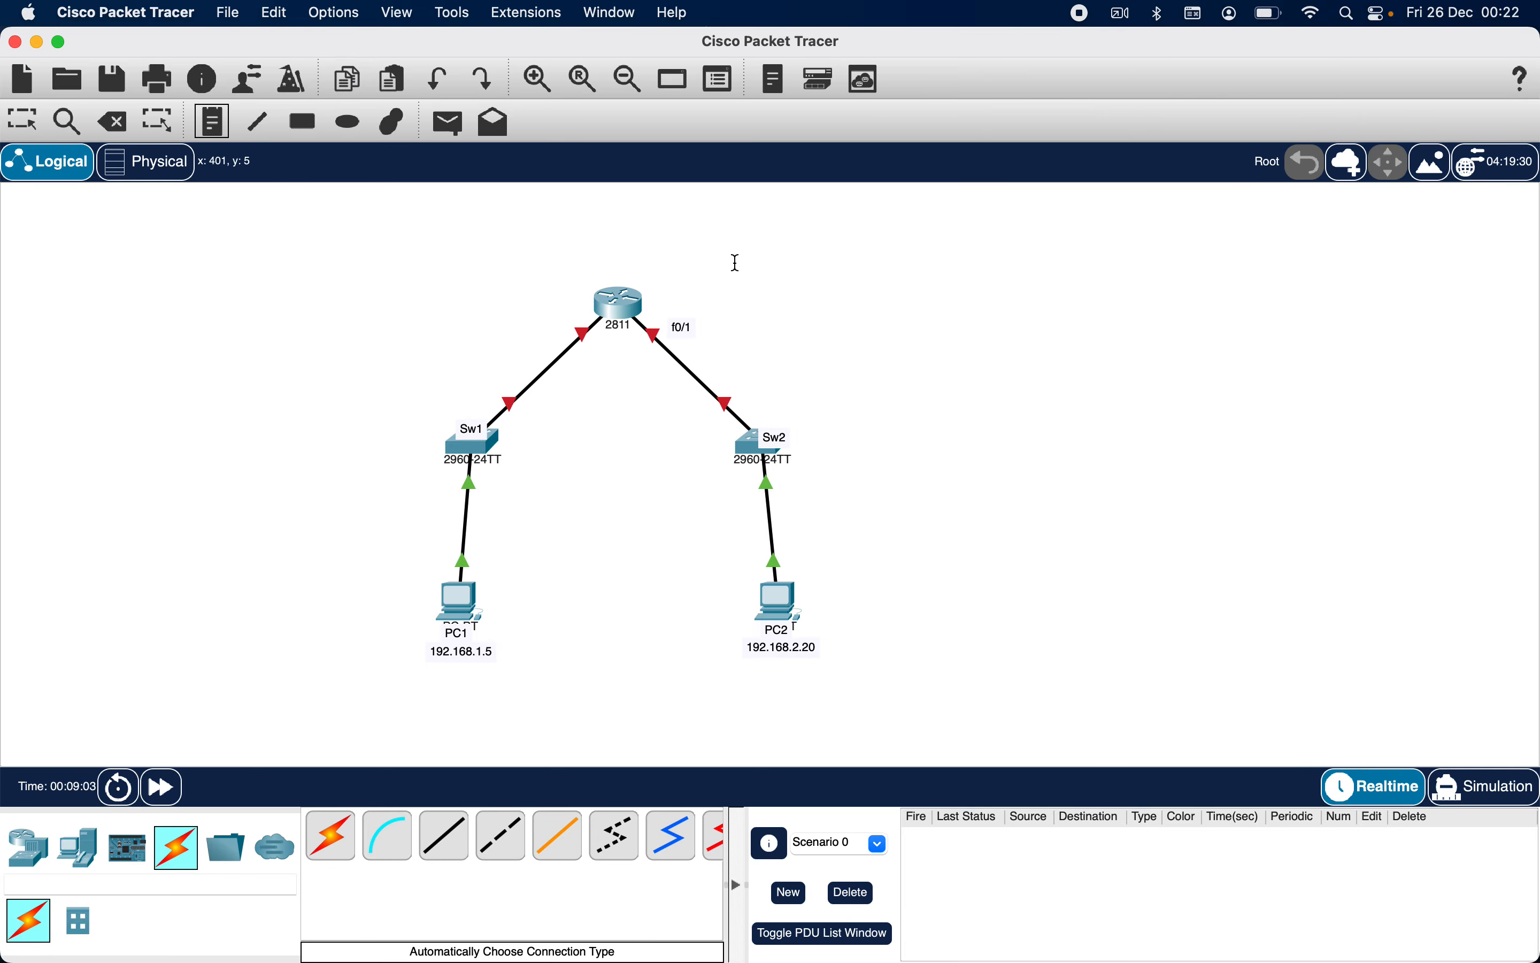
left_click(746, 405)
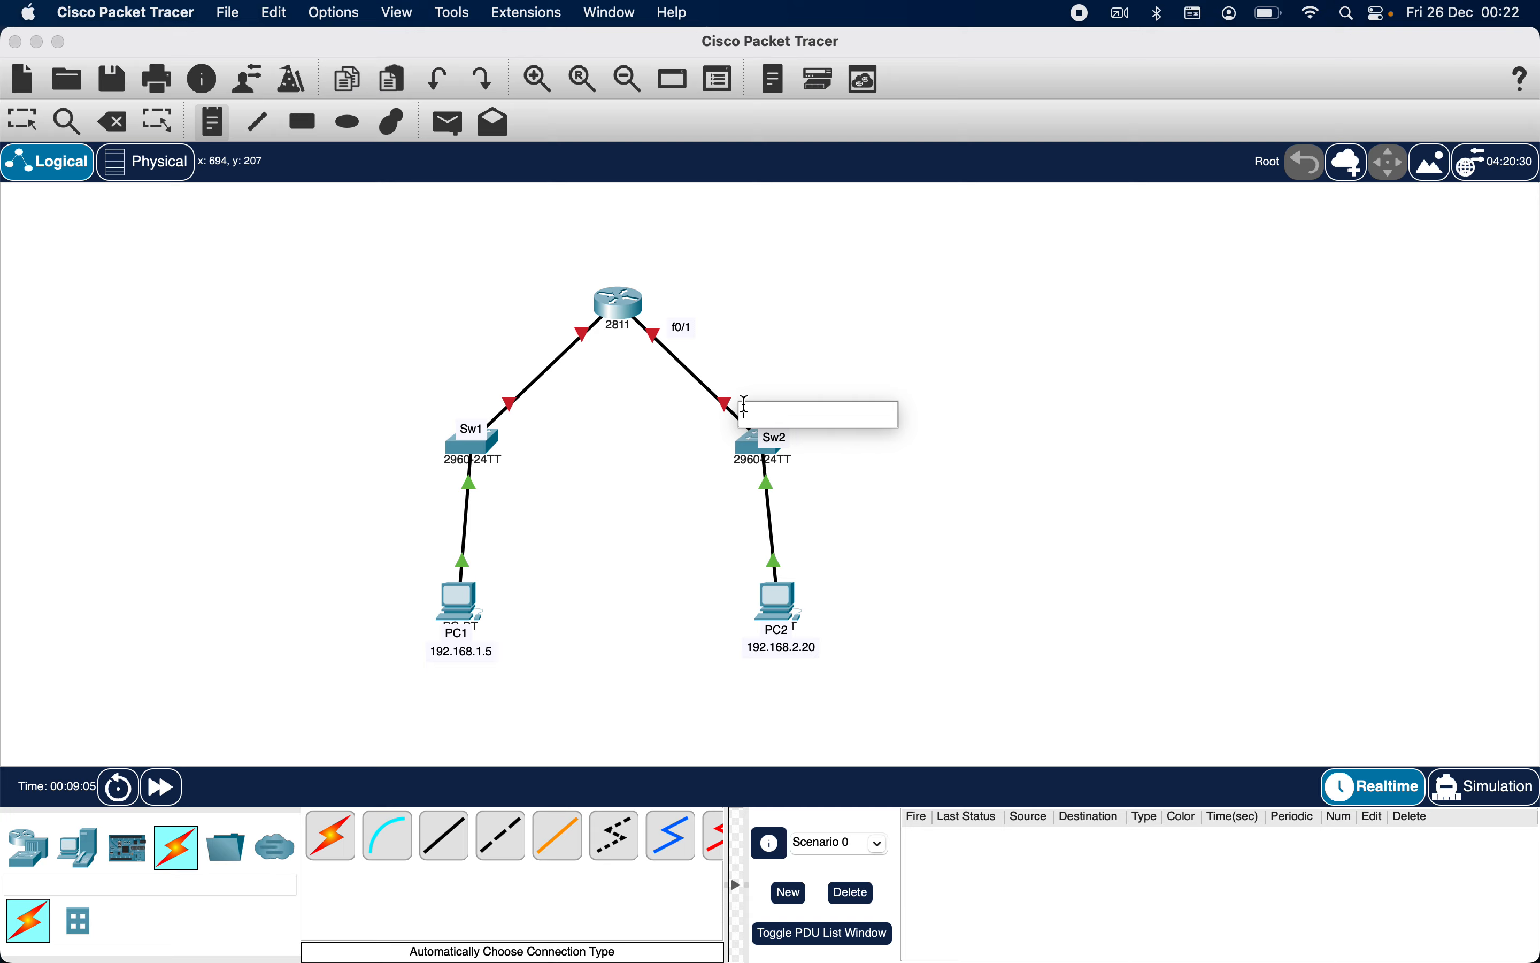
type("G")
type("0/2")
left_click(750, 374)
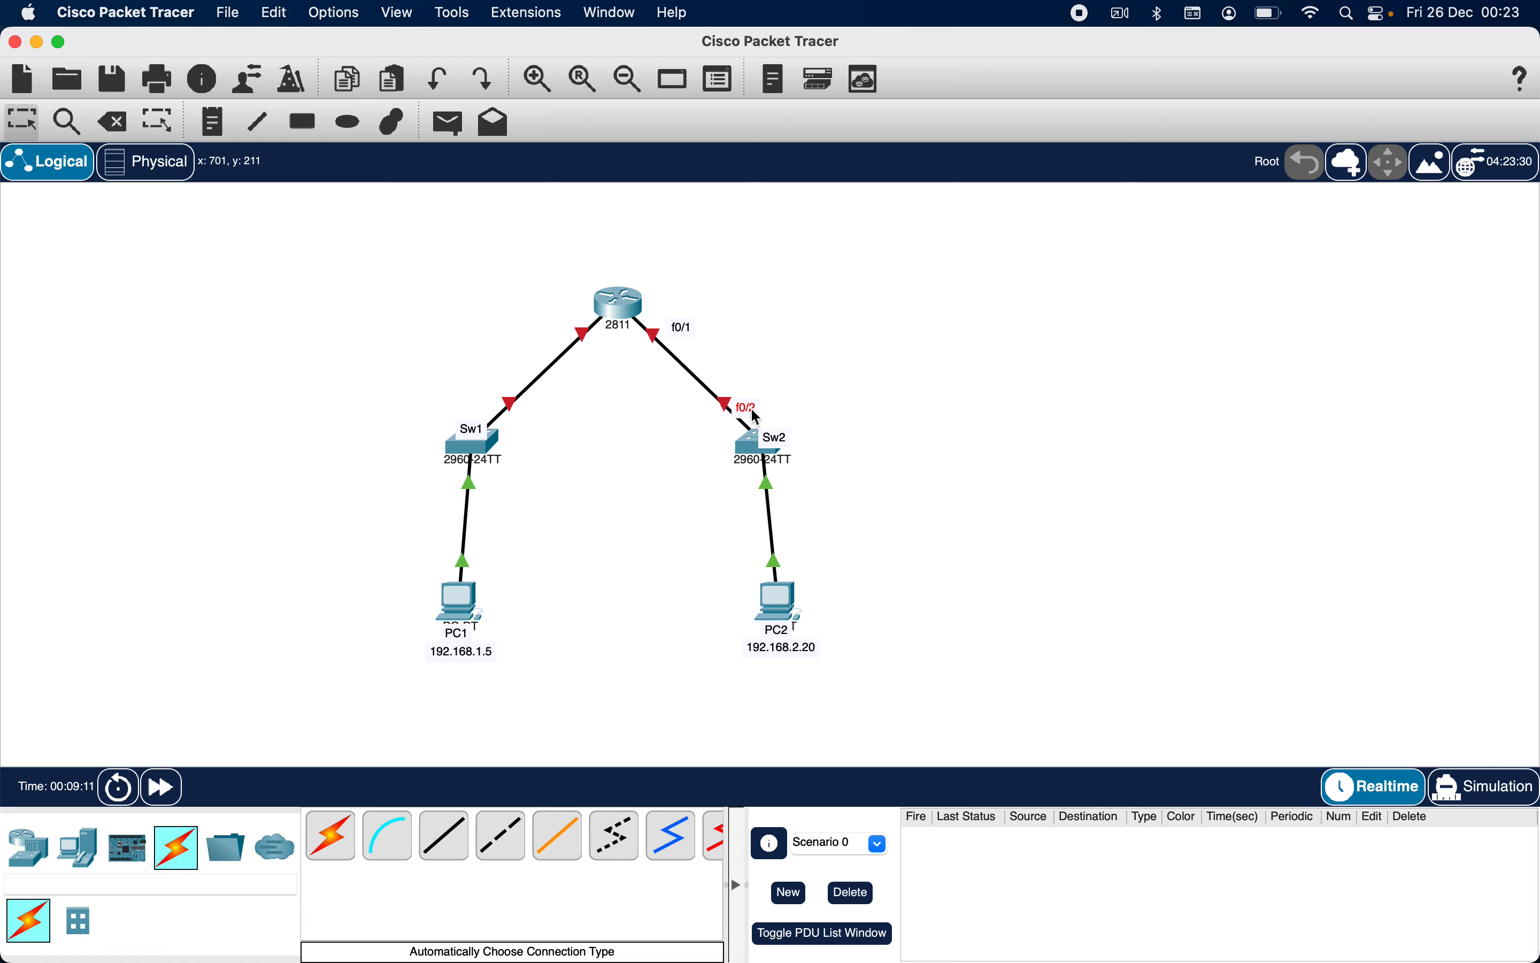
left_click(678, 327)
left_click_drag(673, 328, 654, 329)
Add a text note reading f0/0 beside the router's end of the link to Sw1
mouse_move(588, 336)
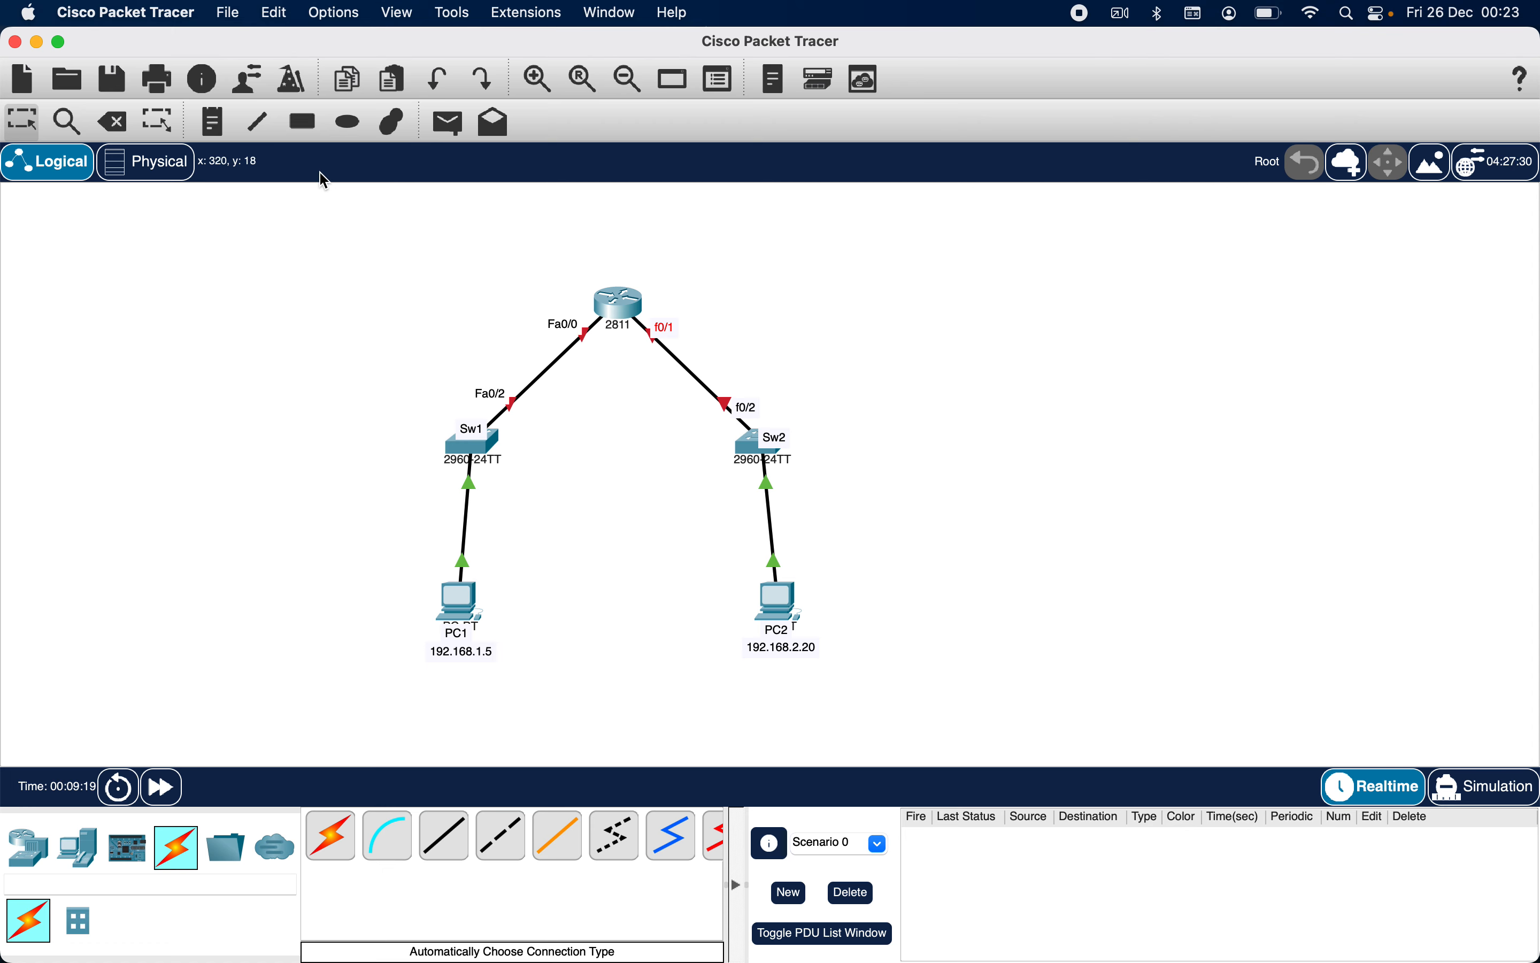
left_click(211, 121)
left_click(576, 324)
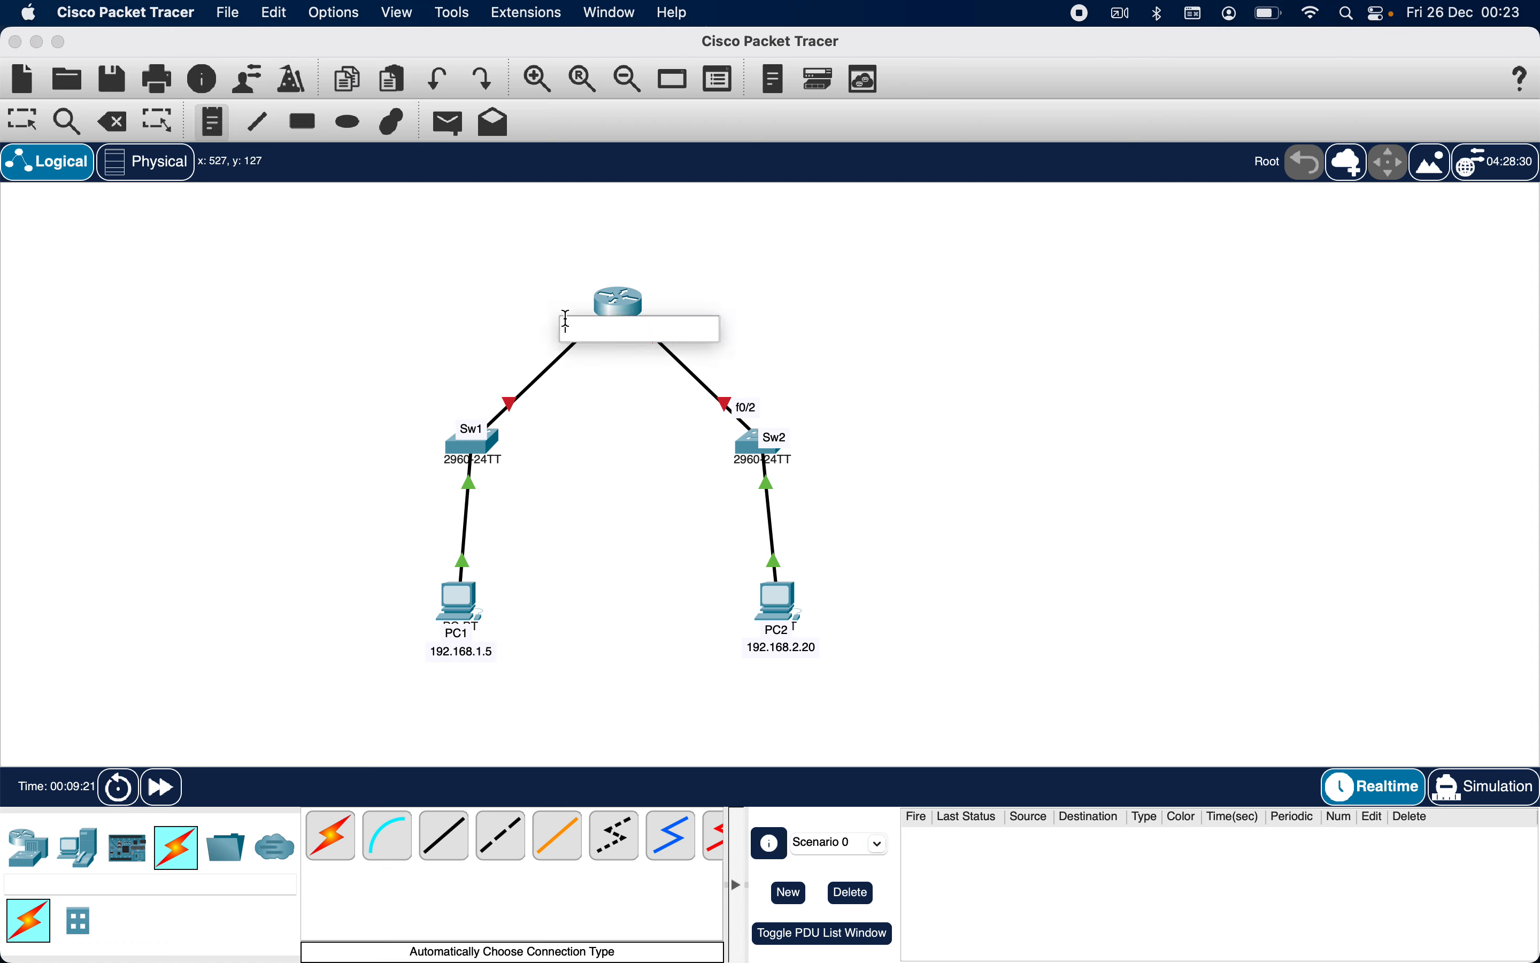
type("f0/0")
key("Escape")
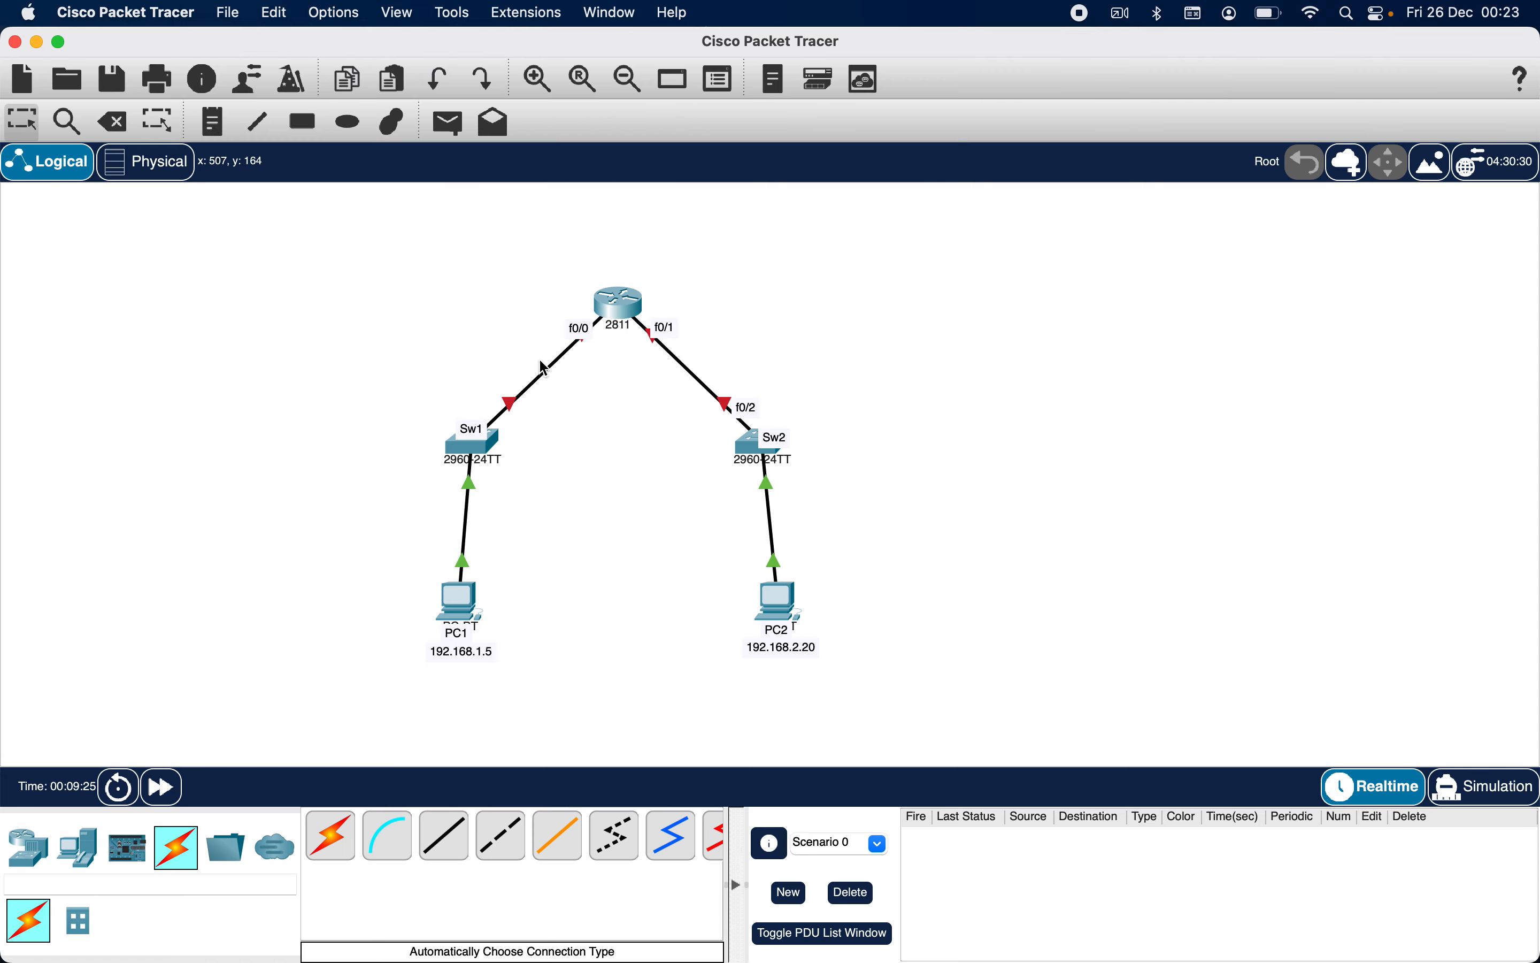
Add a text note reading f0/2 at Sw1's end of the router link and nudge the f0/0 and Sw1 notes slightly downward
mouse_move(519, 402)
left_click(213, 121)
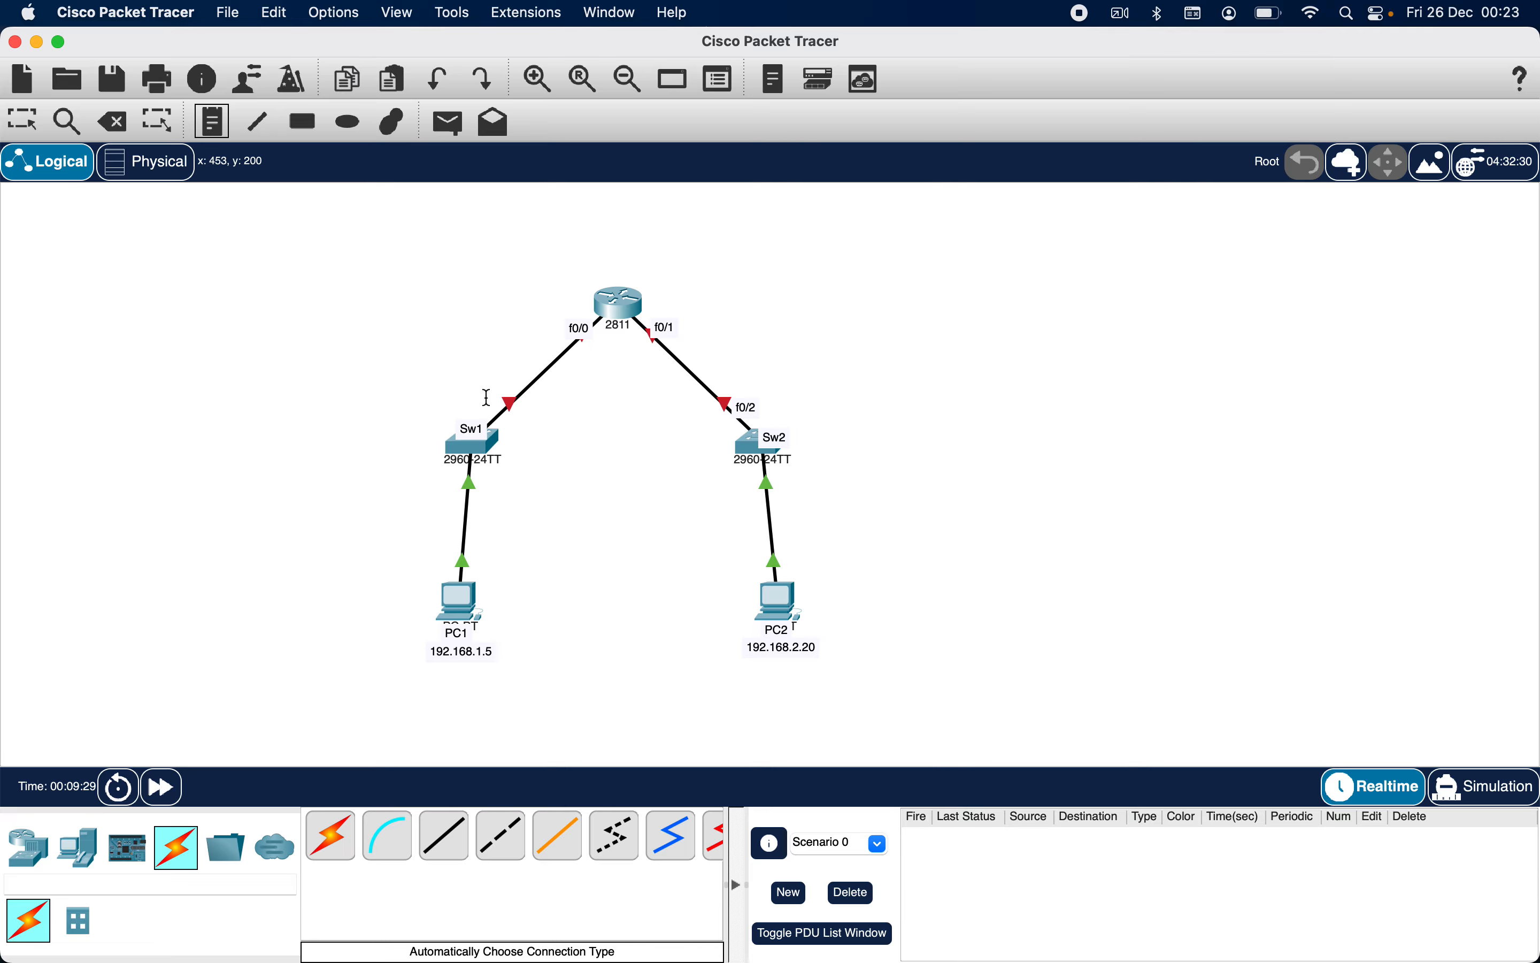
left_click(489, 398)
type("f0")
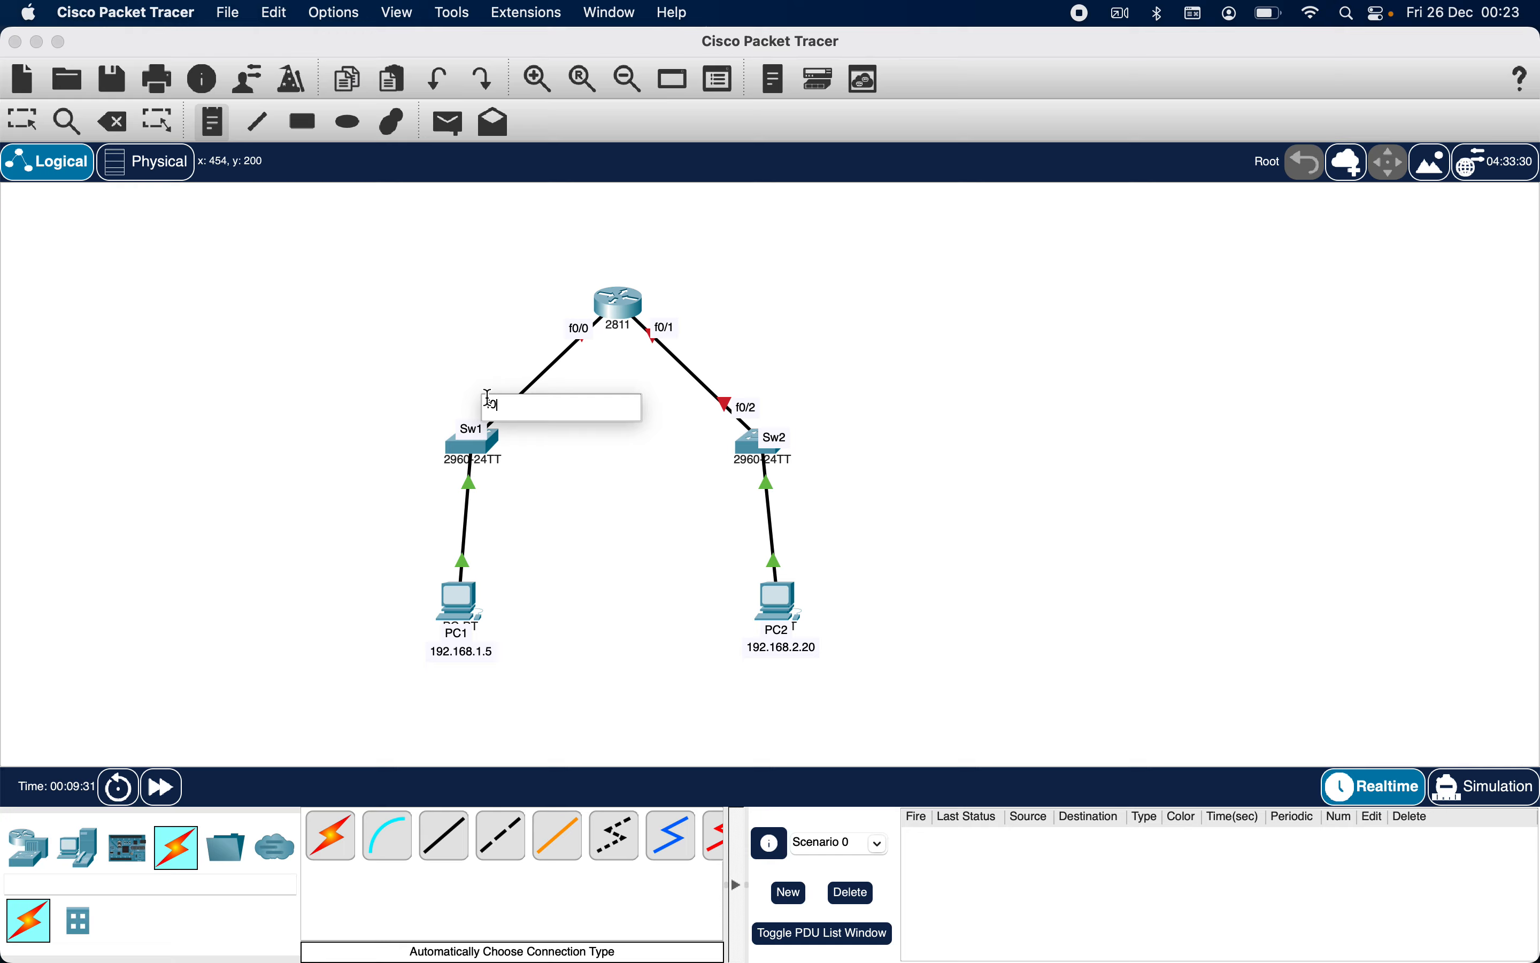
type("/2")
left_click(466, 351)
key("Escape")
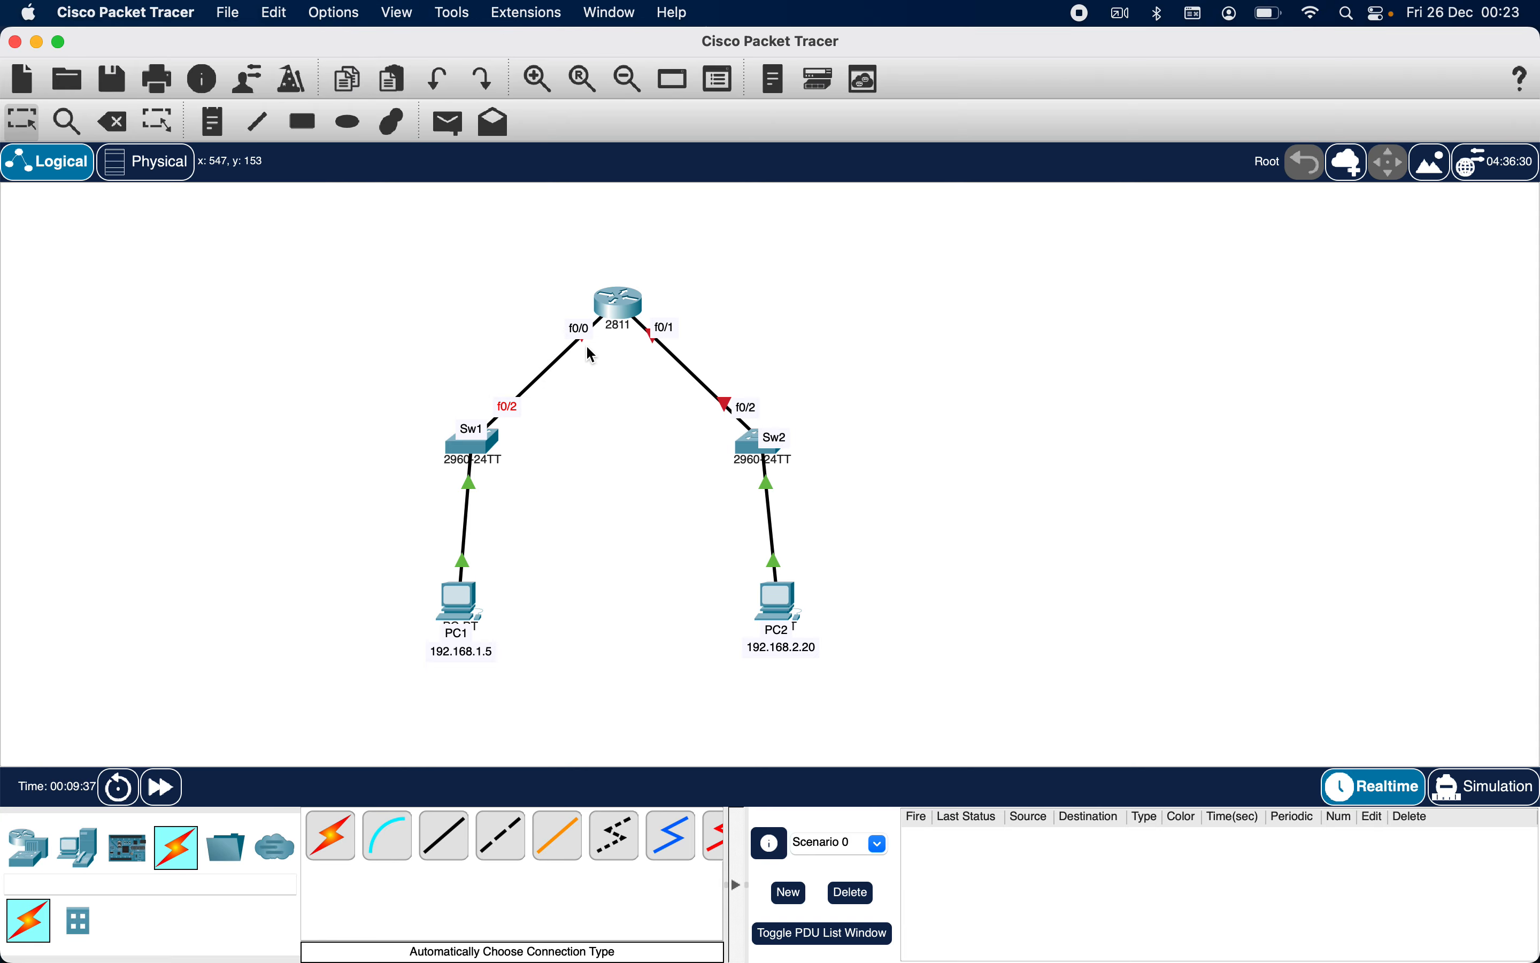
left_click_drag(586, 340, 587, 344)
mouse_move(475, 430)
left_mouse_down()
mouse_move(471, 468)
mouse_move(470, 435)
left_mouse_up()
Open Sw1's command line interface, try the enable command, and leave configuration mode with end
left_click(749, 446)
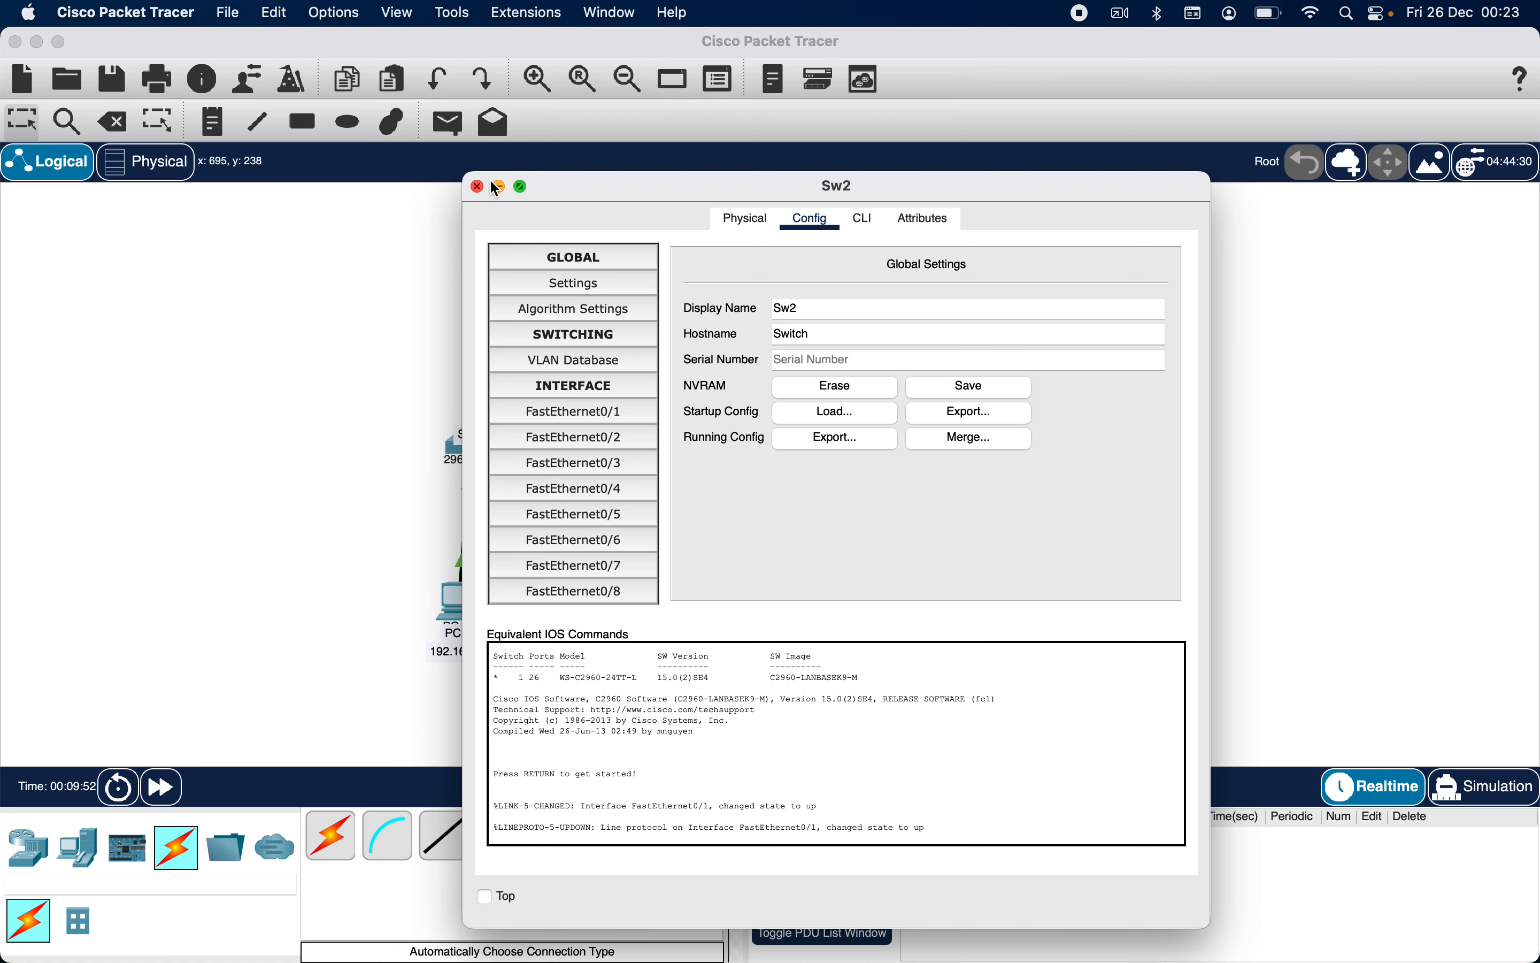
left_click(478, 187)
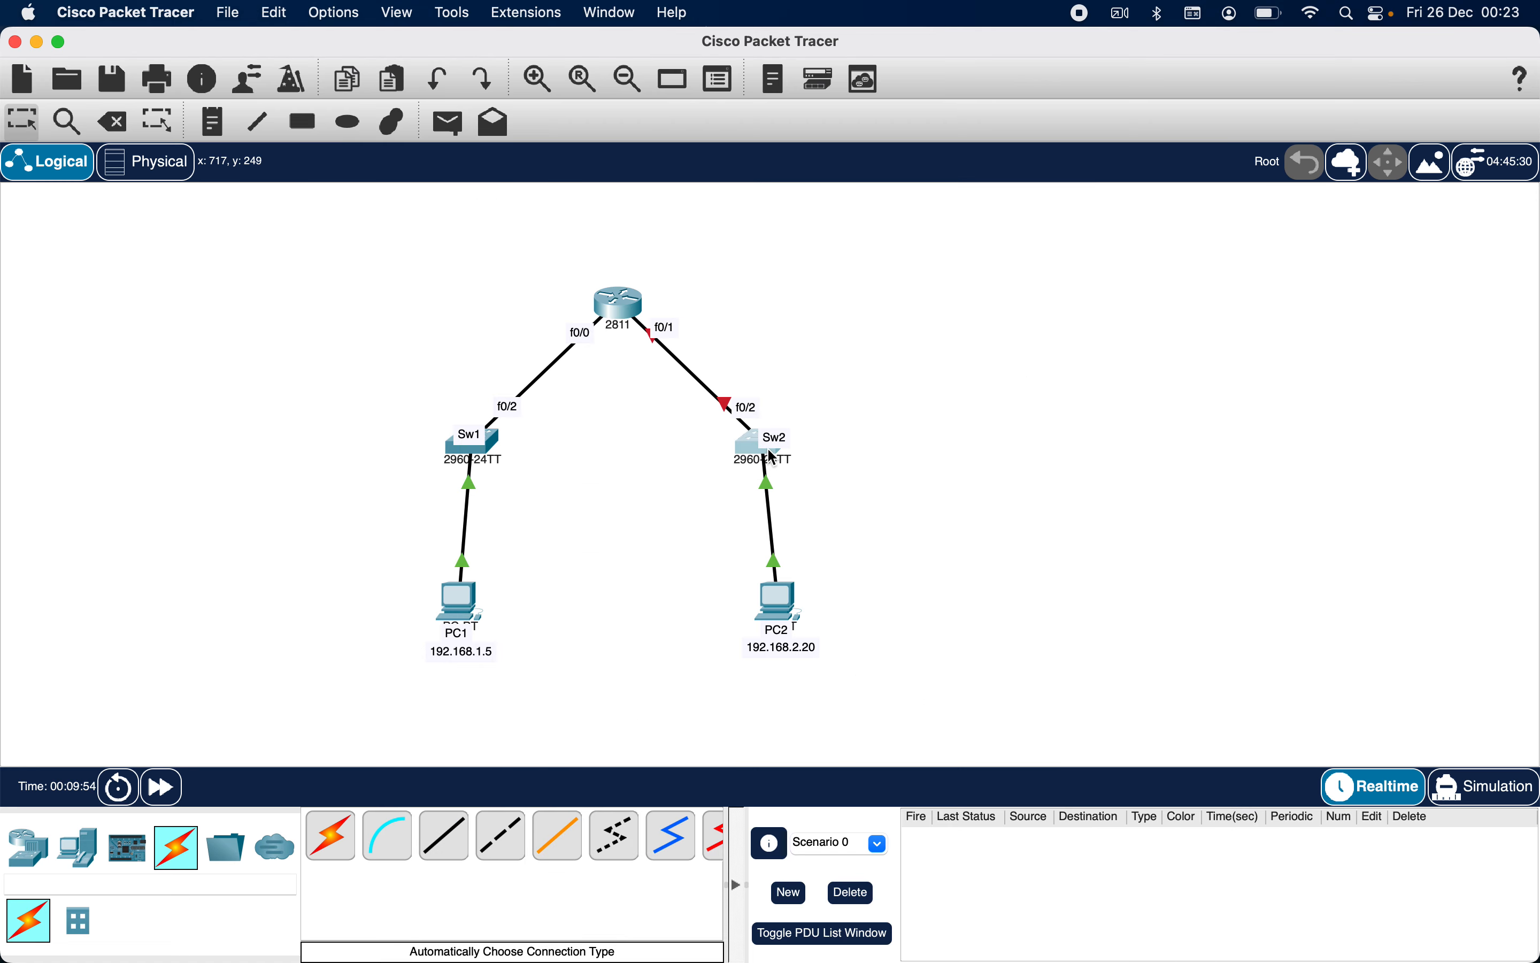
left_click(496, 454)
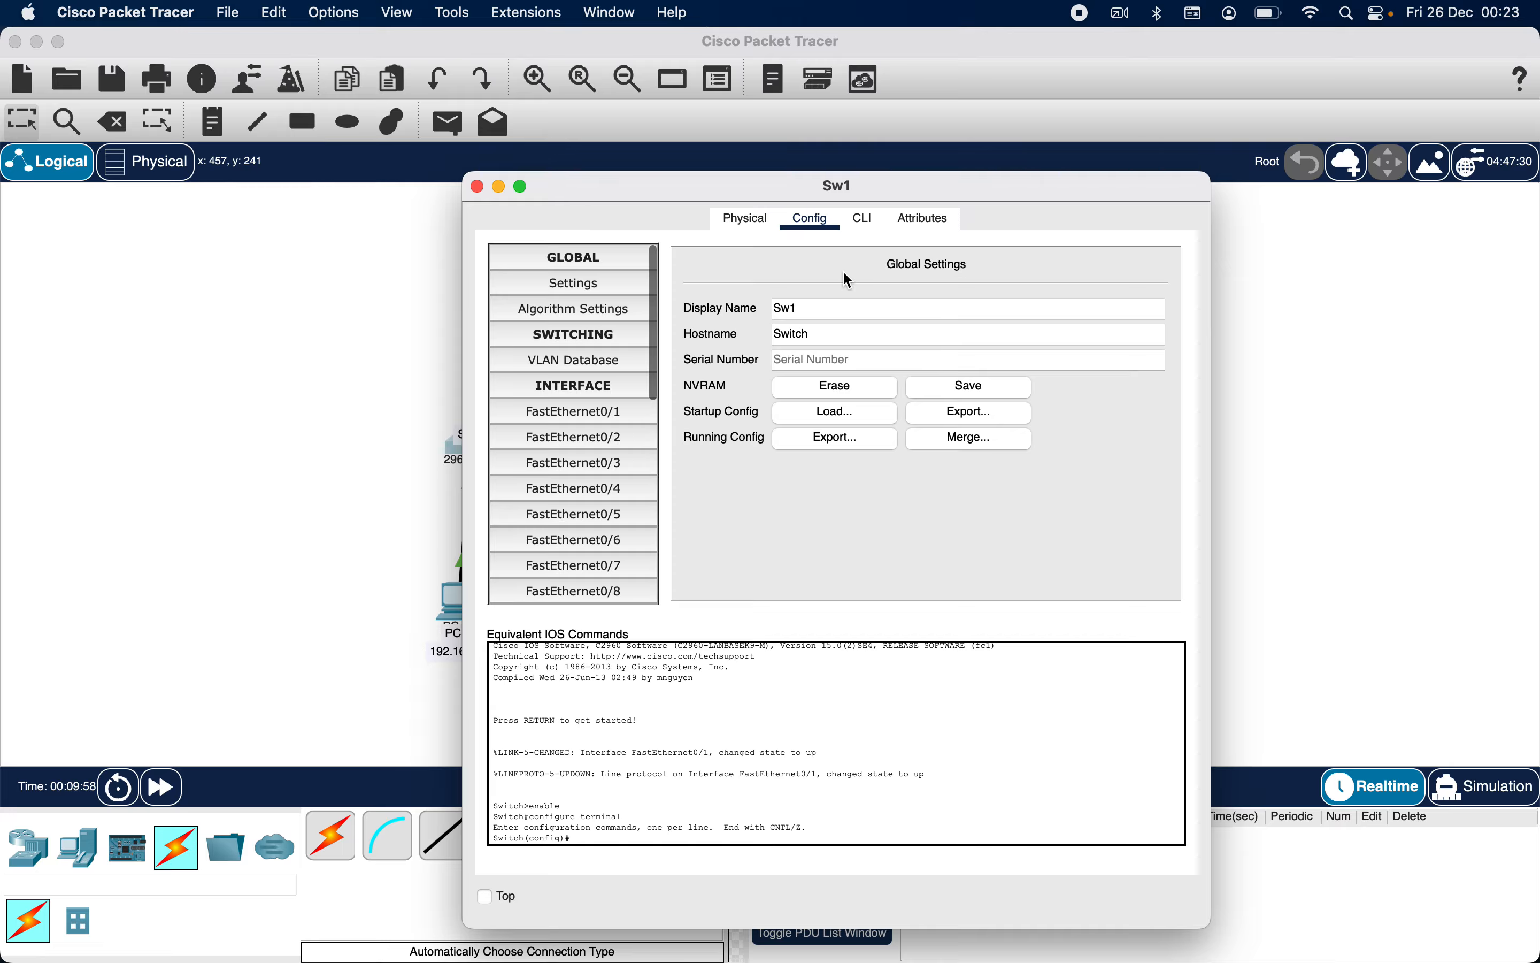
left_click(866, 220)
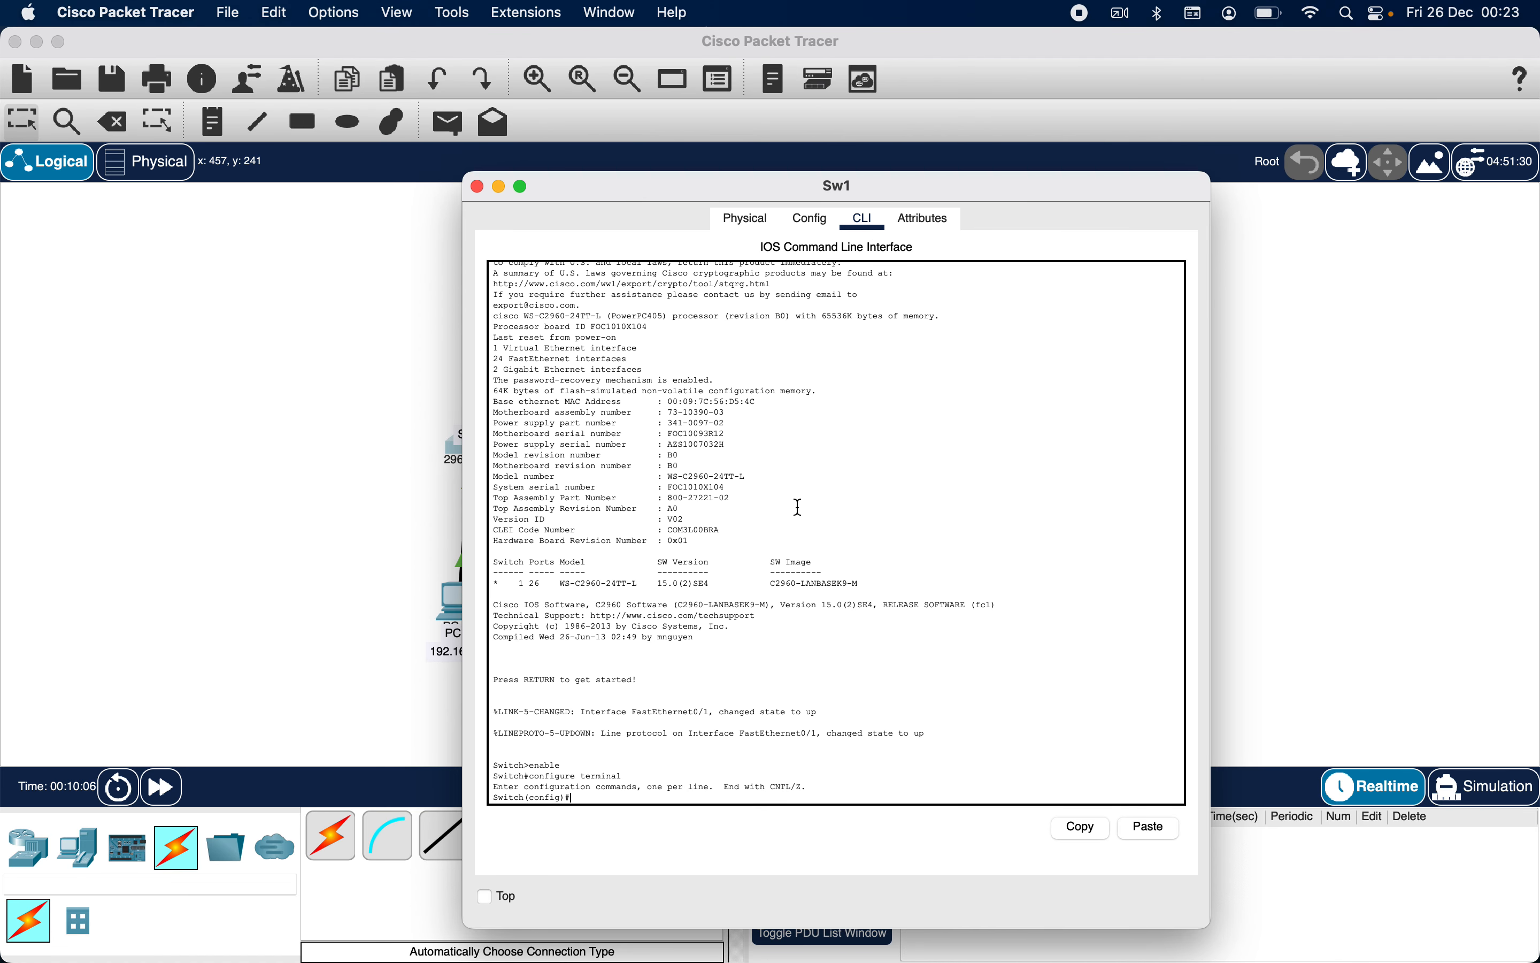
key("Return")
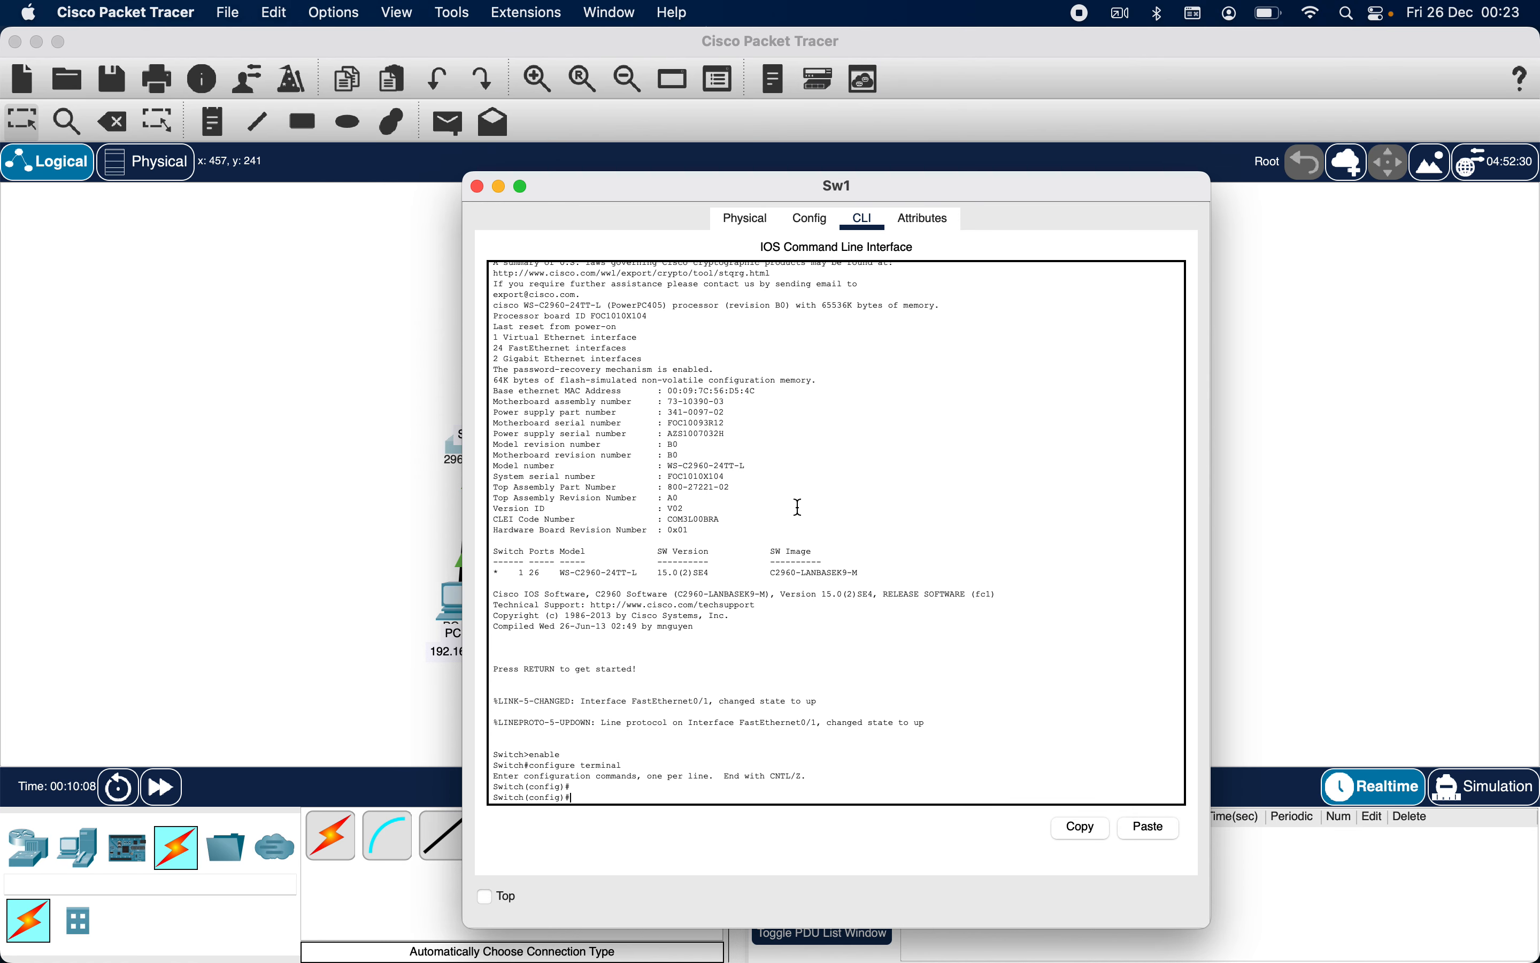
type("enable")
key("Return")
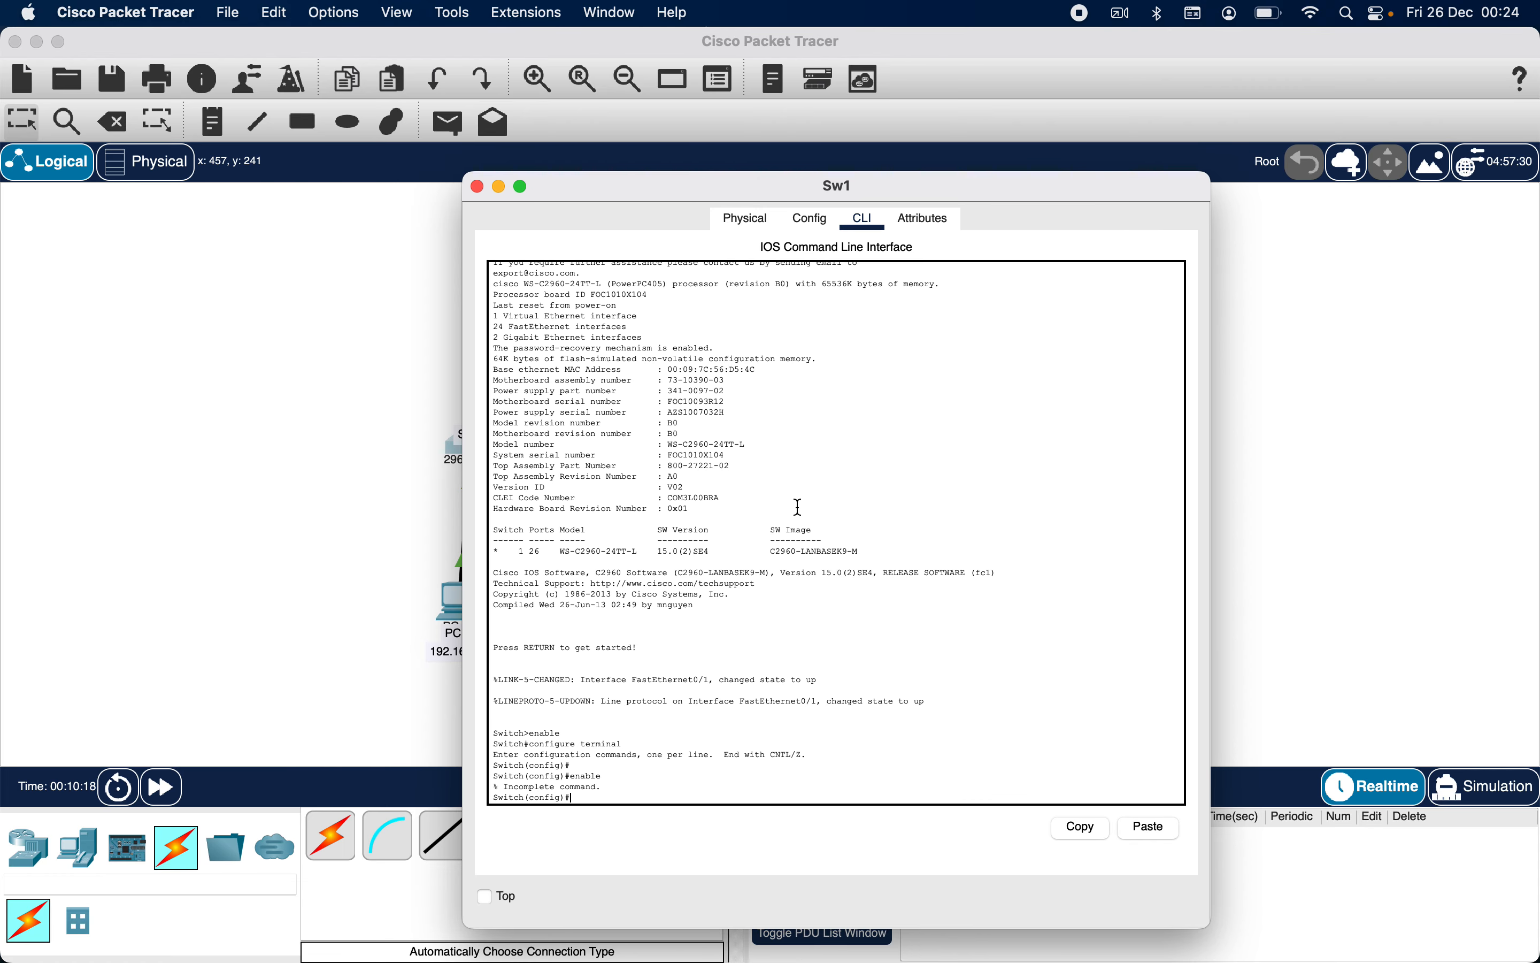
type("end")
key("Return")
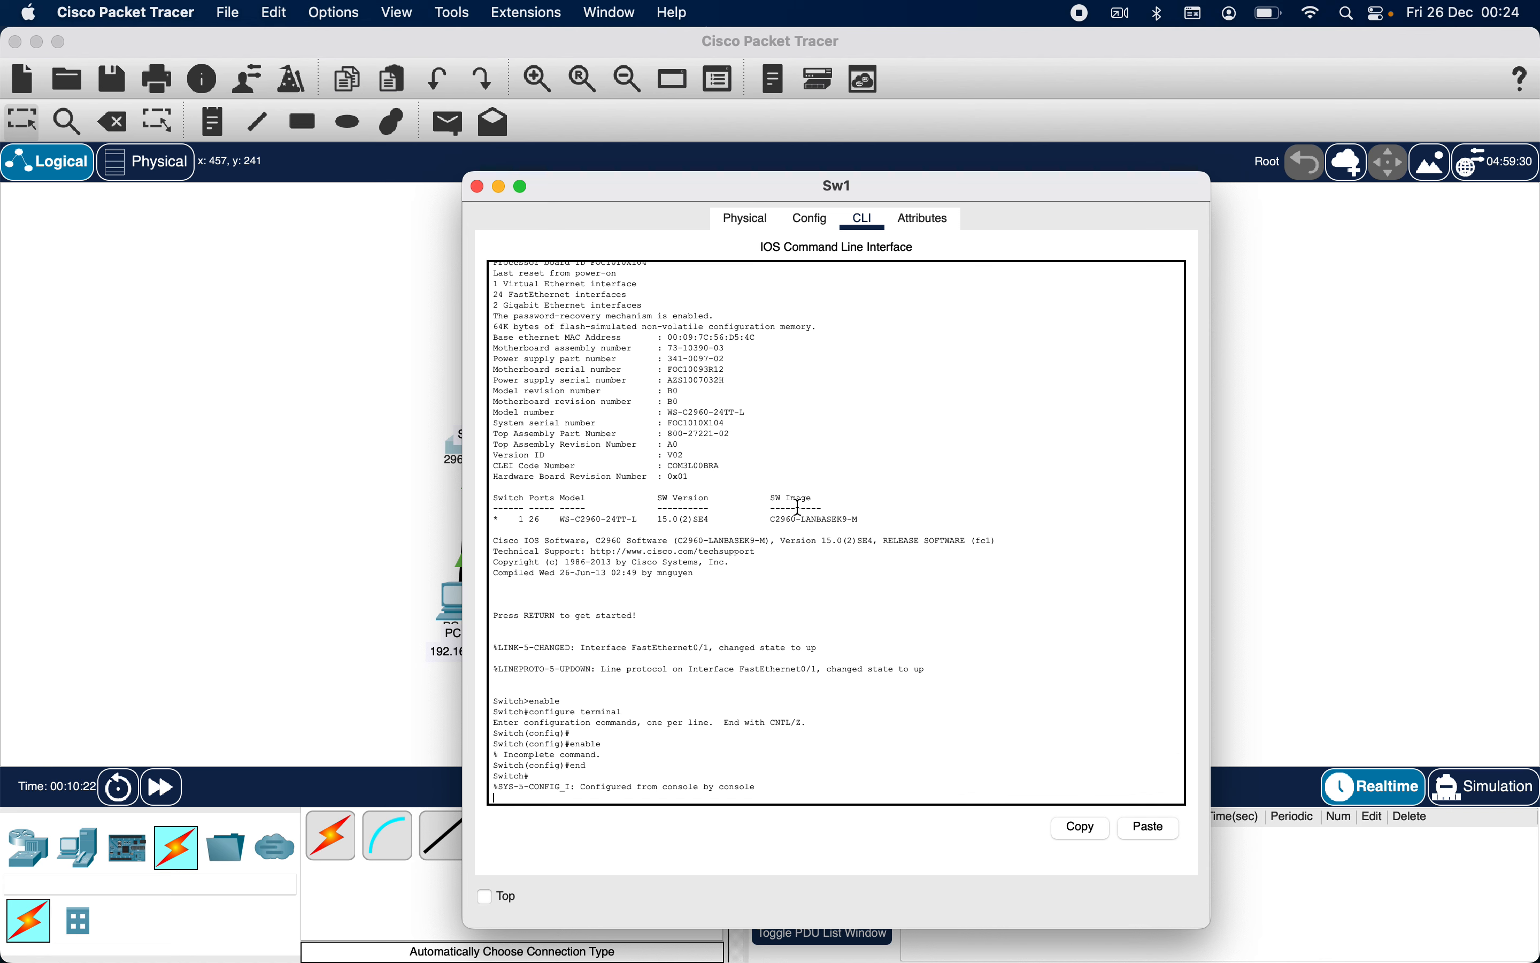
Enter Sw1's global configuration mode with enable and config t, and set the hostname to SW1
key("Return")
type("enable")
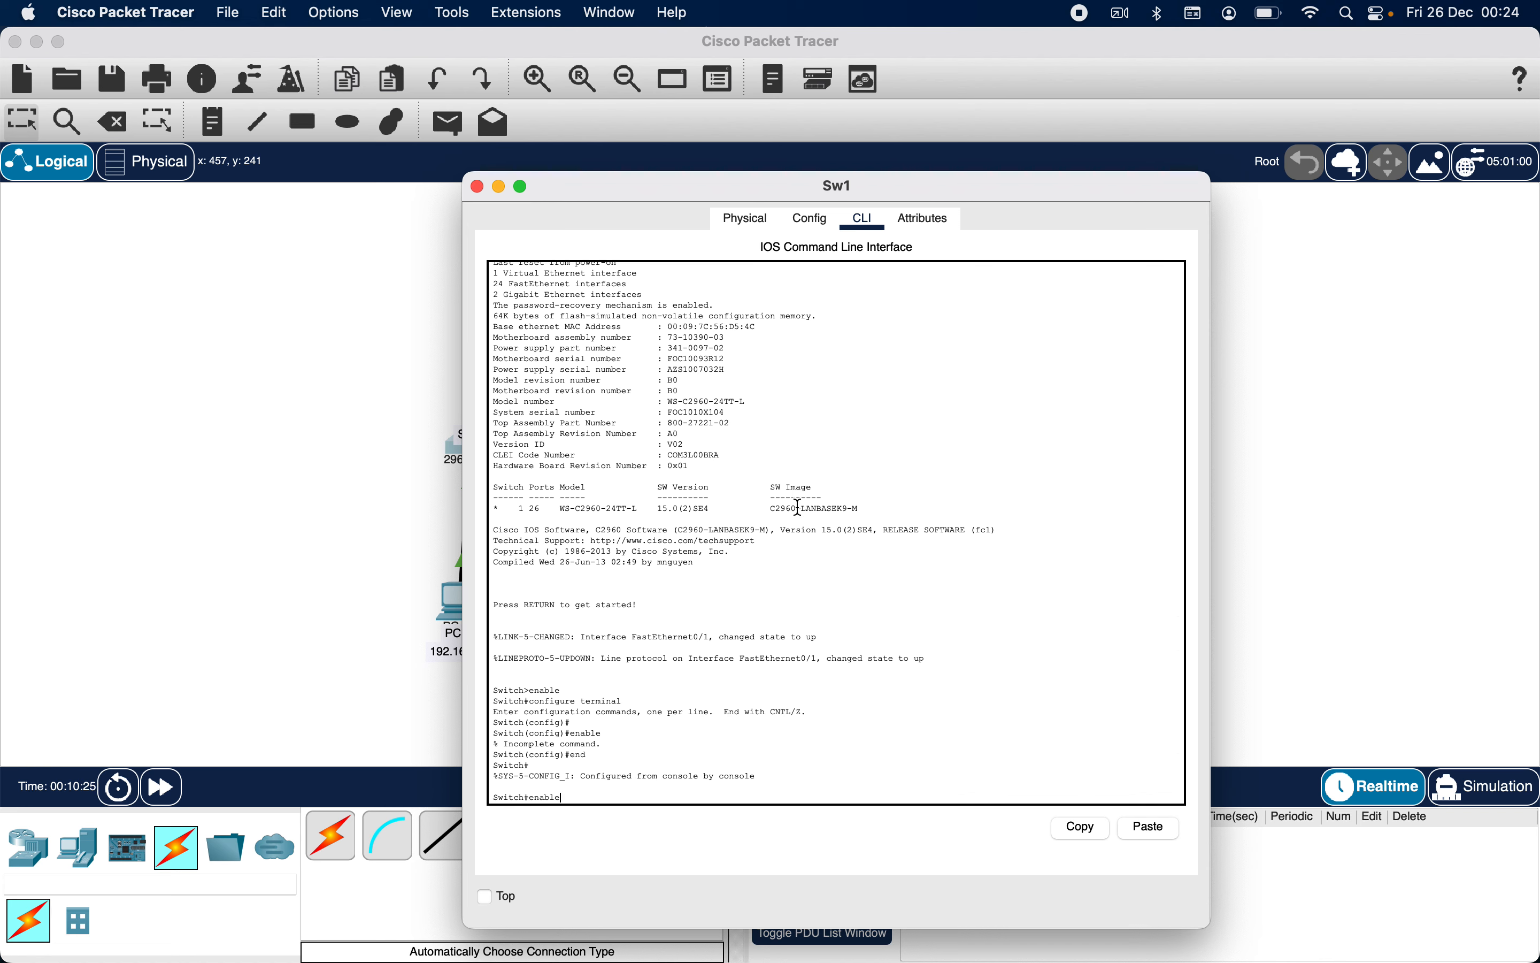
key("Return")
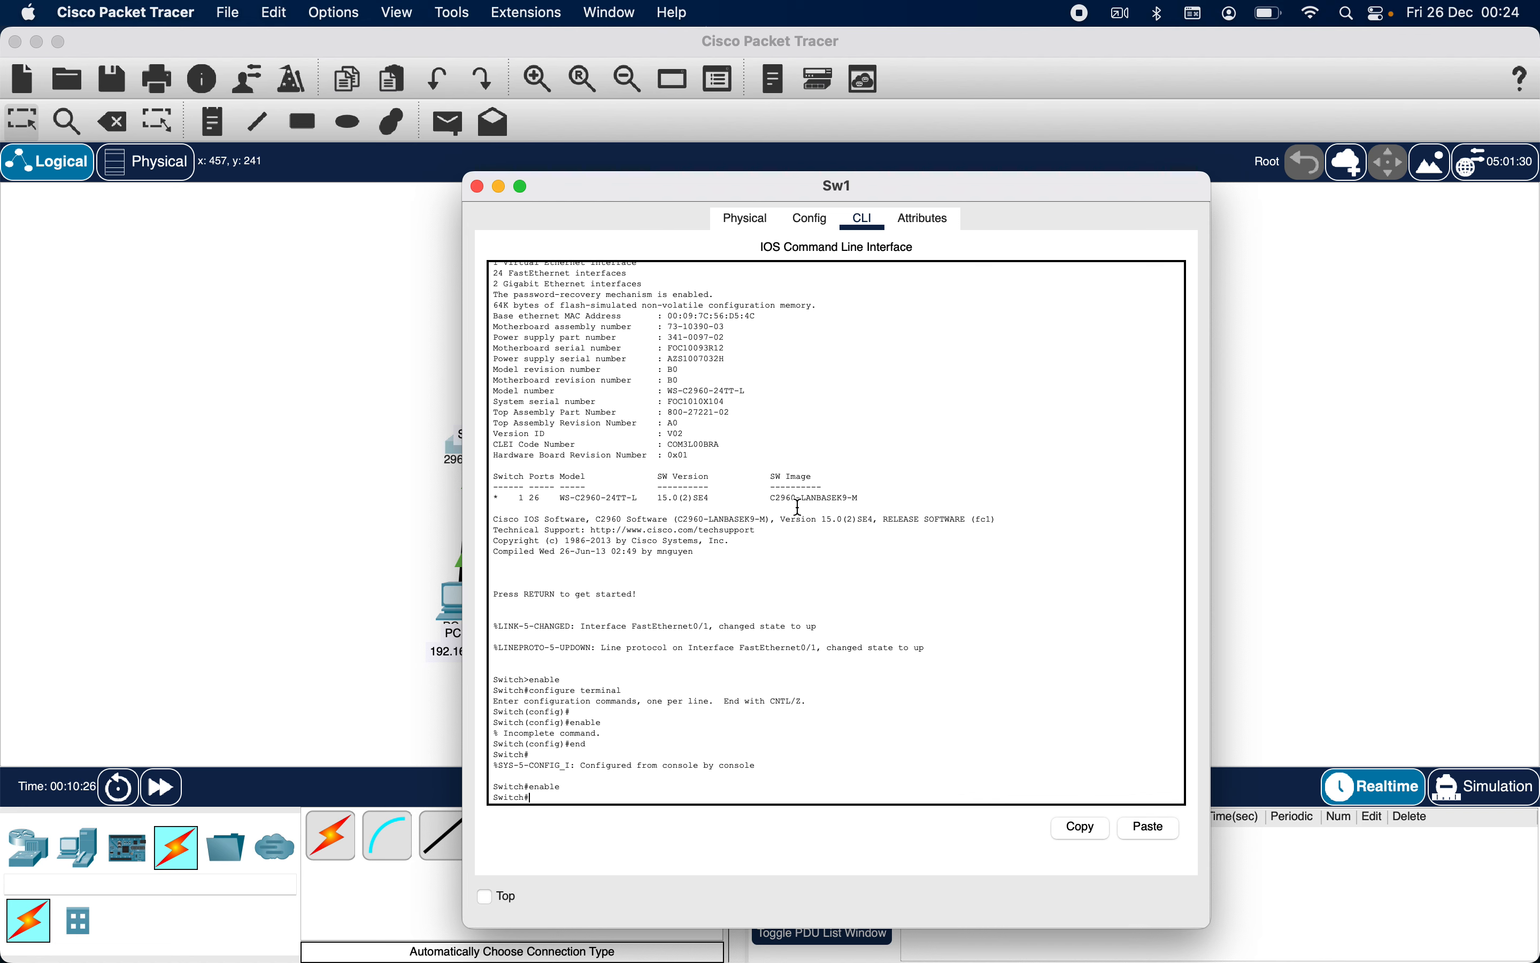
type("config t")
key("Return")
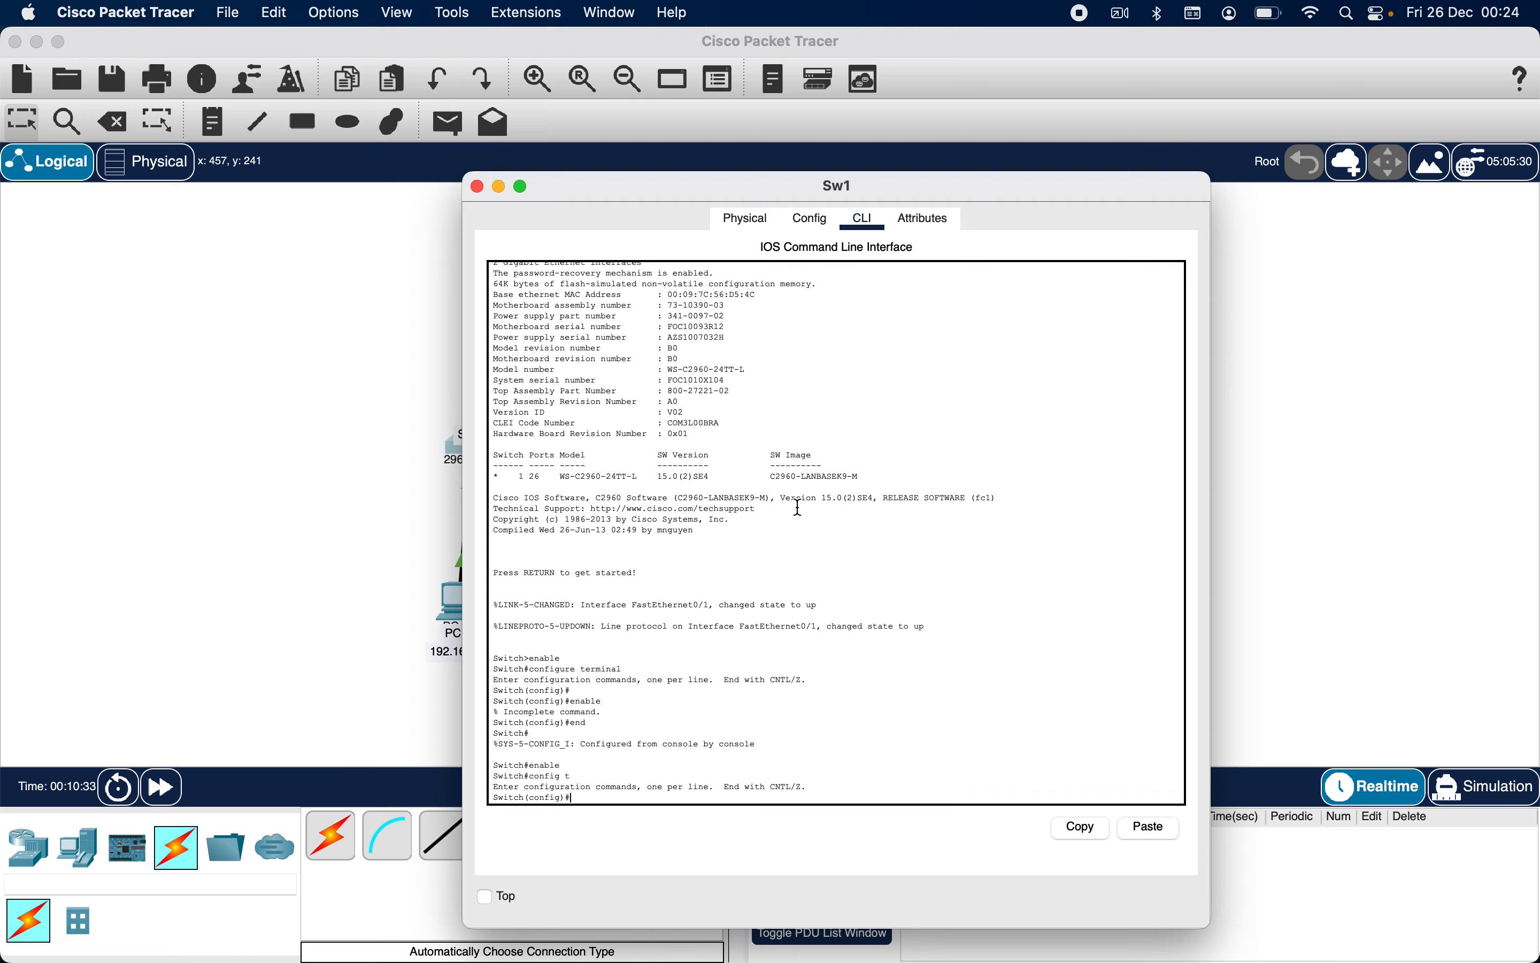
type("hostname S")
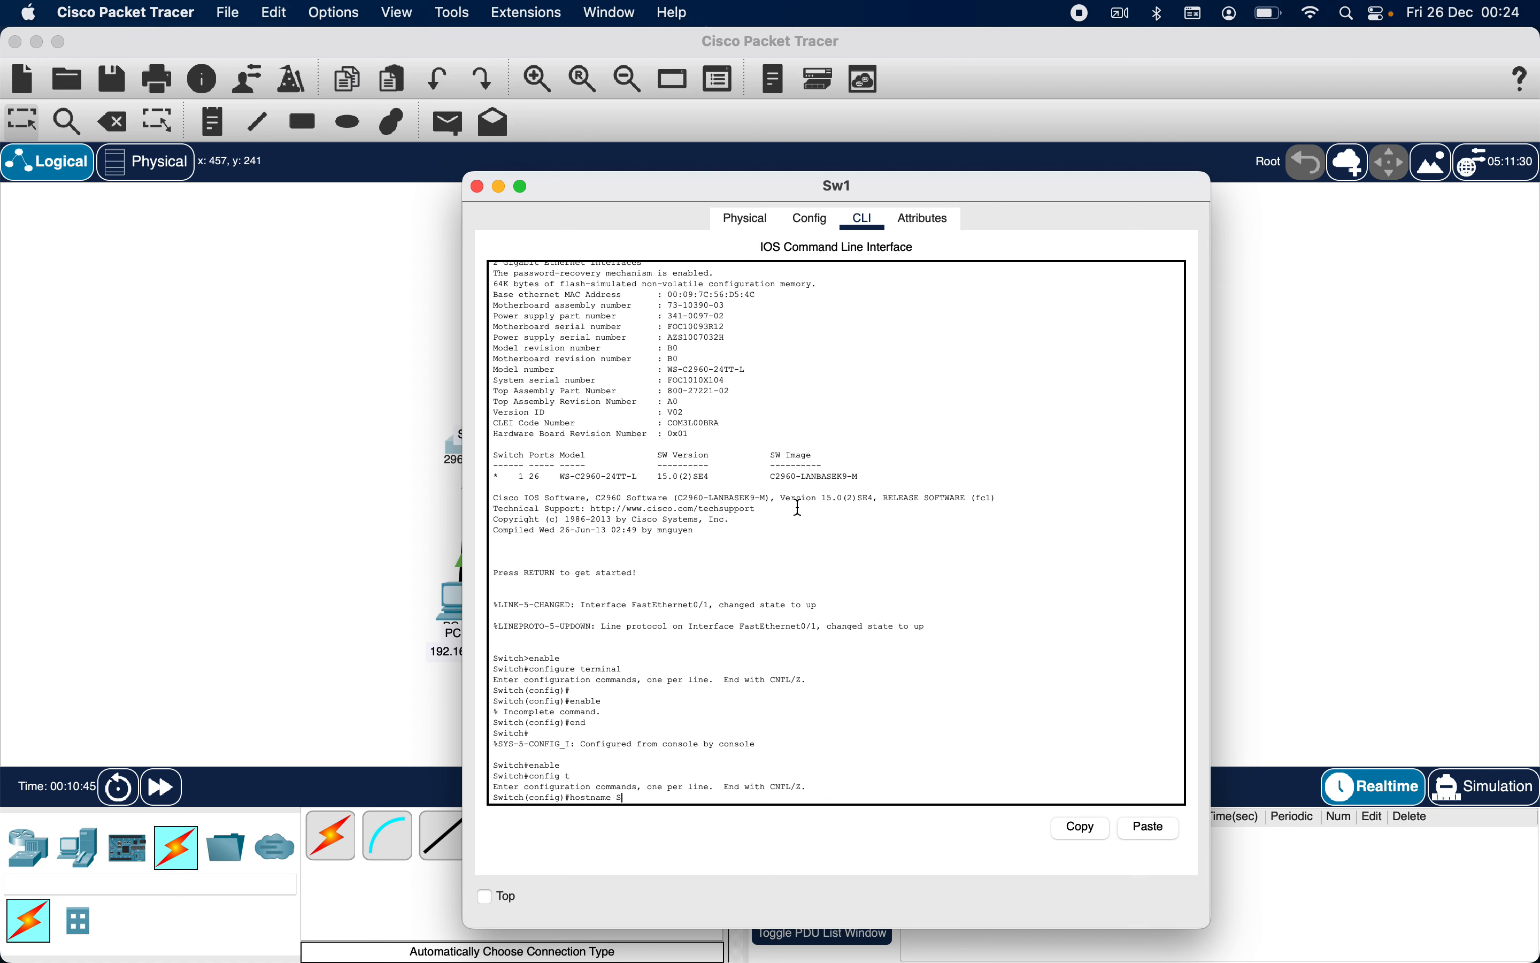
type("W1")
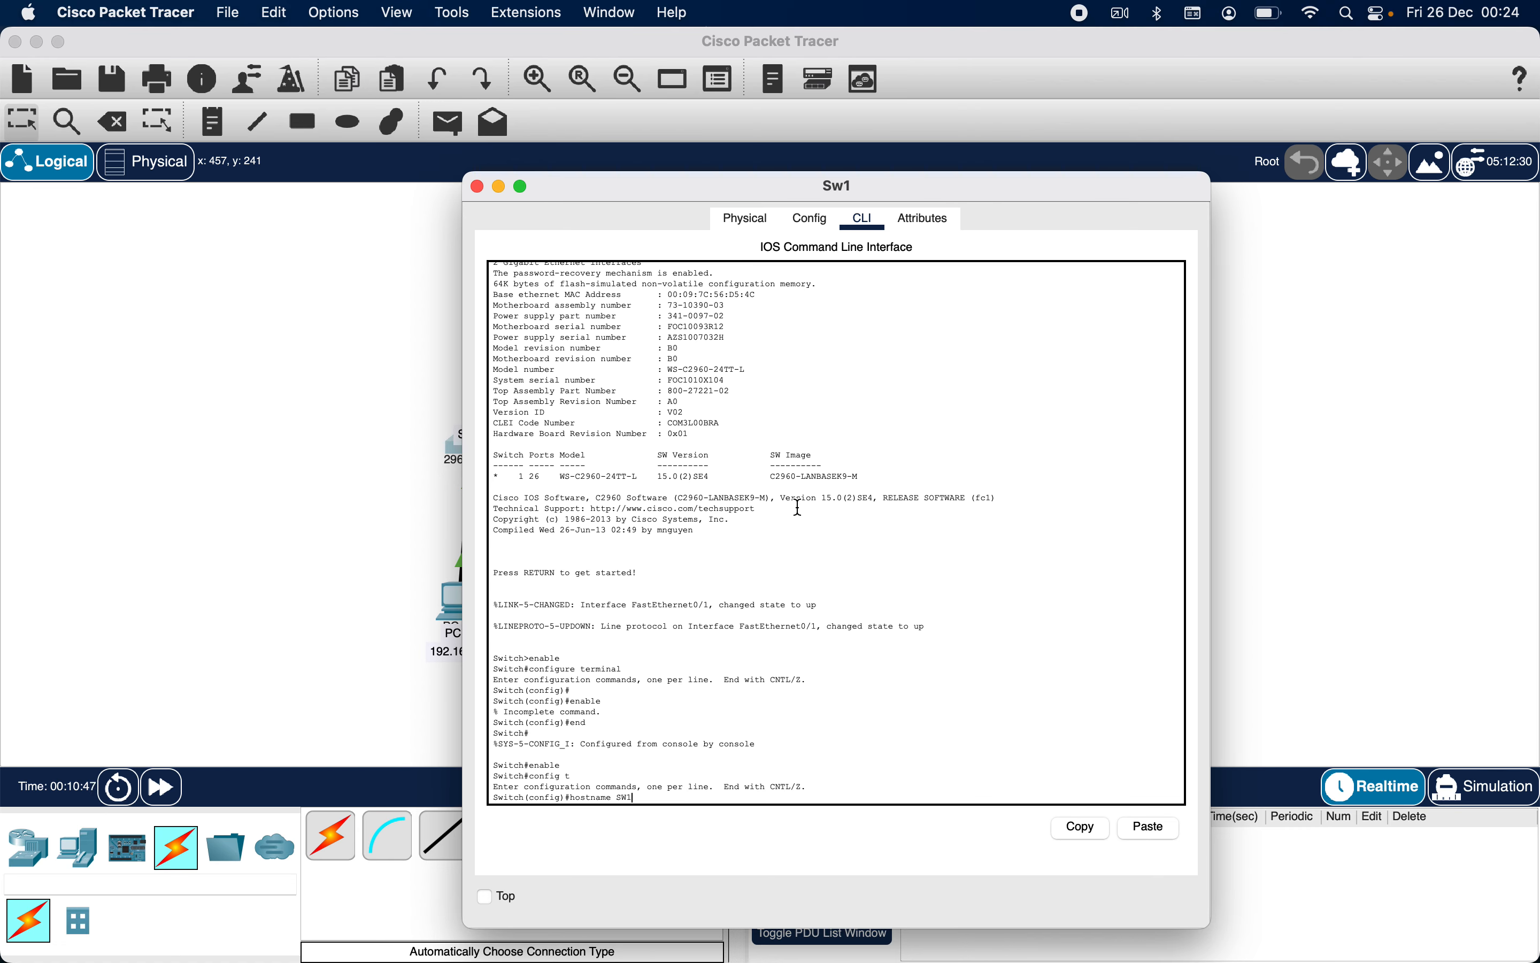
key("Return")
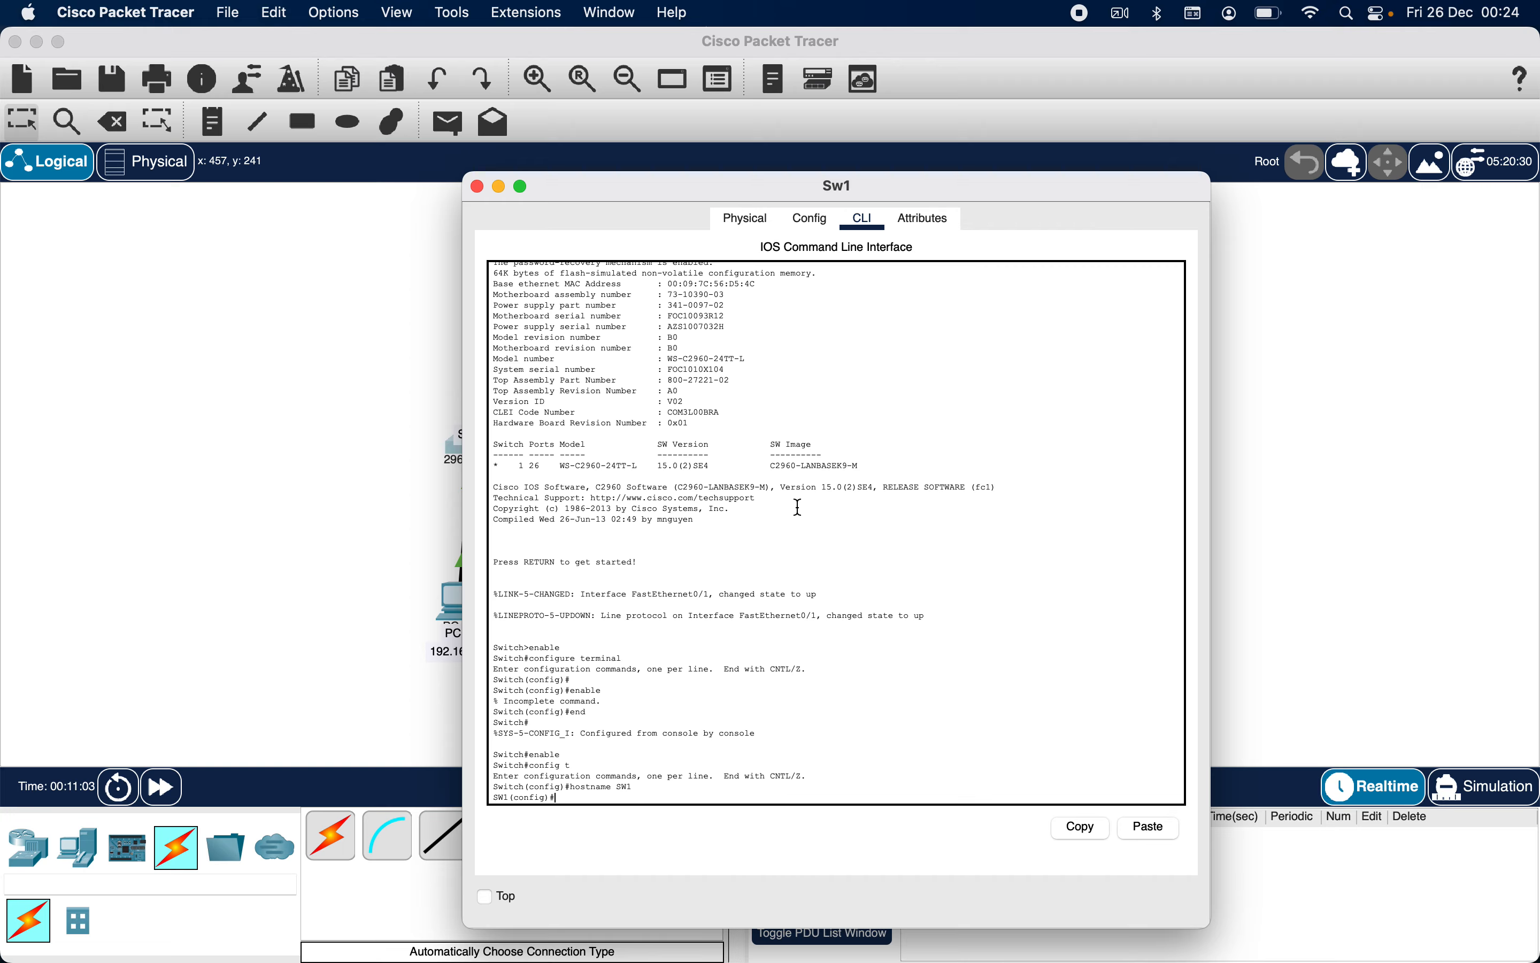
Enter interface configuration mode for VLAN 1 on SW1 with the command interface vlan 1
type("INTERFACE")
key("BackSpace")
key("BackSpace")
key("BackSpace")
key("BackSpace")
key("BackSpace")
key("BackSpace")
key("BackSpace")
key("BackSpace")
key("BackSpace")
type("interface")
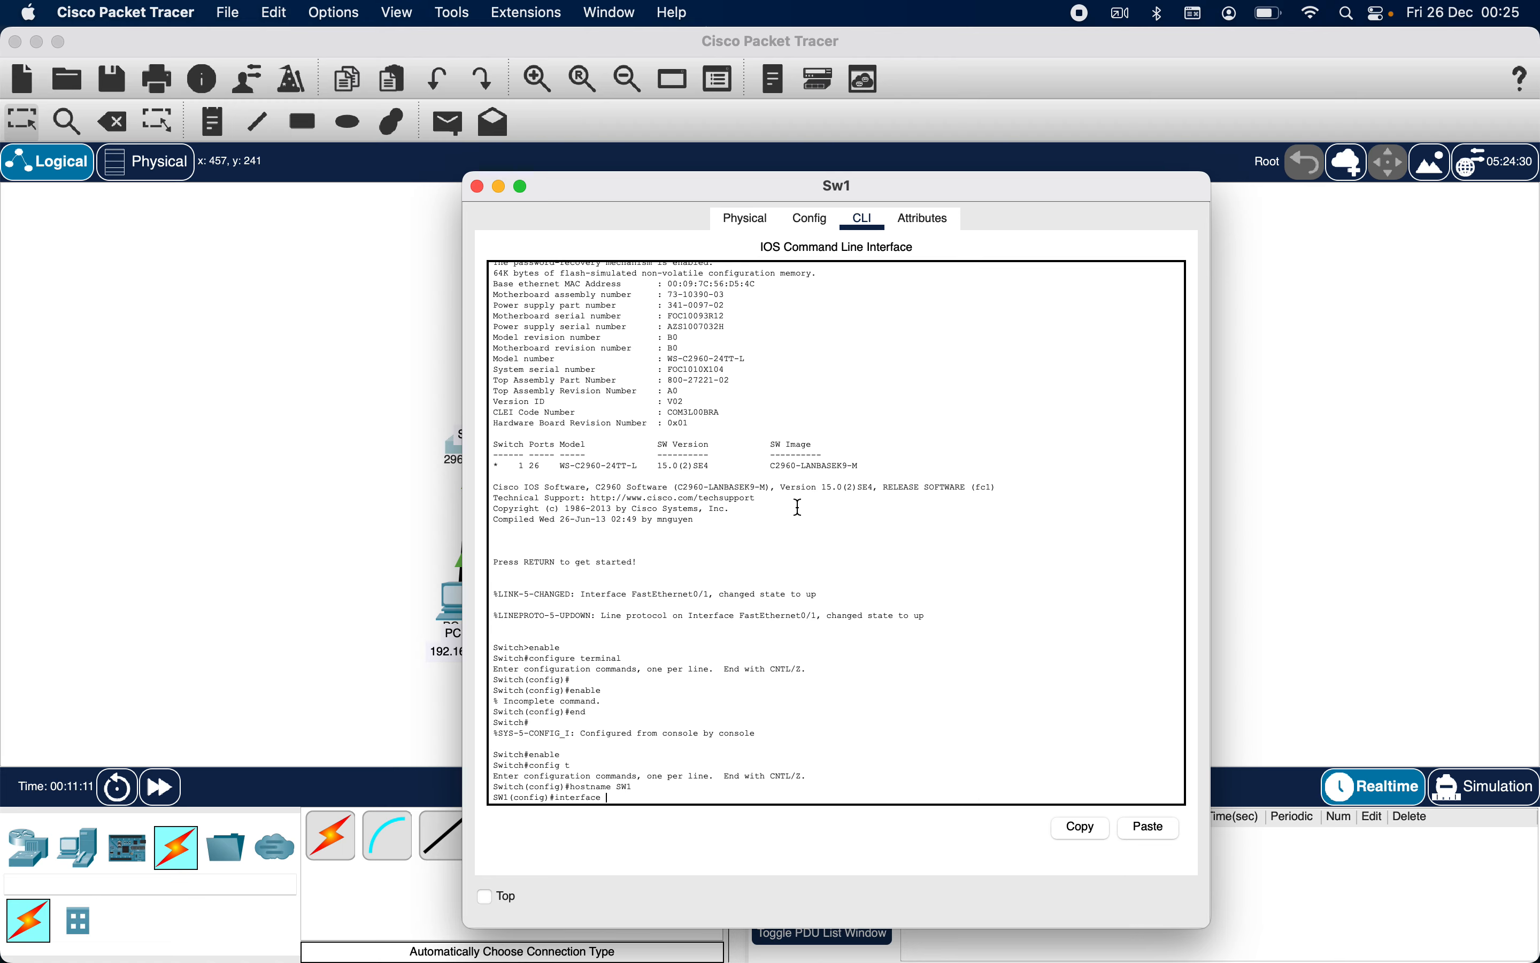
type(" vlan 1")
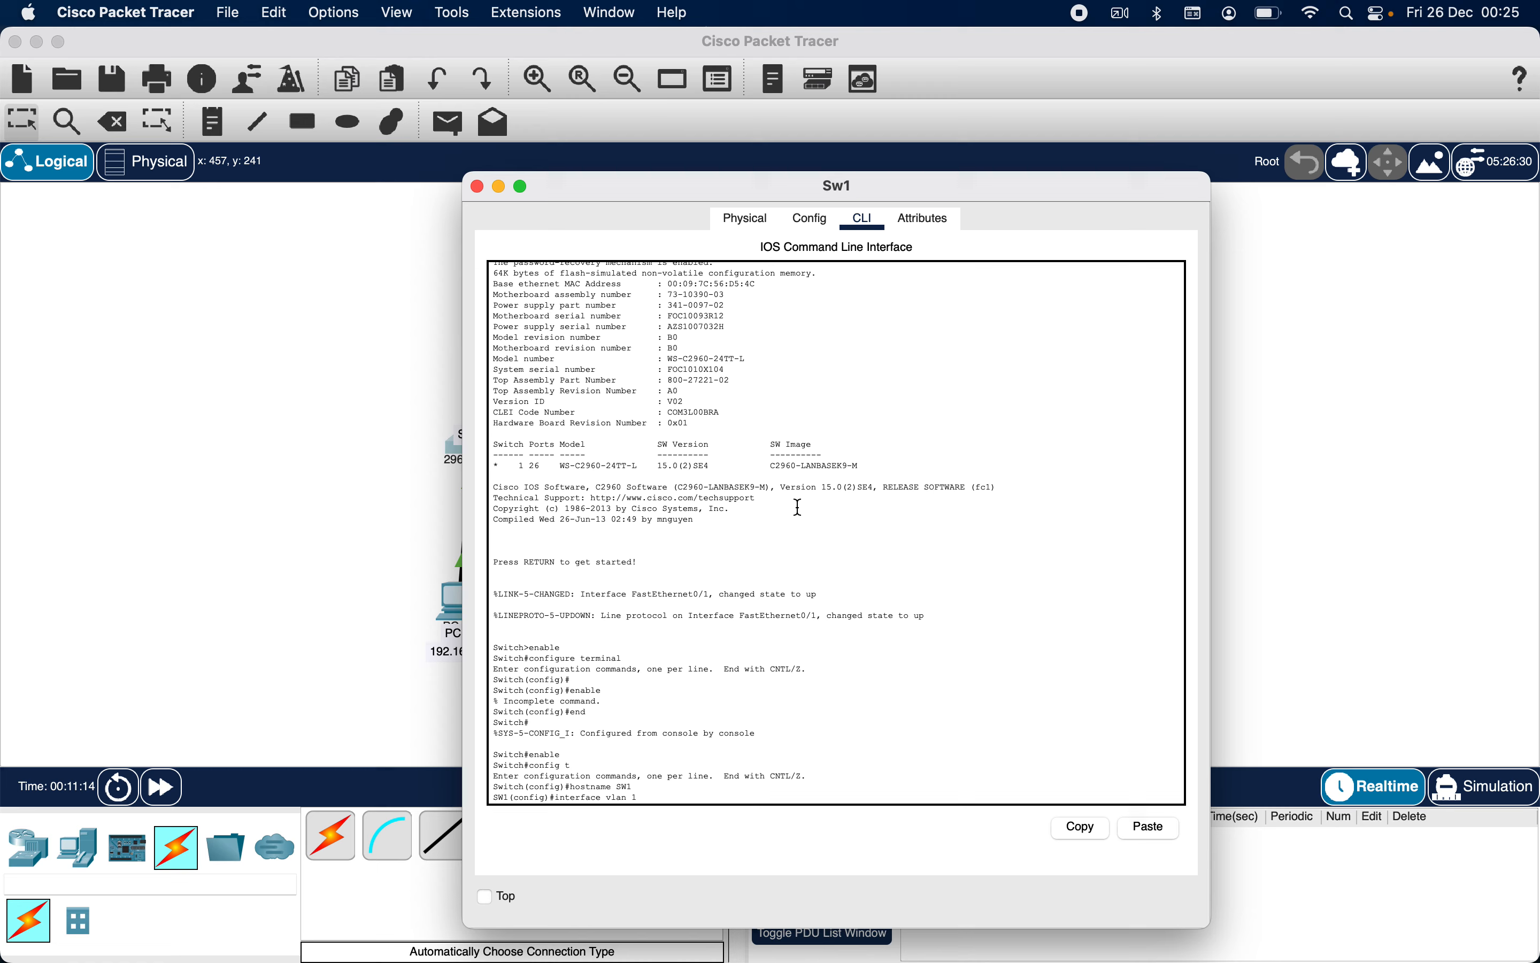
key("Return")
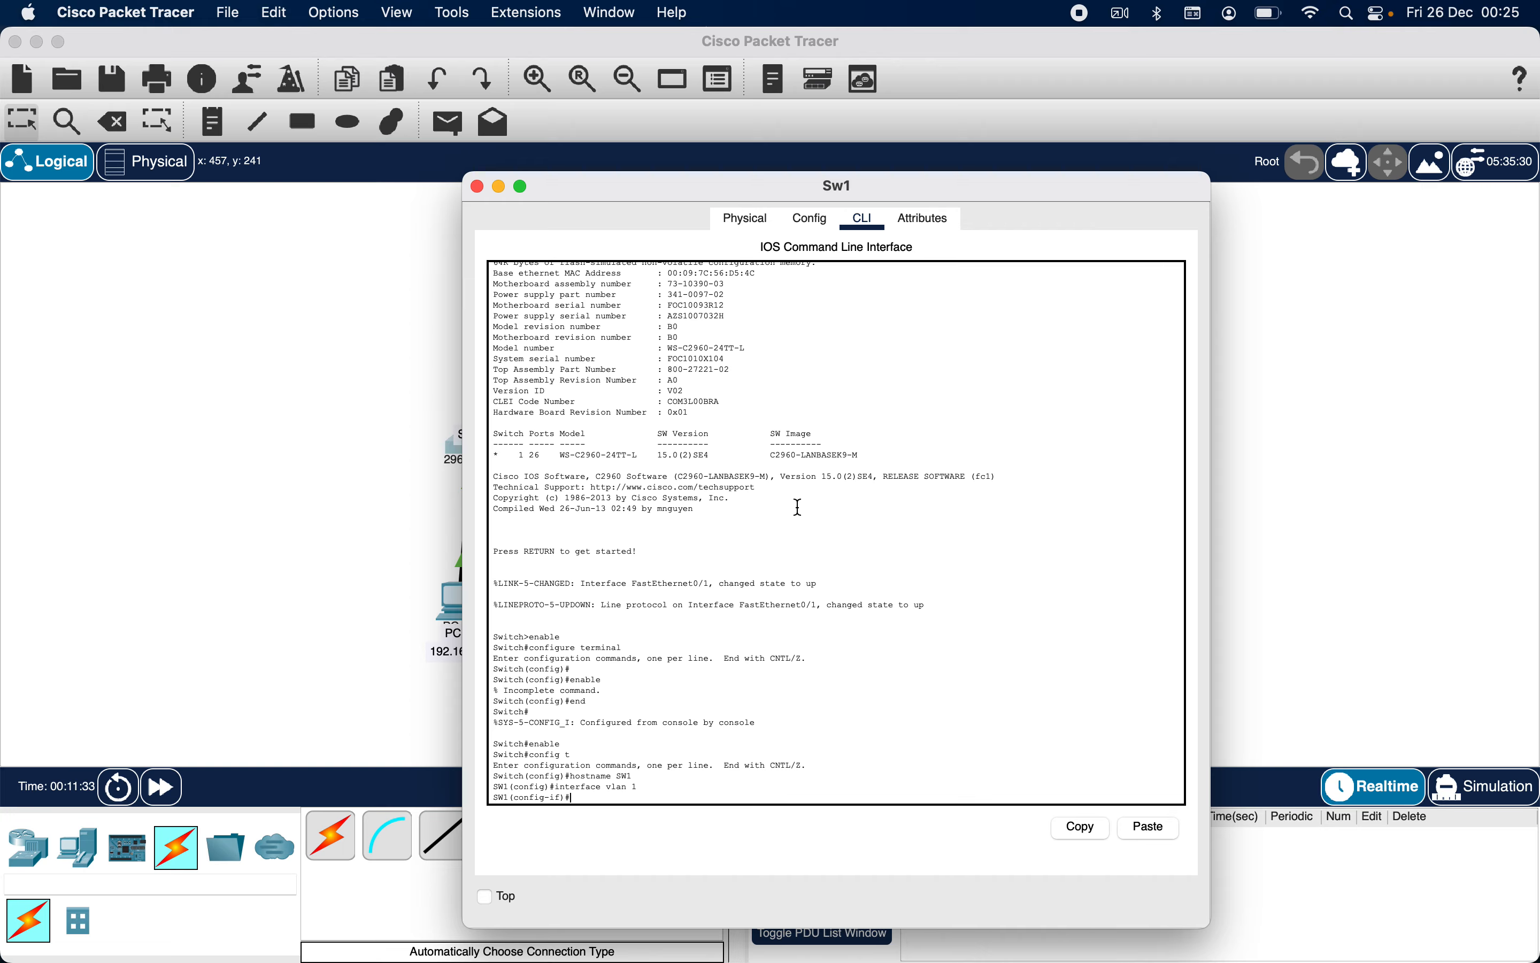
Try to assign the IP address 192.168.1.5 with subnet mask 255.255.255.0 to SW1's VLAN 1 interface
type("ip address")
key("BackSpace")
type("192.168.1.5")
key("Return")
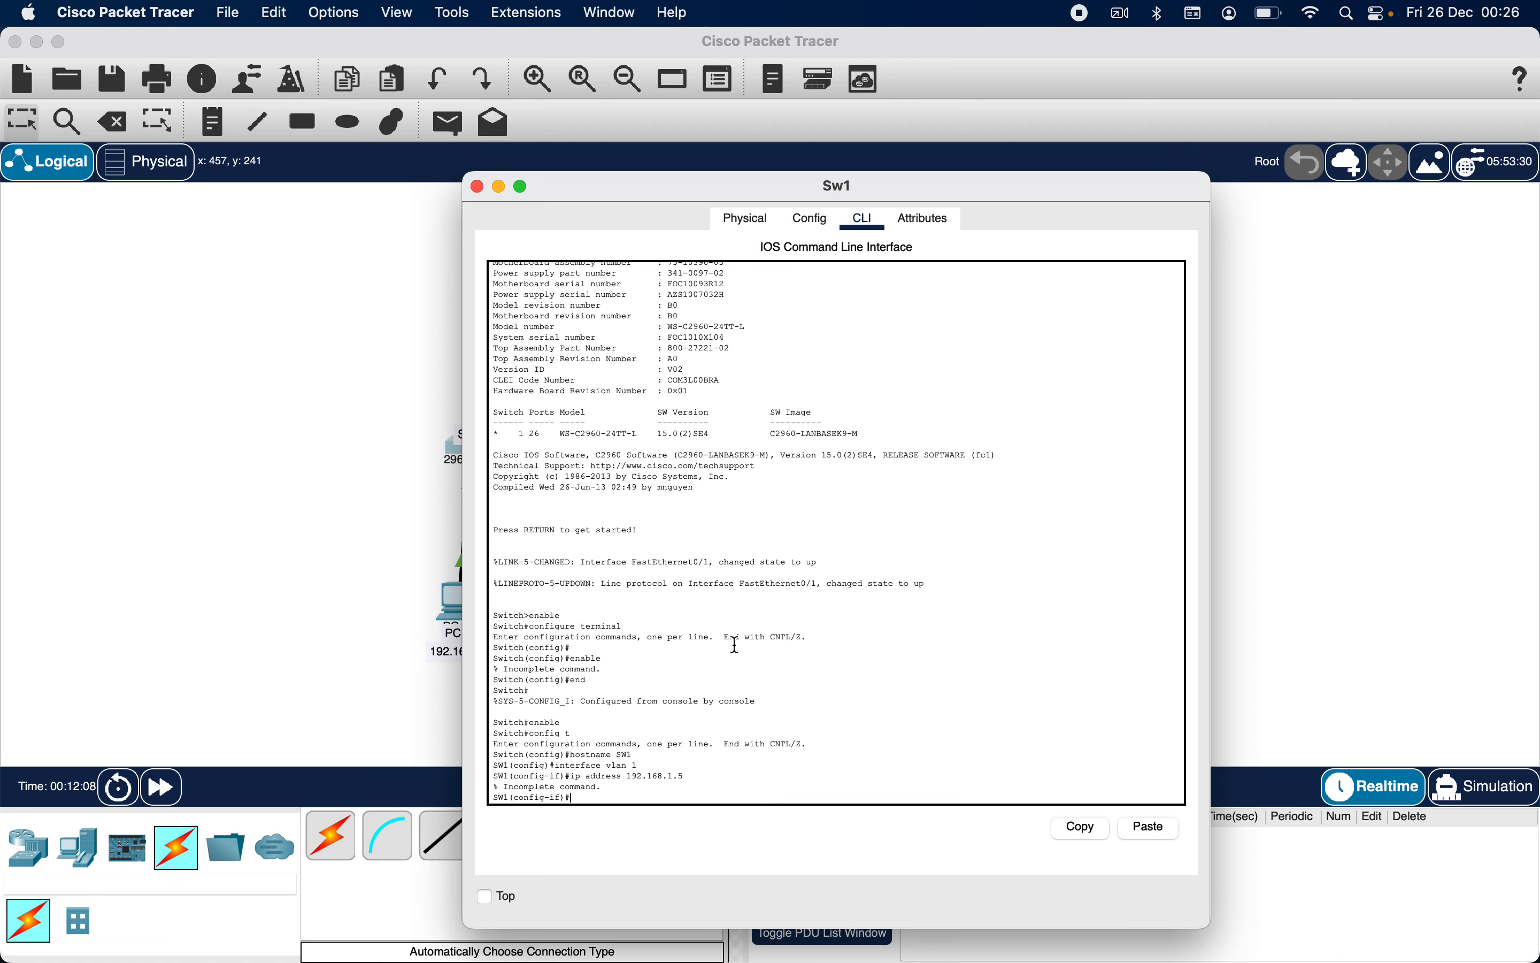
type("2.168.1.")
type("5 255.255.255.0")
key("Return")
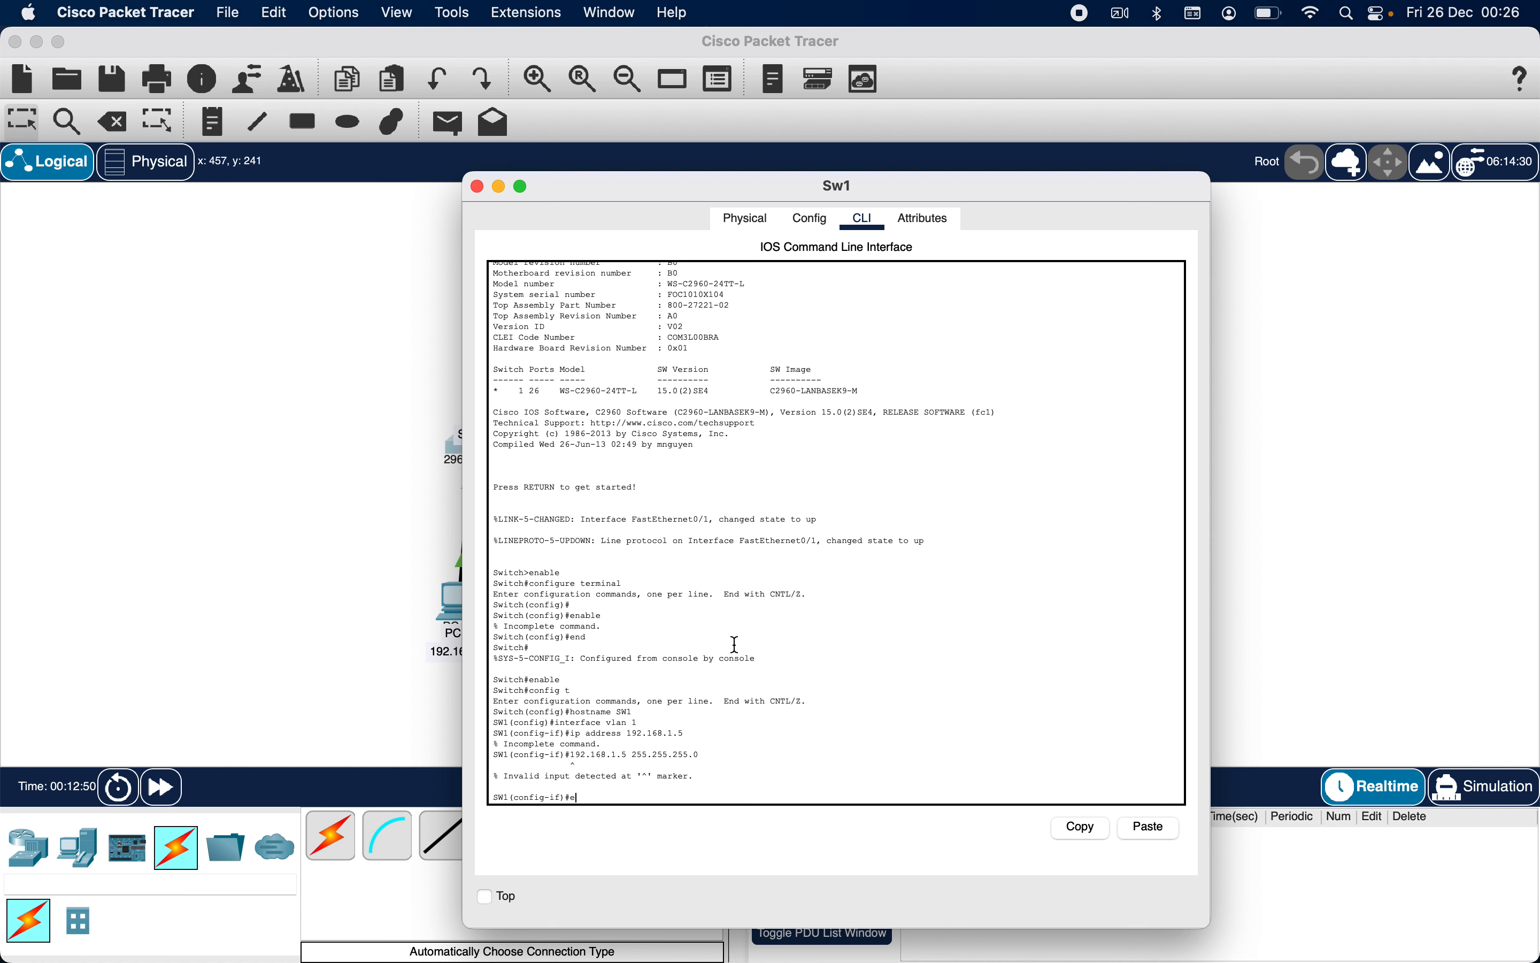
Leave SW1's VLAN 1 interface and global configuration modes with the exit and end commands
key("BackSpace")
type("xit")
key("Return")
type("e")
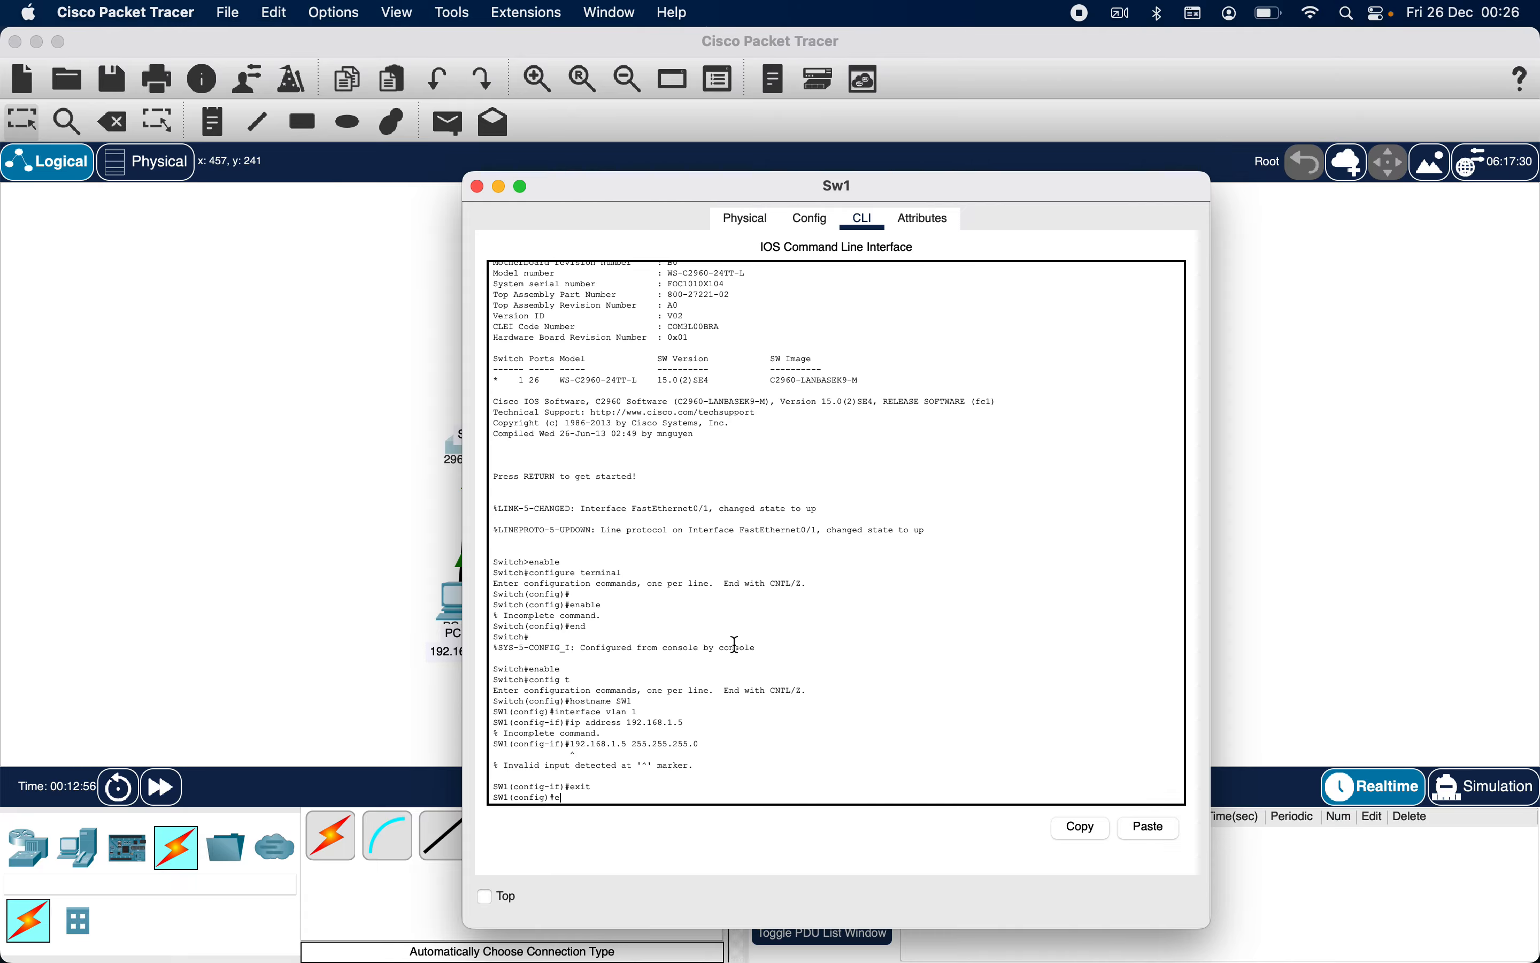
type("nd")
key("Return")
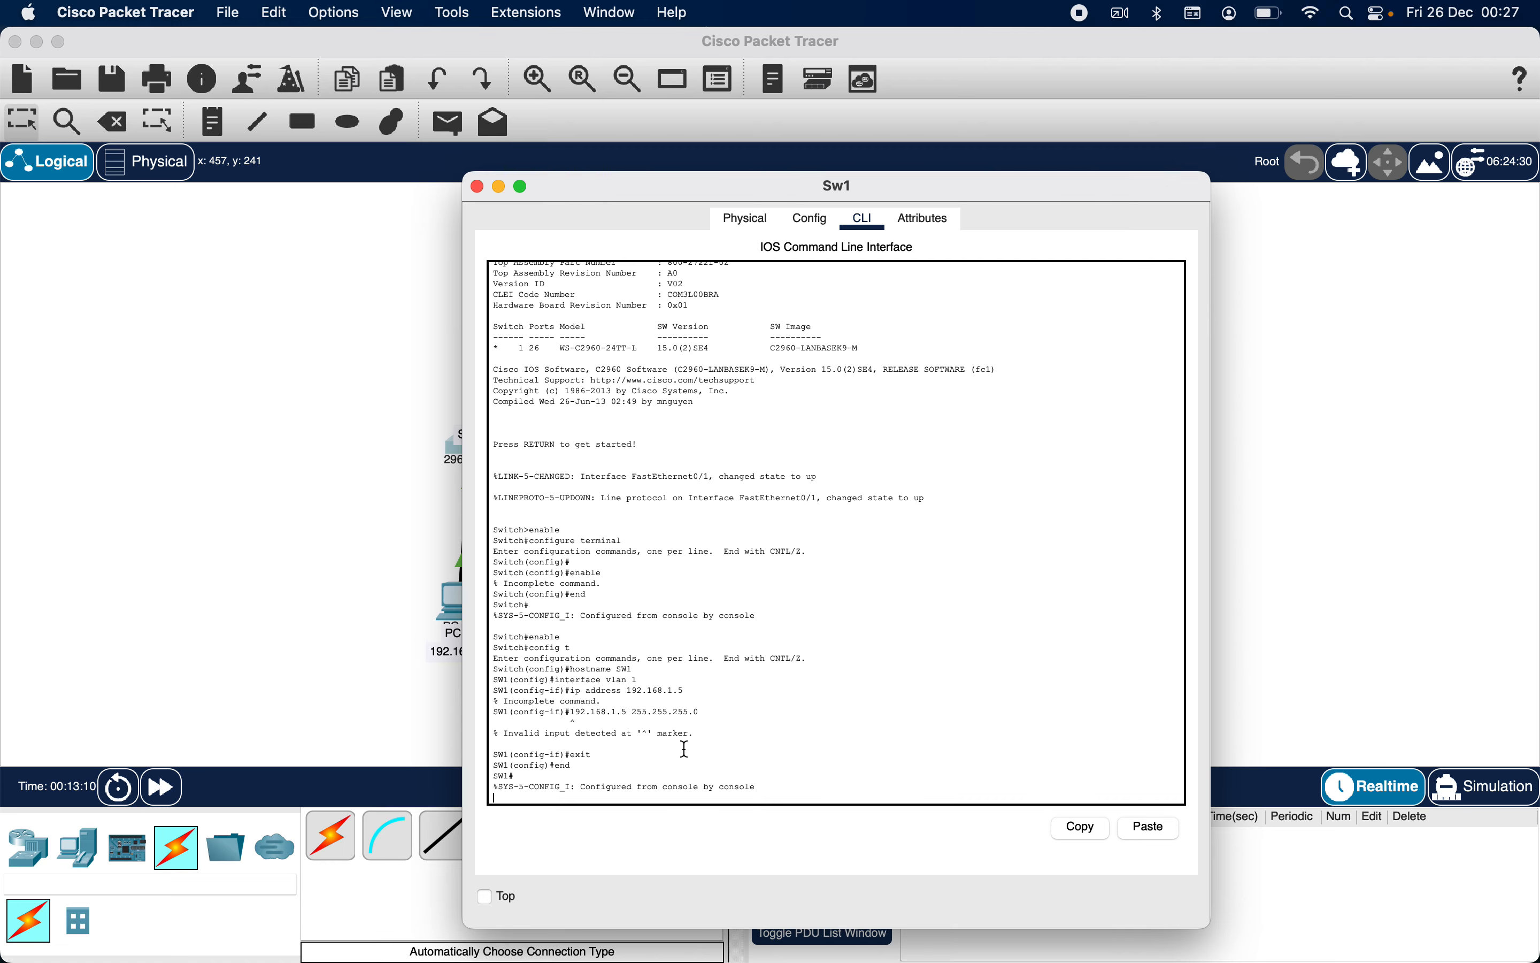
Return to SW1's global configuration mode with enable and config t, and enter interface vlan1
key("Return")
type("enable")
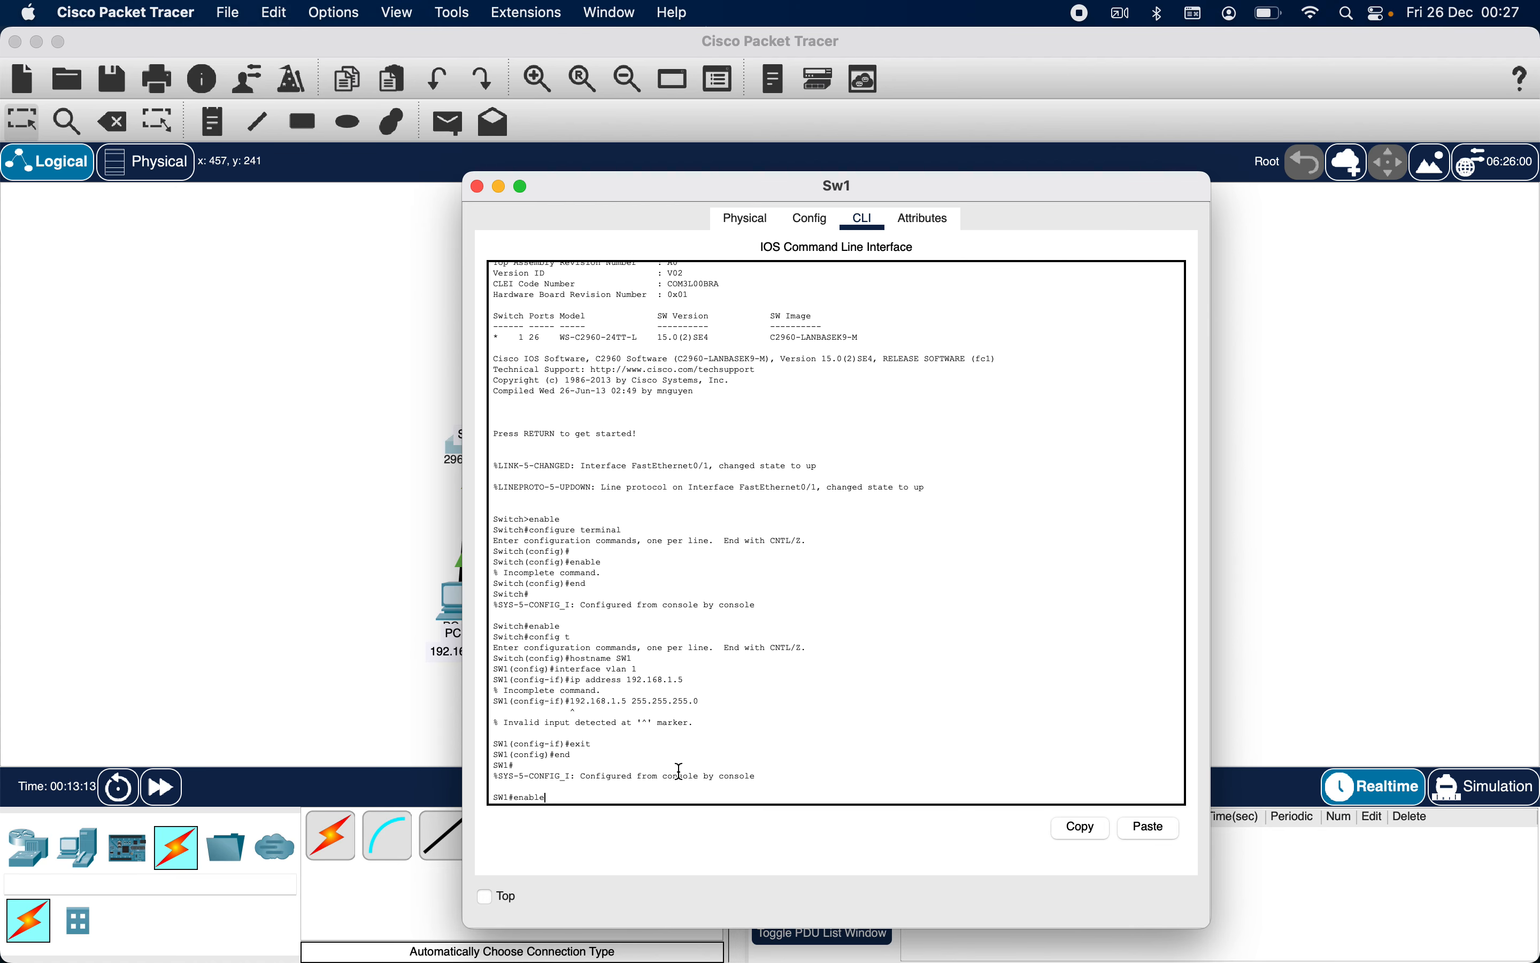
key("Return")
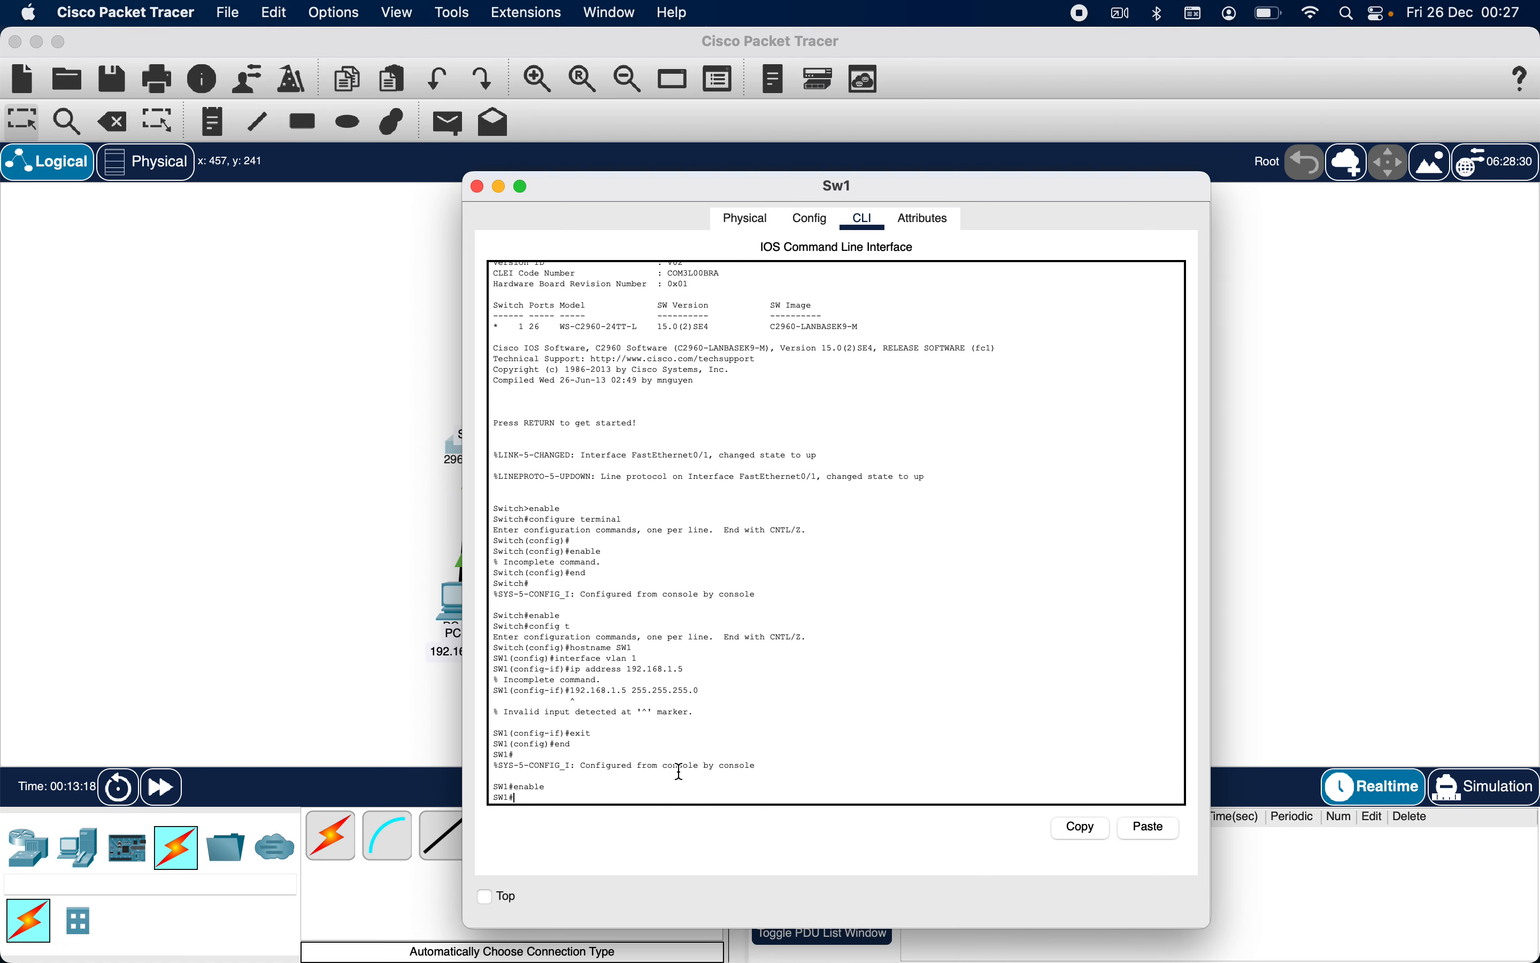
type("enable")
key("Return")
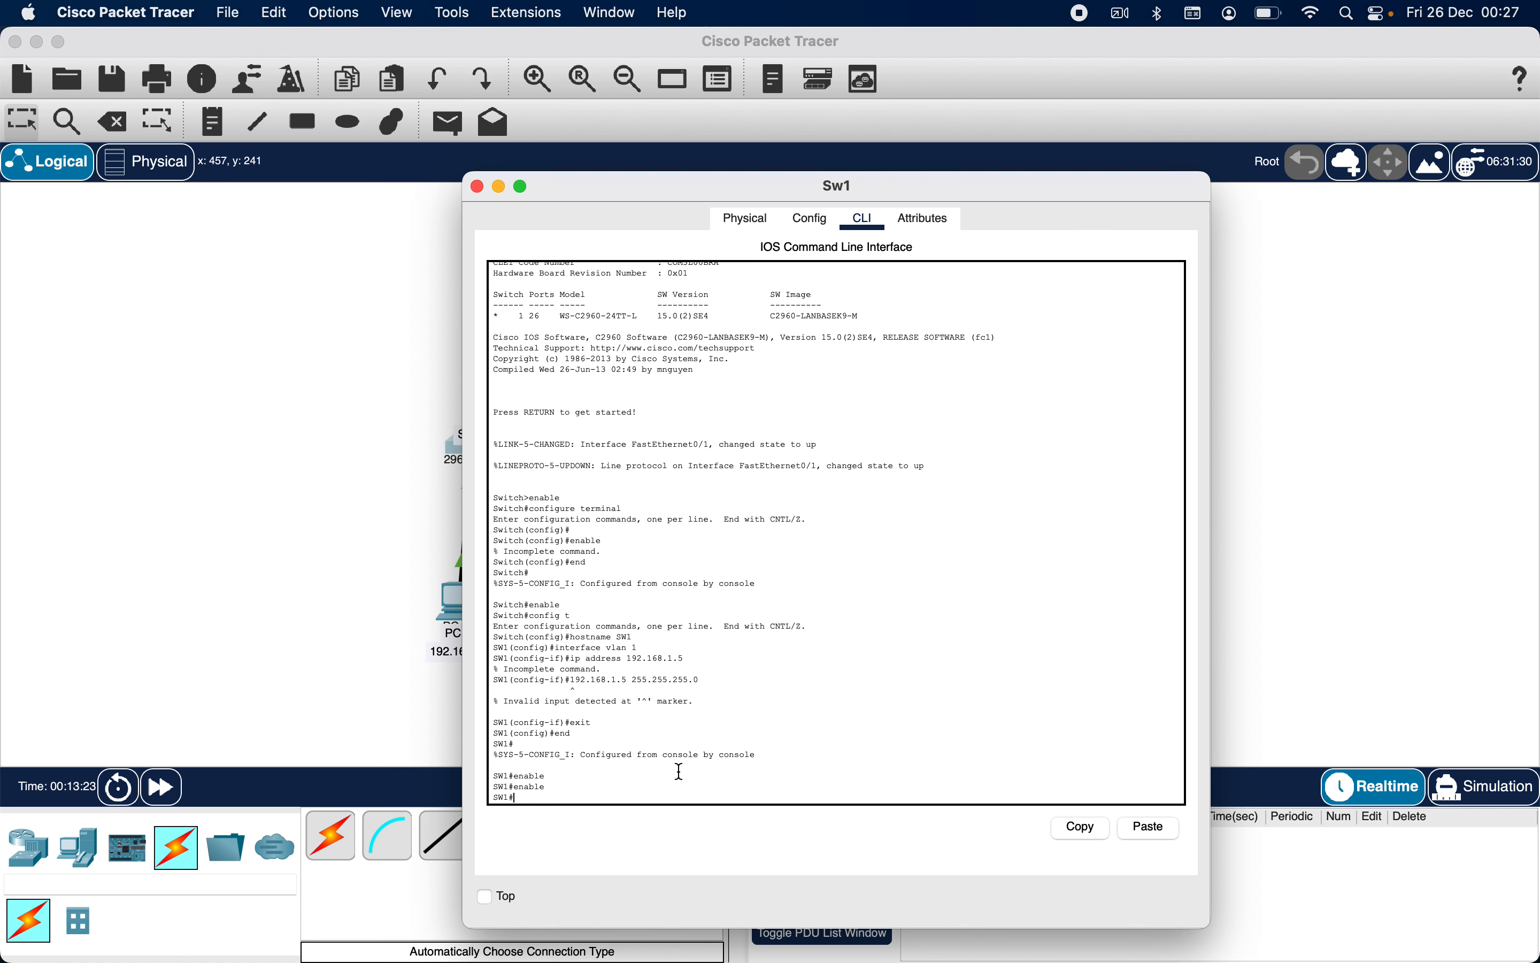
type("config t")
key("Return")
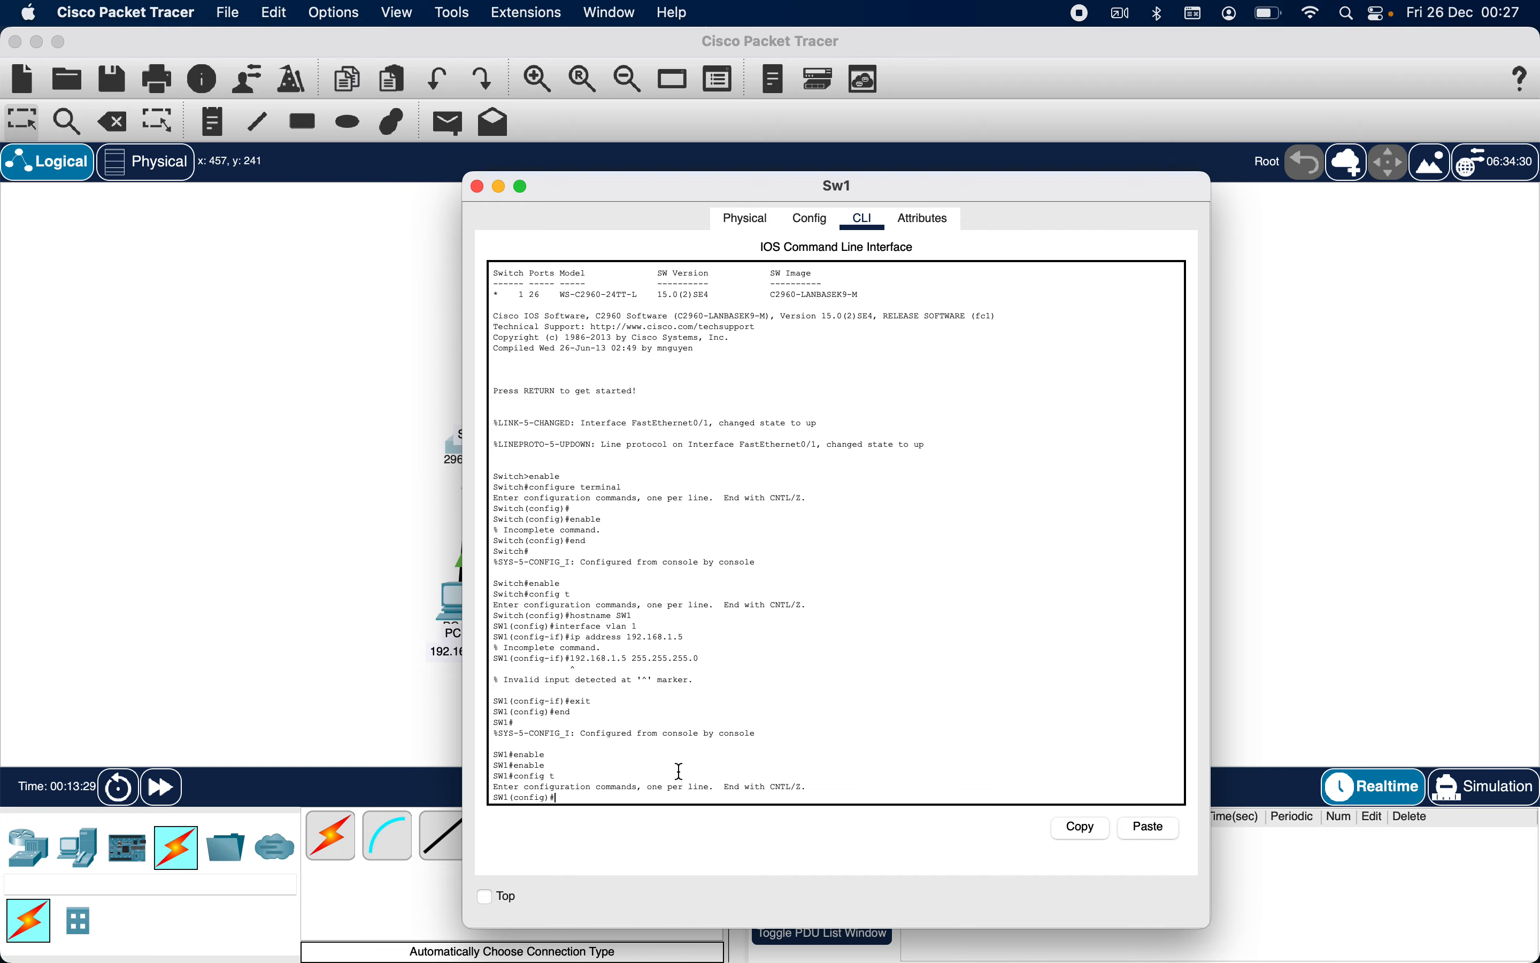
type("interface")
type(" vlan")
type("1")
key("Return")
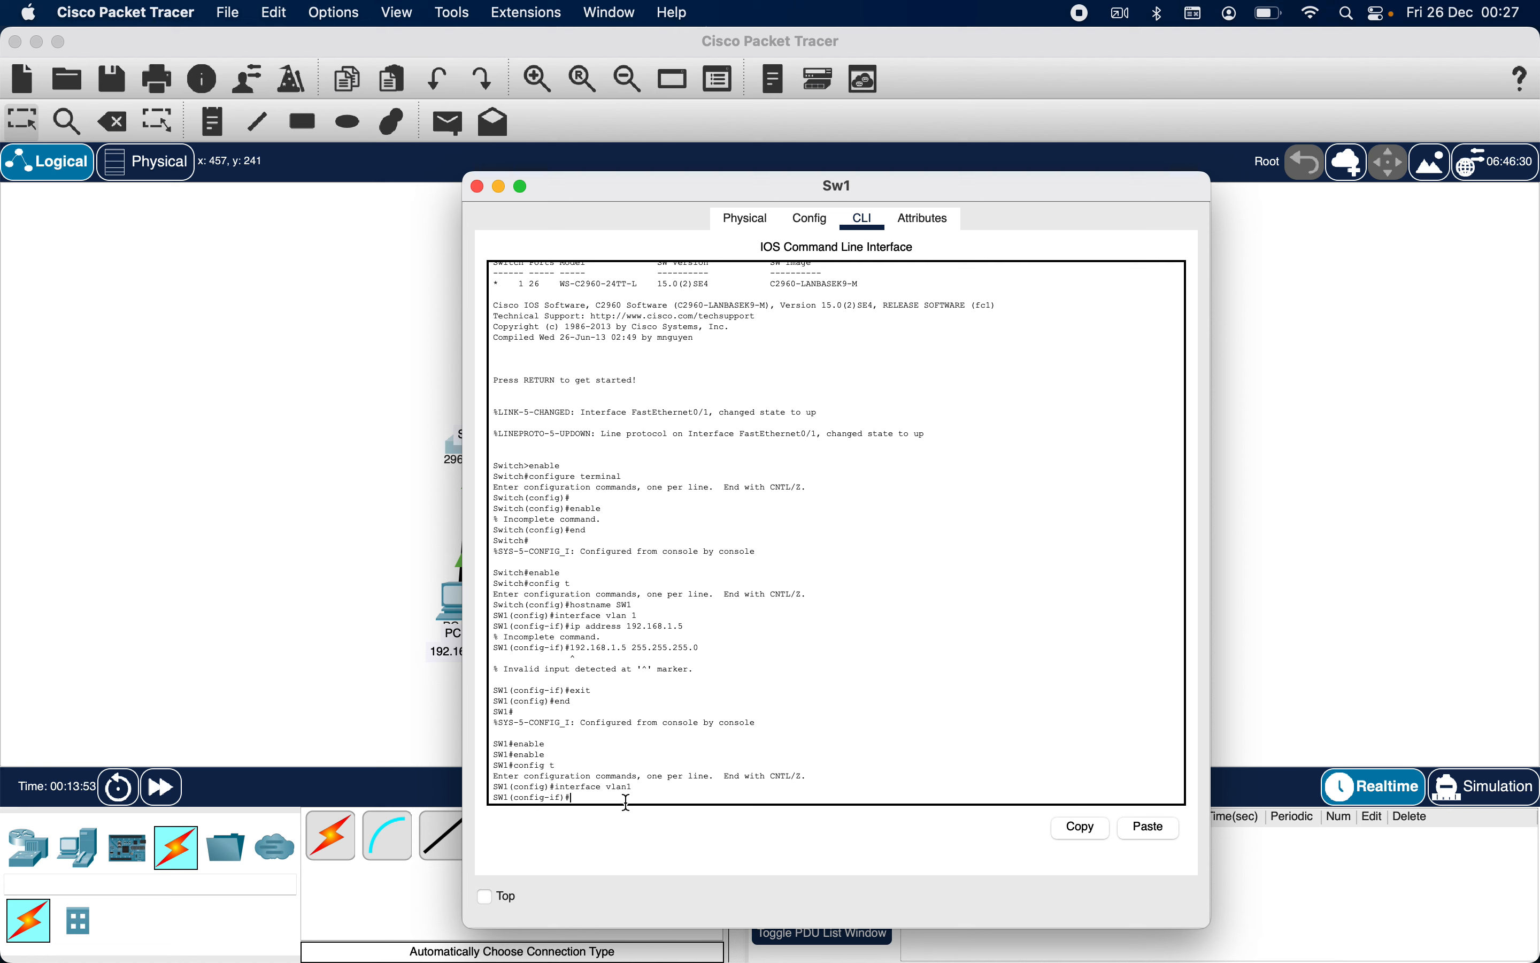
Assign IP address 192.168.1.3 with mask 255.255.255.0 to SW1's VLAN 1 interface and enable it with no sh
type("ip address 192.168.1.3 2")
type("55.255.255.0")
key("Return")
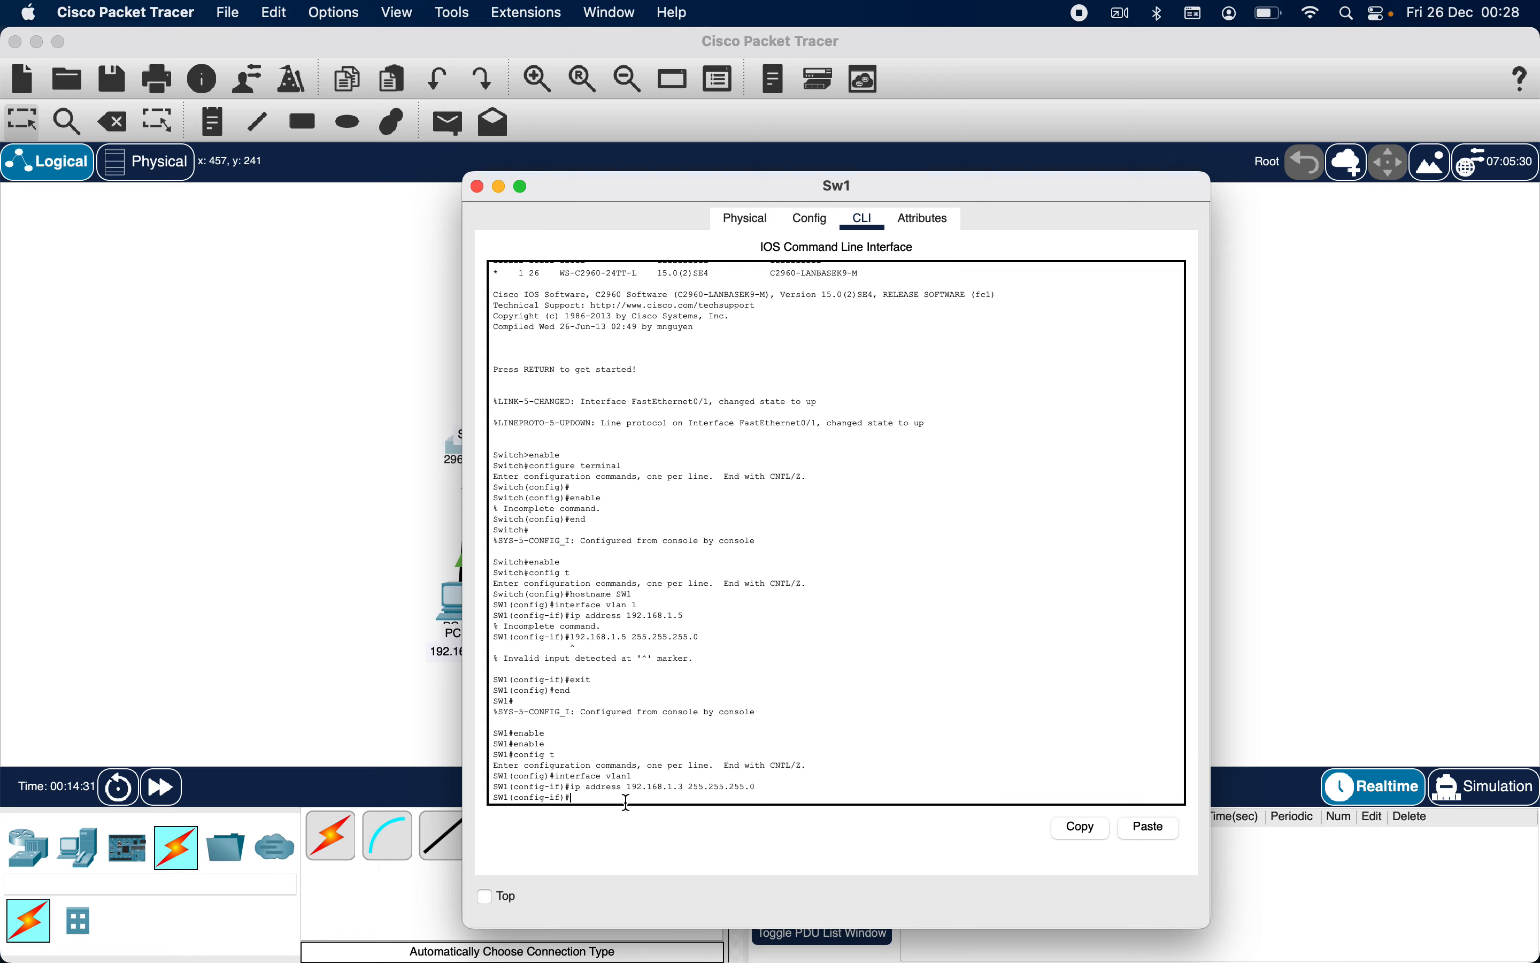
type("en")
key("BackSpace")
type("no sh")
key("Return")
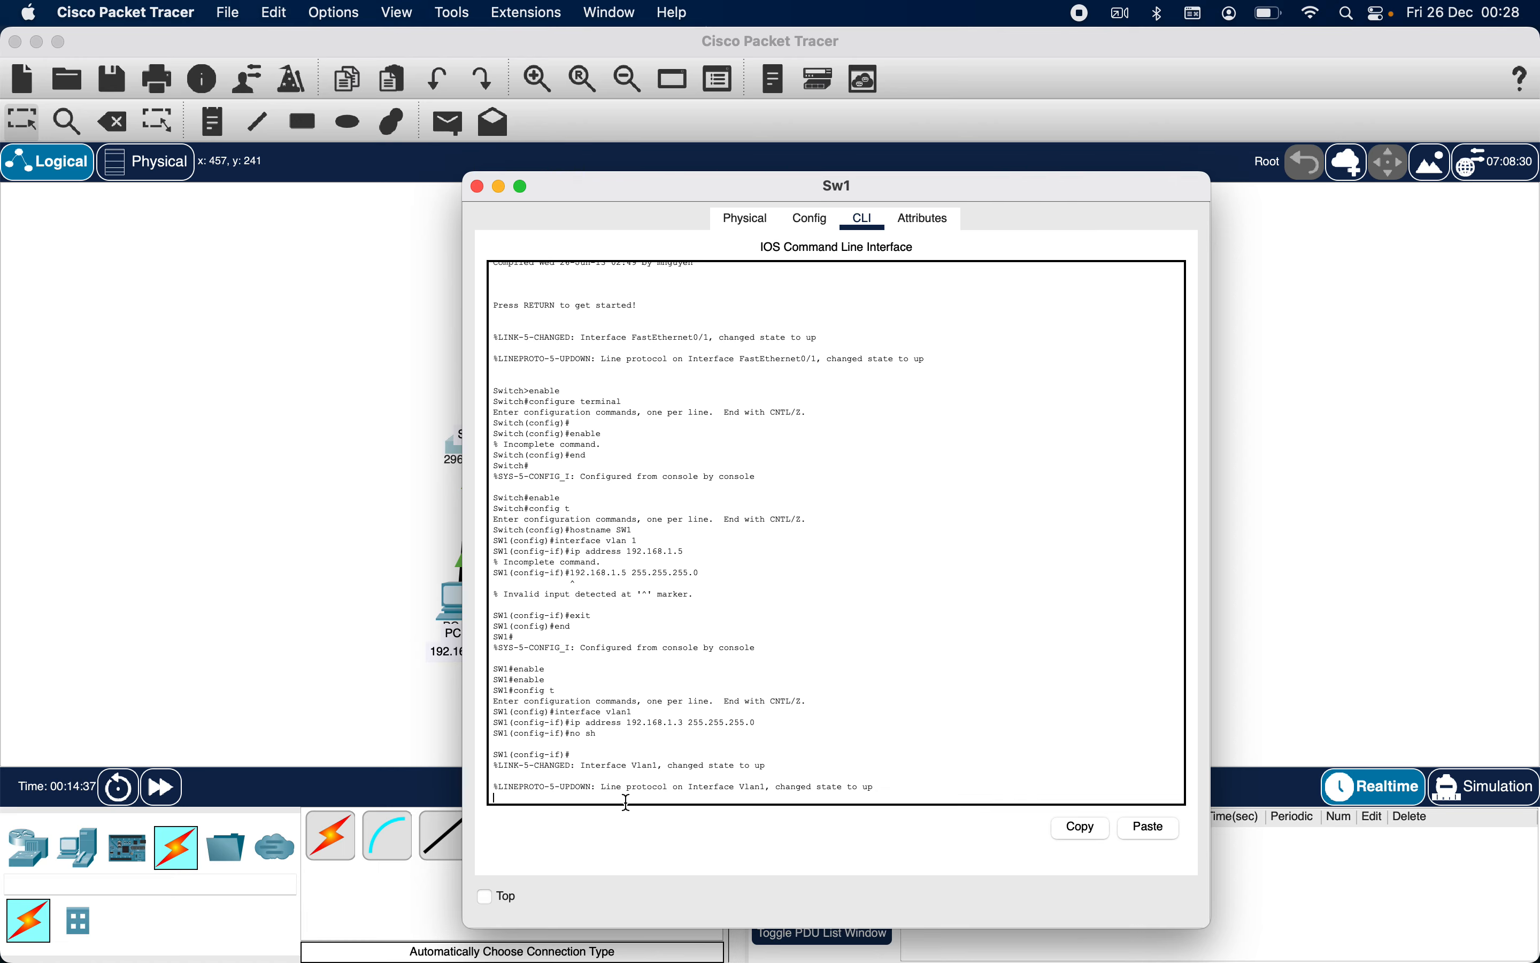
key("Return")
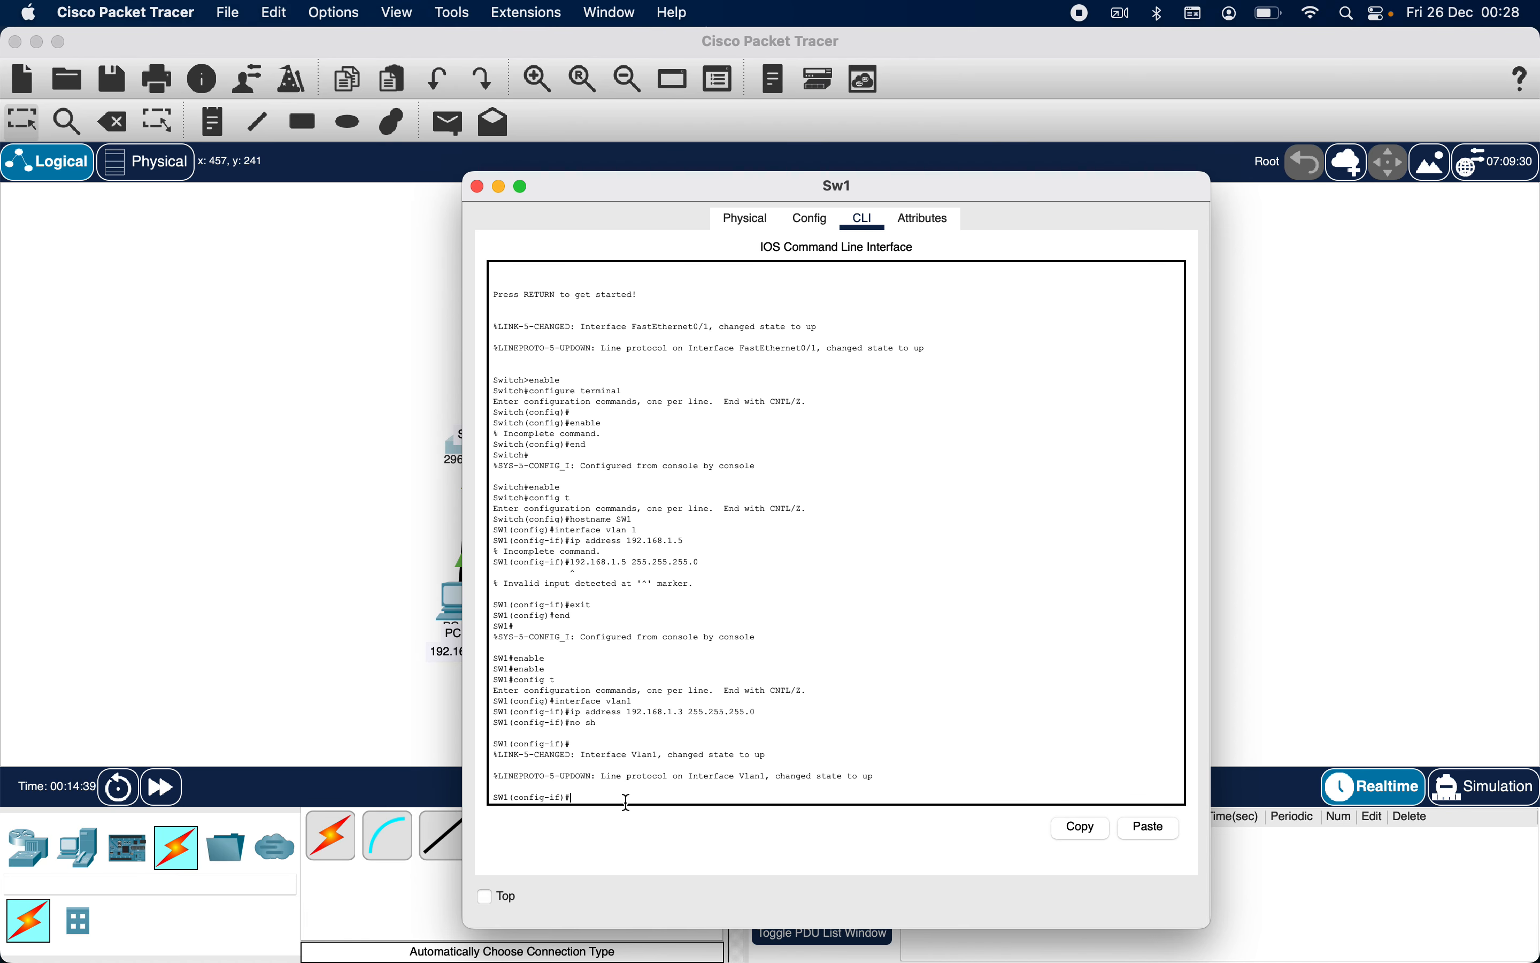
Exit SW1's interface configuration mode and close the Sw1 device window
type("exit")
key("Return")
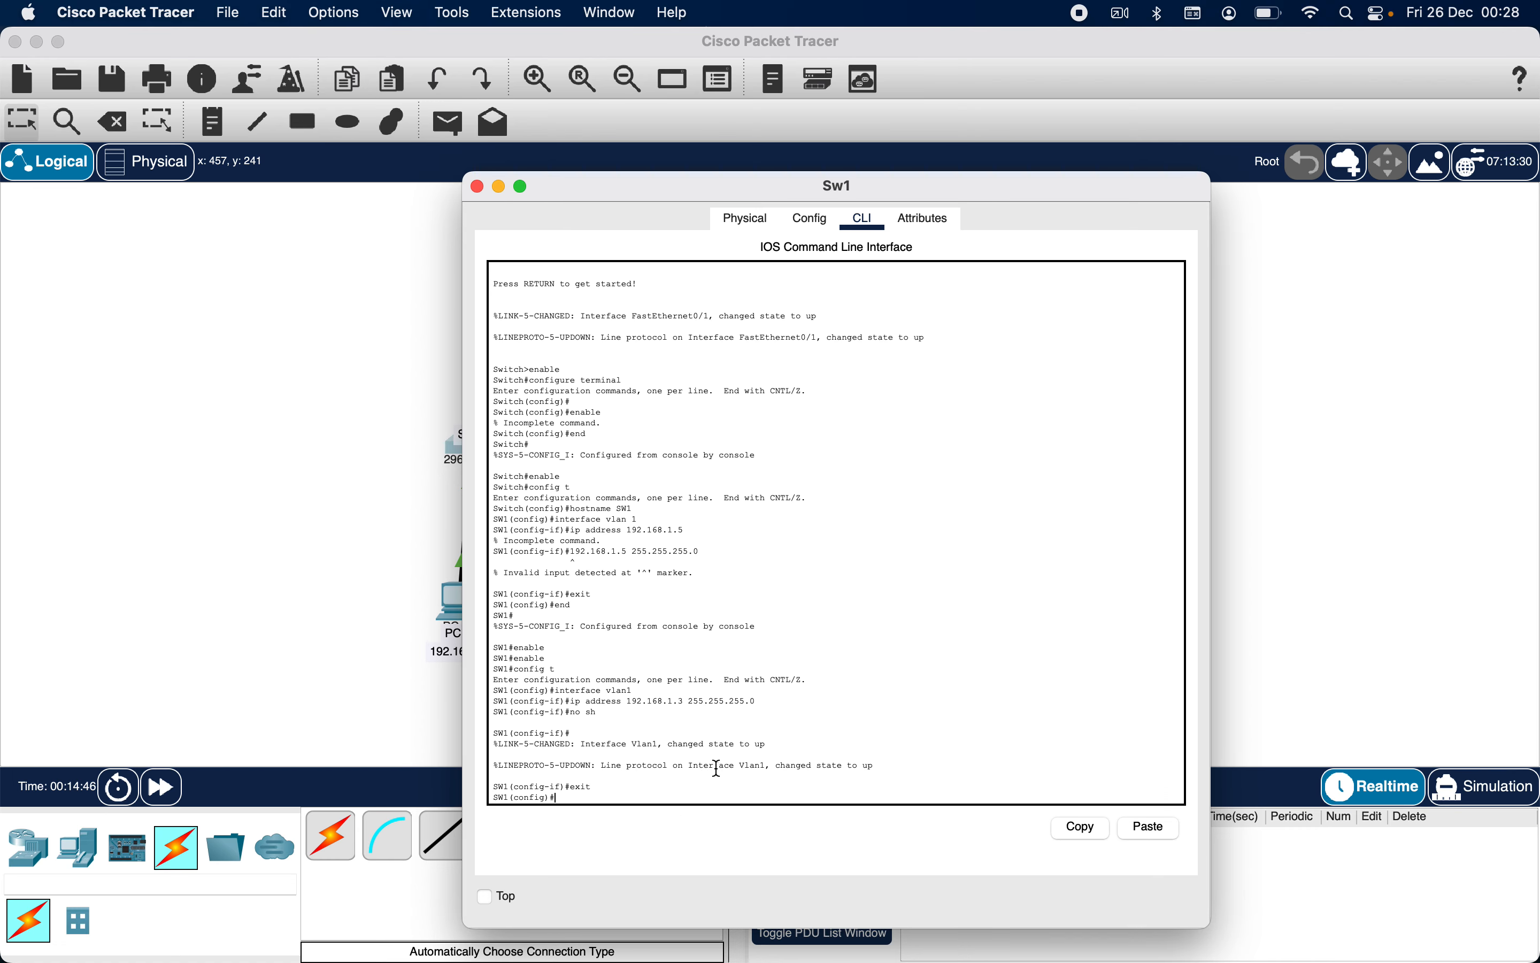
scroll(617, 792, "down", 1)
scroll(617, 792, "down", 1)
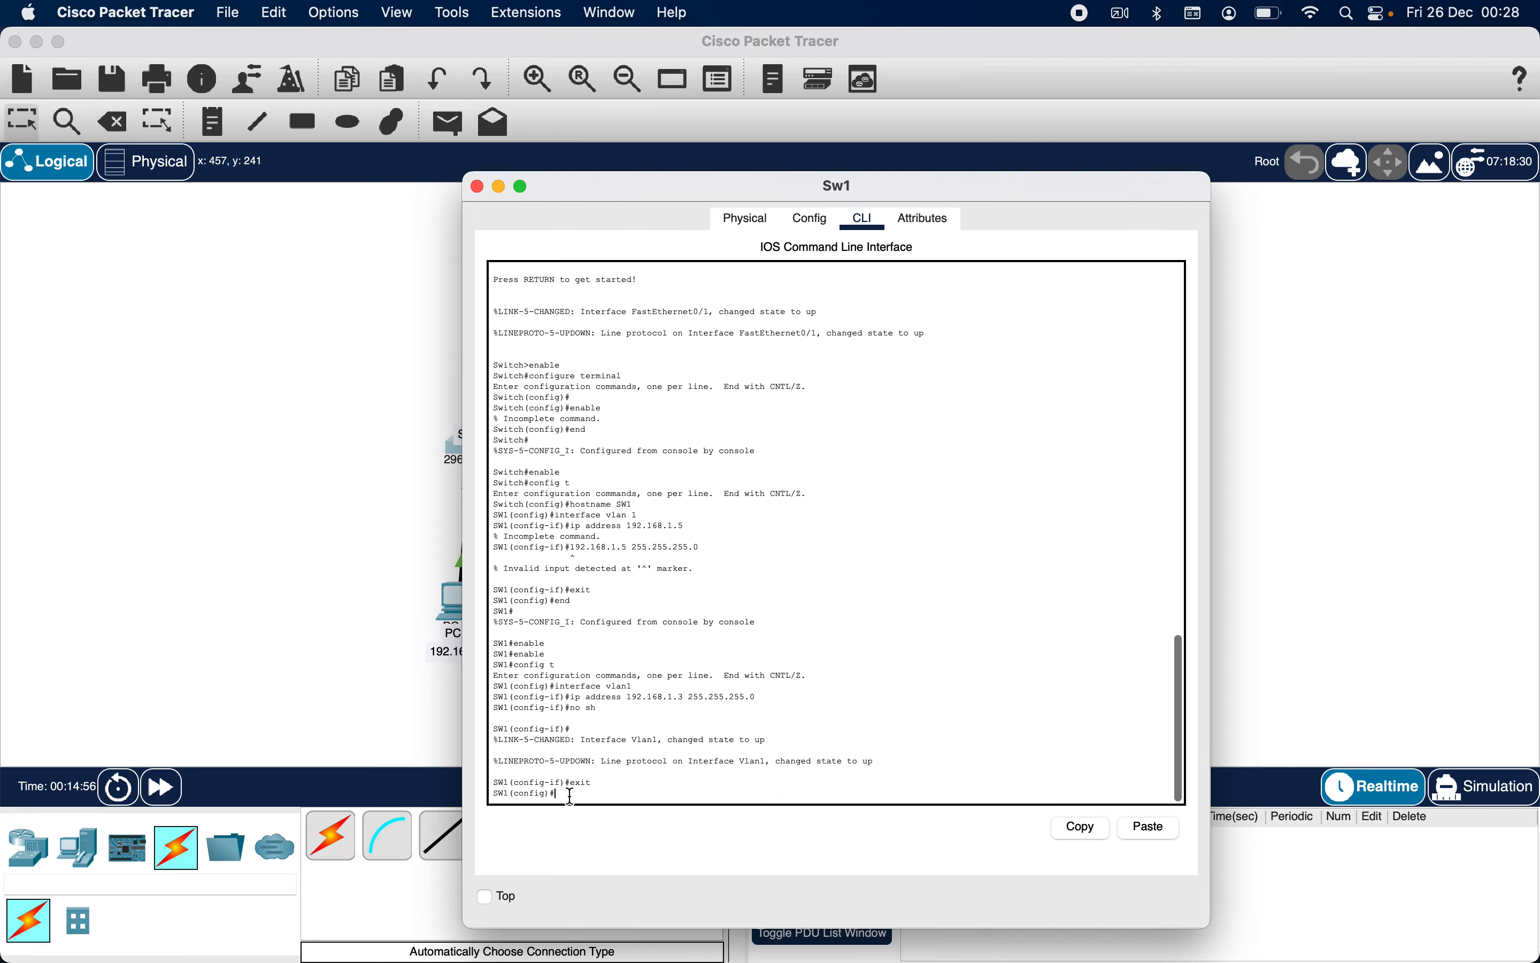
left_click(478, 186)
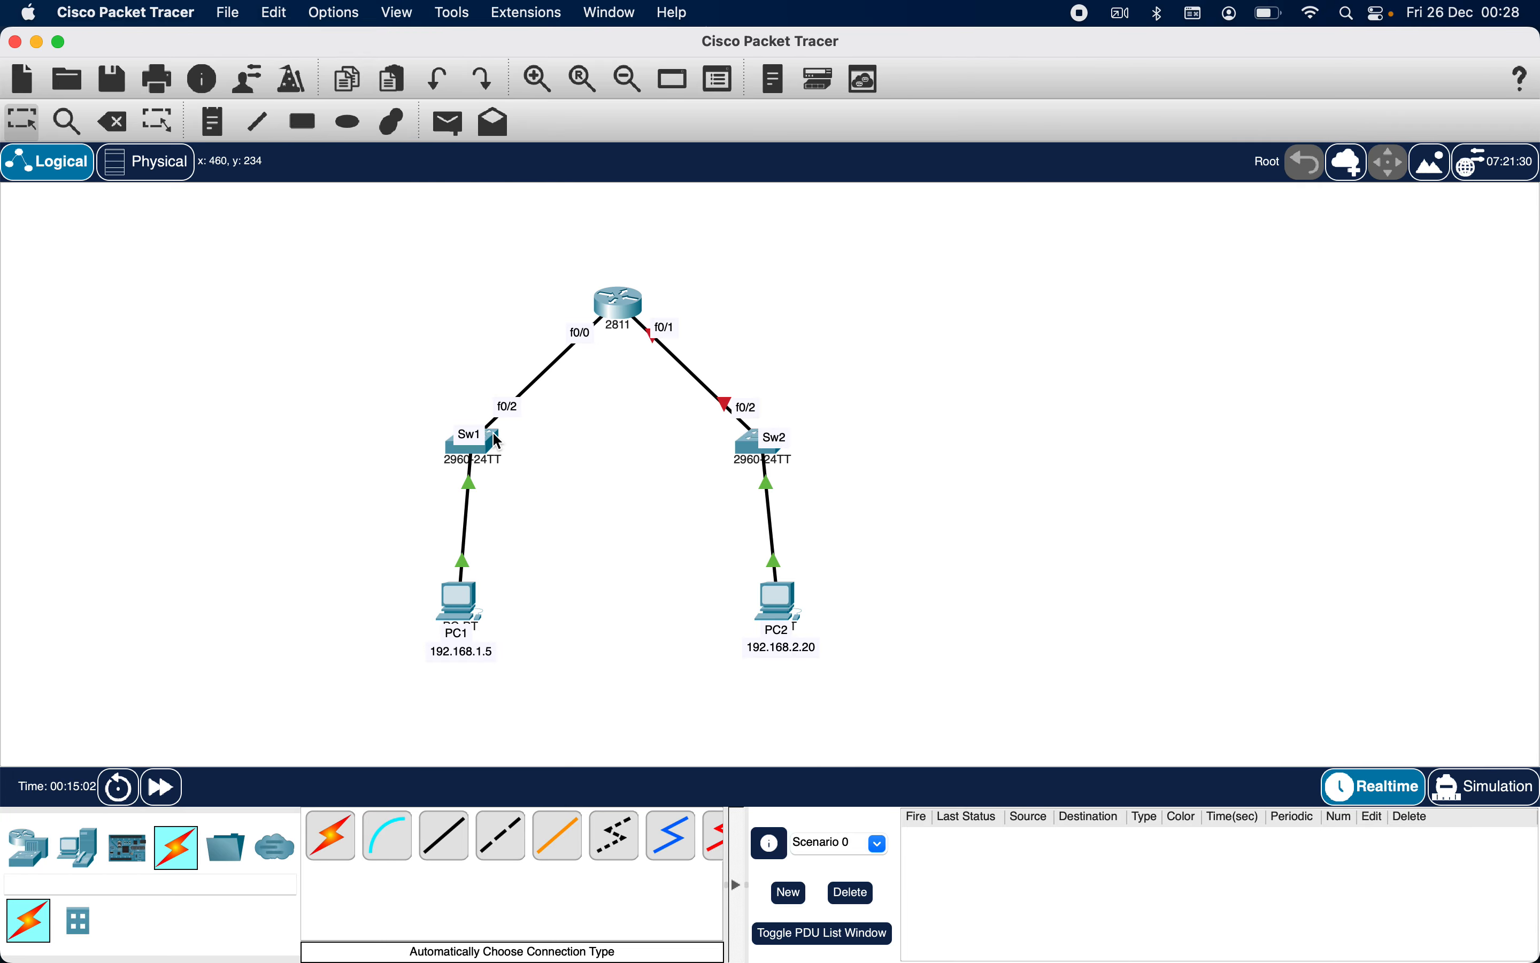
Open Sw2's command line interface and enter global configuration mode with enable and config t
mouse_move(499, 441)
left_click(753, 450)
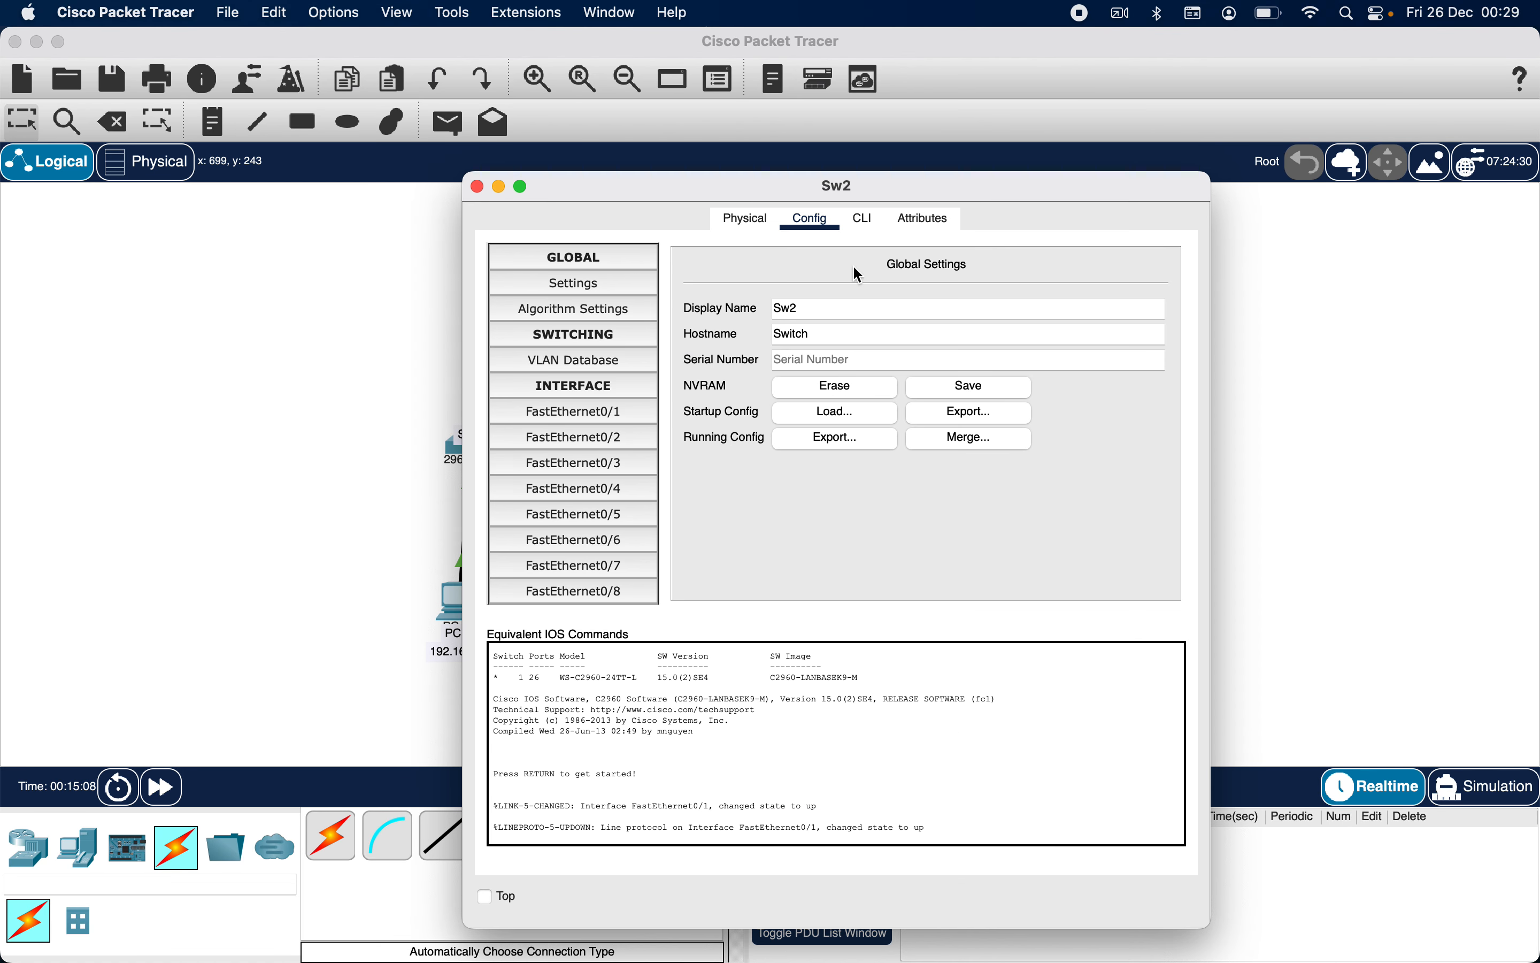
left_click(863, 219)
key("Return")
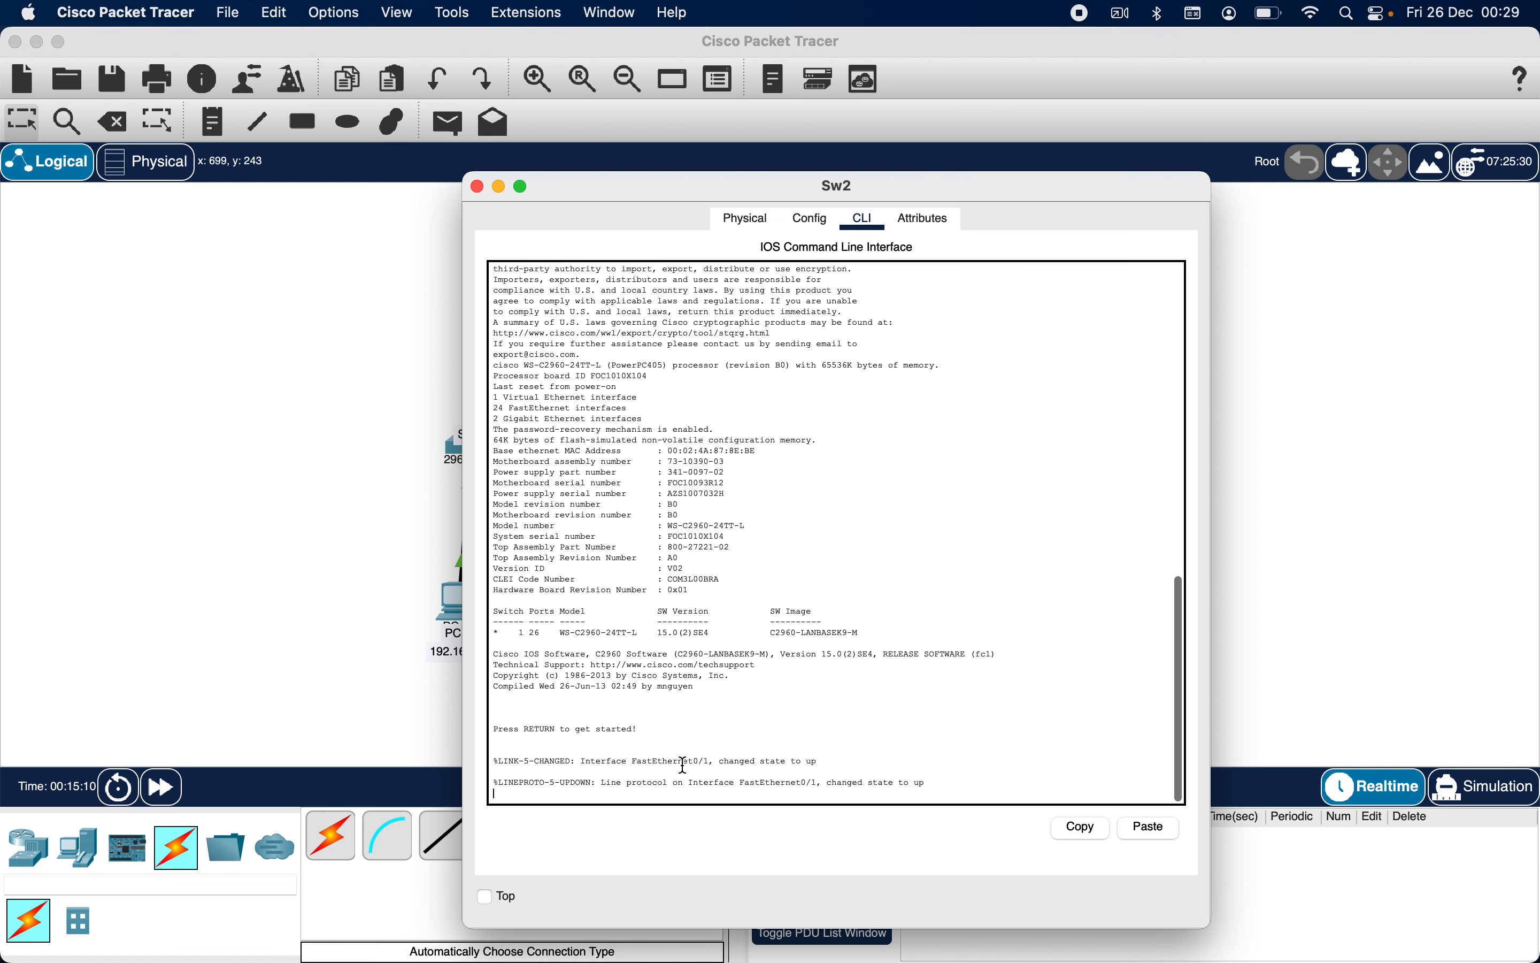
type("enab")
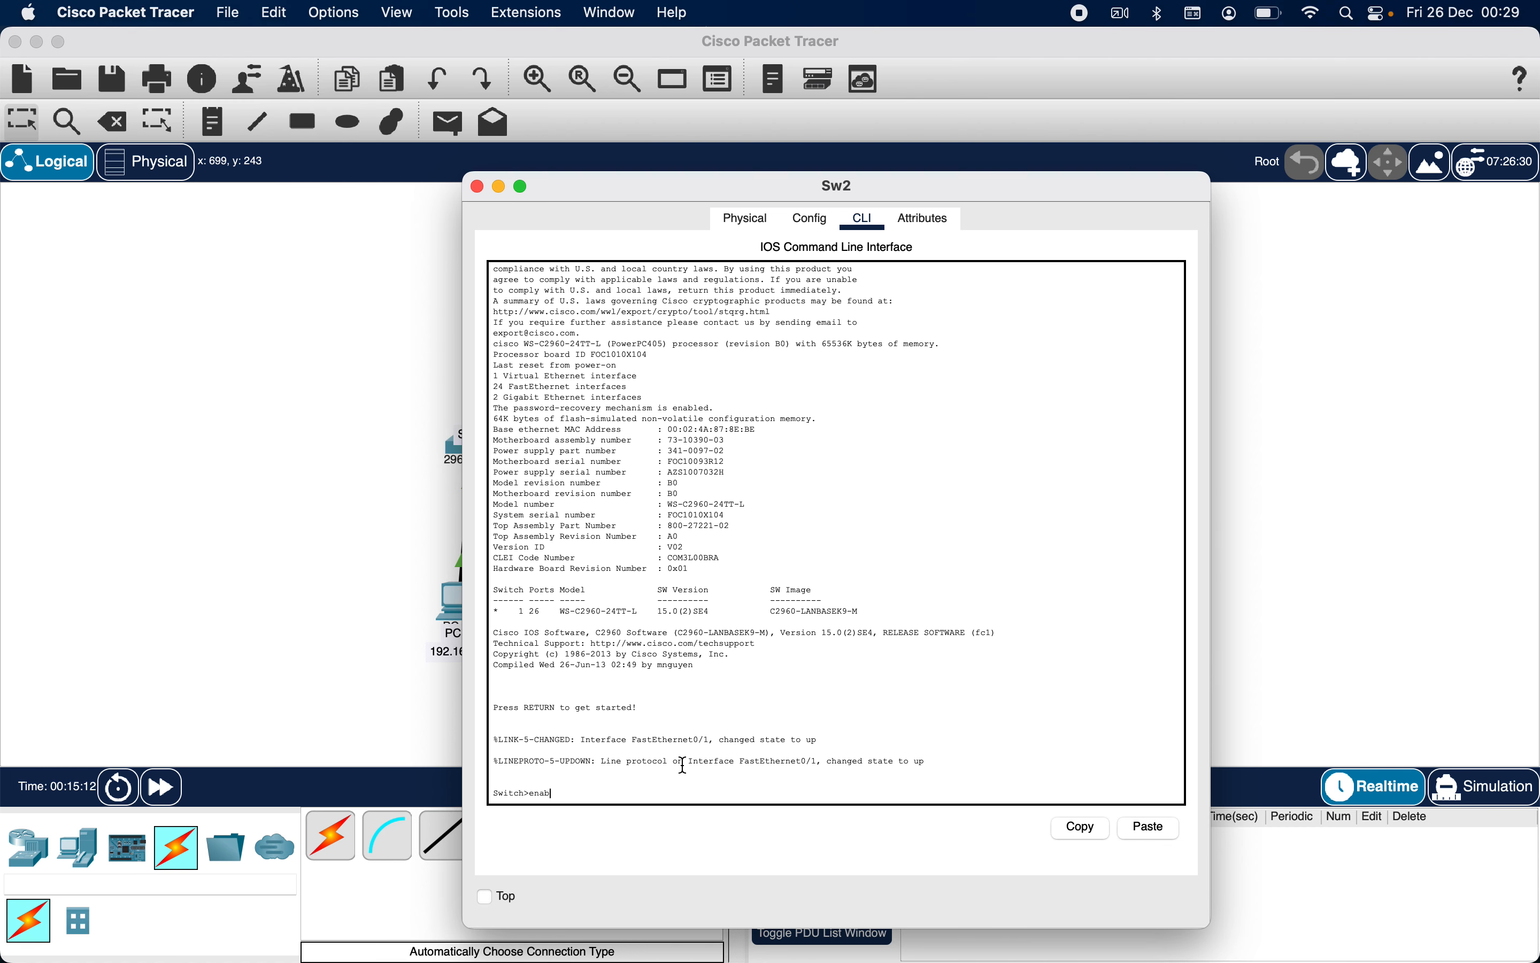
type("le")
key("Return")
type("con")
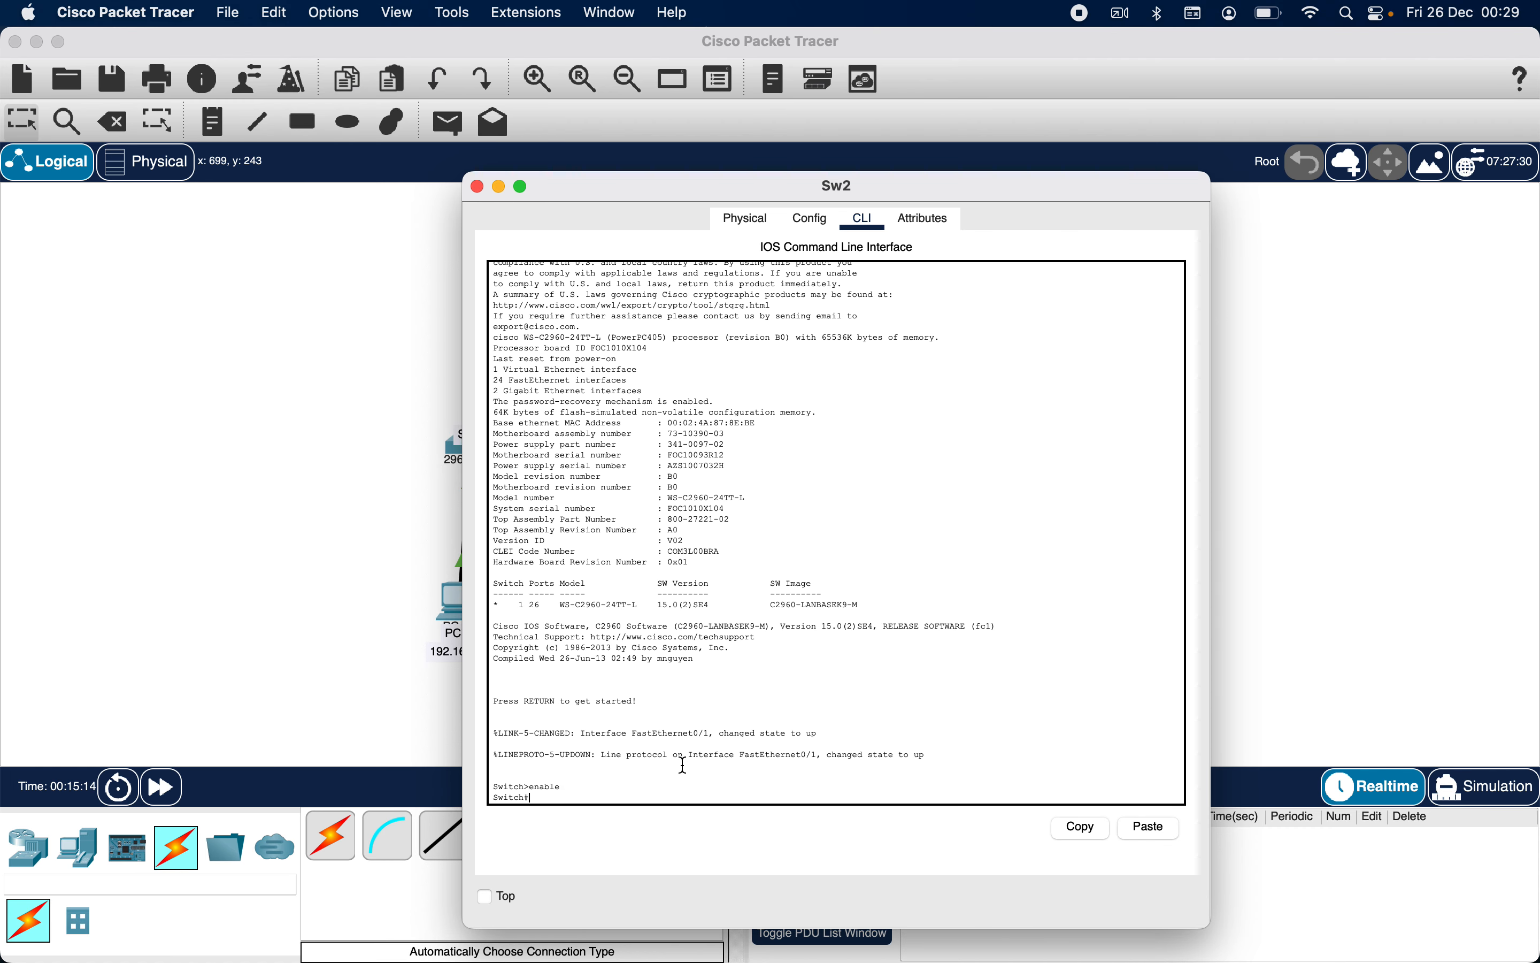
type("fig t")
key("Return")
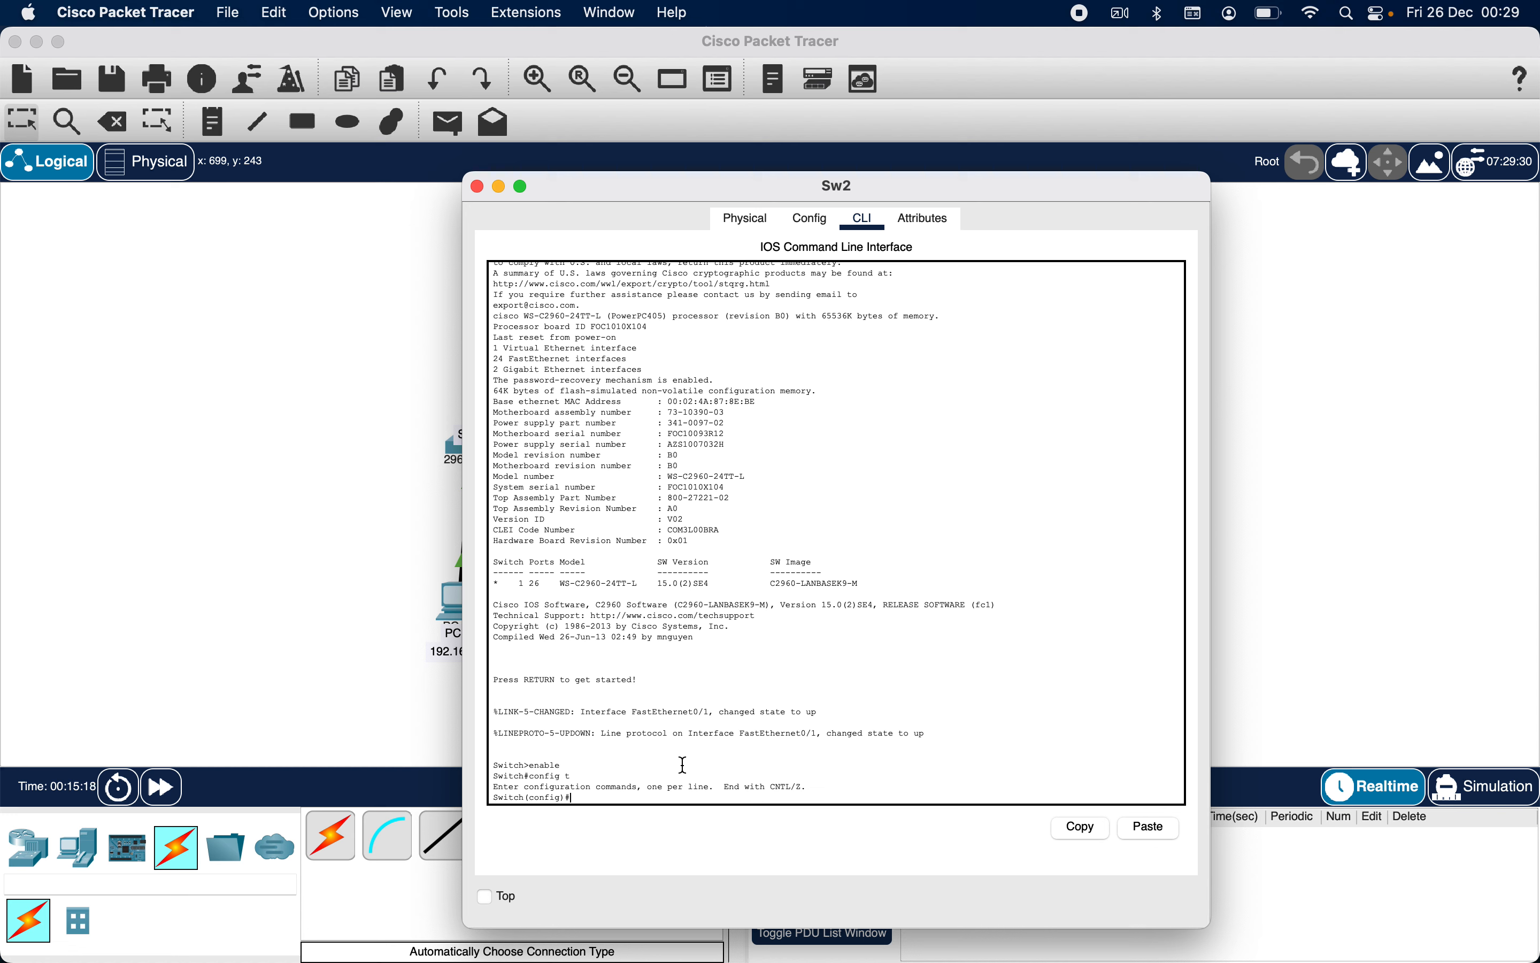
Set the second switch's hostname to Sw2 with the hostname command
type("hostname")
key("Return")
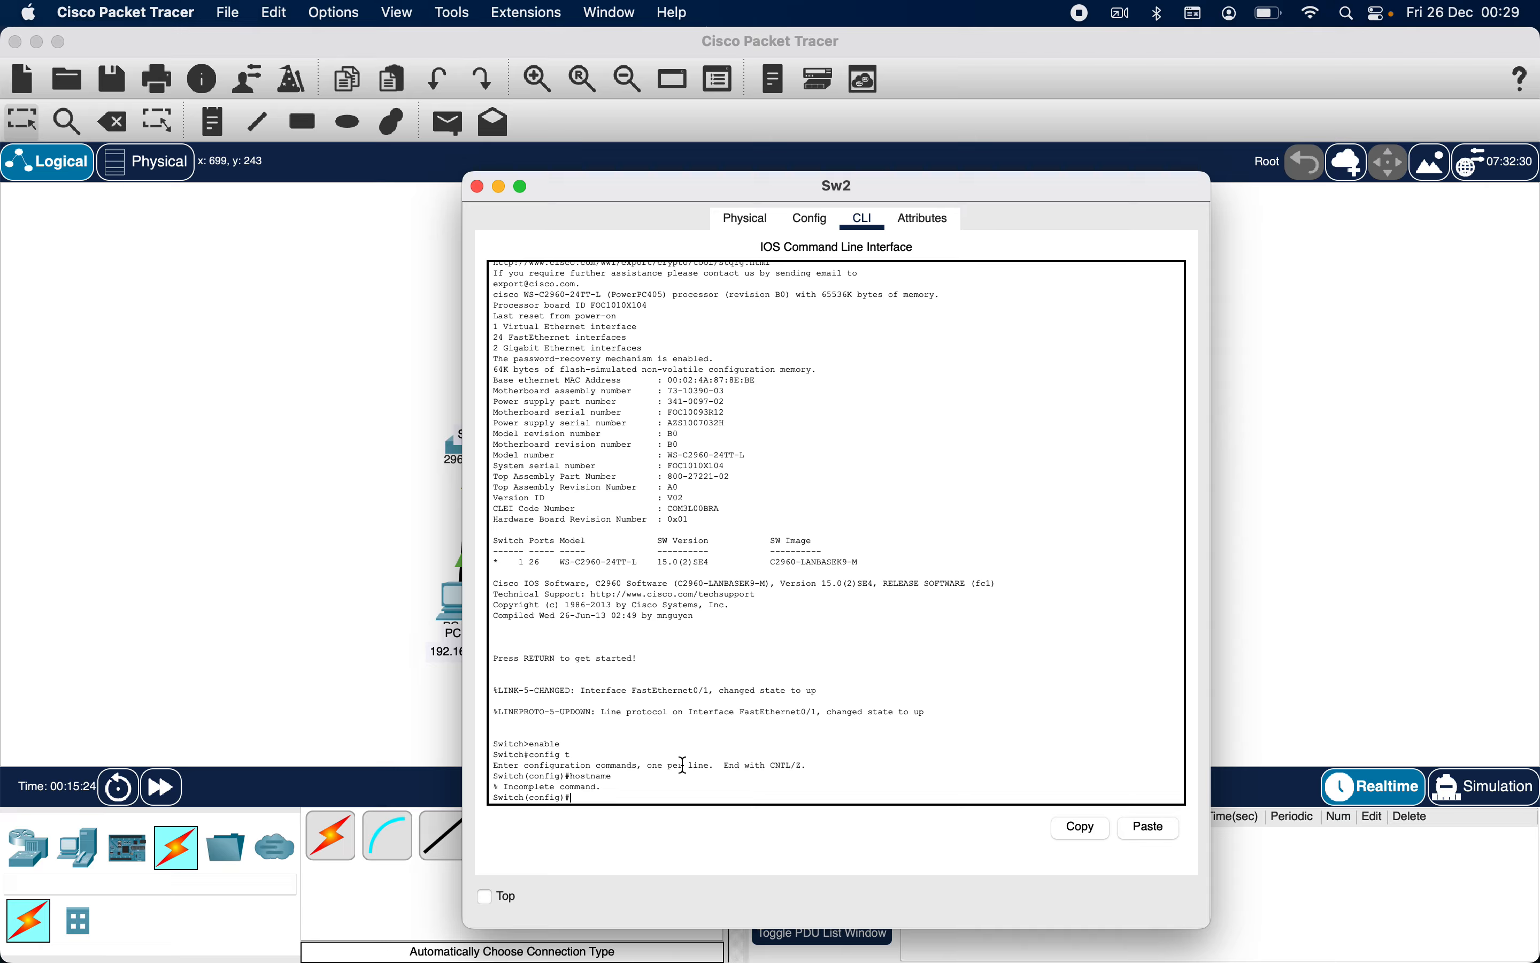
type("hostname")
type("Sw2")
key("Return")
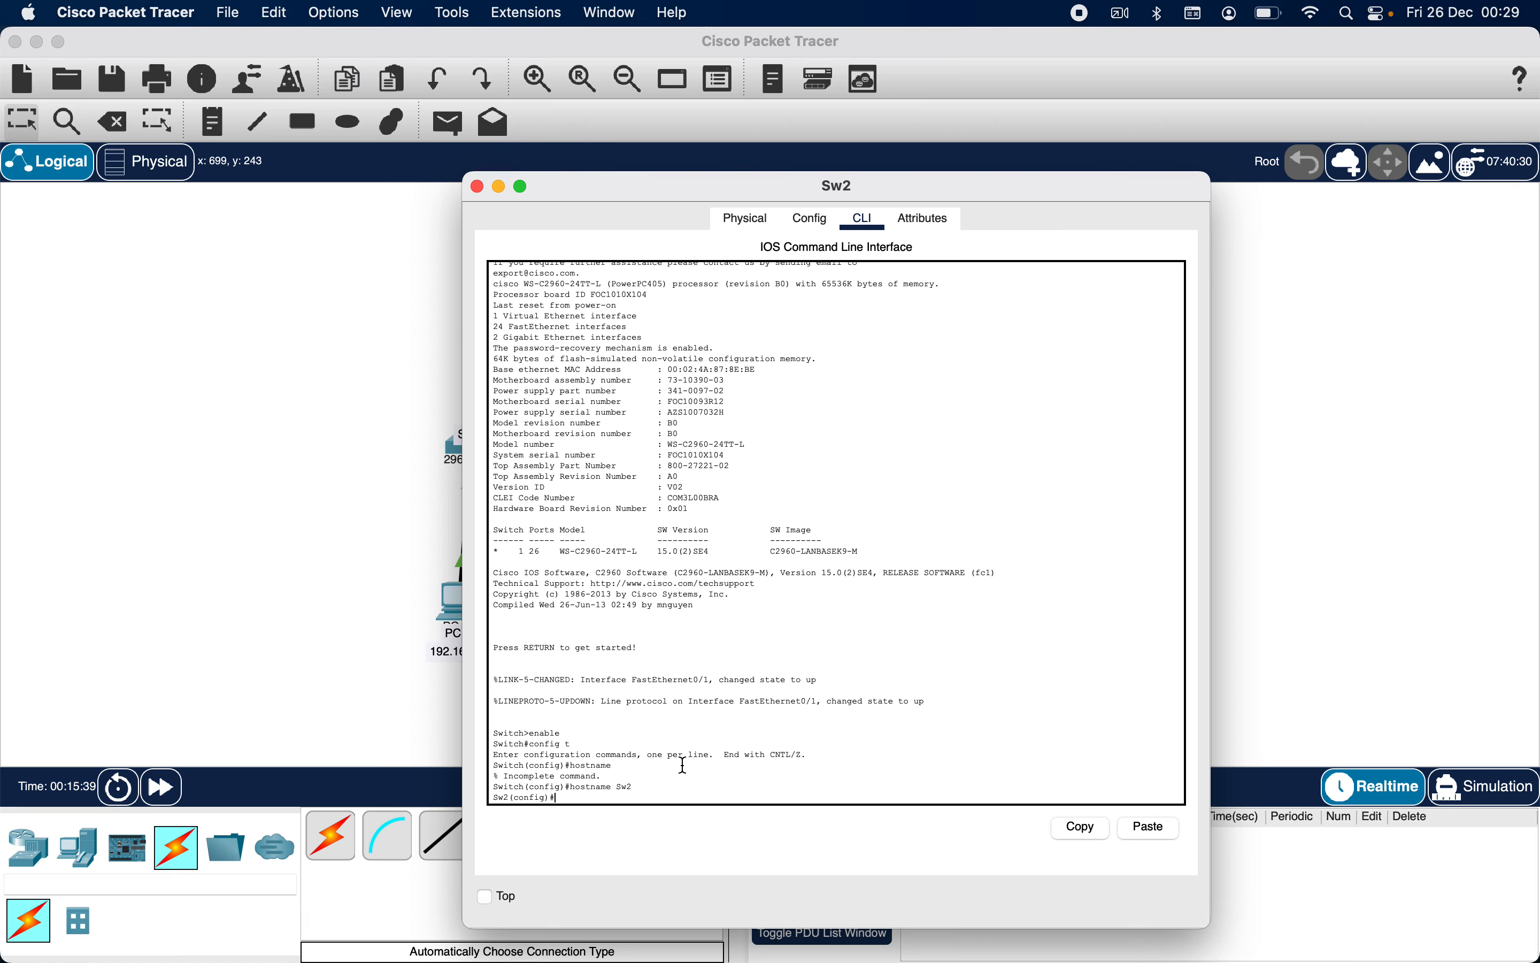
Enter interface vlan1 on Sw2 and assign it IP address 192.168.2.4 with mask 255.255.255.0
type("interface vlan1")
key("Return")
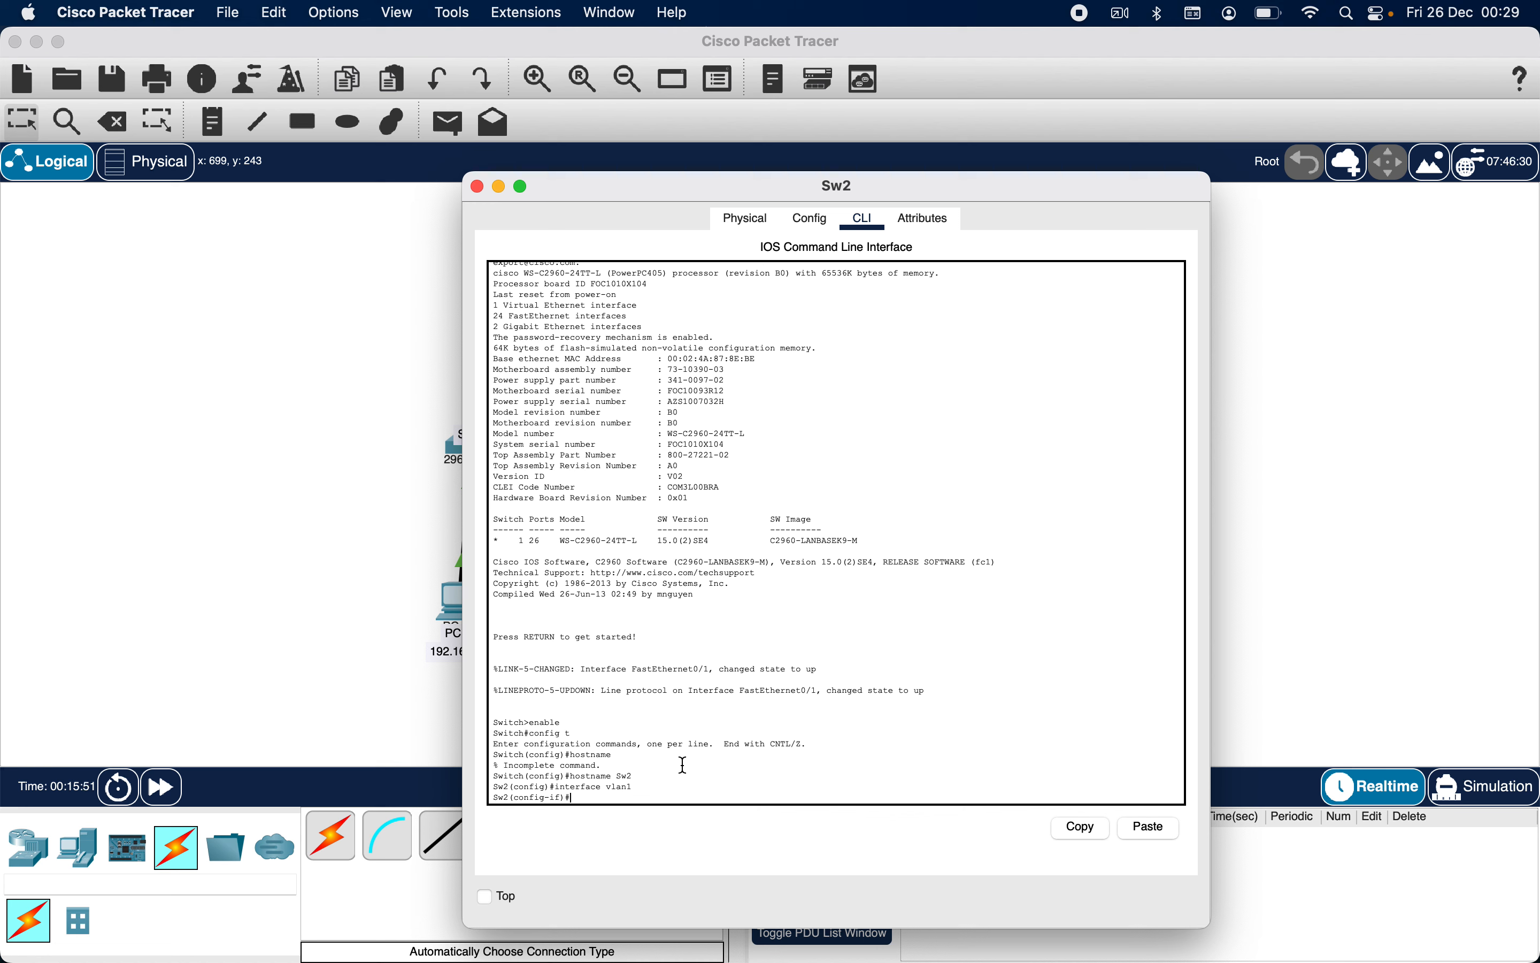
type("192.168.2.4")
key("BackSpace")
key("BackSpace")
key("BackSpace")
key("BackSpace")
type("ip address 192.168")
type(".2.4 255.255.255.0")
key("Return")
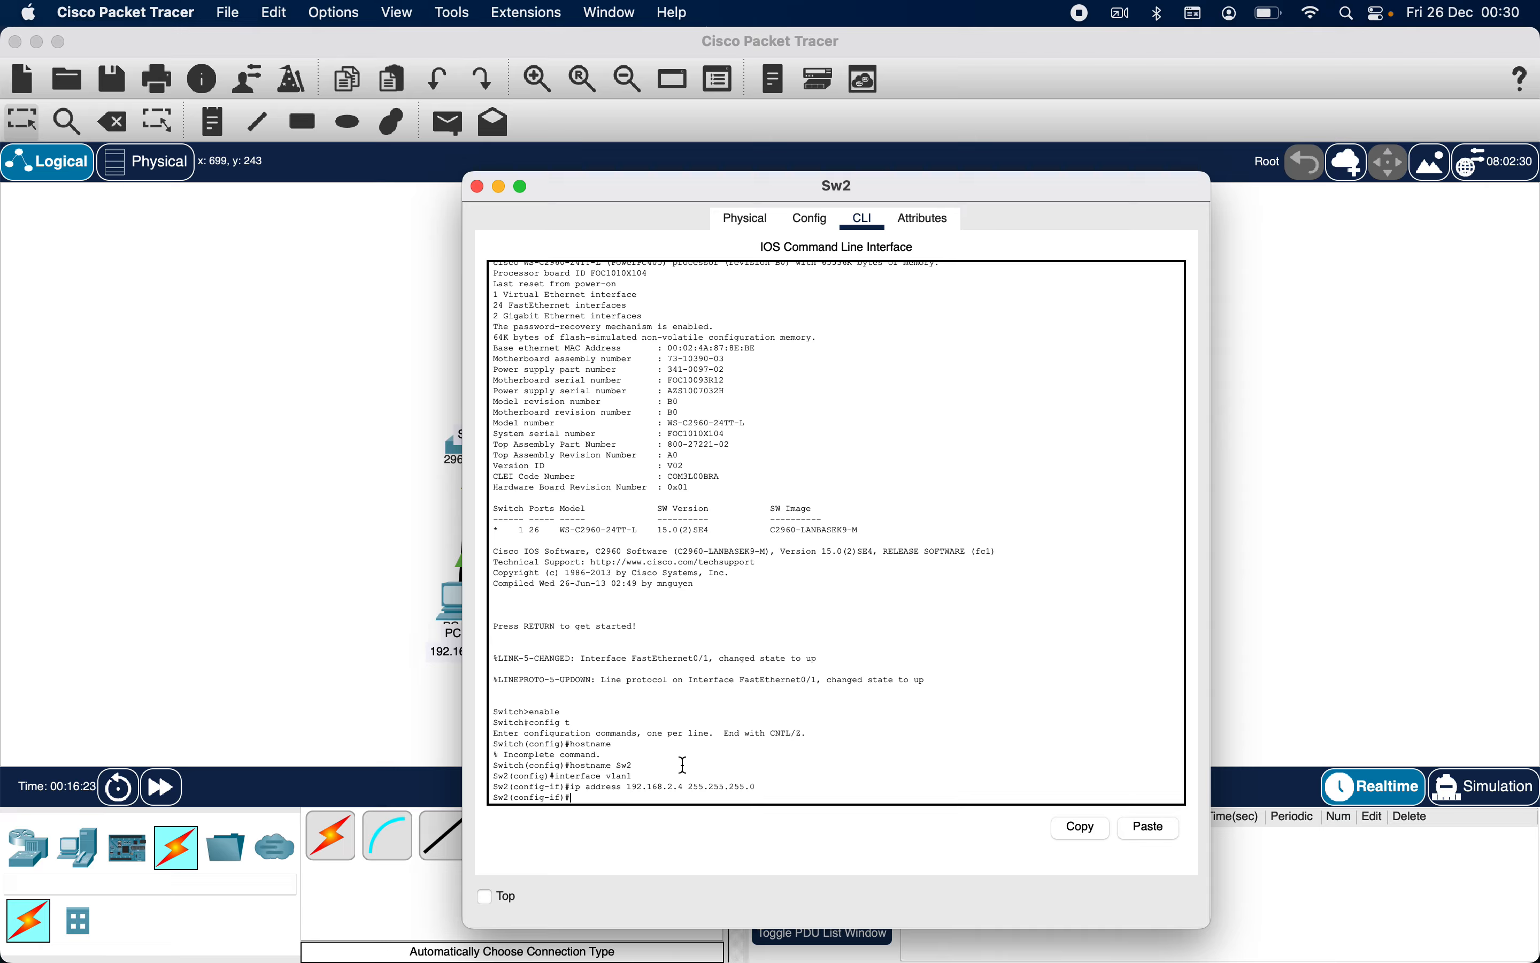
Enable Sw2's VLAN 1 interface with no sh, exit interface configuration mode, and close the device window
type("no sh")
key("Return")
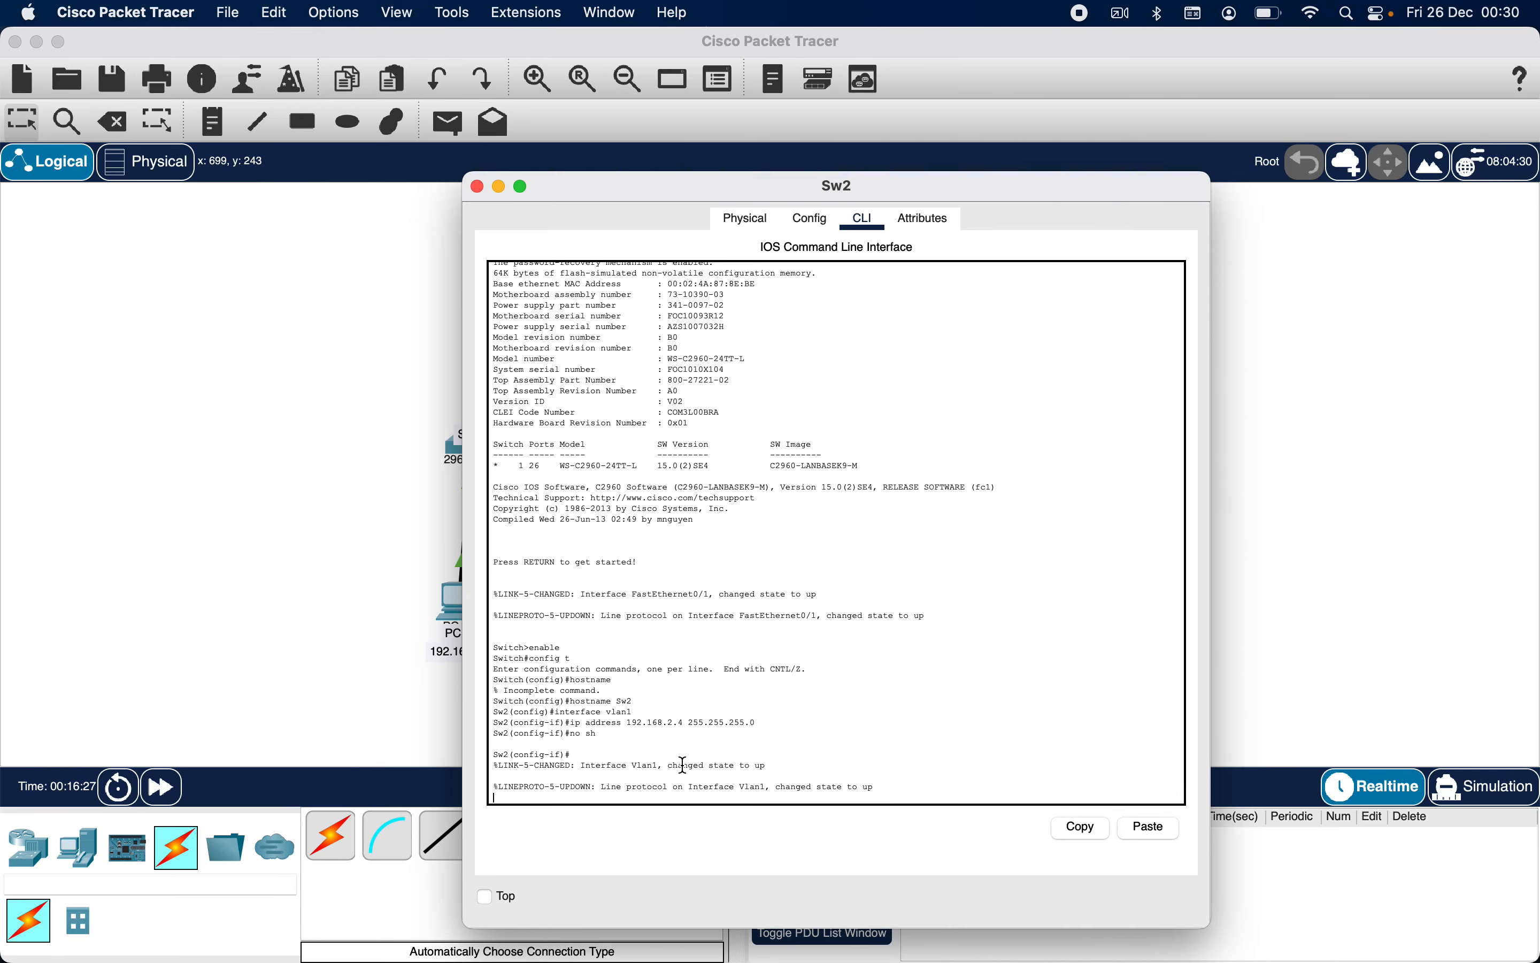
key("Return")
type("exit")
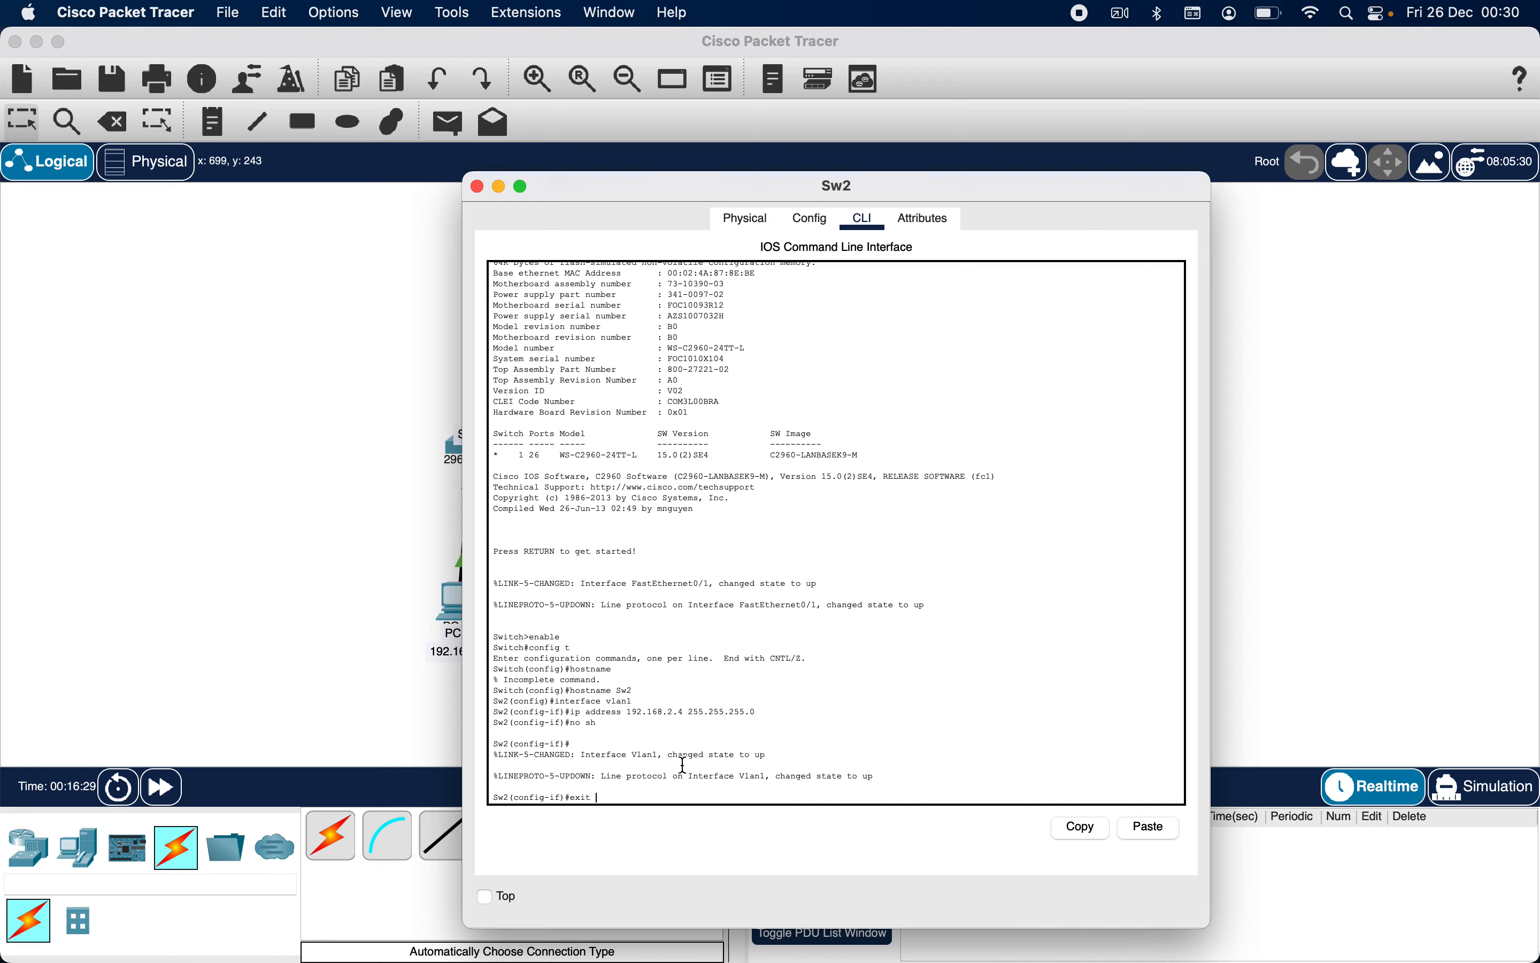
key("Return")
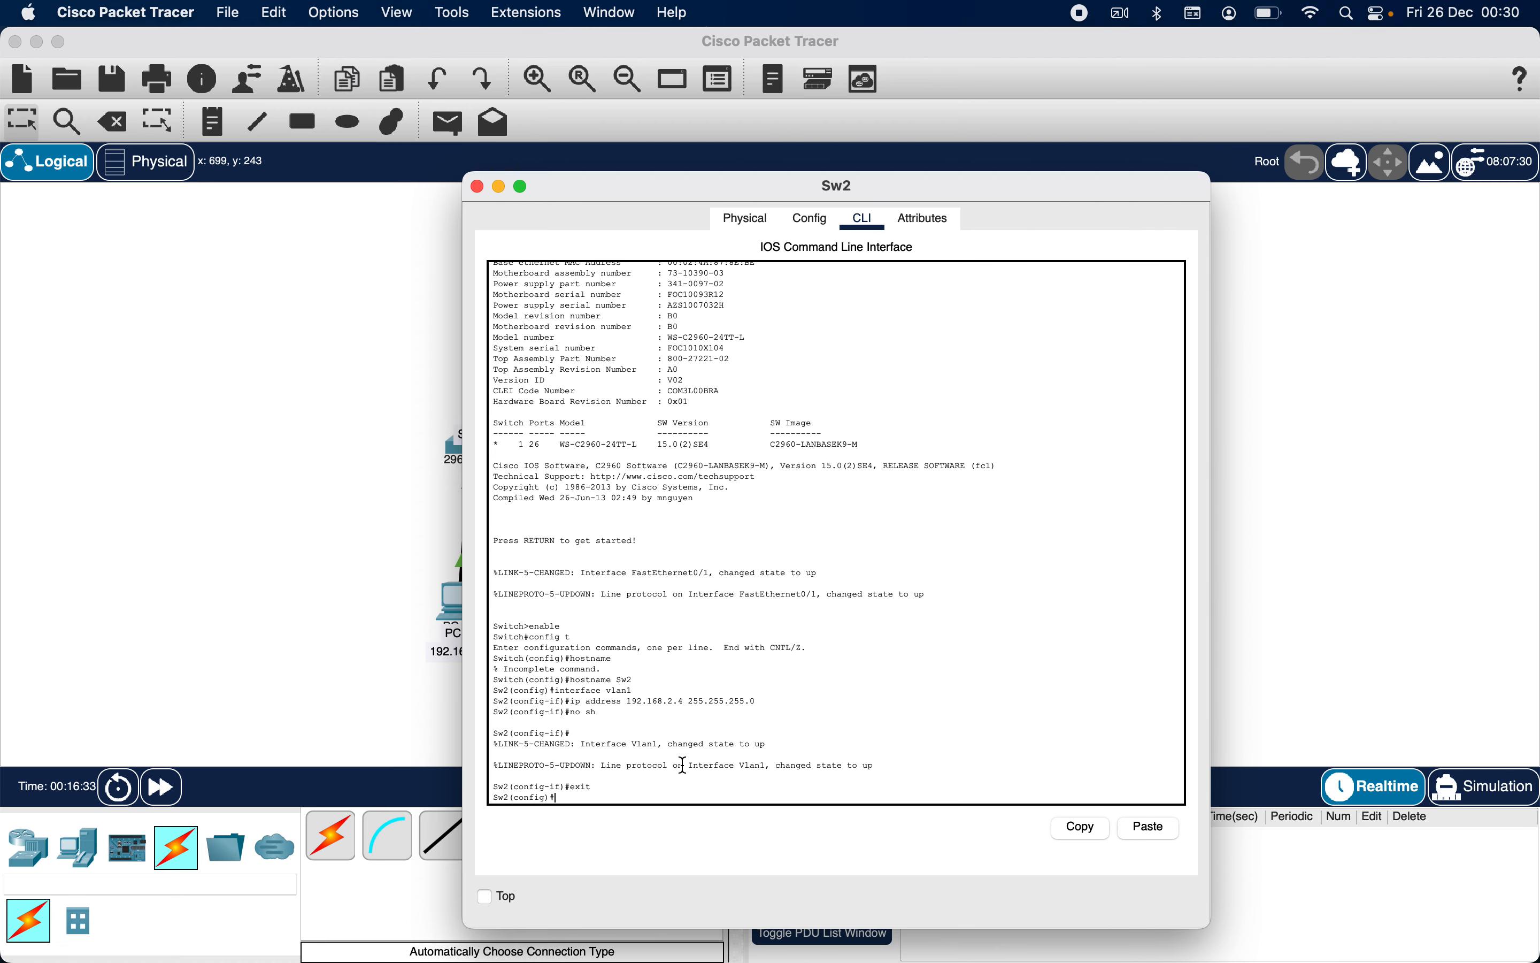
scroll(682, 764, "down", 1)
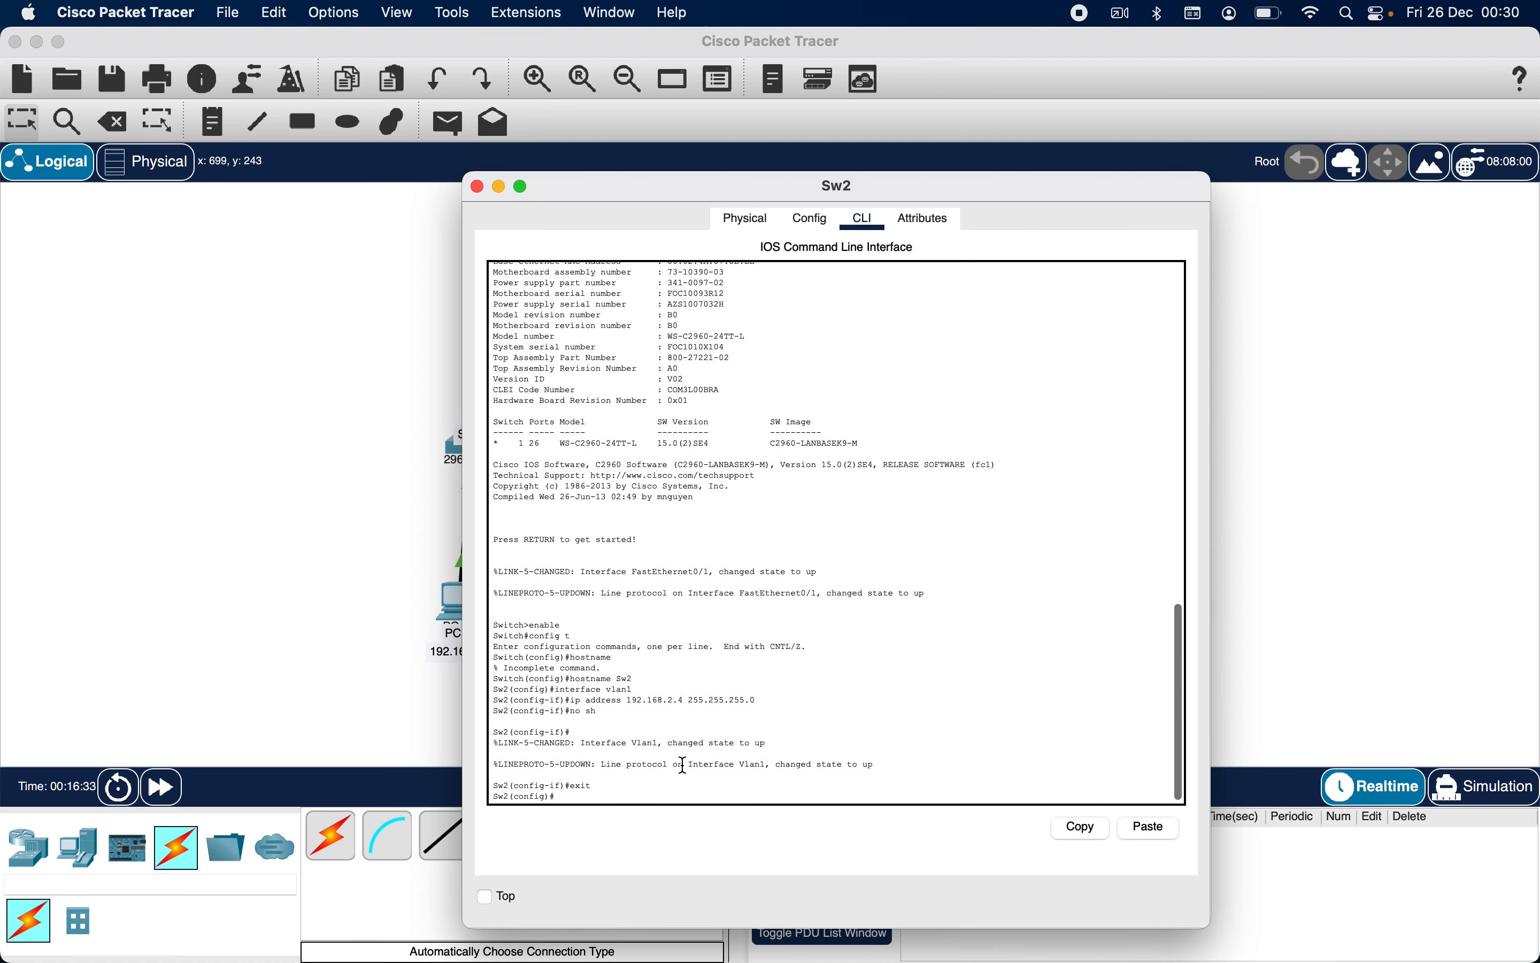
left_click(477, 187)
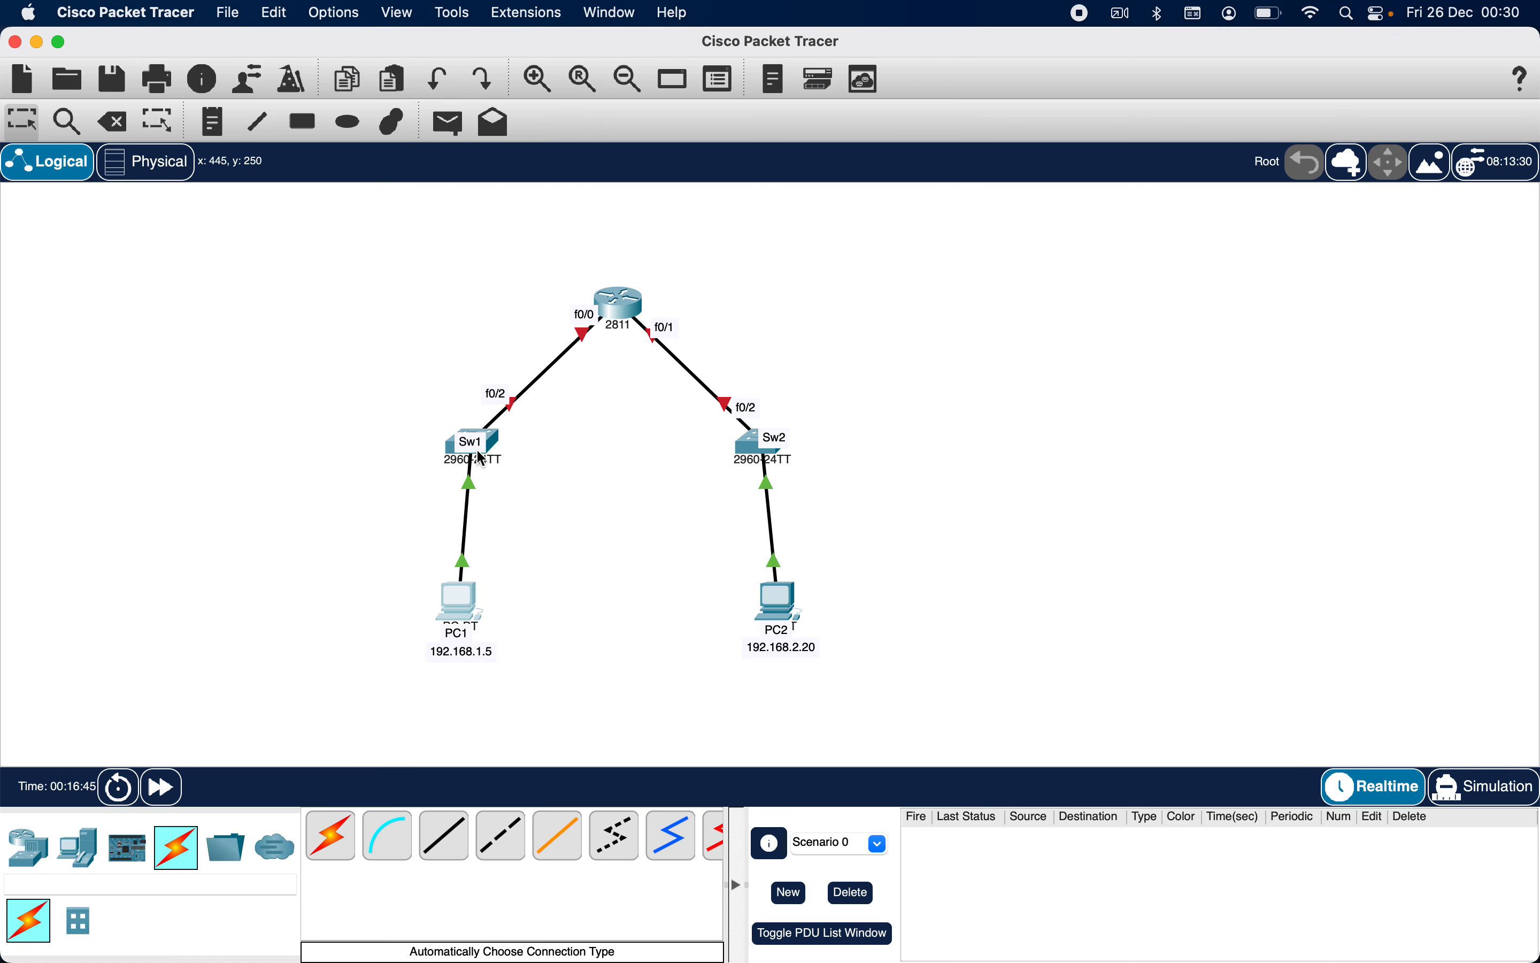
Examine Sw2's physical view, global settings and the port settings of FastEthernet0/1 through FastEthernet0/5
mouse_move(496, 444)
mouse_move(753, 444)
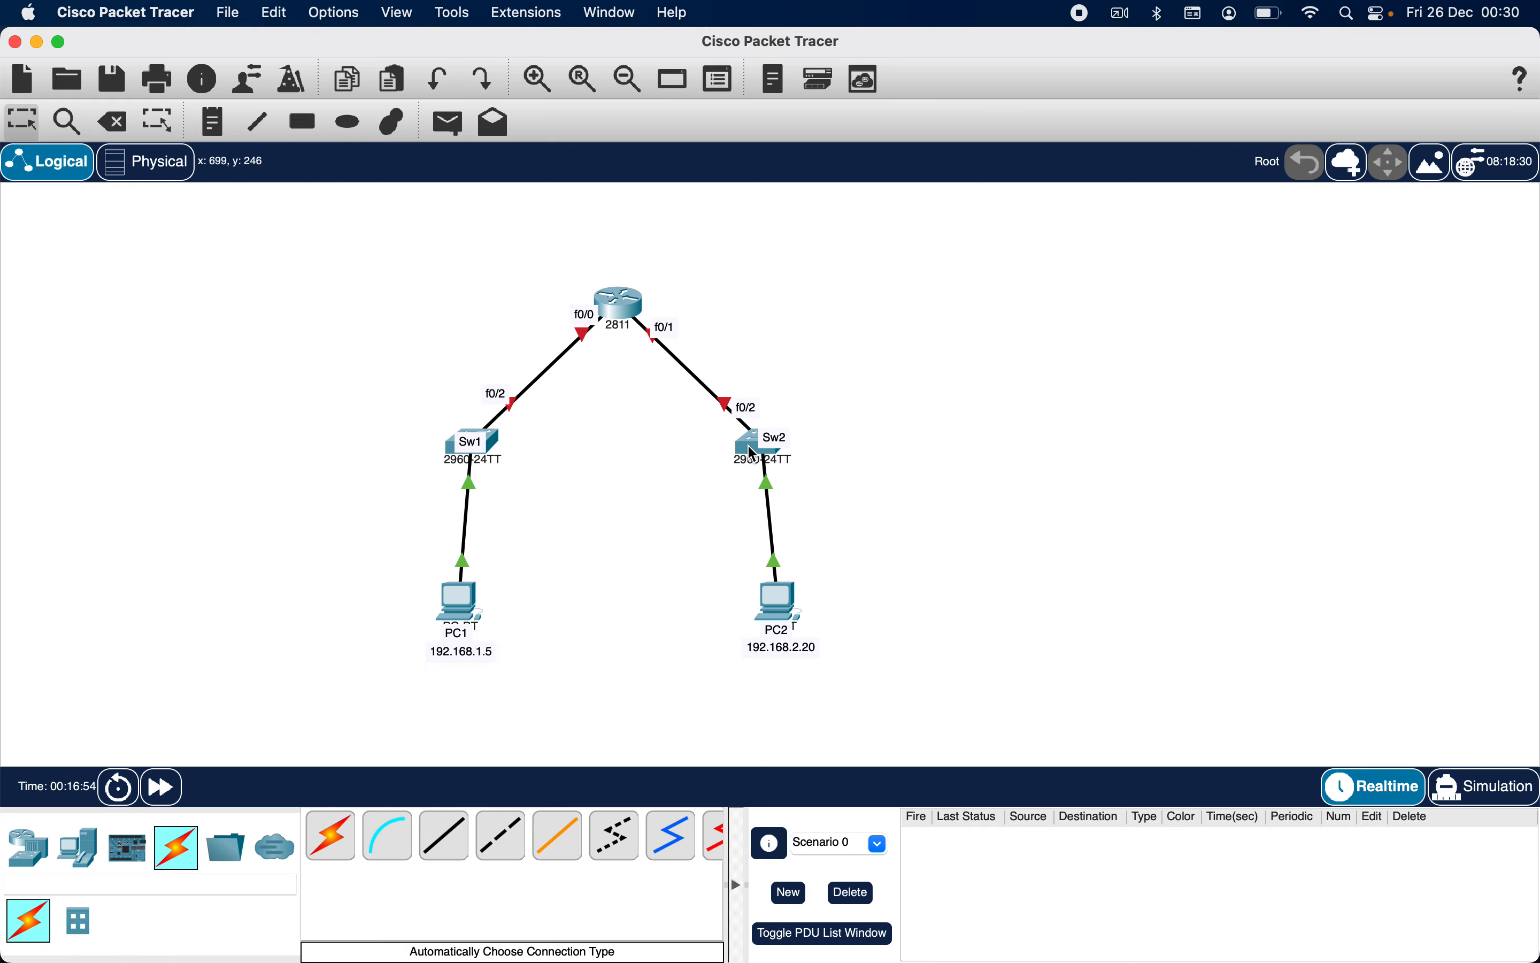
left_click(753, 454)
left_click(751, 220)
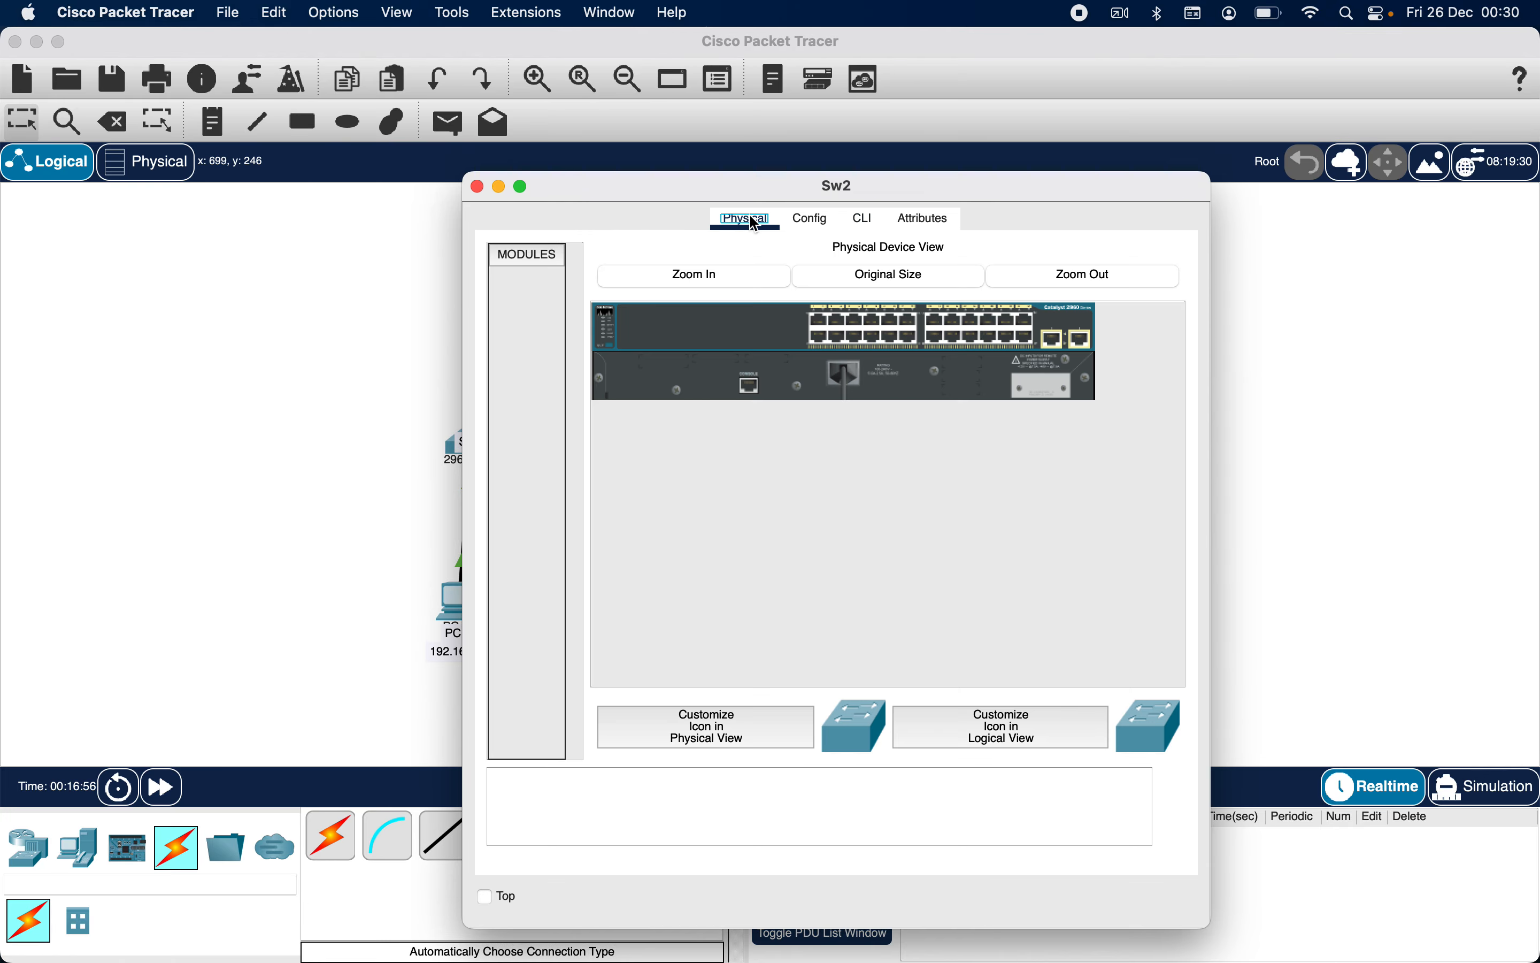
left_click(803, 223)
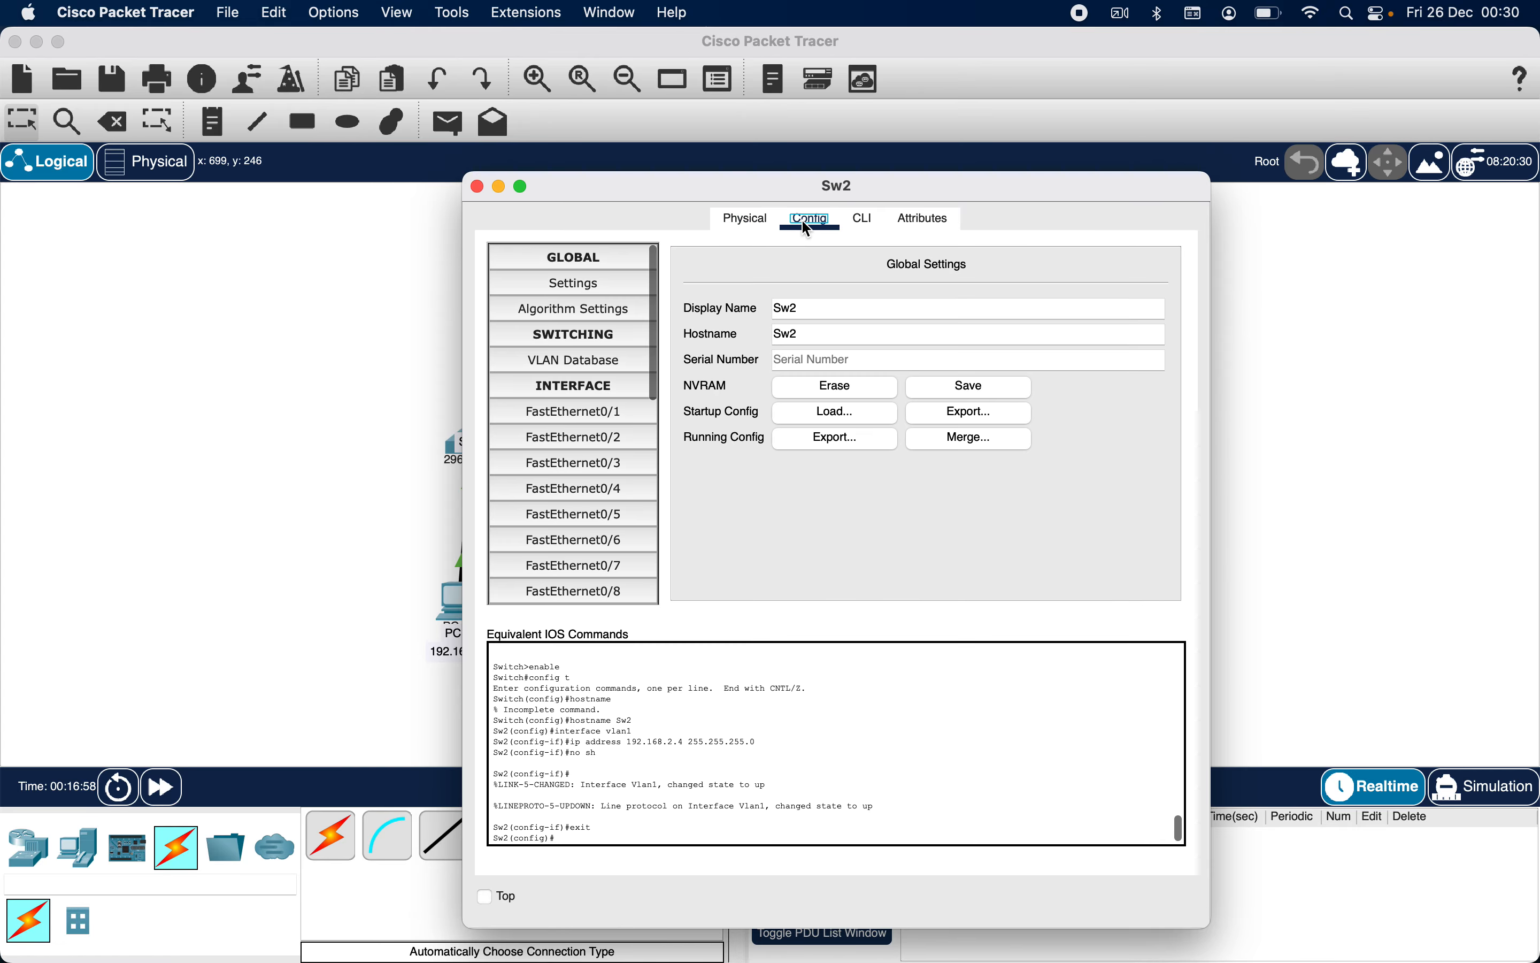
left_click(598, 413)
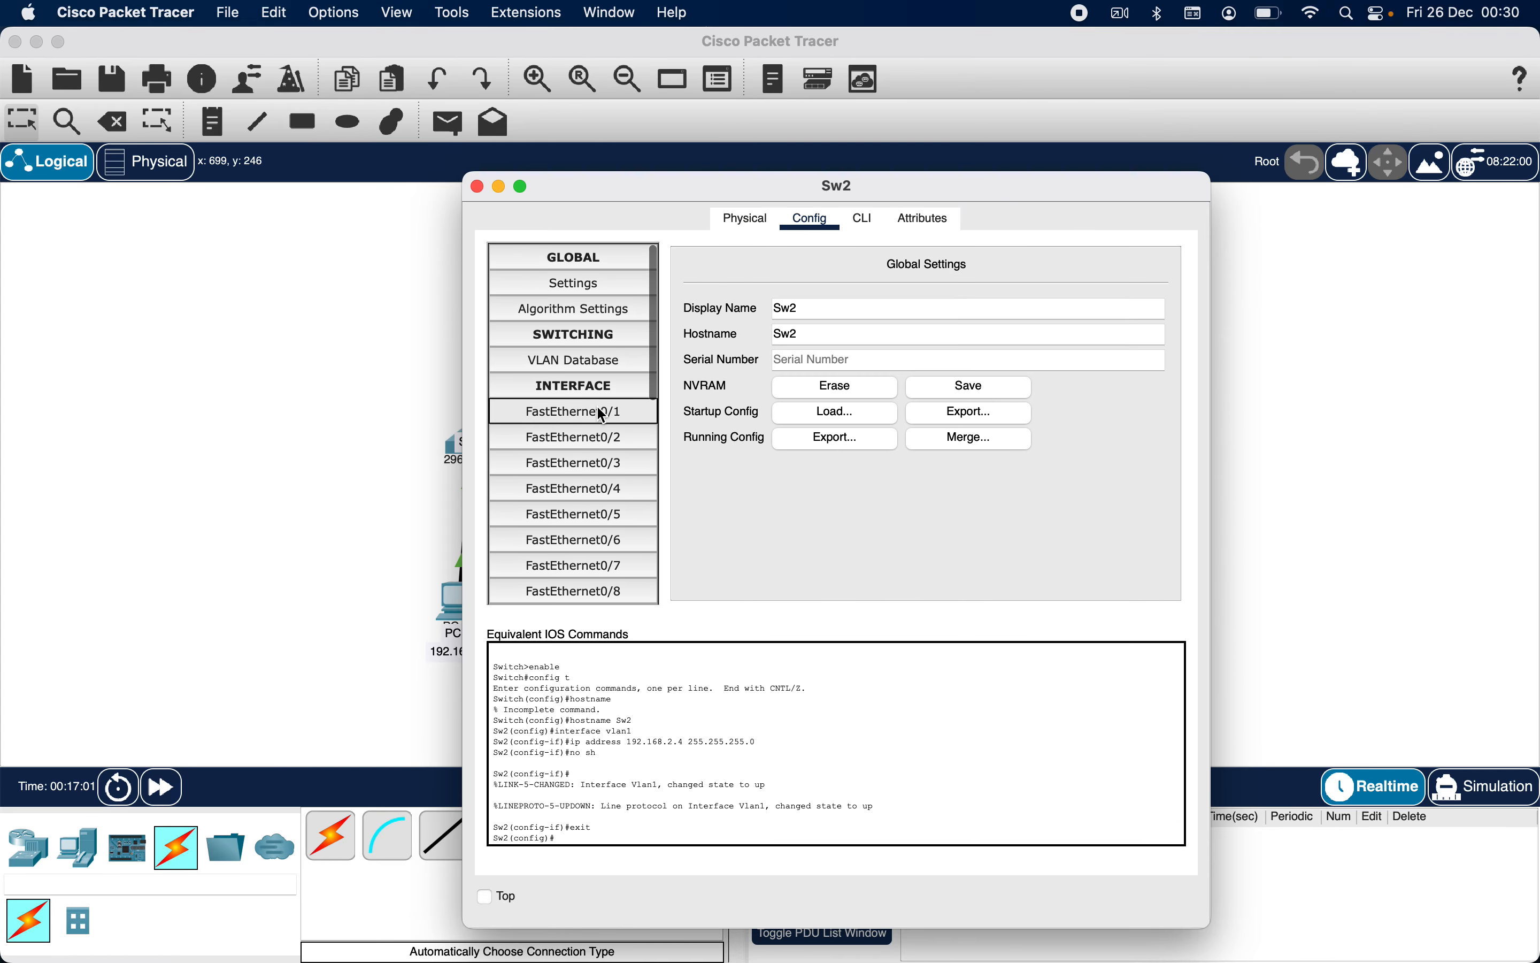
left_click(577, 435)
left_click(576, 470)
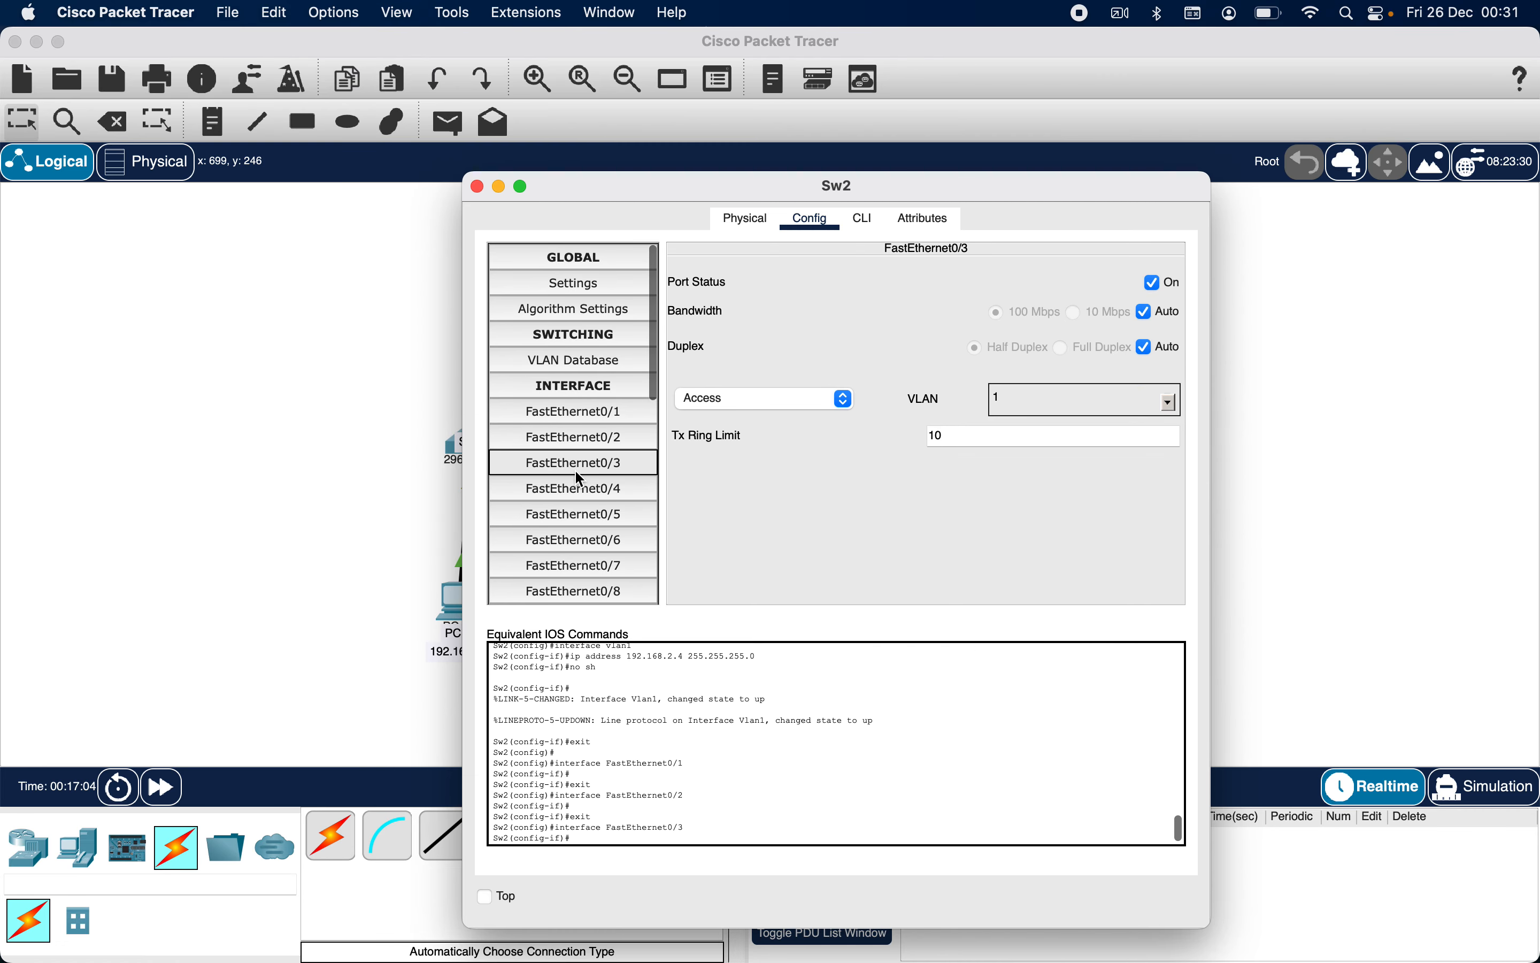
left_click(575, 487)
left_click(576, 503)
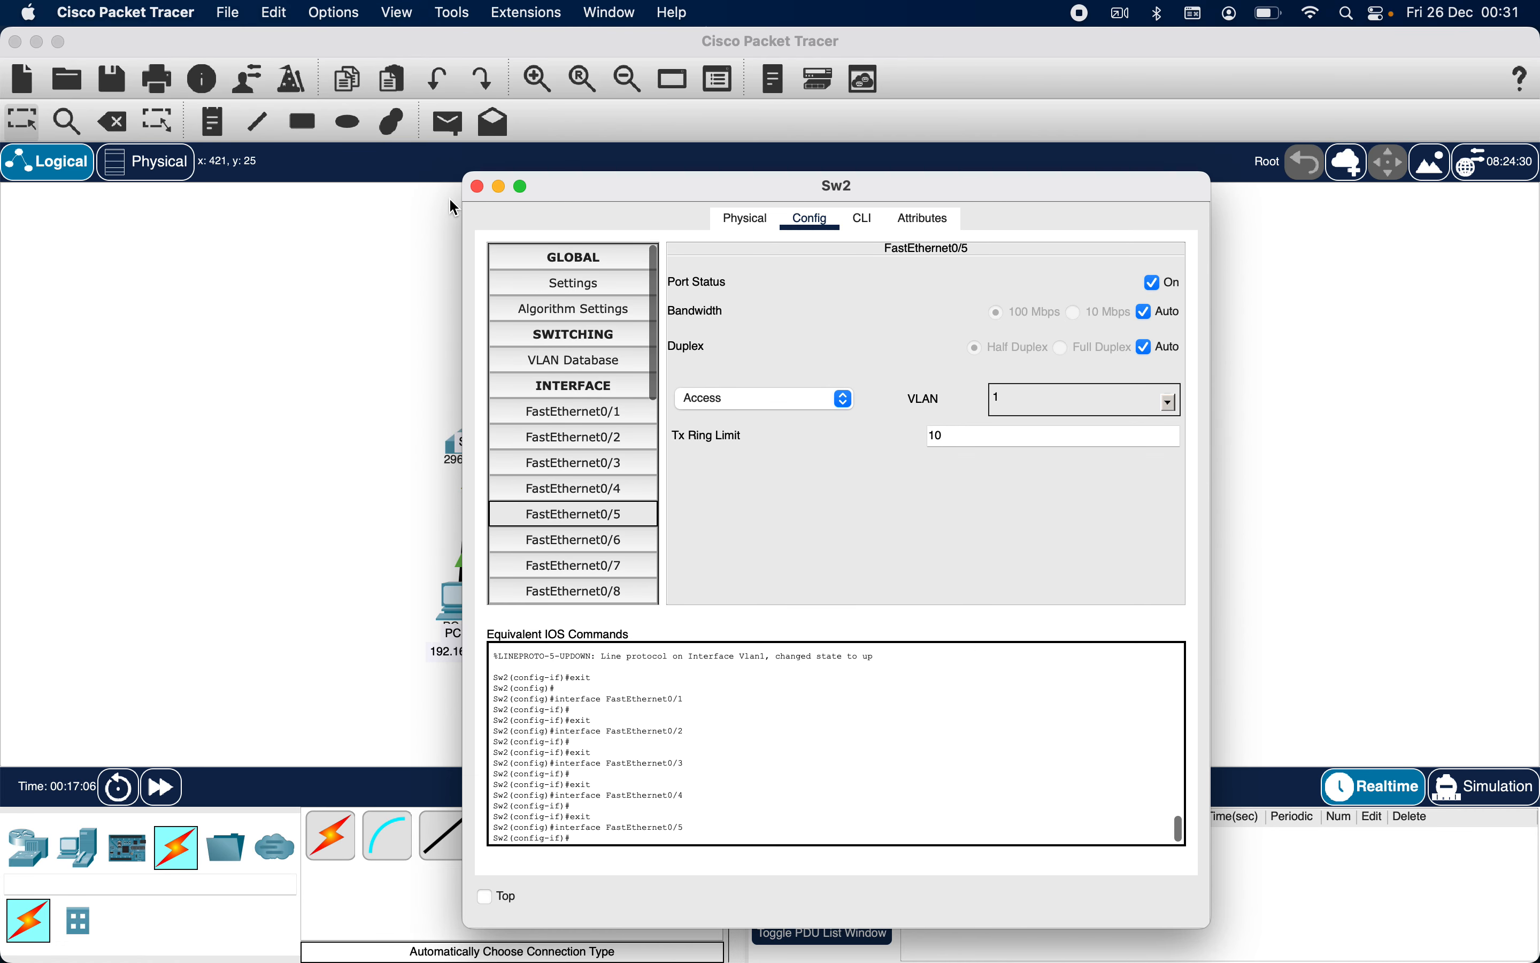
left_click(476, 186)
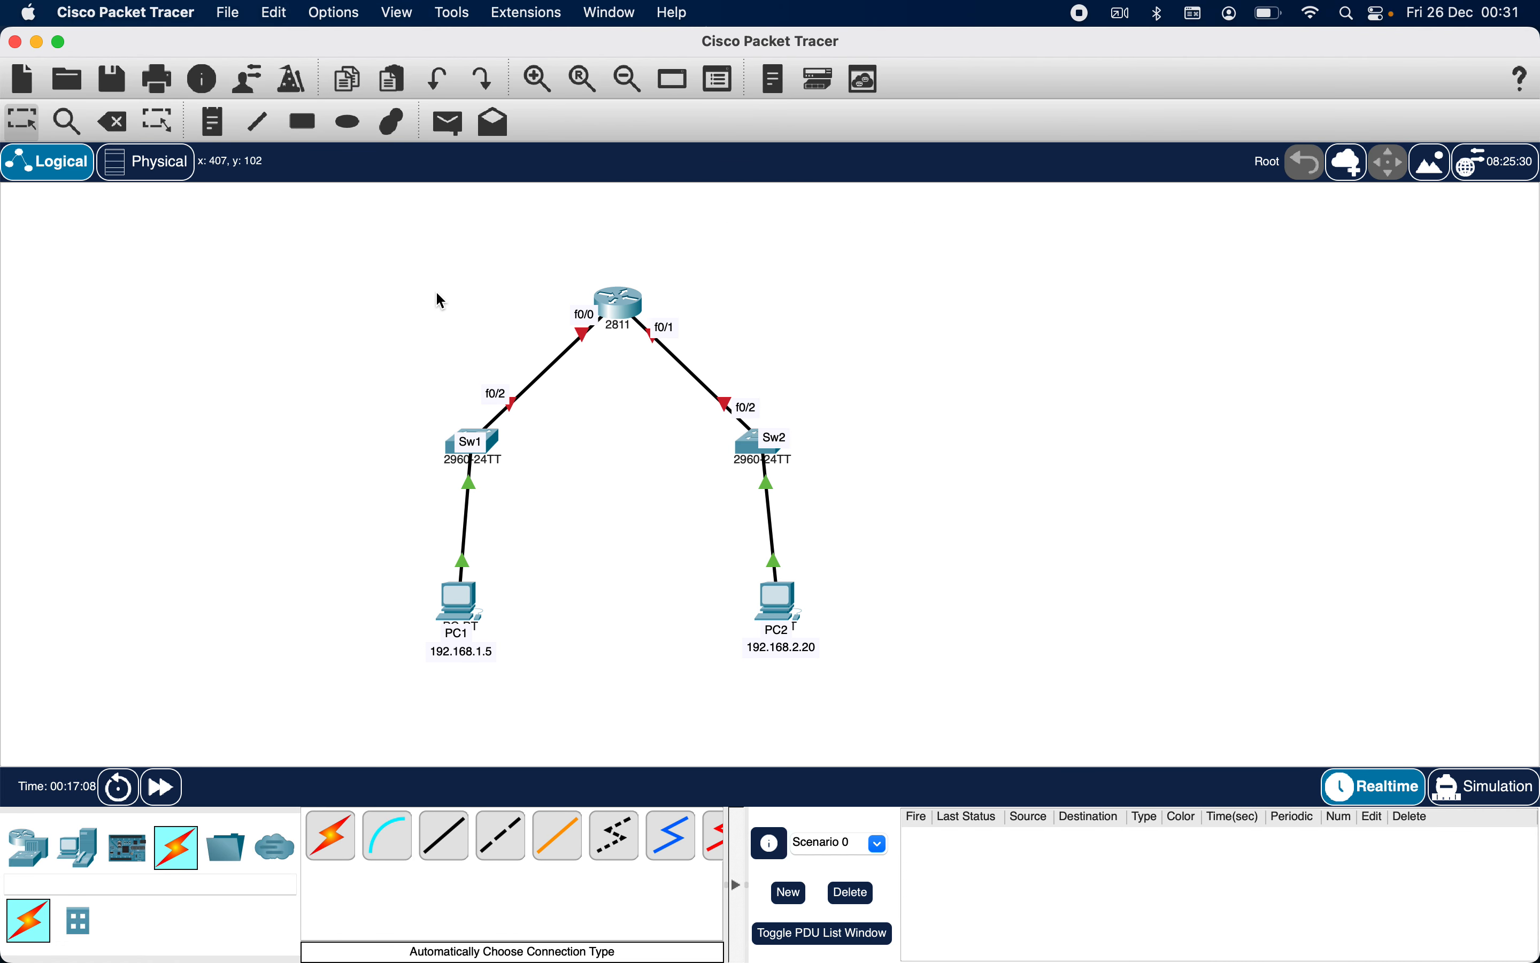
Check PC1's default gateway and Sw2's physical view and port settings for FastEthernet0/1 through FastEthernet0/3
left_click(471, 595)
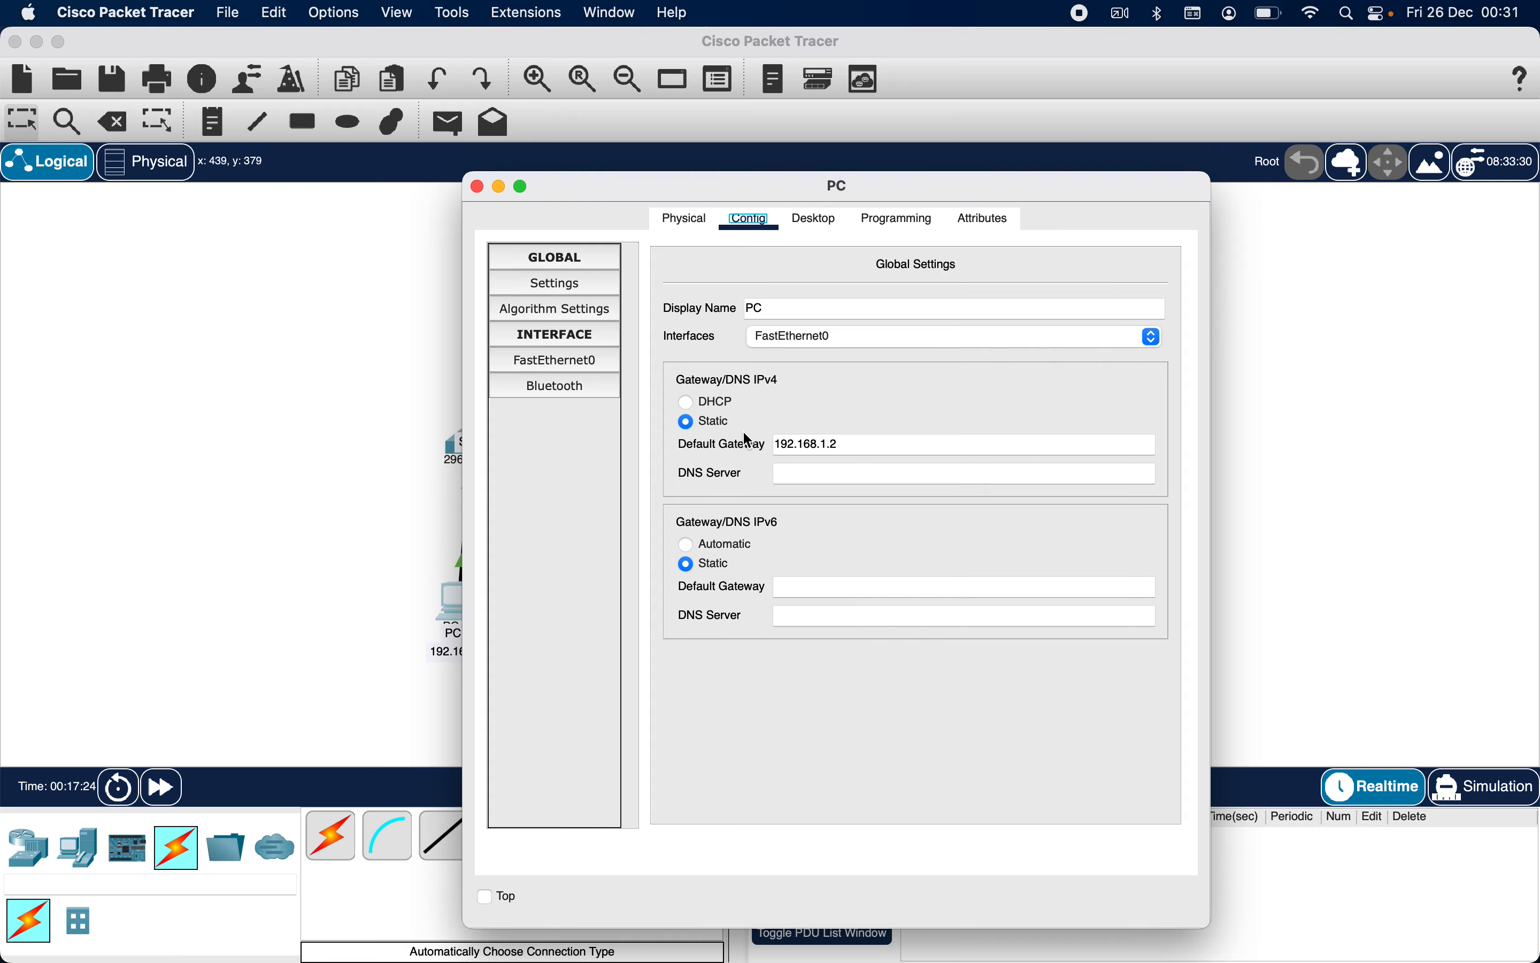
left_click(477, 186)
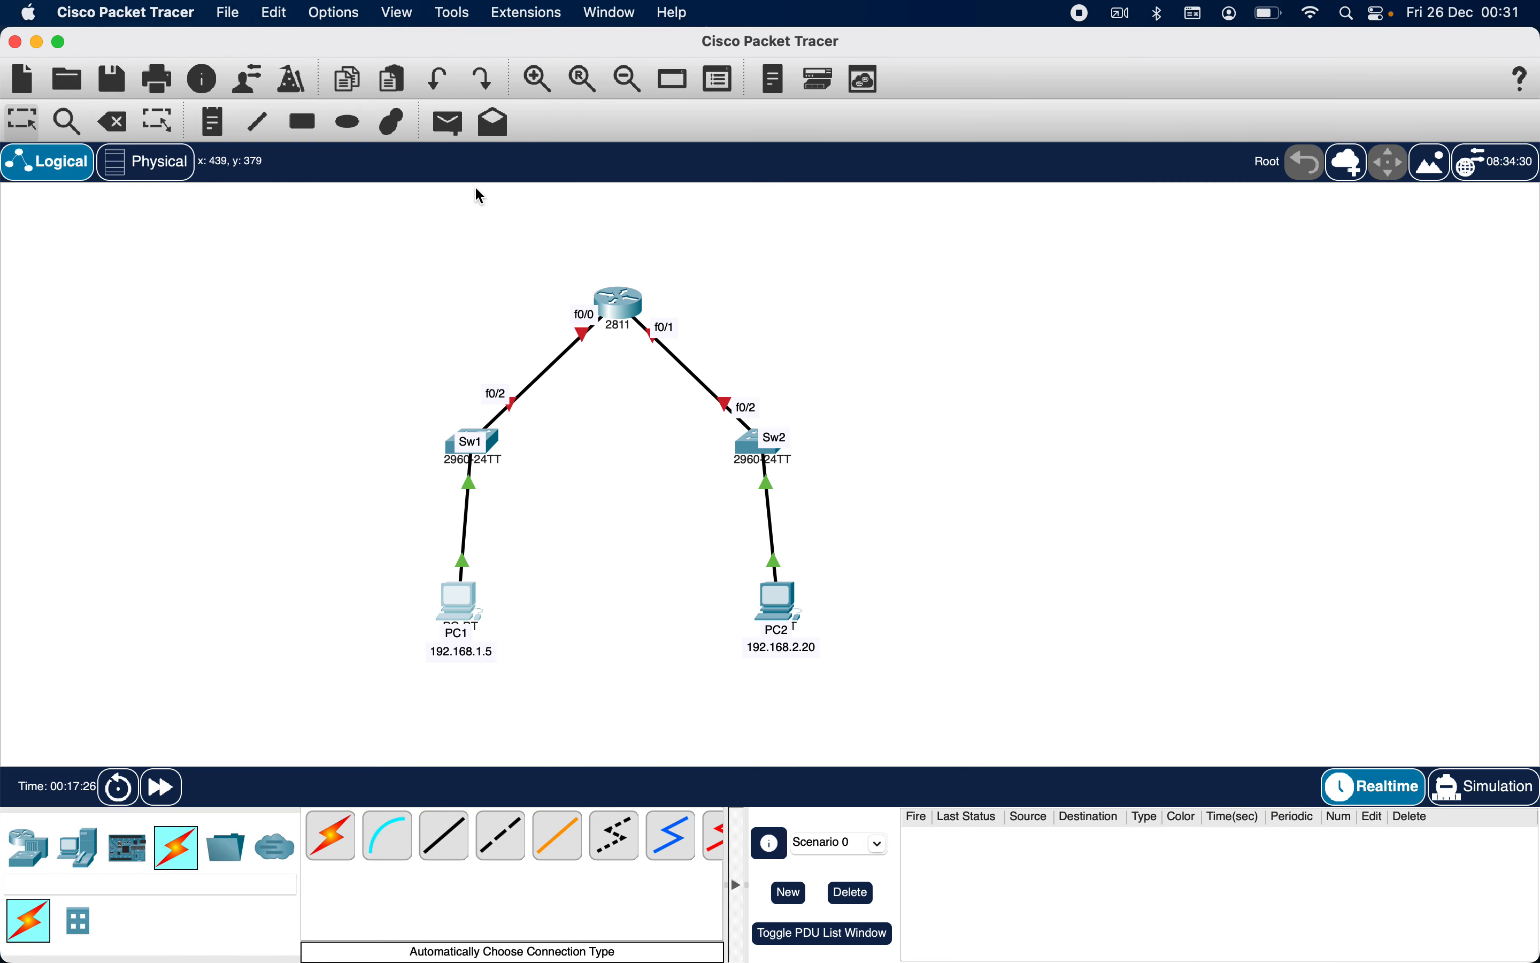
left_click(756, 460)
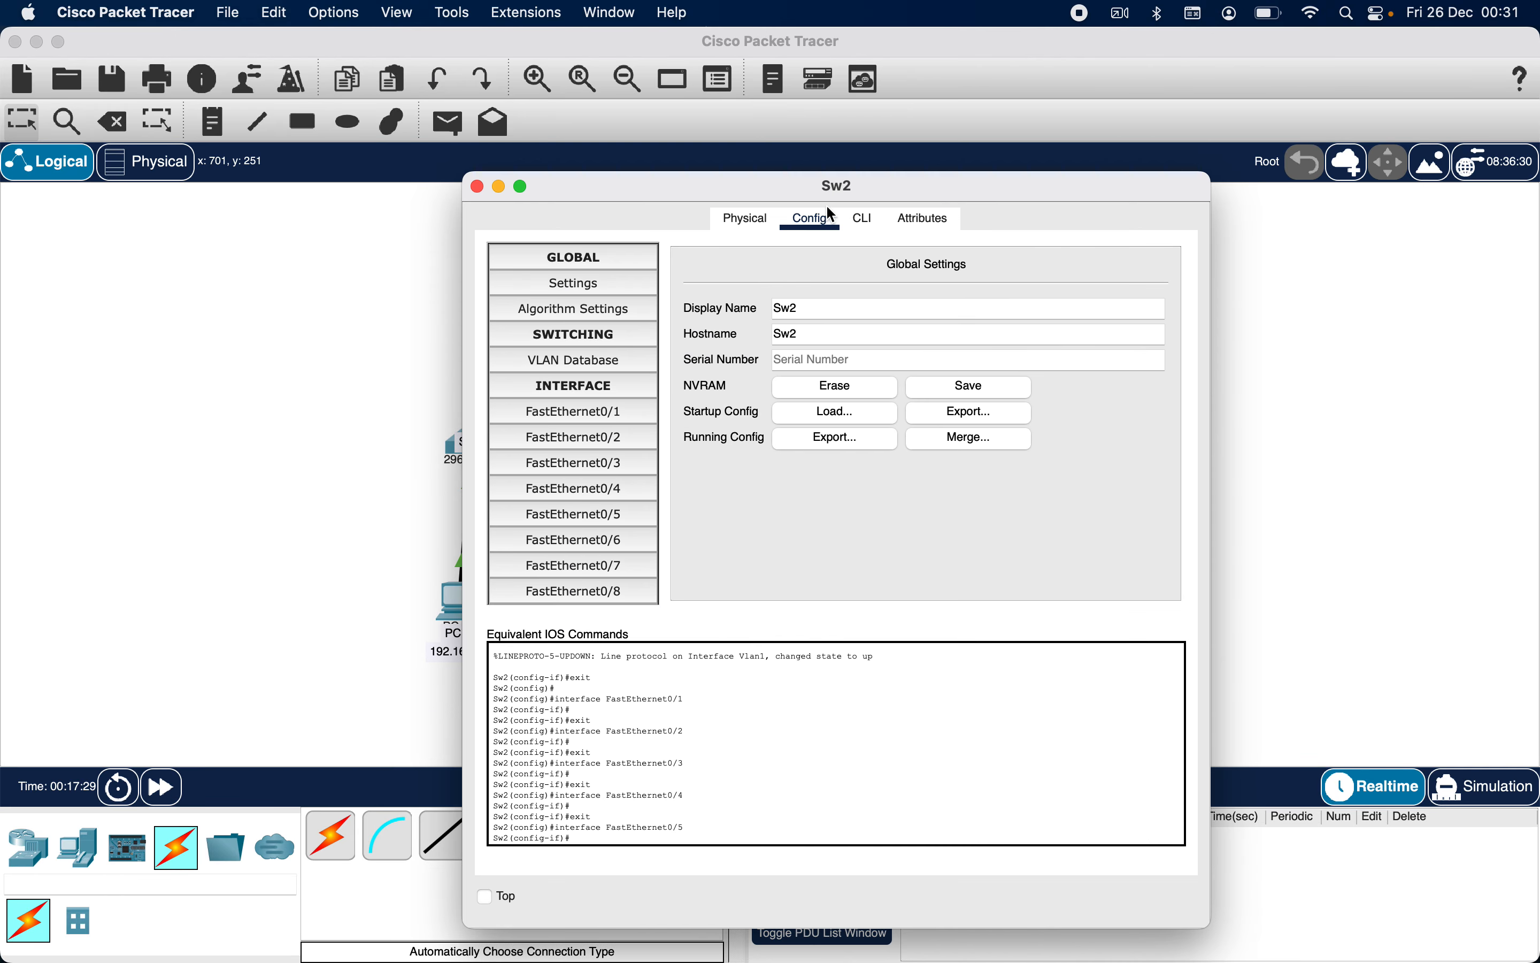
left_click(866, 219)
left_click(759, 221)
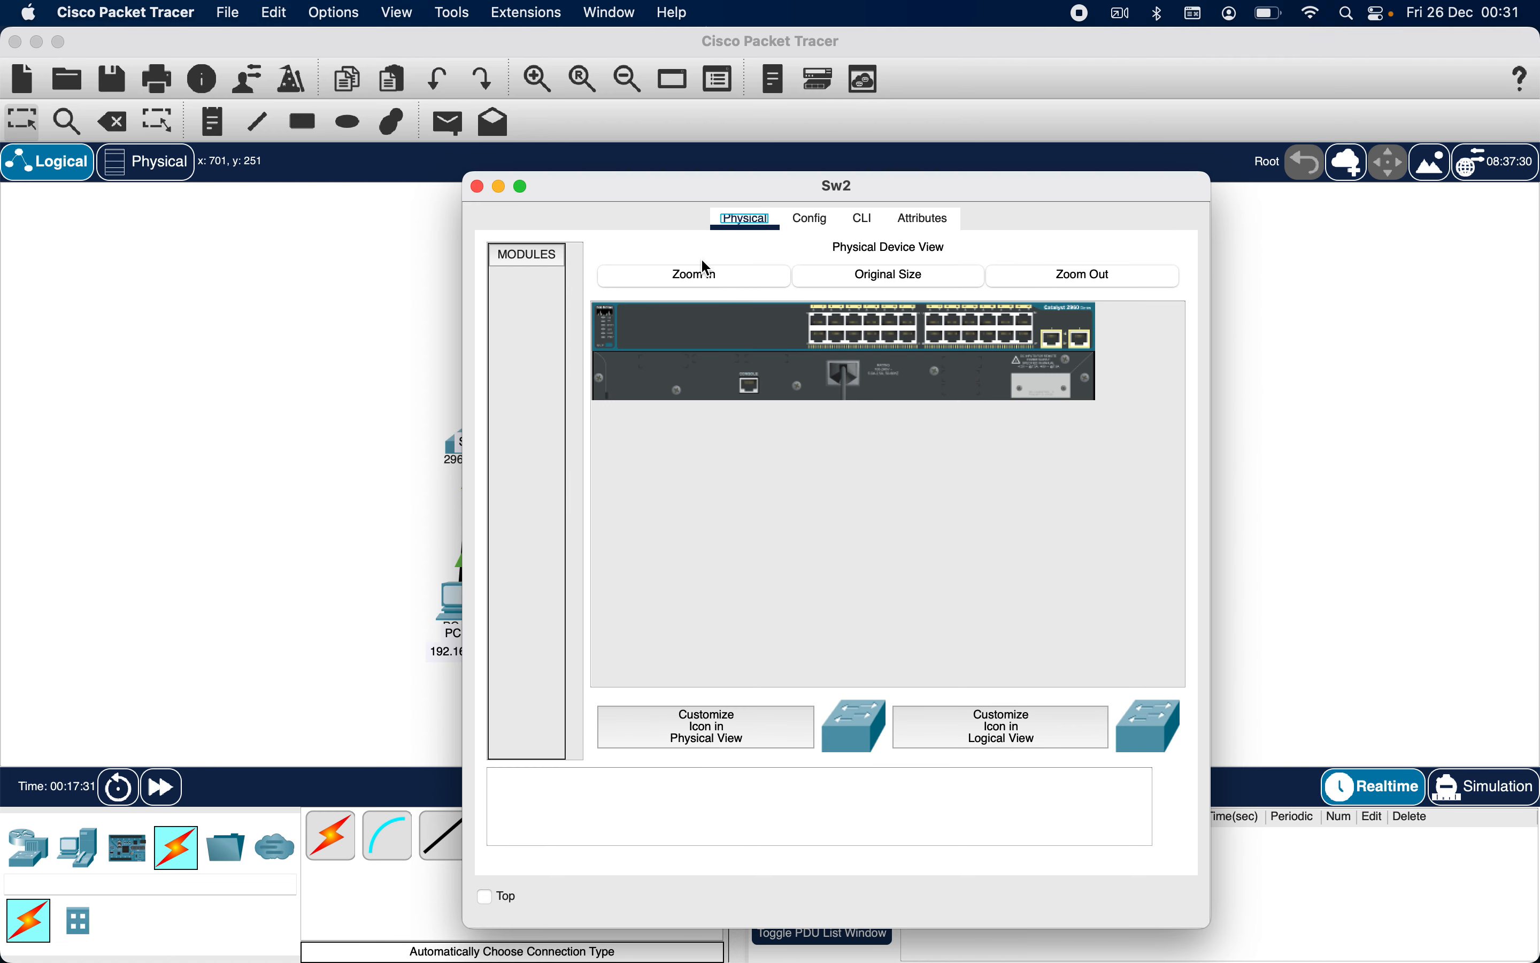
left_click(824, 220)
left_click(605, 412)
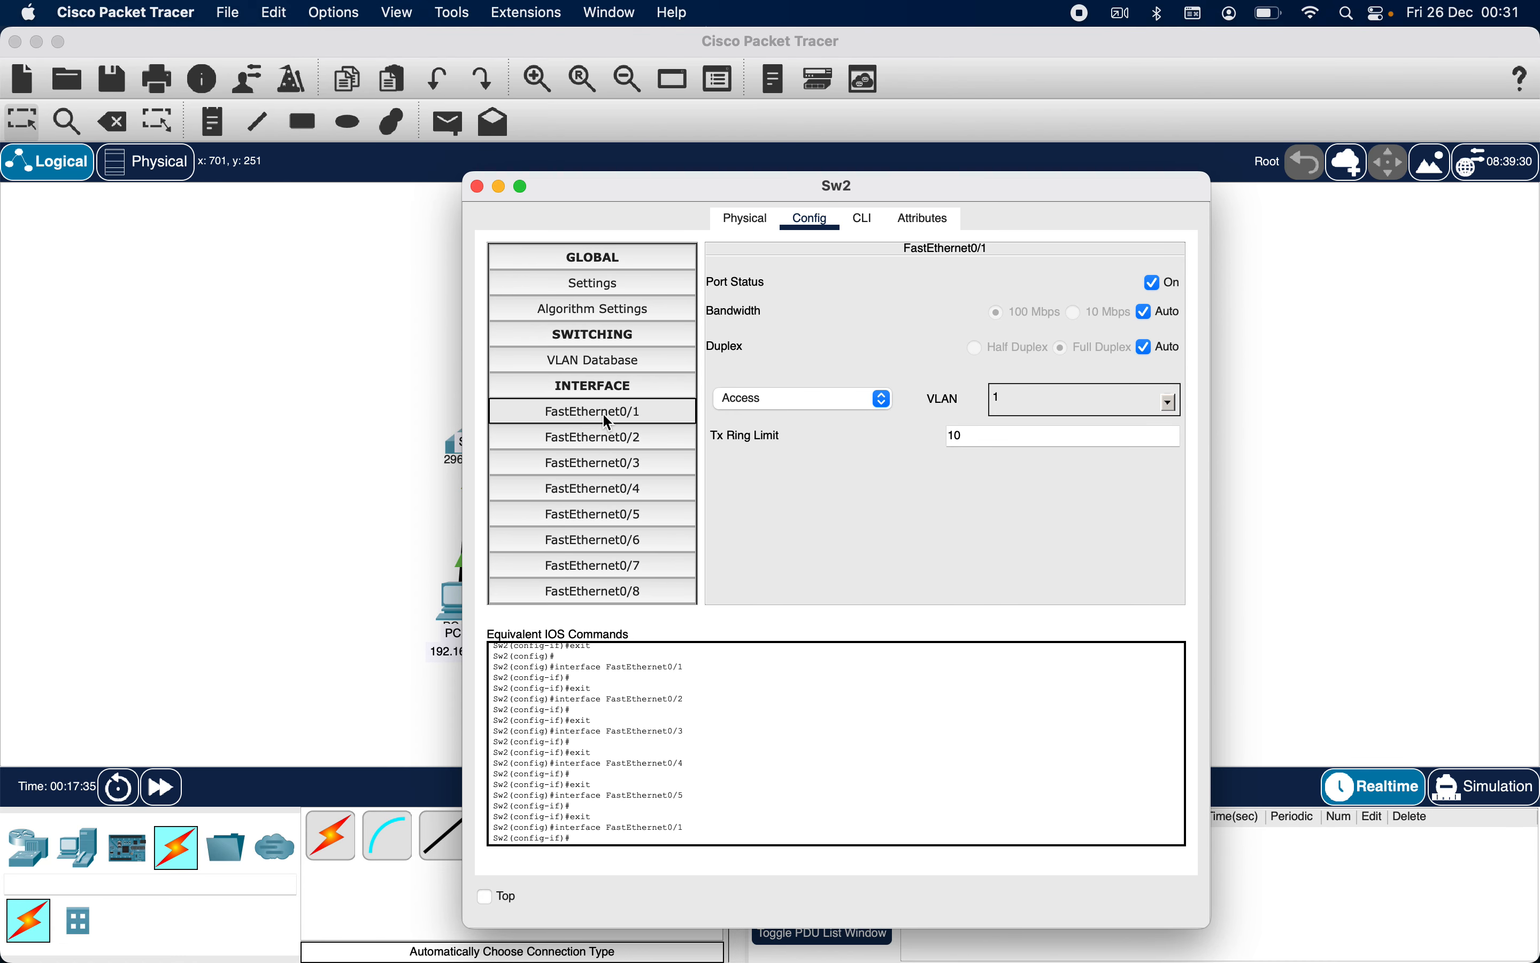
left_click(606, 438)
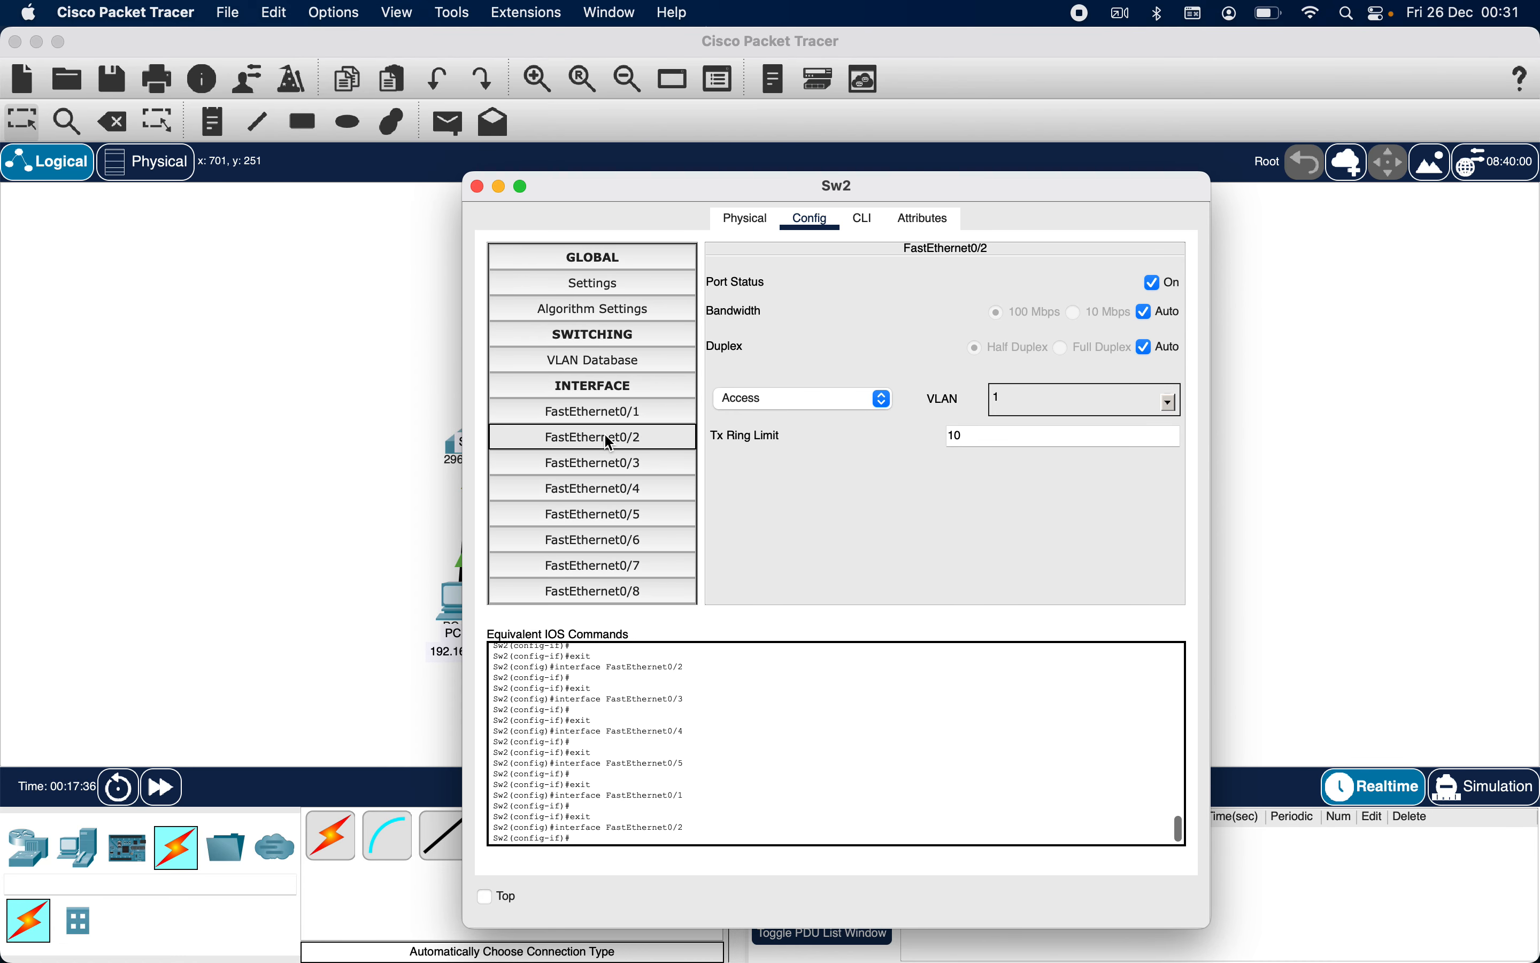
left_click(614, 464)
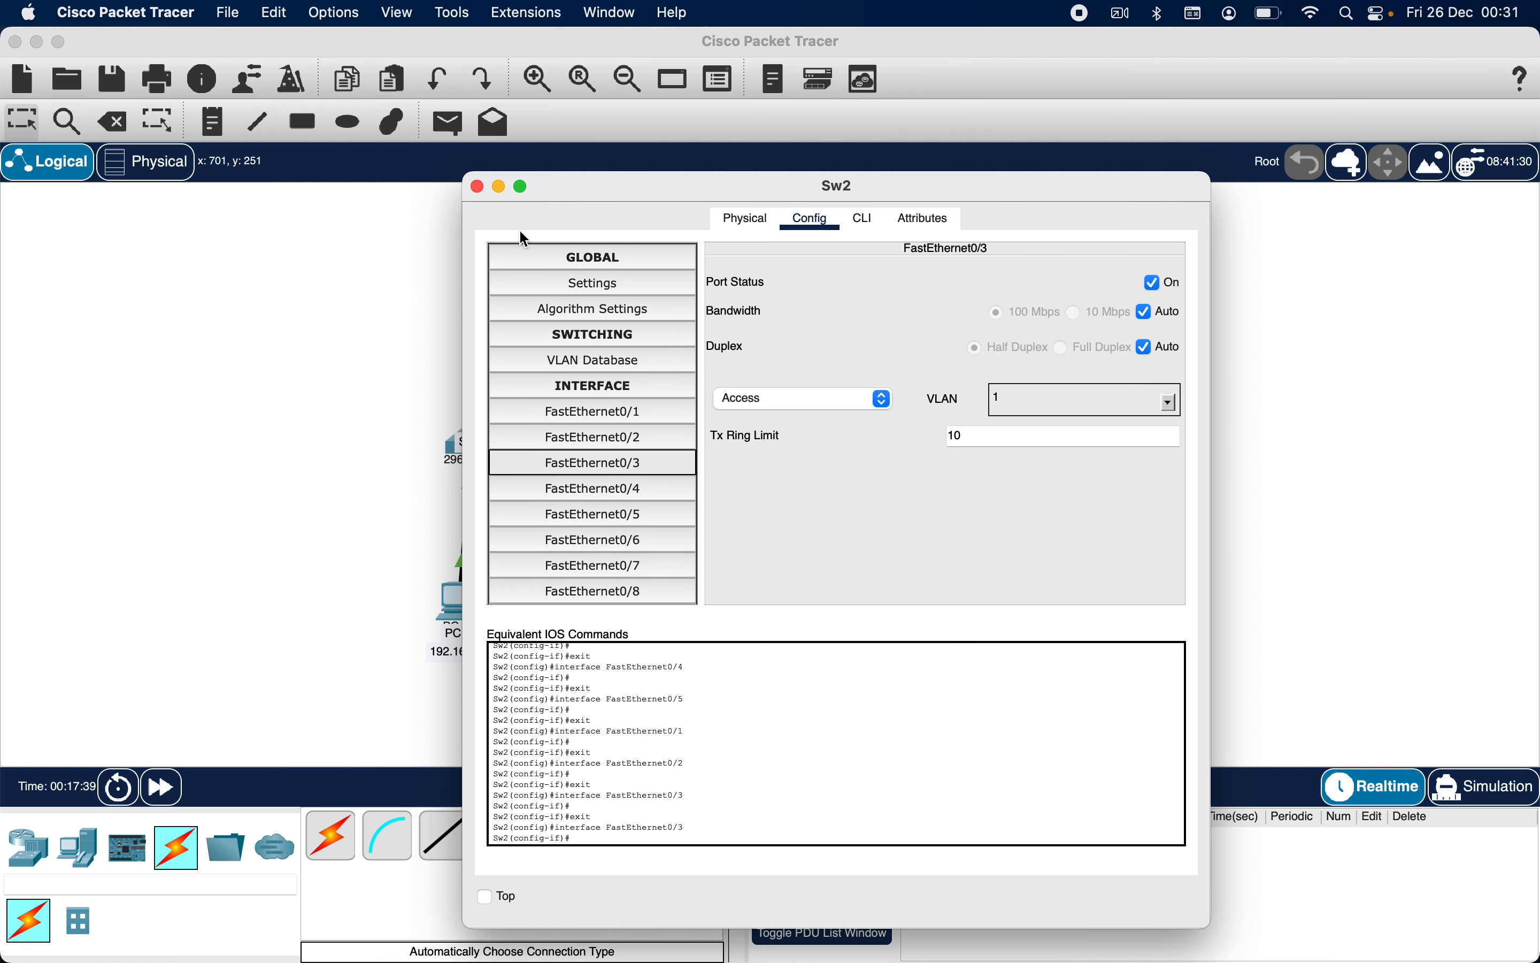
left_click(477, 187)
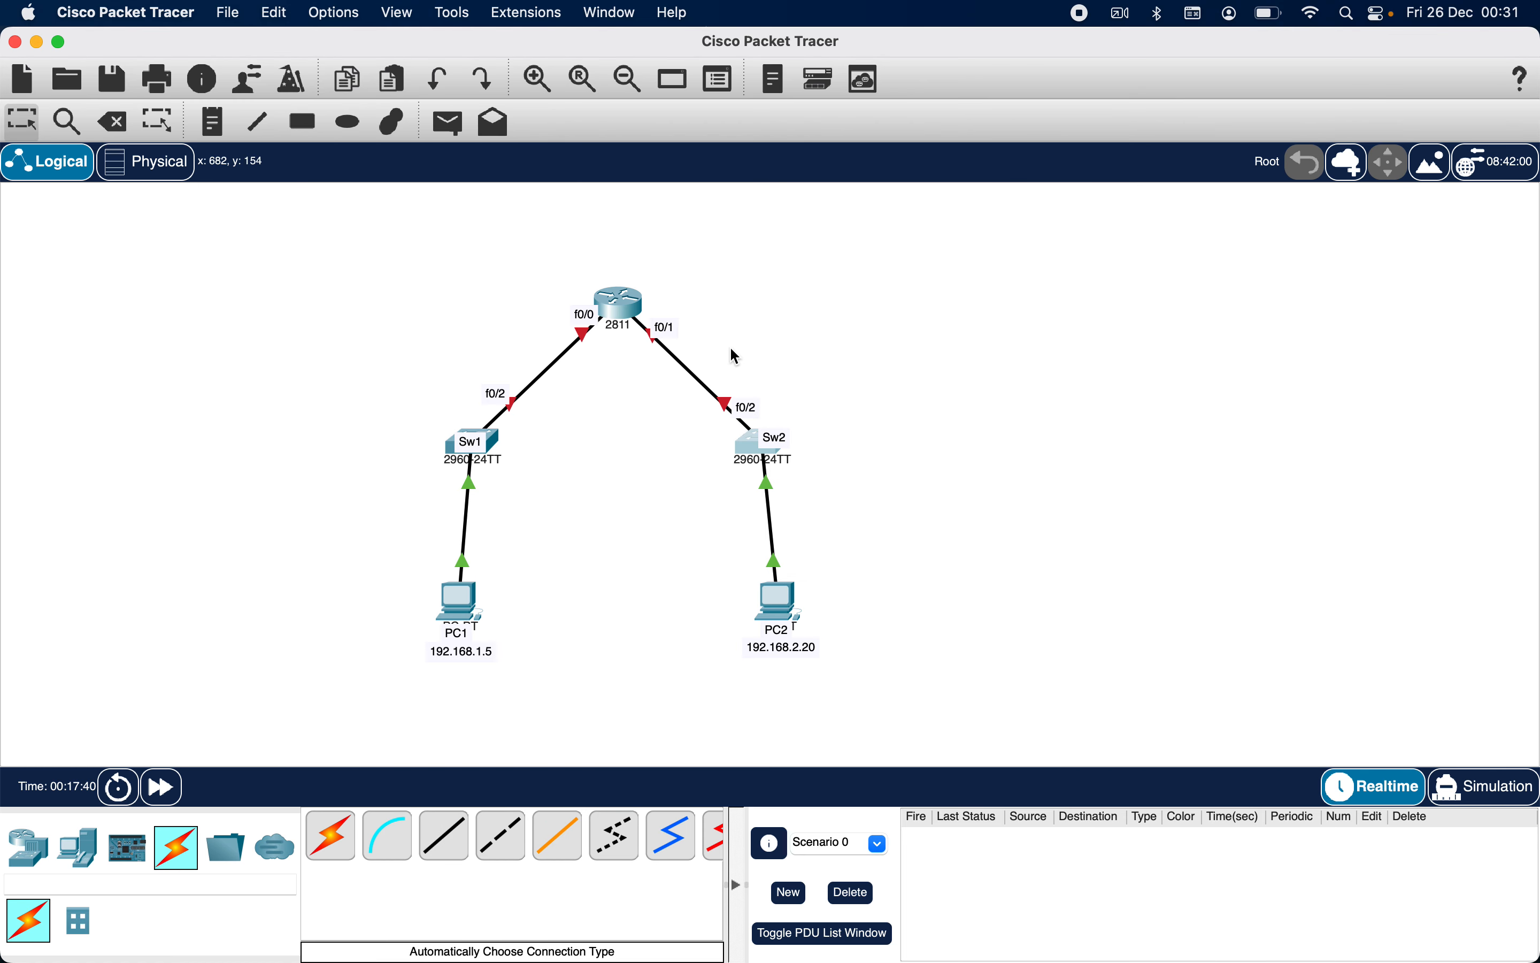
Review Sw2's FastEthernet0/1 settings again and check the default gateway configured on PC2
left_click(751, 454)
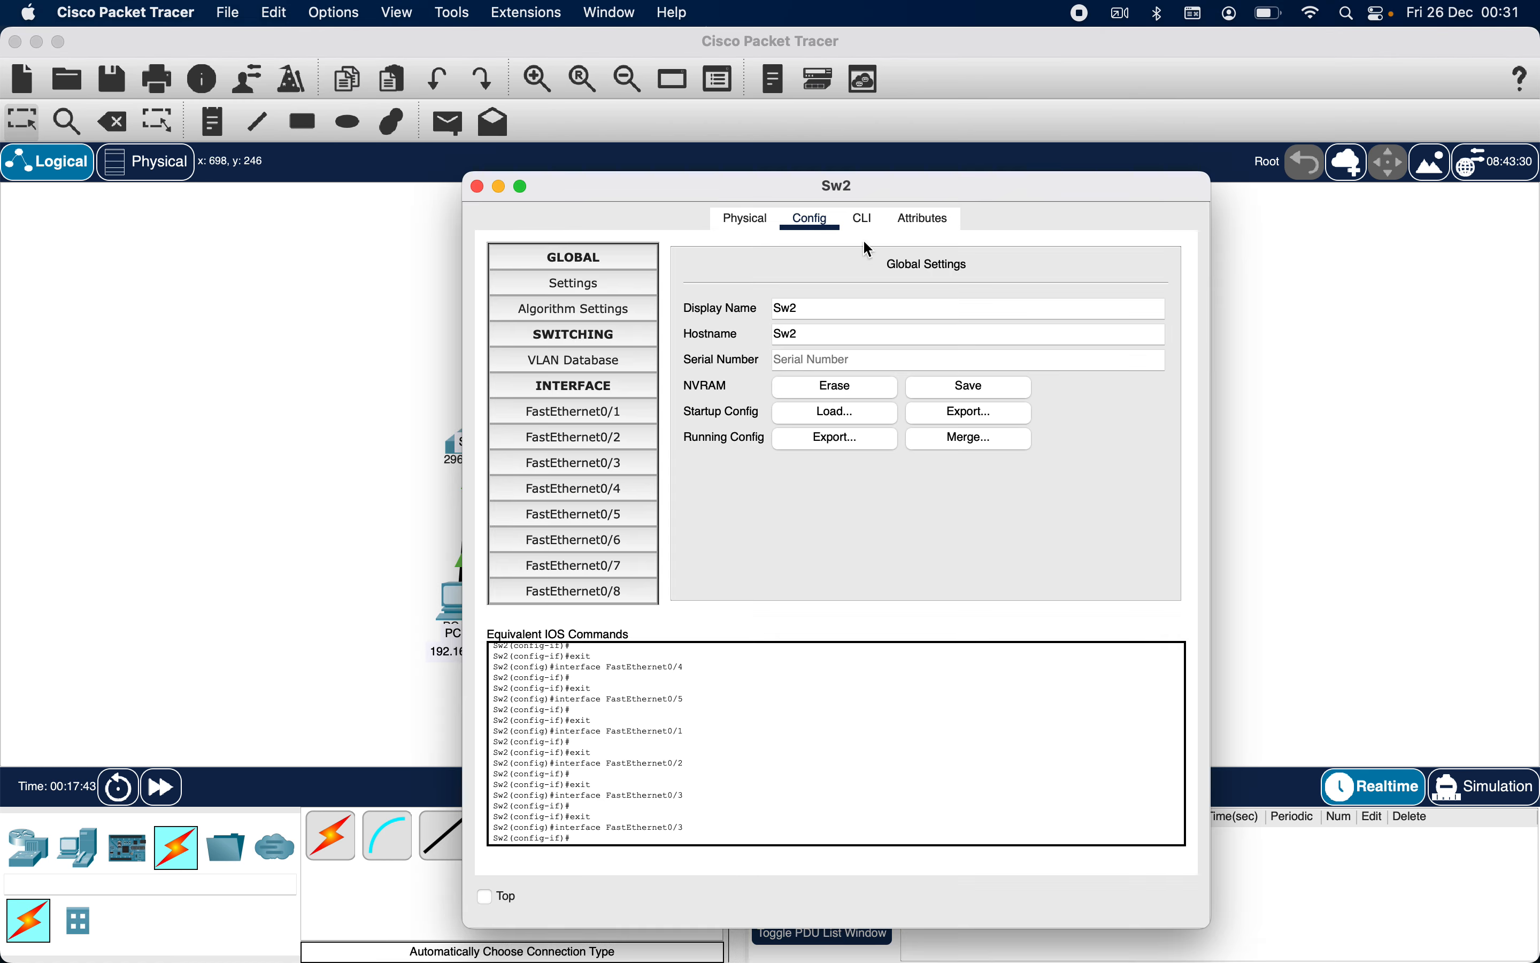
left_click(750, 220)
left_click(812, 221)
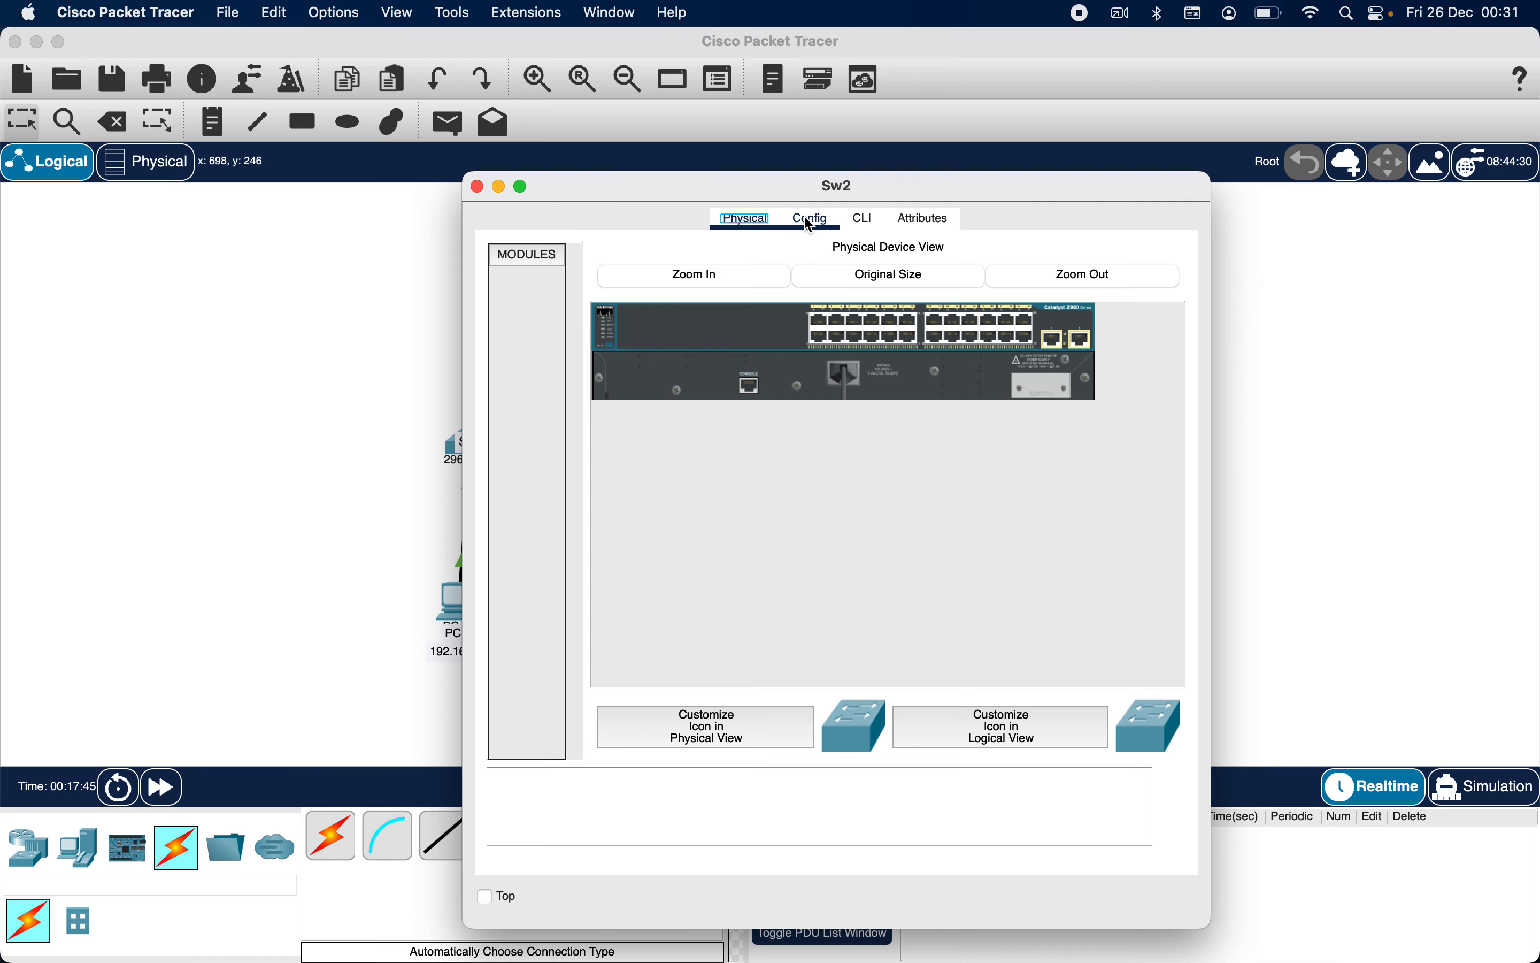
left_click(609, 411)
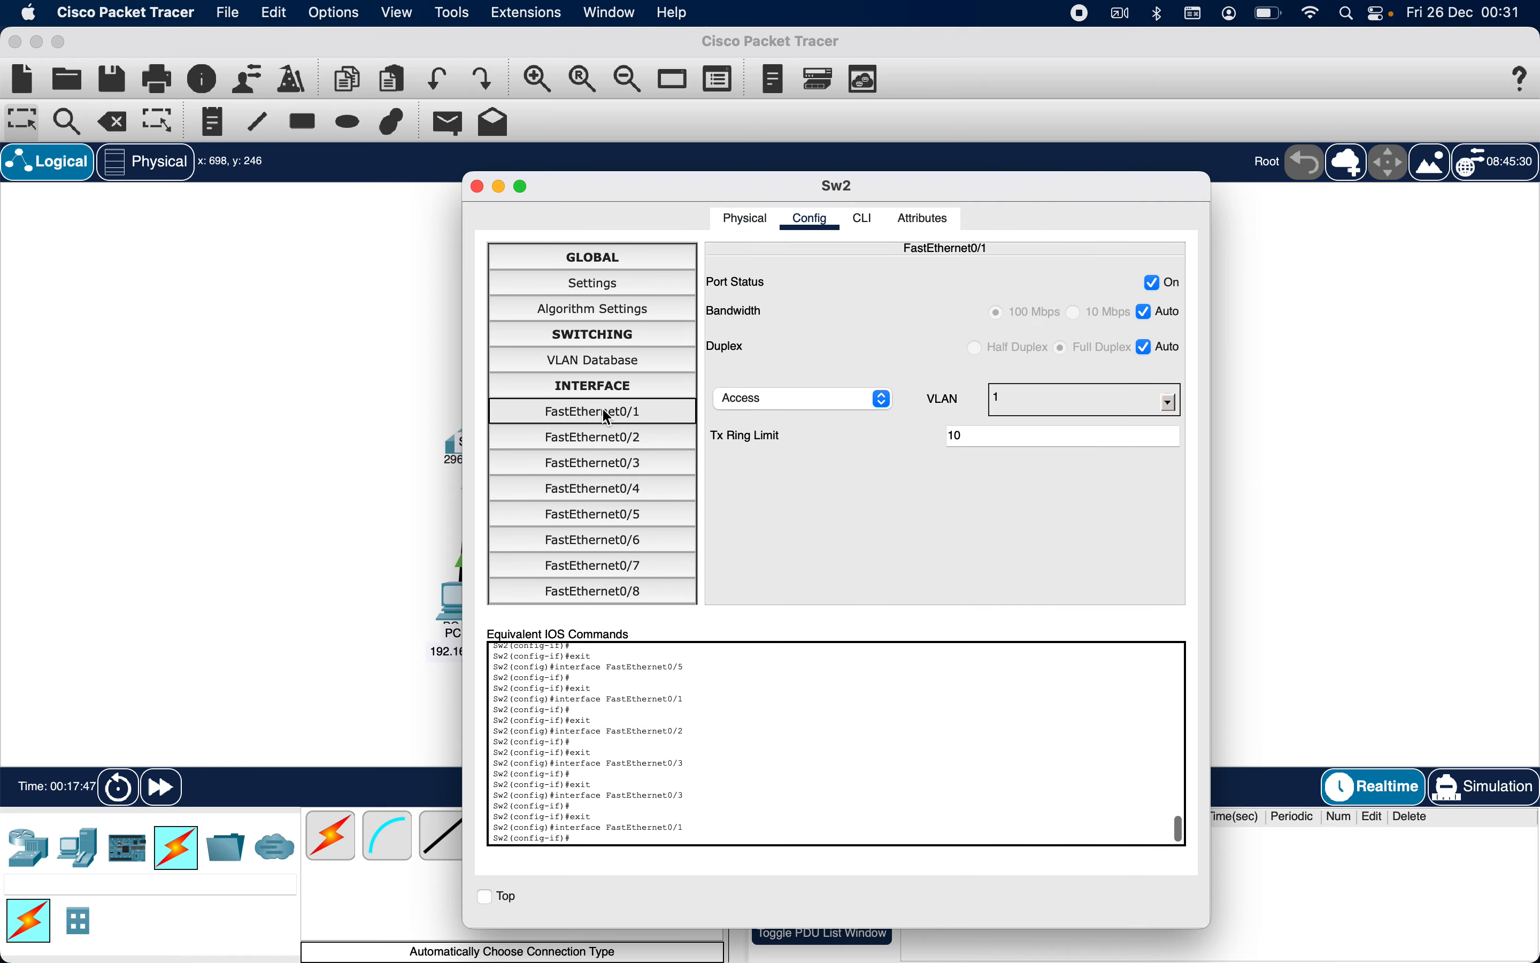
left_click(476, 187)
left_click(781, 608)
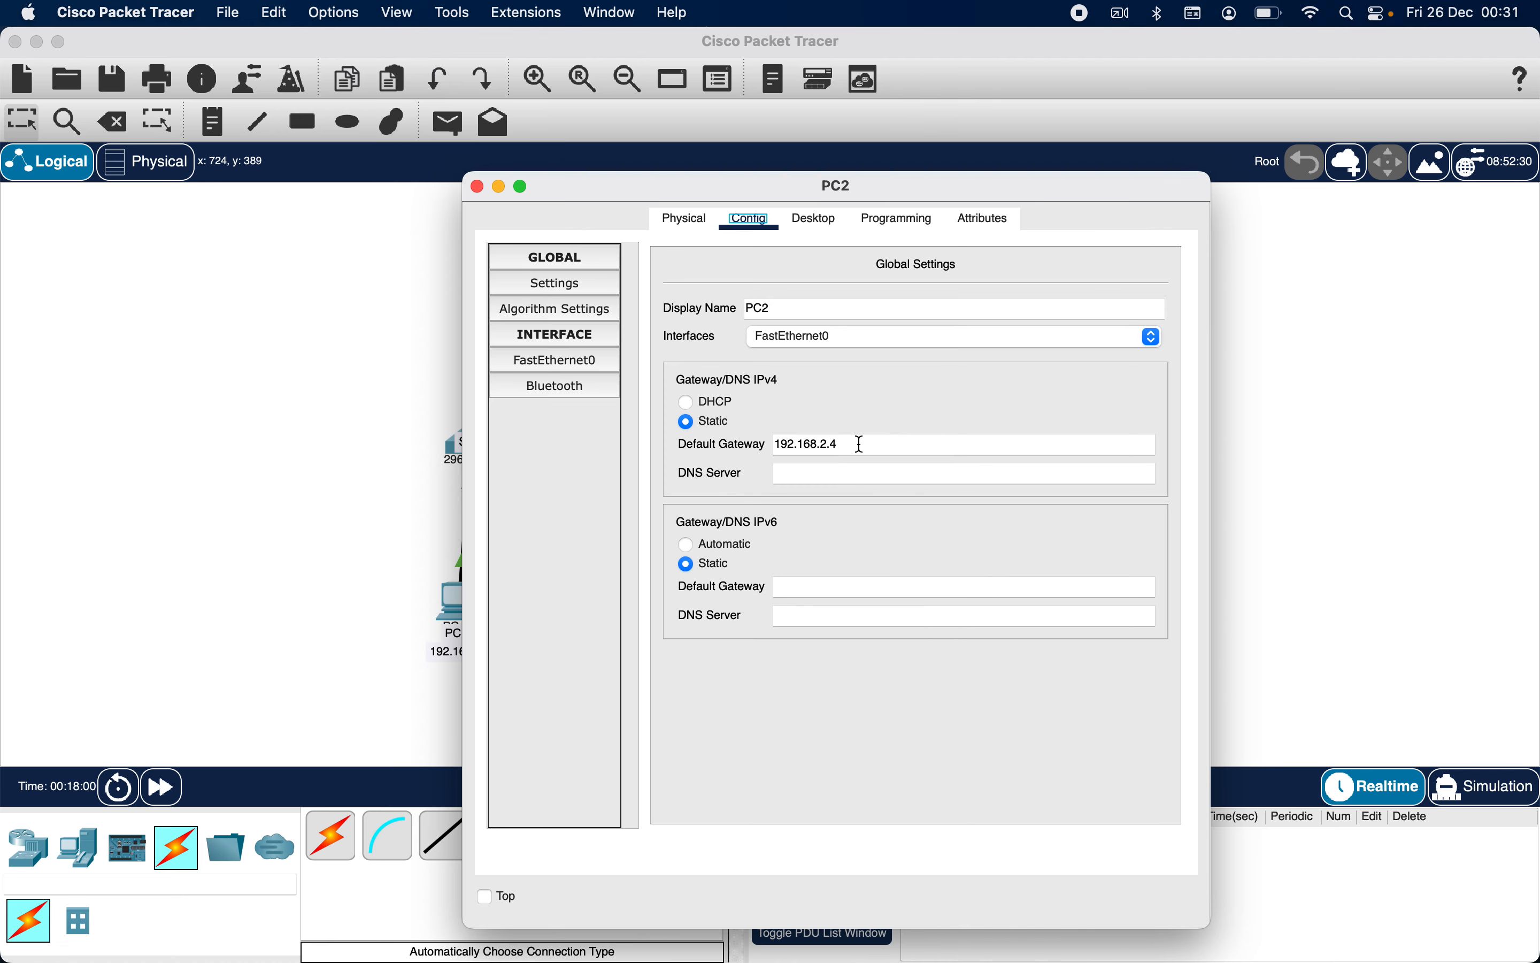
left_click(476, 187)
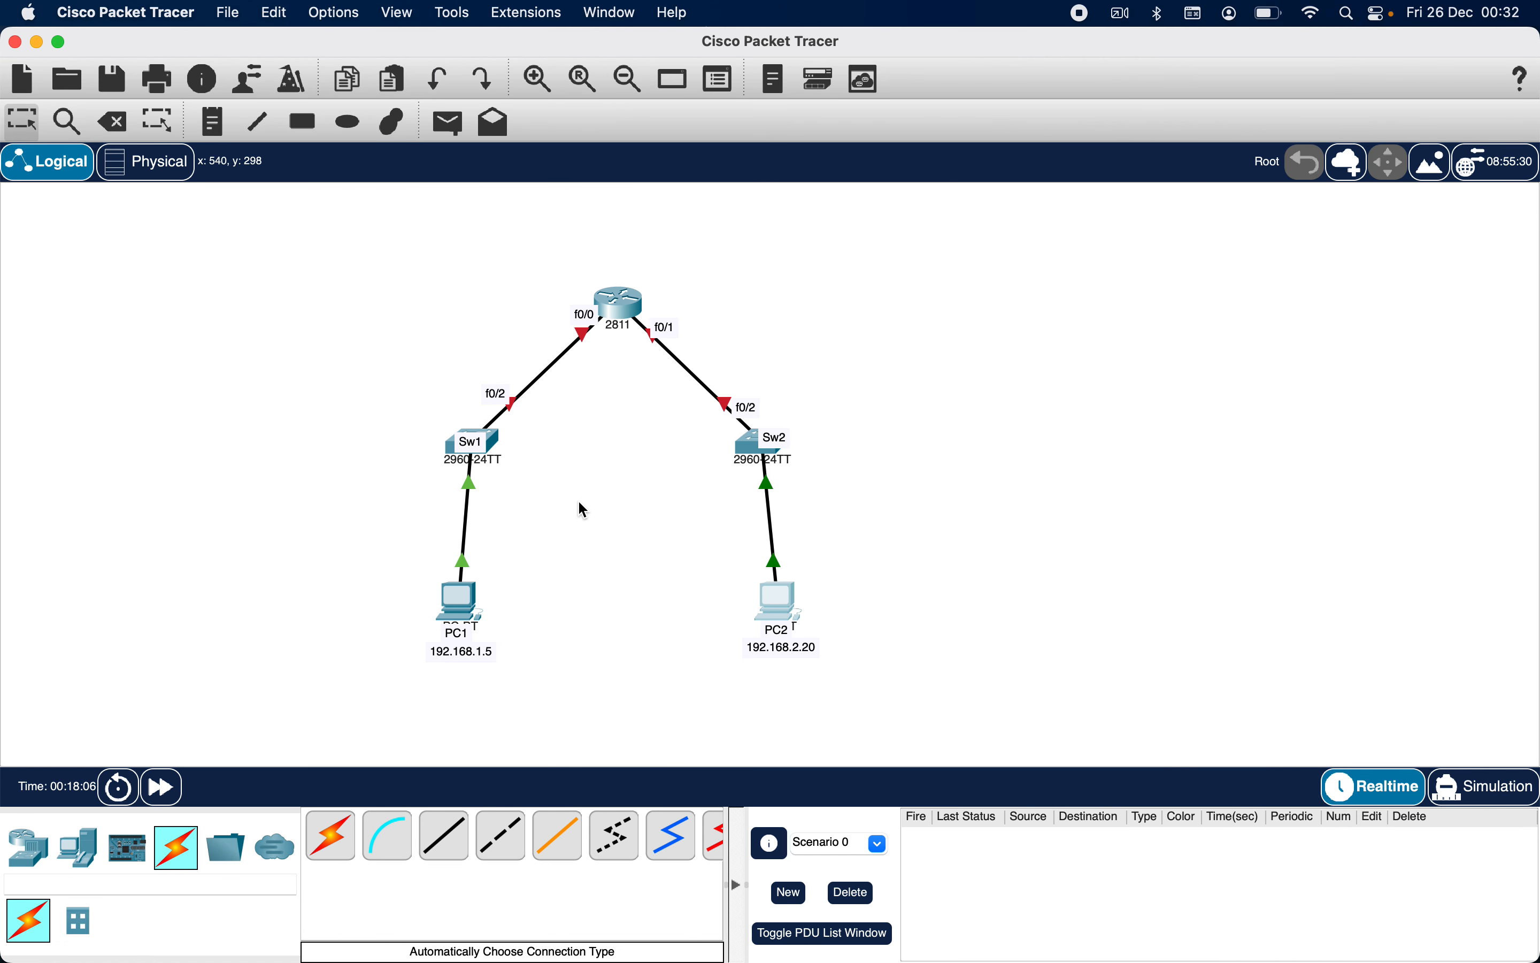
mouse_move(498, 444)
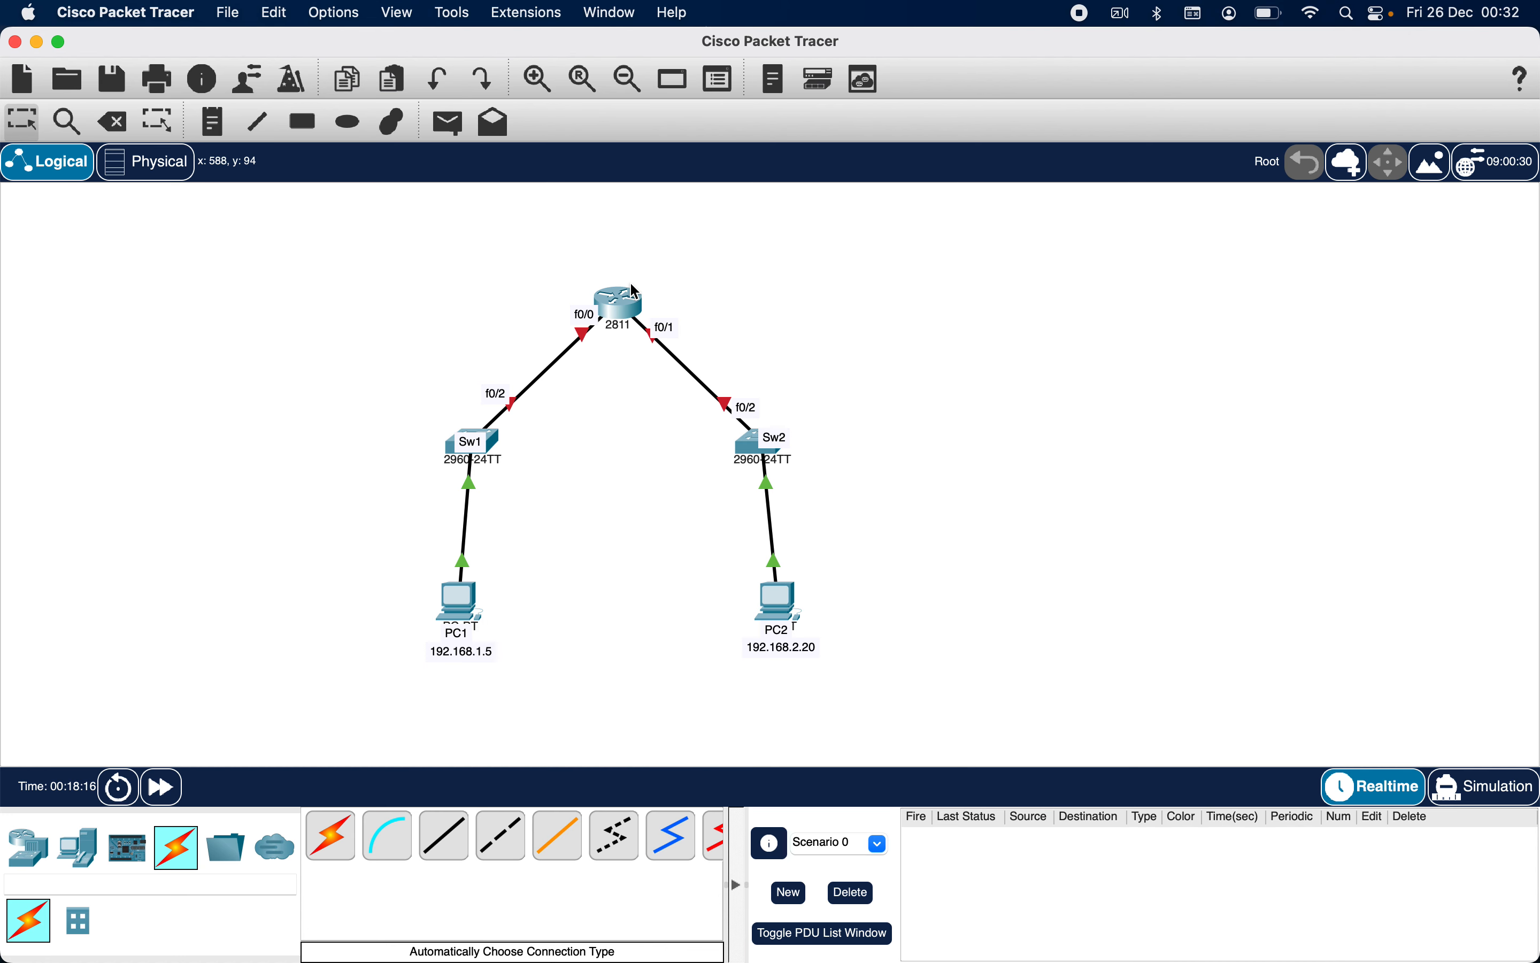
Open the 2811 router's configuration and set its display name to R1
left_click(630, 307)
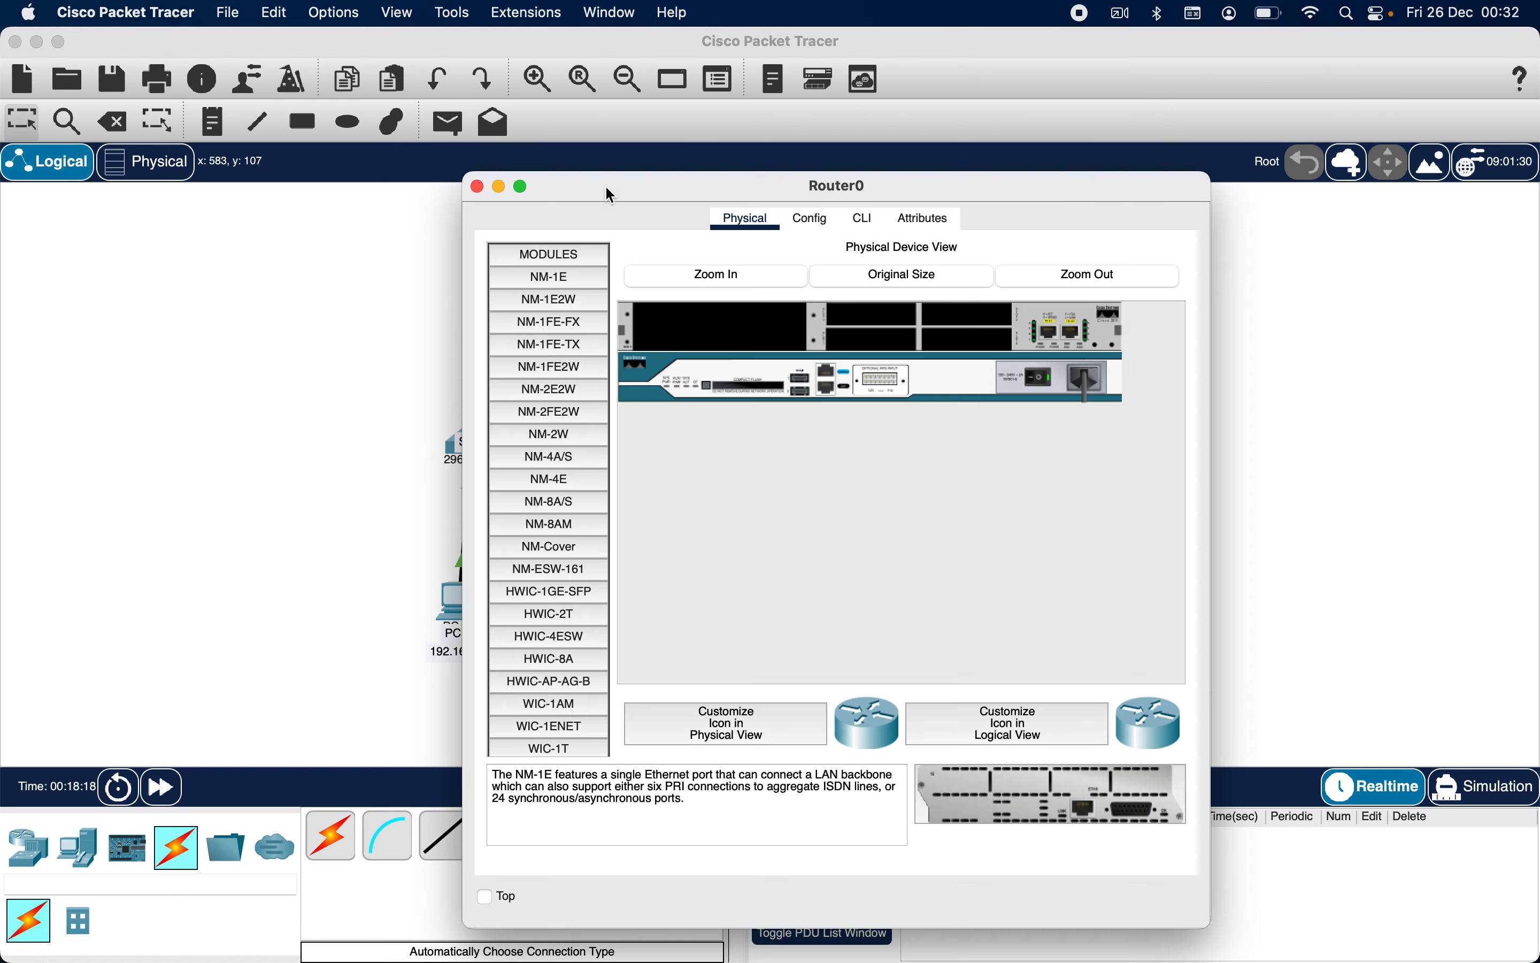
left_click_drag(608, 184, 732, 188)
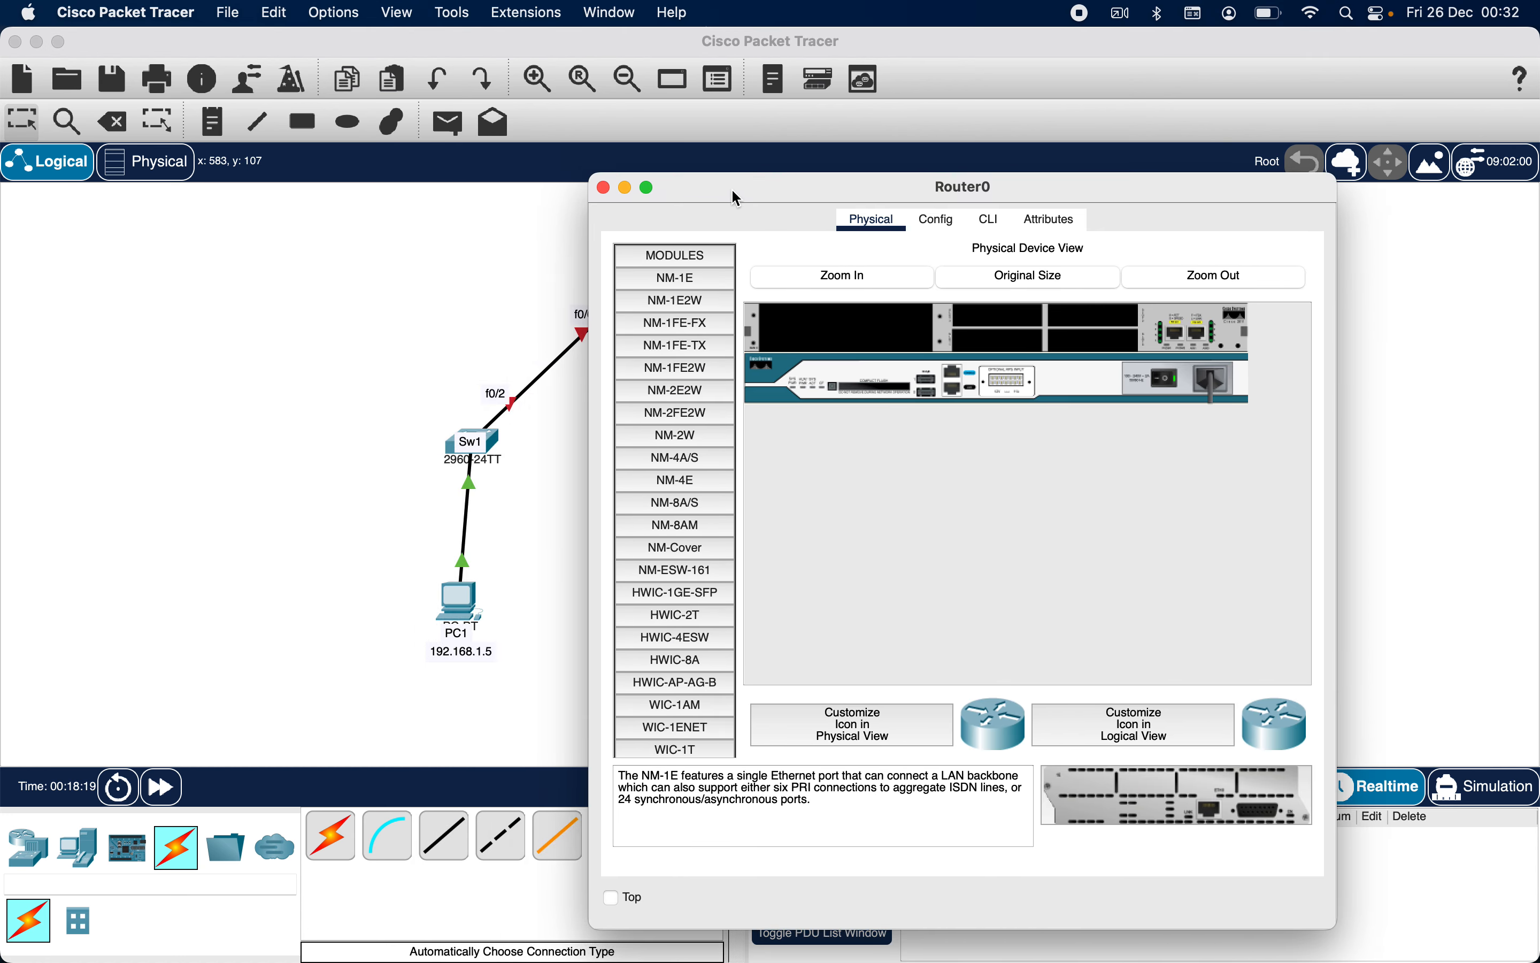
left_click(937, 231)
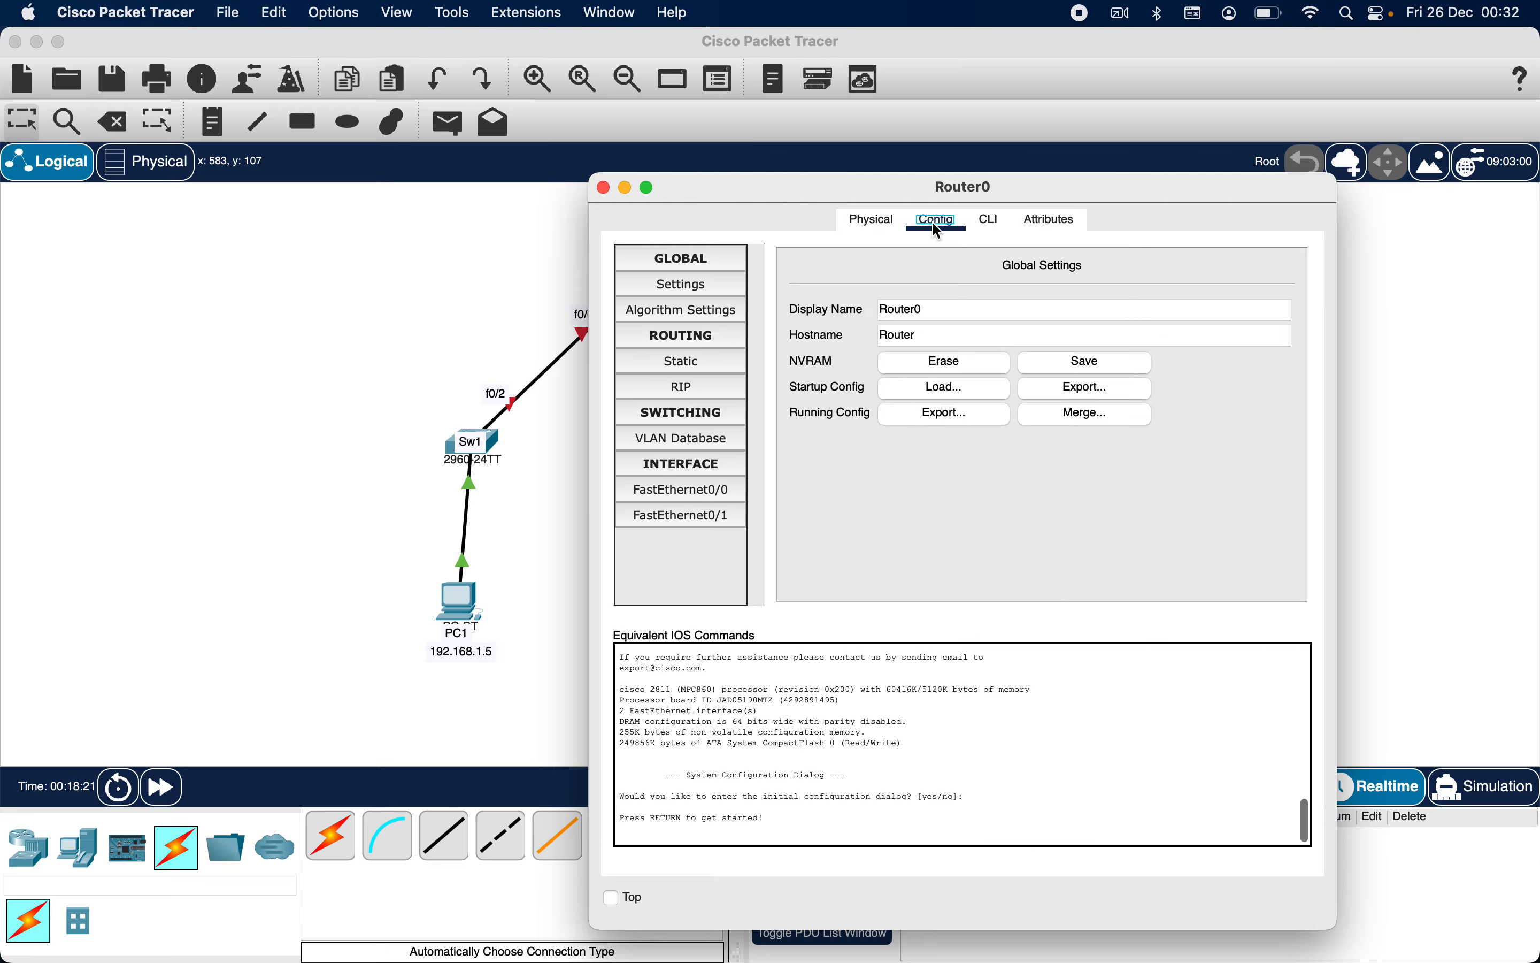
left_click(931, 301)
key("BackSpace")
key("BackSpace")
key("BackSpace")
key("BackSpace")
key("BackSpace")
key("BackSpace")
type("1")
Start the router's command-line session and enter global configuration mode with enable and config t
left_click(990, 220)
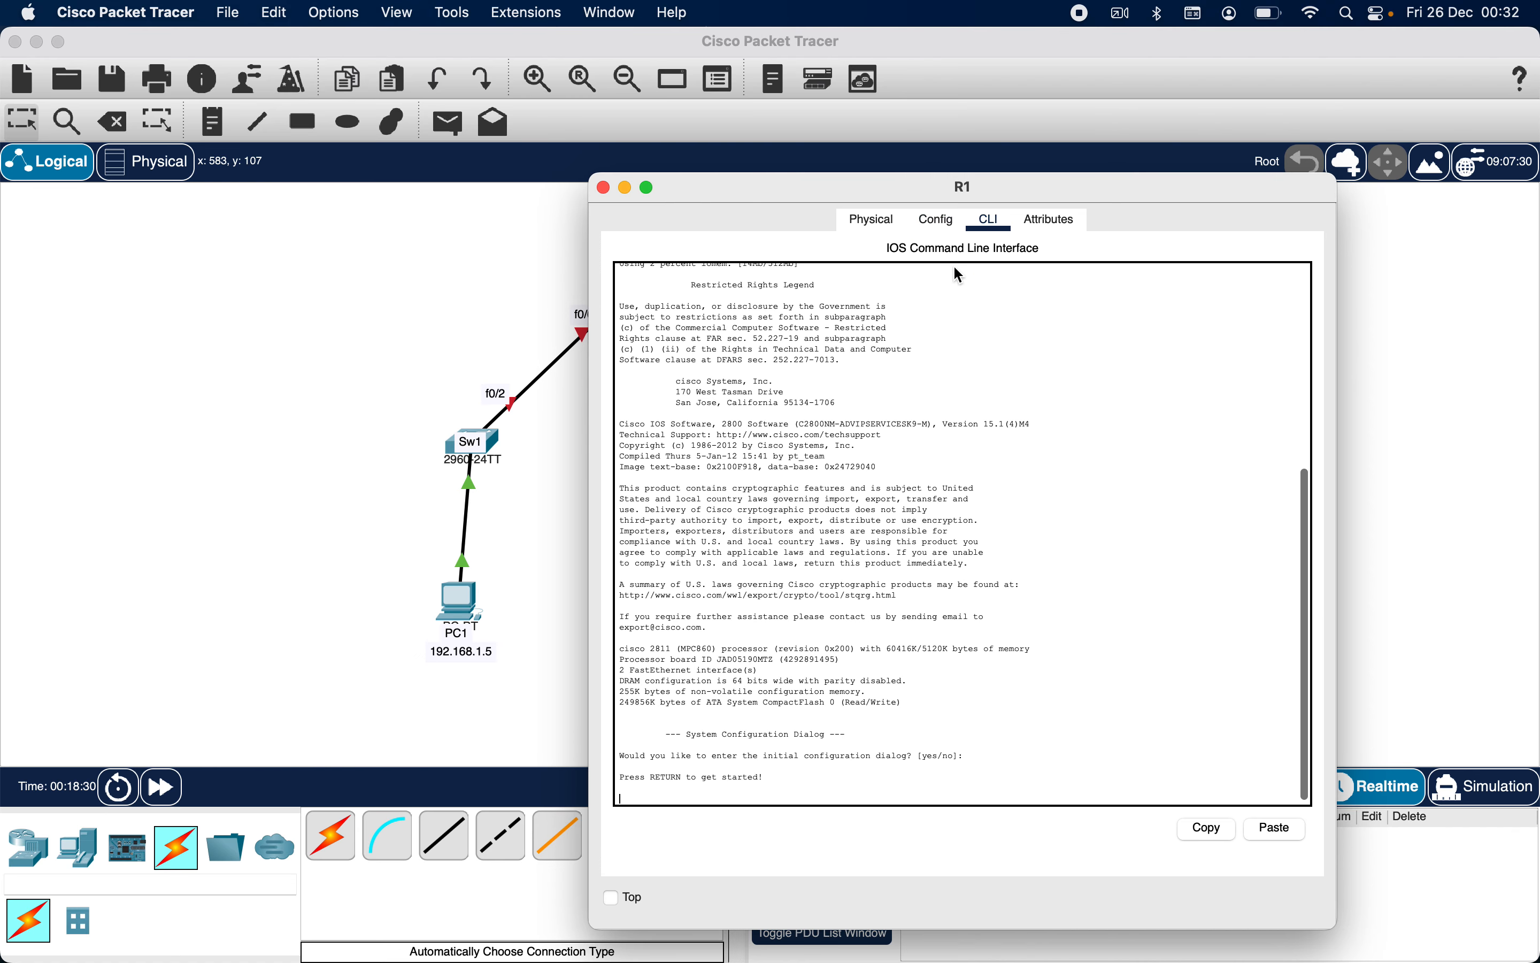
key("Return")
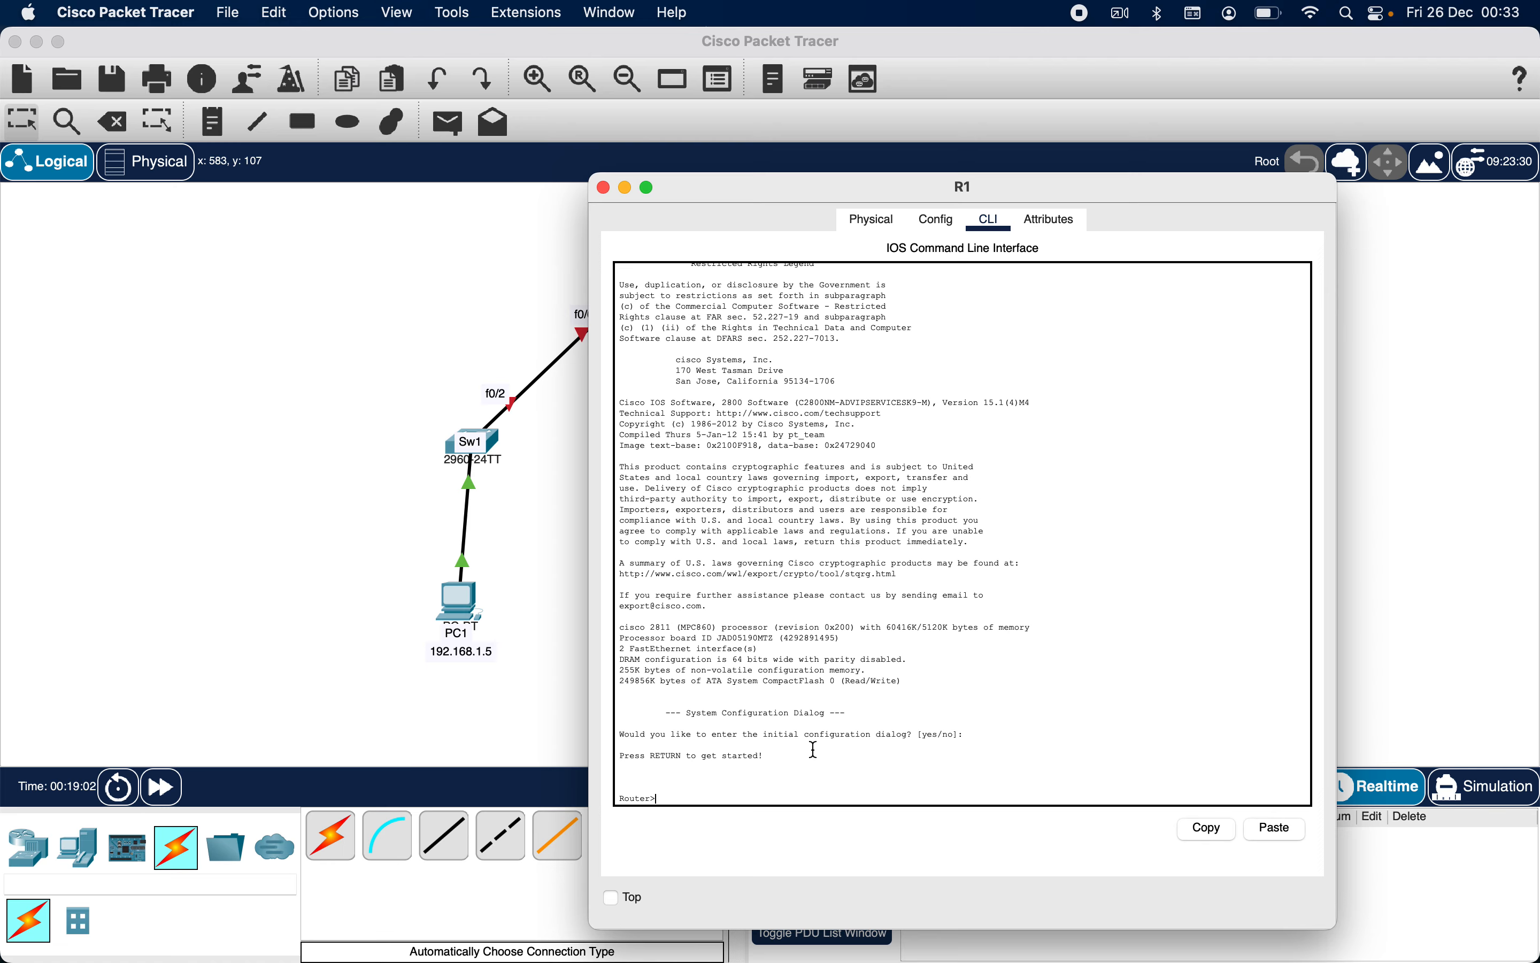
type("able")
key("Return")
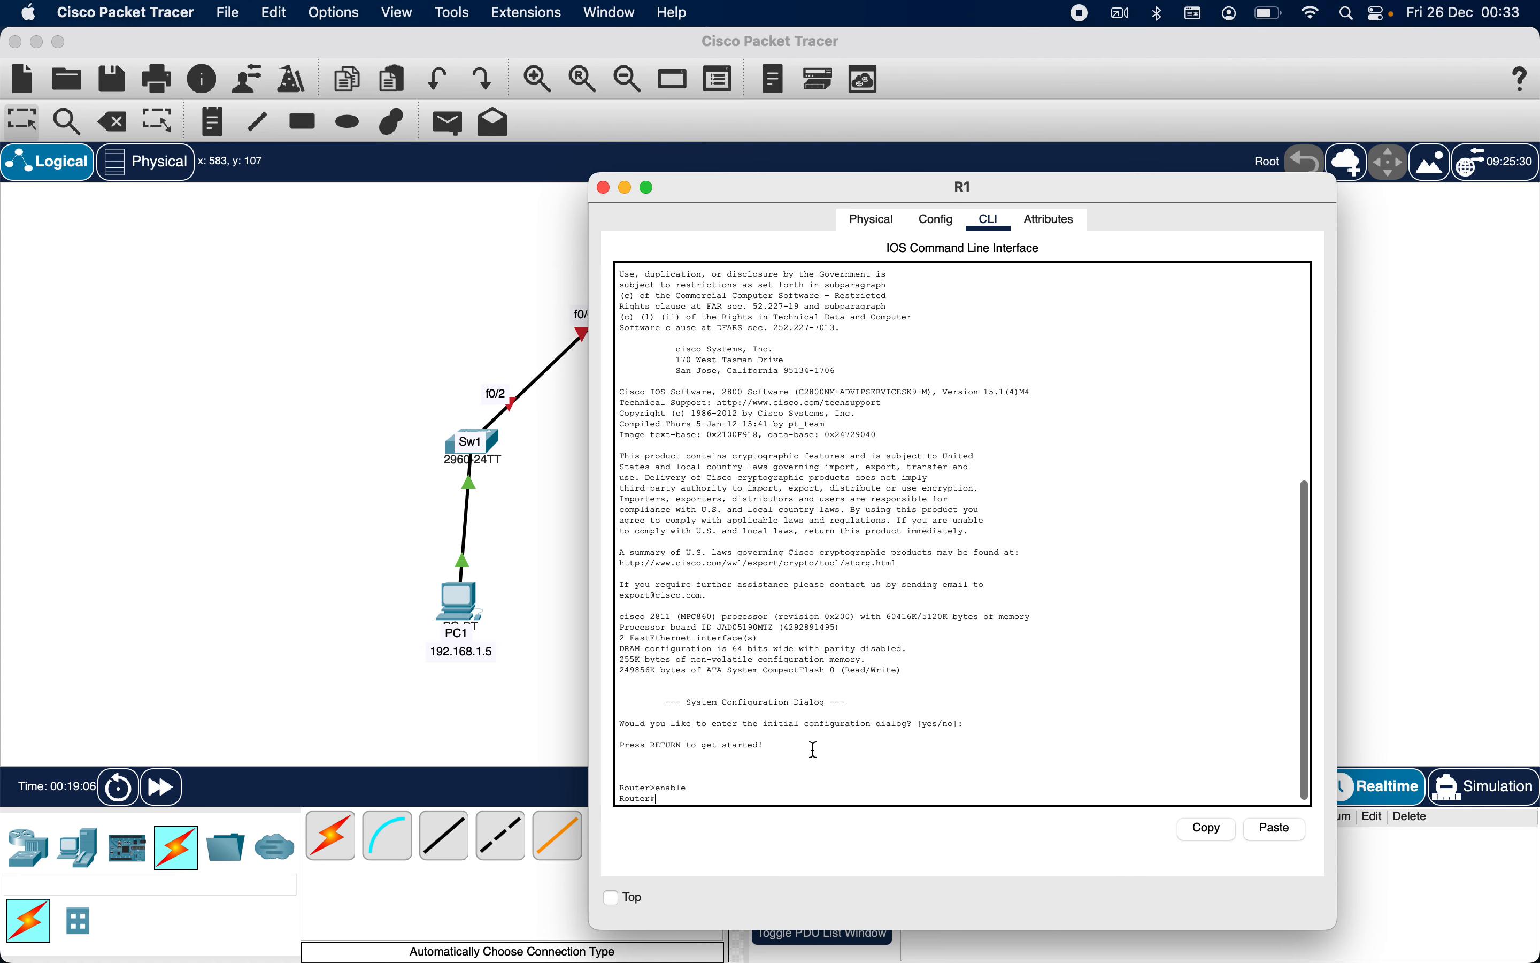
type("conf")
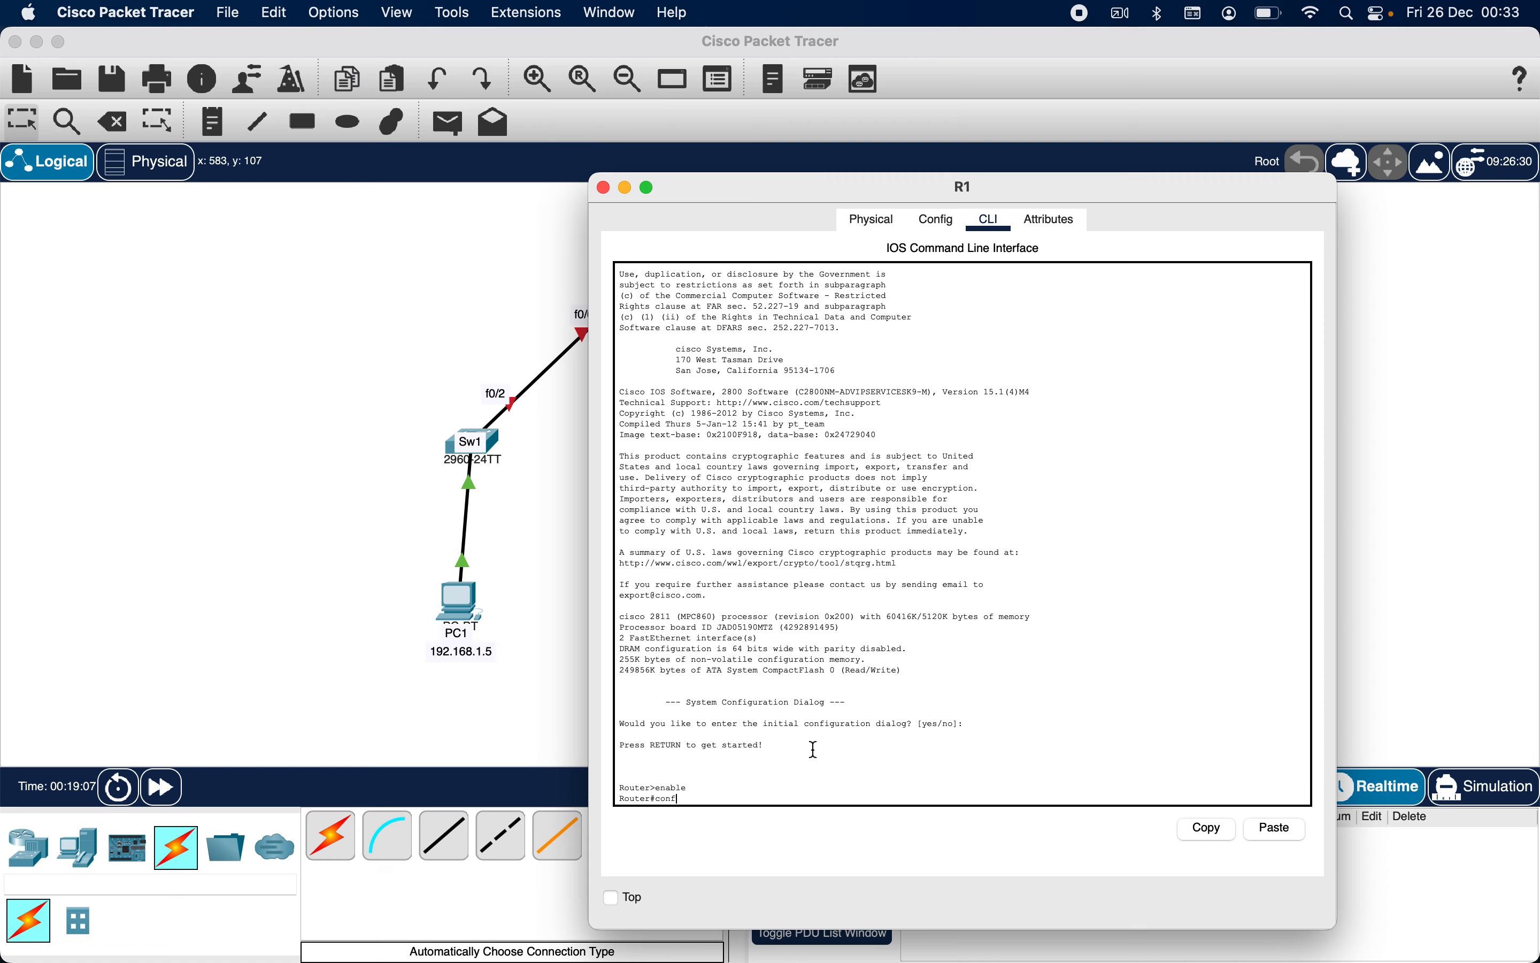
type("ig t")
key("Return")
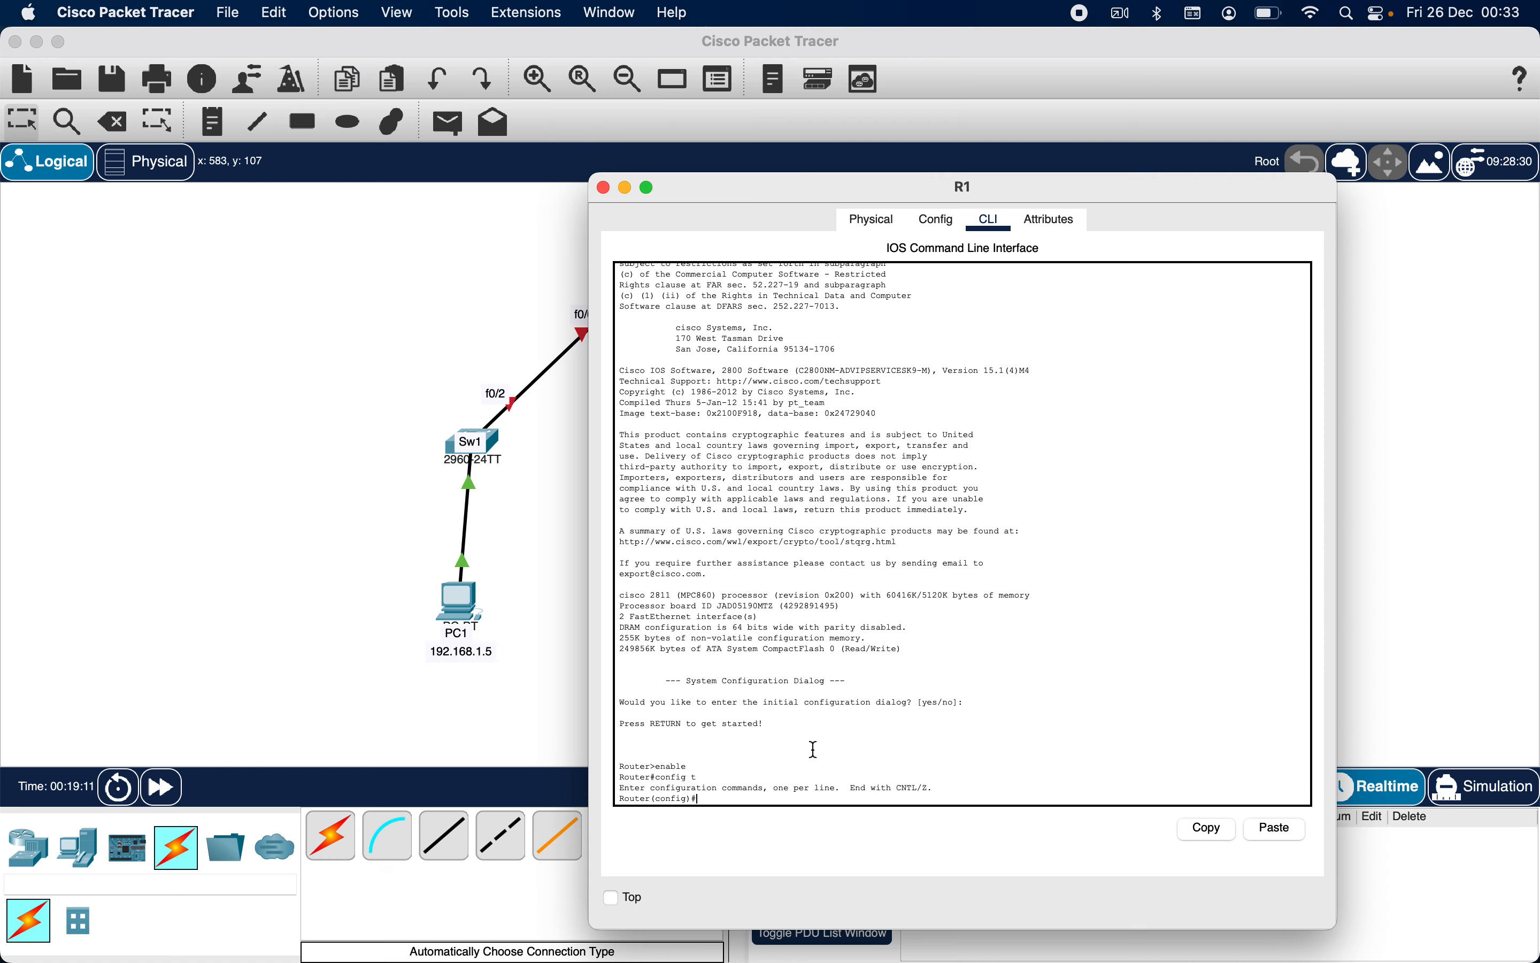
Set the router's hostname to R1 with the hostname command
type("hostname")
type(" R")
type("!")
key("Return")
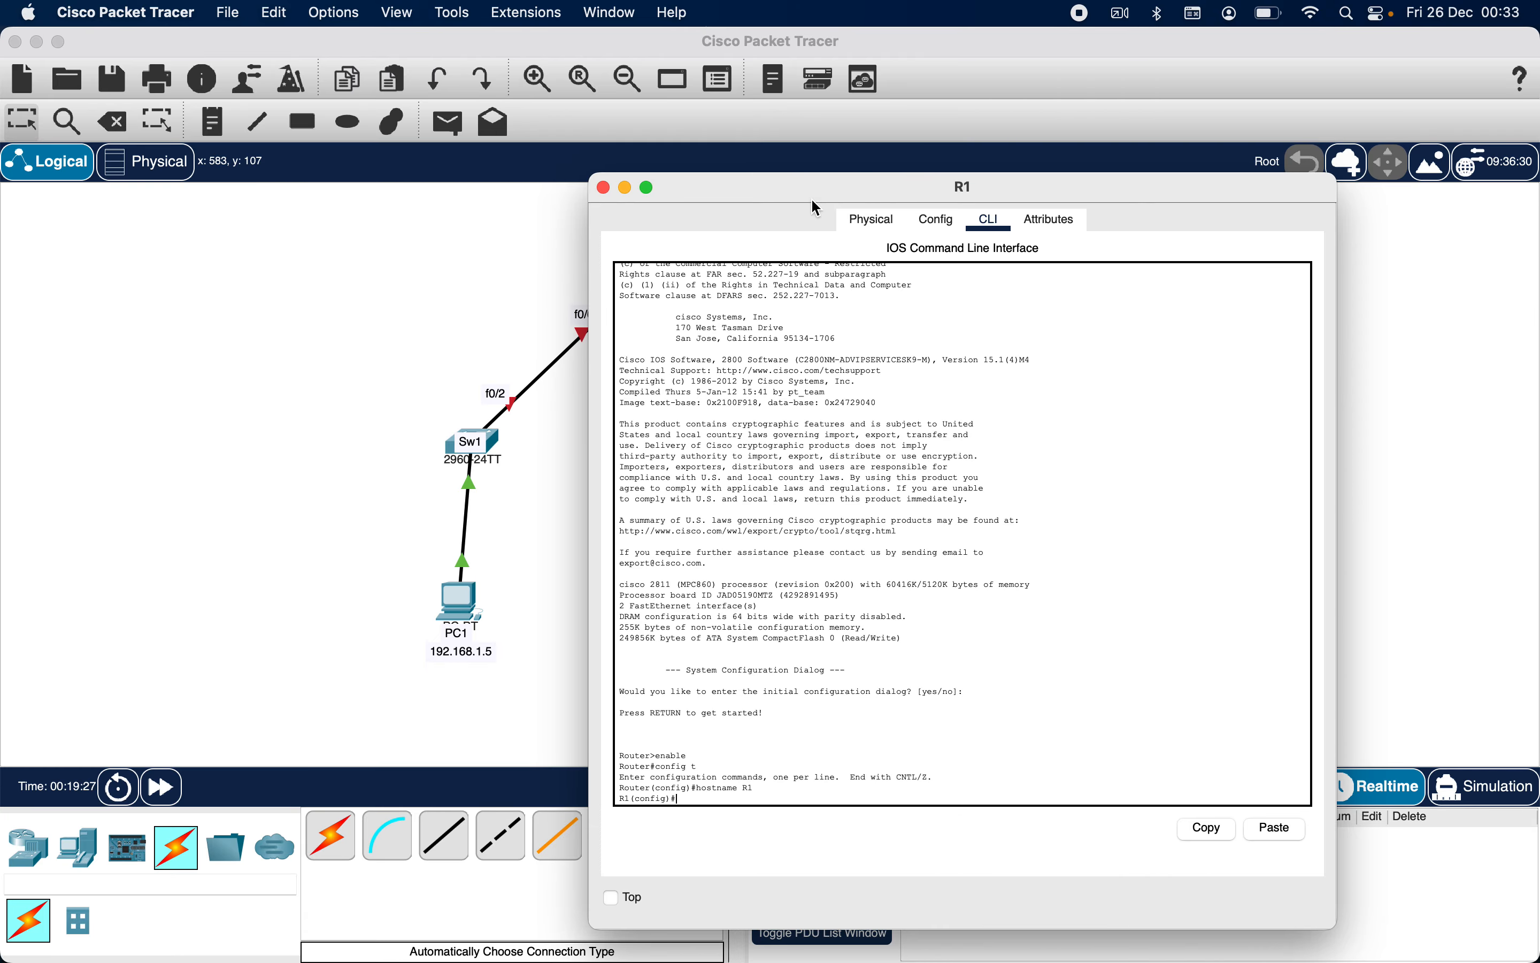
Enter interface f0/0 on R1 and assign it IP address 192.168.1.2 with mask 255.255.255.0
left_click_drag(806, 186, 841, 232)
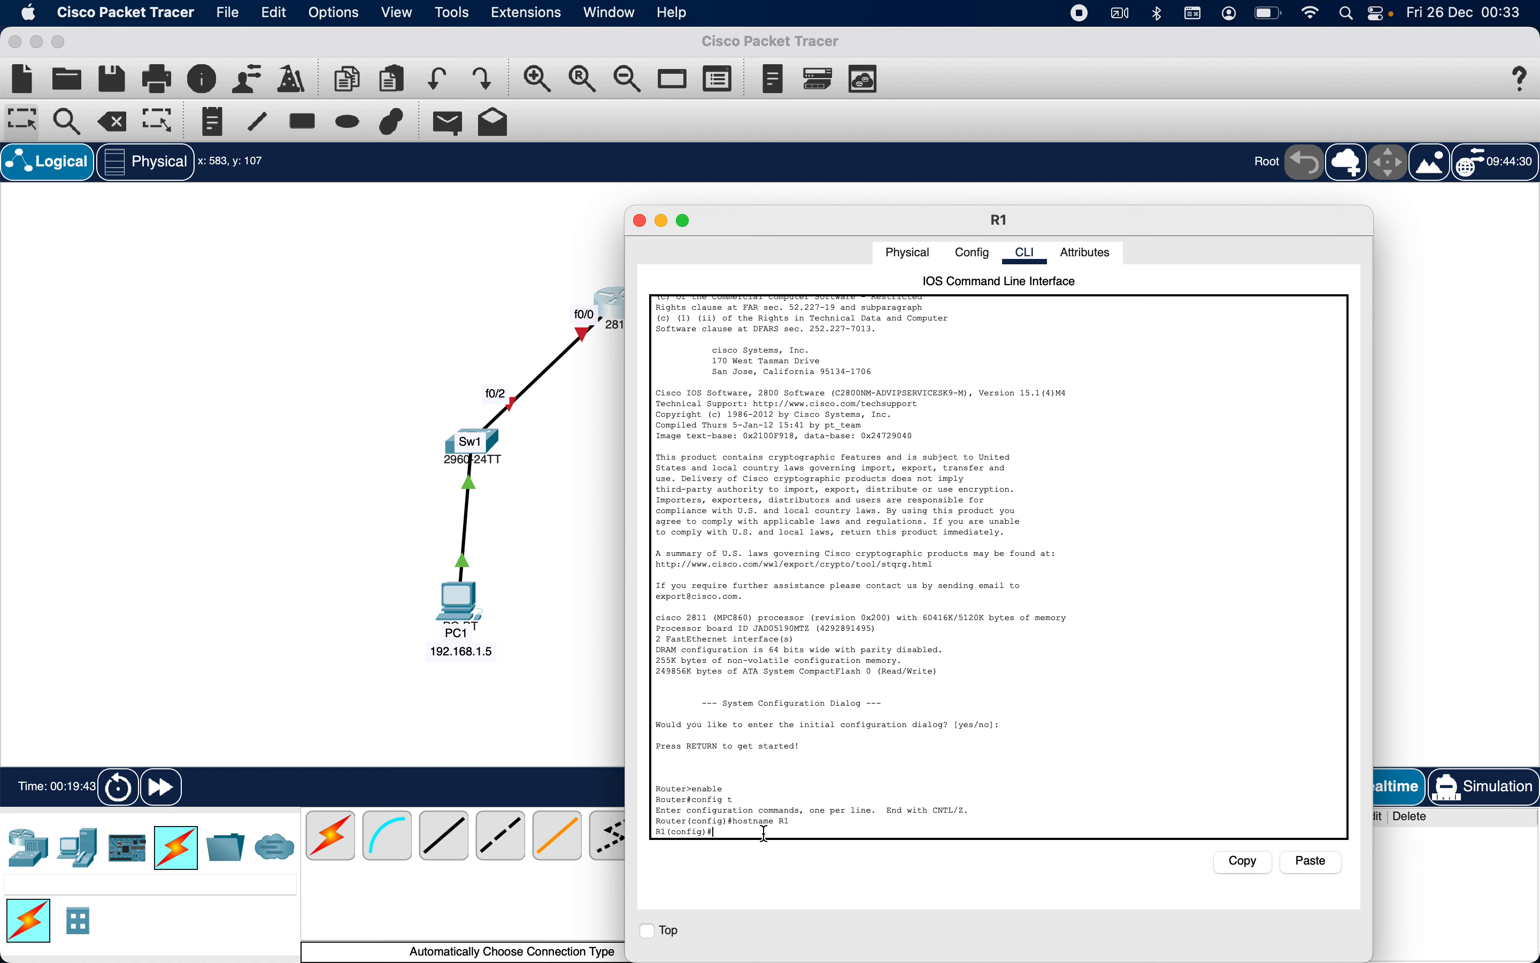
mouse_move(803, 220)
left_mouse_down()
mouse_move(956, 226)
mouse_move(749, 220)
mouse_move(775, 220)
left_mouse_up()
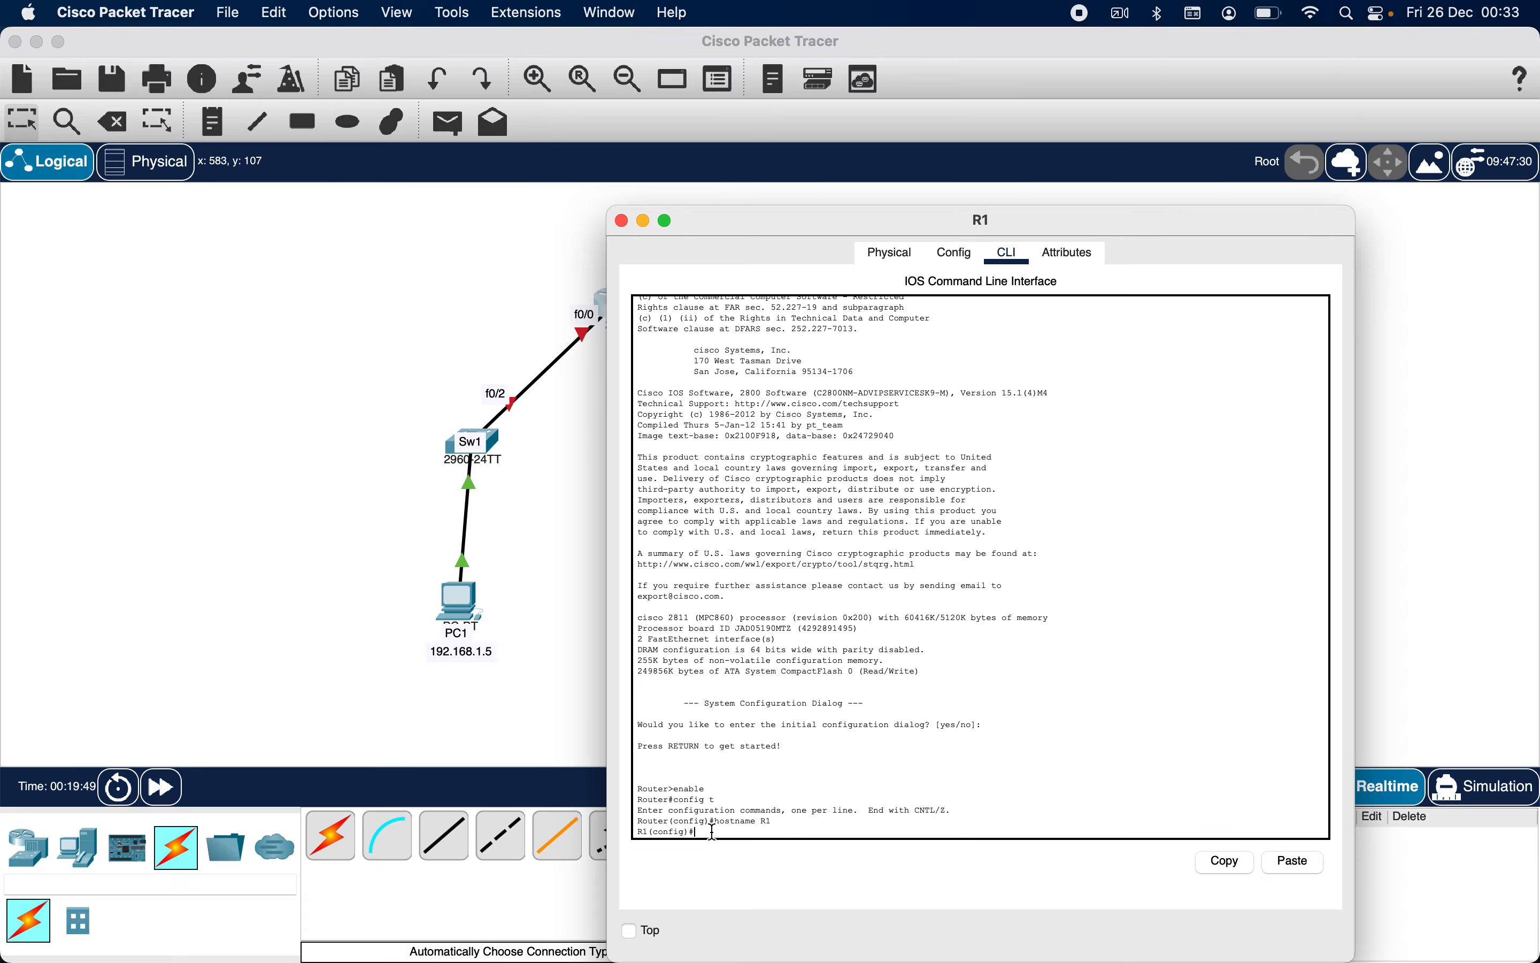
type("interface f0/0")
left_click_drag(778, 234, 879, 235)
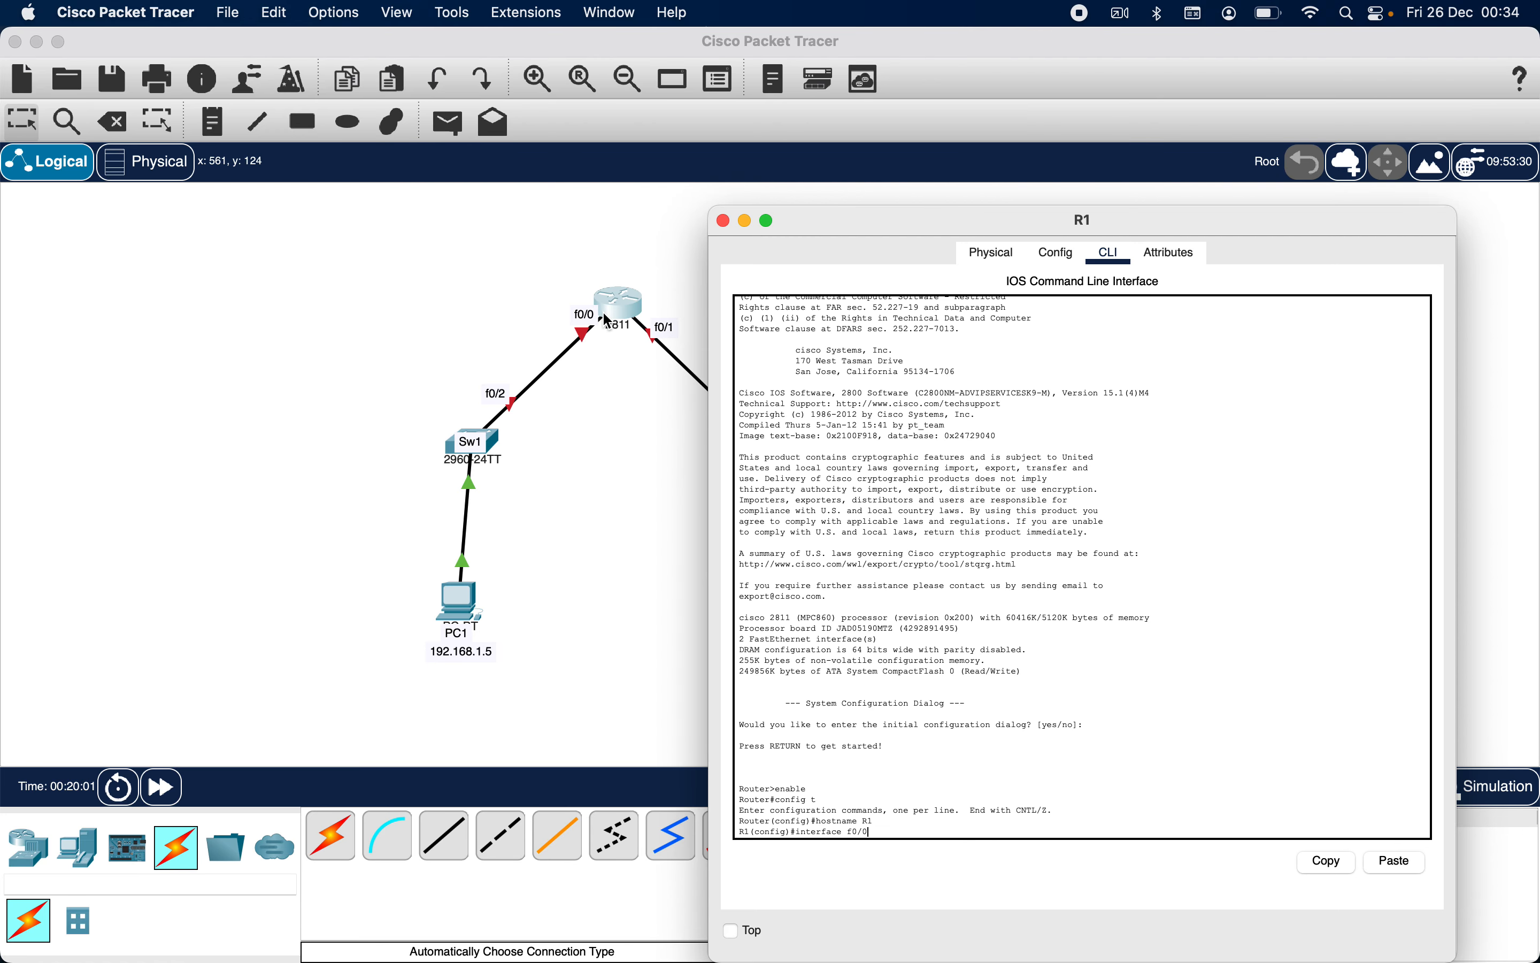
left_click_drag(957, 233, 833, 233)
key("Return")
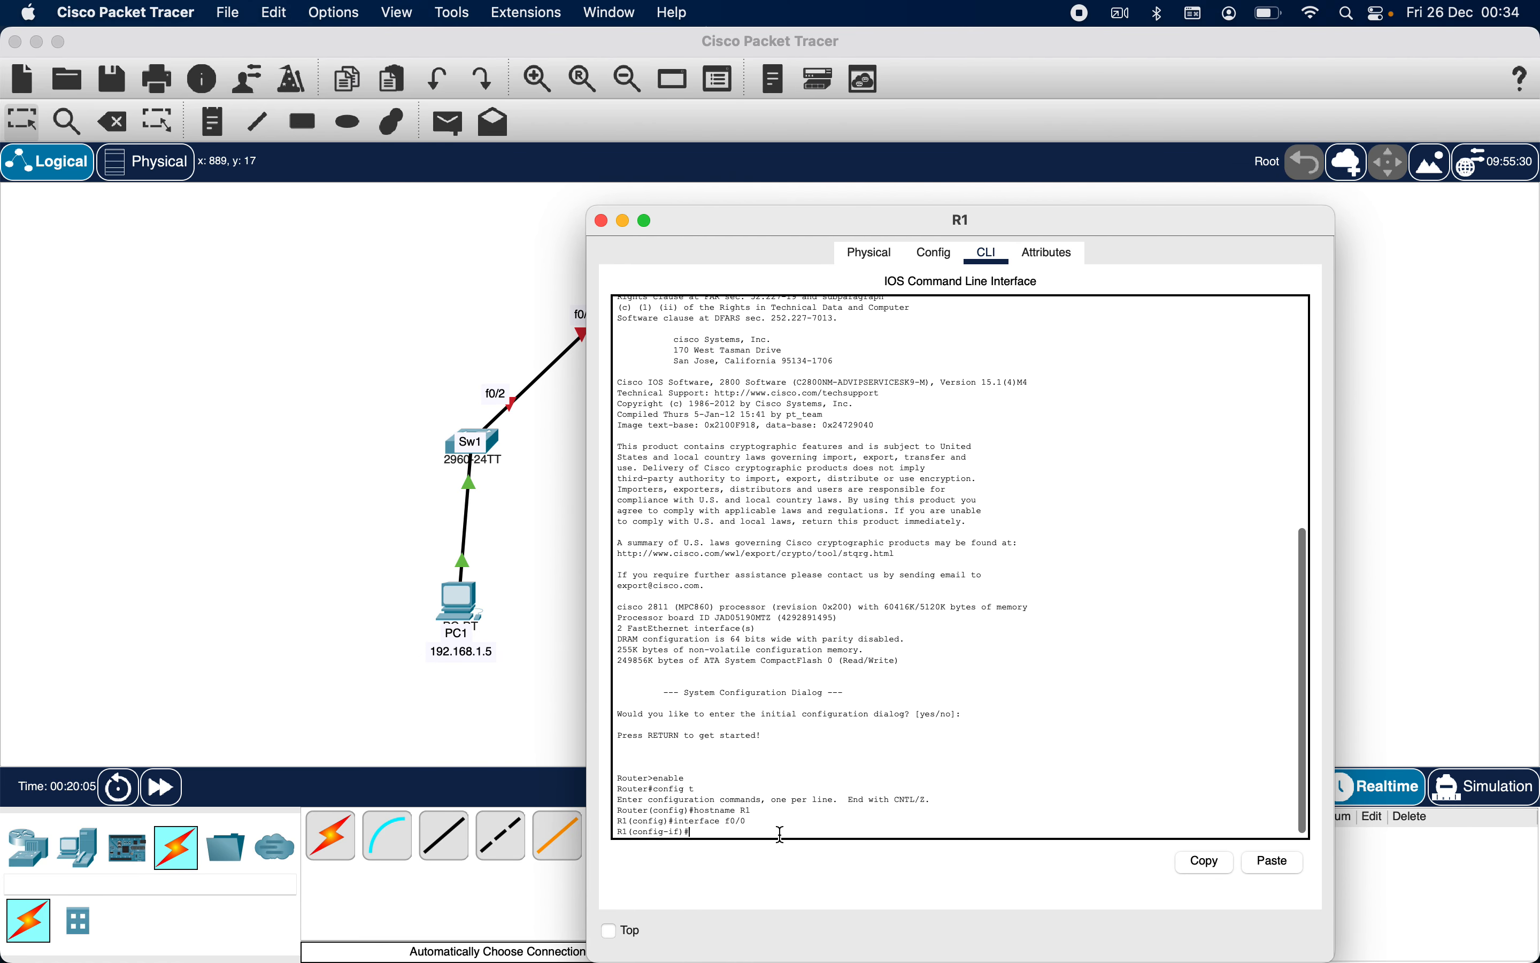
type("ip")
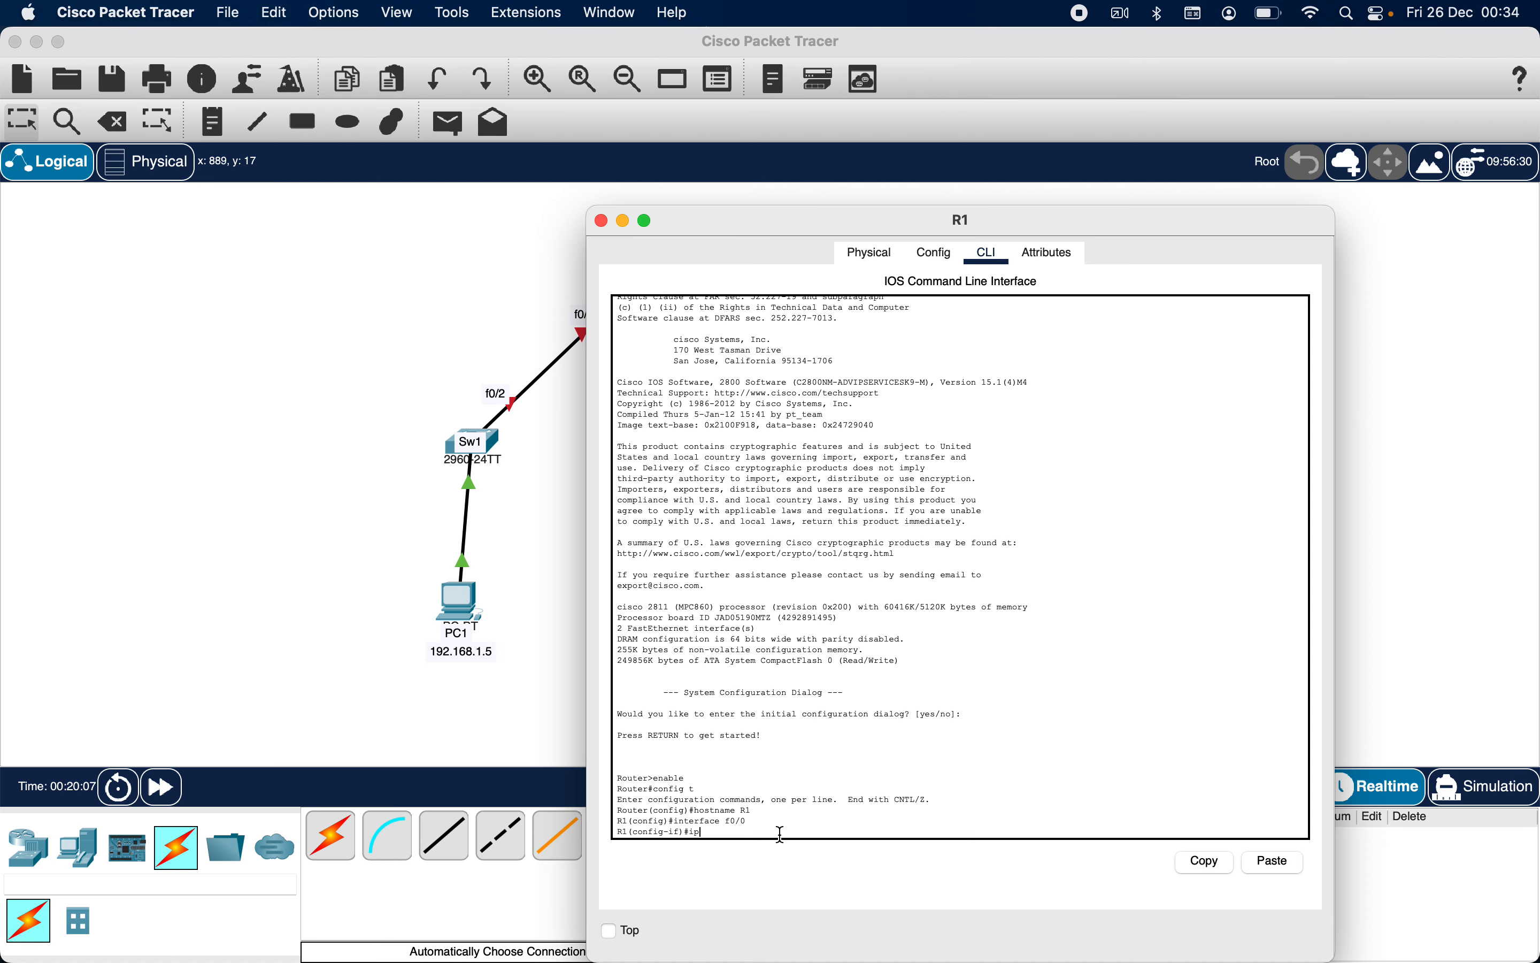
type(" address 192.168.1.2 255.255.255.0")
key("Return")
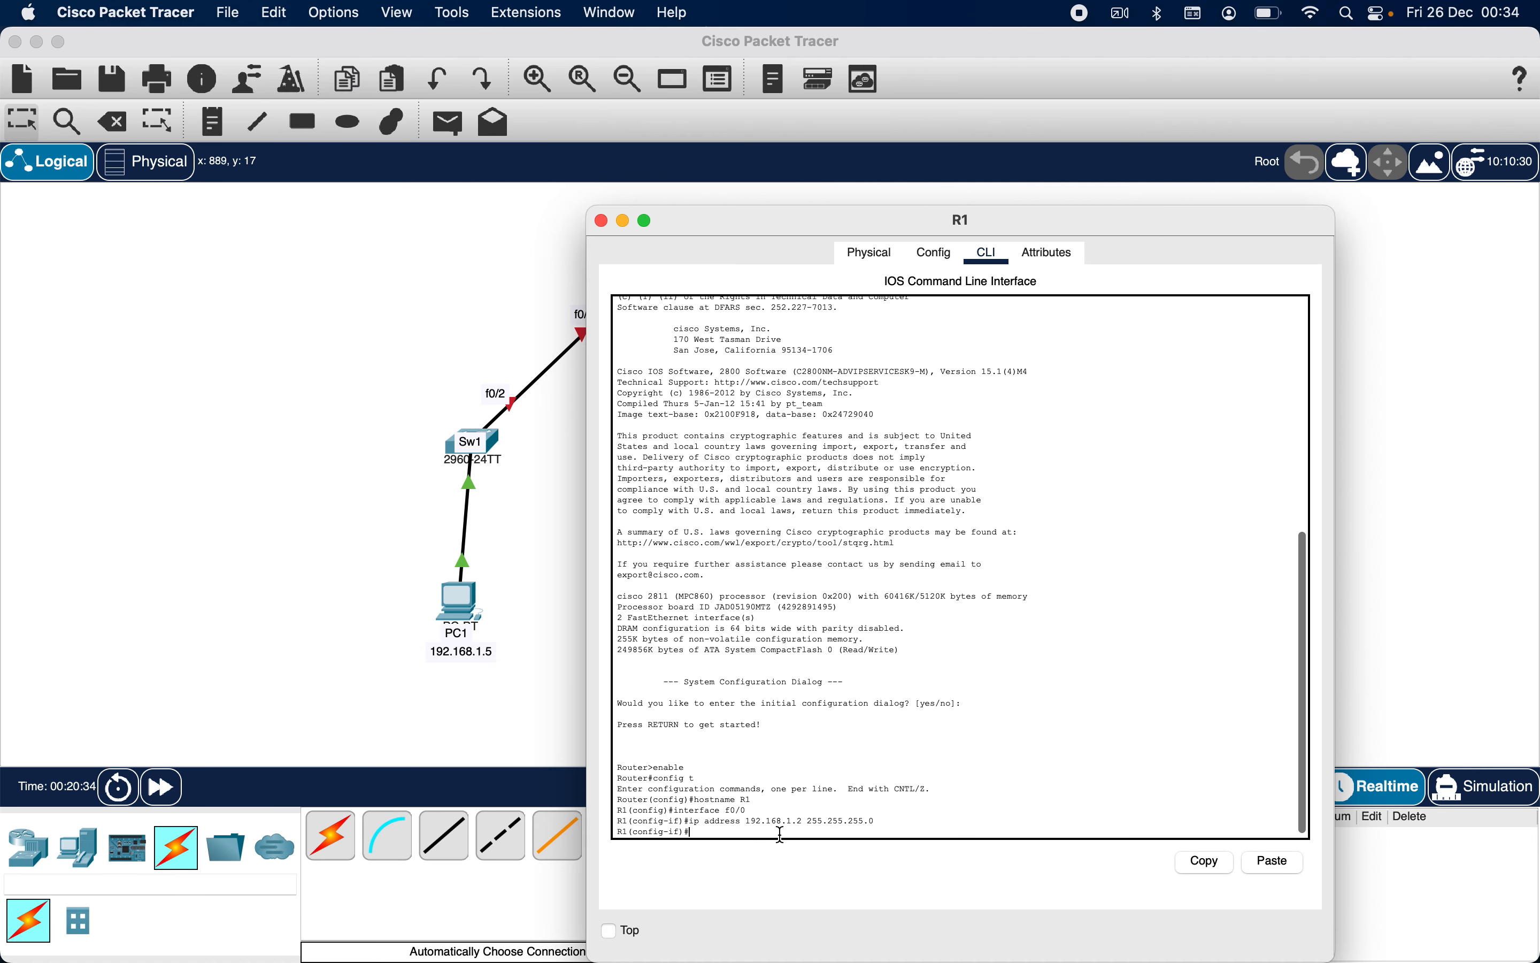
Enable R1's f0/0 interface with no sh, exit interface configuration mode, and close the router window
type("no sh")
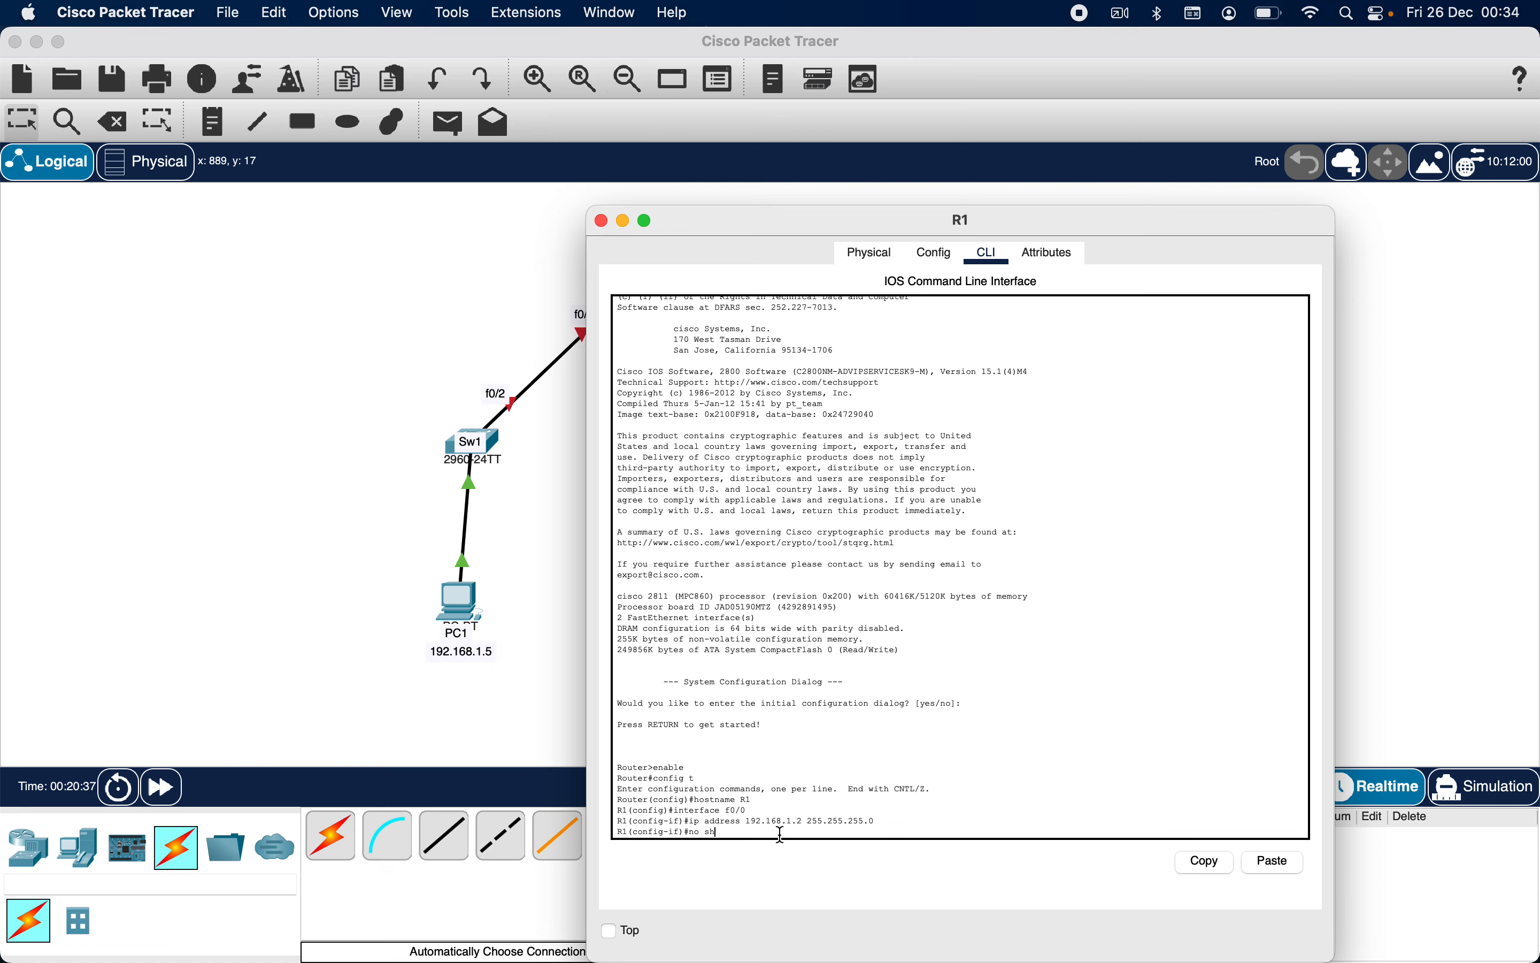
key("Return")
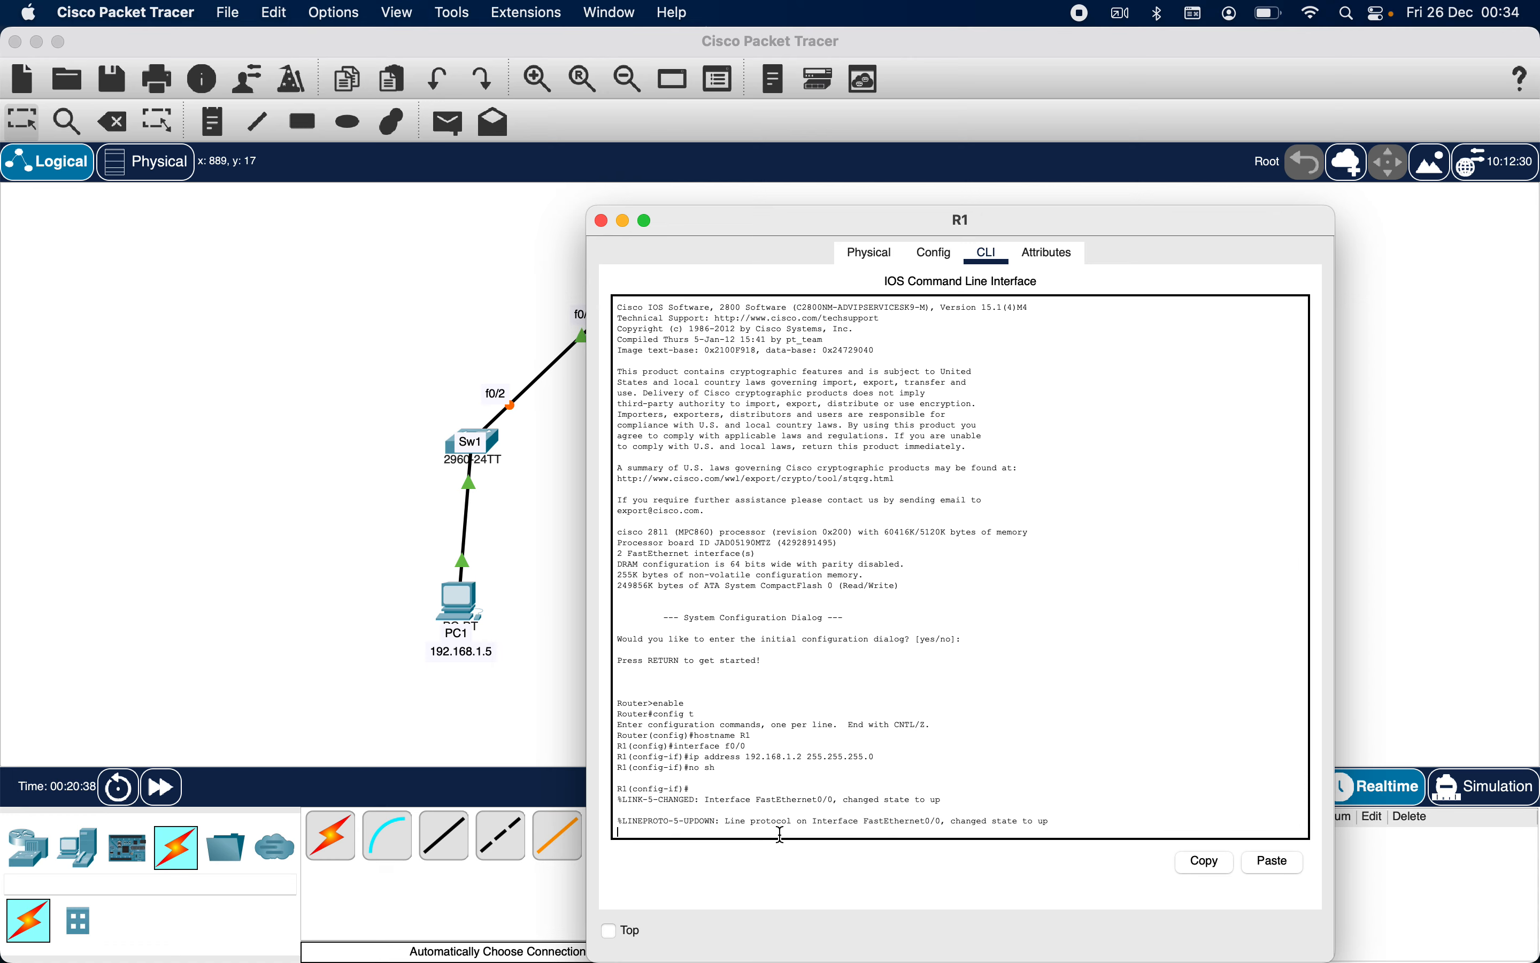
type("exi")
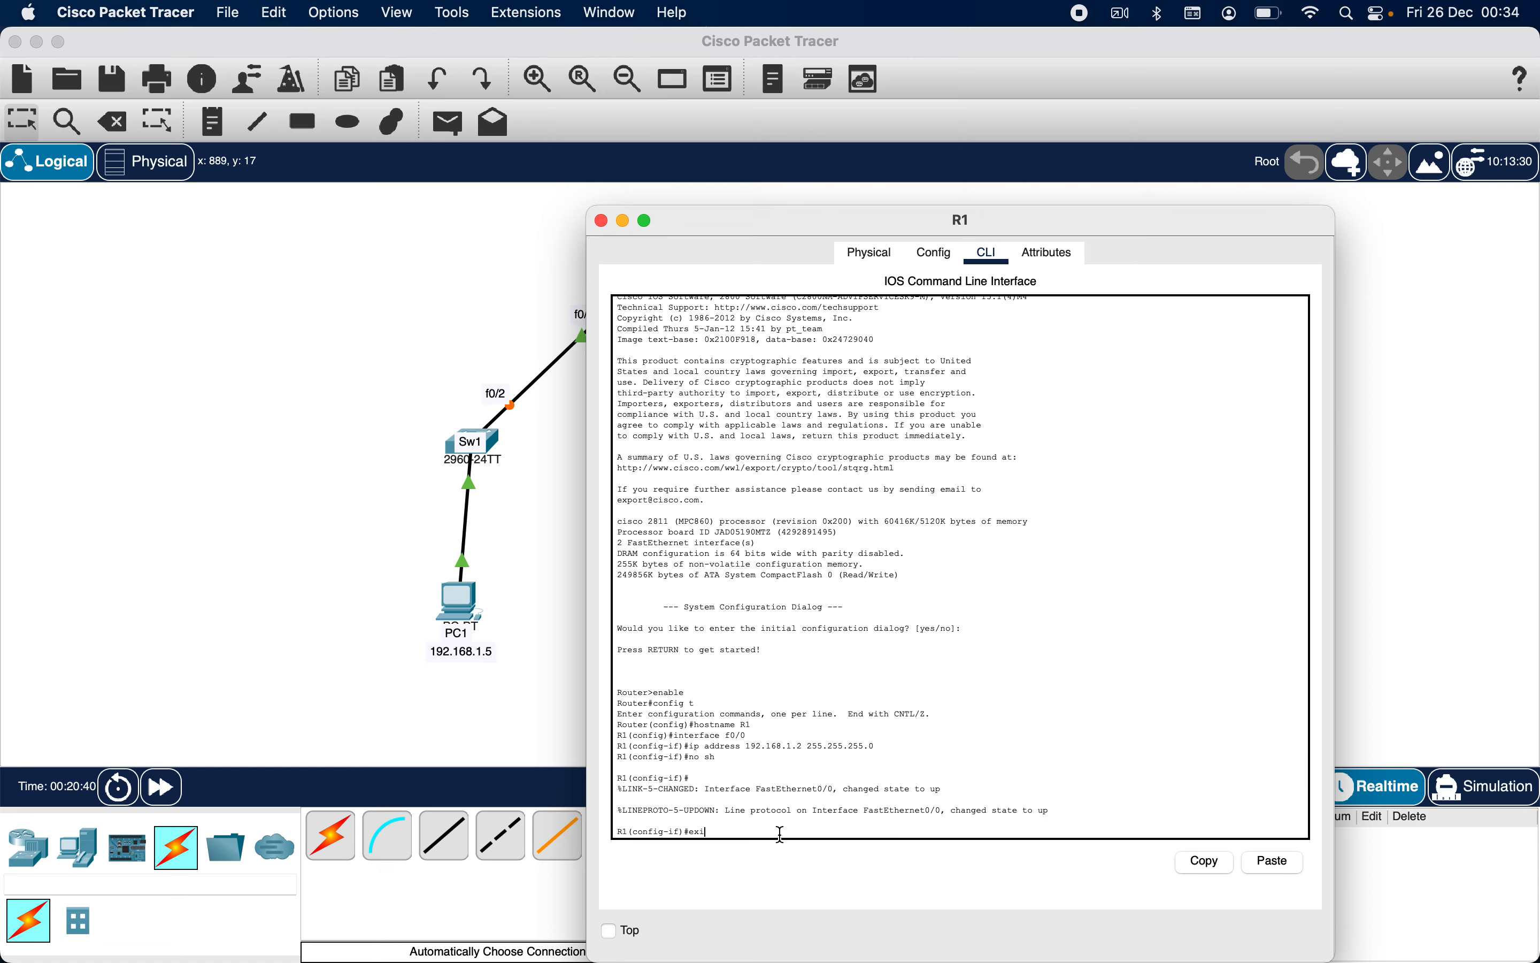
type("t")
key("Return")
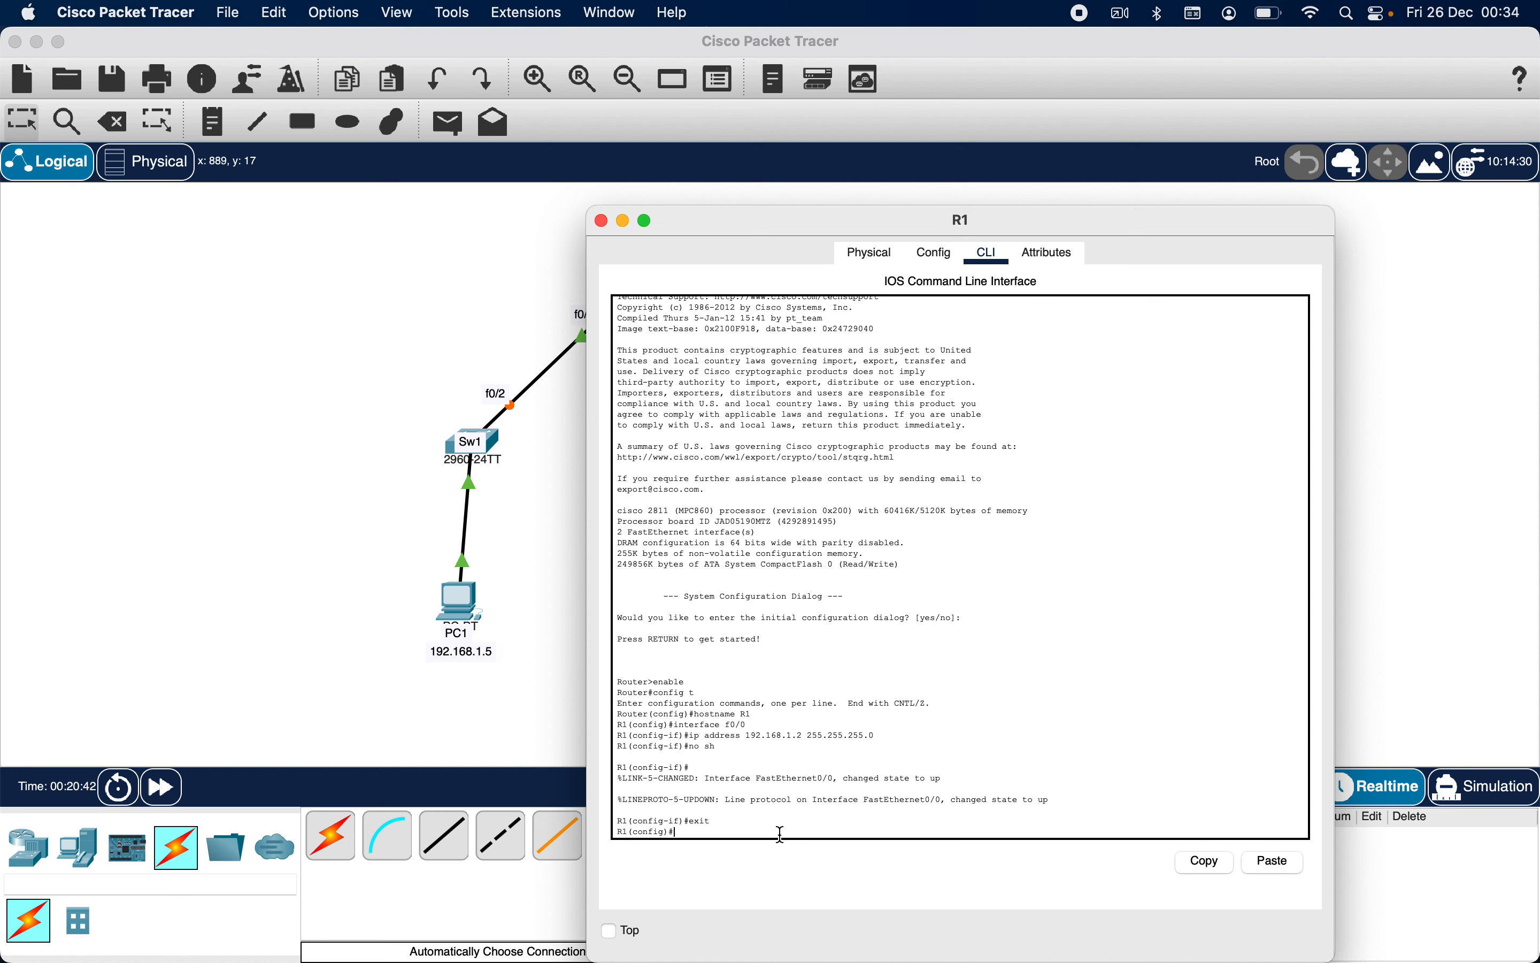
left_click(600, 220)
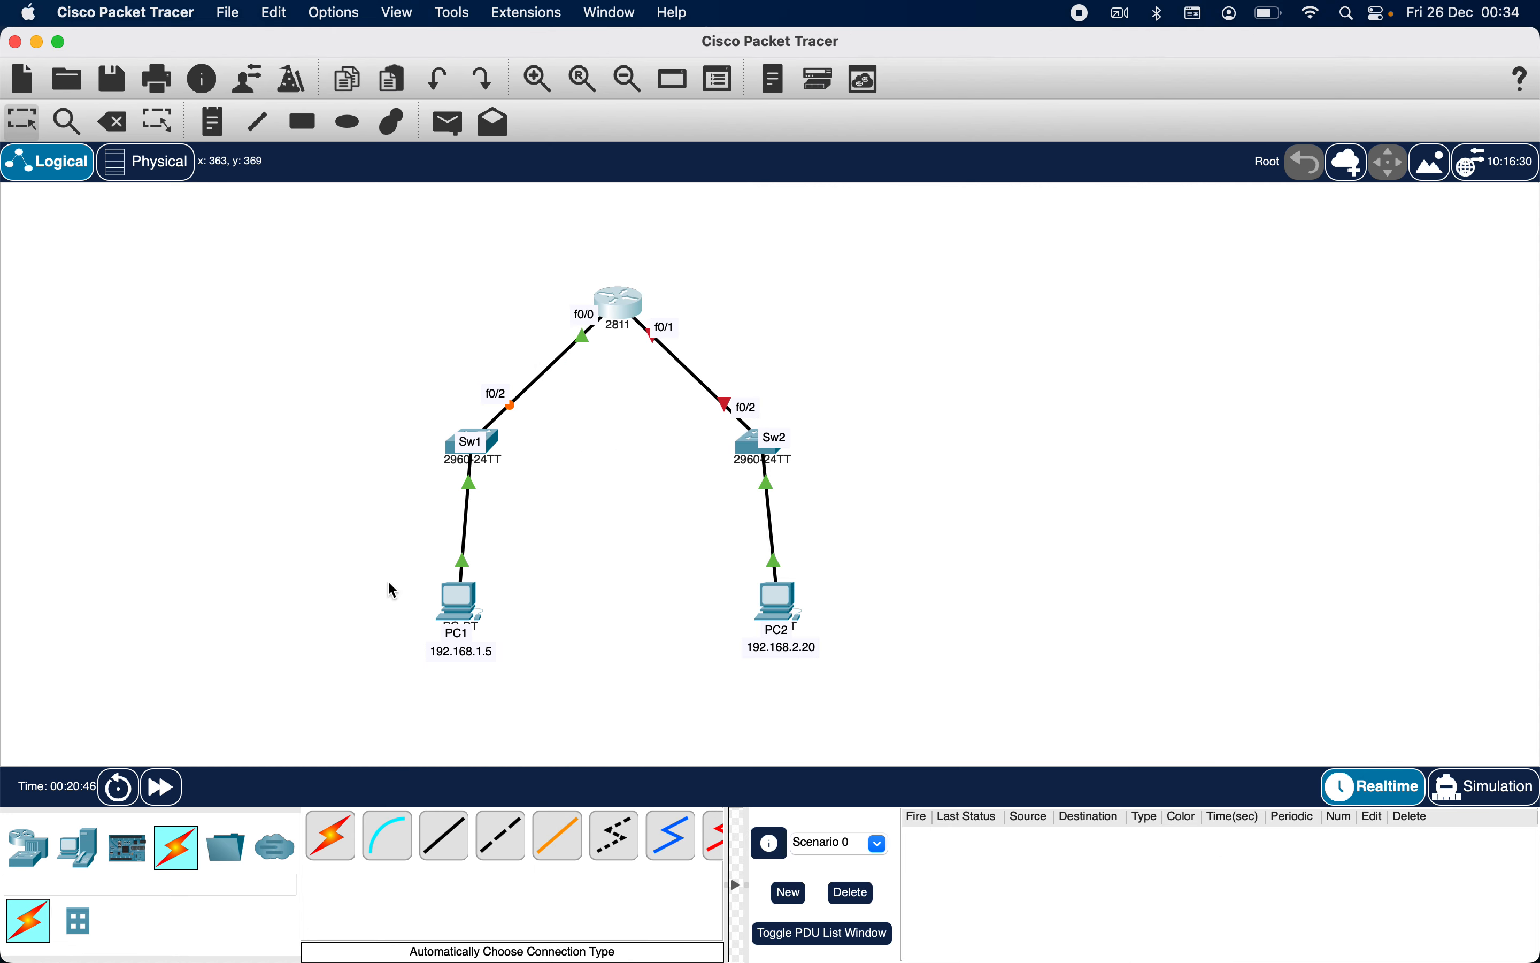
Reopen R1's command line, return to global configuration mode with end, enable and config t, and enter interface f0/1
left_click(176, 794)
left_click(638, 311)
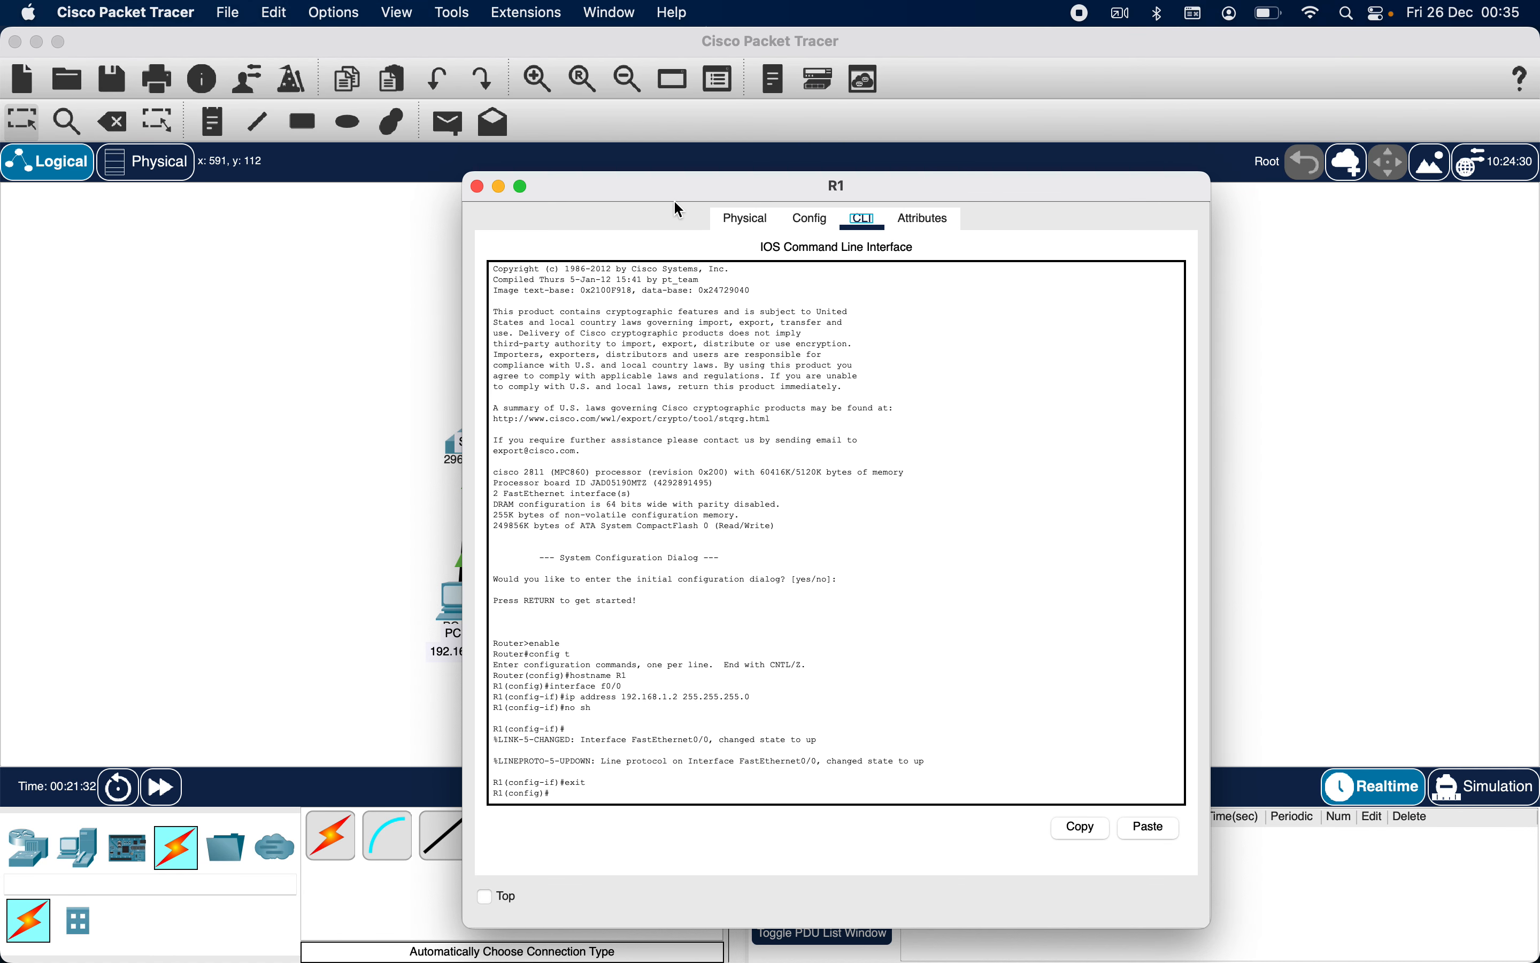
left_click(603, 794)
type("nd")
key("Return")
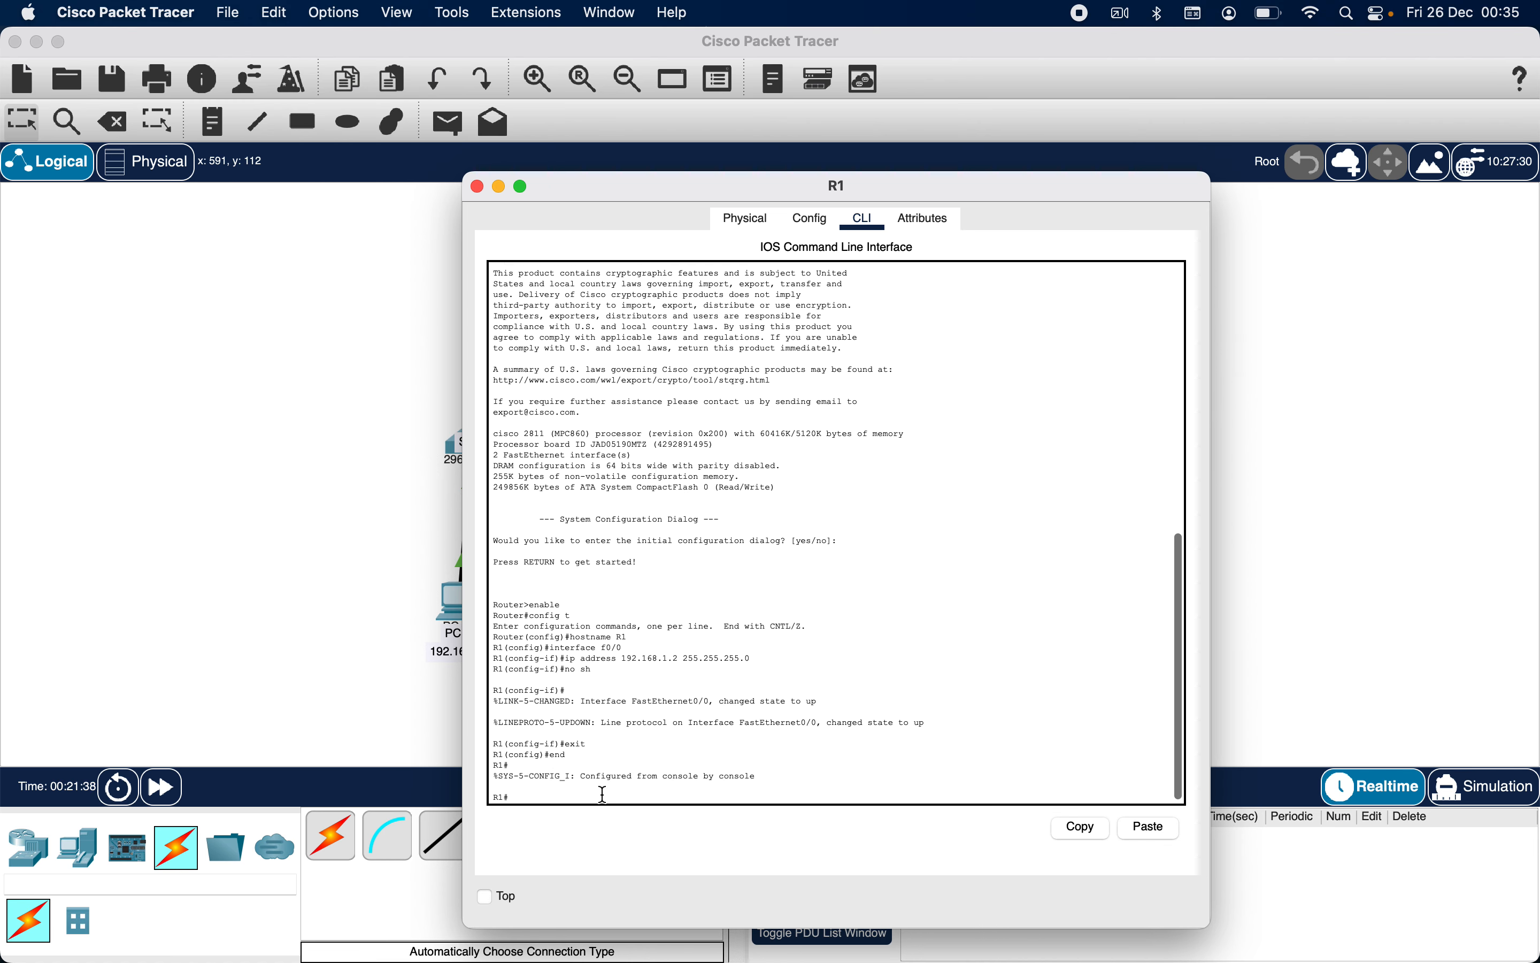
type("enable")
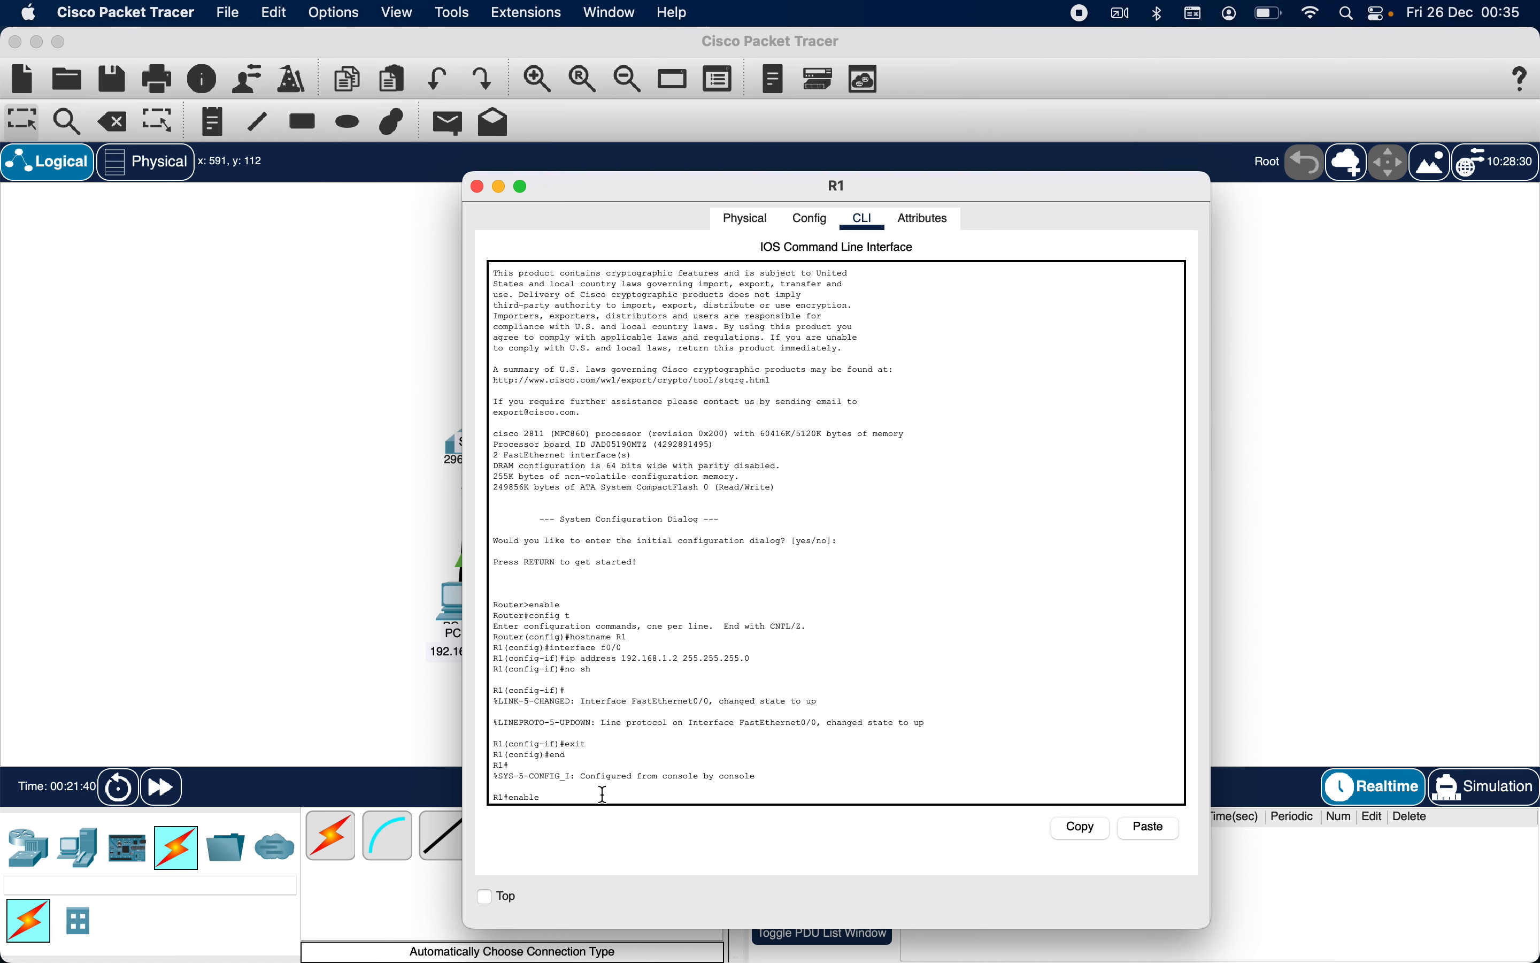
key("Return")
type("conf")
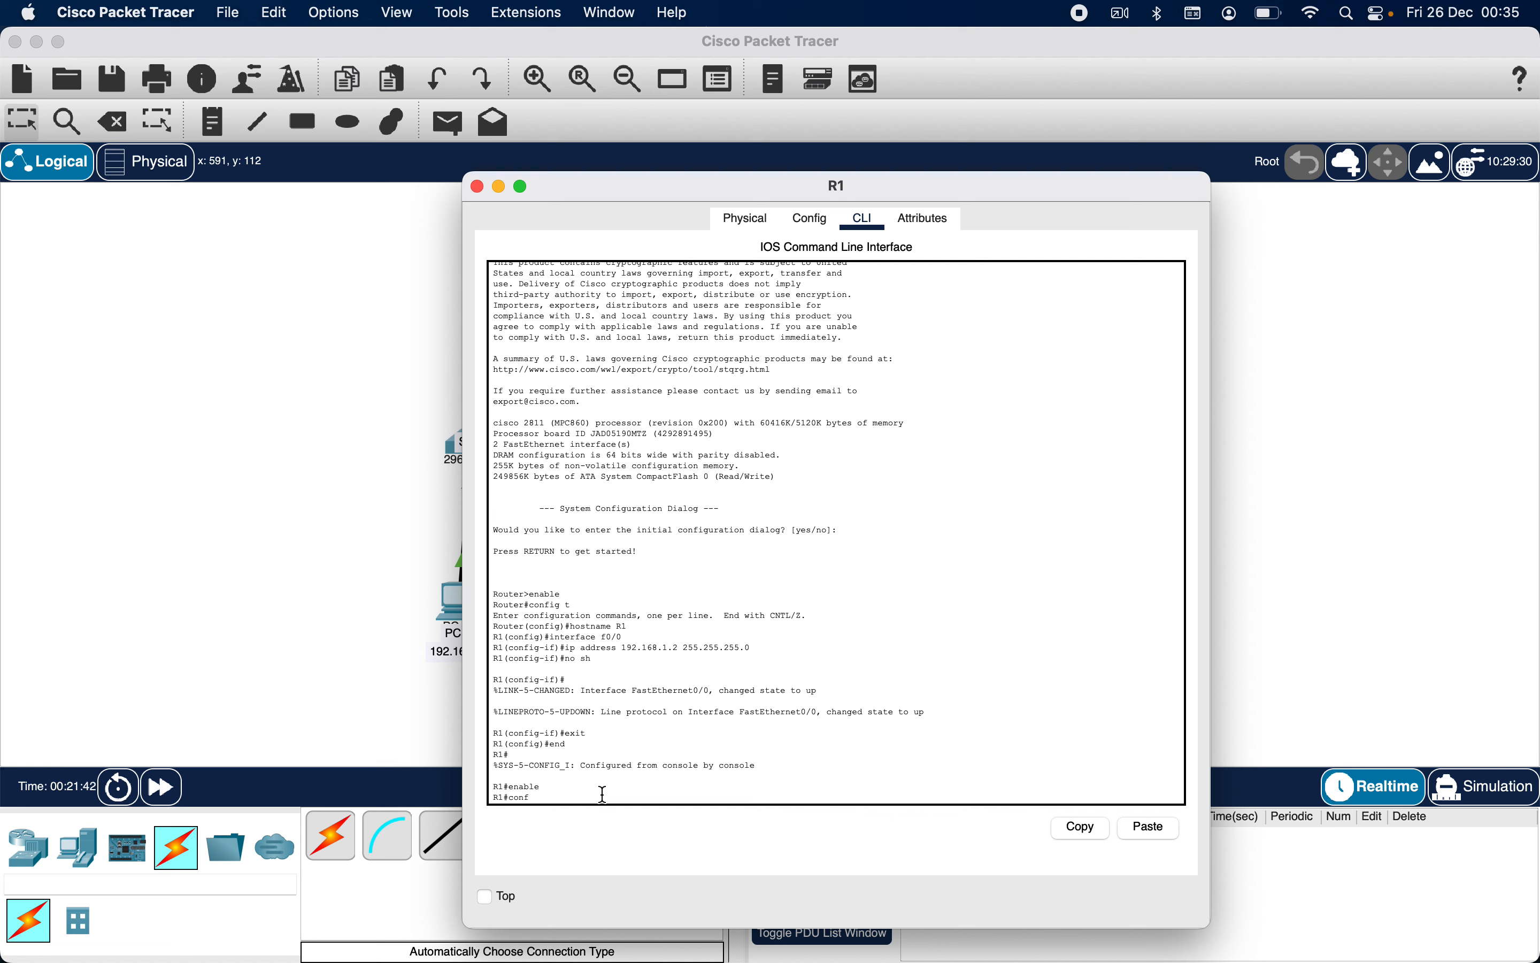
type("ig t")
key("Return")
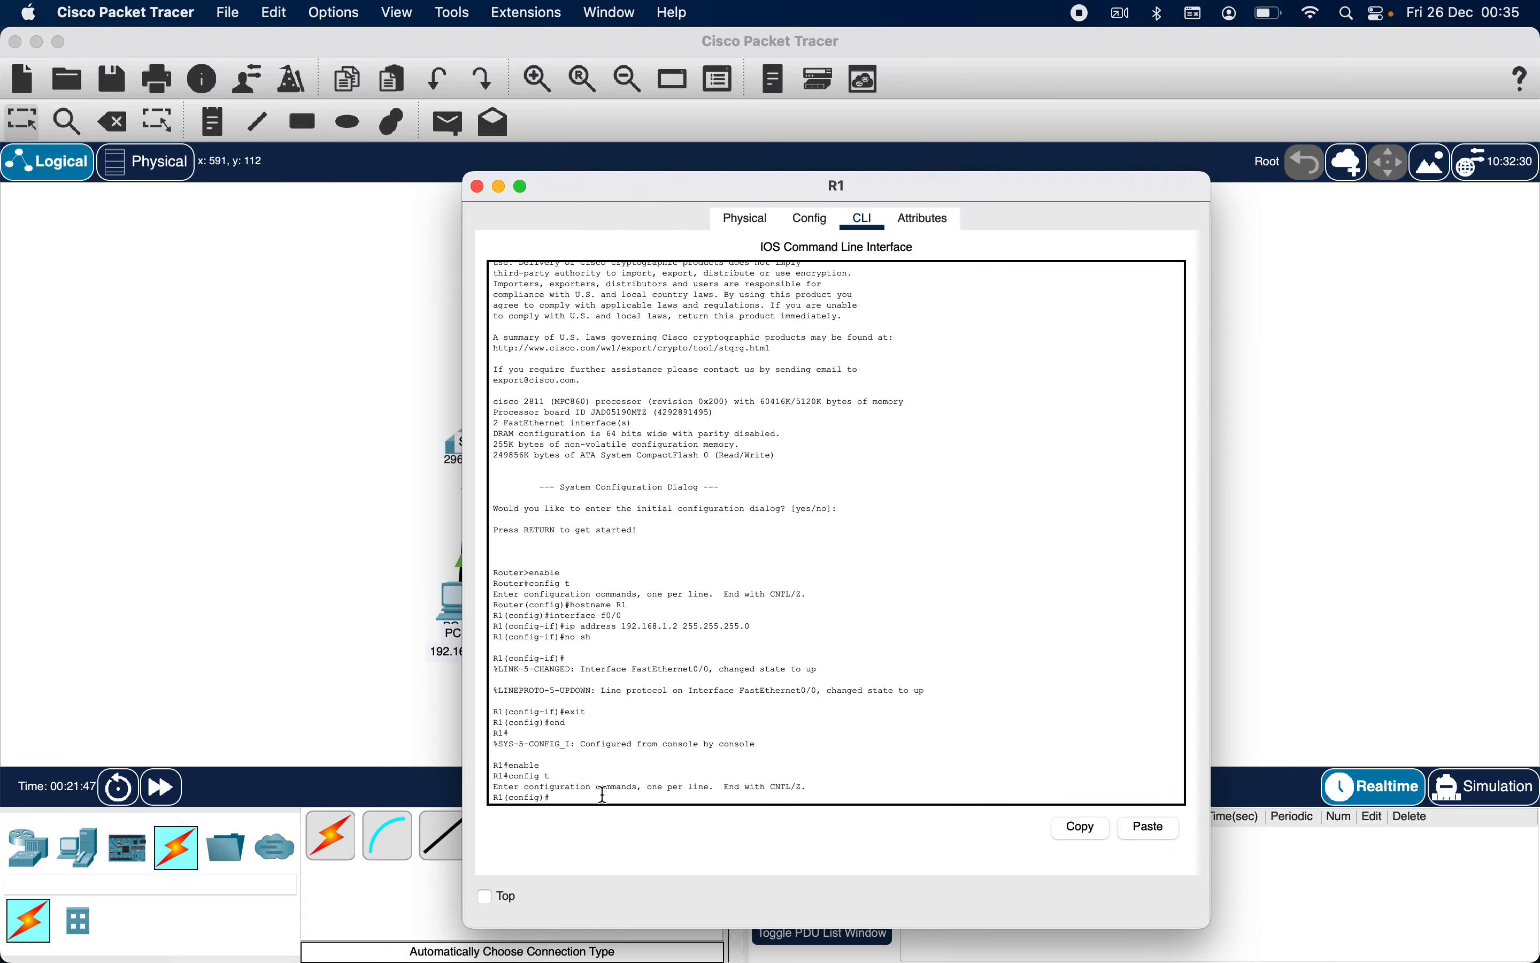
type("interface f0/1")
key("Return")
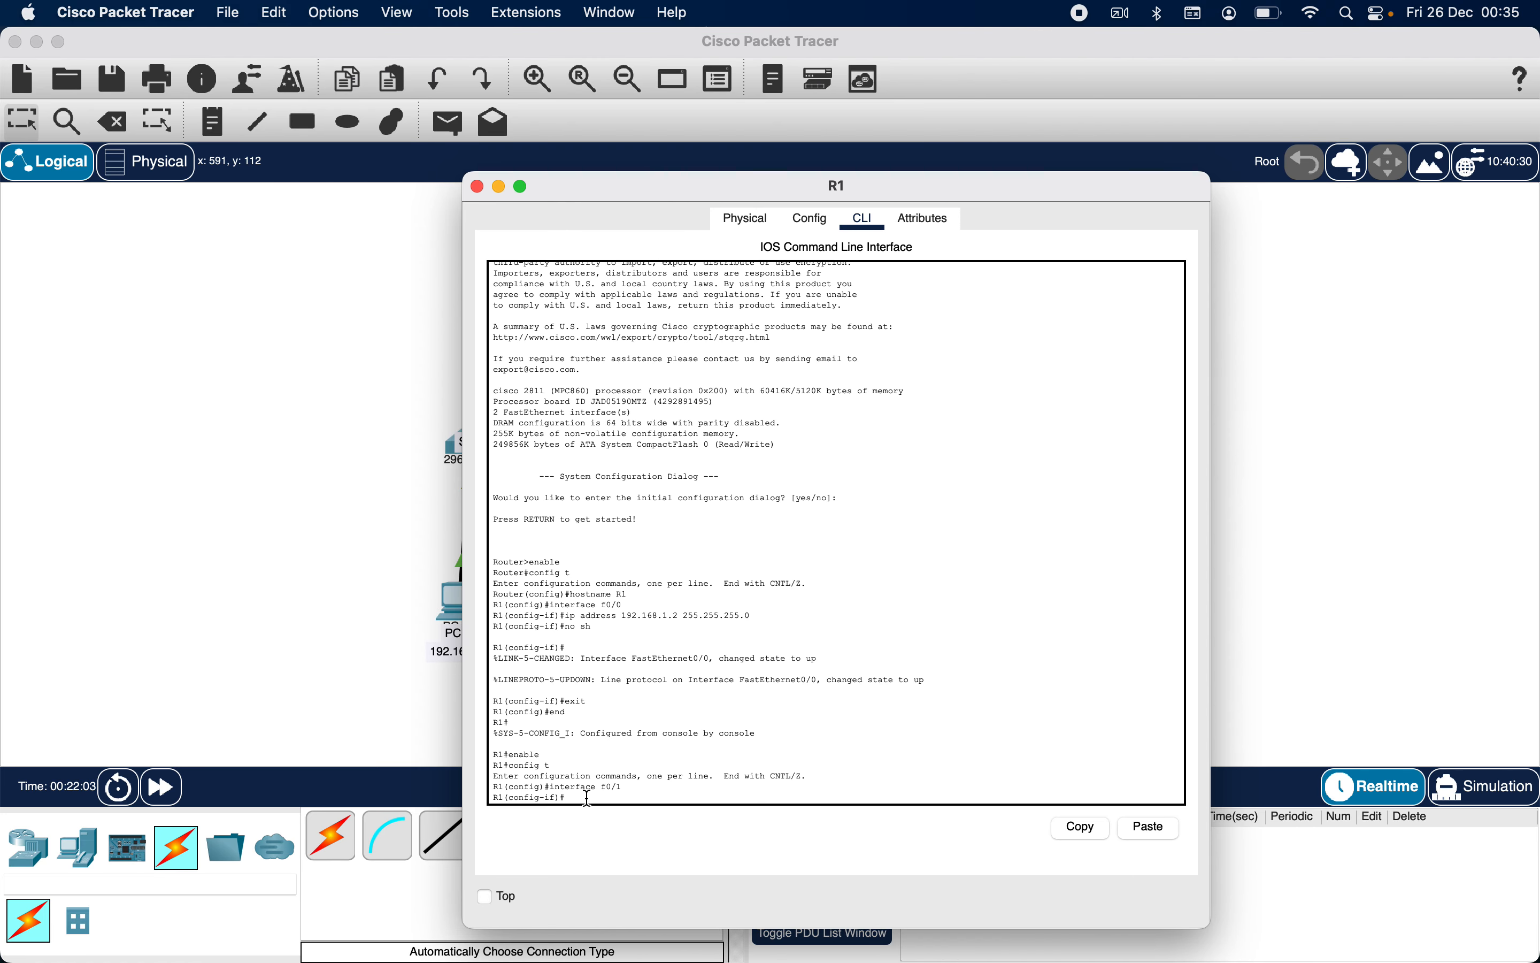
Try to assign IP address 192.168.1.2 with mask 255.255.255.0 to R1's f0/1 interface
type("ip address 192")
key("BackSpace")
type(".168.1.2 255.255.255.0")
key("Return")
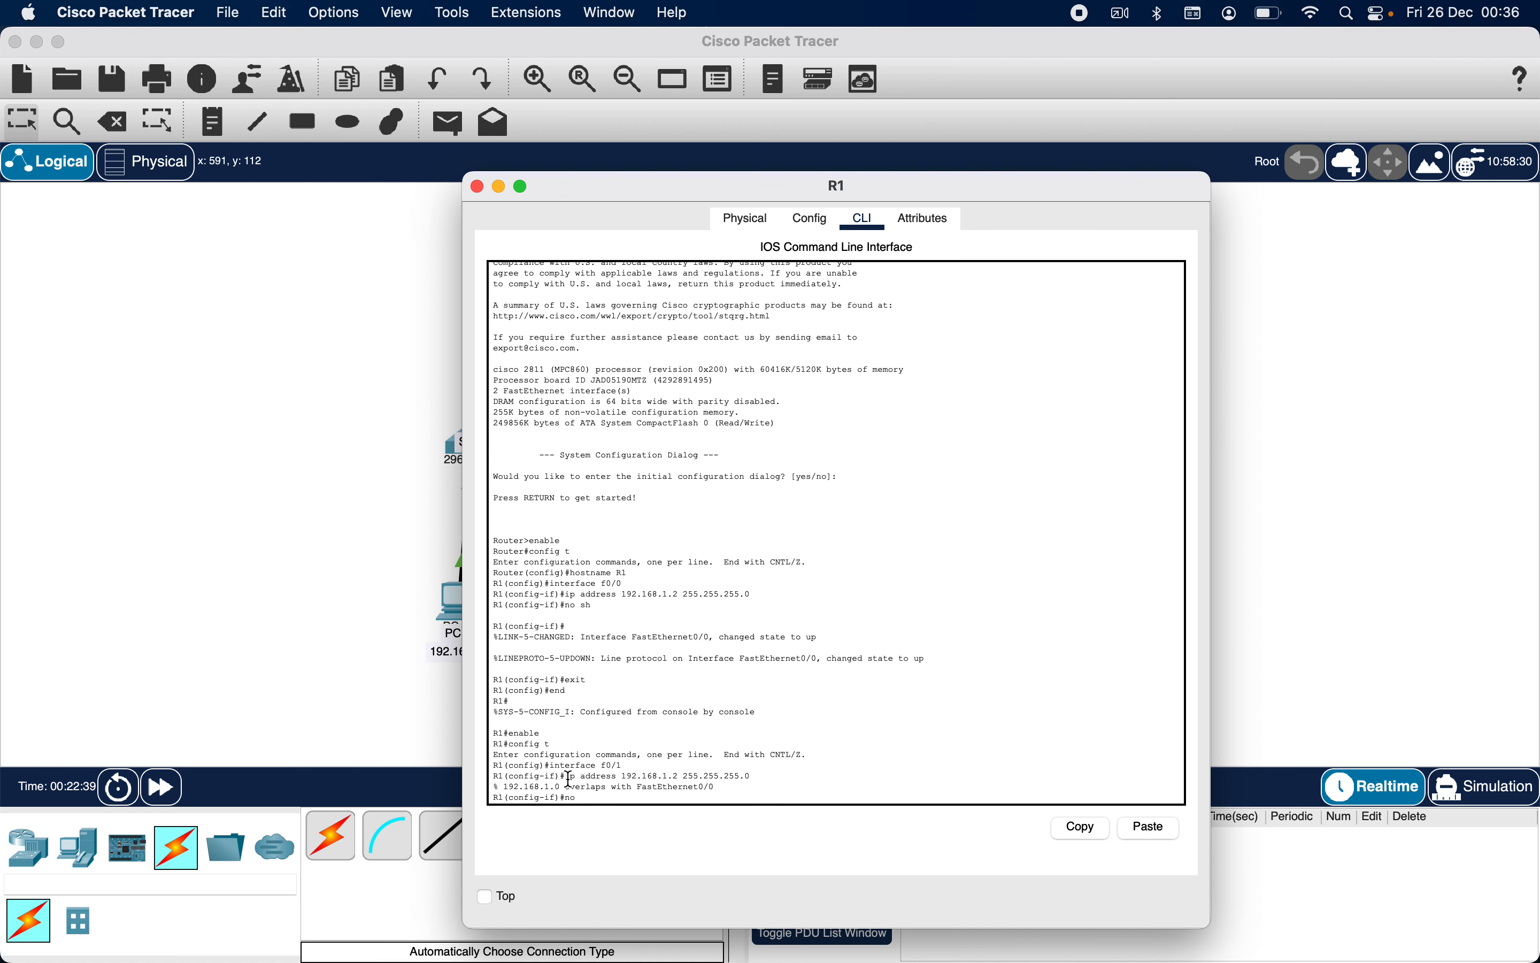
Remove 192.168.1.2 255.255.255.0 from f0/1 by running no with a copy of the previous ip address command
left_click_drag(569, 779, 757, 778)
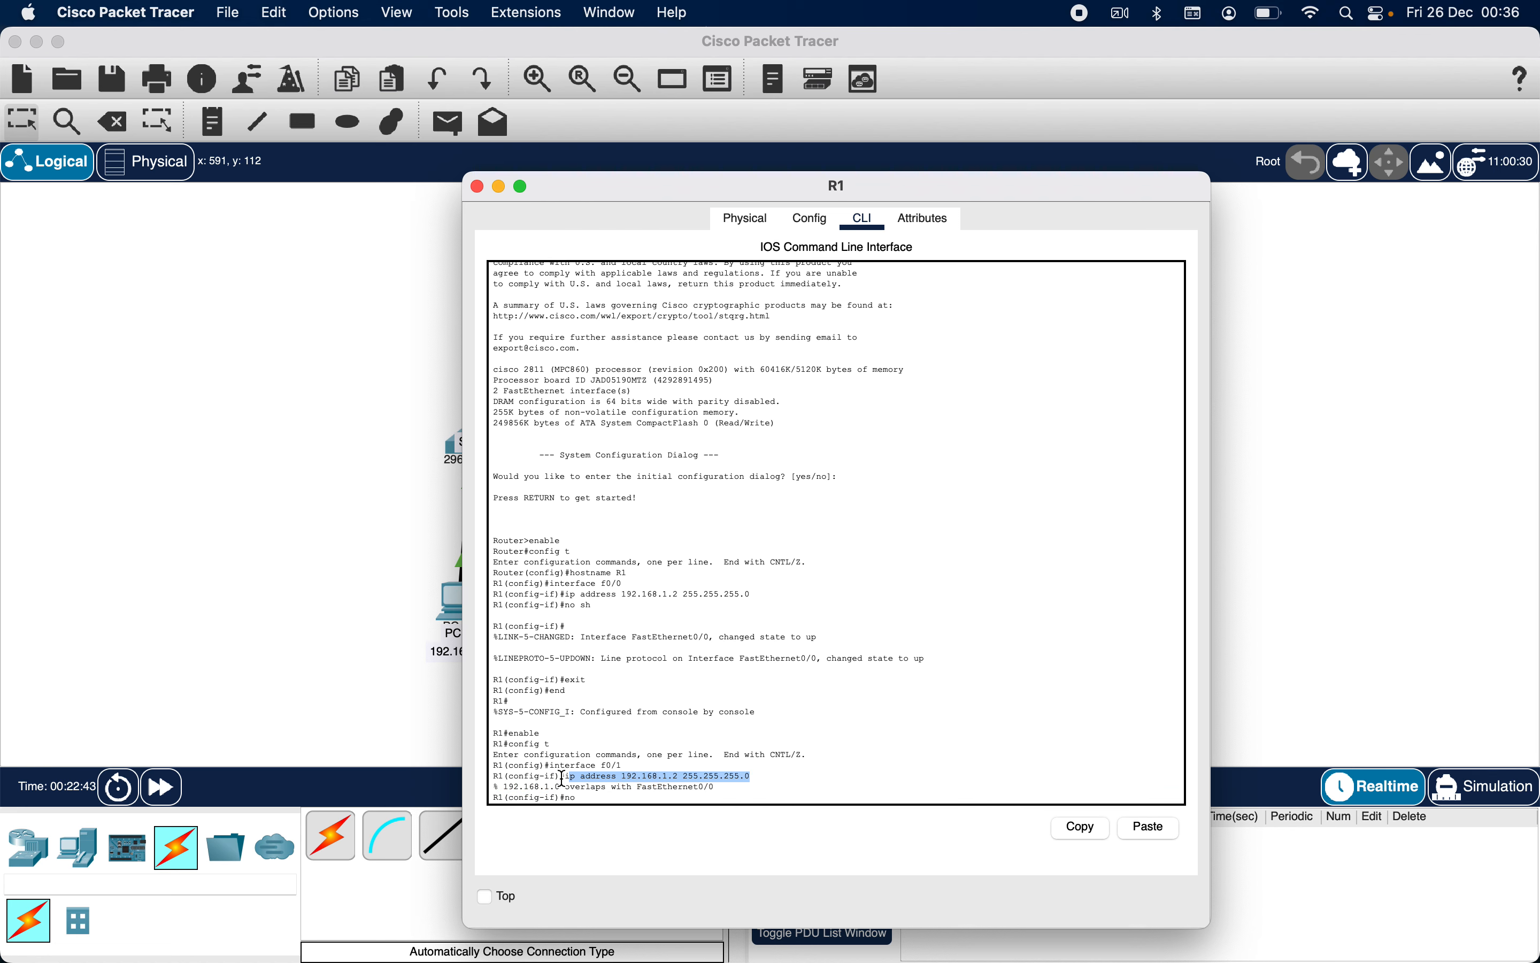
left_click_drag(564, 777, 751, 773)
left_click(751, 773)
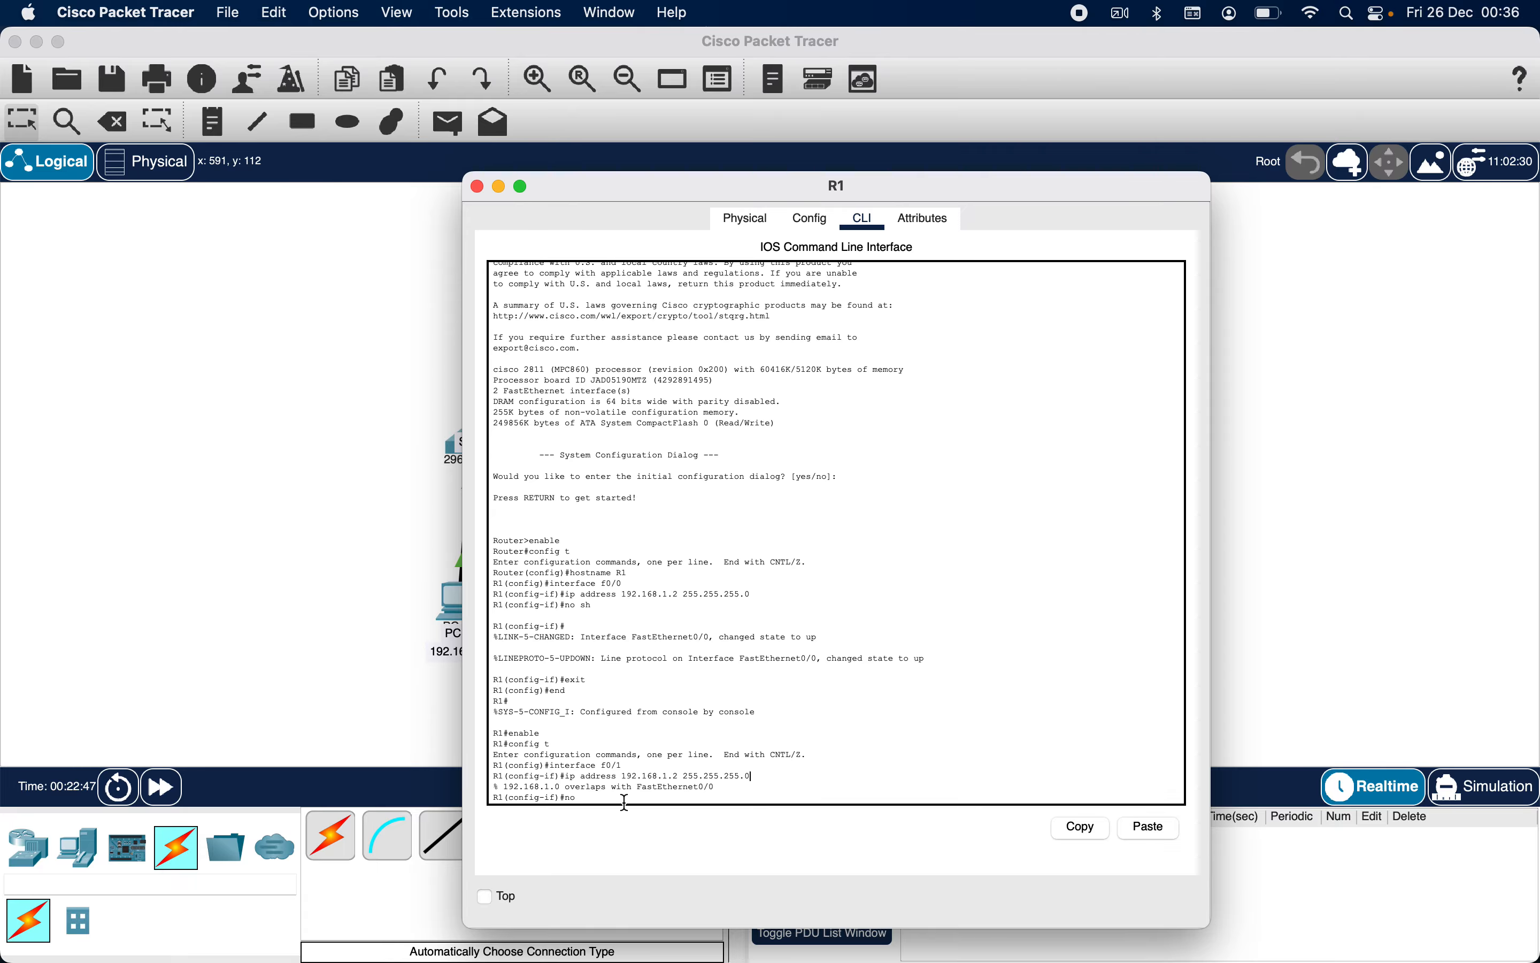
left_click_drag(565, 776, 753, 774)
right_click(727, 771)
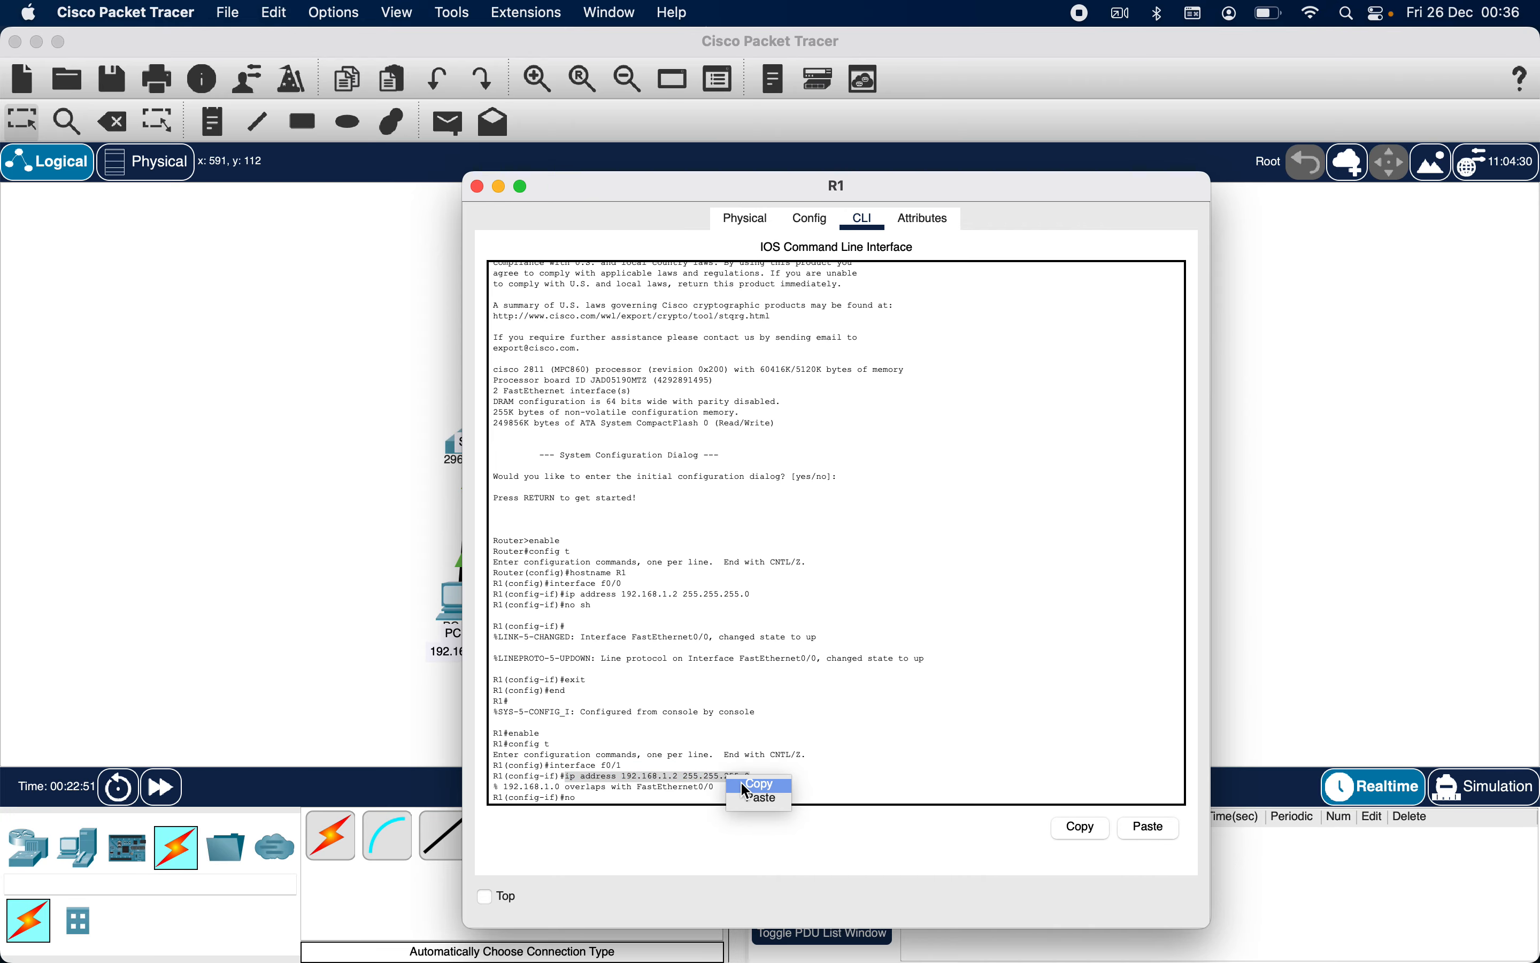
left_click(741, 780)
right_click(642, 798)
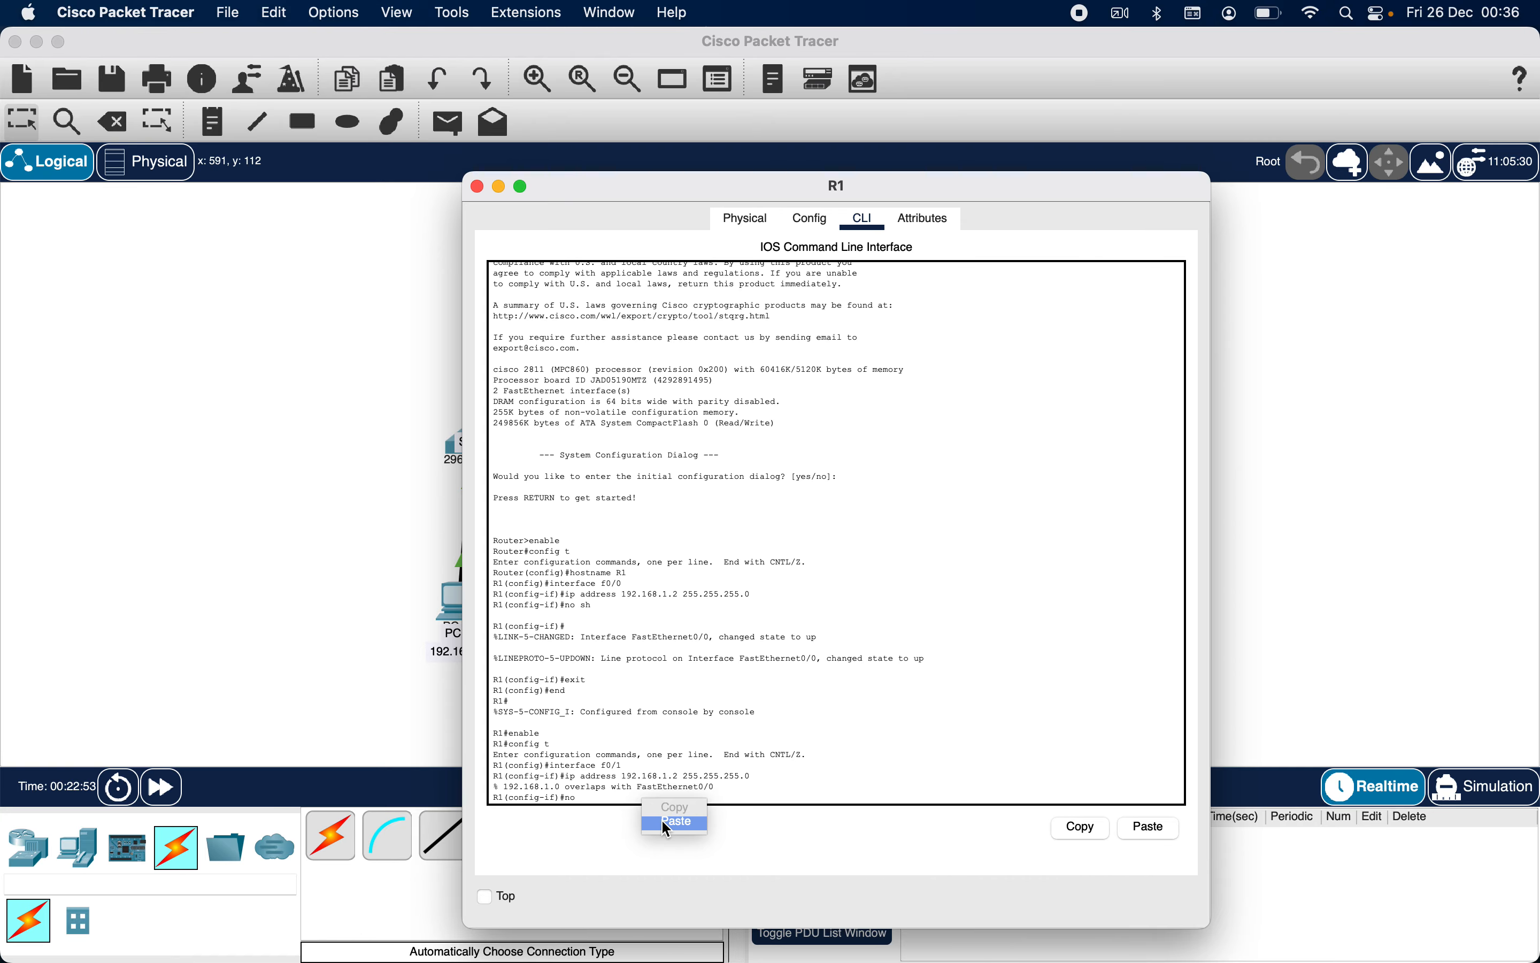
left_click(666, 823)
key("Return")
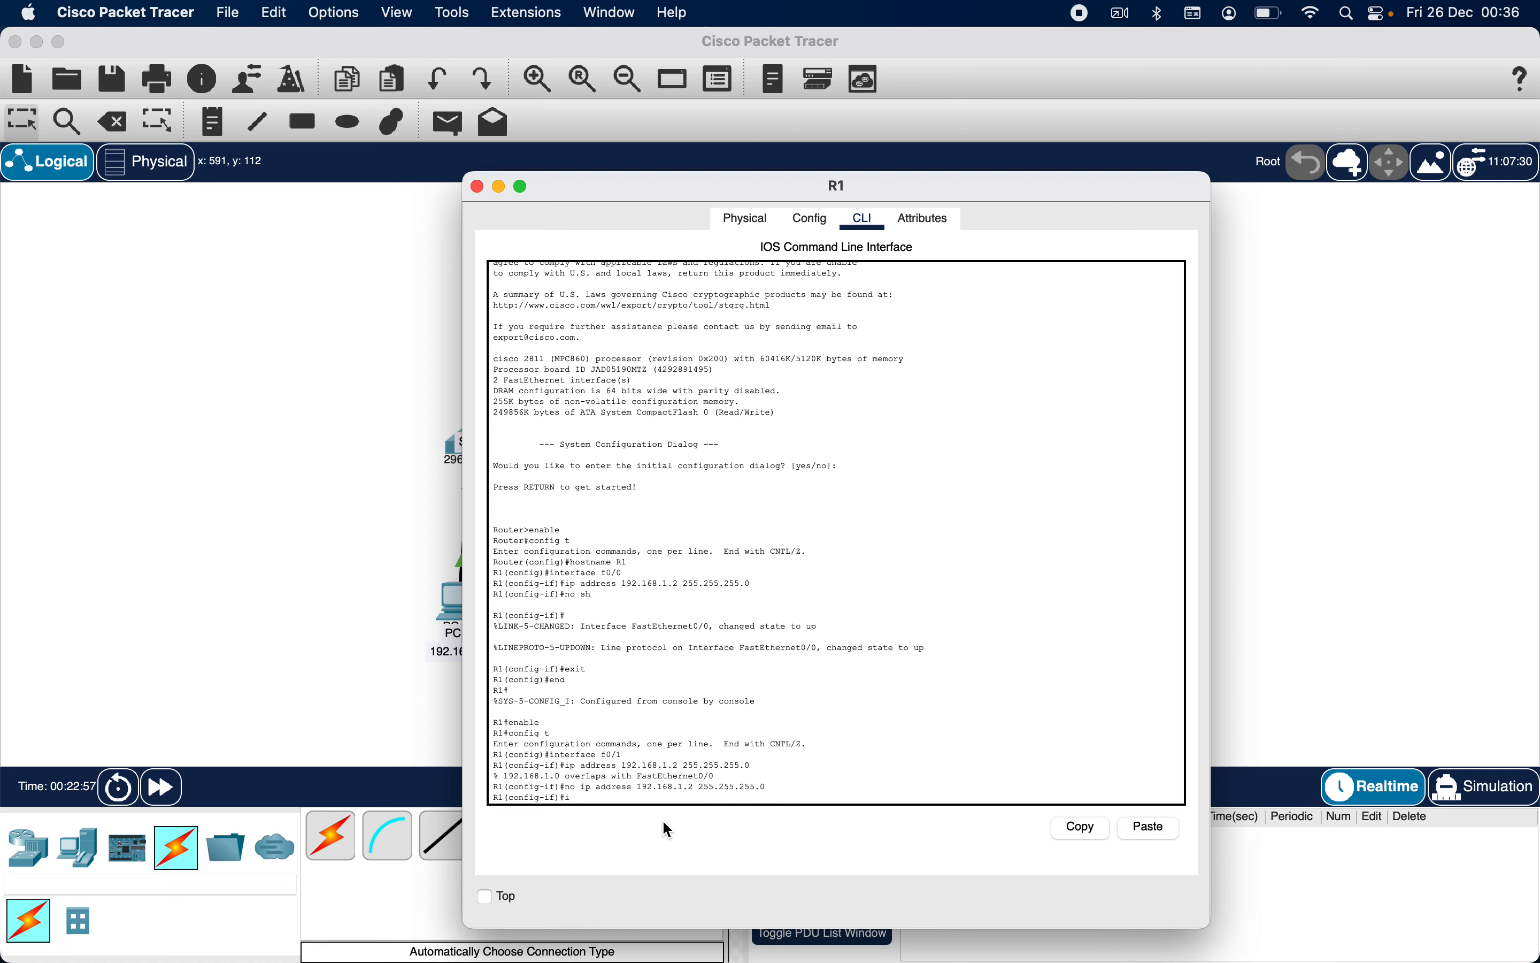
Assign IP address 192.168.2.4 with mask 255.255.255.0 to R1's f0/1 interface and enable it with no sh
type("ip address 192.168.2.4 255.255.255.0")
key("Return")
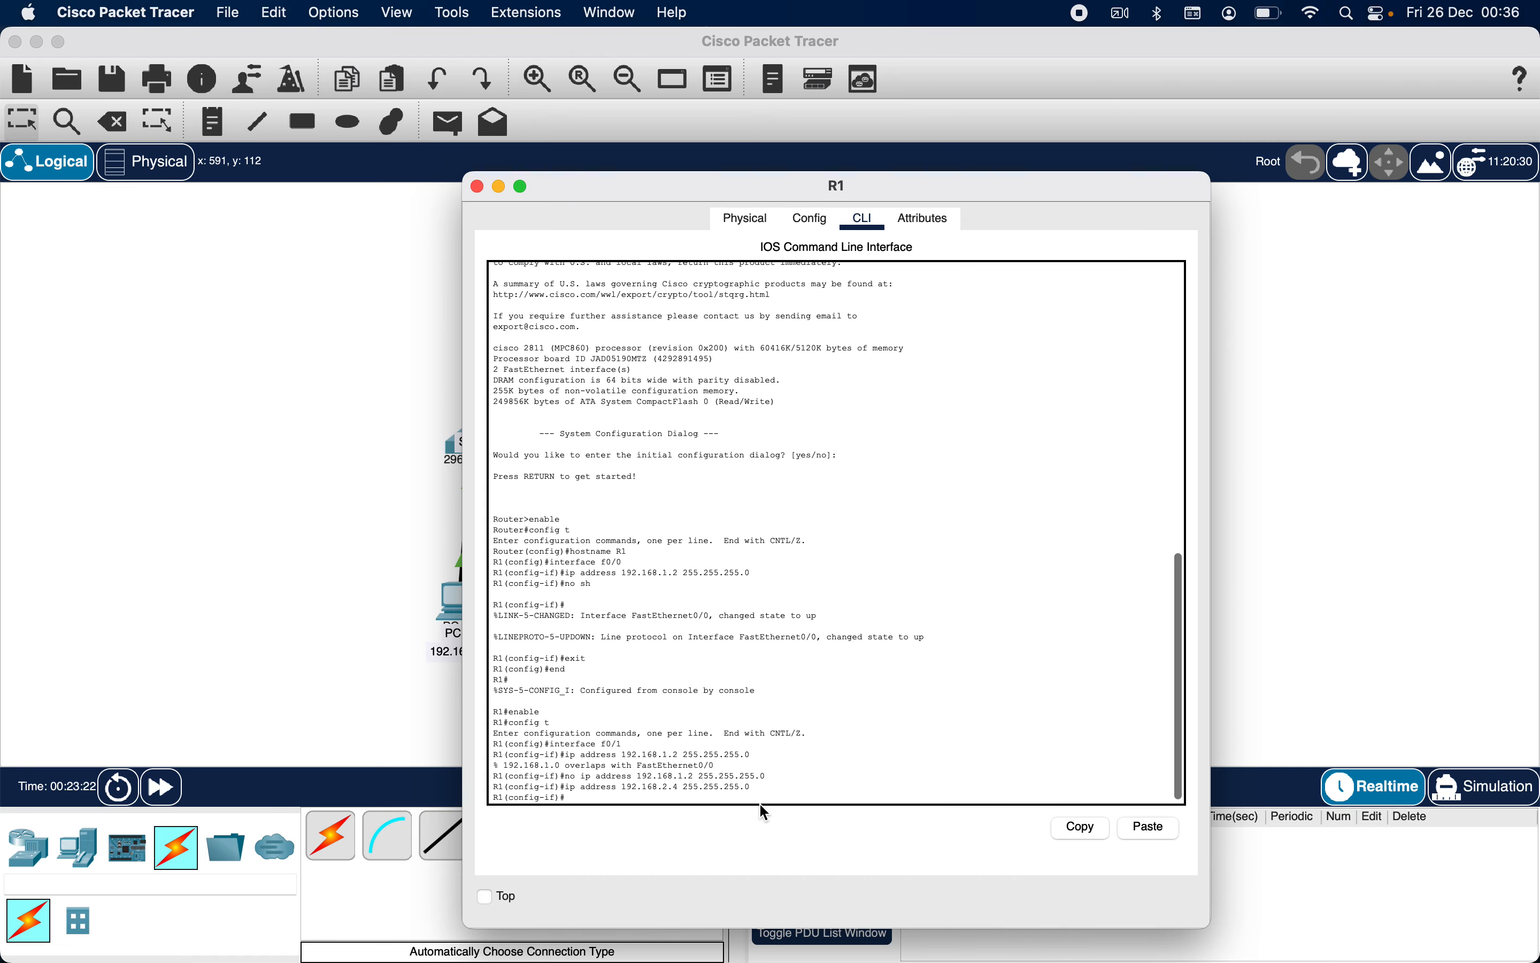
type("no s")
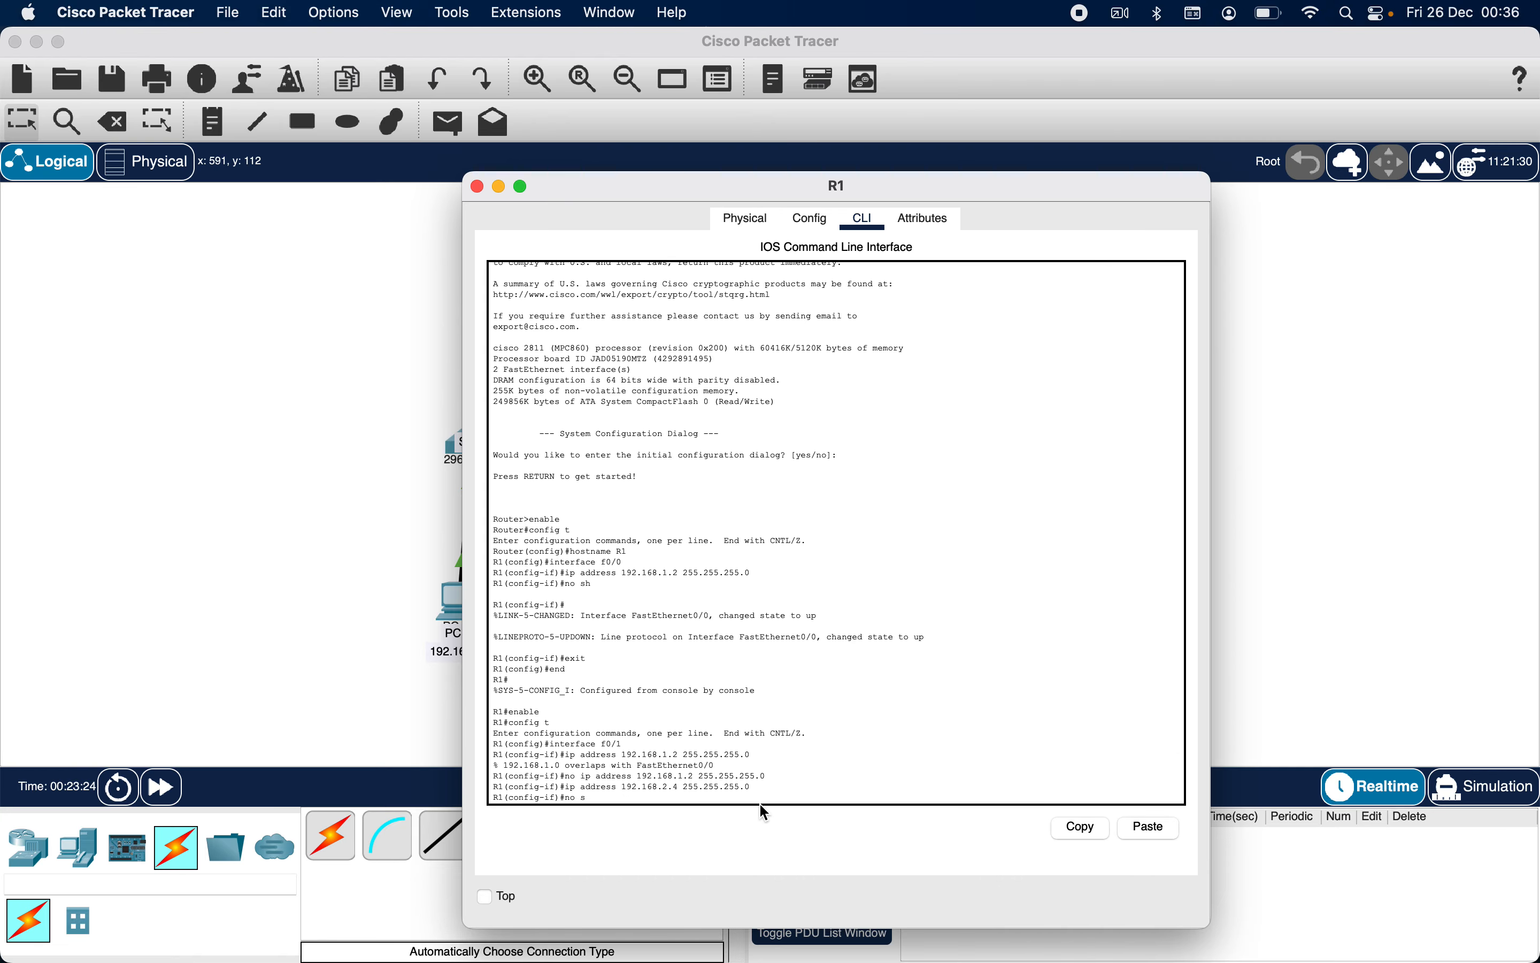
type("h")
key("Return")
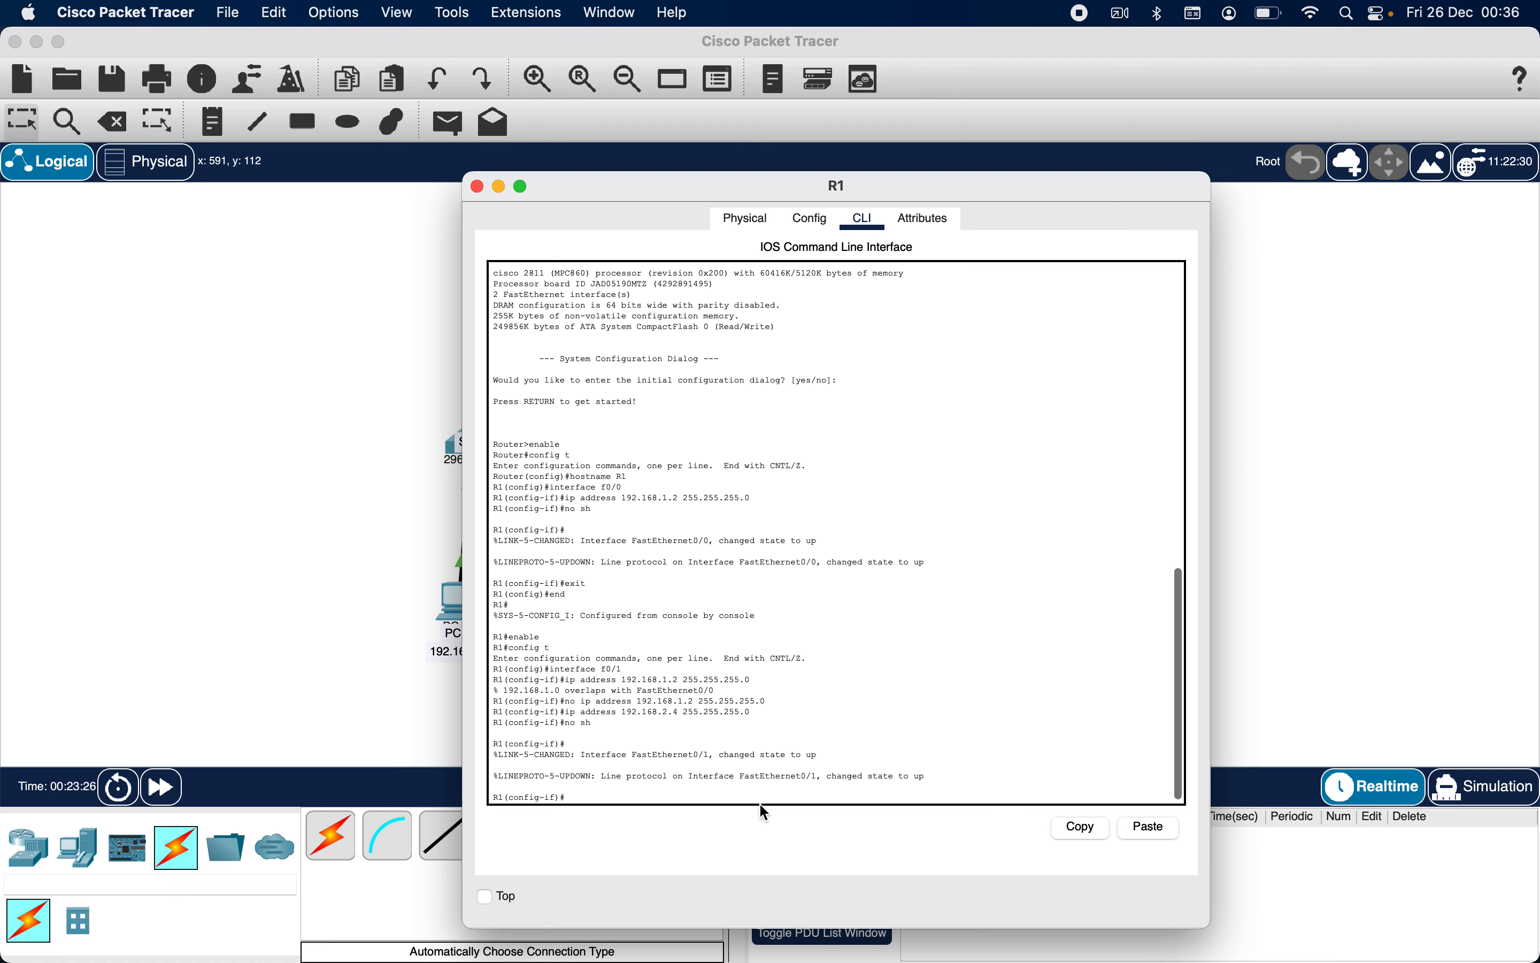
Exit R1's interface configuration mode, close the router window, and fast-forward the simulation time
type("ex")
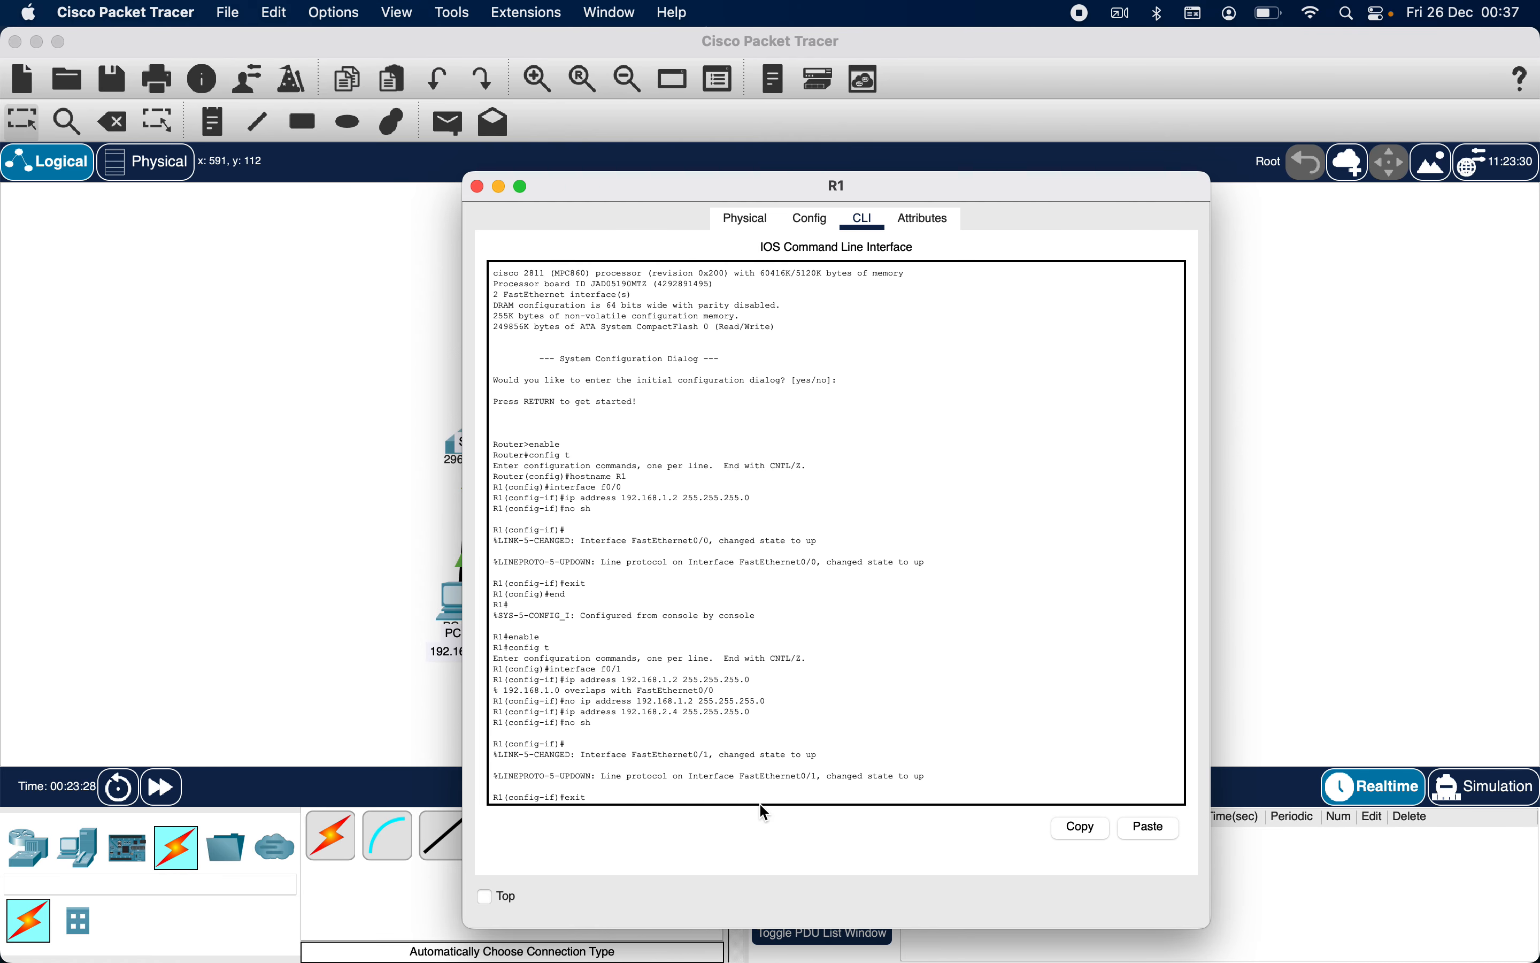
type("it")
key("Return")
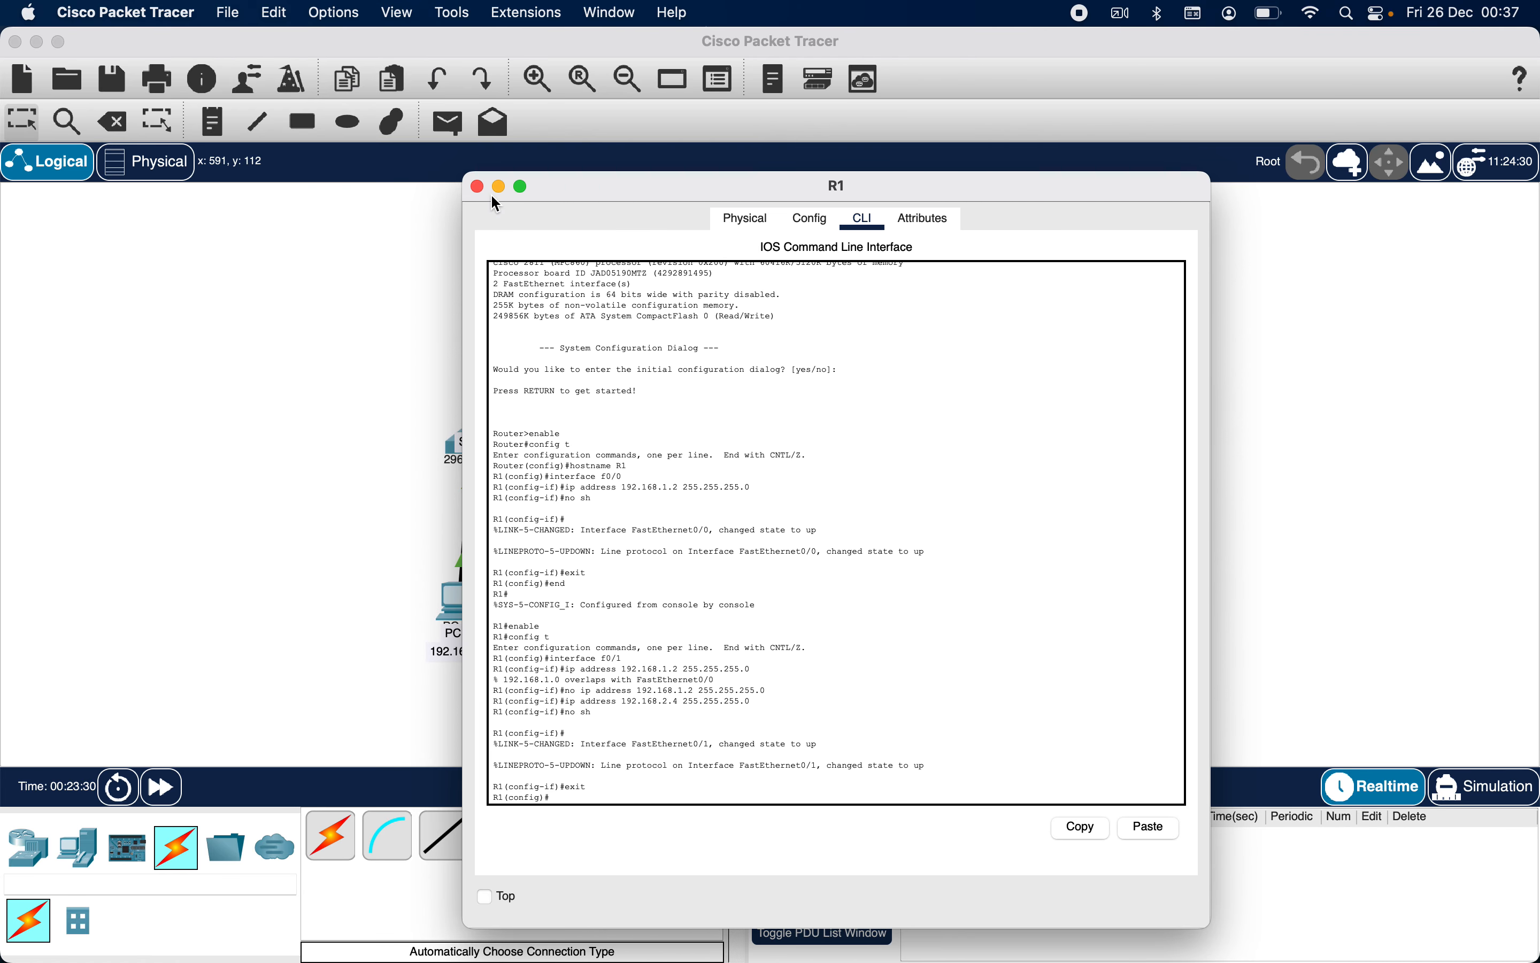
left_click(478, 186)
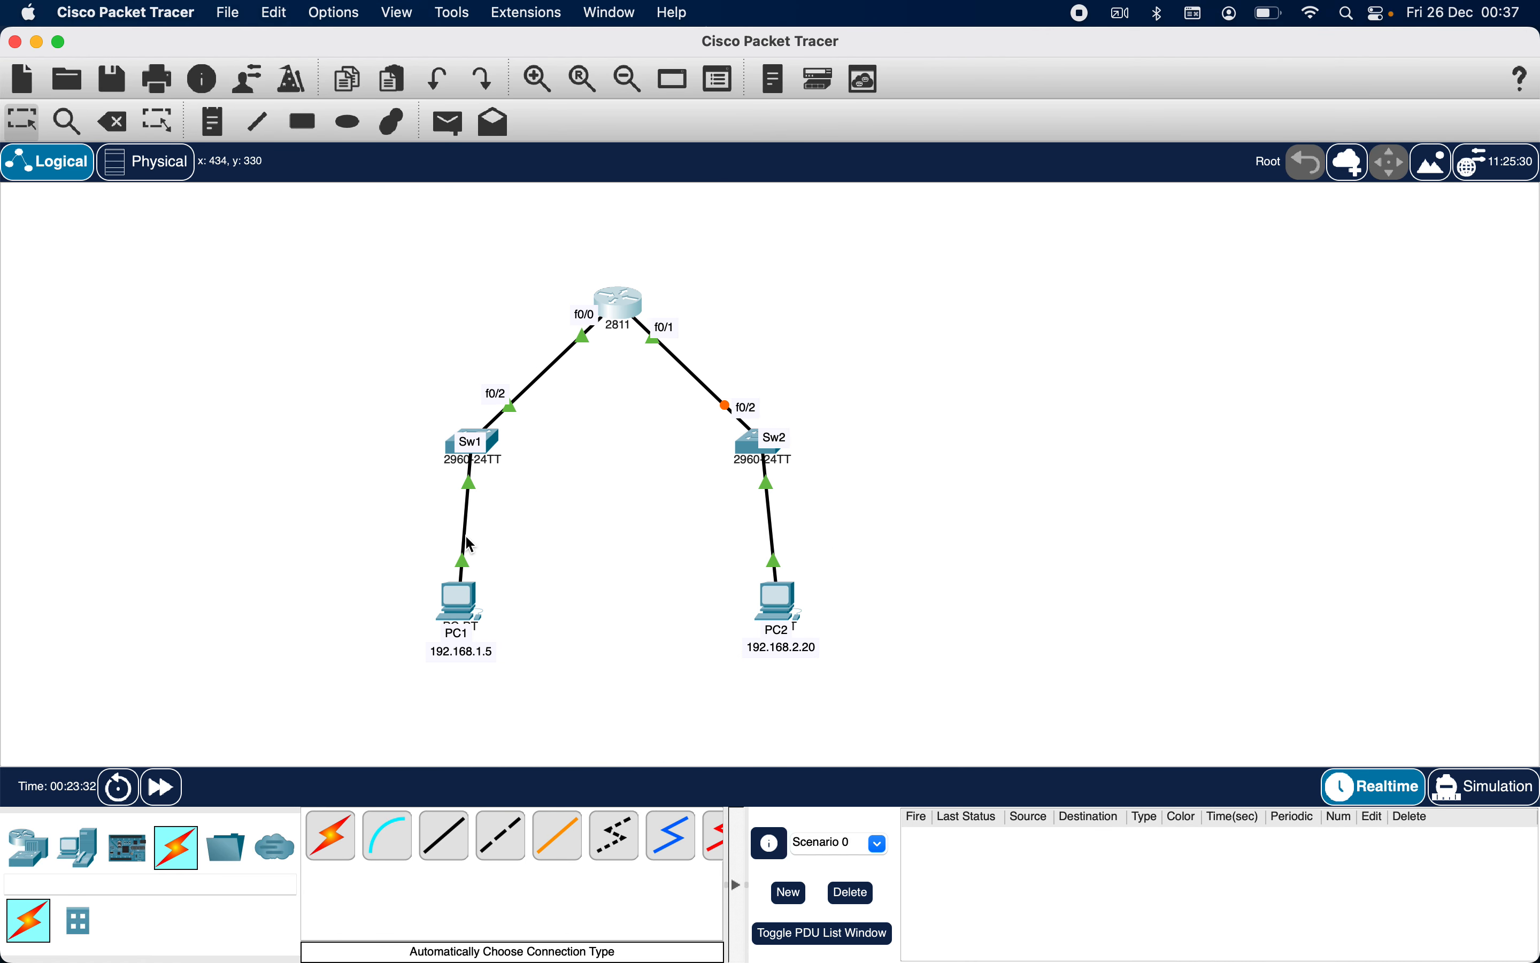
left_click(167, 788)
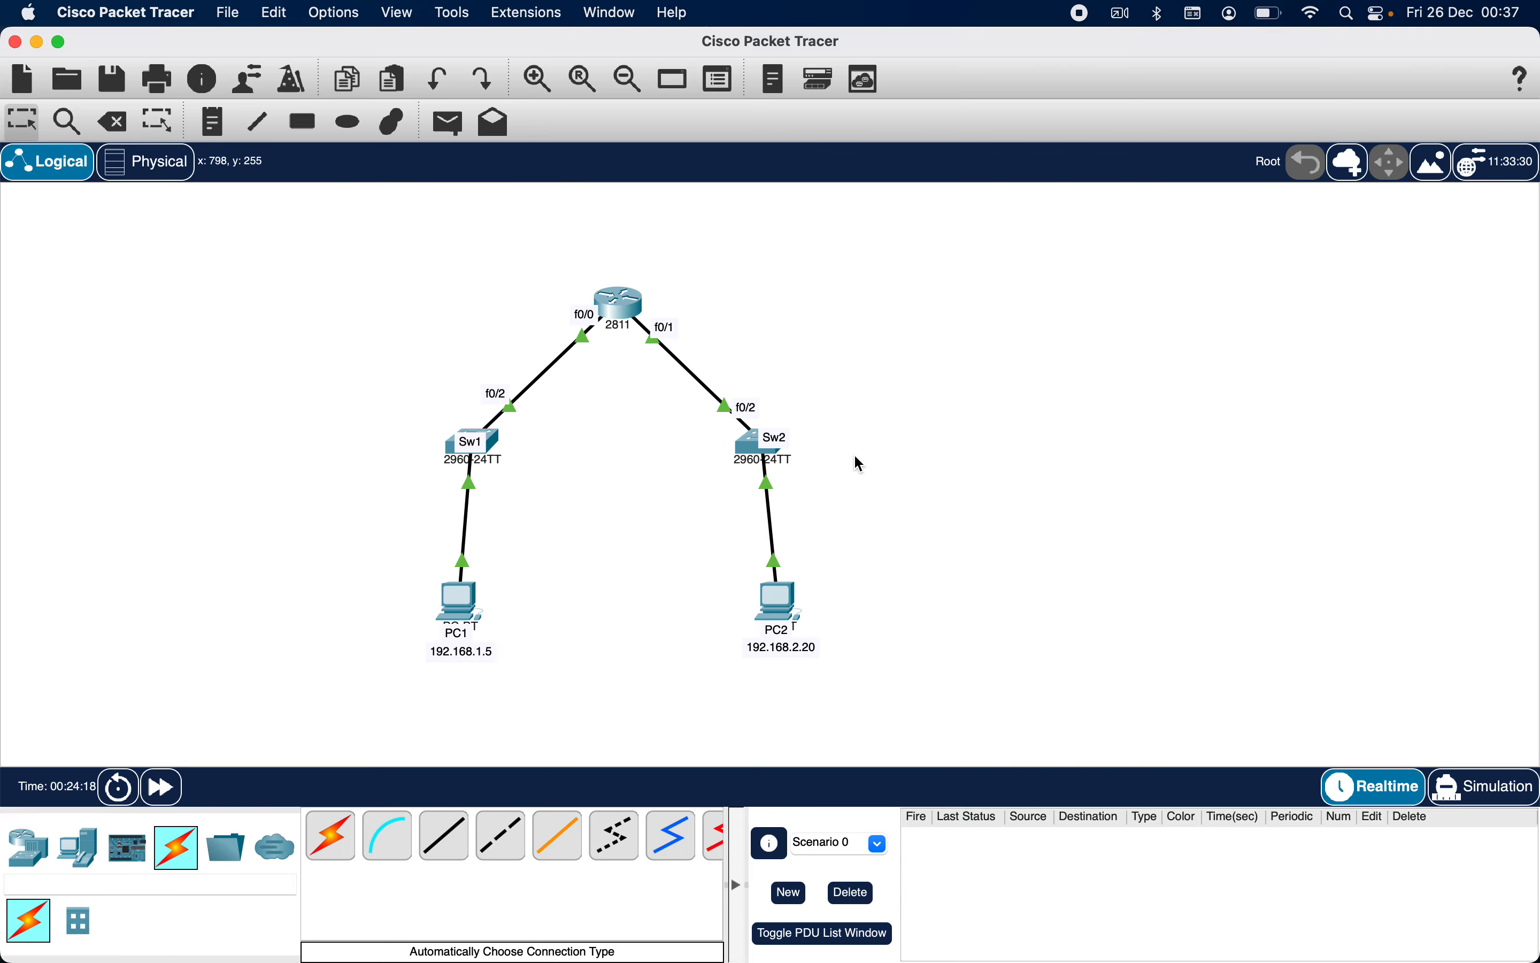
Open PC1's Command Prompt and move its window aside so the topology can be seen
left_click(470, 602)
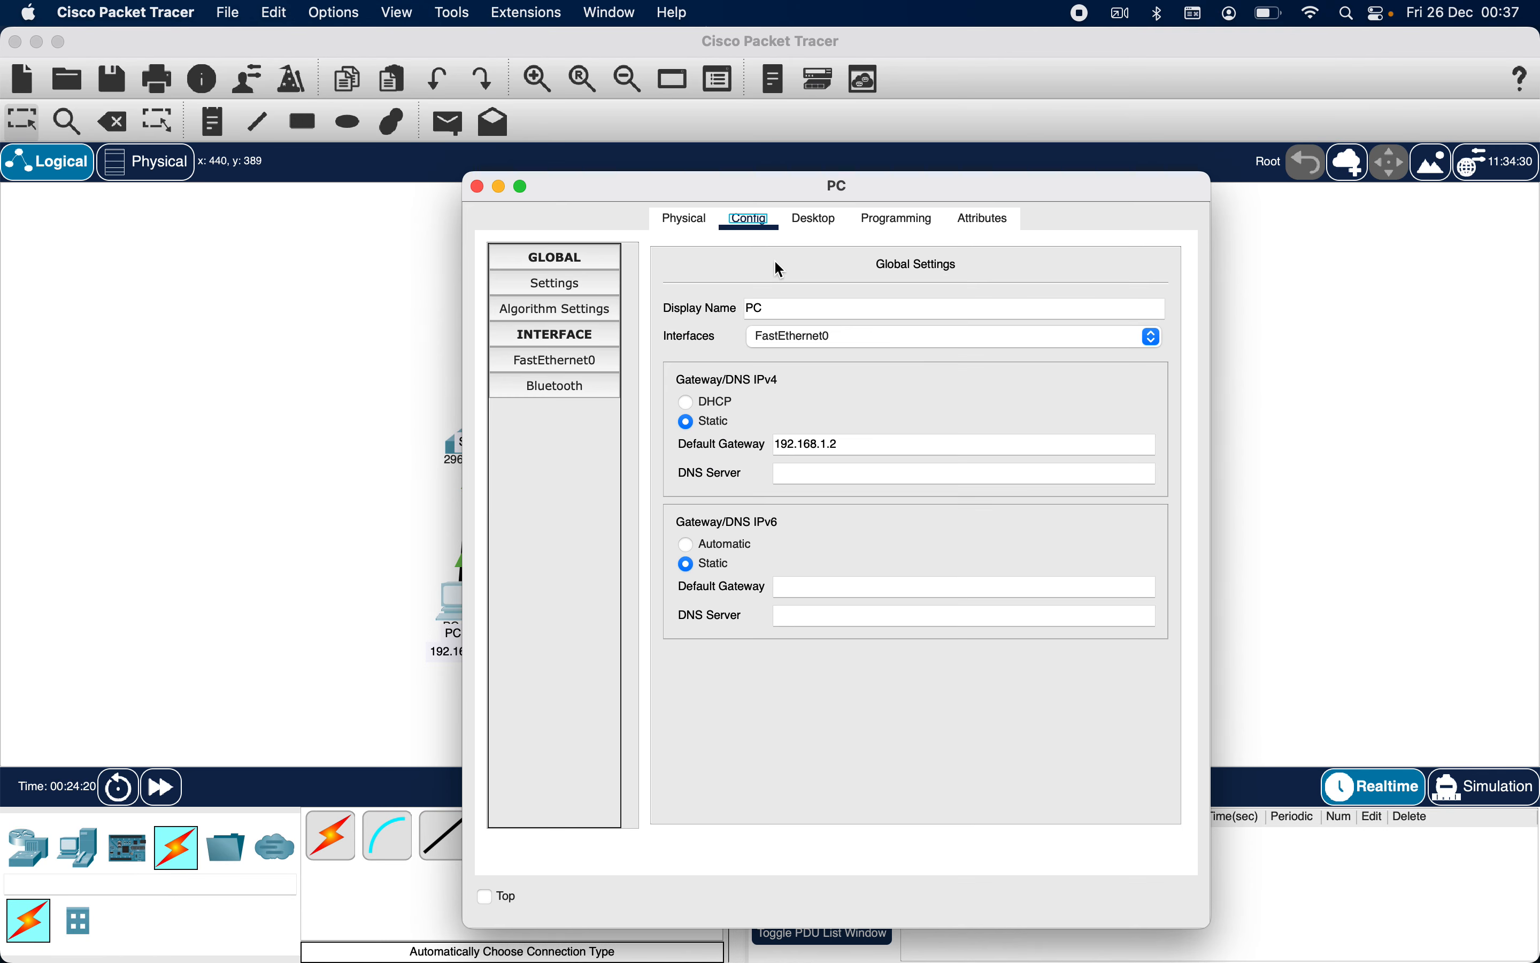
left_click(827, 219)
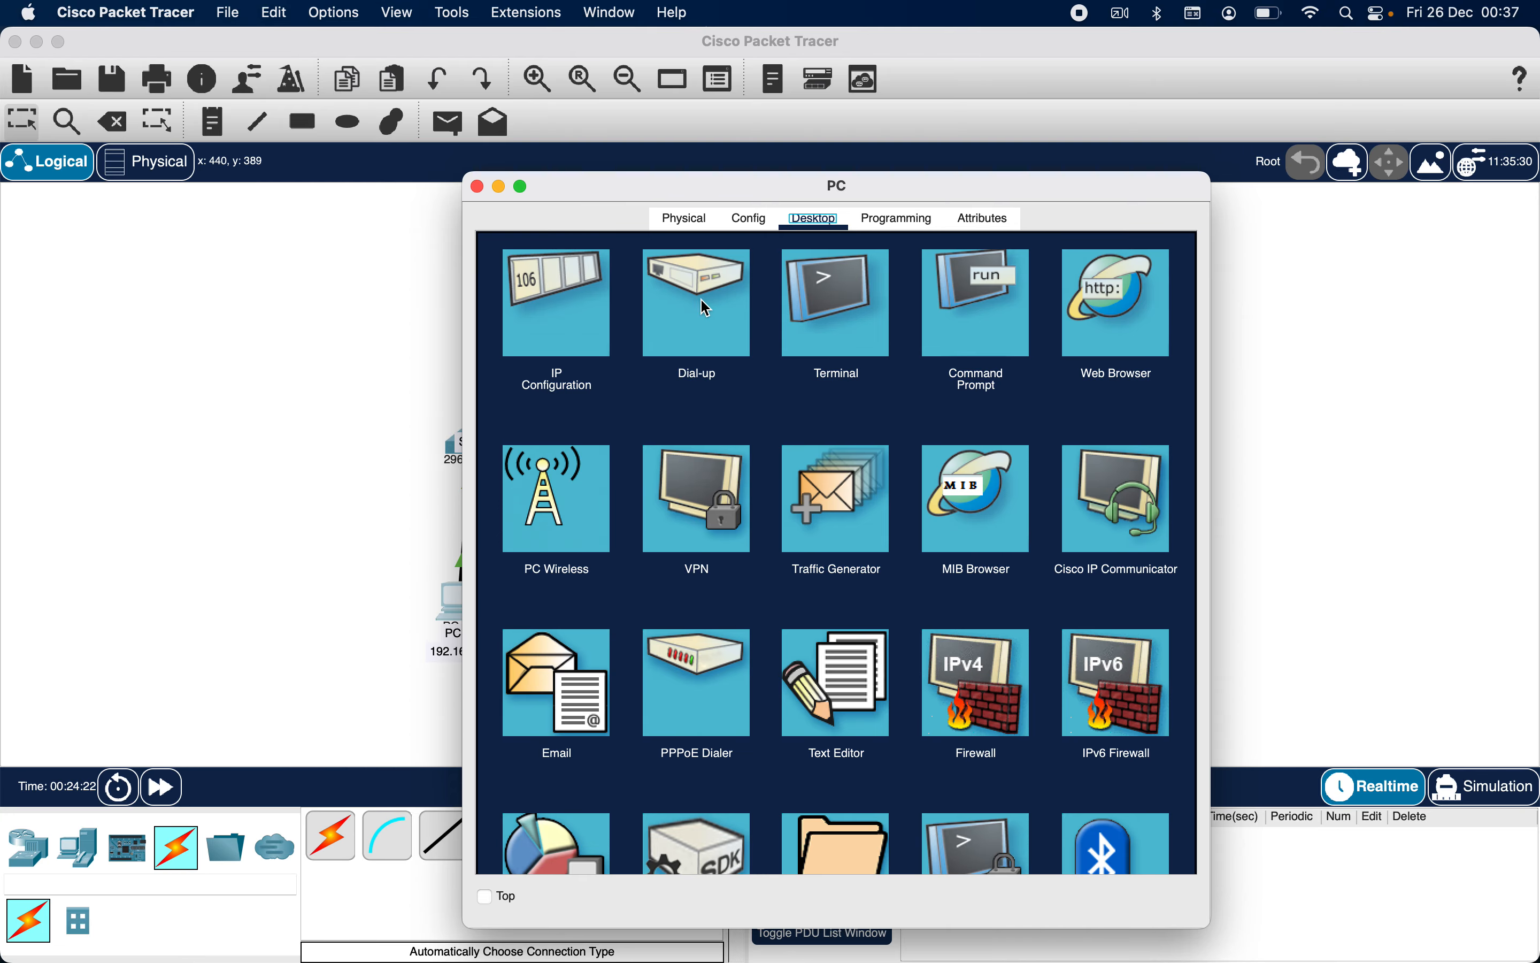
left_click(974, 312)
left_click_drag(714, 189, 1128, 158)
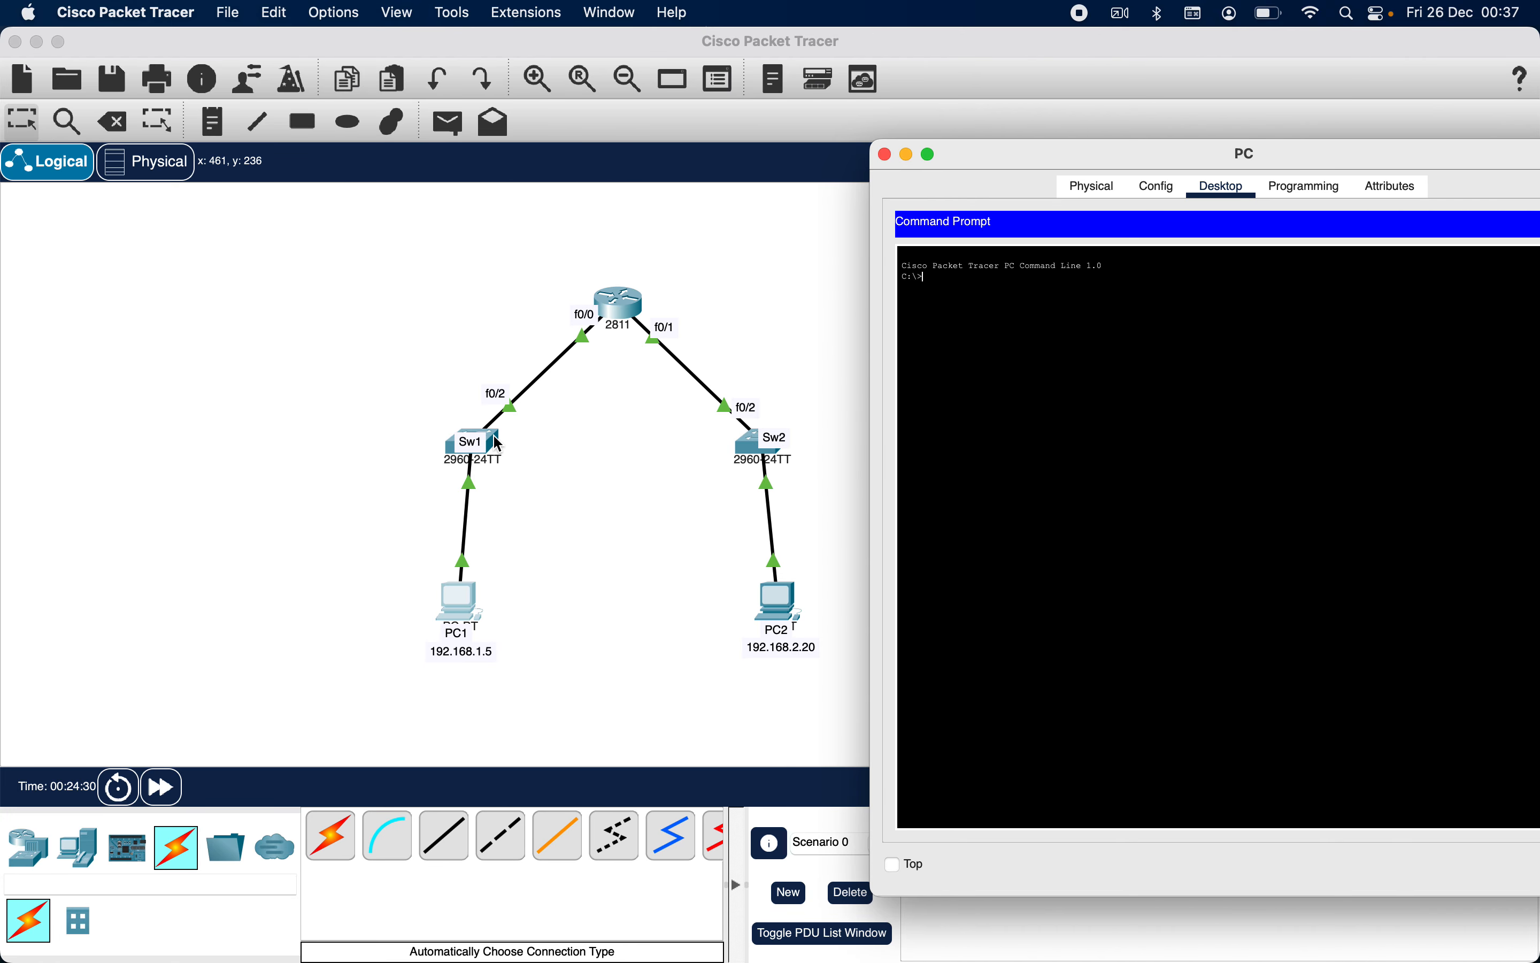
Look up the IP address of Sw1's VLAN 1 interface and return to PC1's Command Prompt
left_click(522, 439)
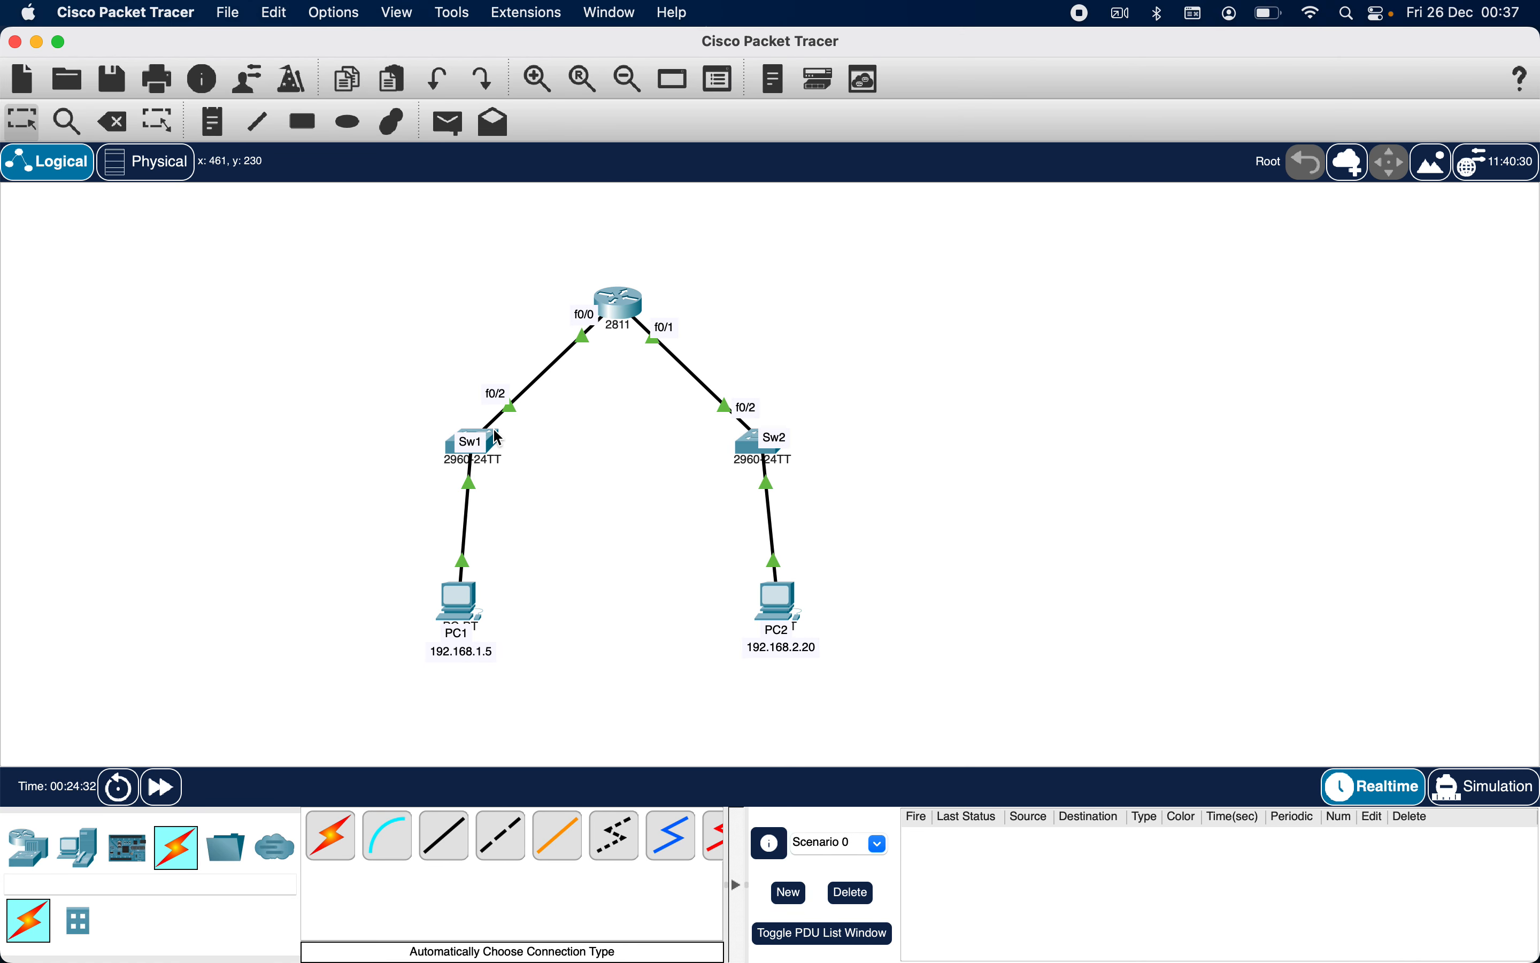
mouse_move(500, 438)
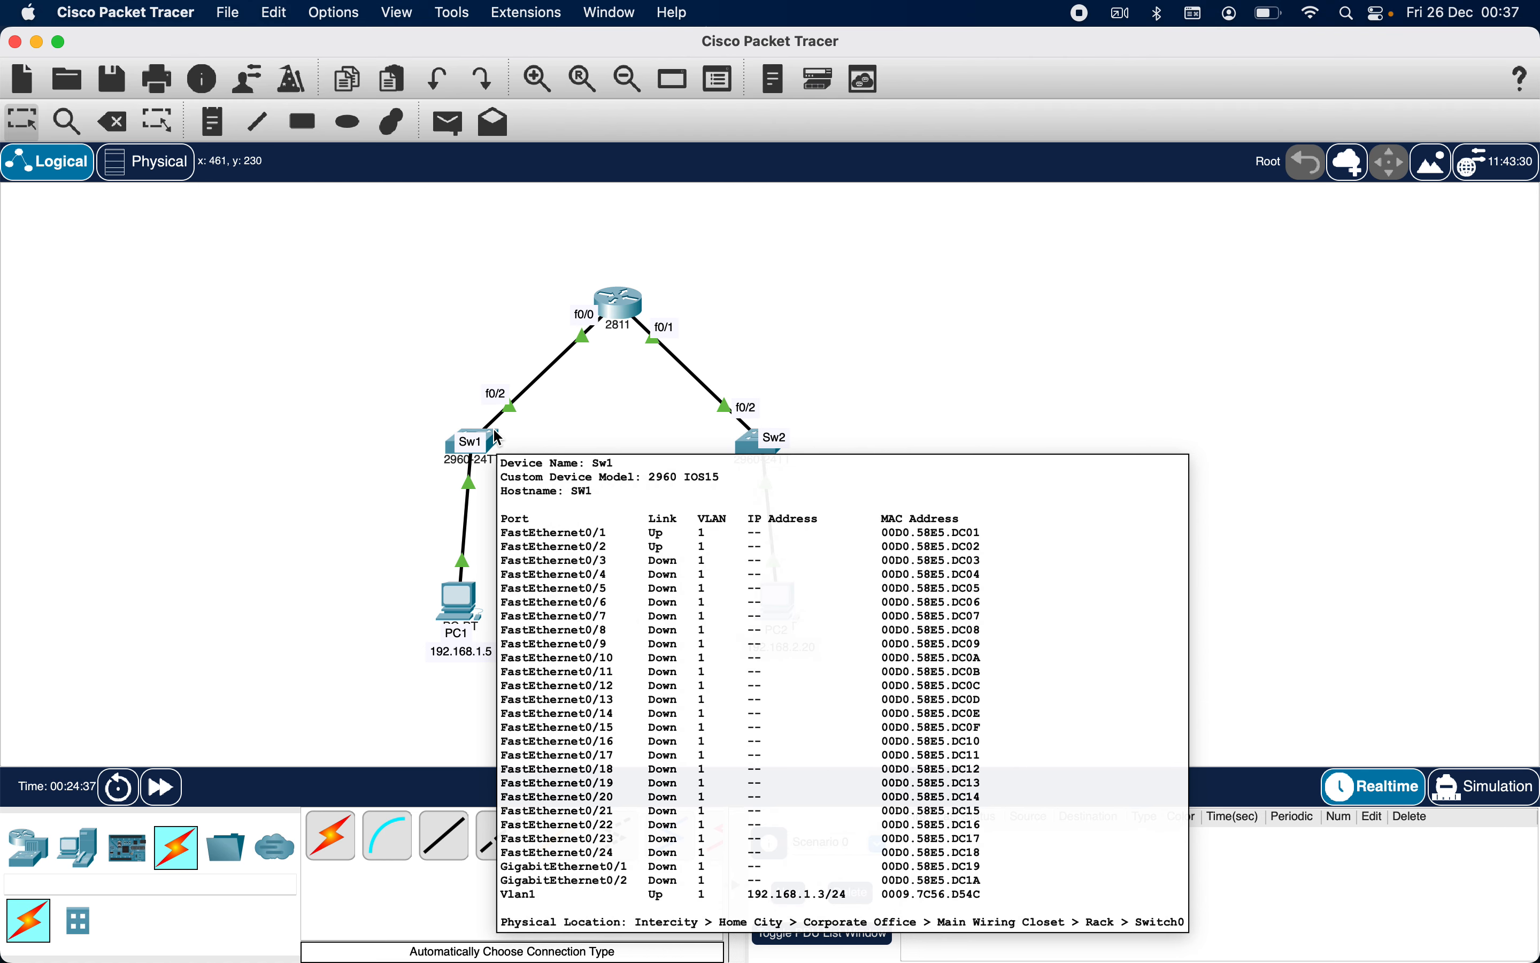
left_click(468, 589)
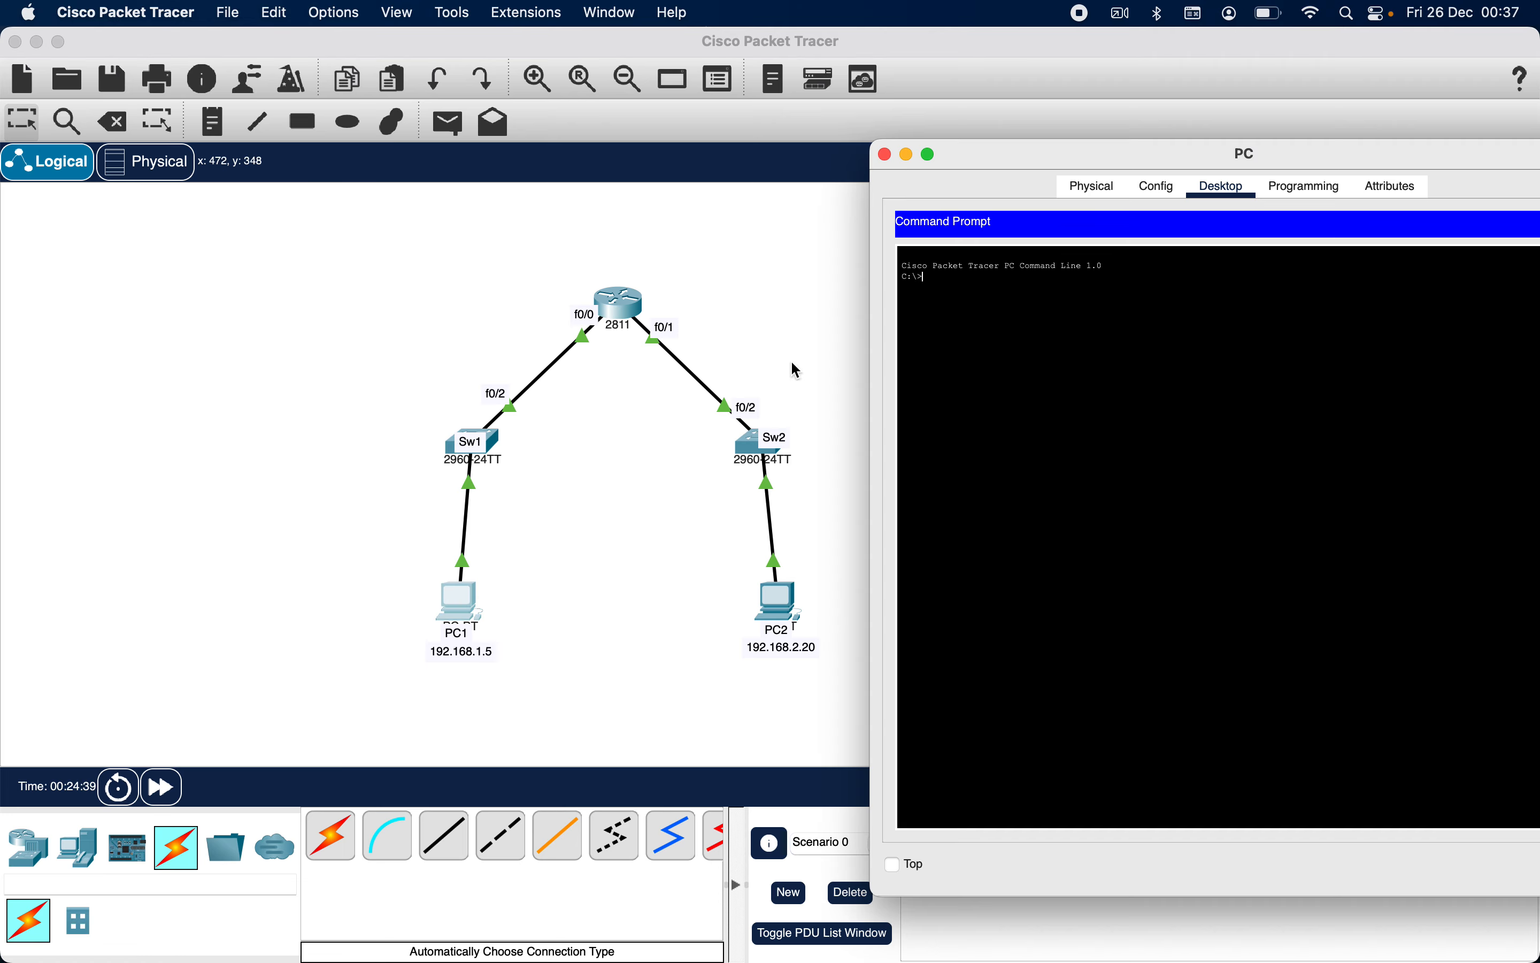
Ping Sw1 at 192.168.1.3 twice from PC1's Command Prompt, rechecking the switch's address before running the first ping
type("ping 192.168.2")
type(".3")
left_click(883, 156)
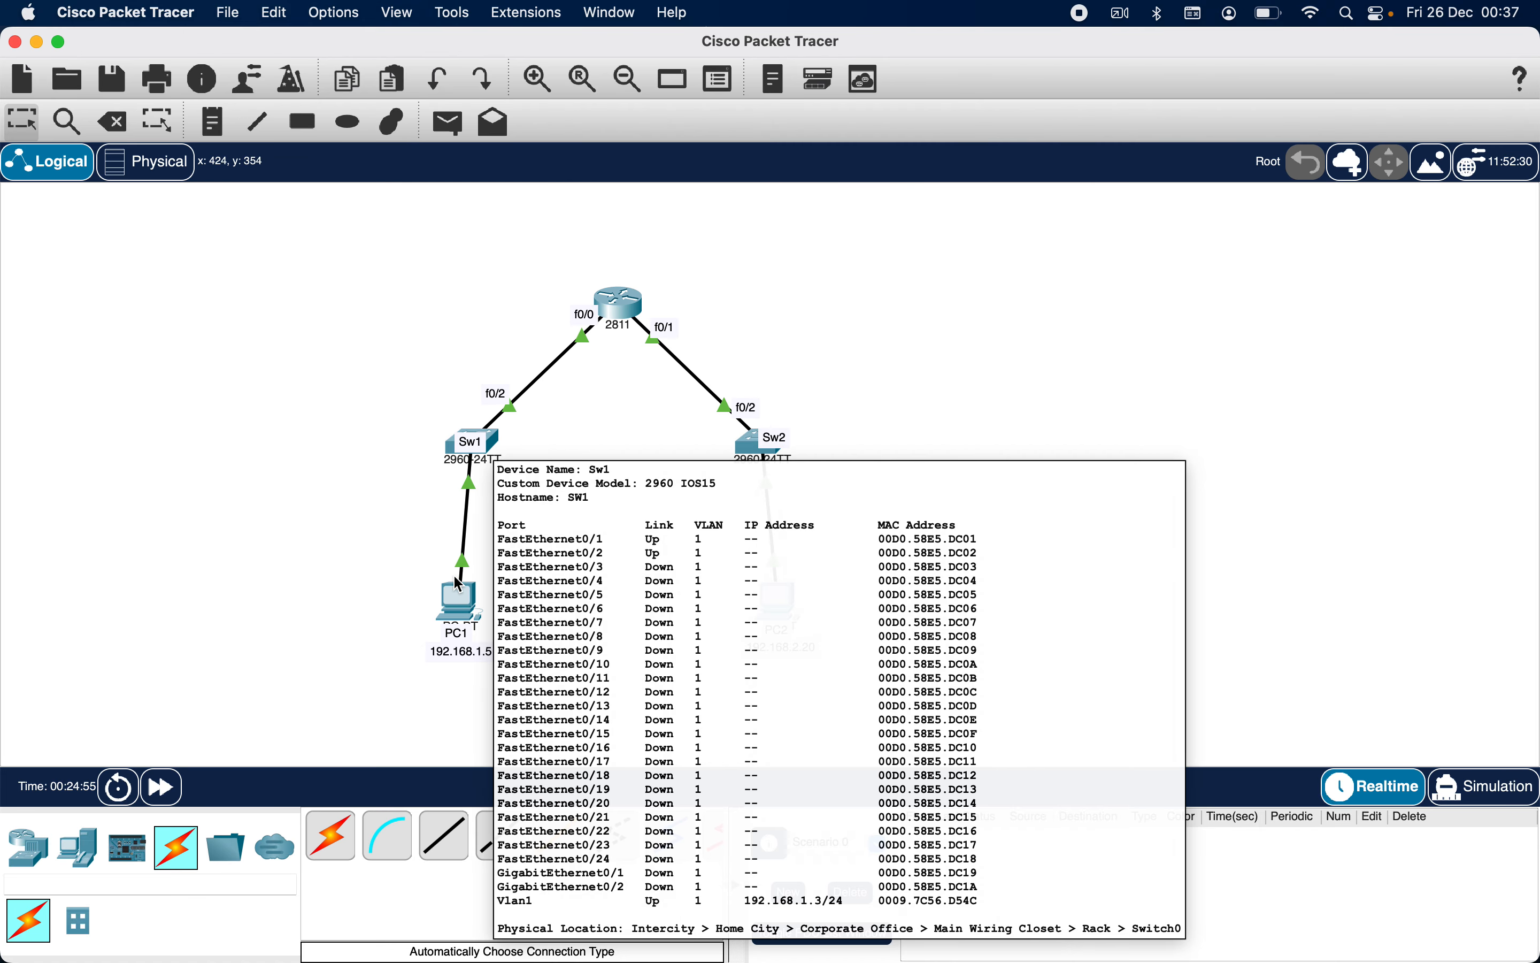
left_click(455, 579)
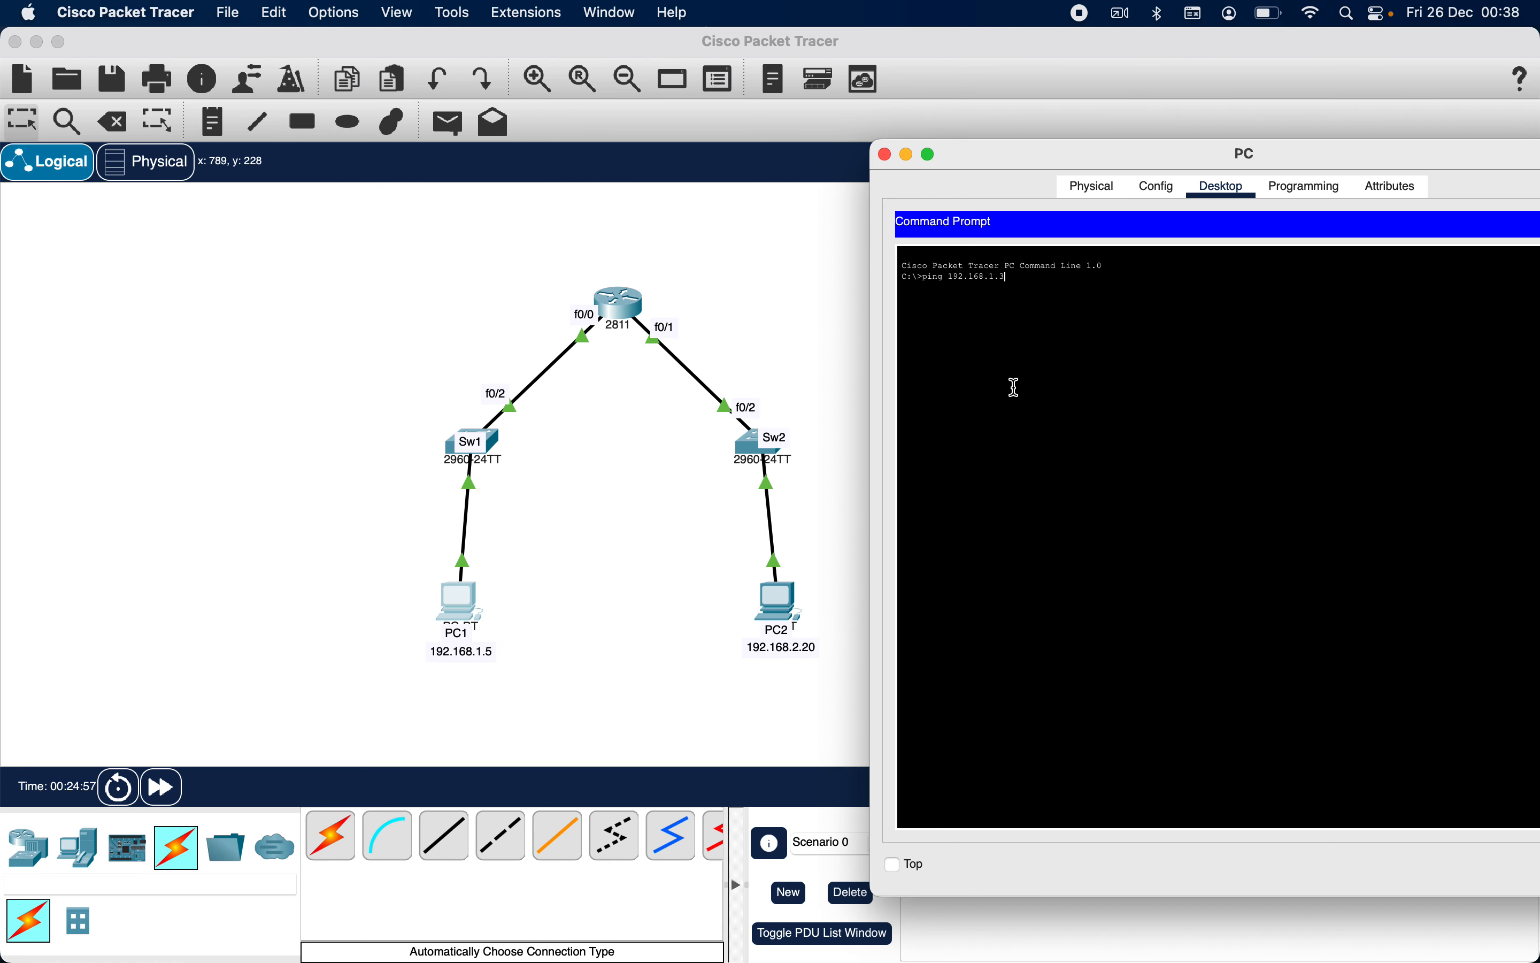
key("Return")
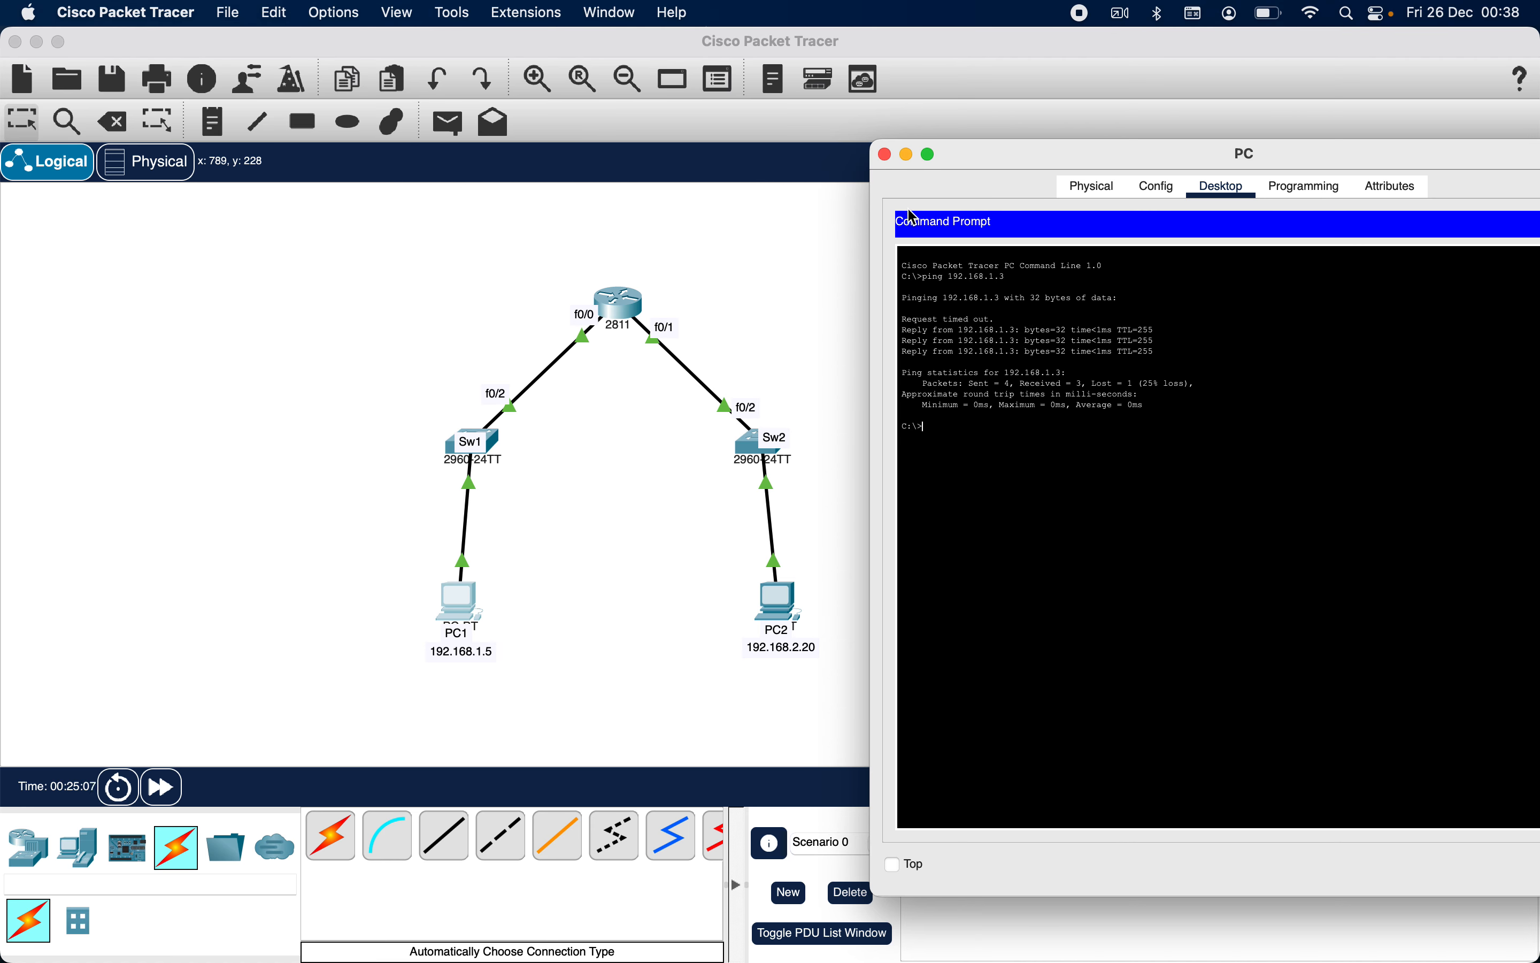
type("ping 192.168.1.3")
key("Return")
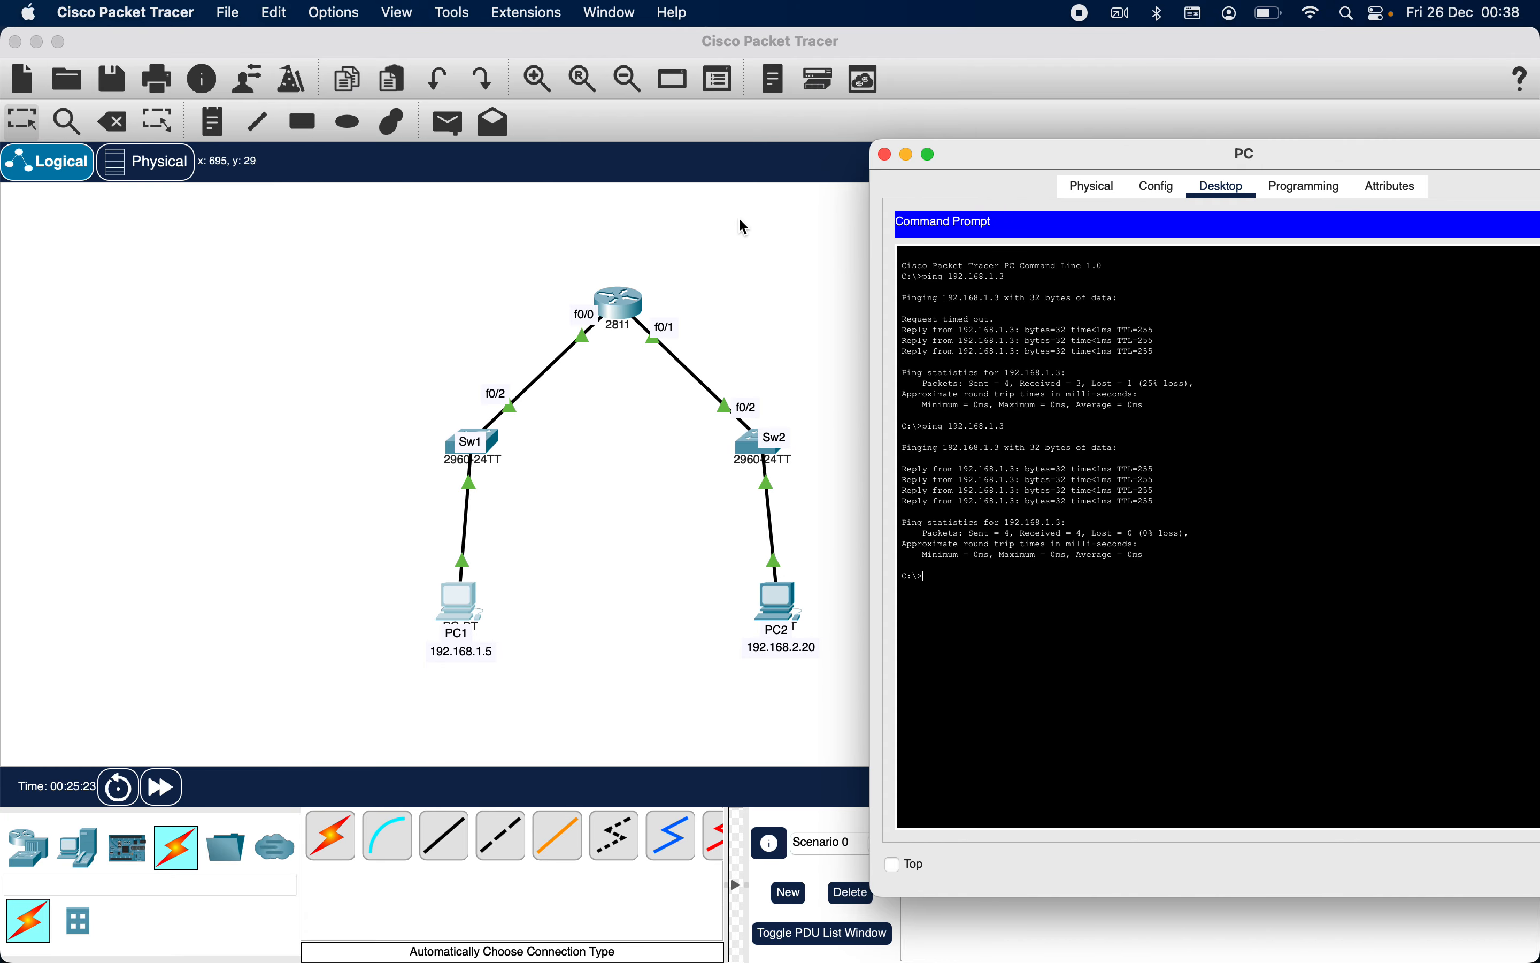
Check R1's interface addresses and ping its f0/0 interface at 192.168.1.2 from PC1's Command Prompt
left_click(732, 235)
mouse_move(626, 298)
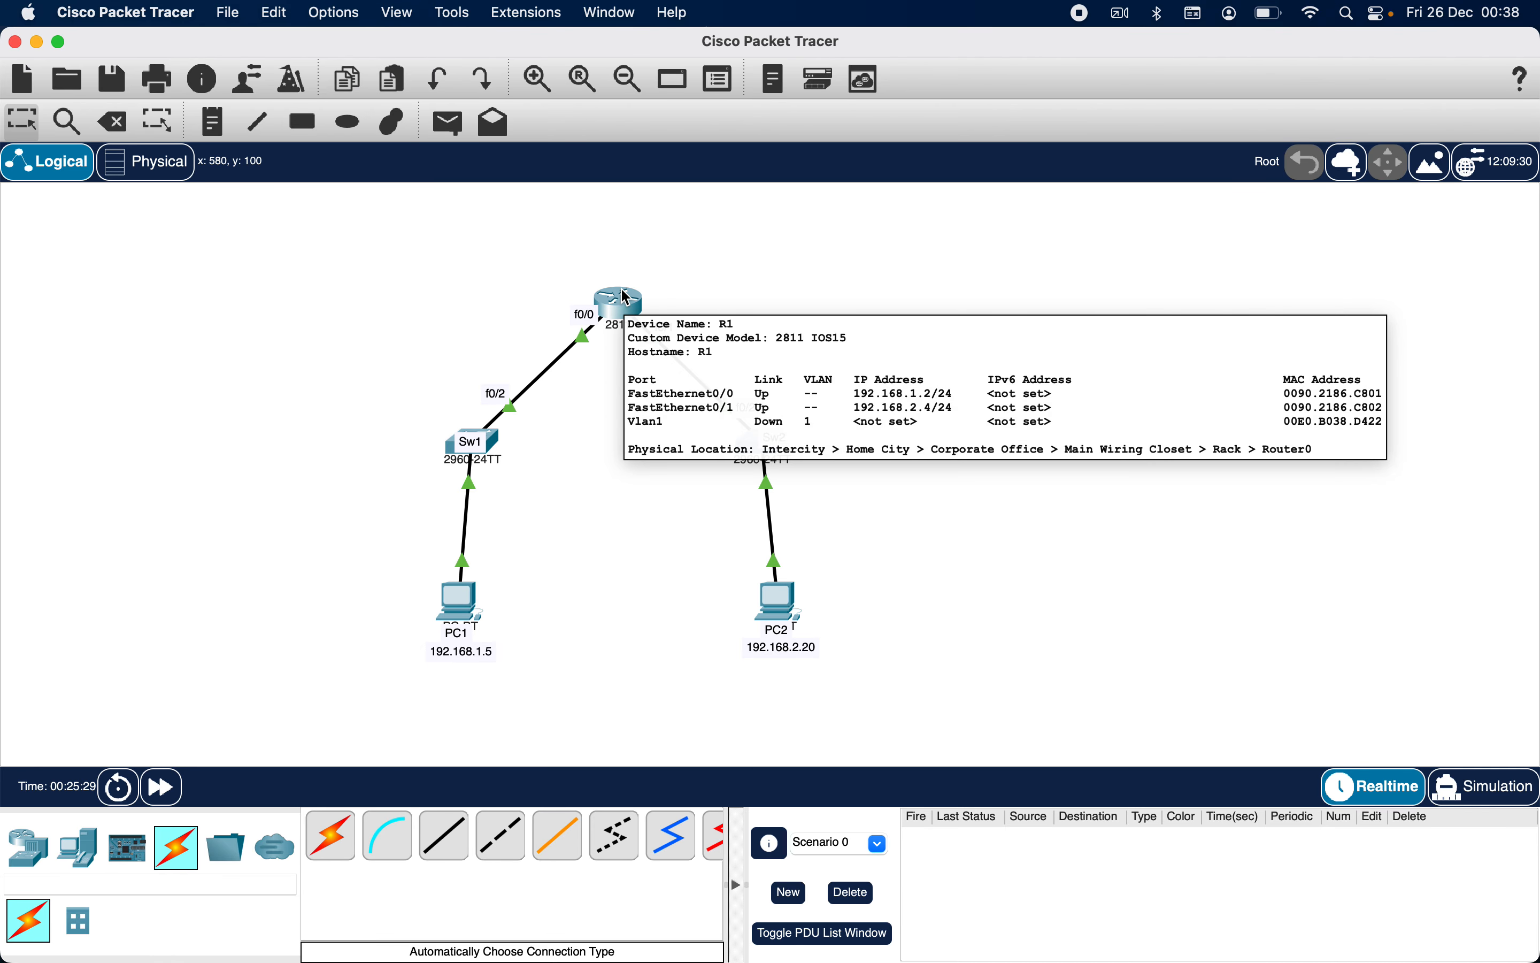
left_click(459, 631)
type("pi")
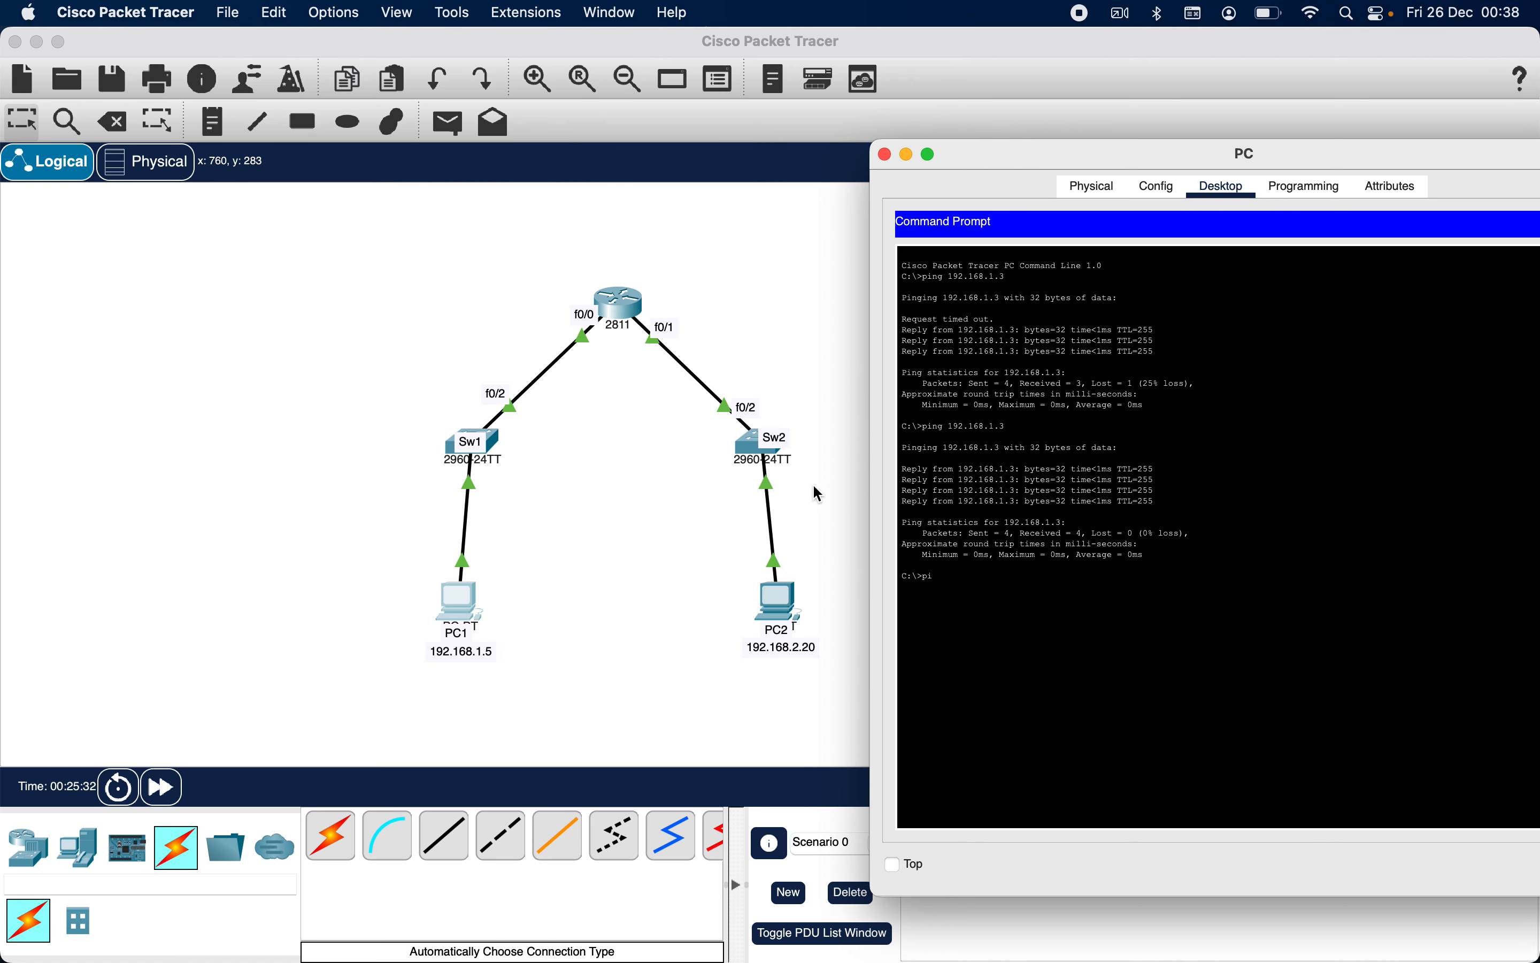
type("ng 192.168.1.2")
key("Return")
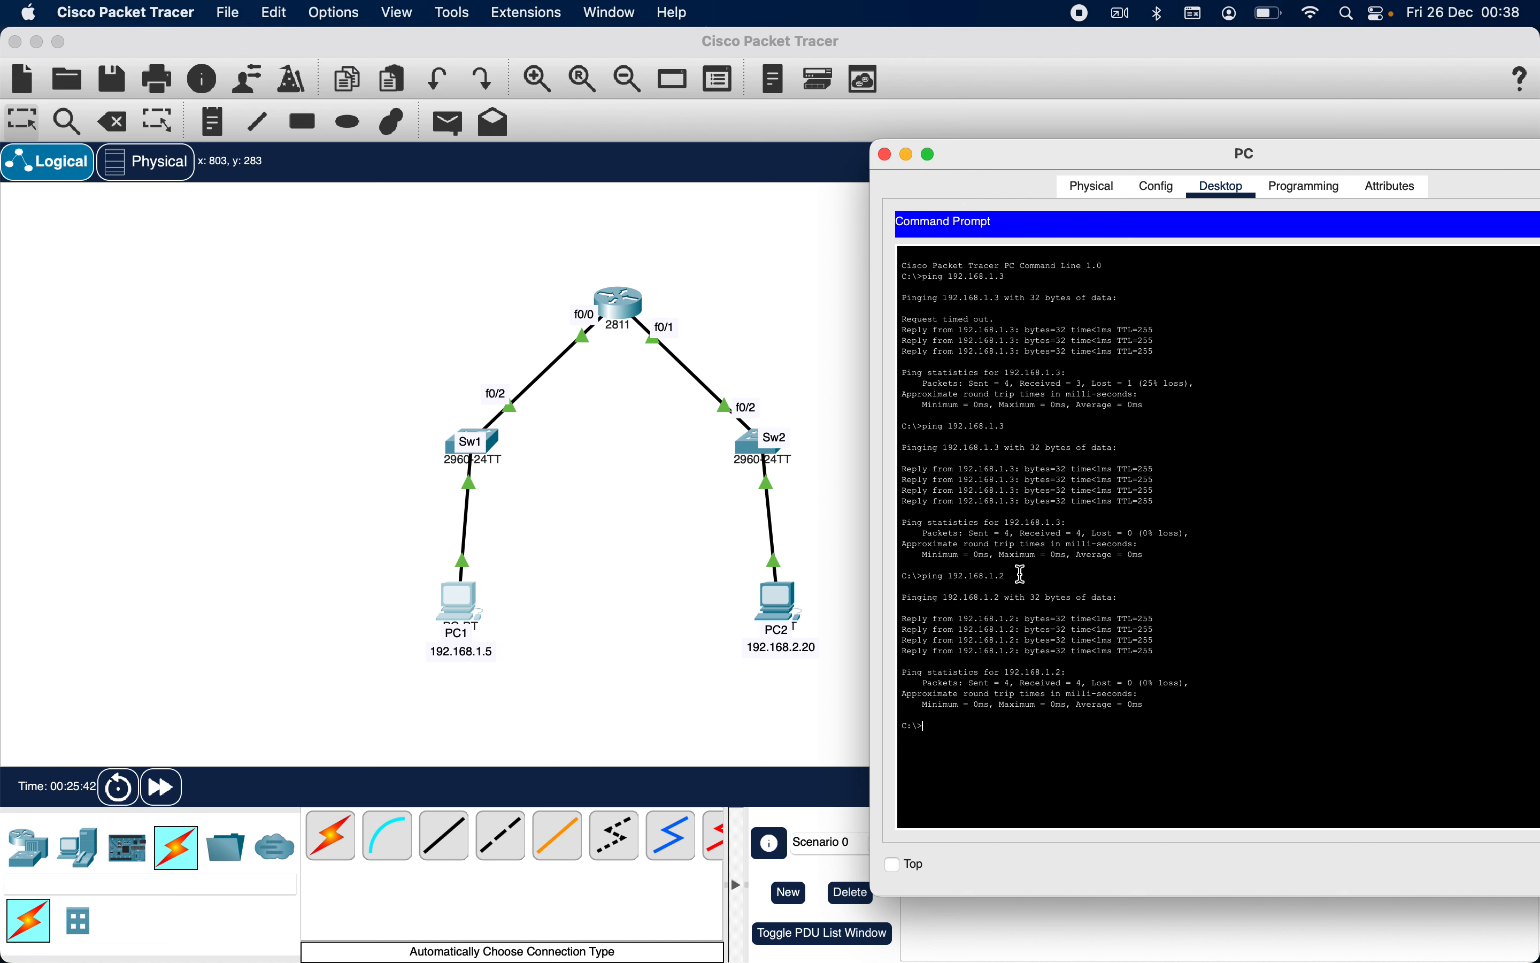
Copy the ping 192.168.1.2 command and run it again in PC1's Command Prompt
left_click_drag(1017, 575, 923, 576)
right_click(940, 575)
left_click(958, 582)
right_click(931, 728)
left_click(969, 754)
key("Return")
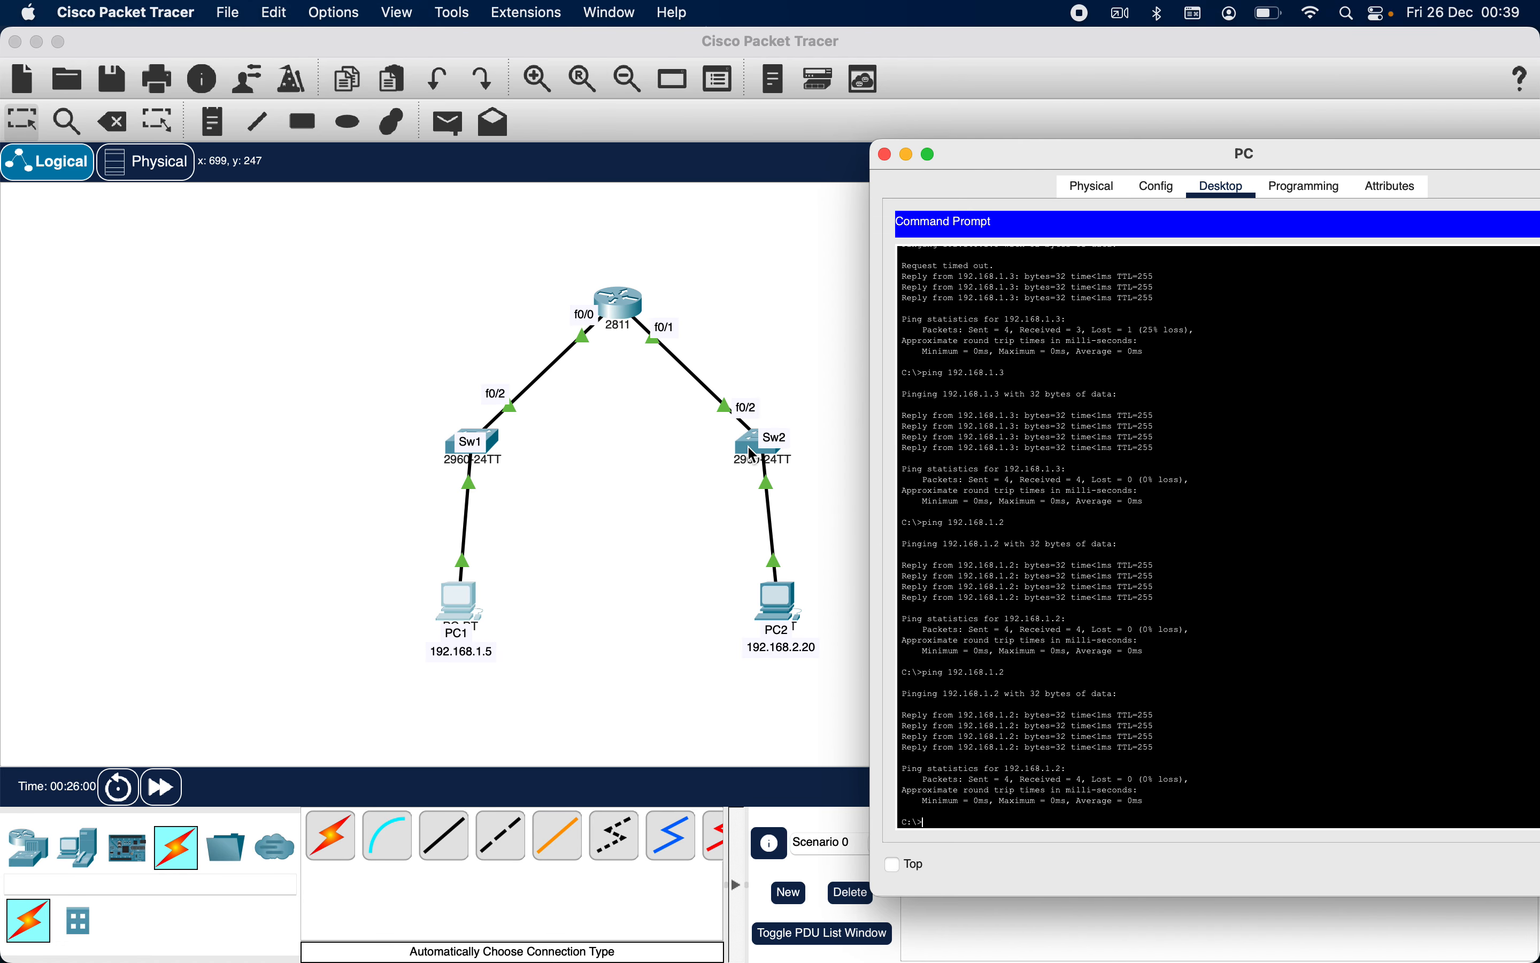
Look up Sw2's VLAN 1 address and ping it at 192.168.2.4 from PC1's Command Prompt
key("super+w")
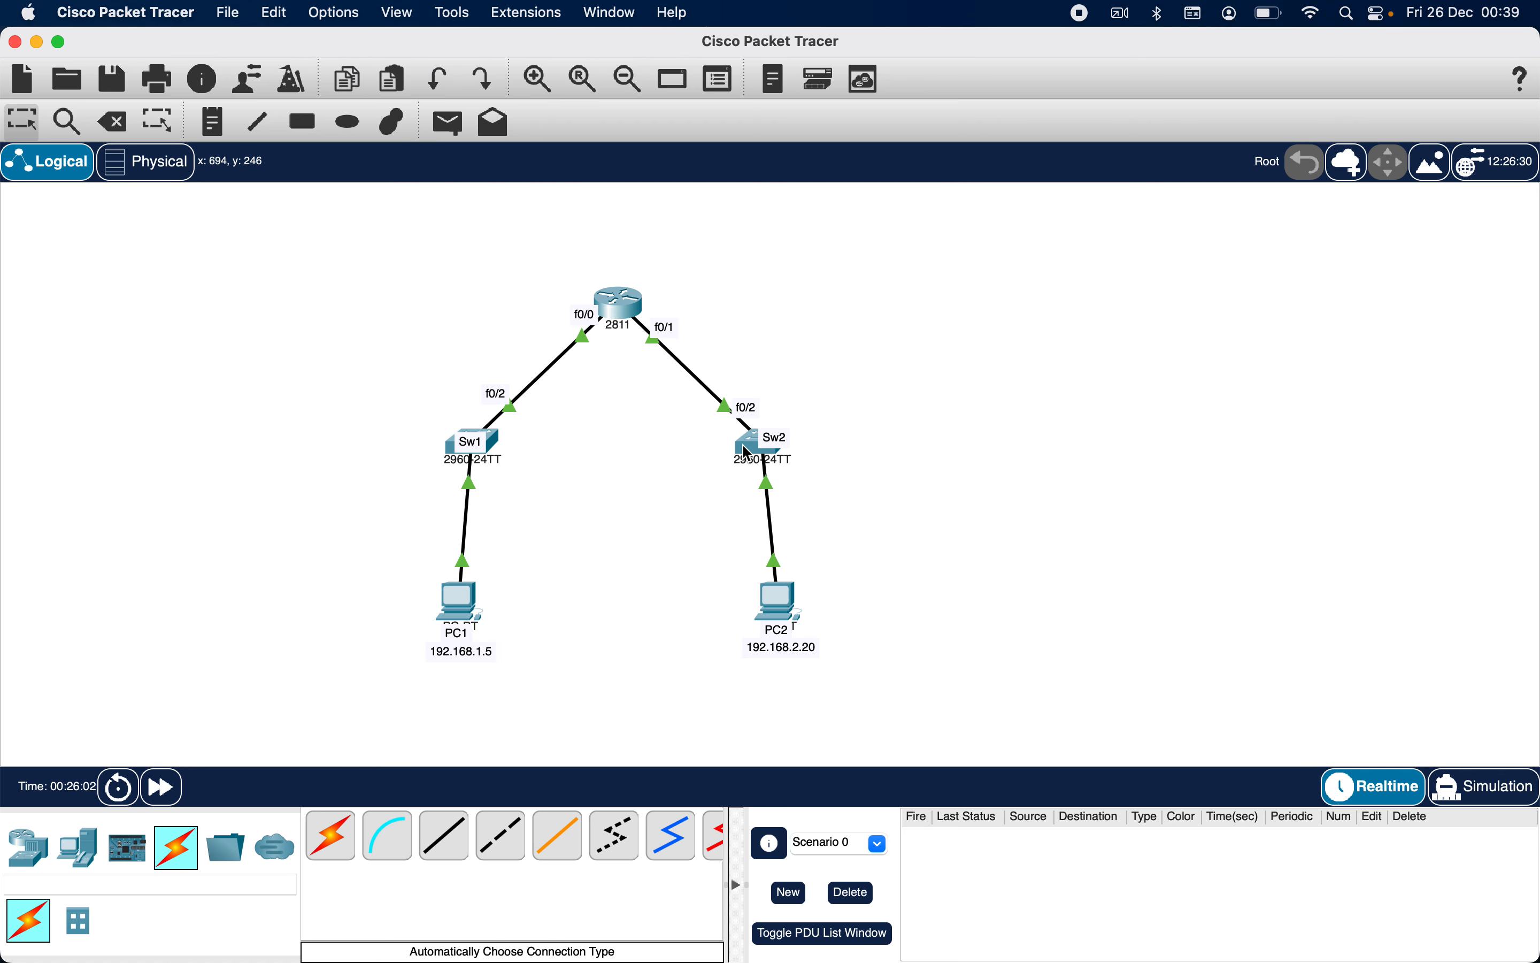
mouse_move(747, 453)
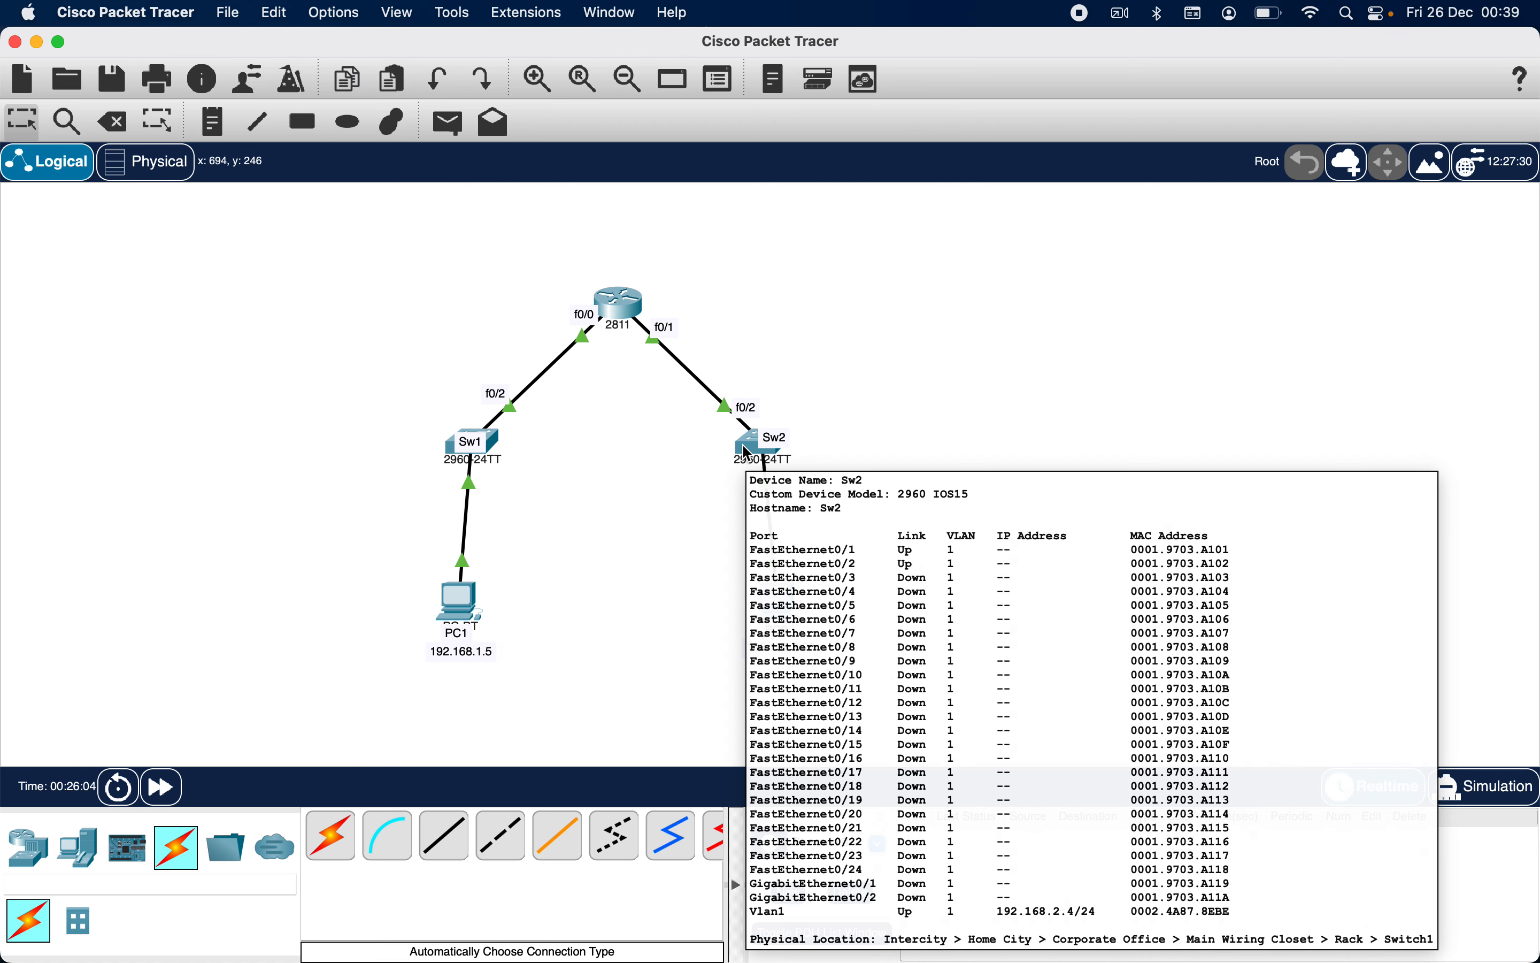
left_click(459, 601)
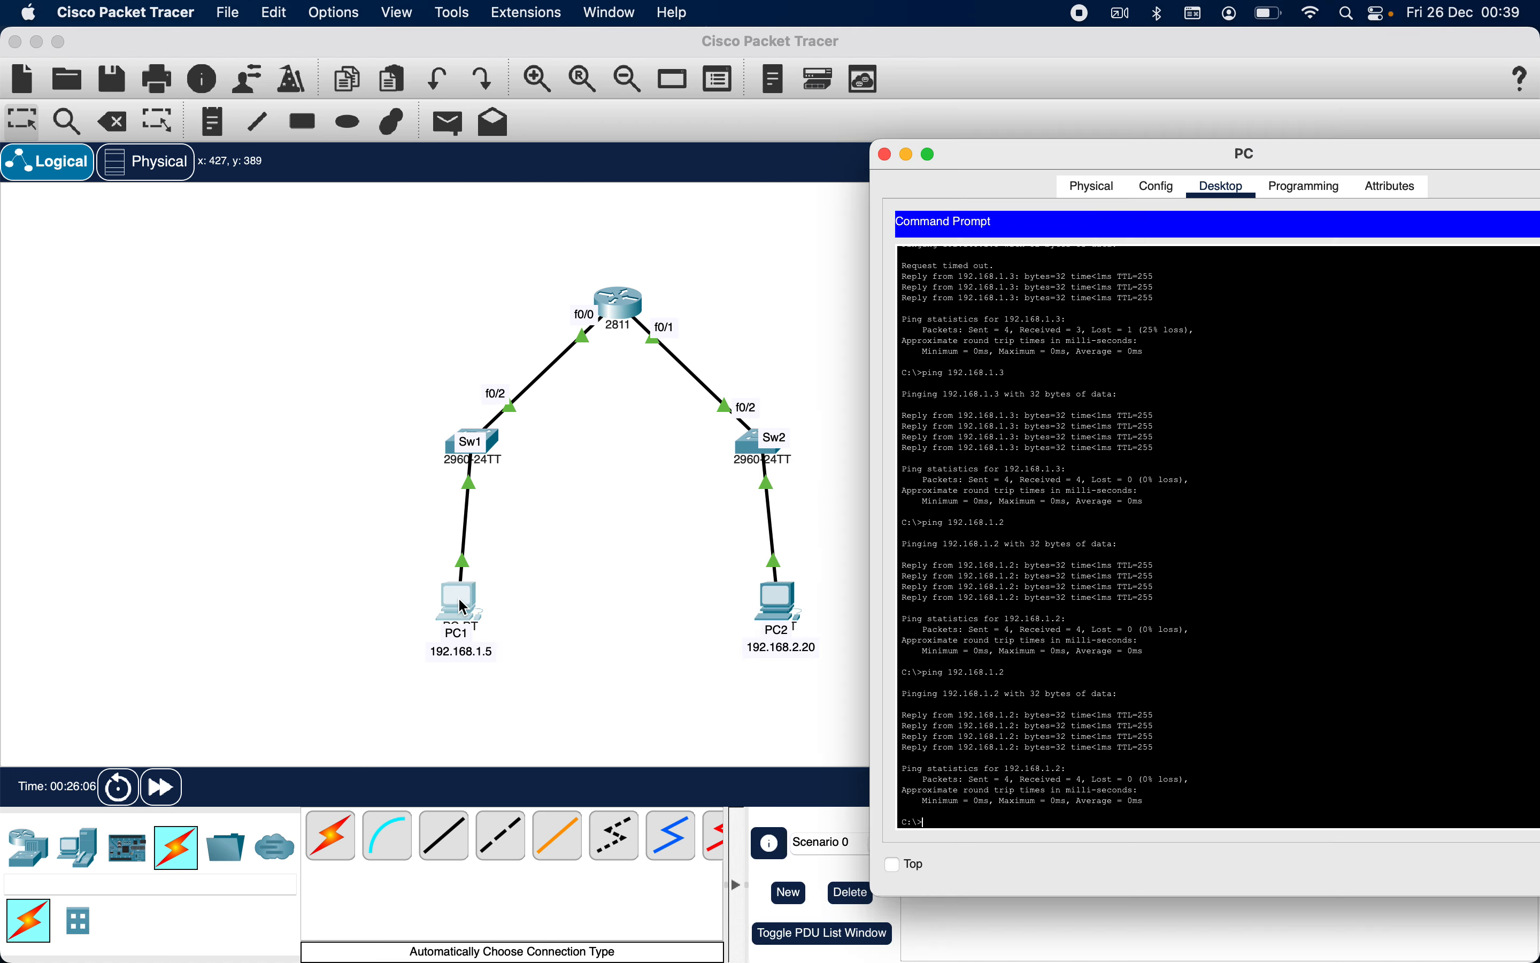
type("ping 192.168.2.4")
key("Return")
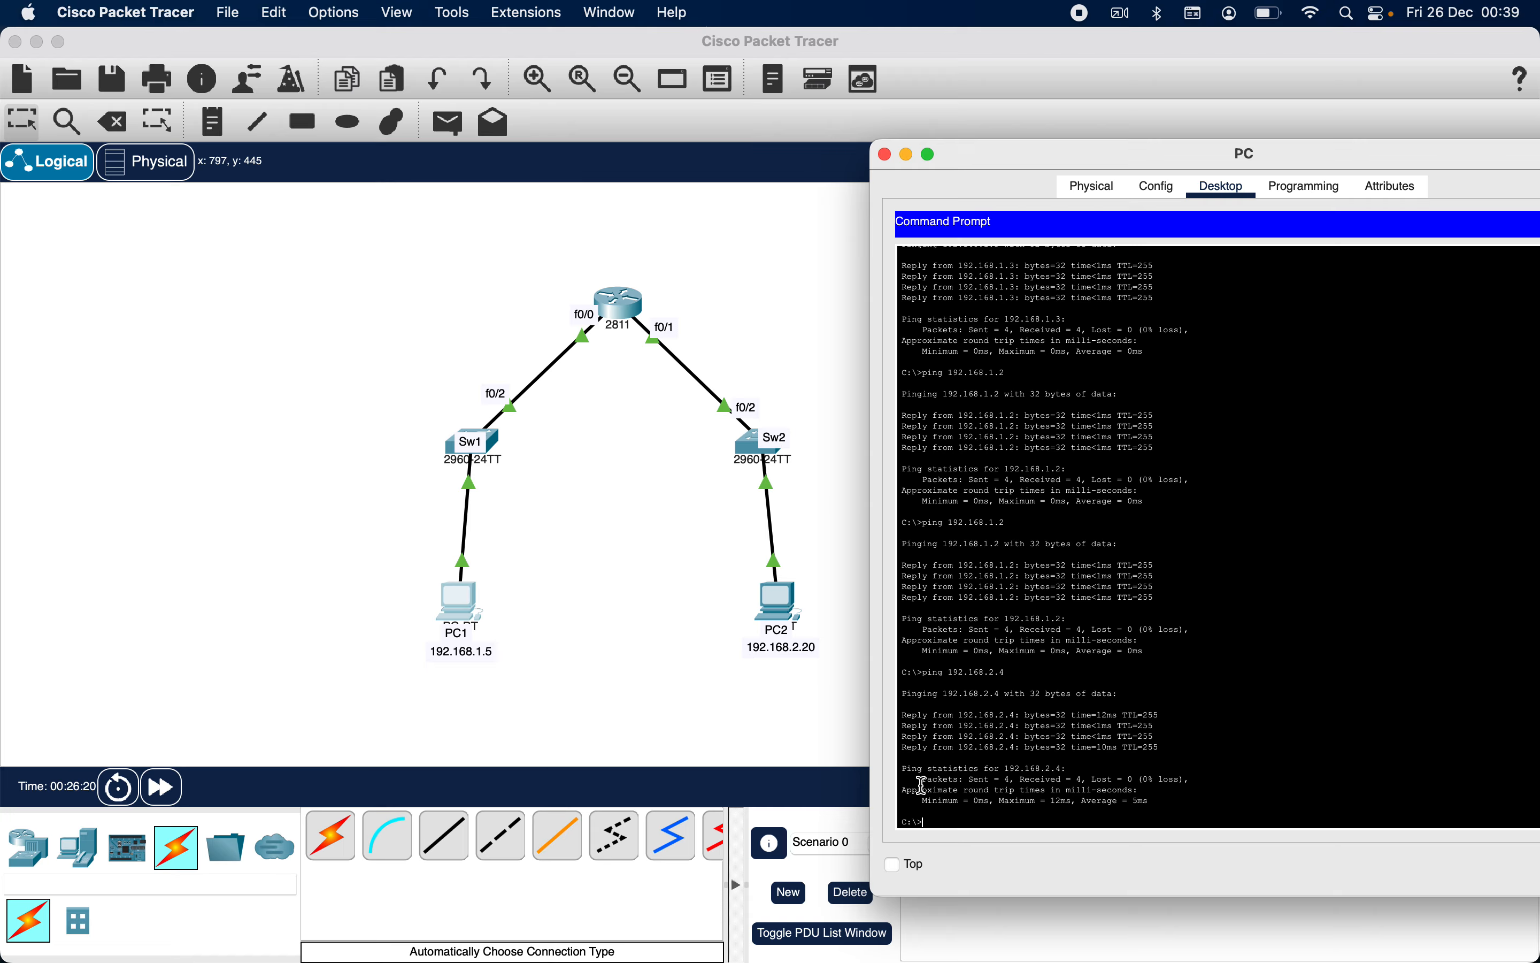
Ping PC2 at 192.168.2.20 twice from PC1's Command Prompt
type("g 192.167")
key("BackSpace")
type("8.2.20")
key("Return")
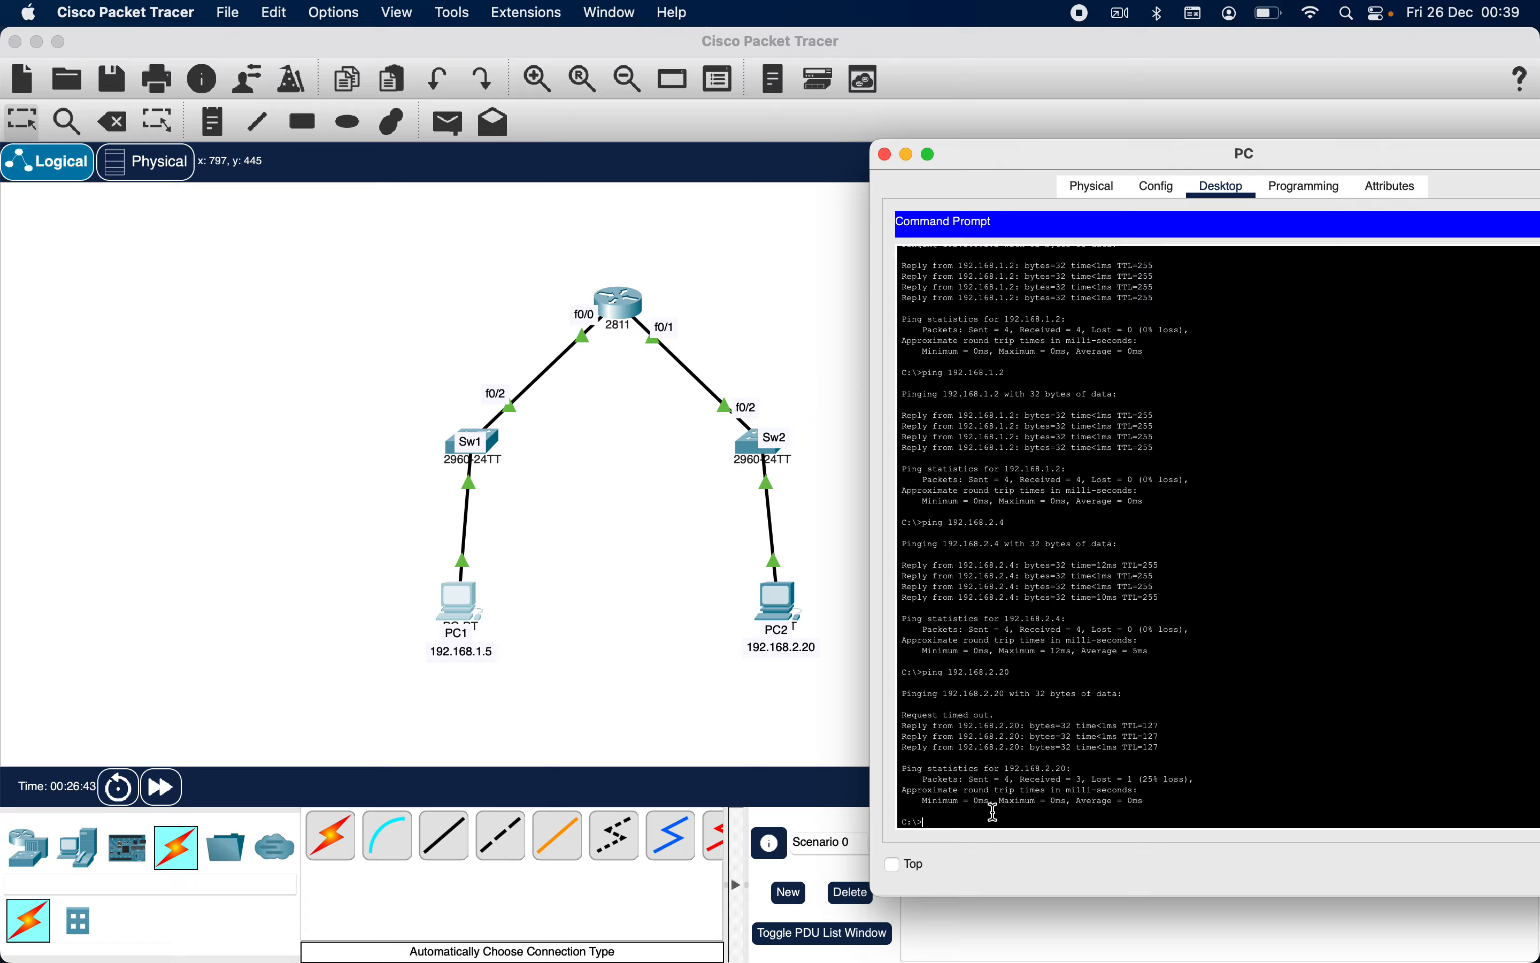
type("g 192.168.2.20")
key("Return")
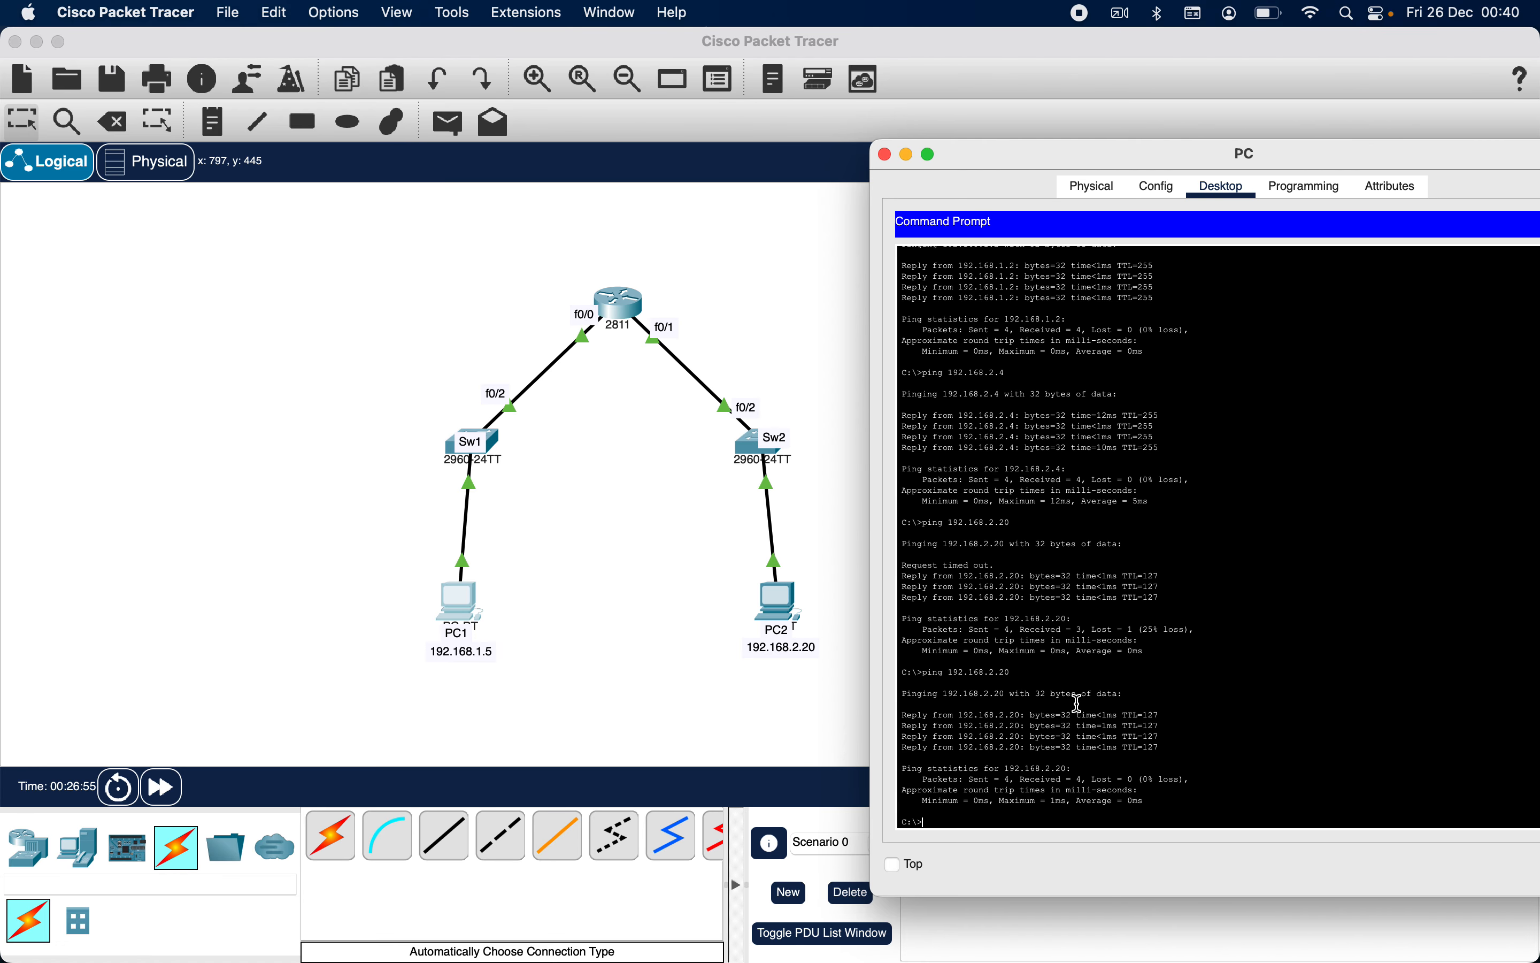
Close PC1's window, open PC2's Command Prompt and move its window clear of the topology
left_click(885, 154)
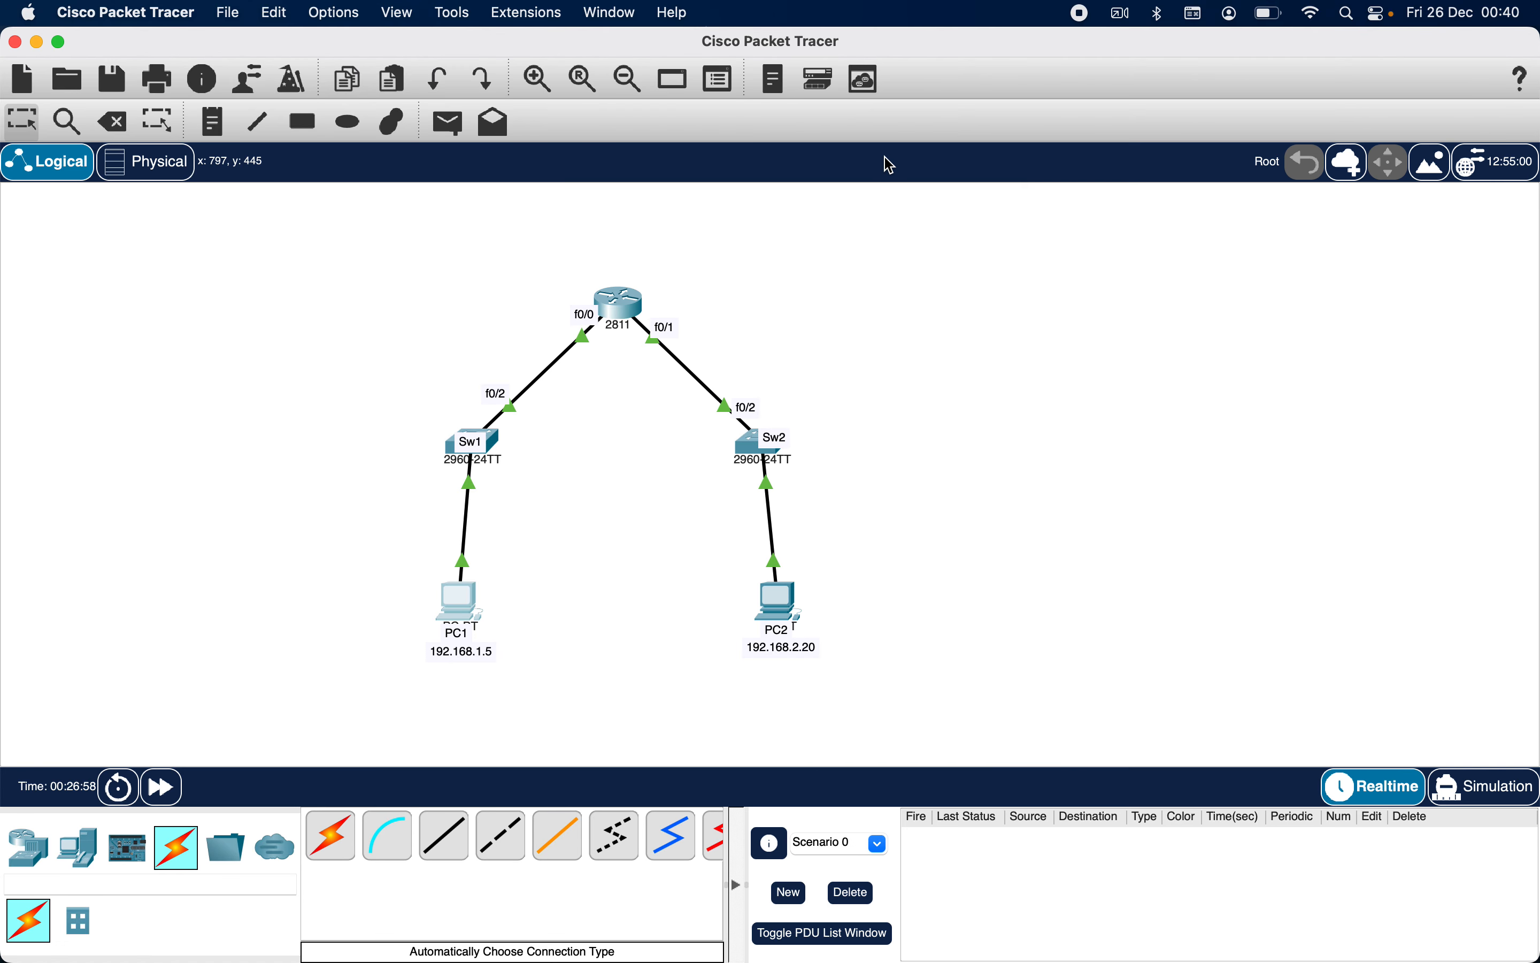
left_click(777, 595)
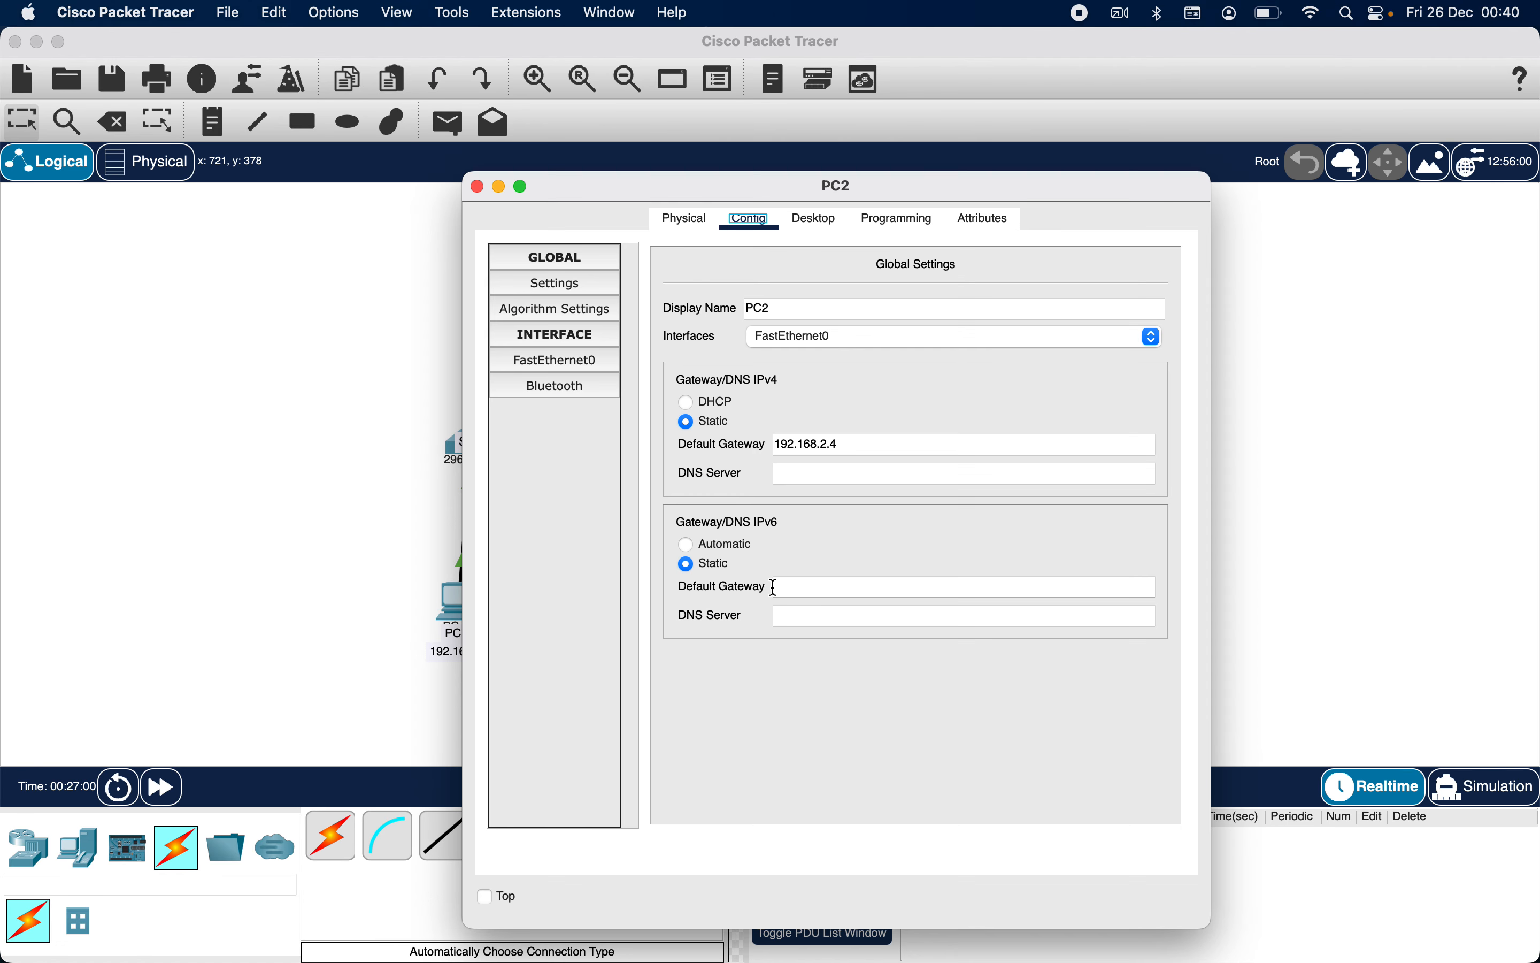
left_click(897, 221)
left_click(815, 218)
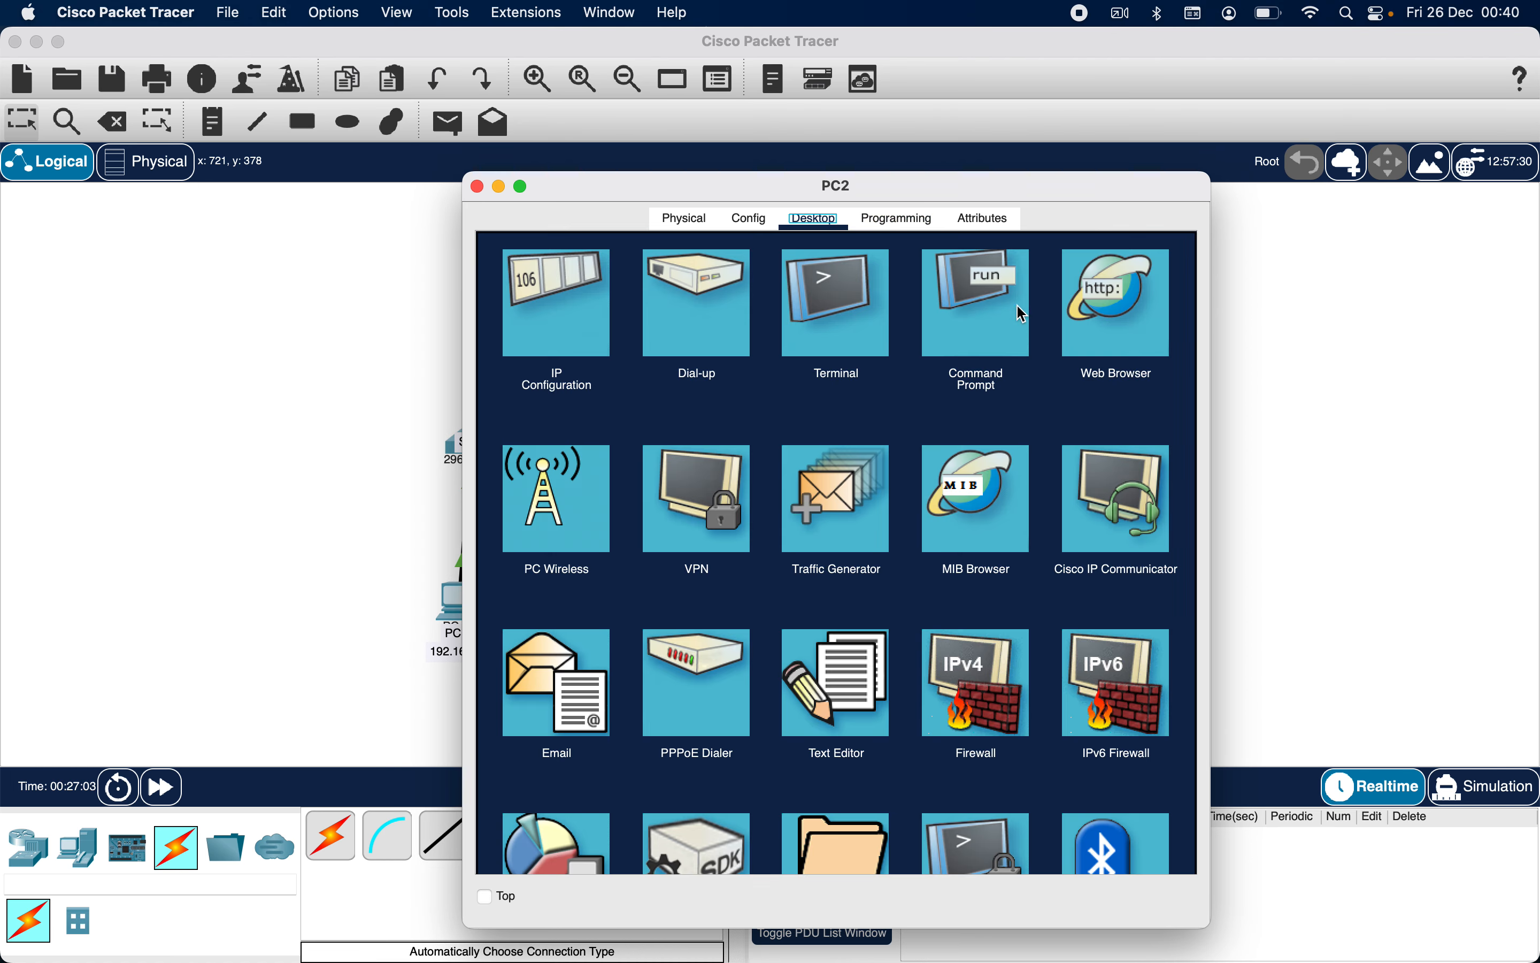
left_click(999, 304)
left_click_drag(726, 195, 1168, 202)
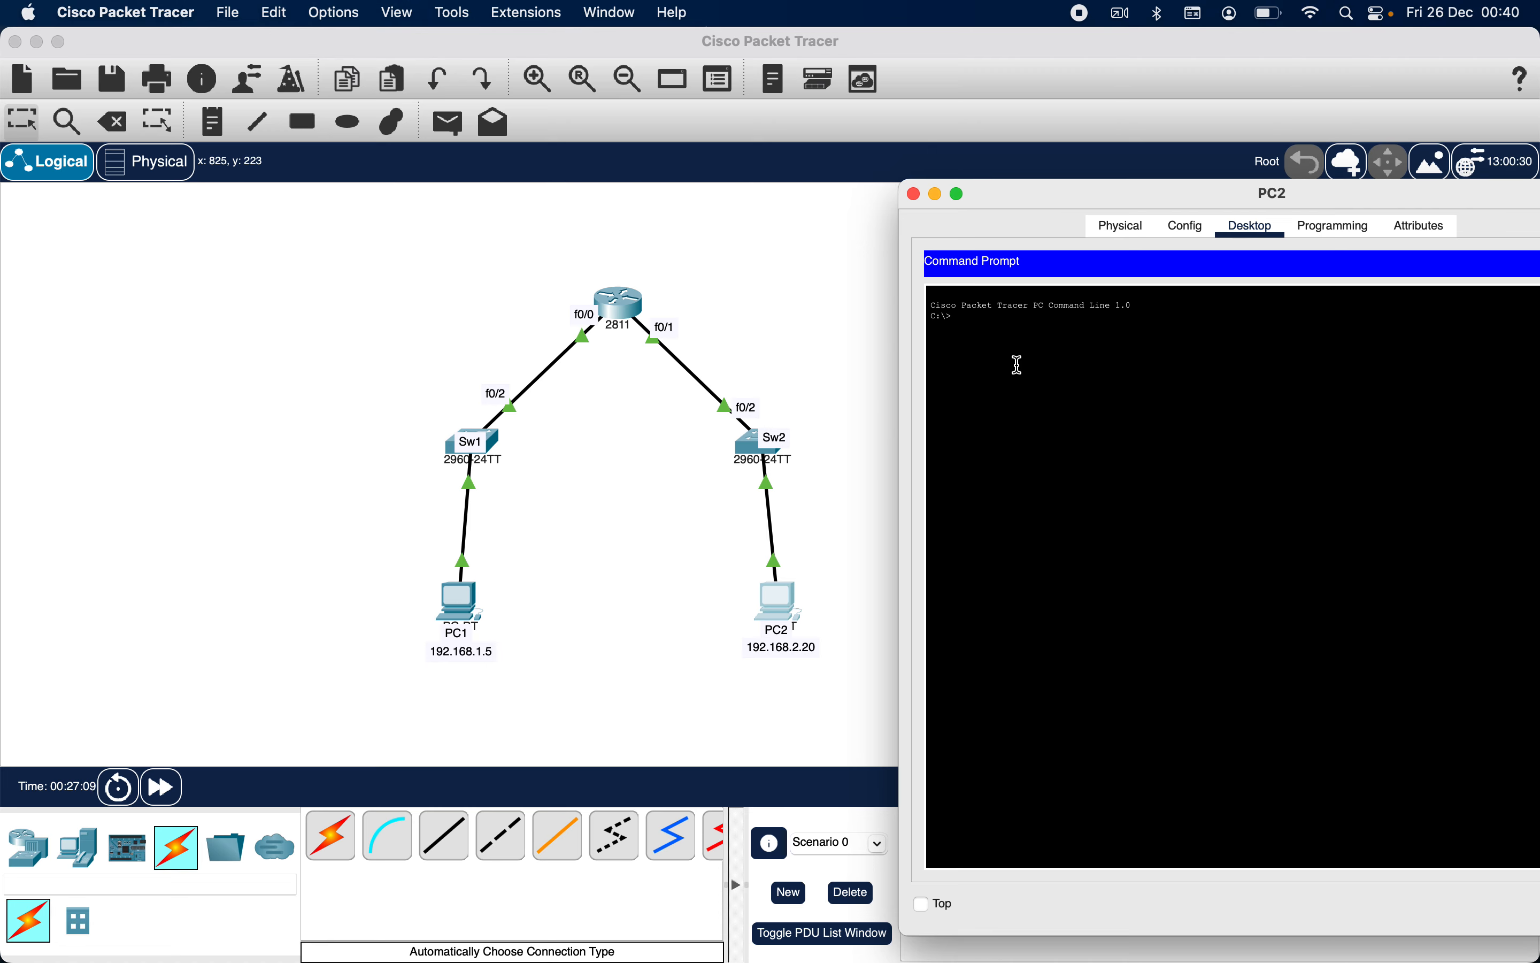
Ping Sw2 at 192.168.2.4 from PC2's Command Prompt, checking the switch's VLAN 1 address before running the command
type("ping 192")
key("BackSpace")
type("69")
type(".")
left_click(753, 456)
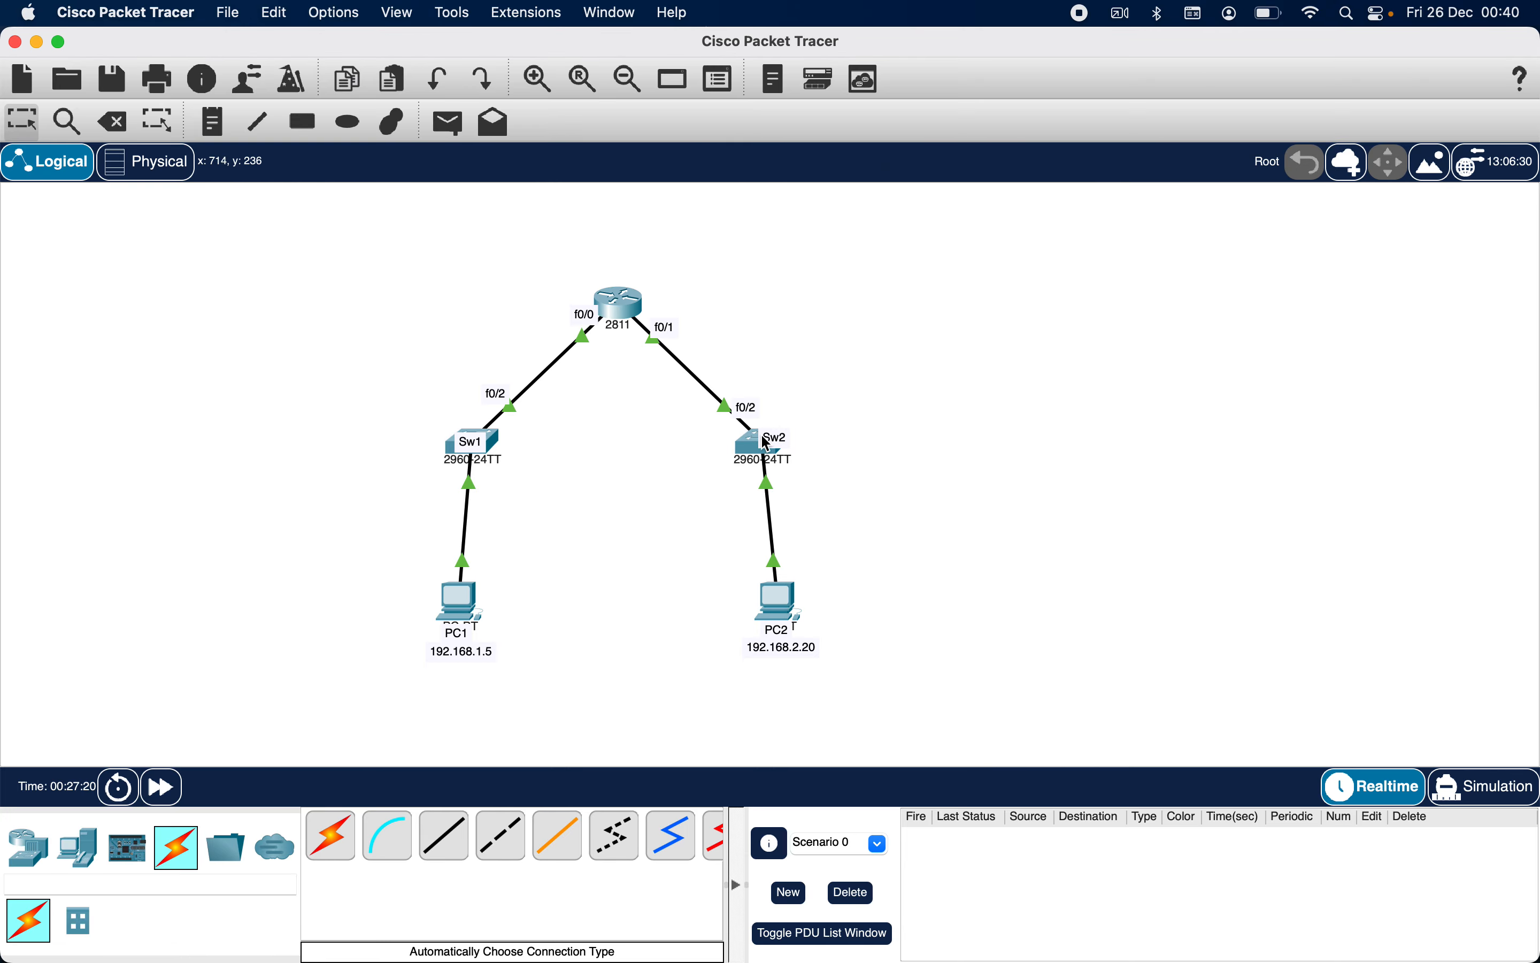
mouse_move(748, 449)
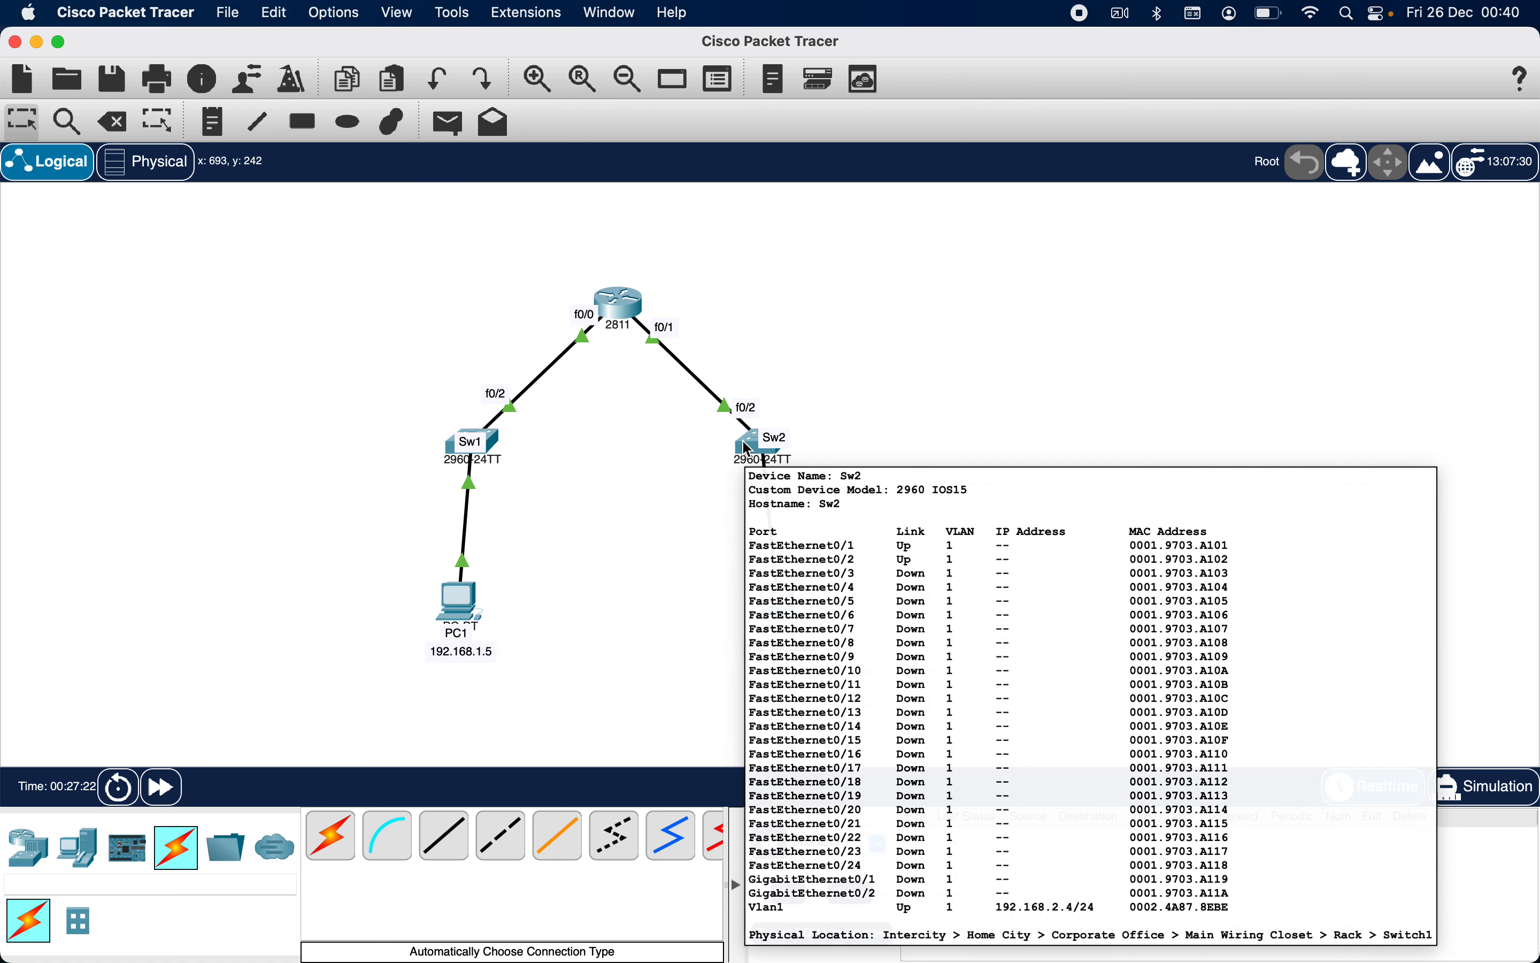
left_click(783, 613)
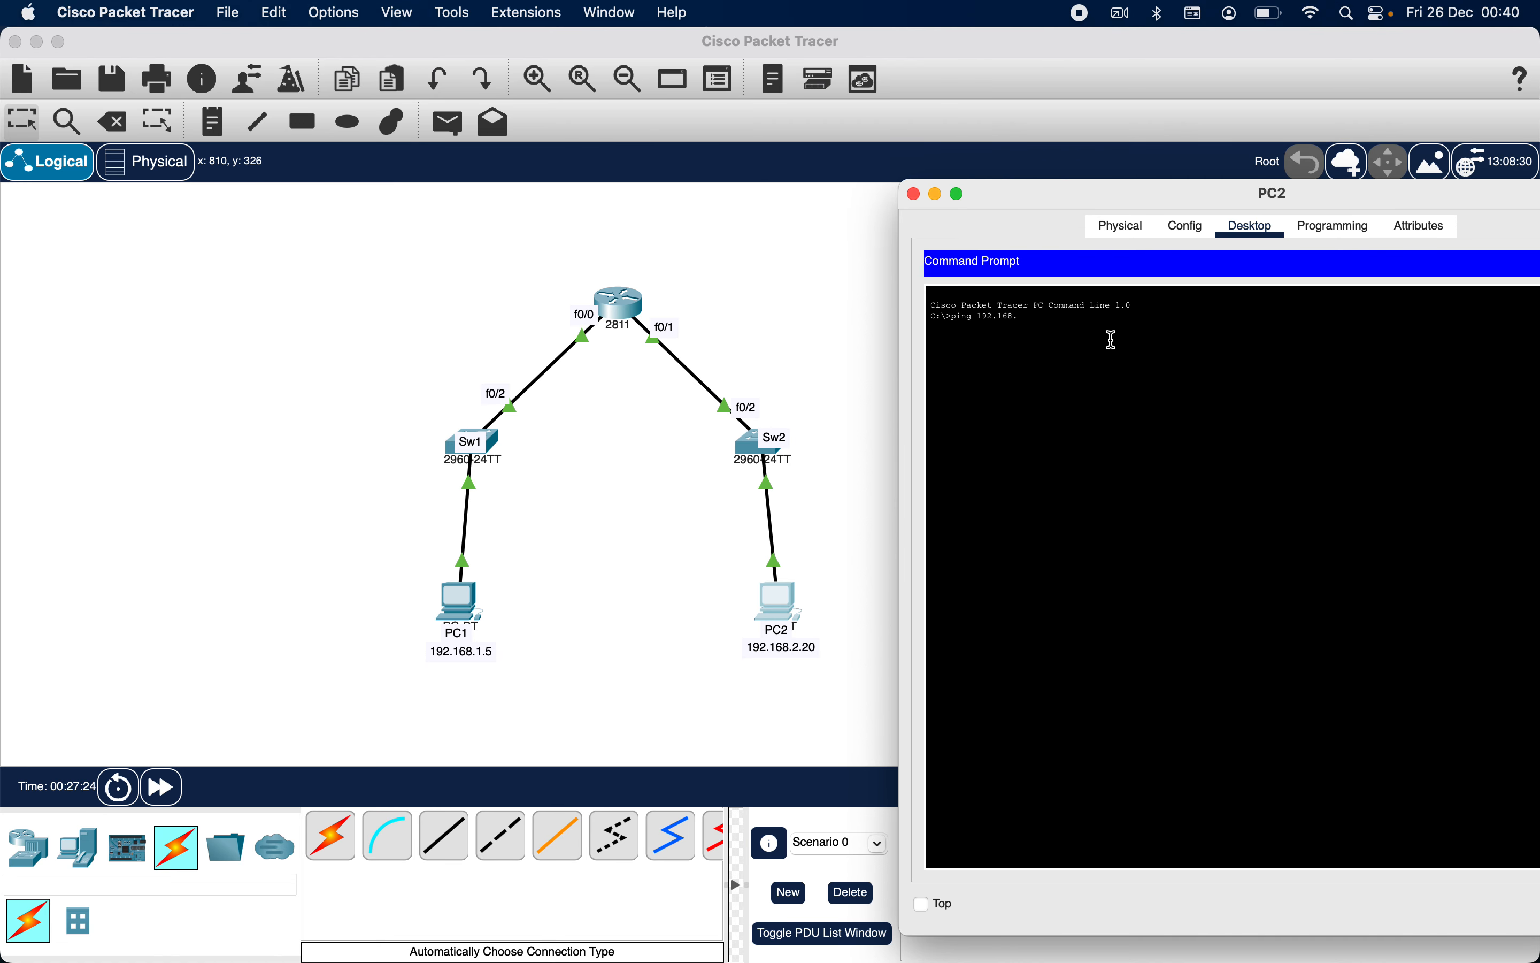
type("2.4")
key("Return")
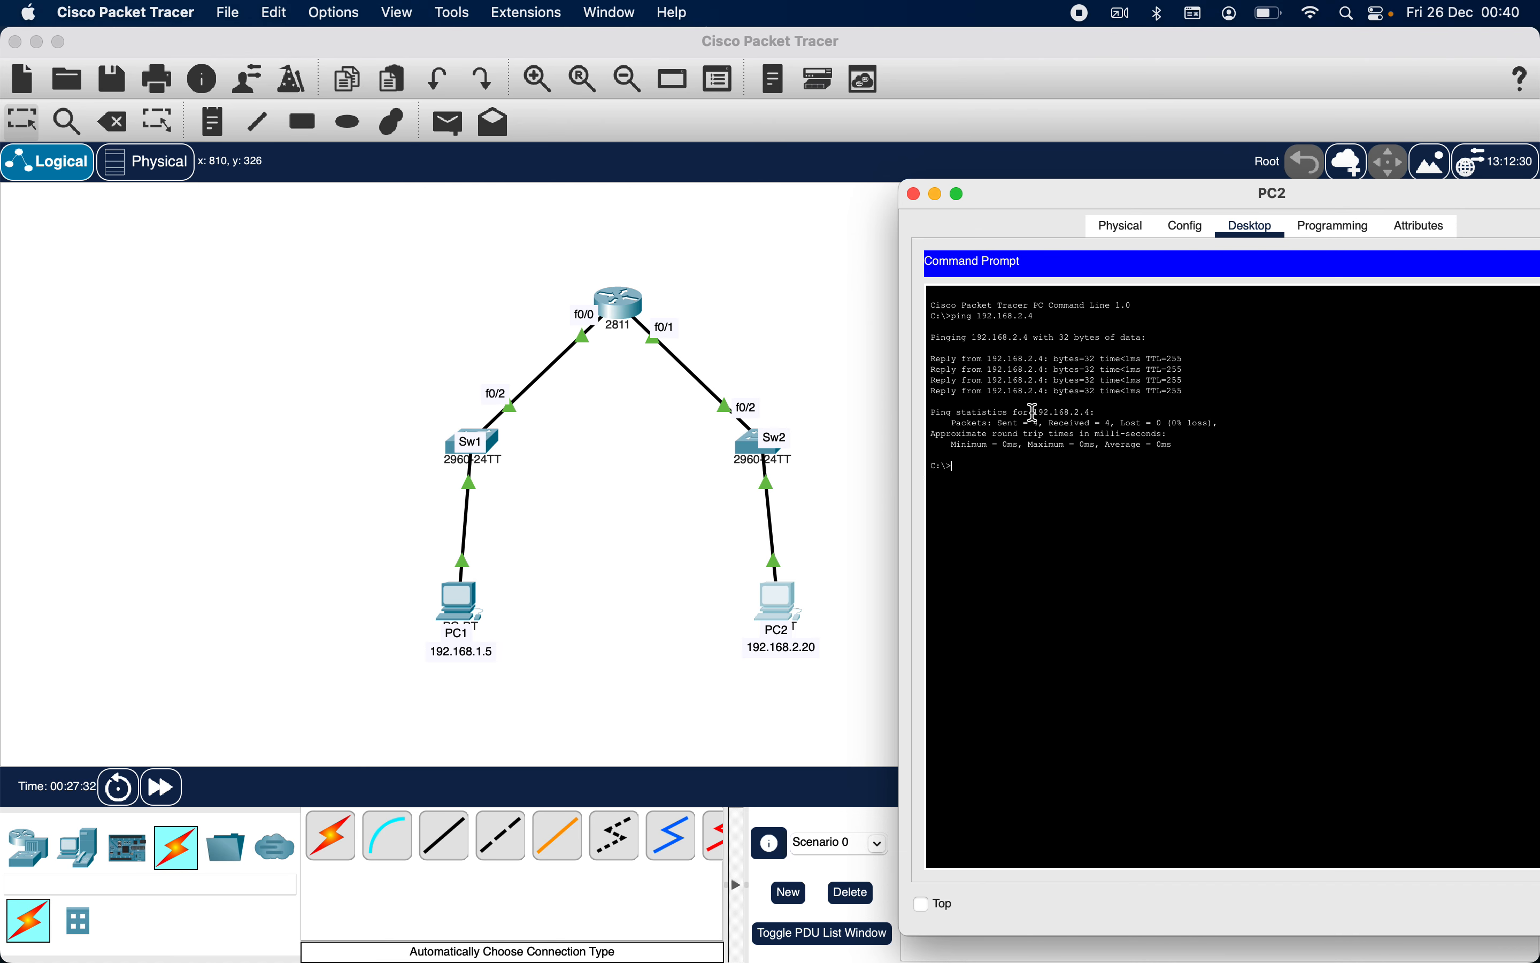
Check R1's interface addresses and ping its f0/1 interface at 192.168.2.4 from PC2's Command Prompt
type("ping")
left_click(725, 258)
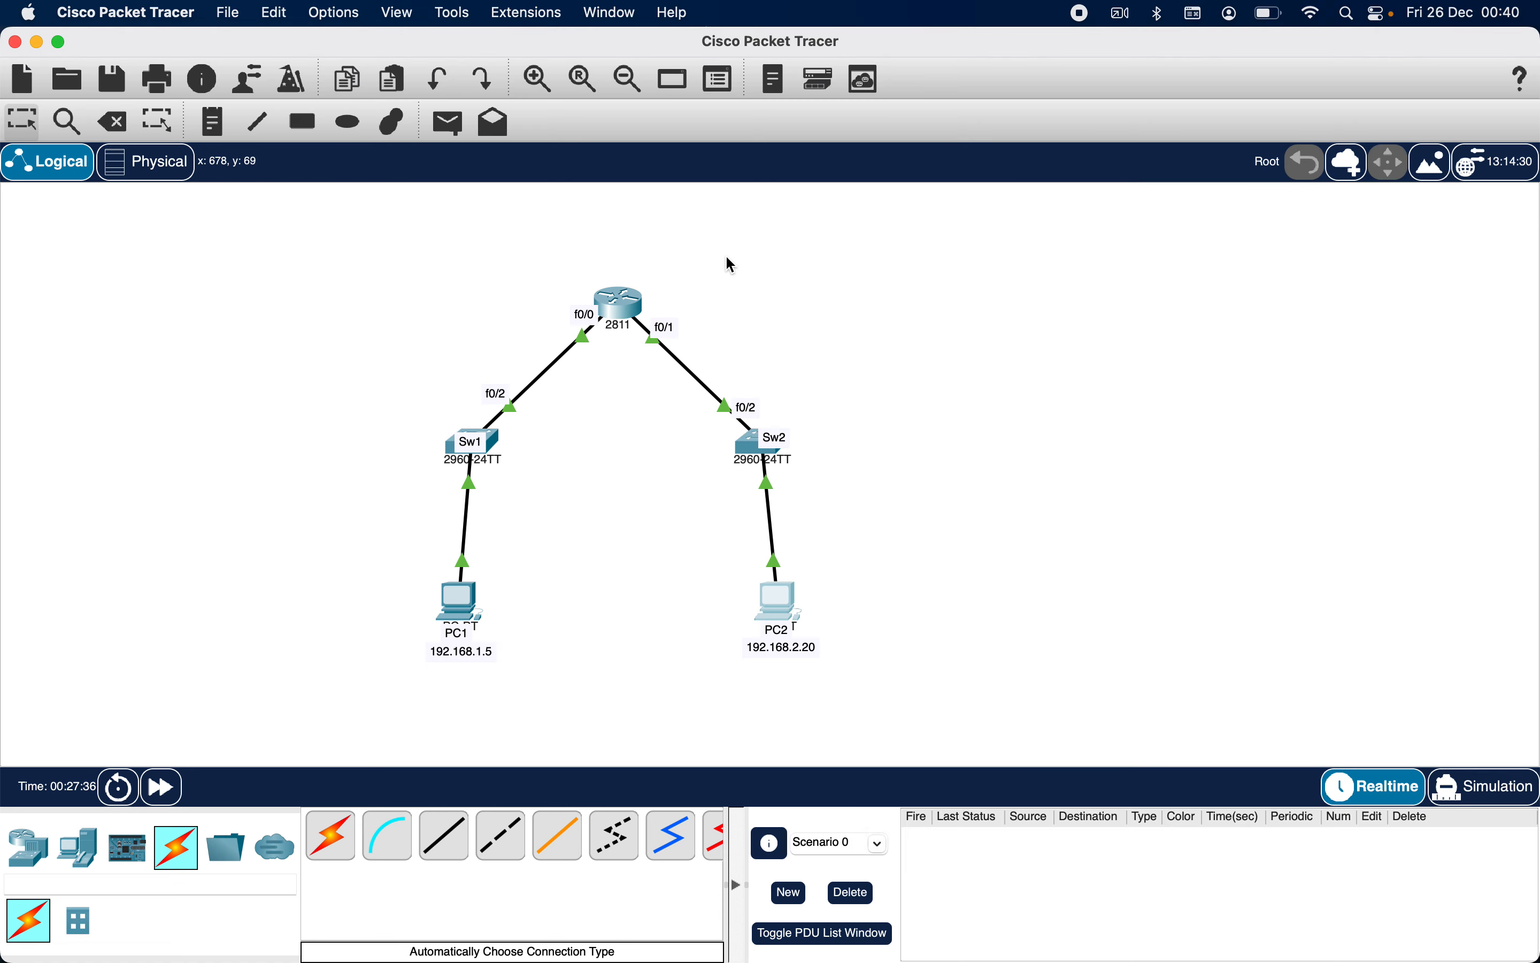
mouse_move(633, 300)
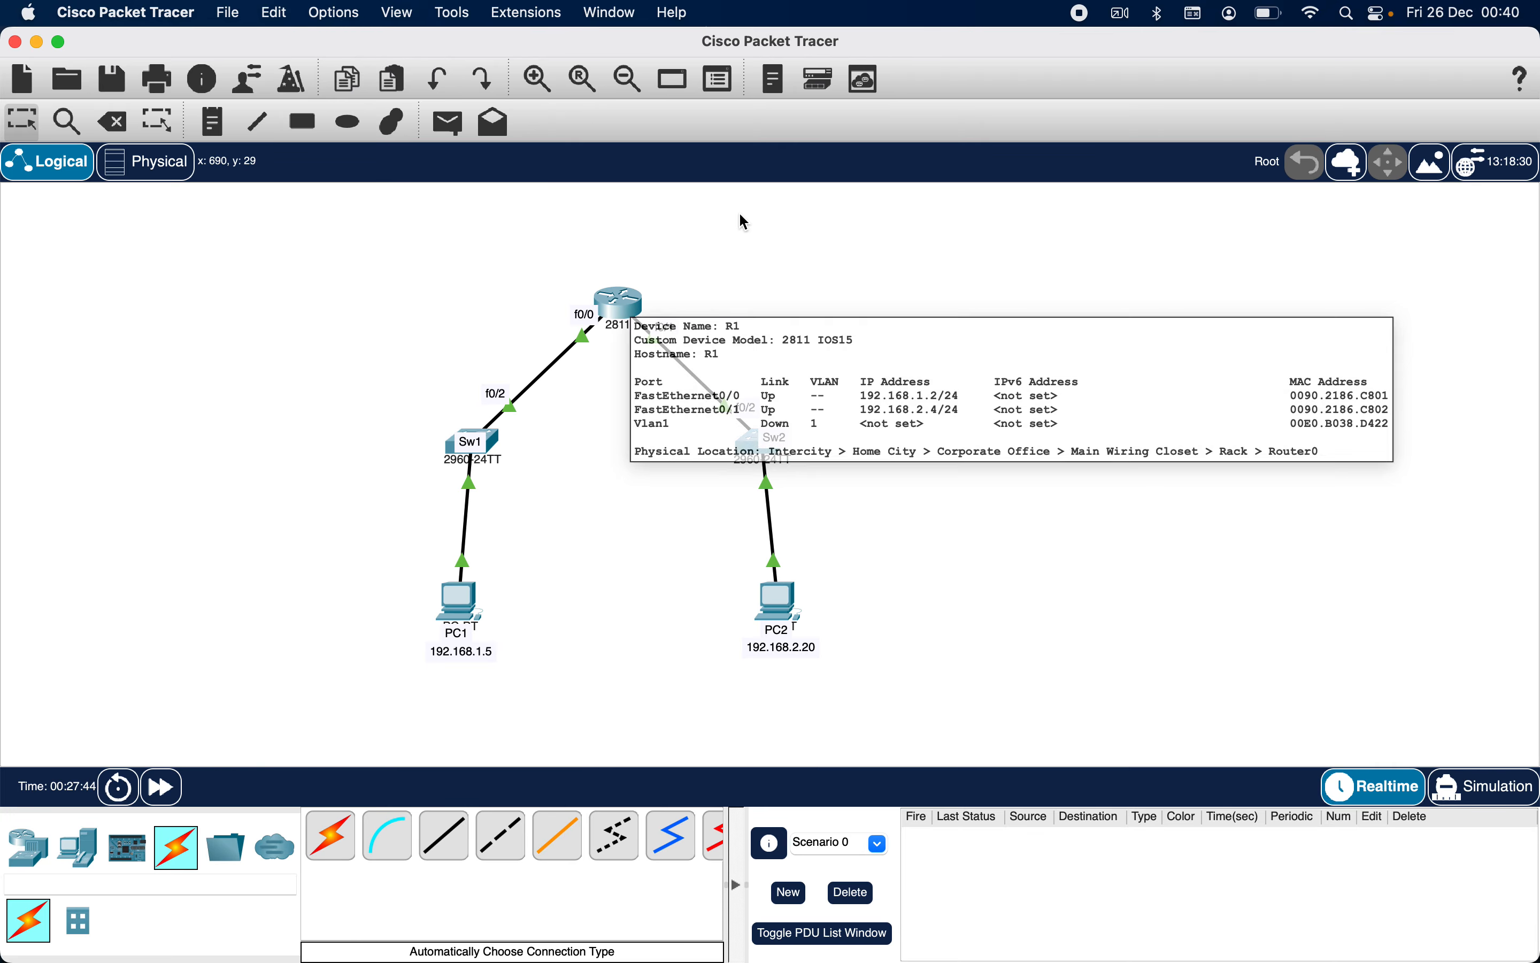
left_click(790, 612)
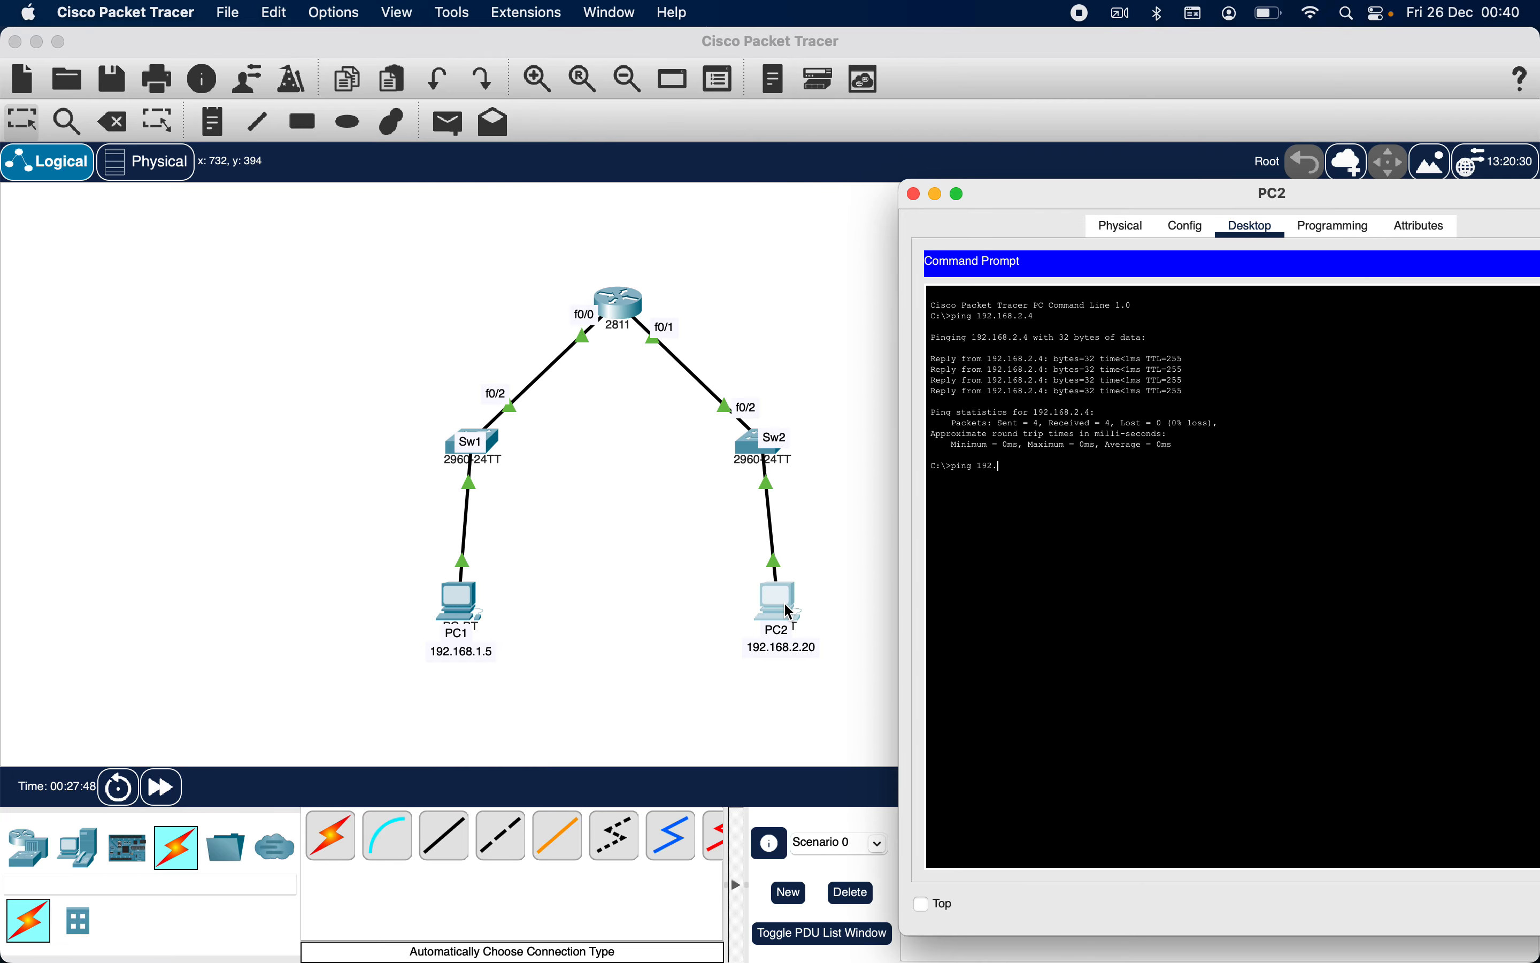
type("ping 192.168.2.4")
key("Return")
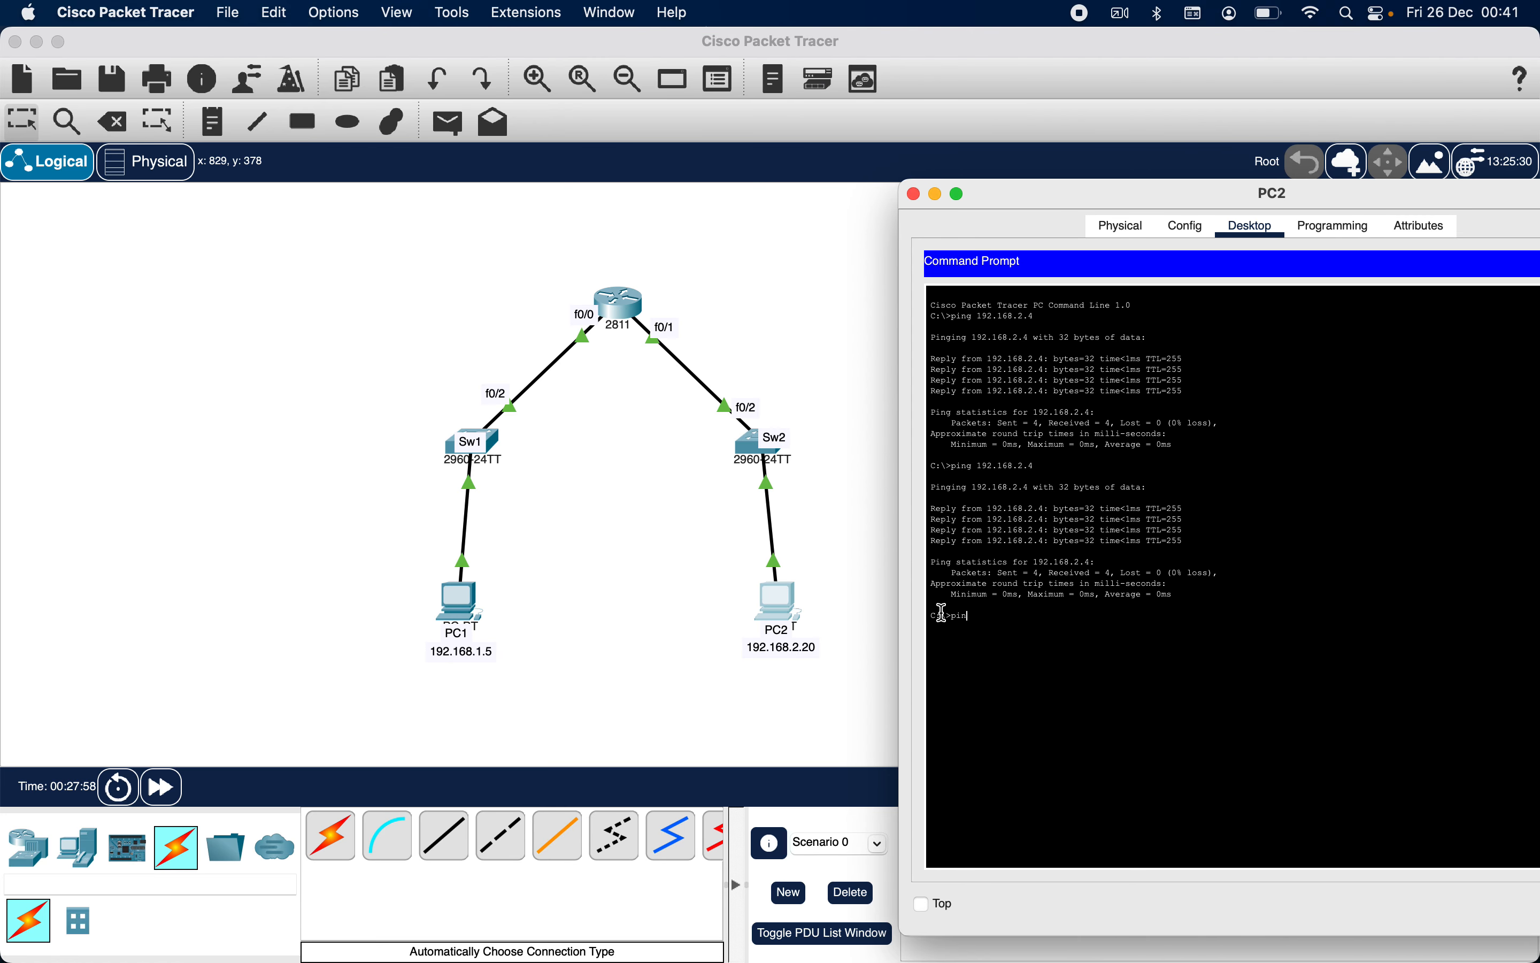
Ping R1's f0/0 interface at 192.168.1.2 from PC2's Command Prompt
type("192.168.1.3")
left_click(705, 550)
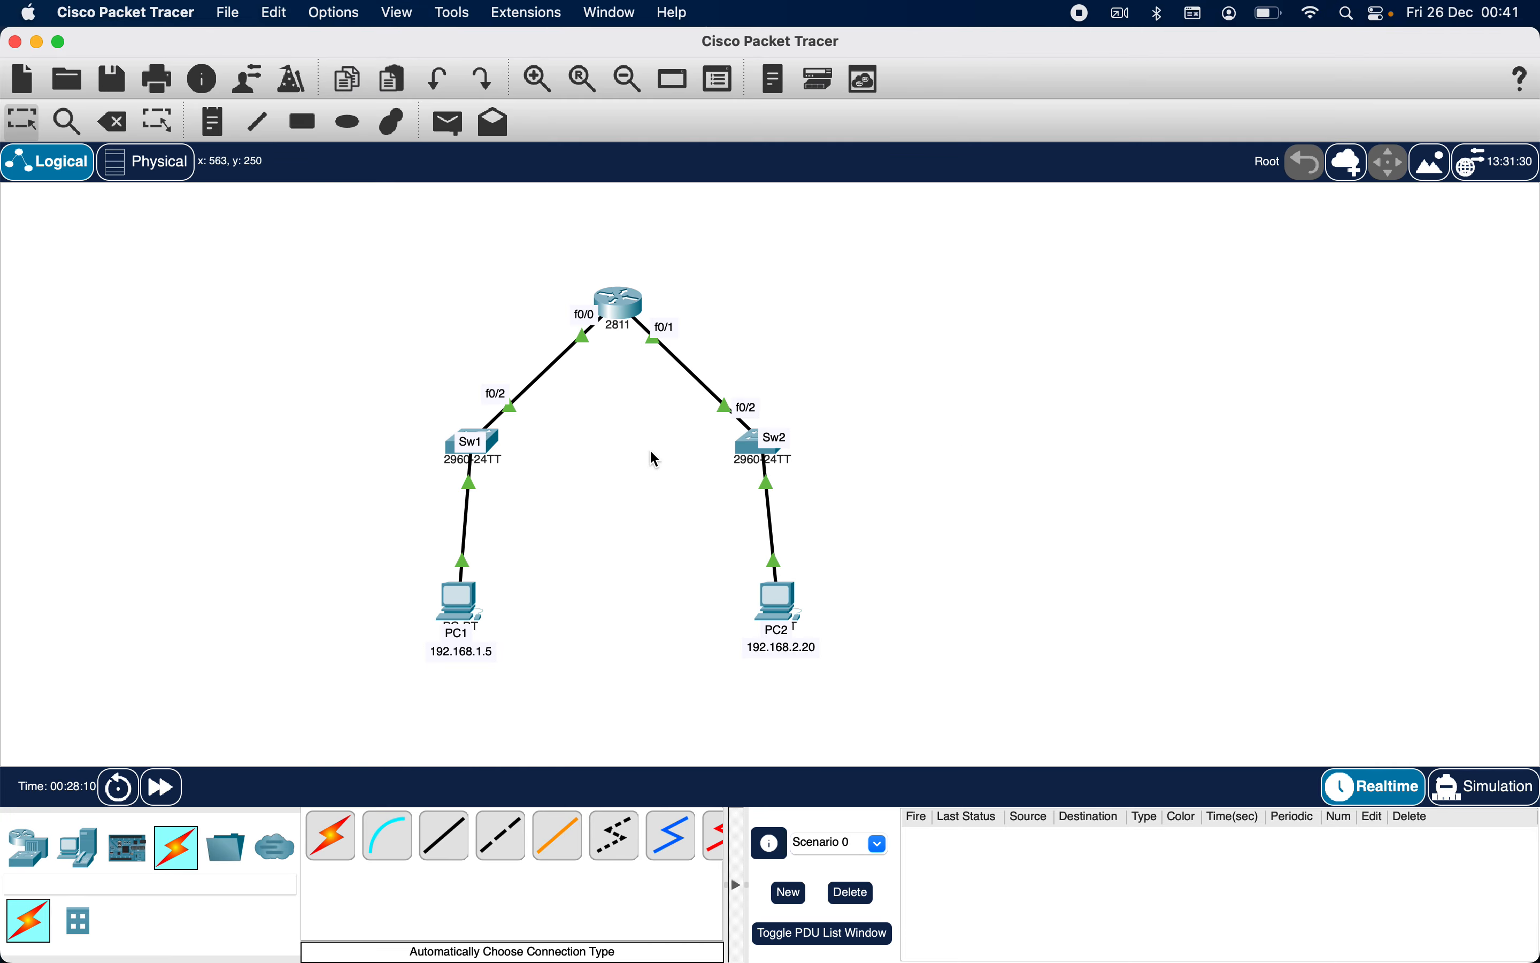
left_click(783, 612)
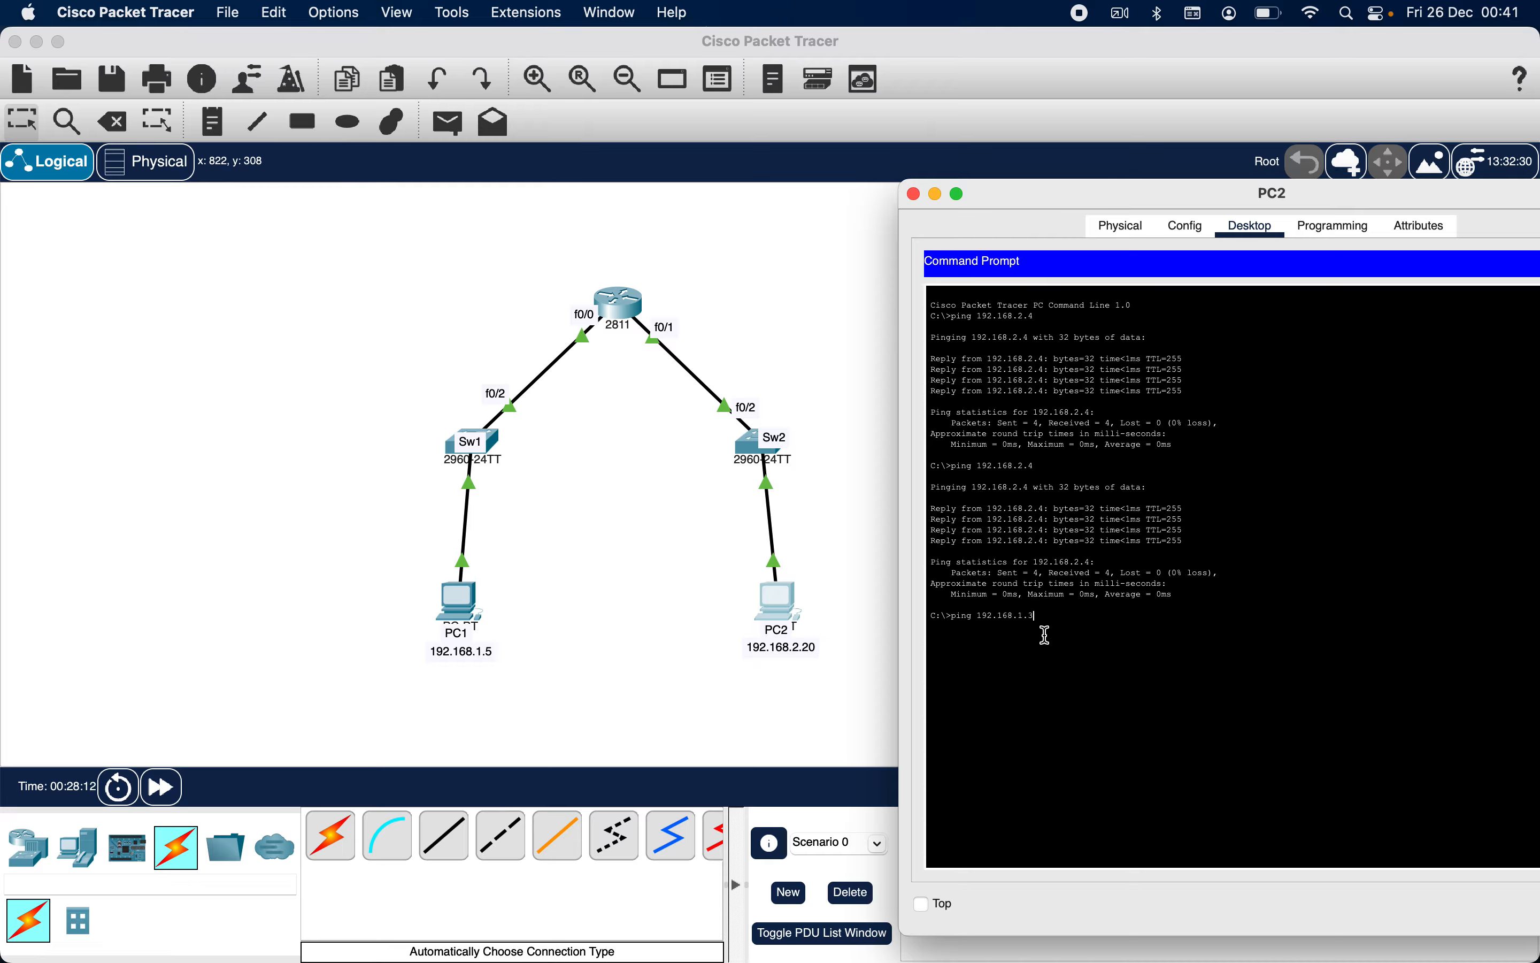
key("Return")
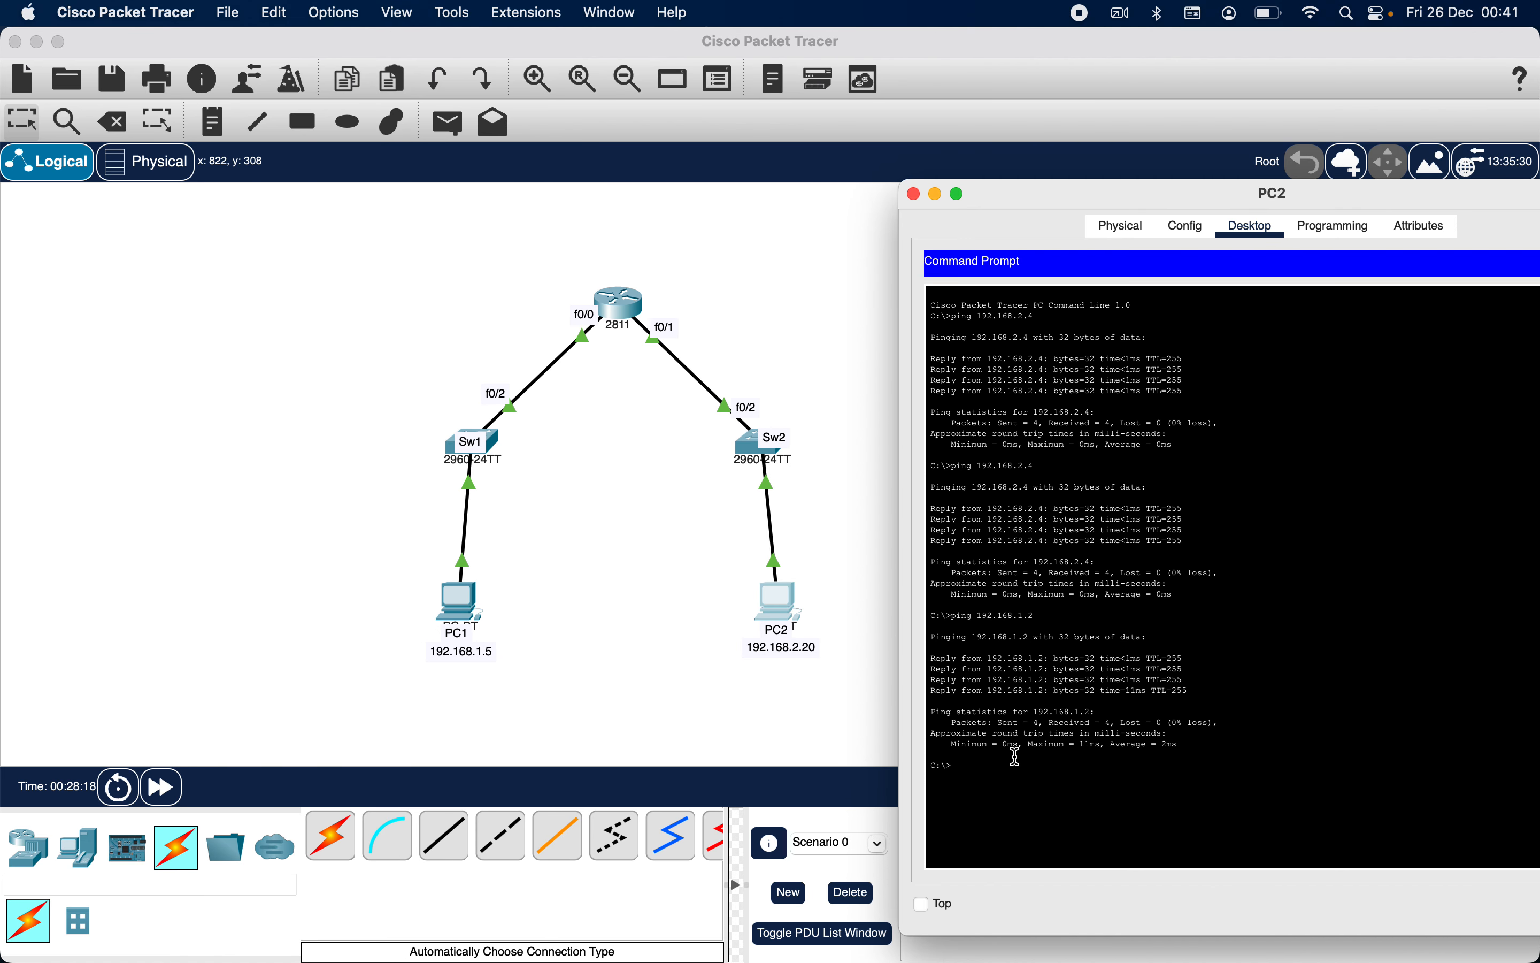
Check Sw1's VLAN 1 address and ping it at 192.168.1.3 from PC2's Command Prompt
type("ping 192.168.1.2")
key("super+w")
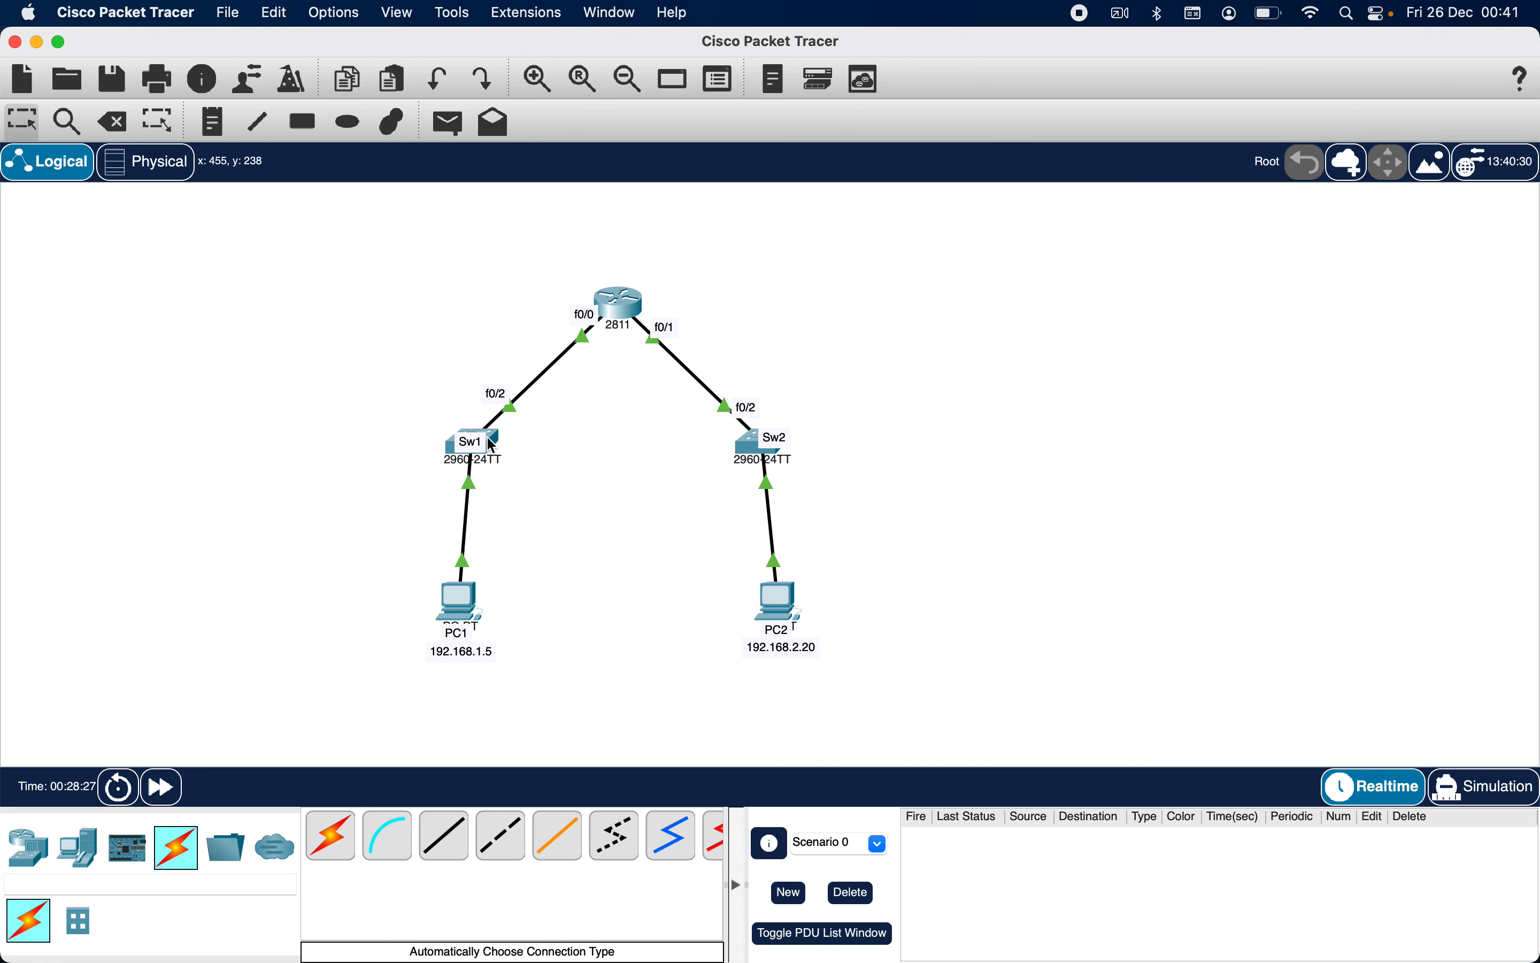
mouse_move(492, 445)
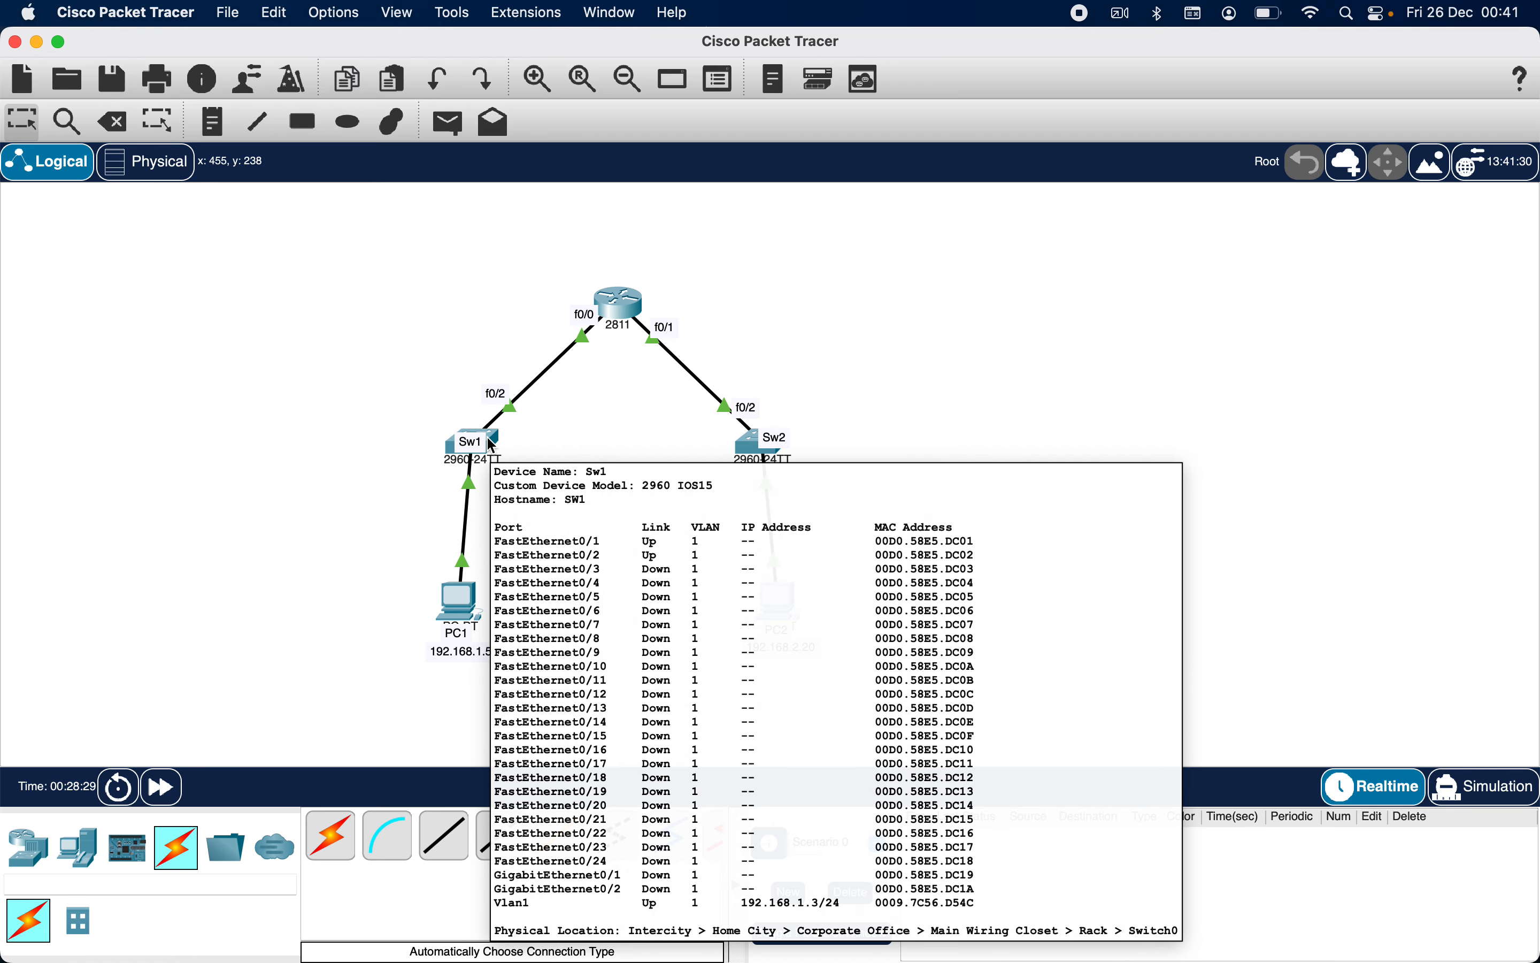
left_click(784, 616)
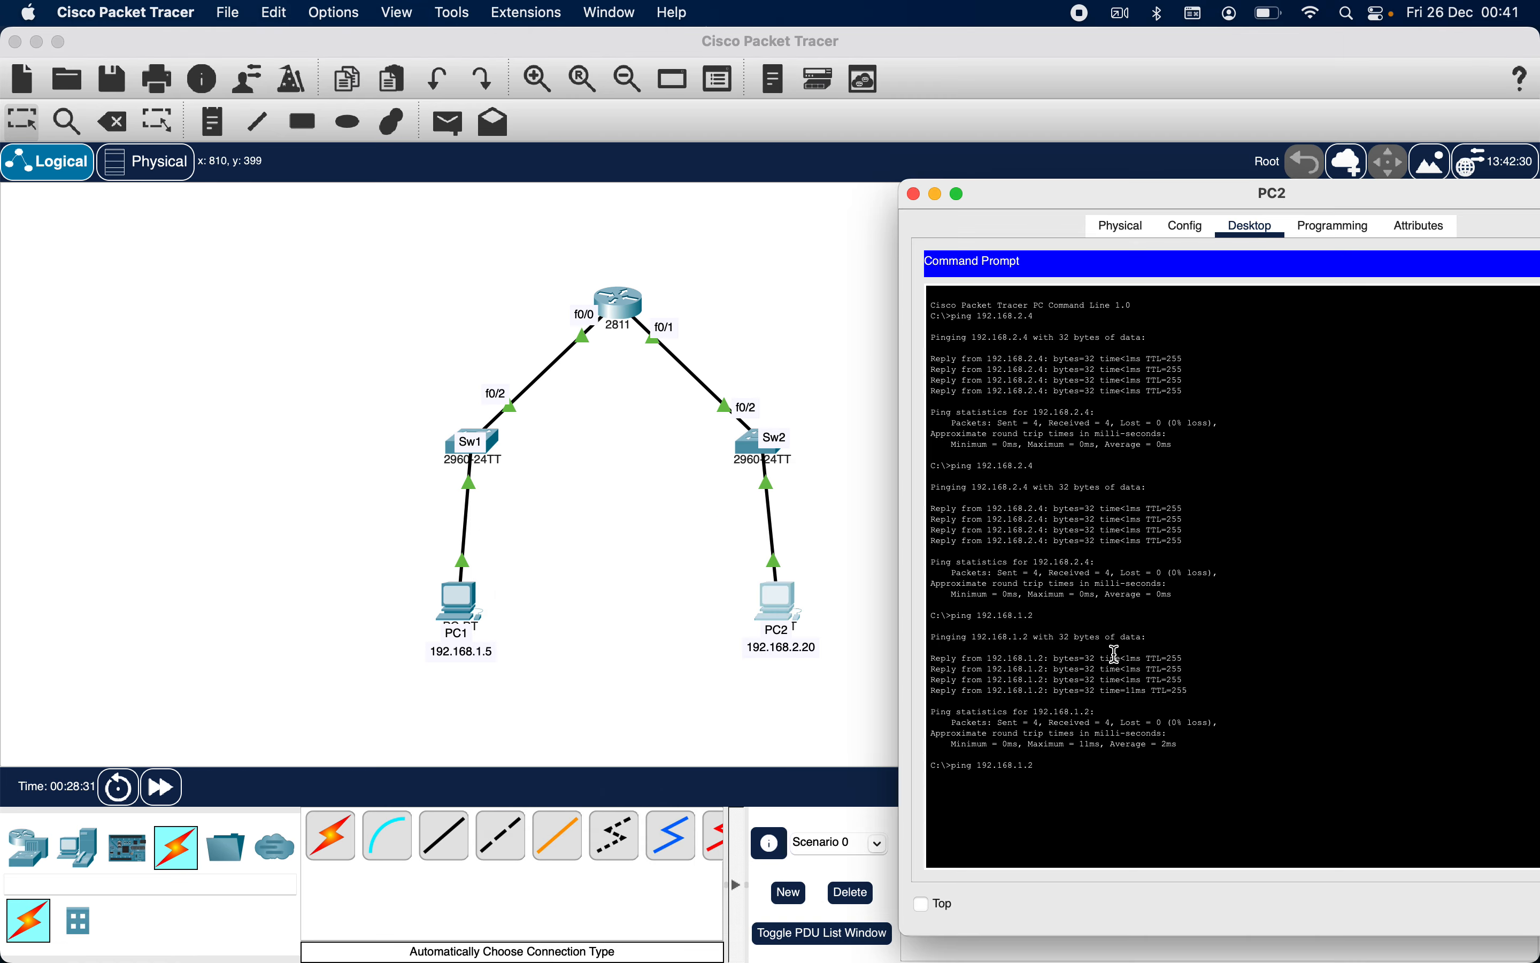
key("Return")
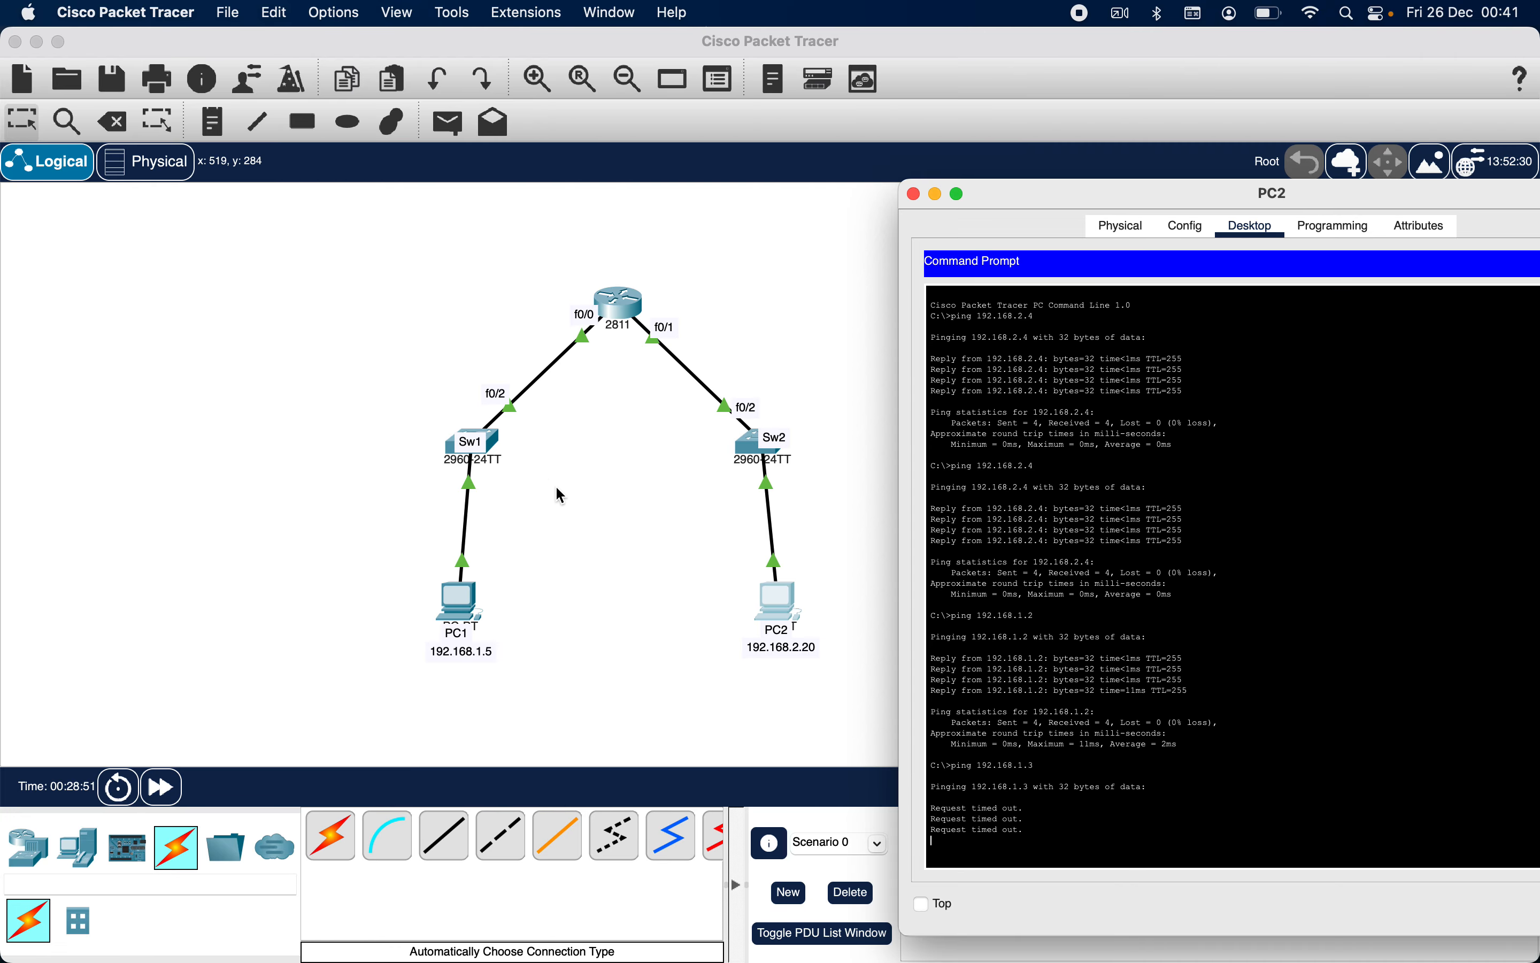
Recheck Sw1's VLAN 1 address and run the ping to 192.168.1.3 again from PC2
left_click(563, 454)
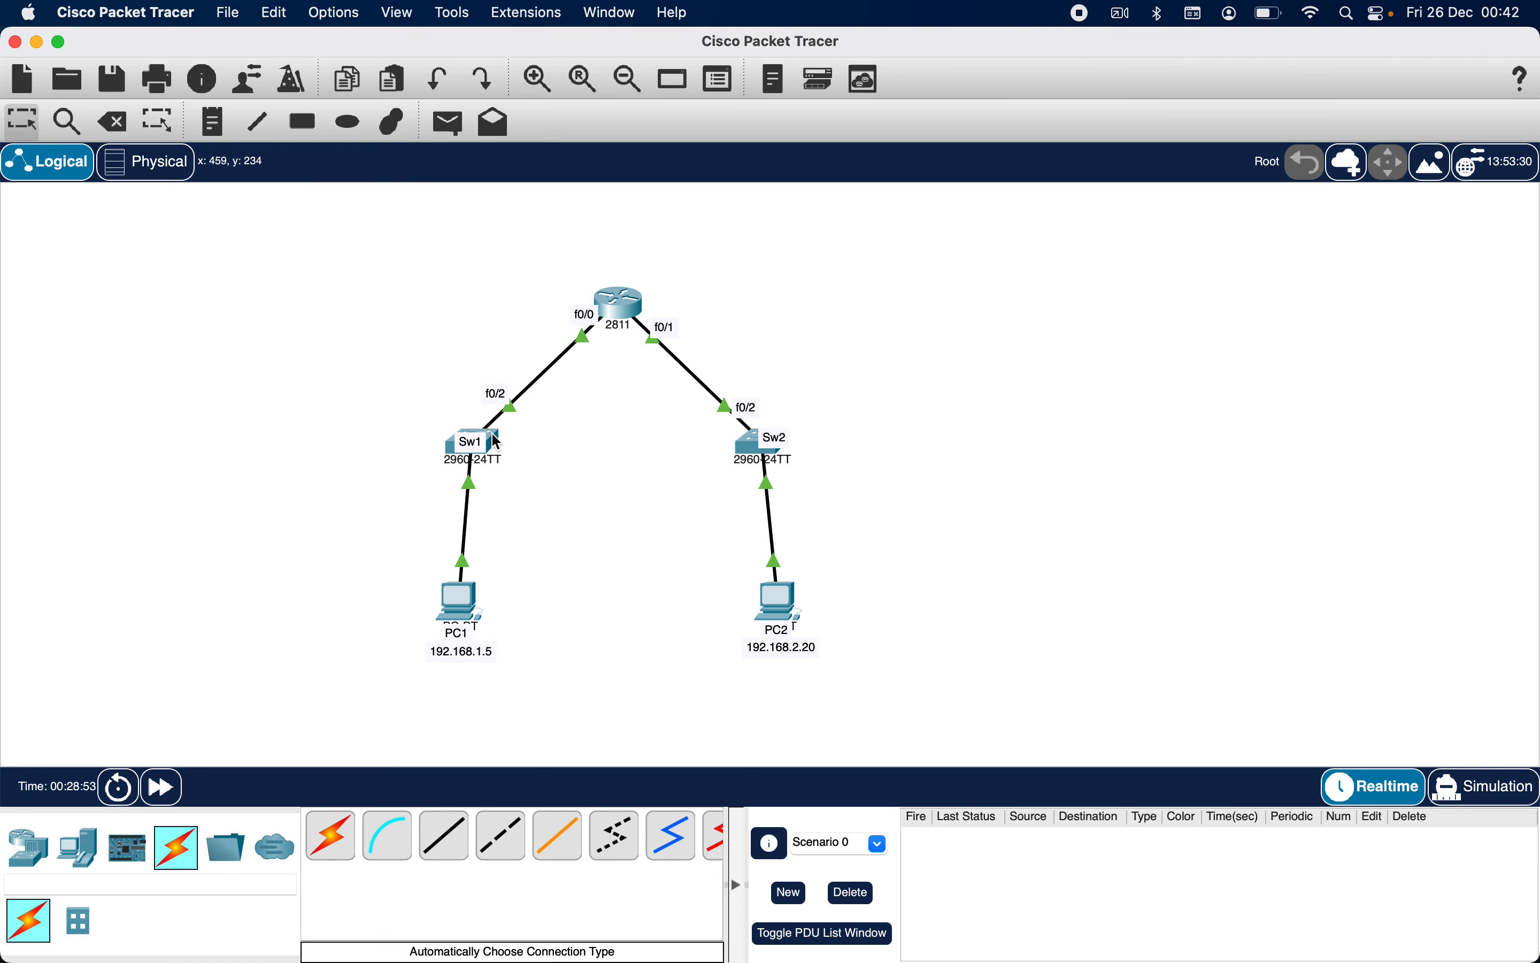
mouse_move(497, 441)
left_click(778, 603)
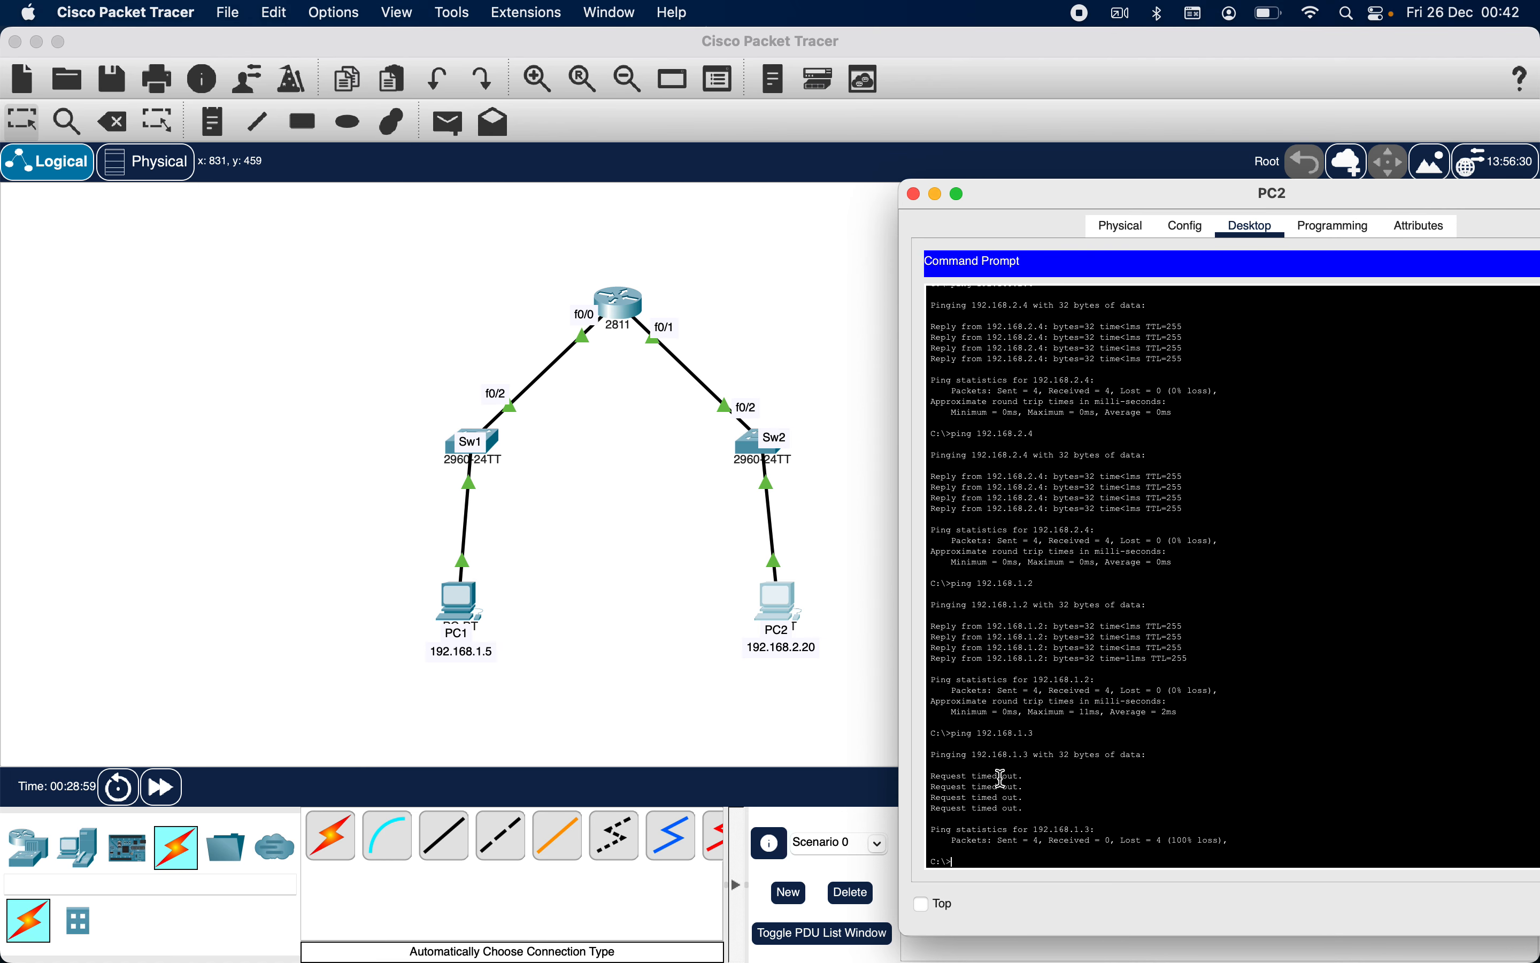
type("ping")
type("192.168.1.3")
left_click(662, 716)
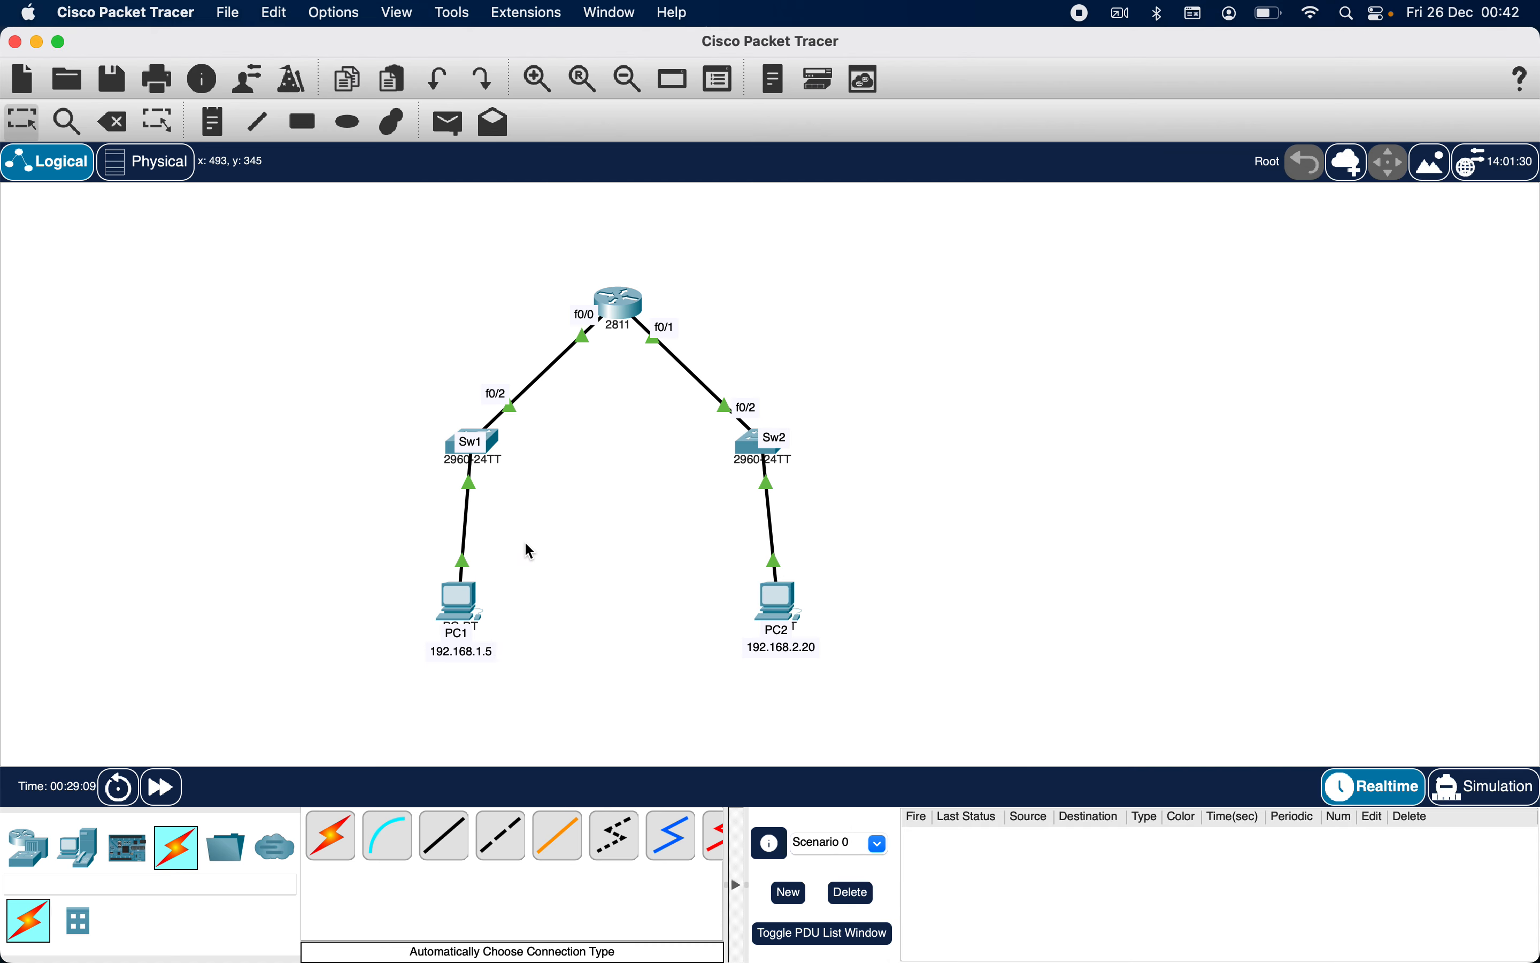
mouse_move(498, 442)
left_click(780, 584)
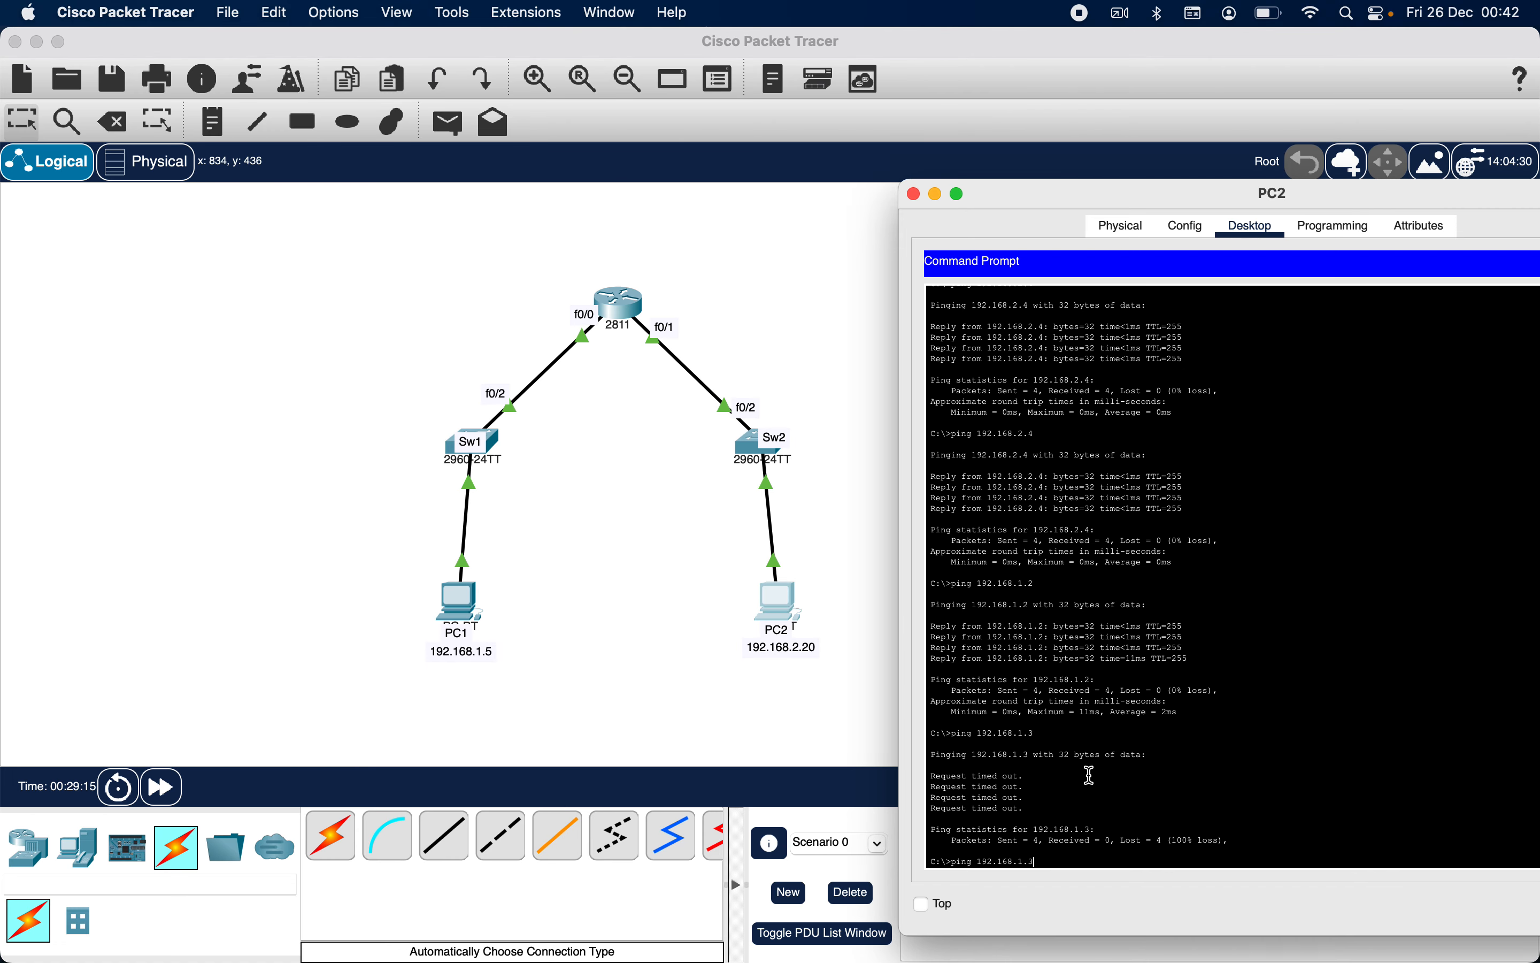
key("Return")
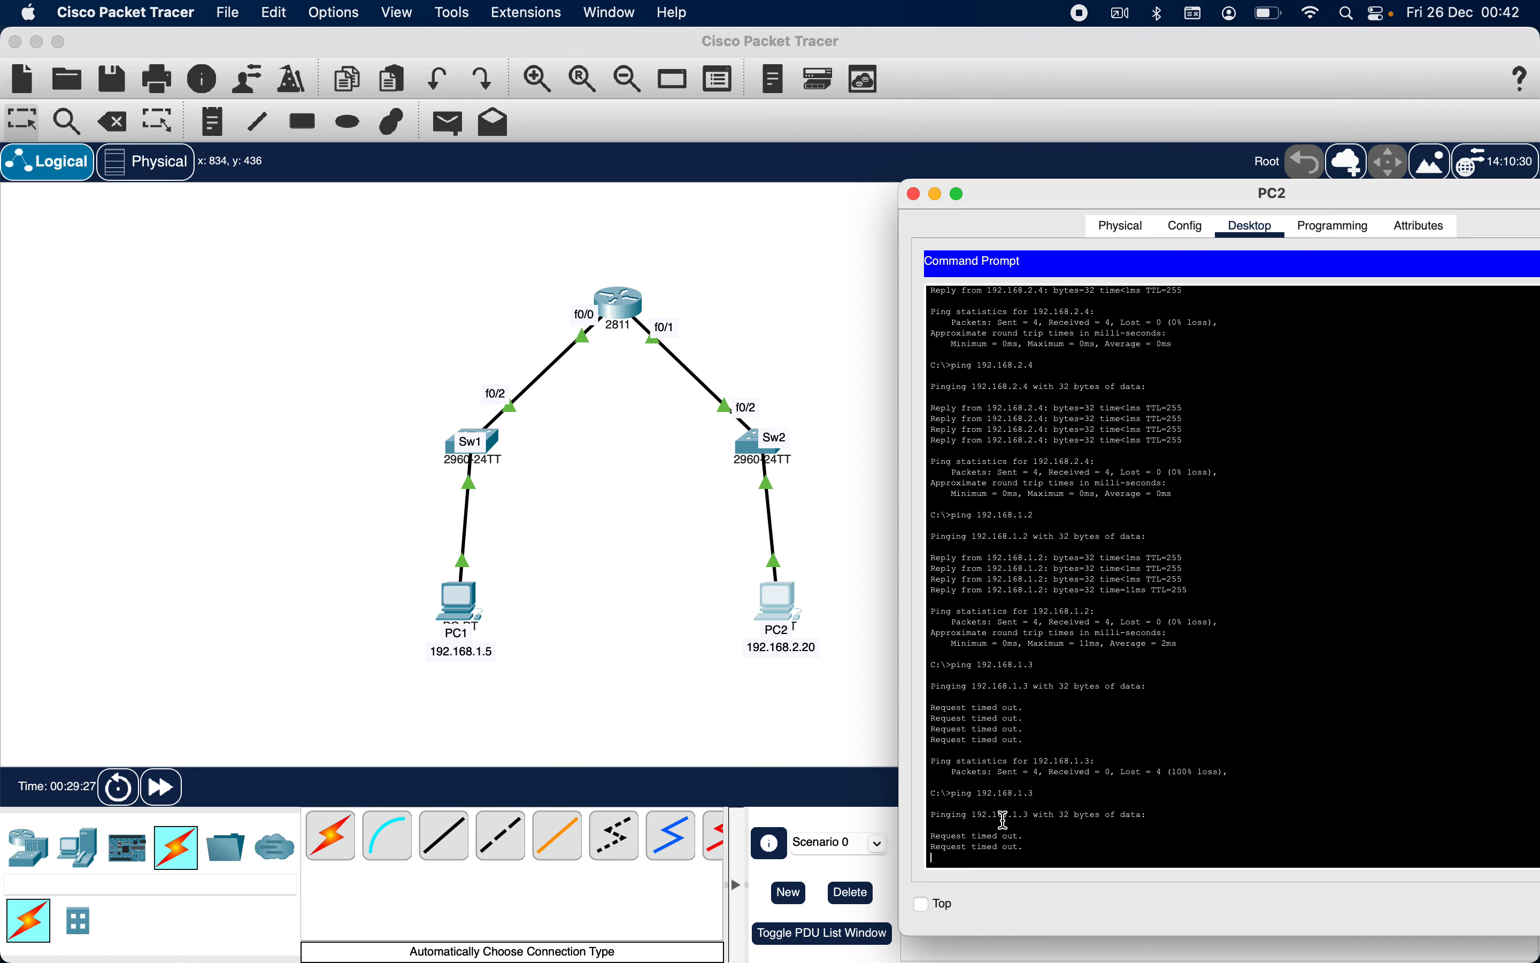
Inspect the address details of Sw1, PC1 and Sw2, and review Sw1's configuration in its command line interface
left_click(585, 582)
mouse_move(498, 444)
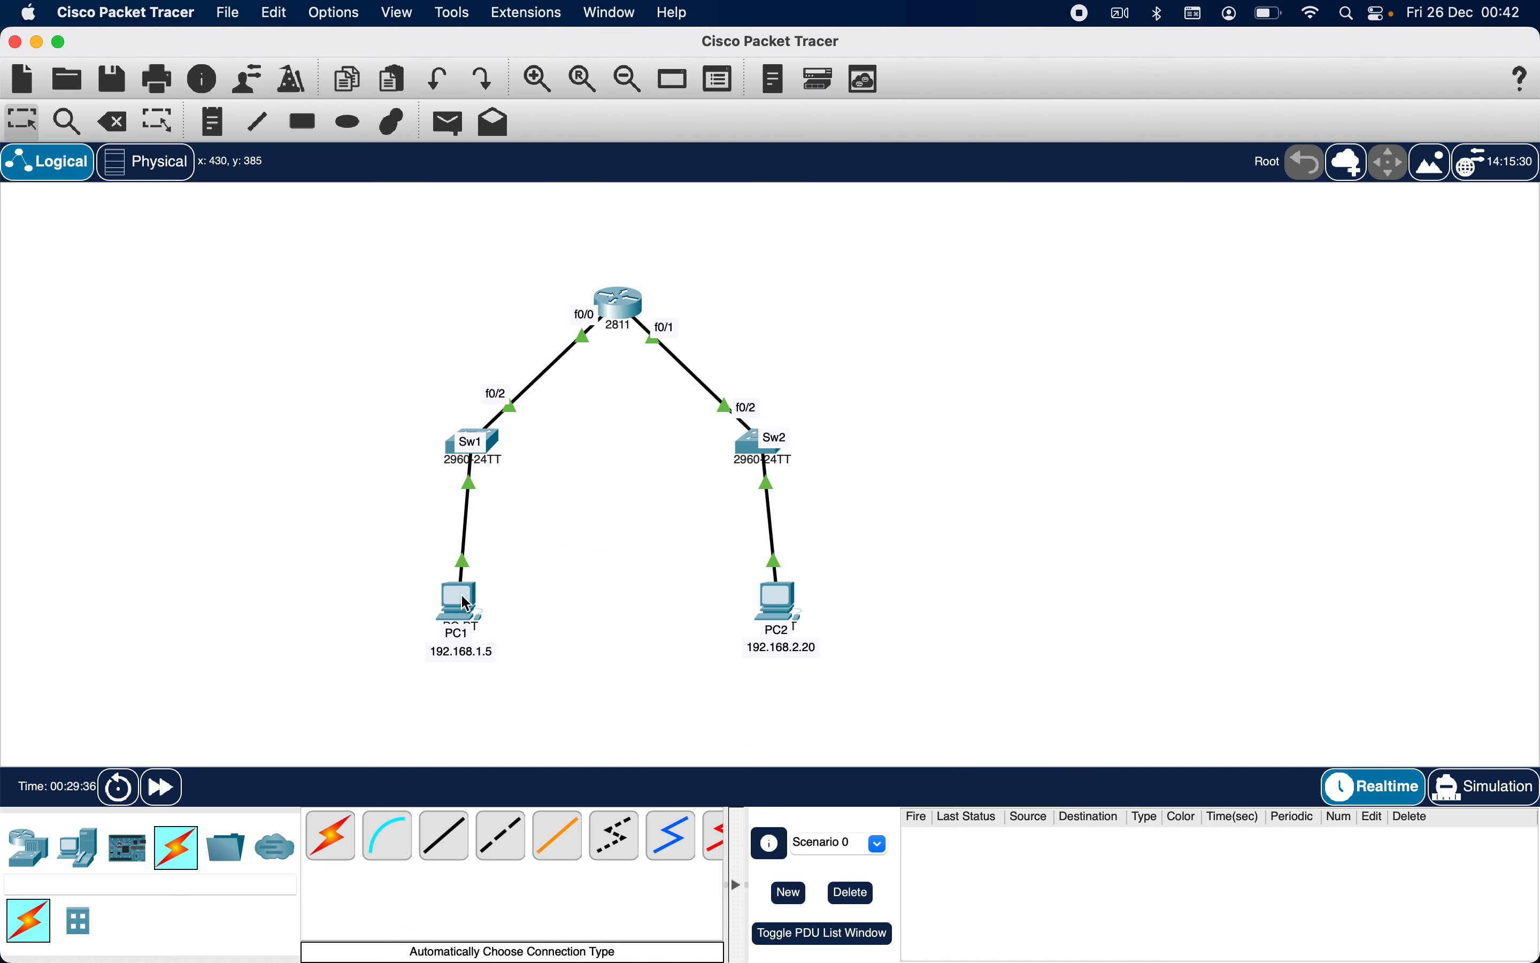
mouse_move(467, 603)
mouse_move(756, 449)
left_click(492, 439)
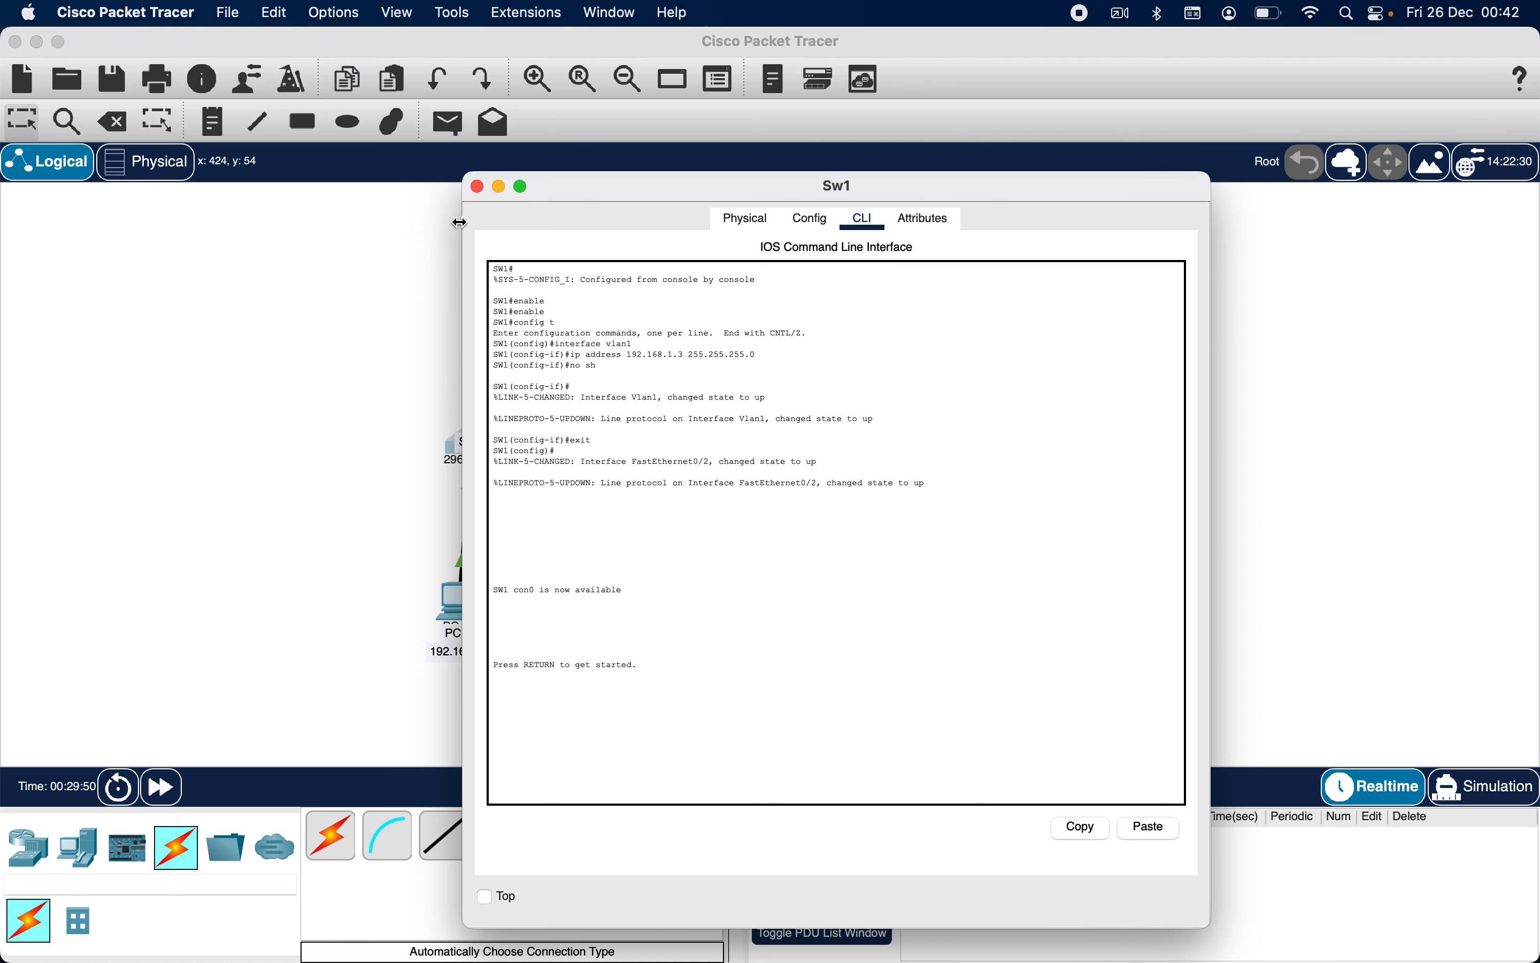
left_click(478, 187)
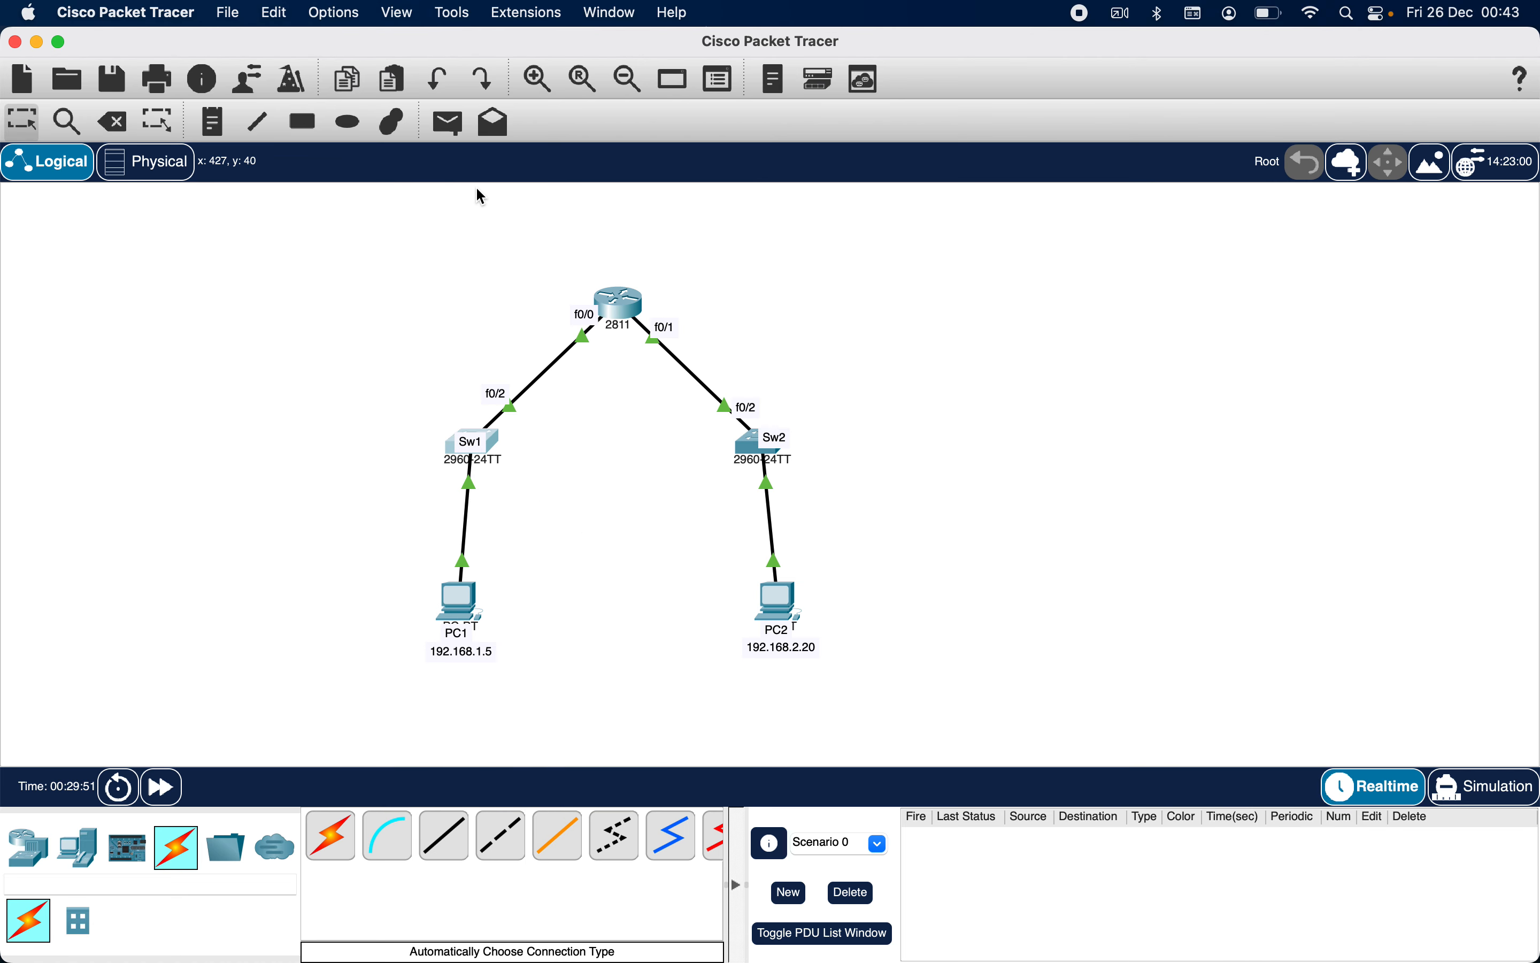
Run the ping to Sw1's VLAN 1 address, 192.168.1.3, once more from PC2's Command Prompt
left_click(779, 589)
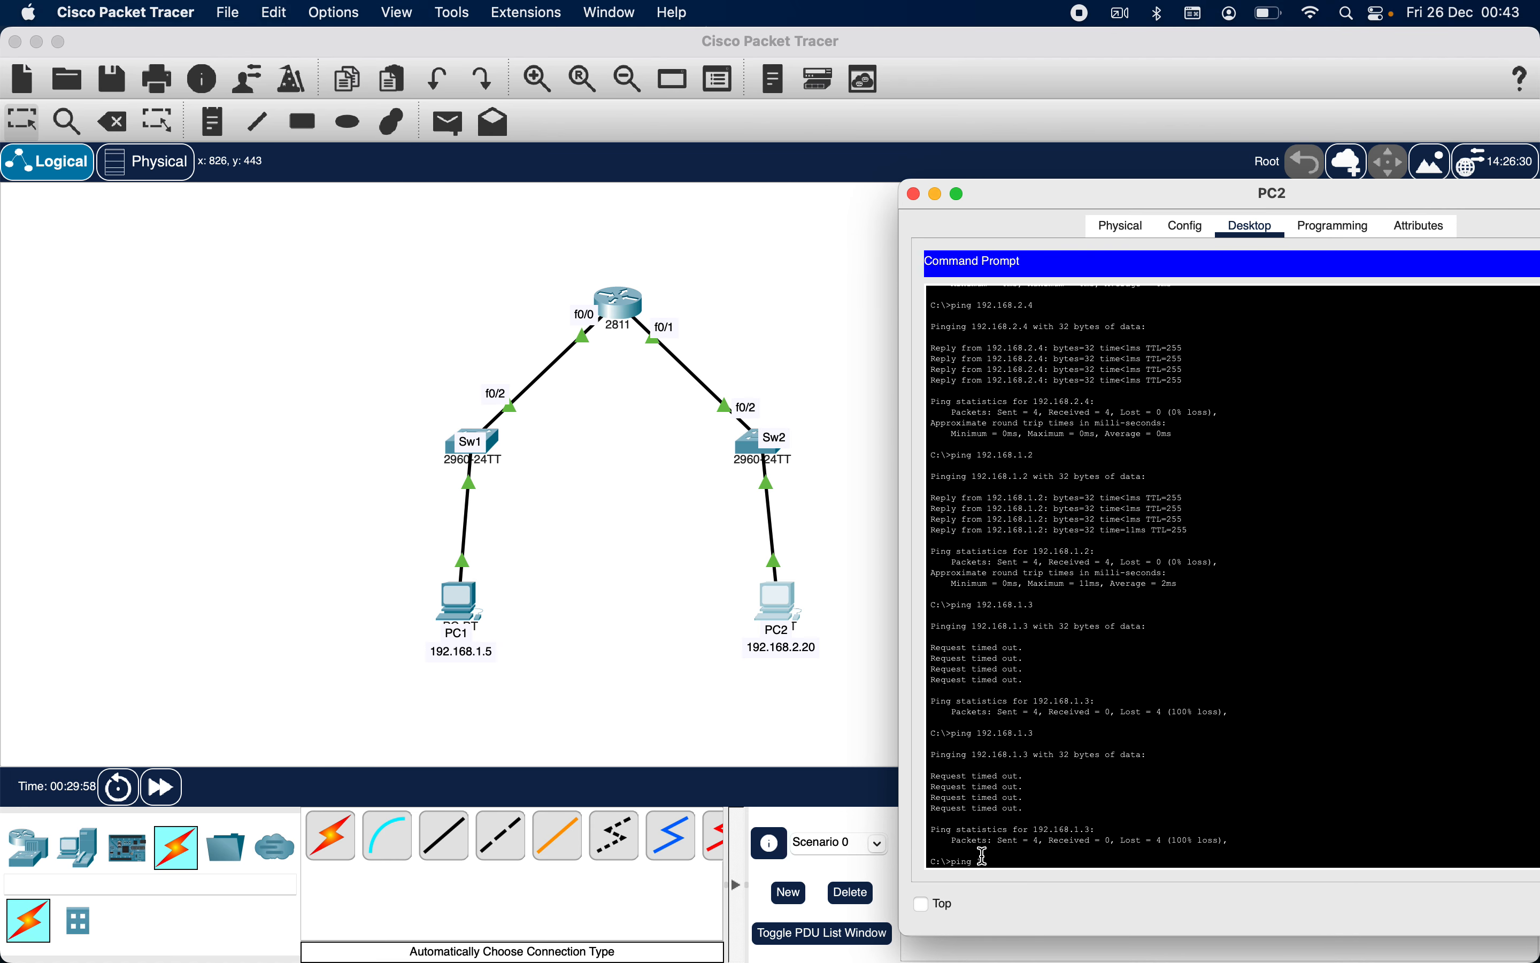
type("ping 192.168.1.3")
key("super+w")
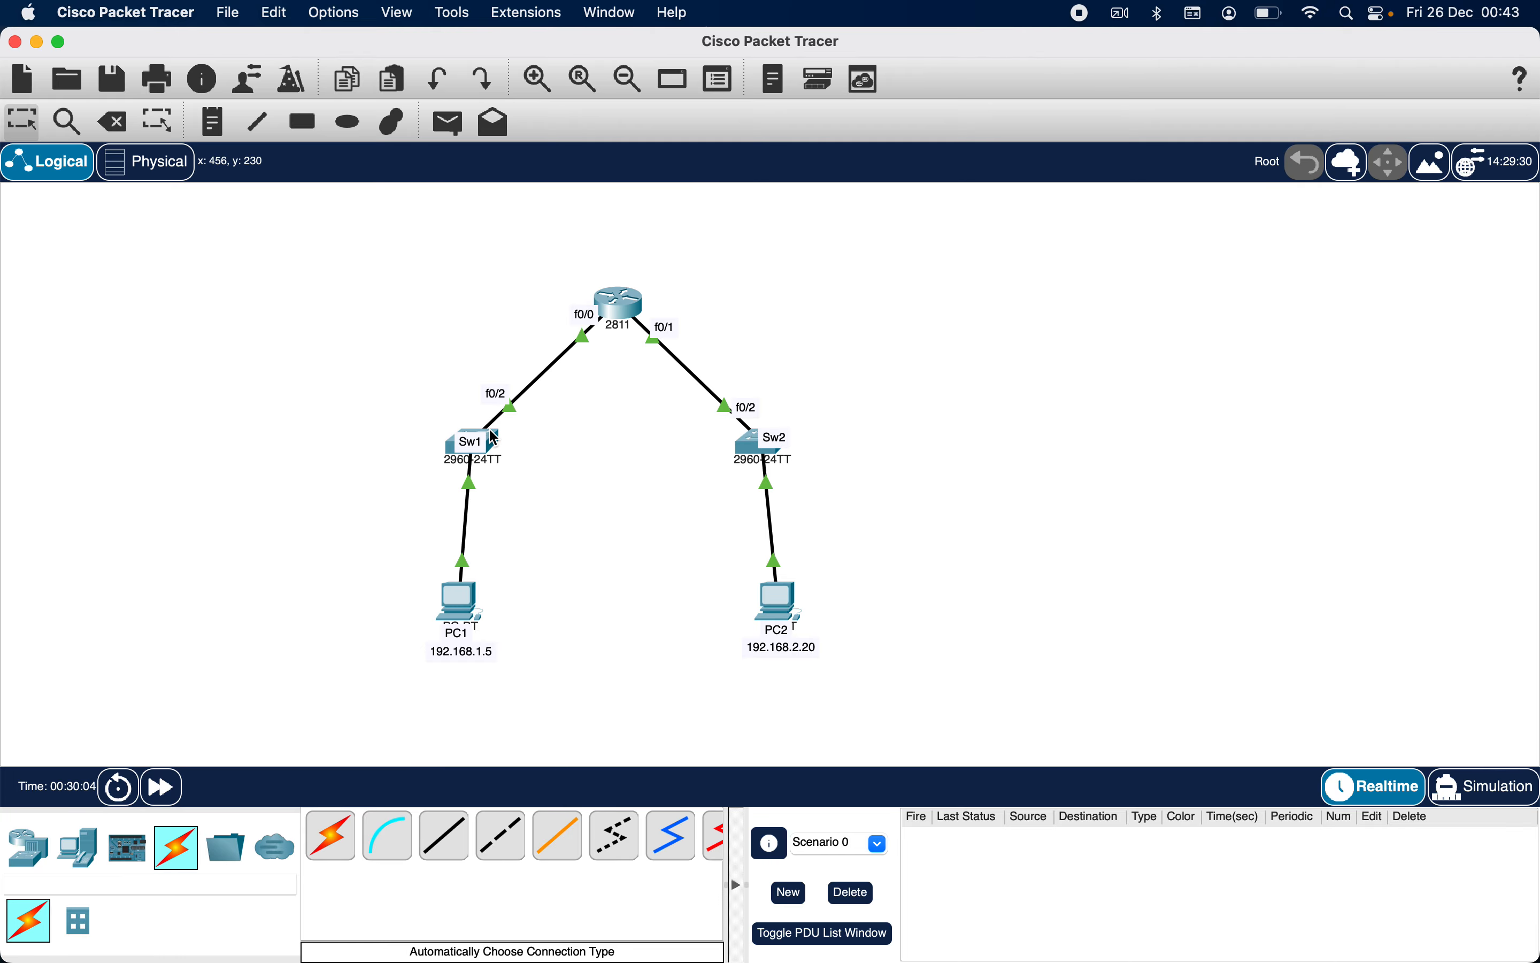
mouse_move(495, 438)
left_click(770, 594)
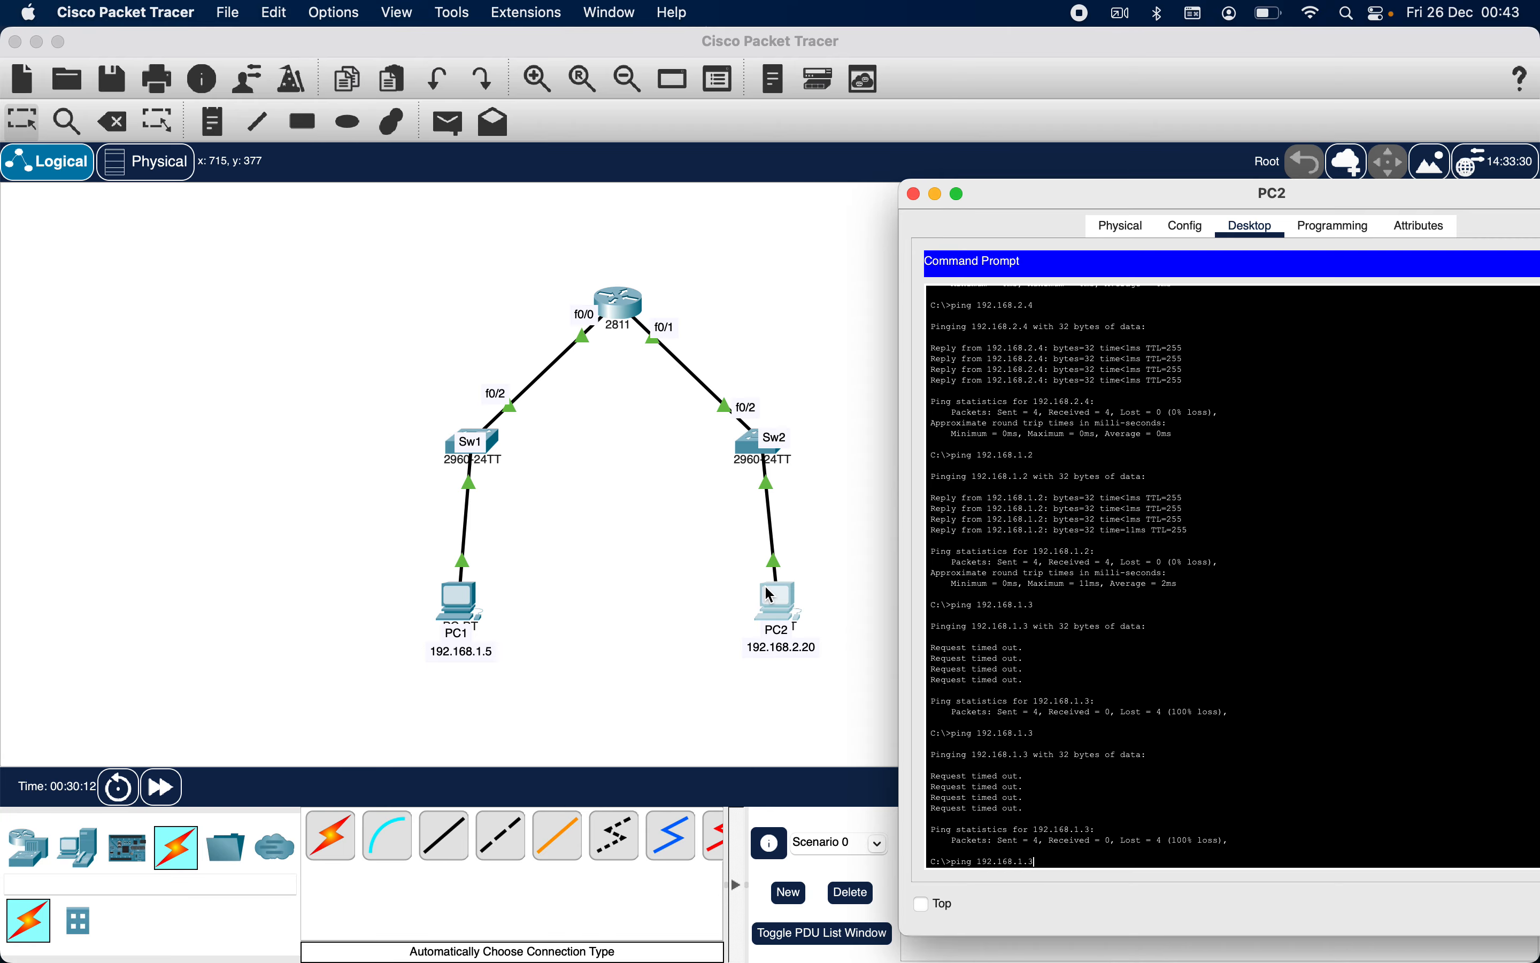
key("Return")
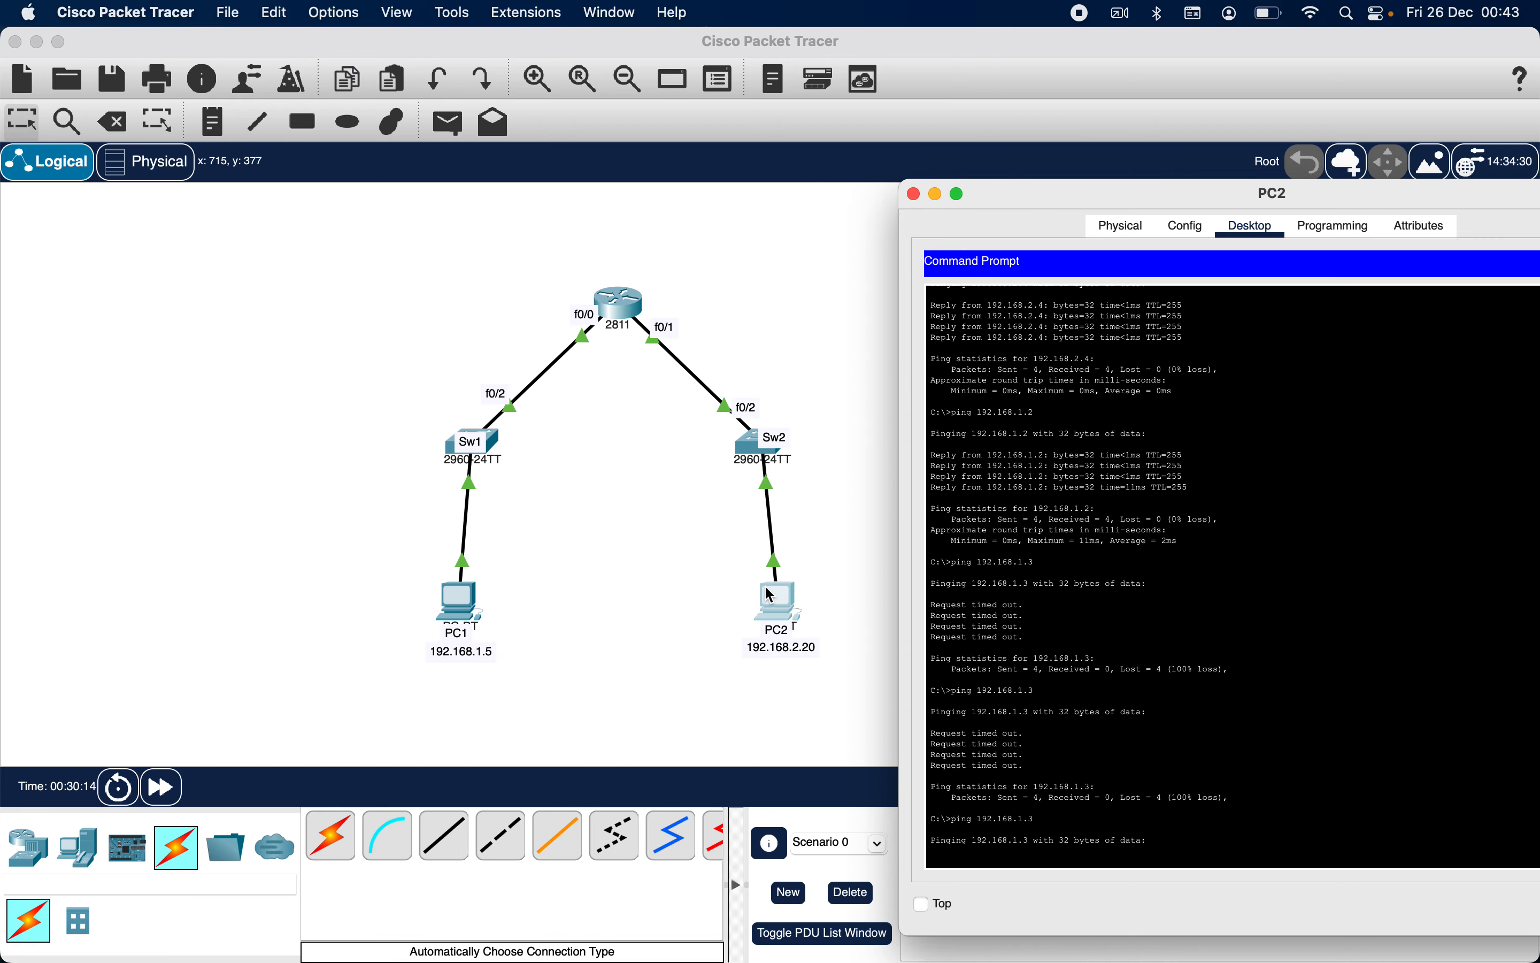
scroll(765, 584, "down", 3)
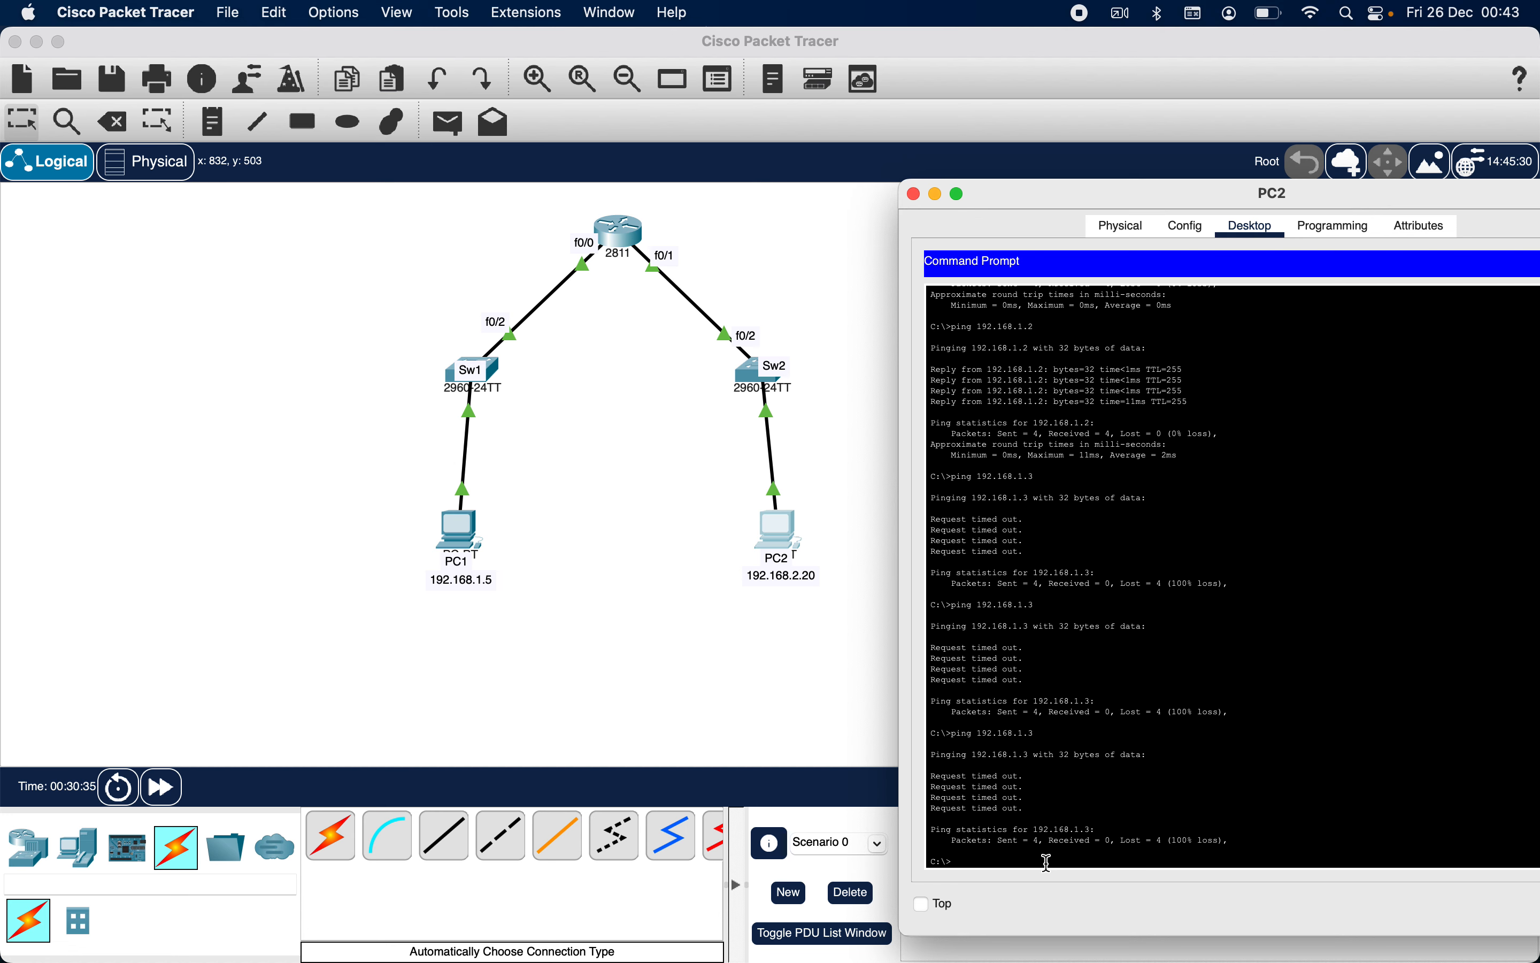
Ping PC1 at 192.168.1.5 from PC2's Command Prompt and close PC2's window
type("ing 192.1678.1.5")
key("Return")
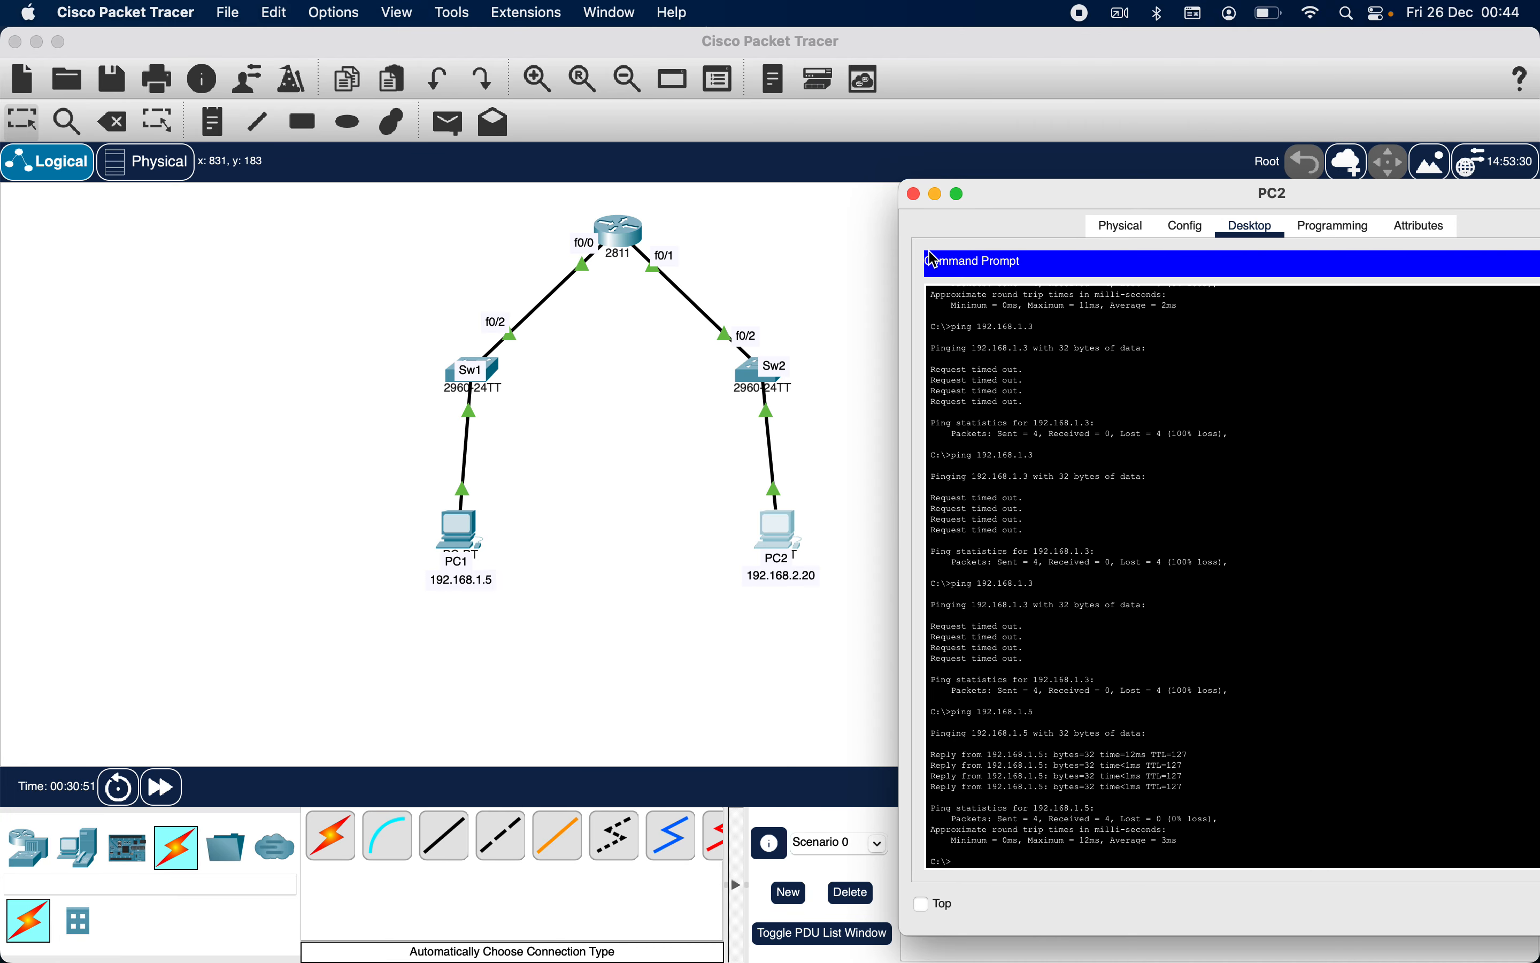
left_click(913, 194)
Check Sw2's VLAN 1 address and ping it at 192.168.2.4 from PC1's Command Prompt
left_click(459, 528)
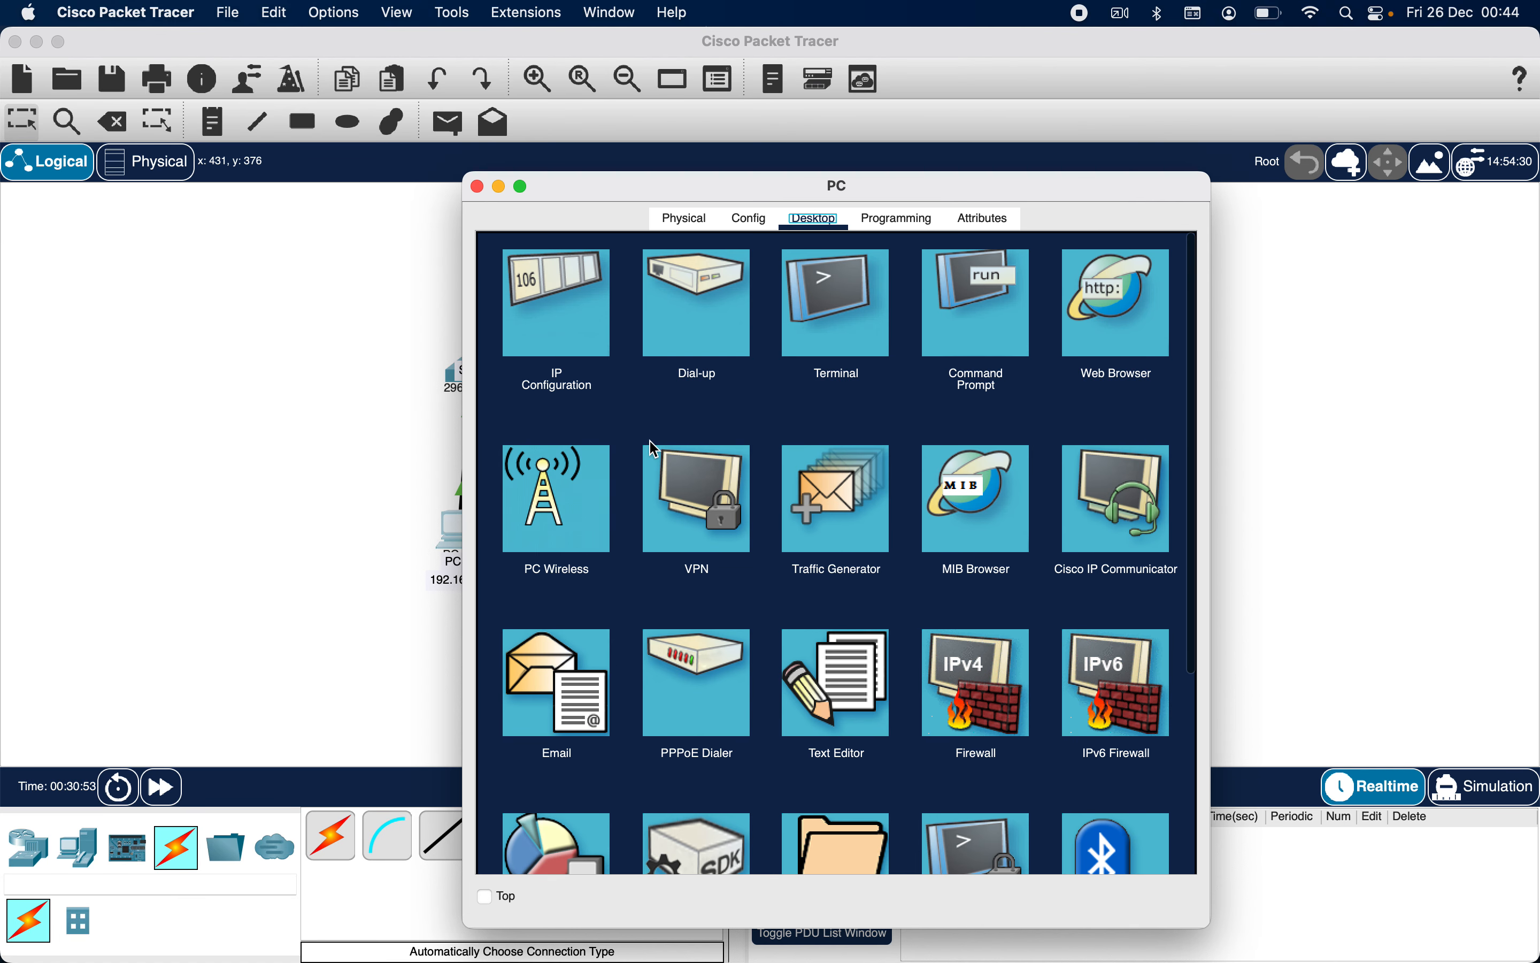
left_click(946, 286)
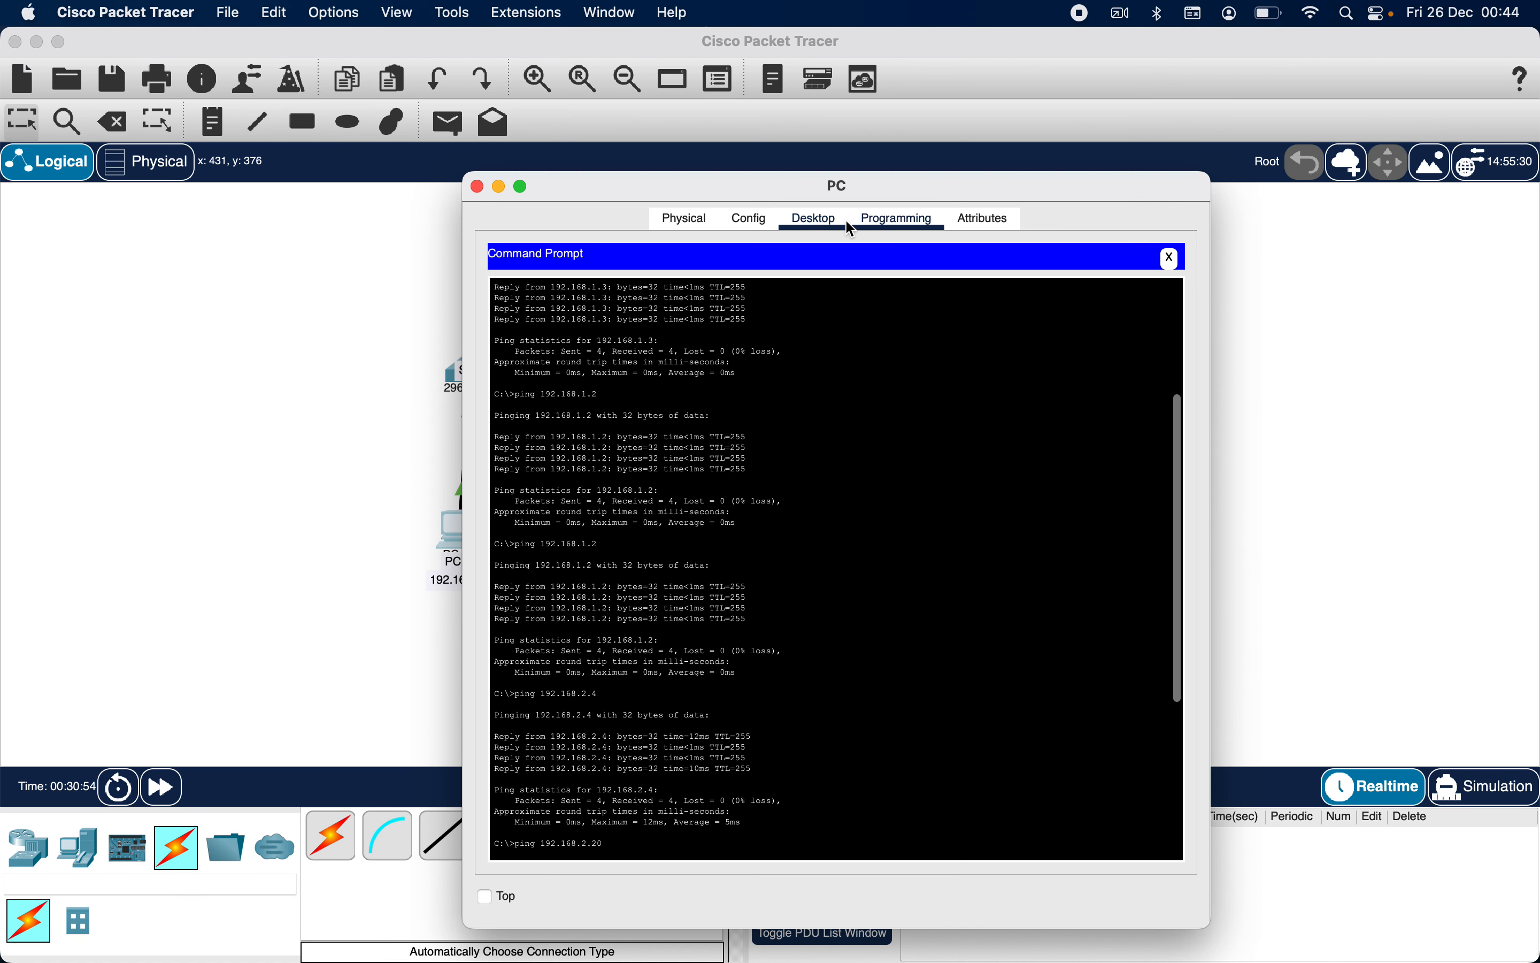
left_click(778, 164)
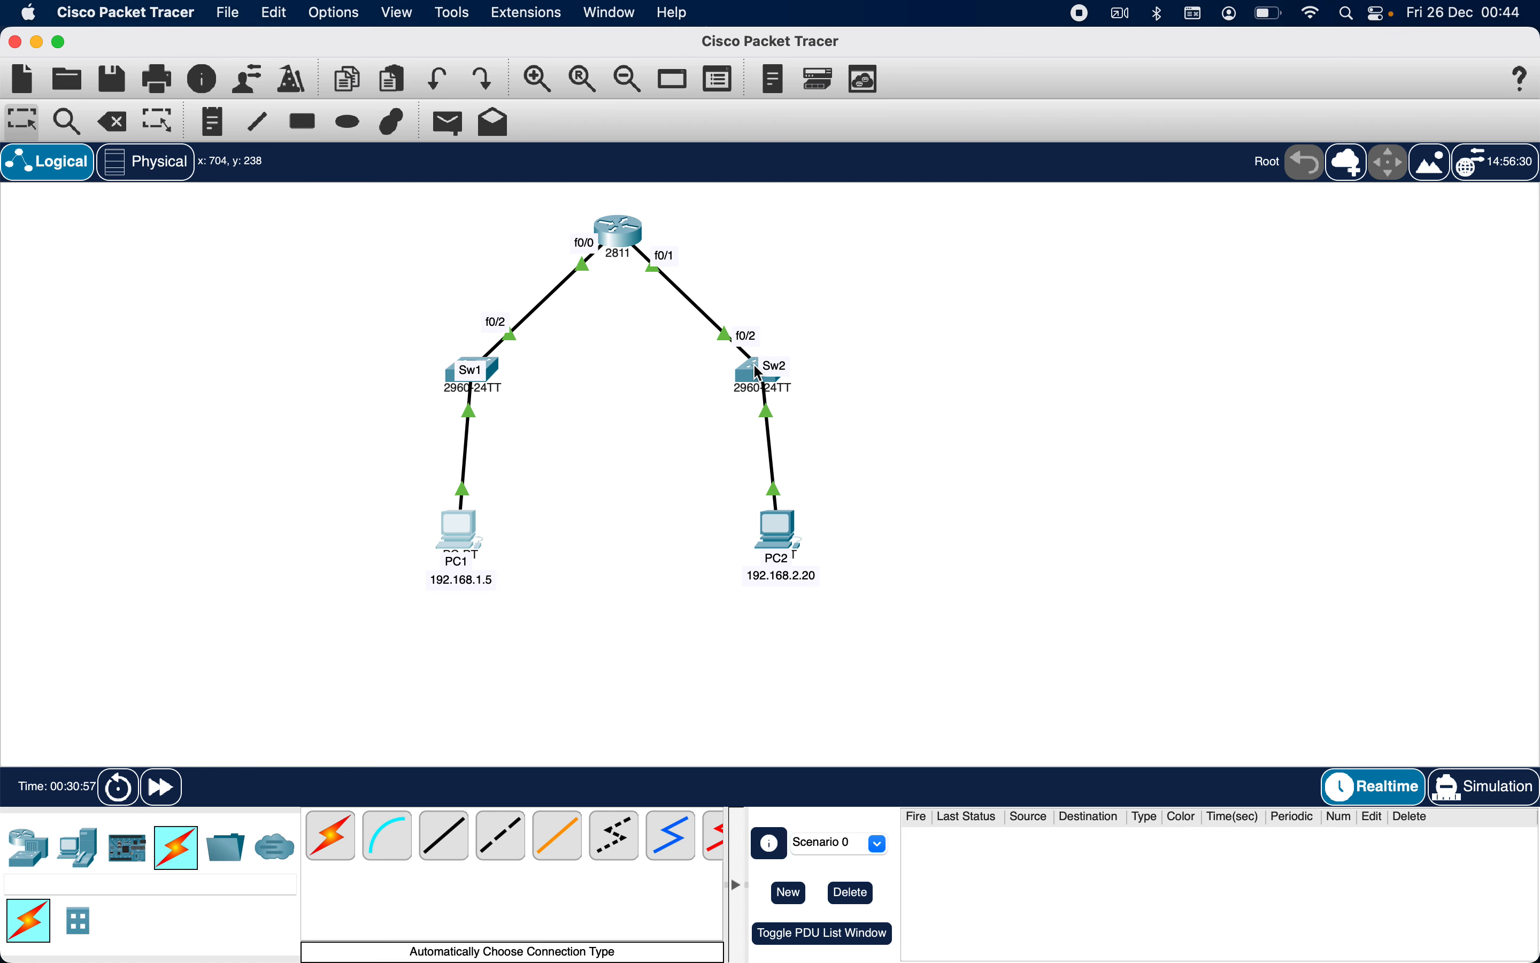
mouse_move(759, 375)
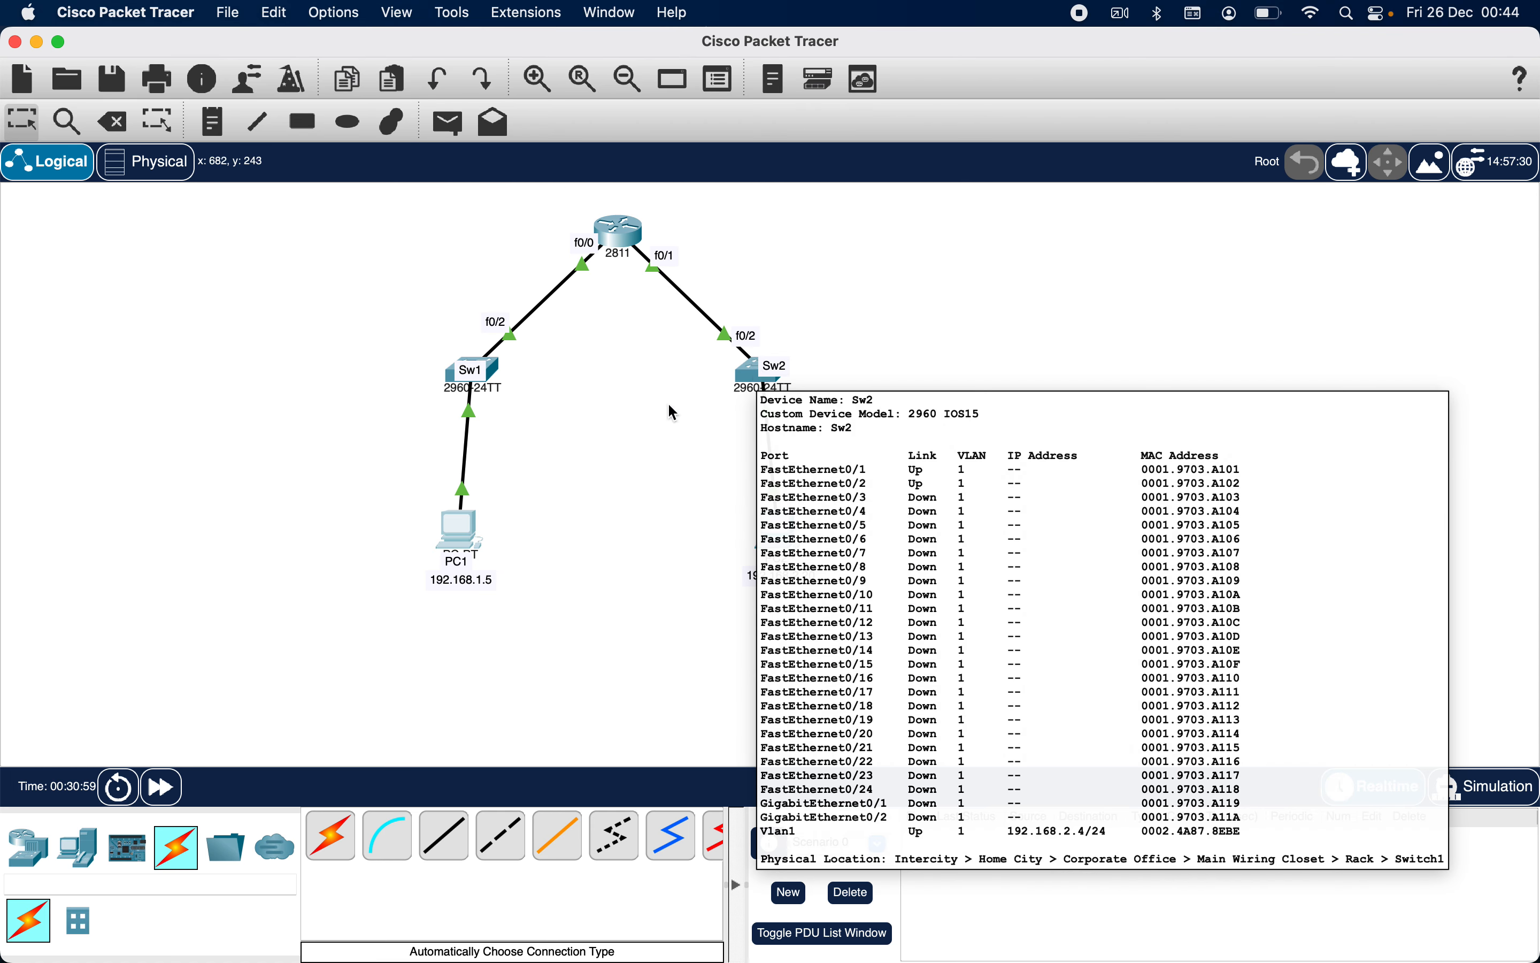
left_click(463, 552)
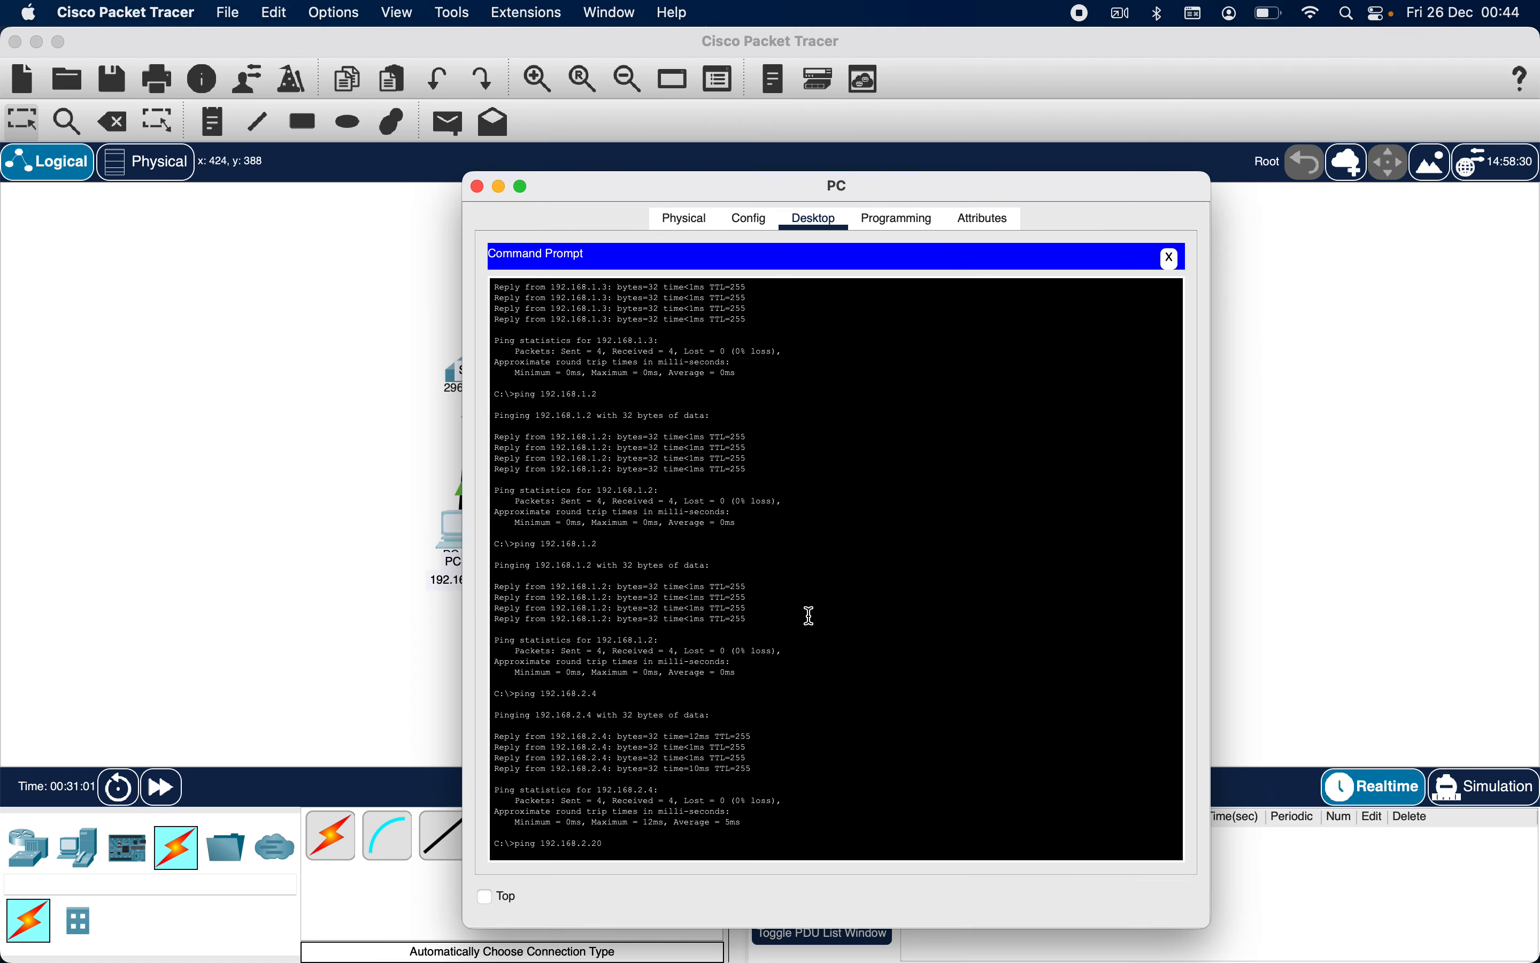
scroll(809, 616, "down", 9)
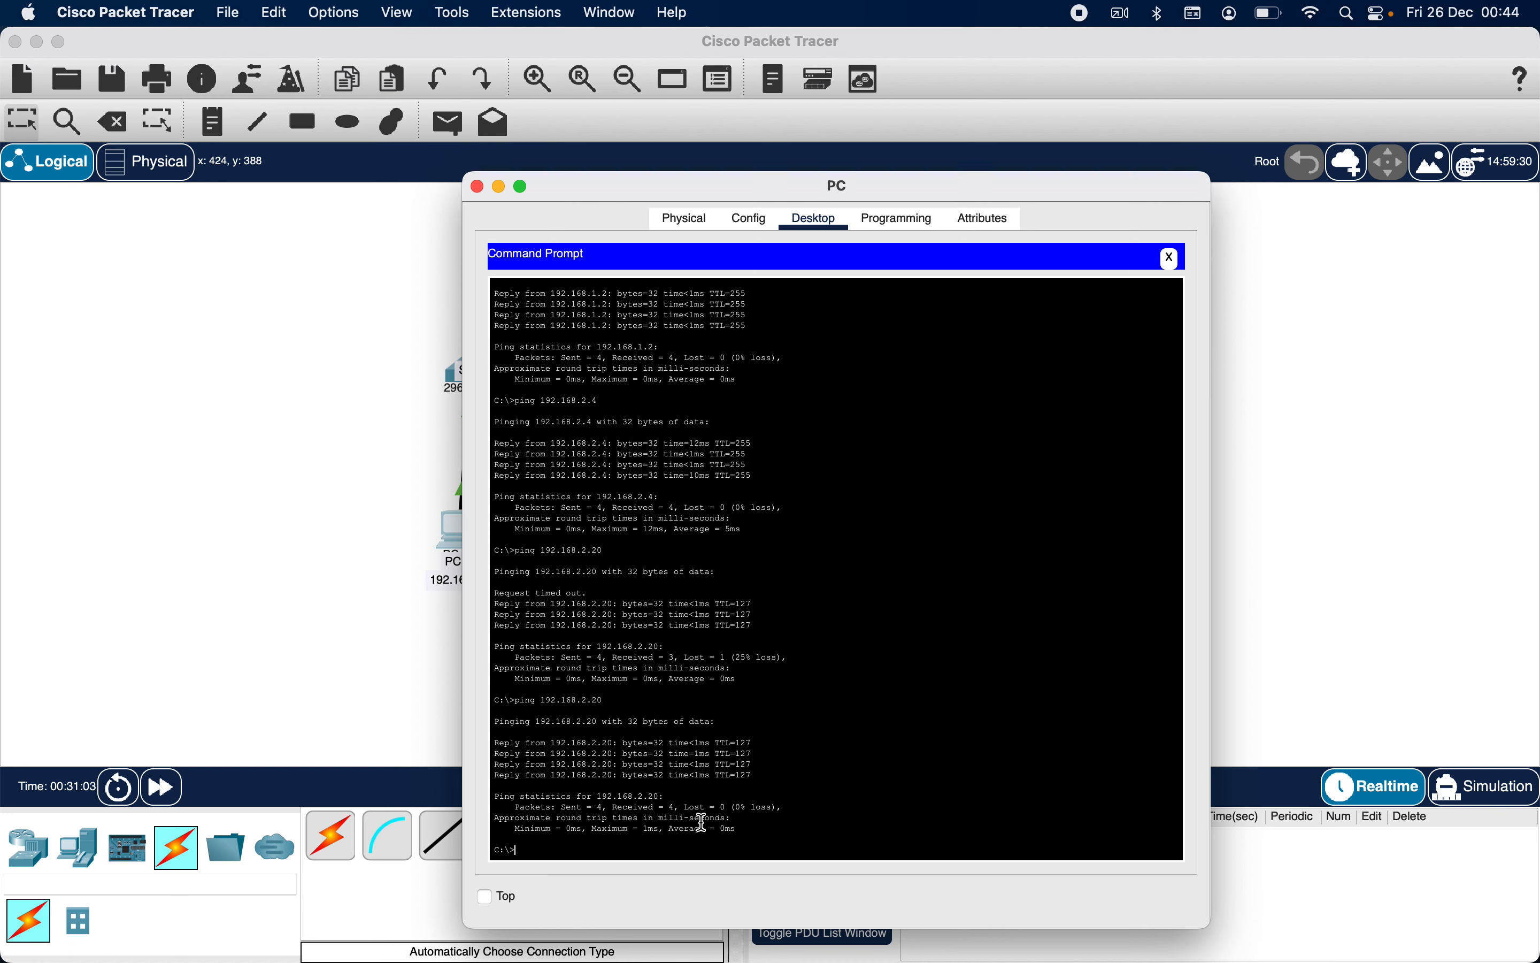
type("ping 192.168.2.4")
key("Return")
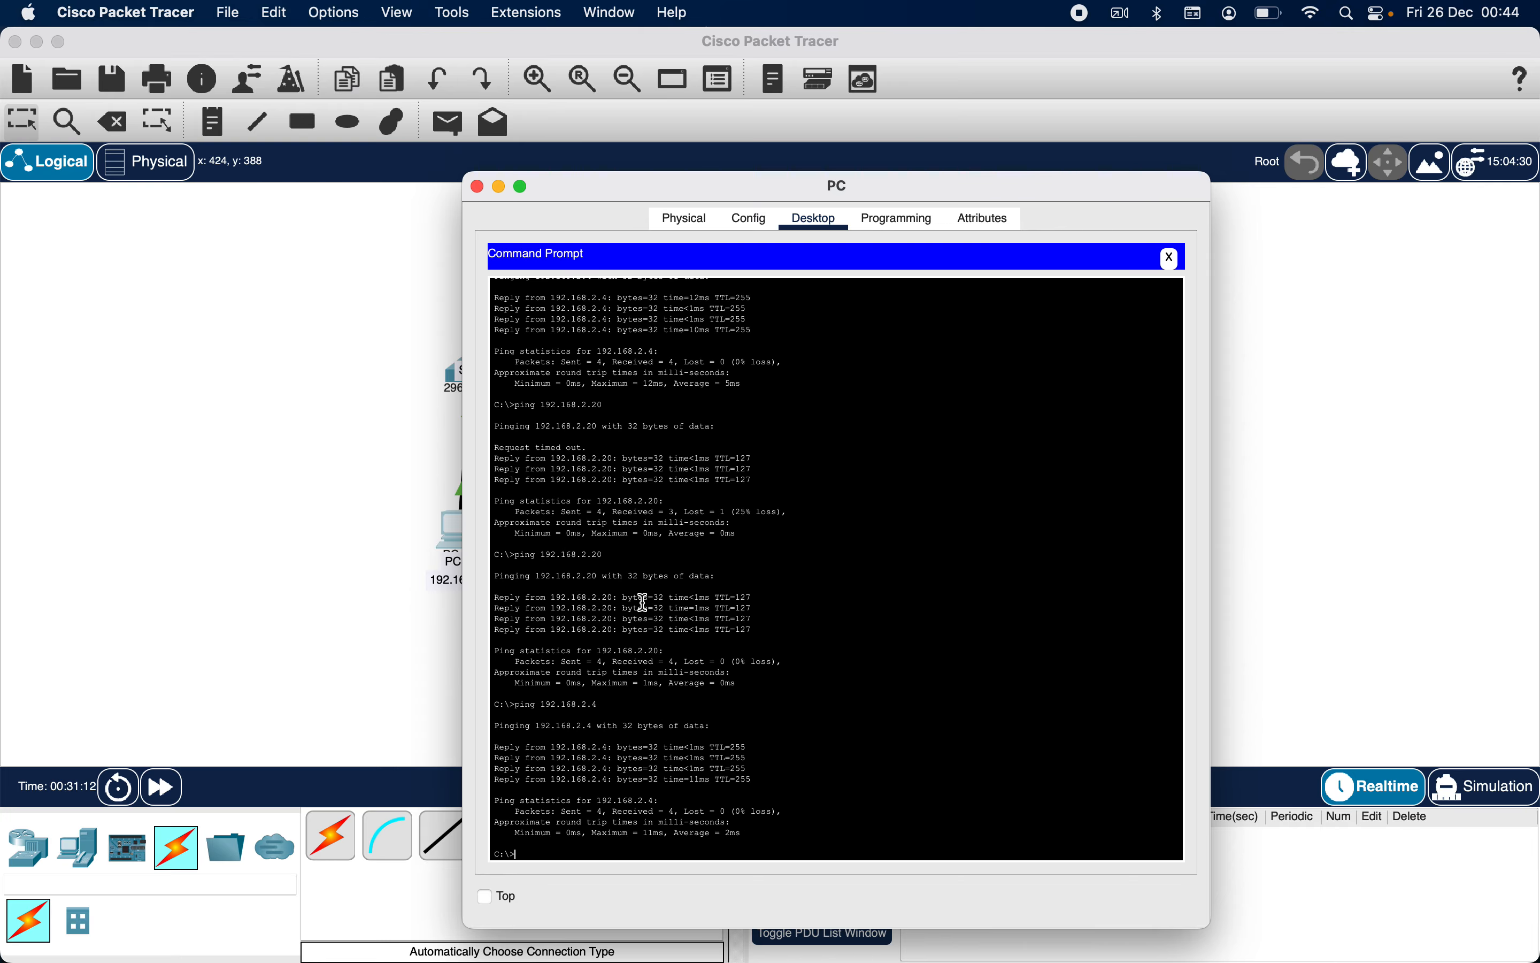
left_click(479, 187)
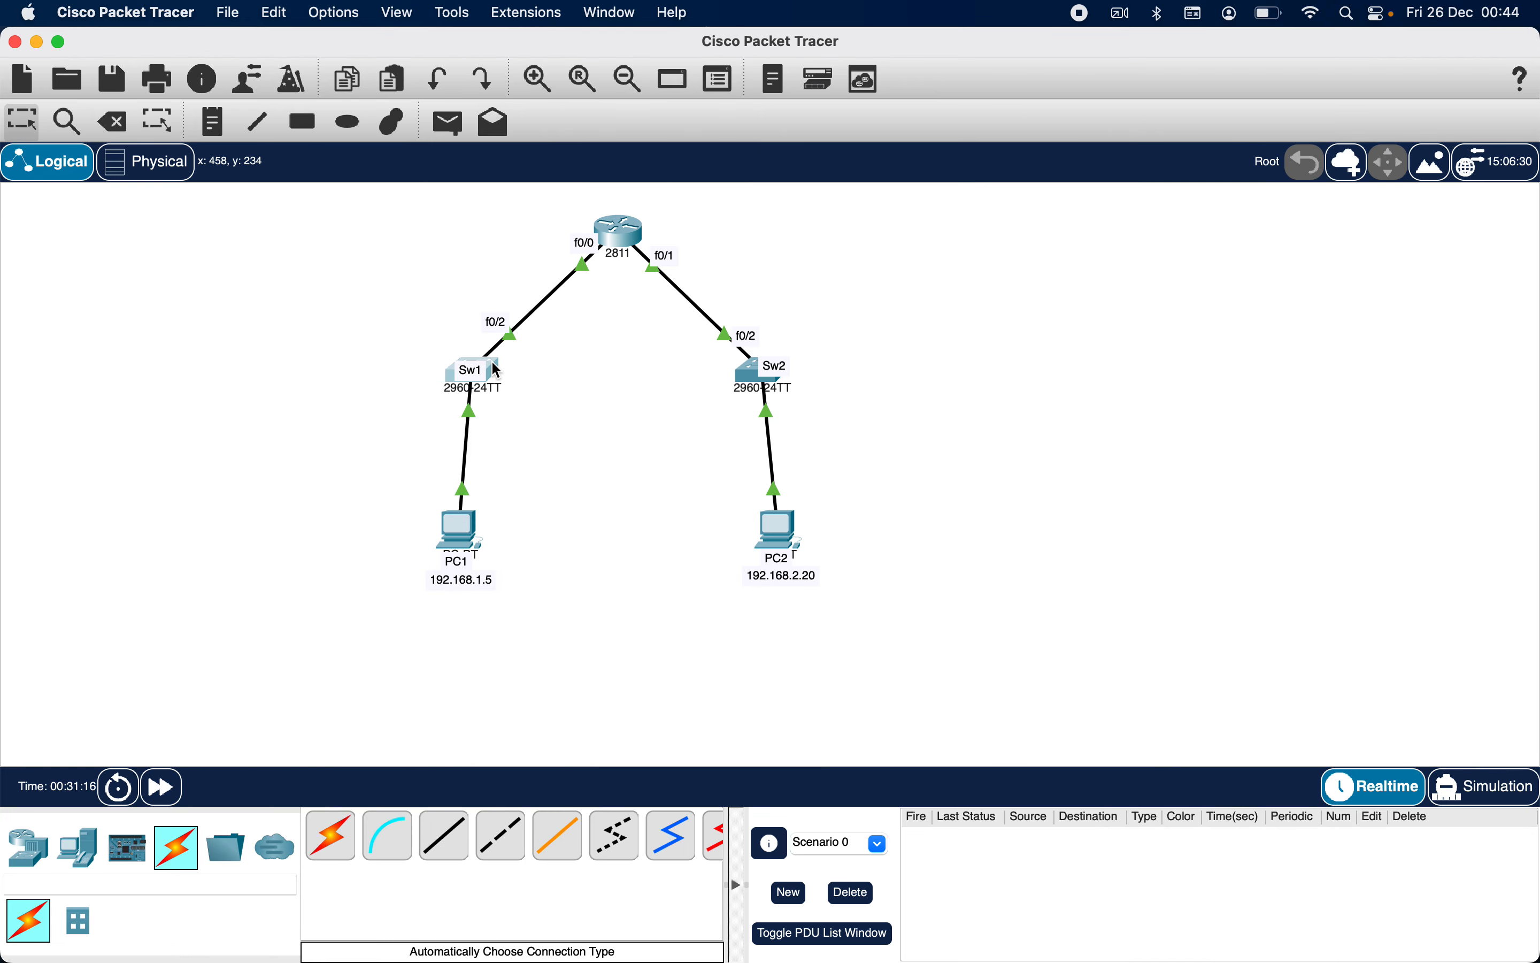
Inspect Sw1's command line history and the port settings of FastEthernet0/1 through FastEthernet0/4
left_click(497, 369)
left_click(481, 187)
left_click(457, 381)
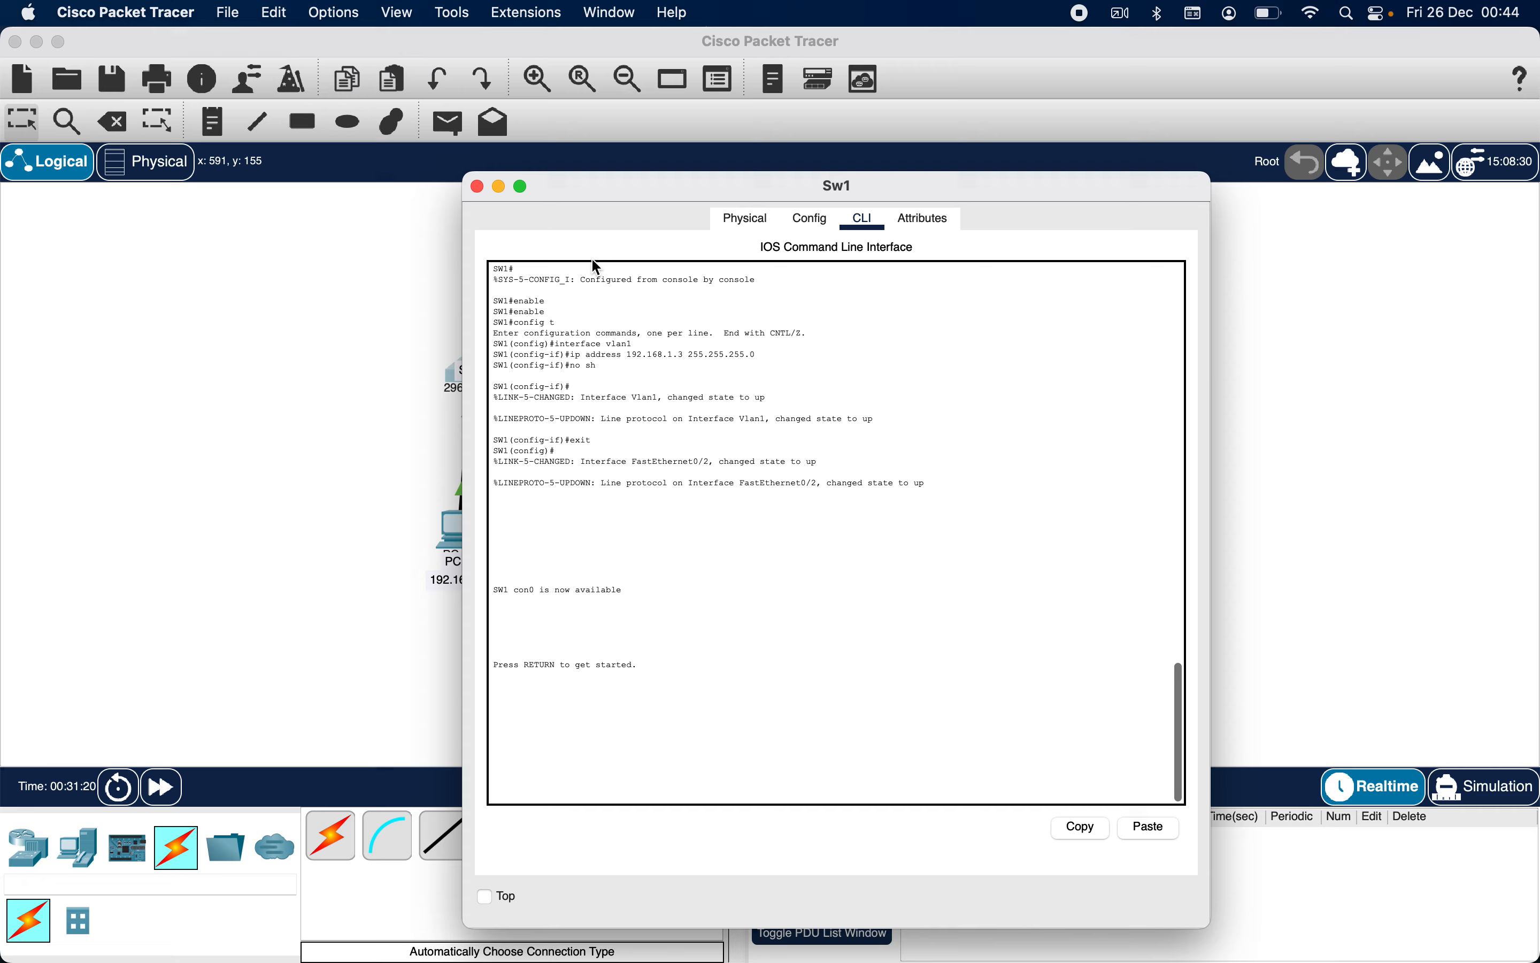
left_click(738, 230)
left_click(810, 219)
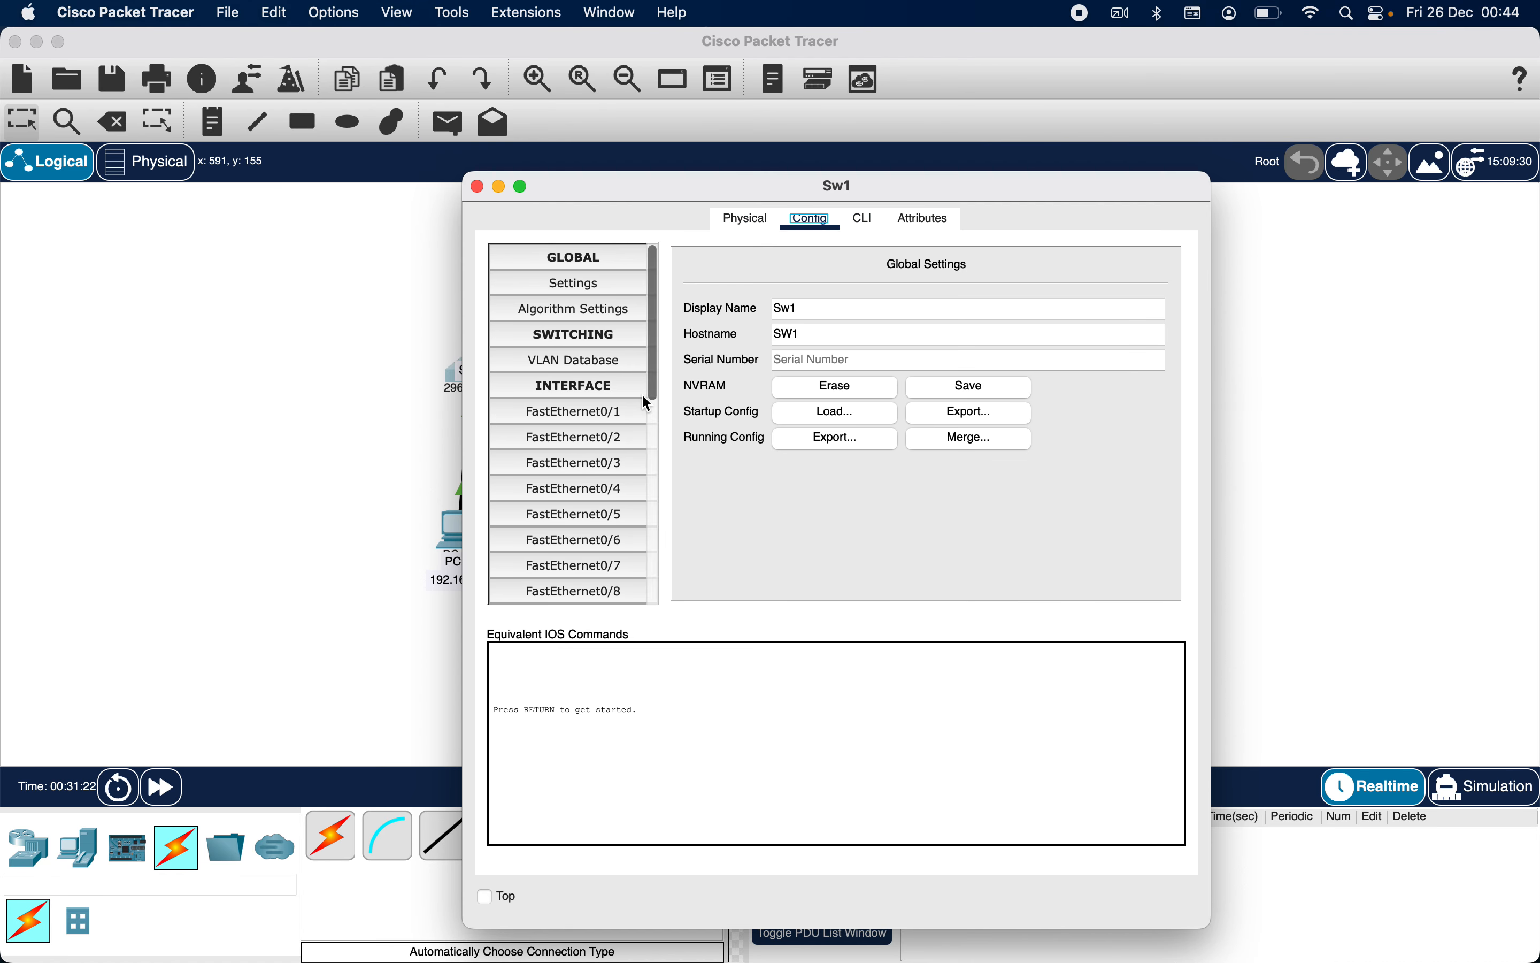
left_click(616, 413)
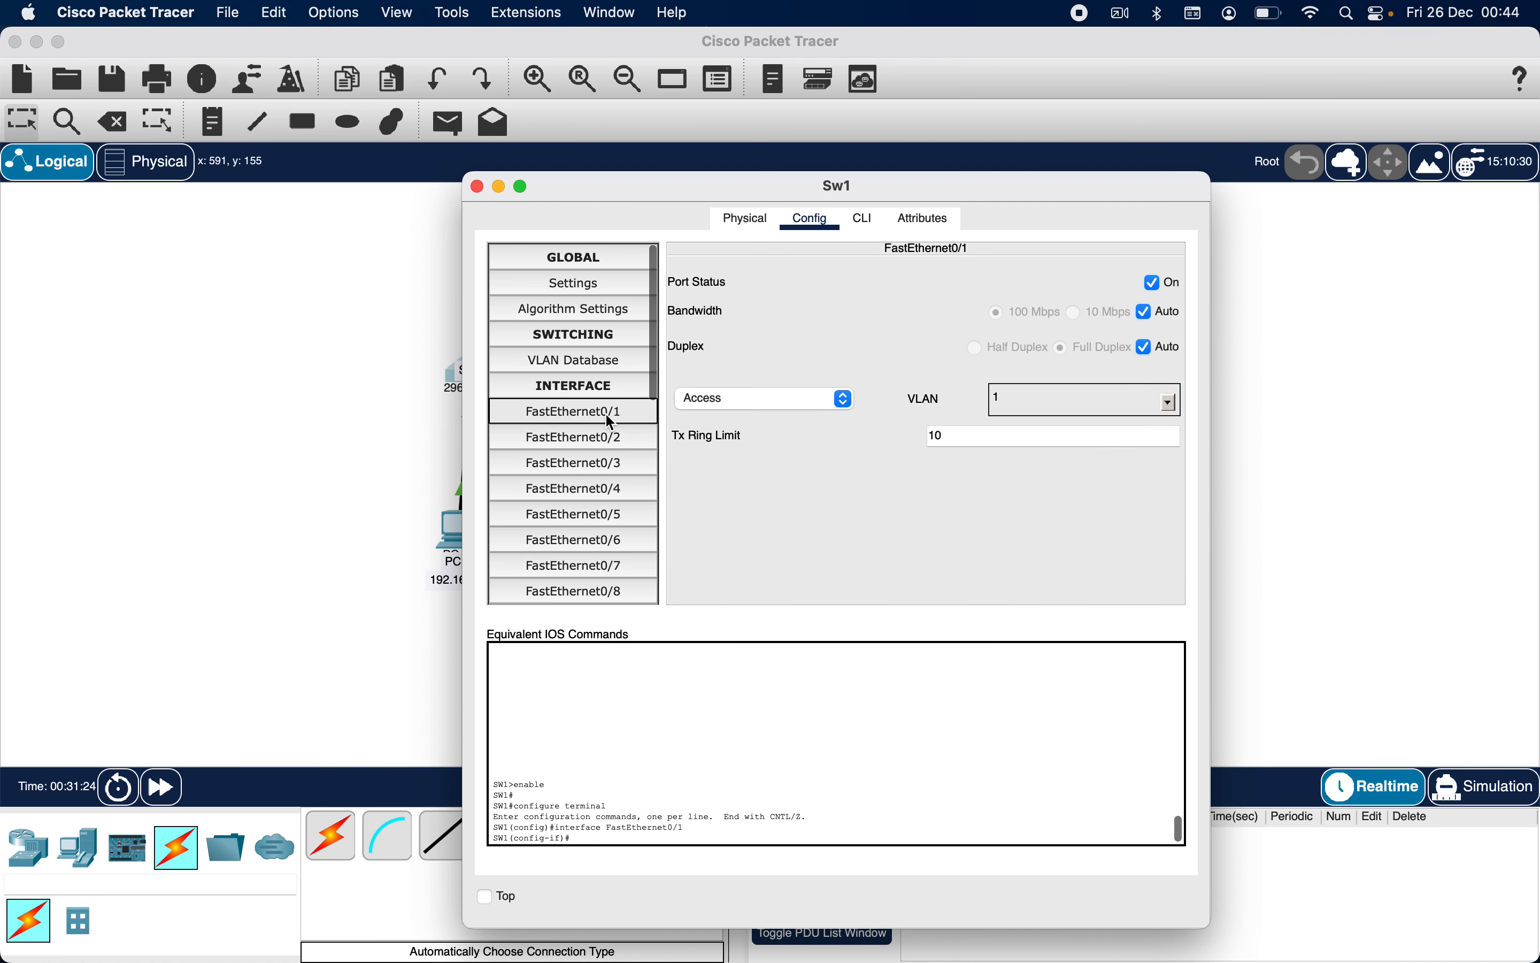
left_click(591, 440)
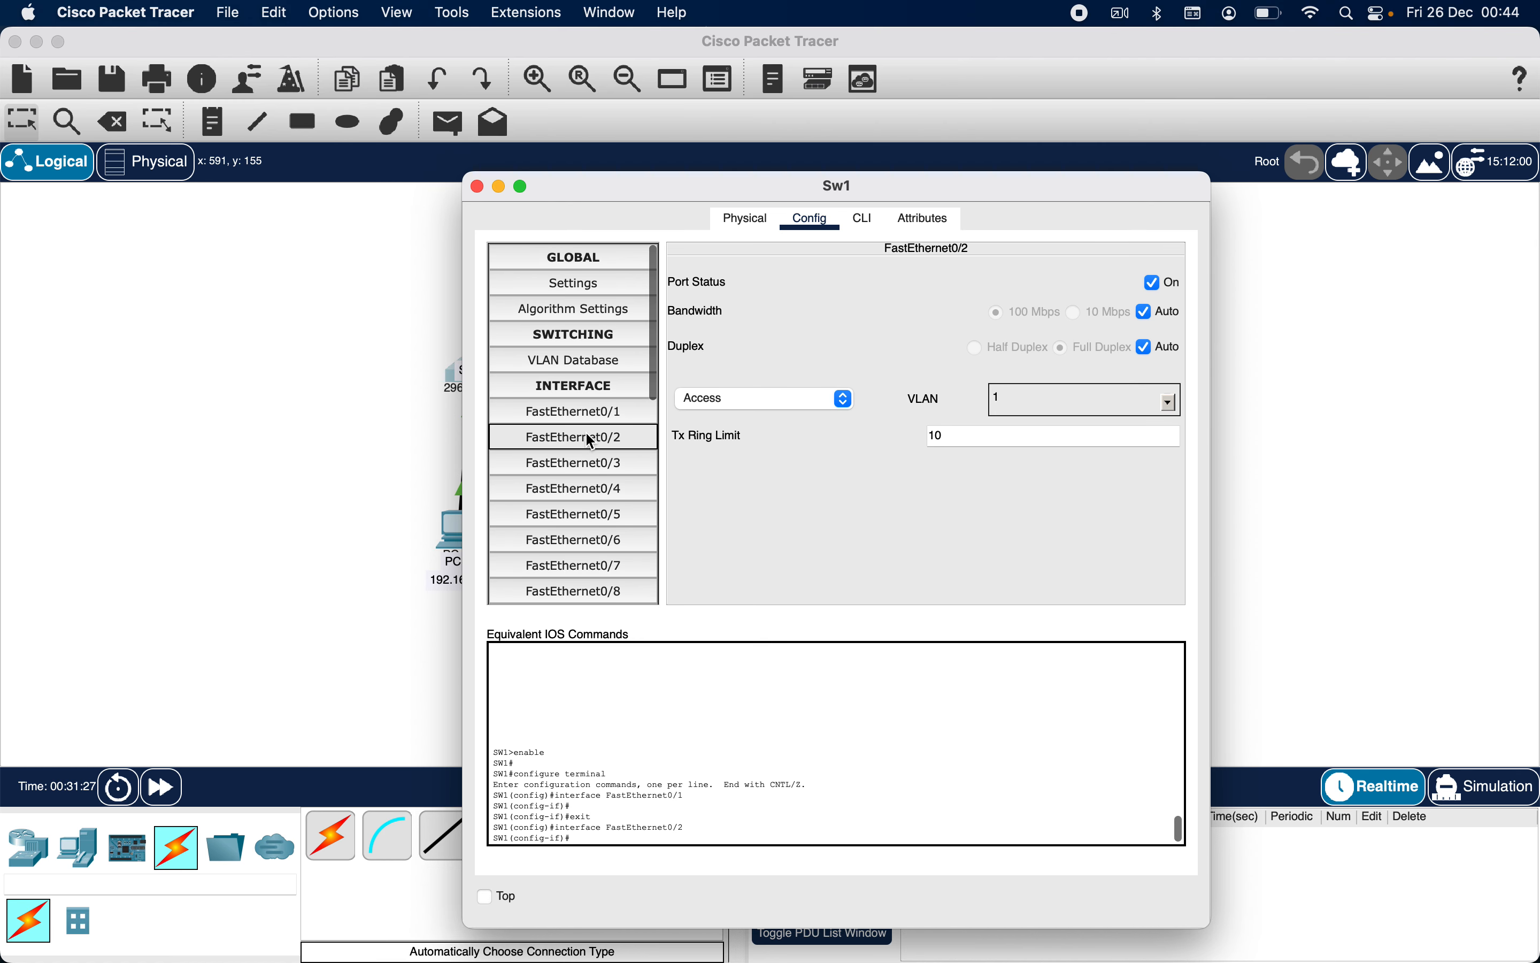
left_click(571, 461)
left_click(568, 489)
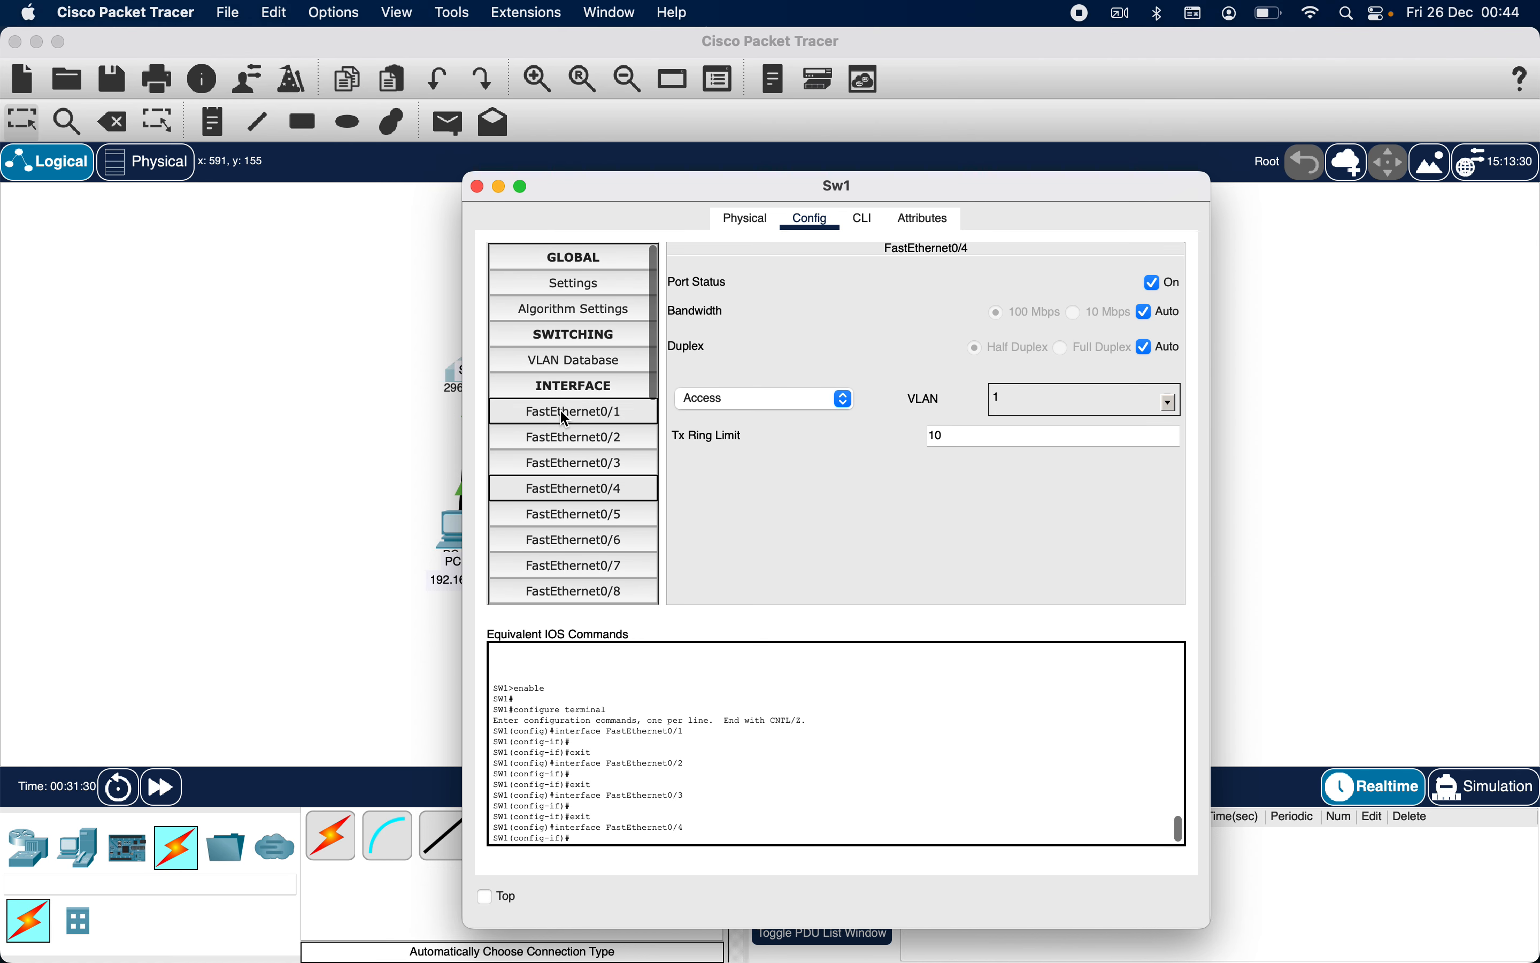
left_click(565, 402)
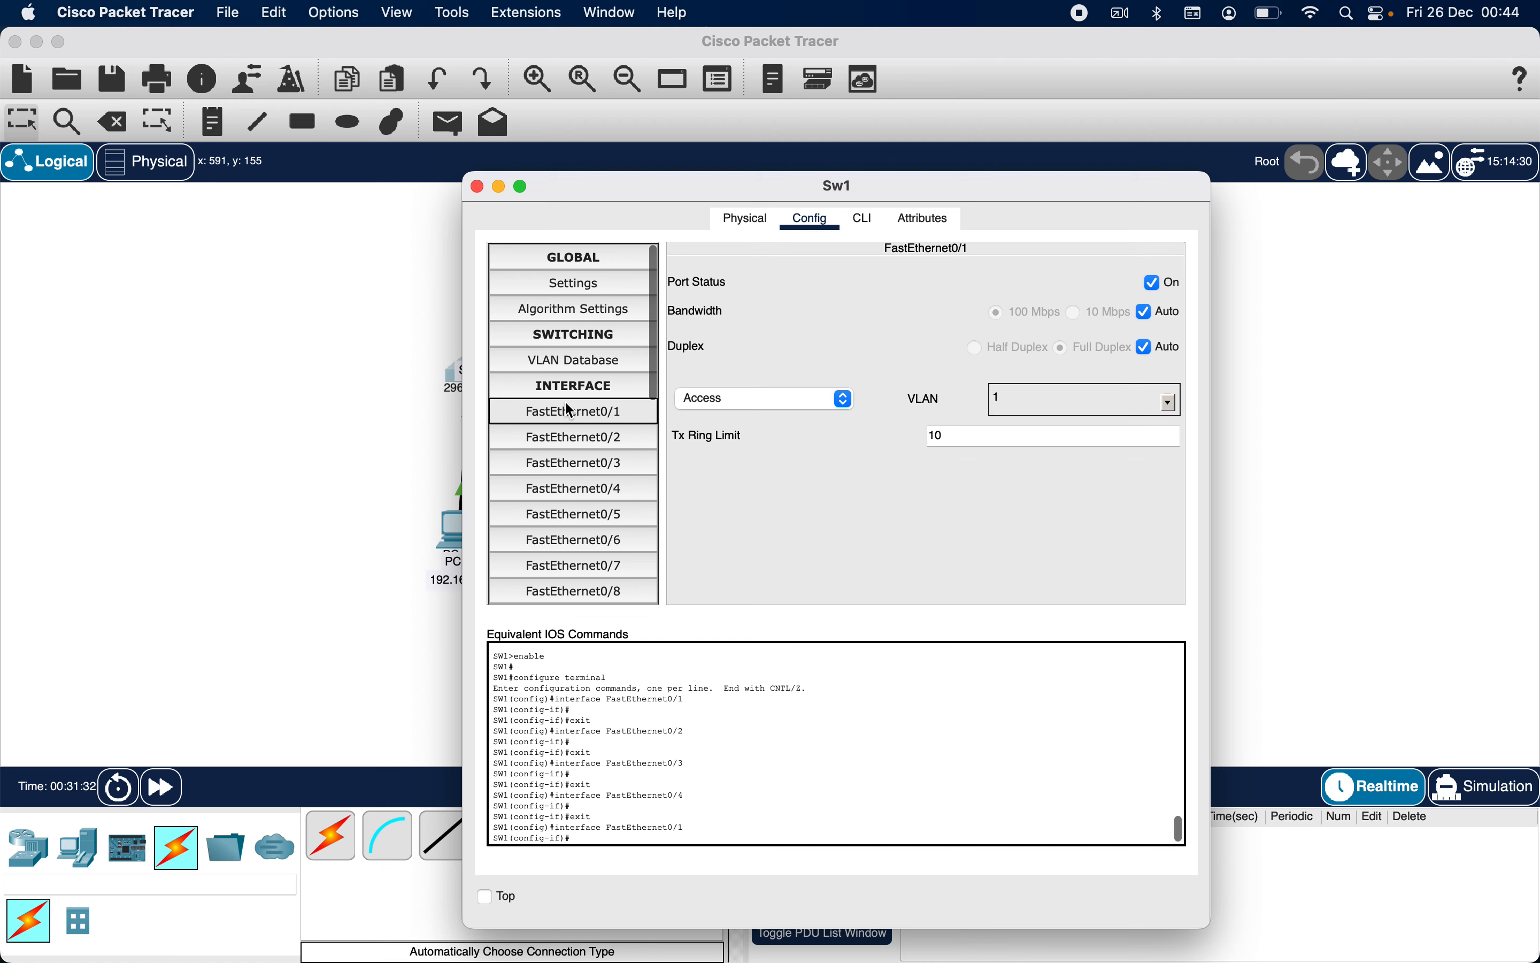
left_click(476, 187)
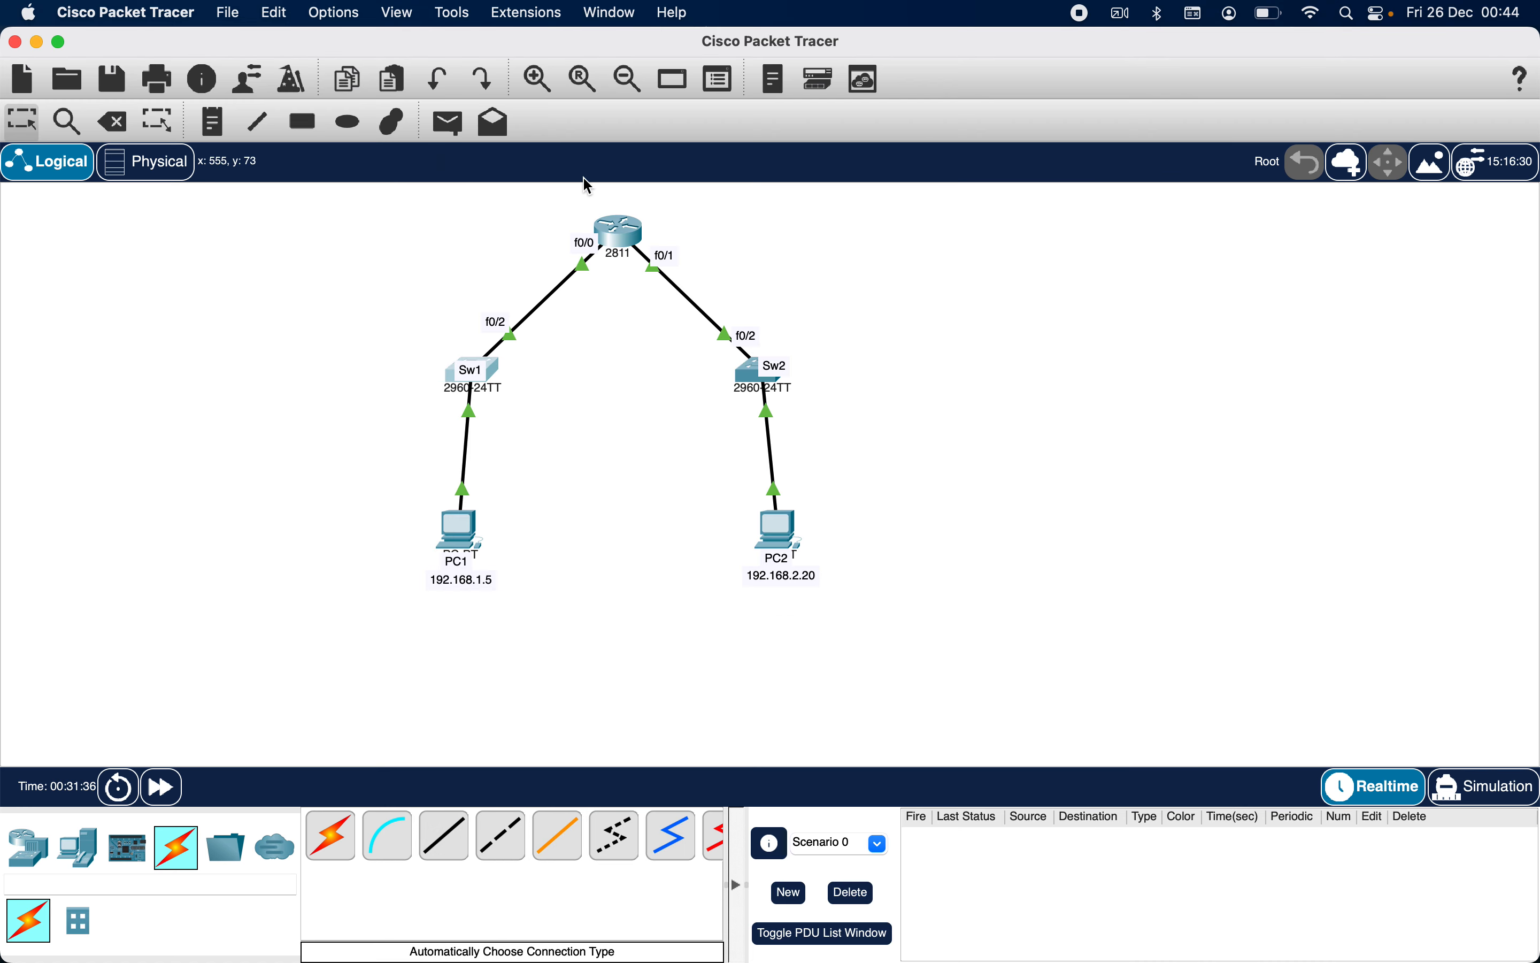
Send simple PDUs from PC1 to Sw1 and from PC1 to the 2811 router
left_click(448, 121)
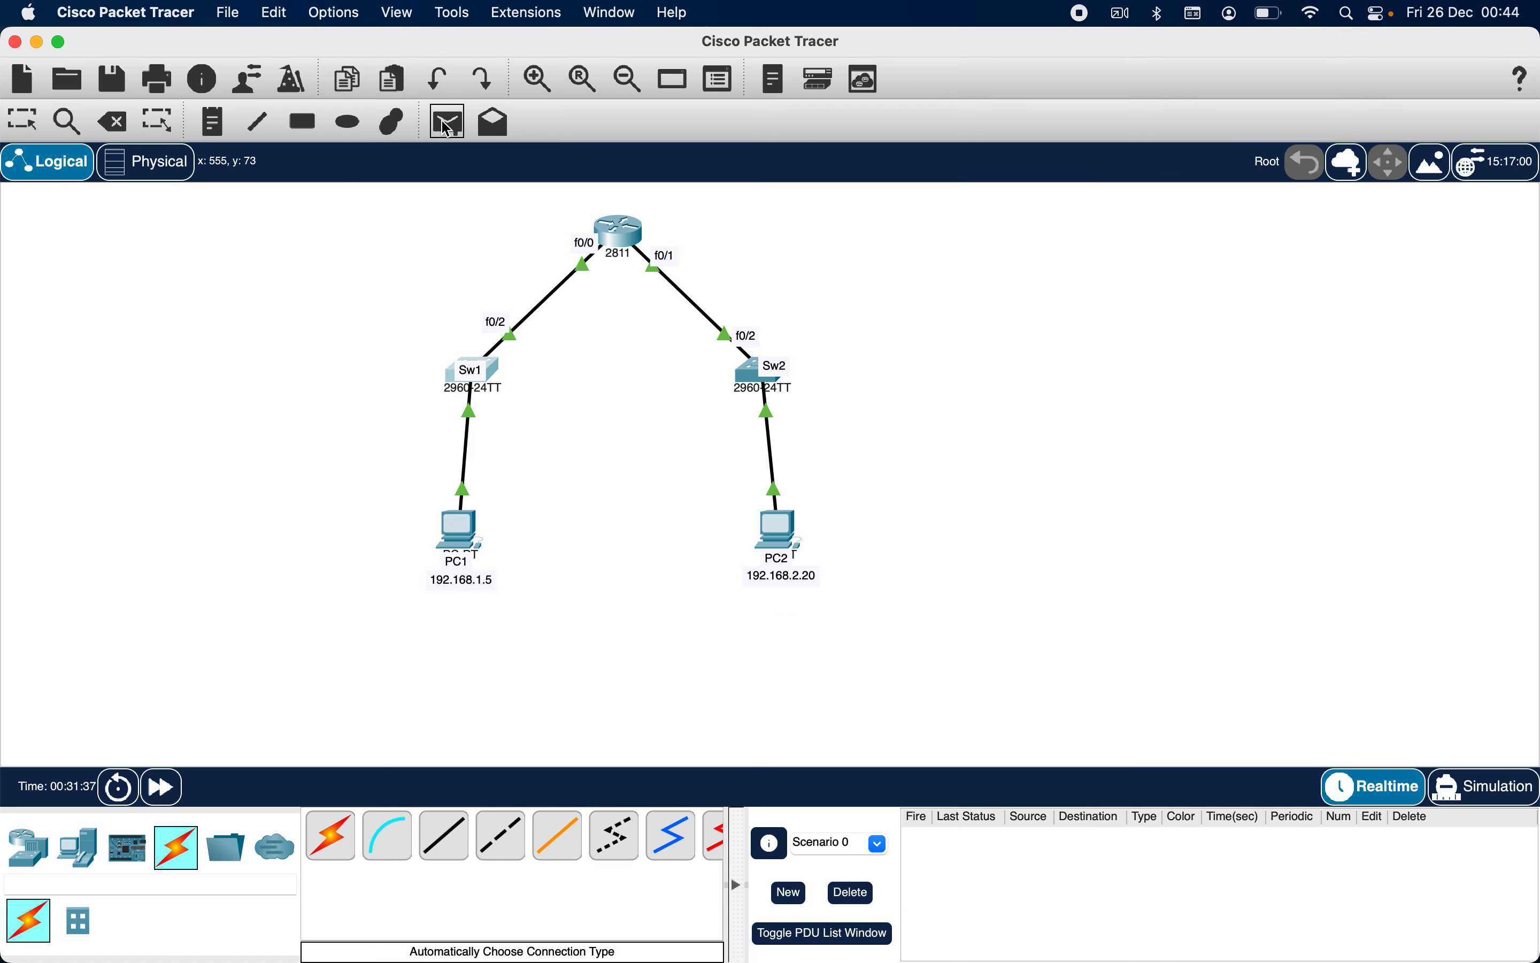
left_click(471, 522)
left_click(499, 374)
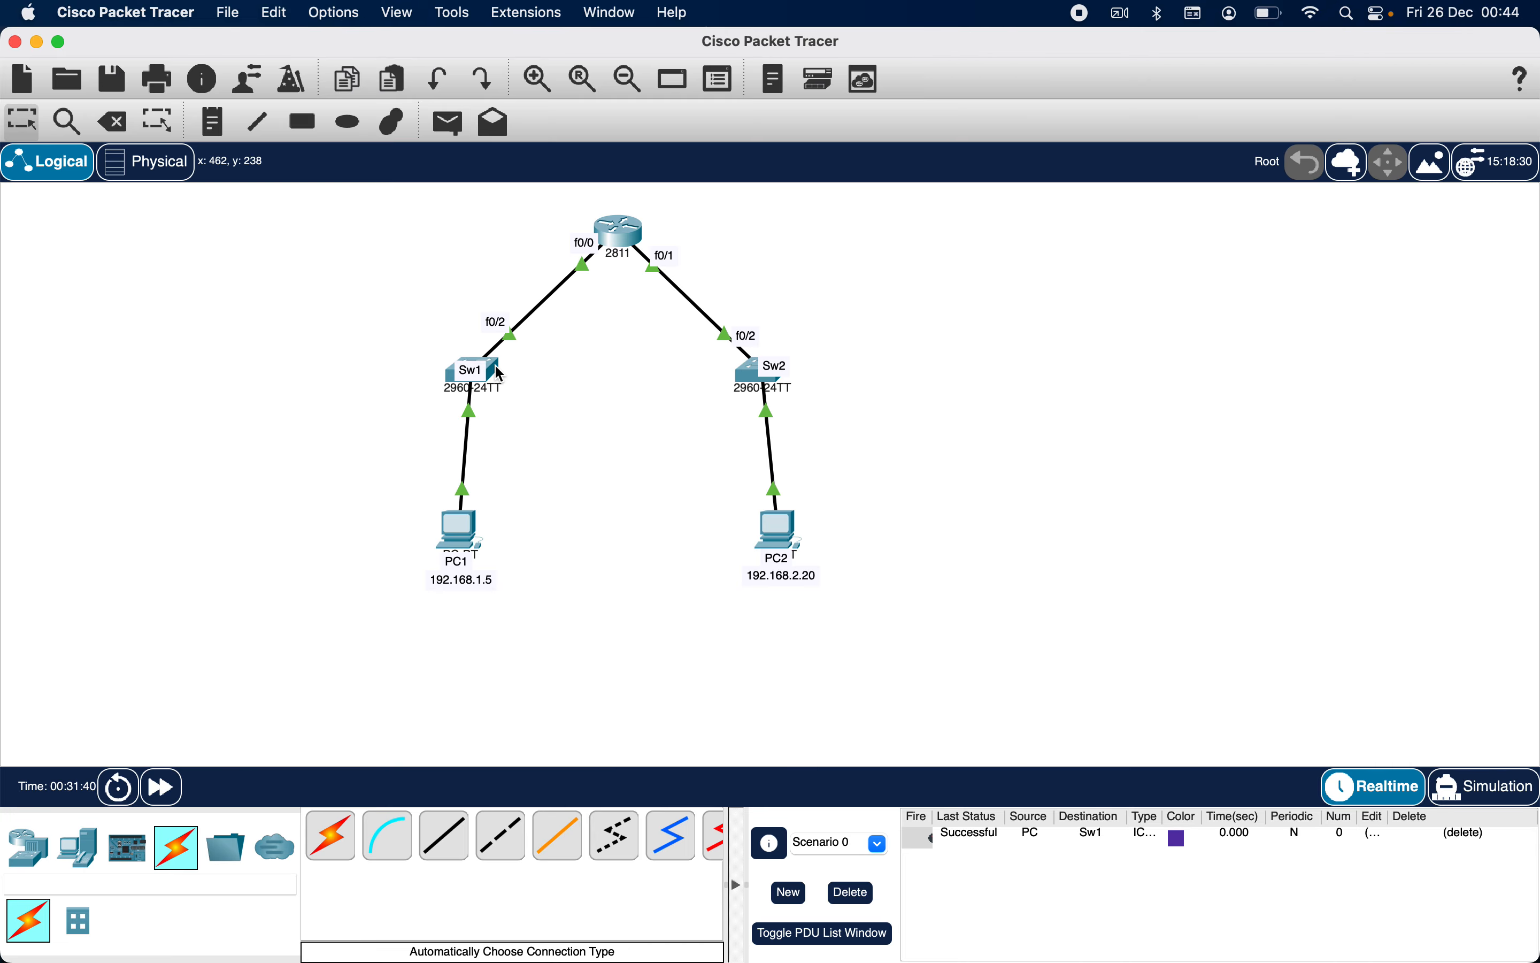
left_click(463, 522)
left_click(476, 186)
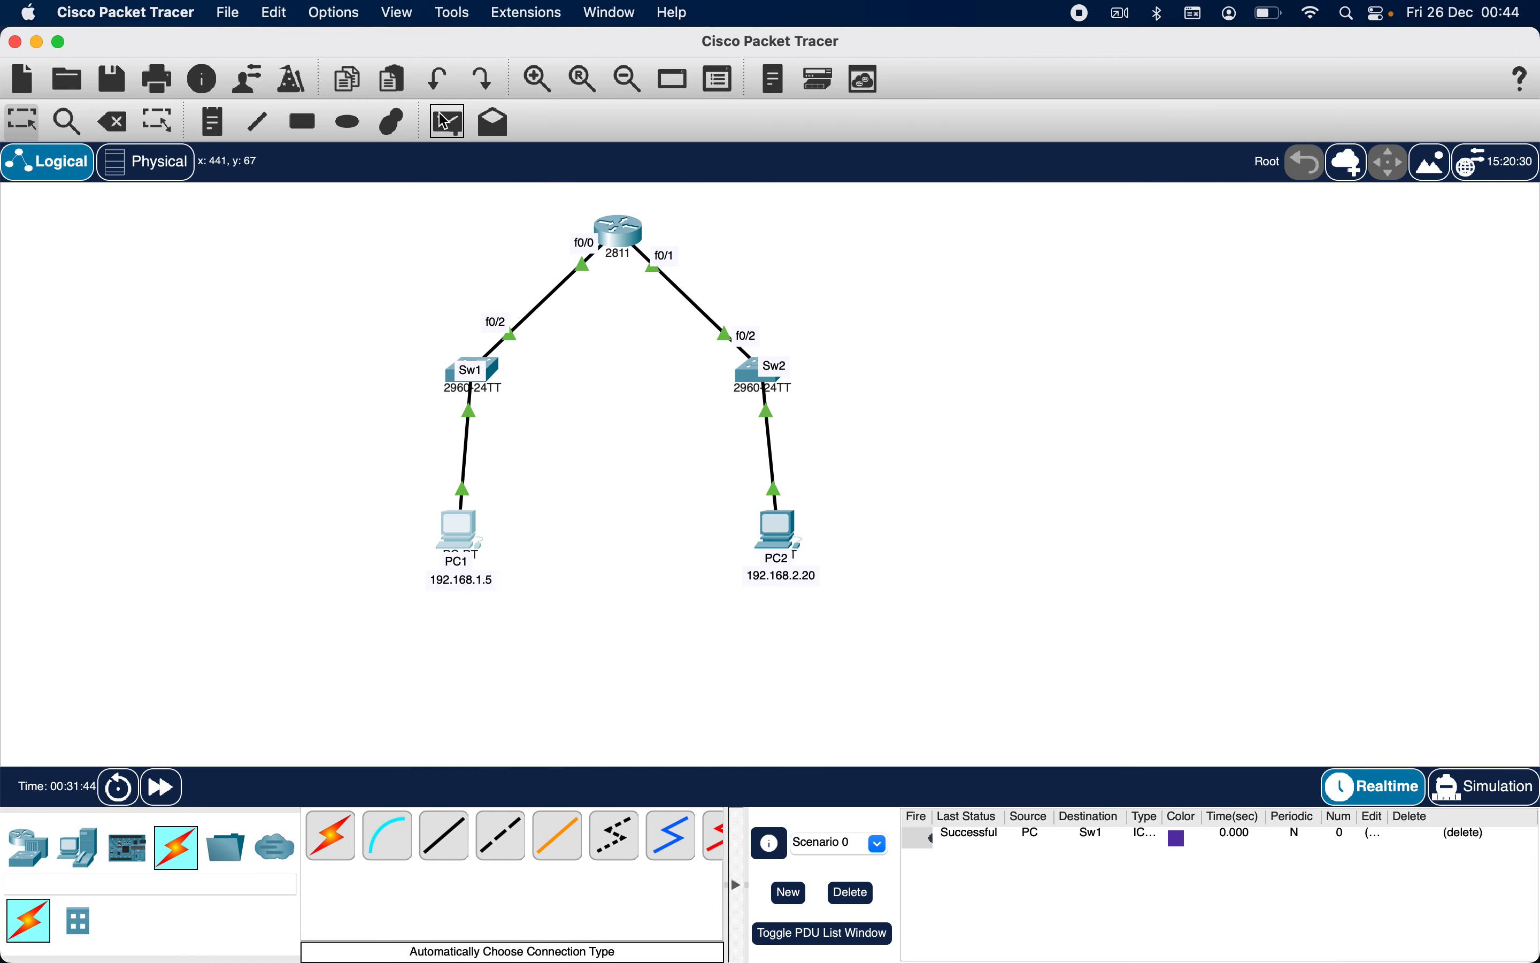
left_click(448, 121)
left_click(467, 531)
left_click(623, 231)
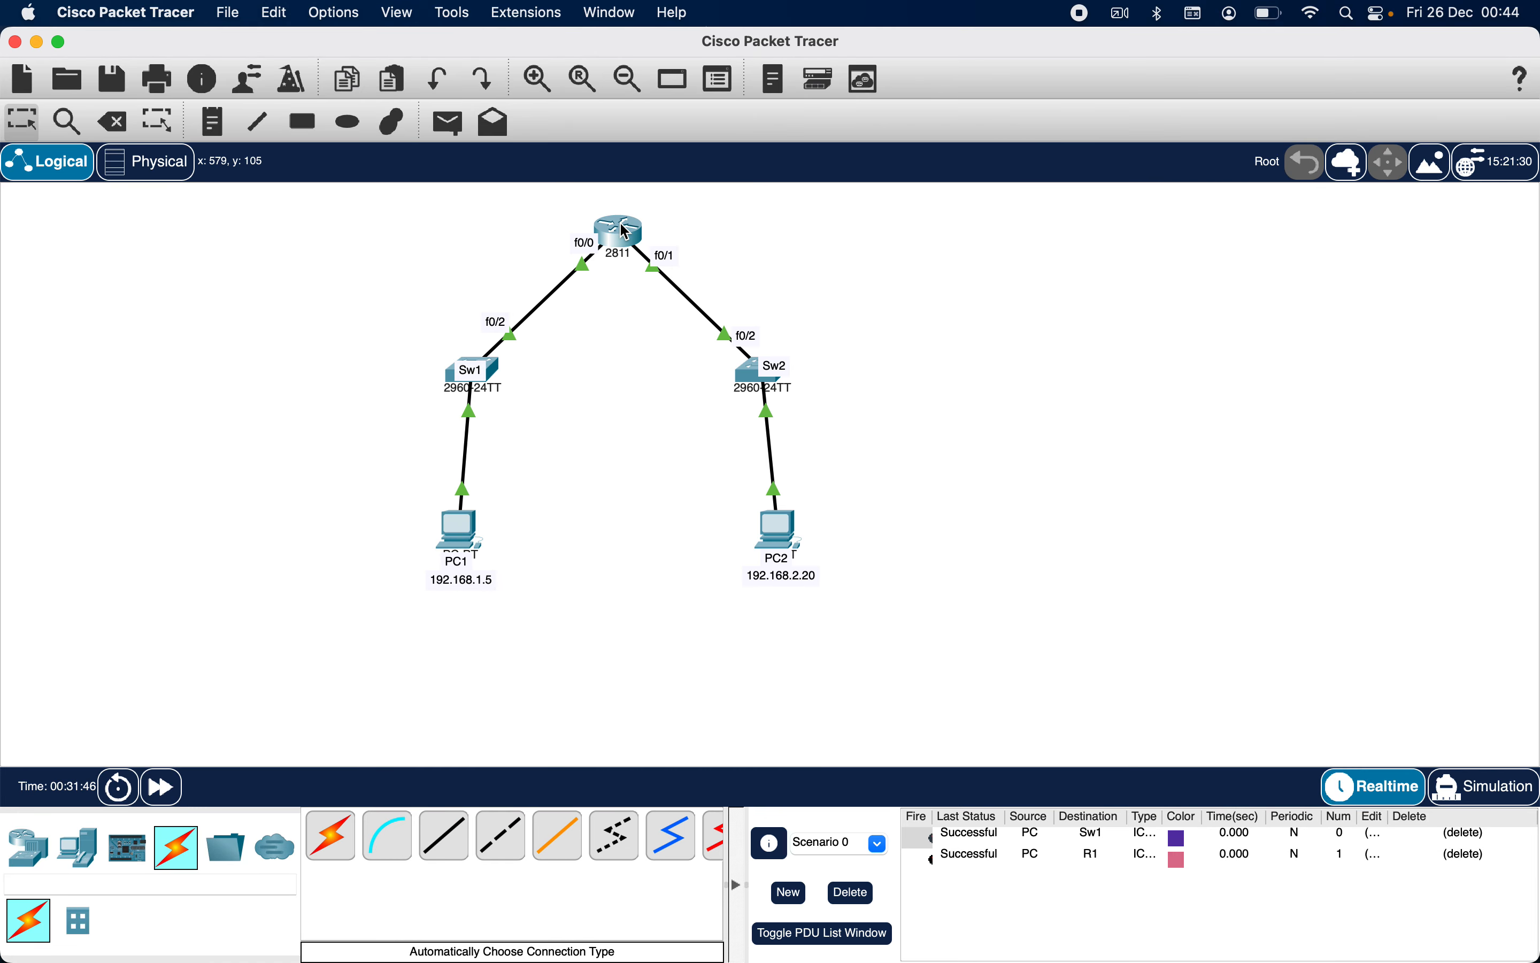
Send simple PDUs from PC1 to Sw2 and from PC1 to PC2
left_click(461, 141)
left_click(466, 528)
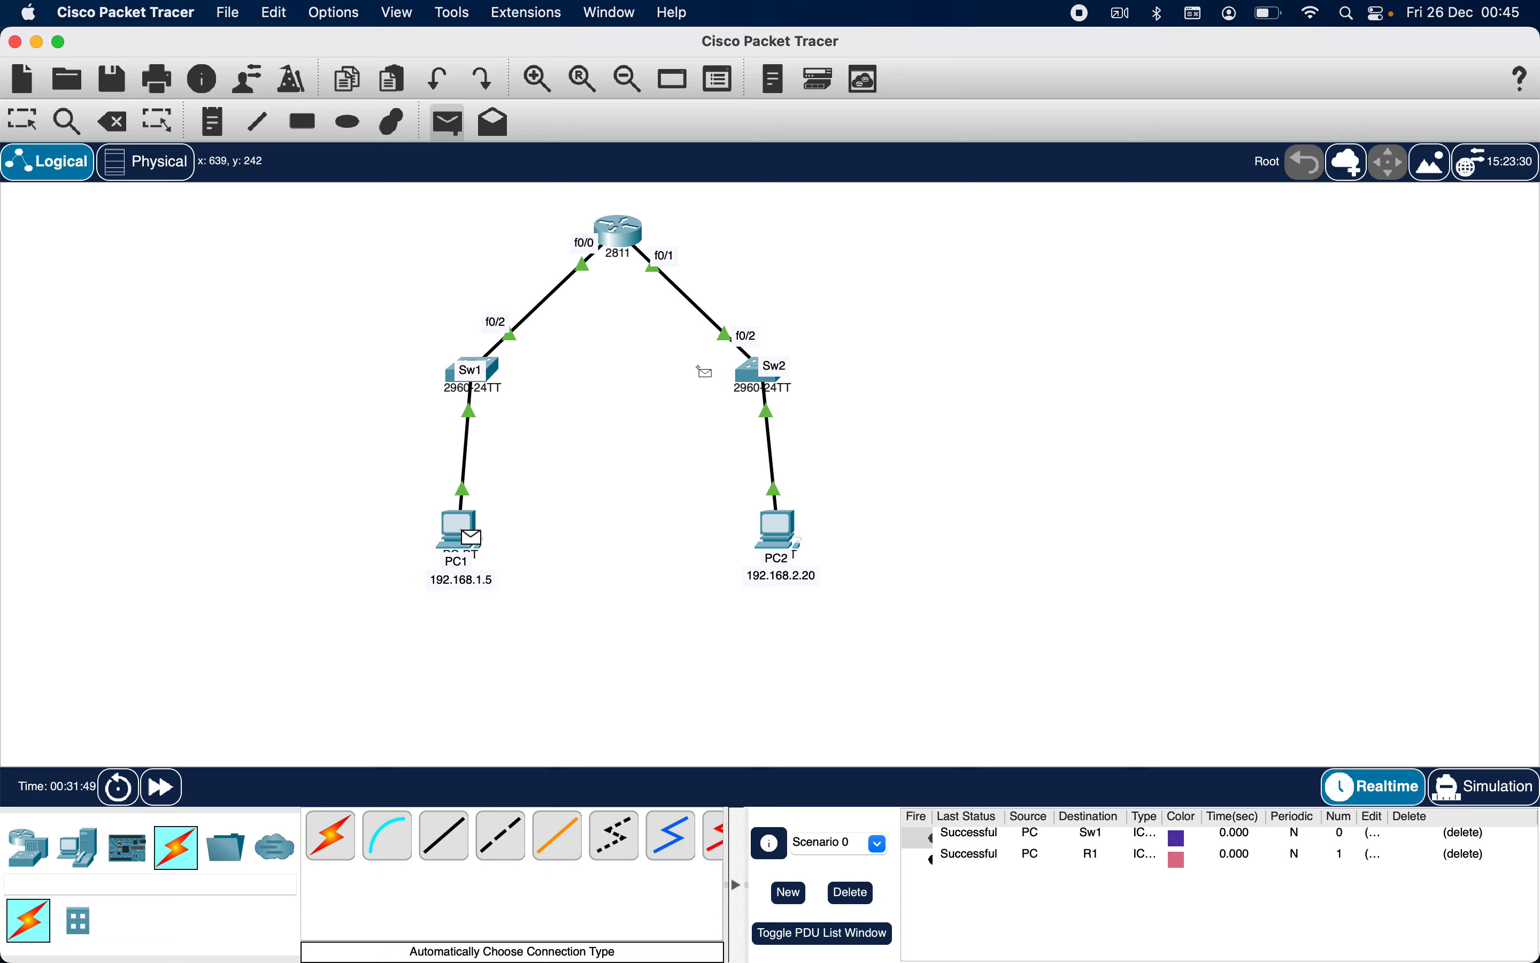
left_click(754, 375)
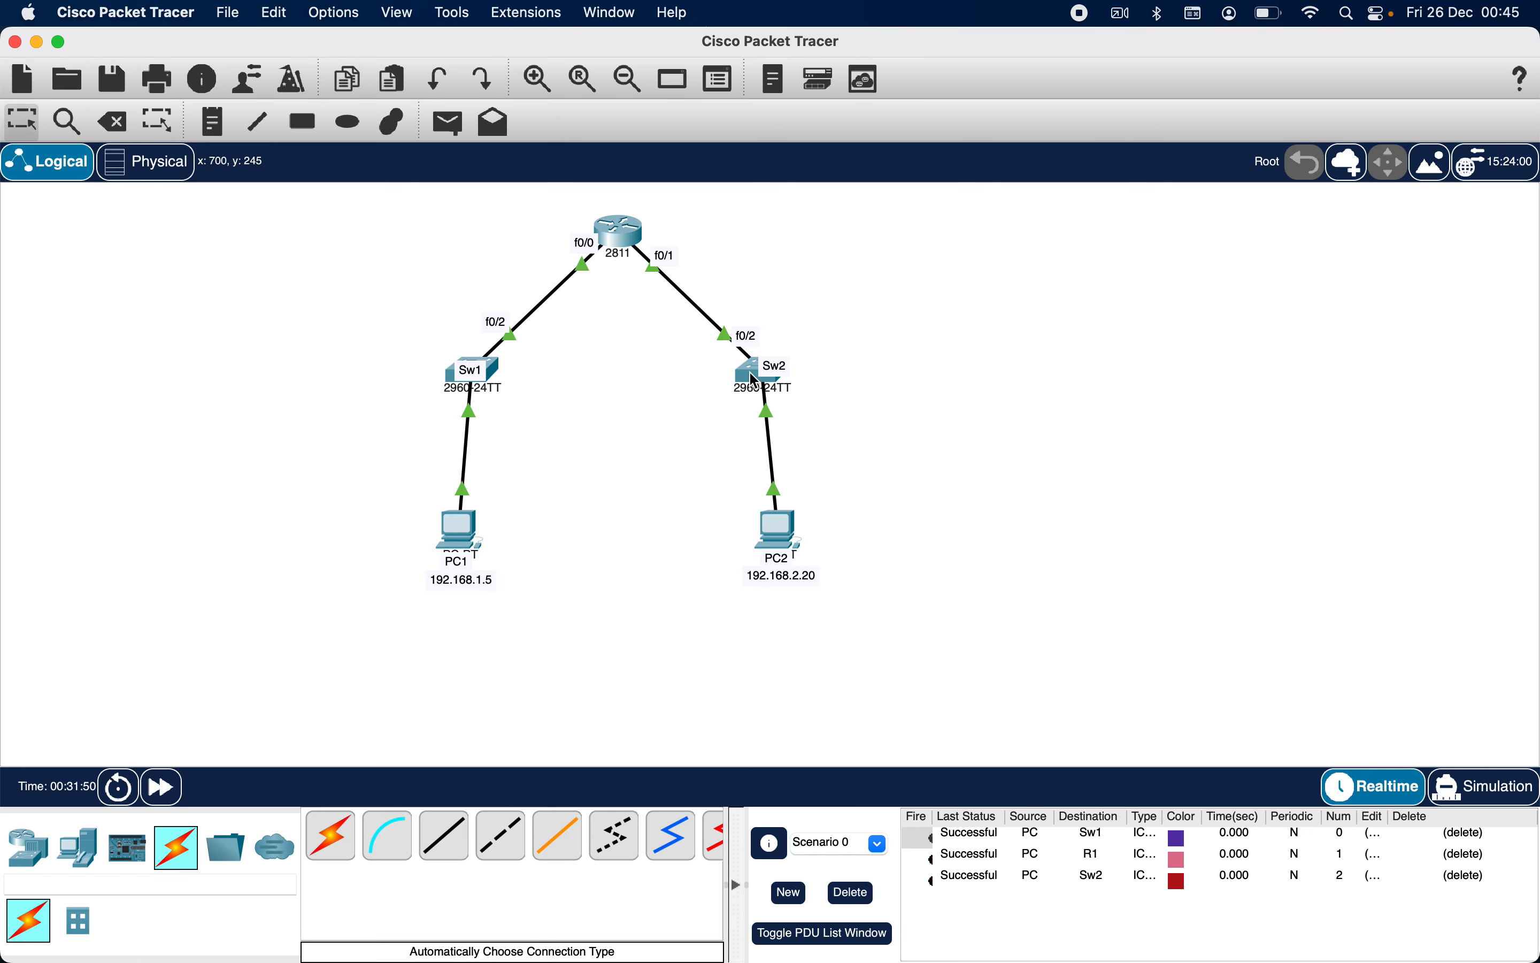
left_click(443, 116)
left_click(466, 531)
left_click(789, 534)
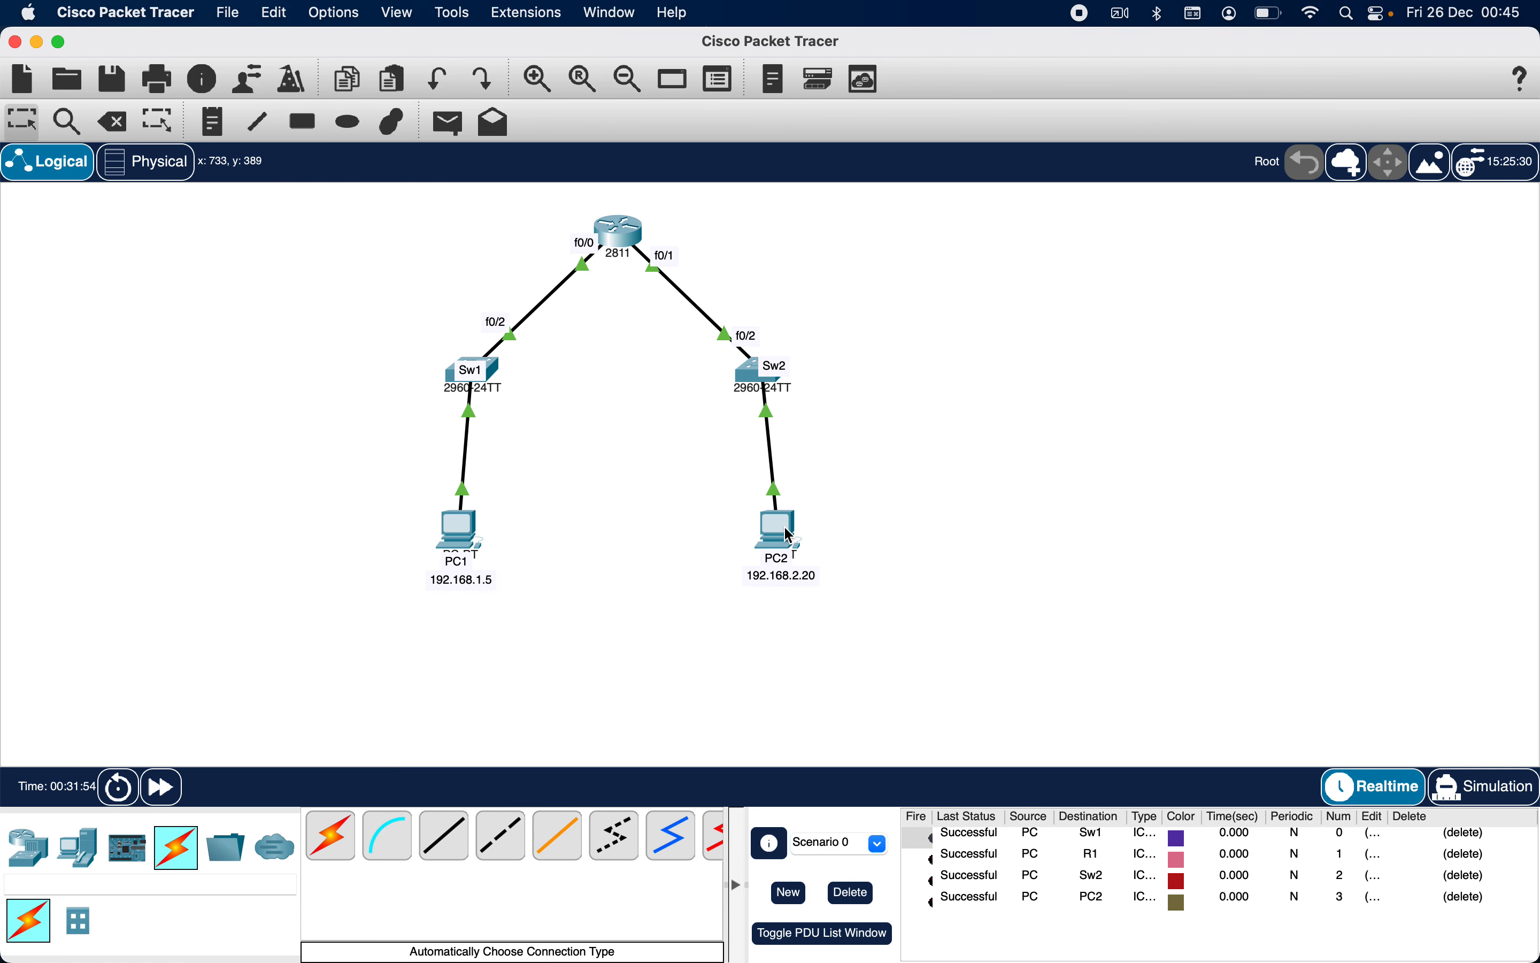
Send simple PDUs from PC2 to Sw2 and from PC2 to the 2811 router
mouse_move(790, 534)
left_click(449, 123)
left_click(770, 523)
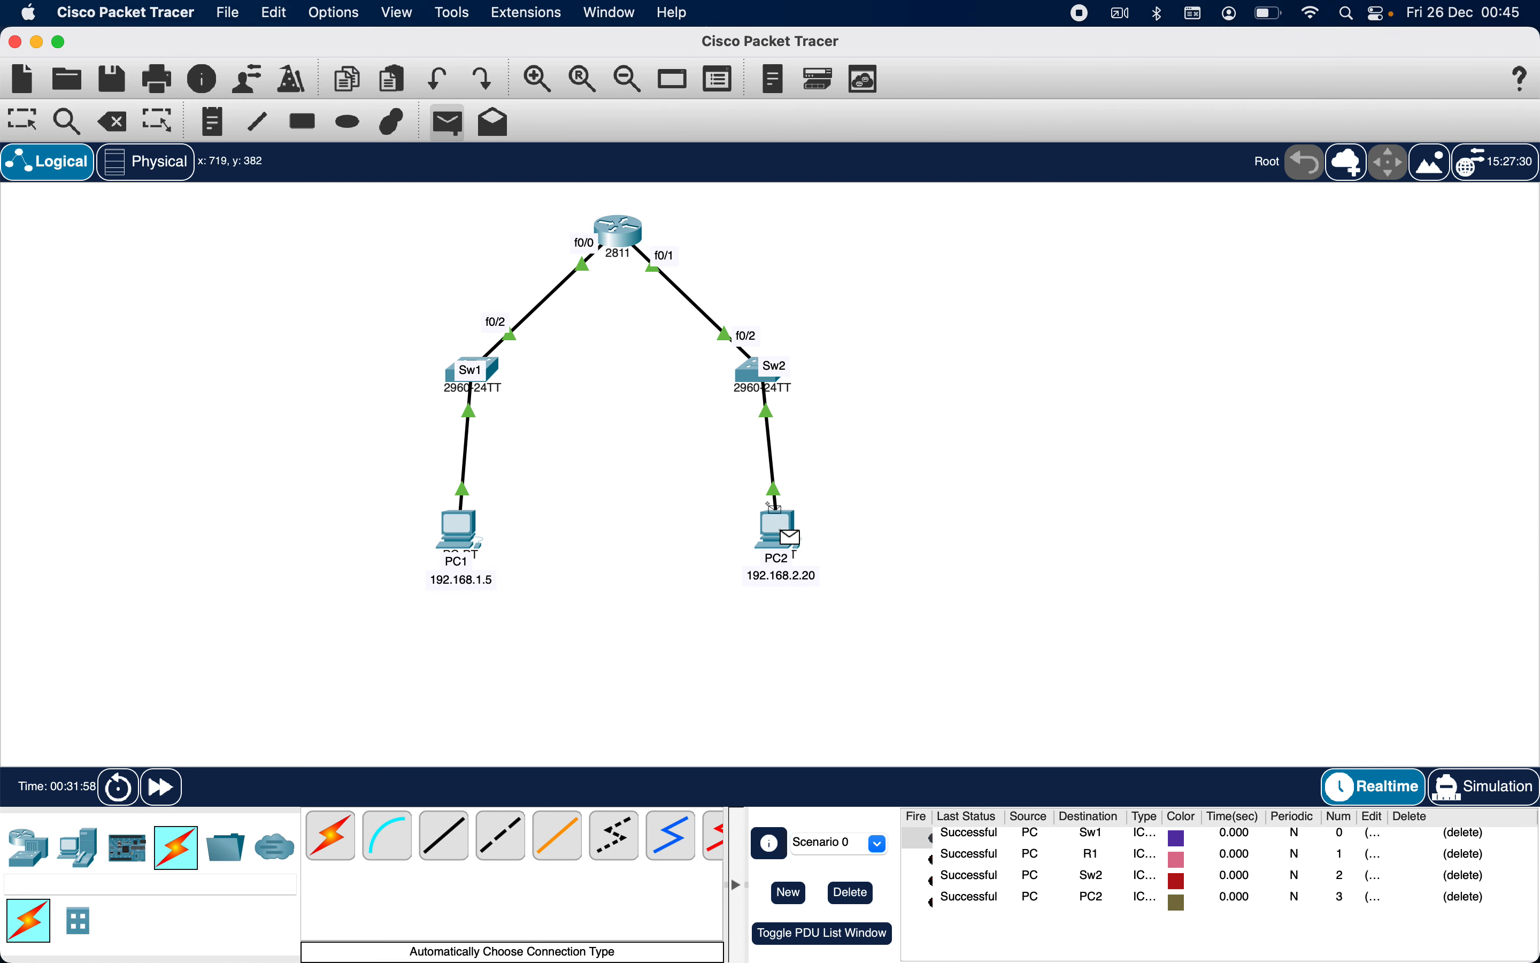
left_click(757, 372)
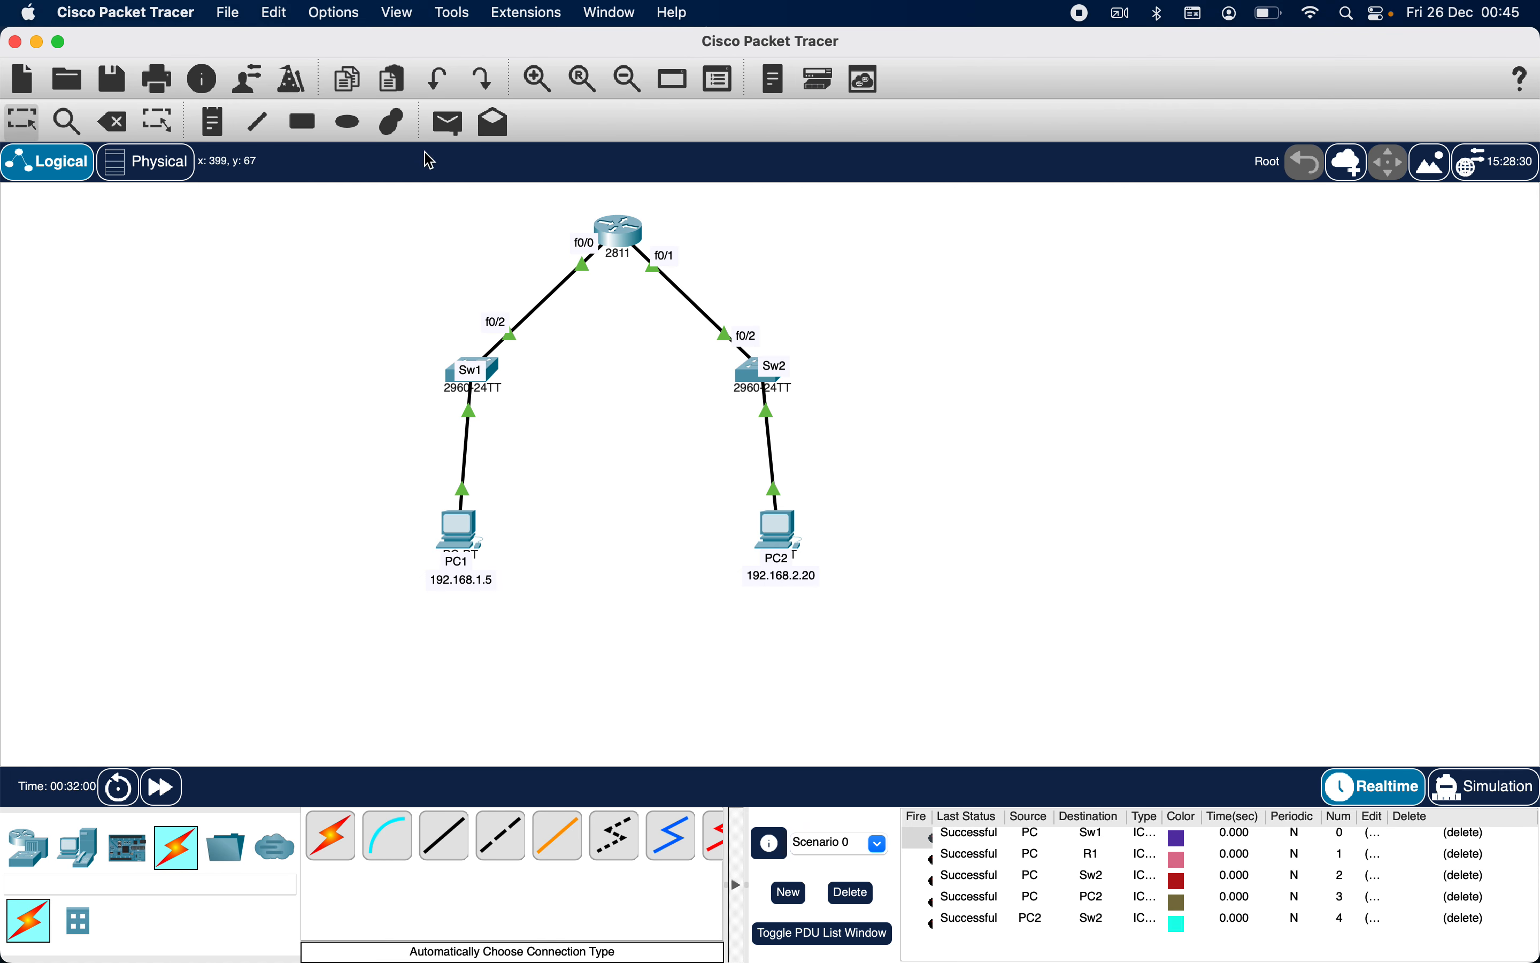
left_click(449, 123)
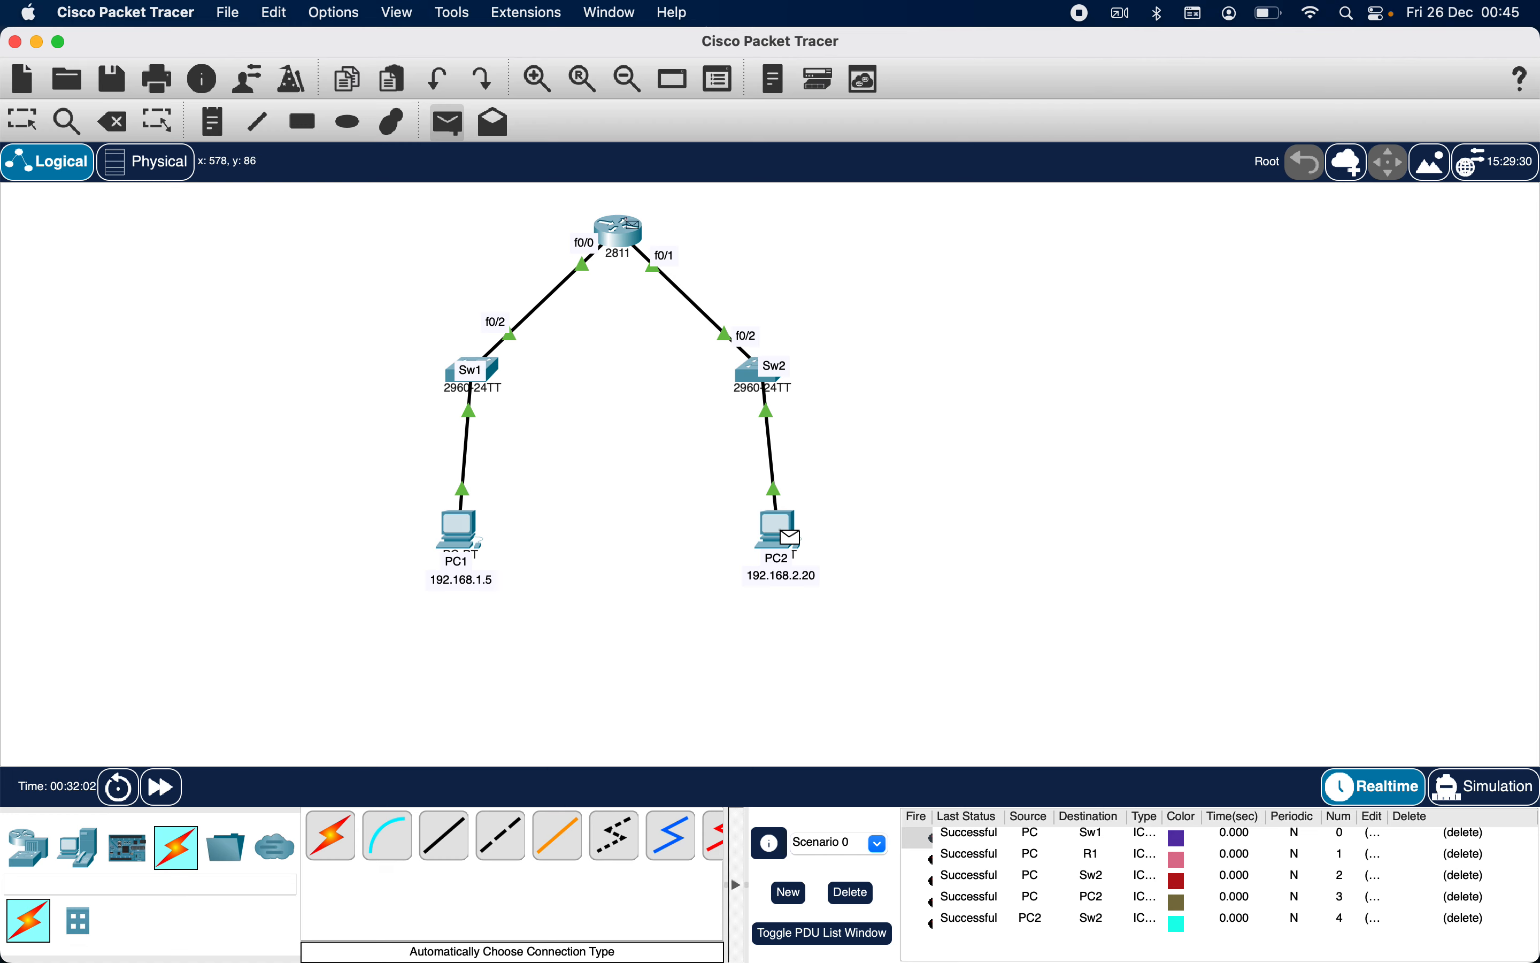
left_click(629, 230)
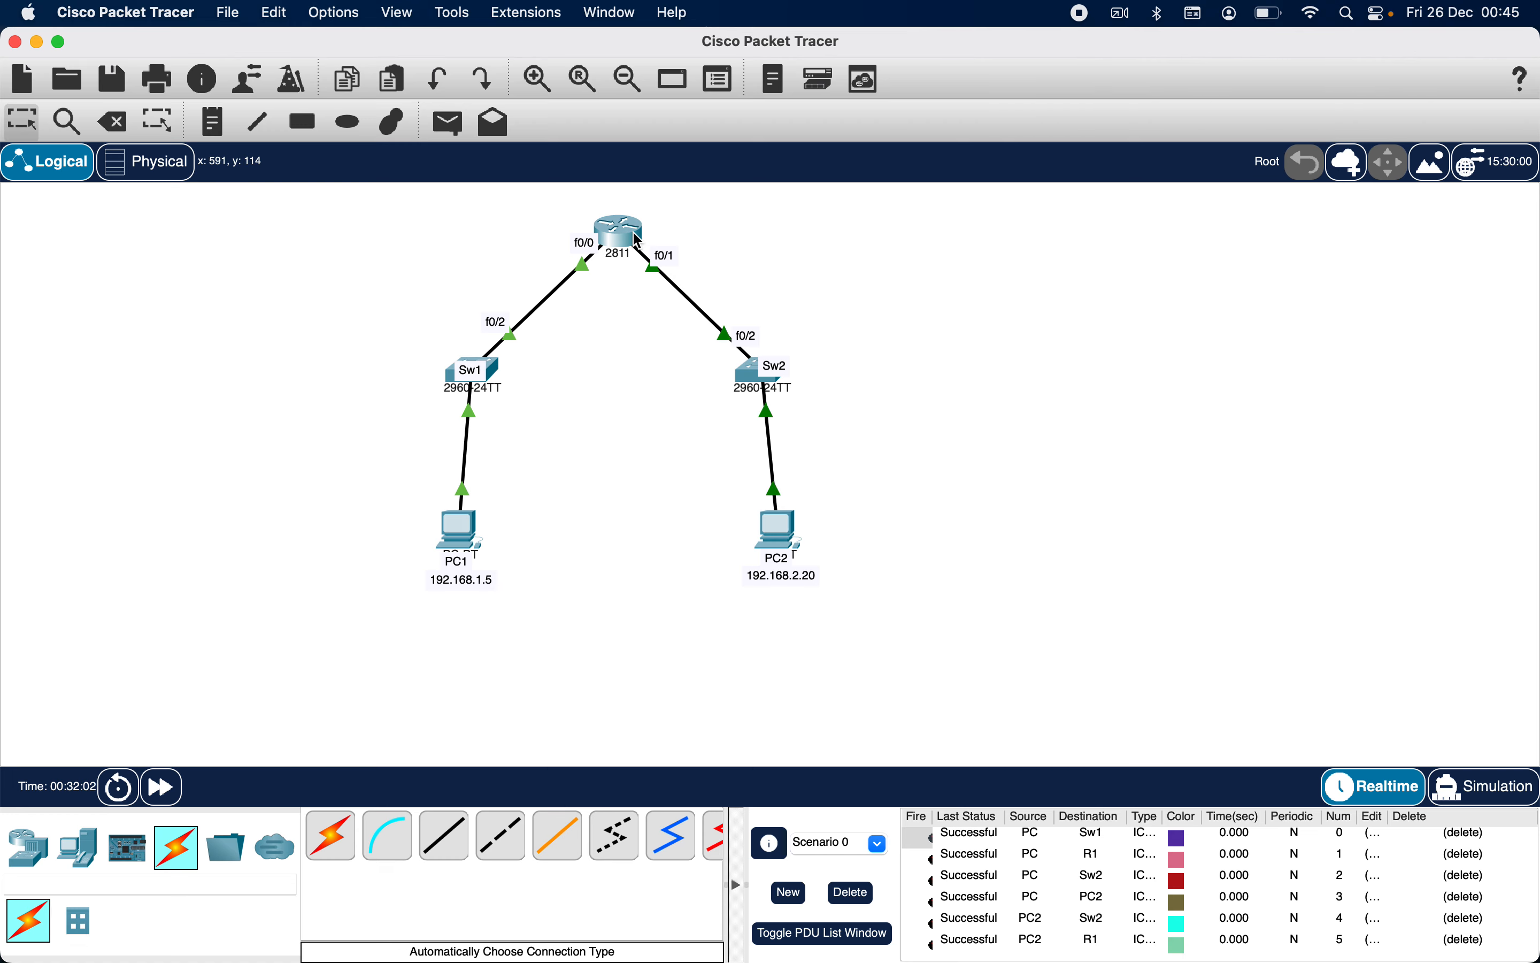
Send a simple PDU from PC2 to Sw1 and check its status in the PDU list
left_click(449, 122)
left_click(772, 525)
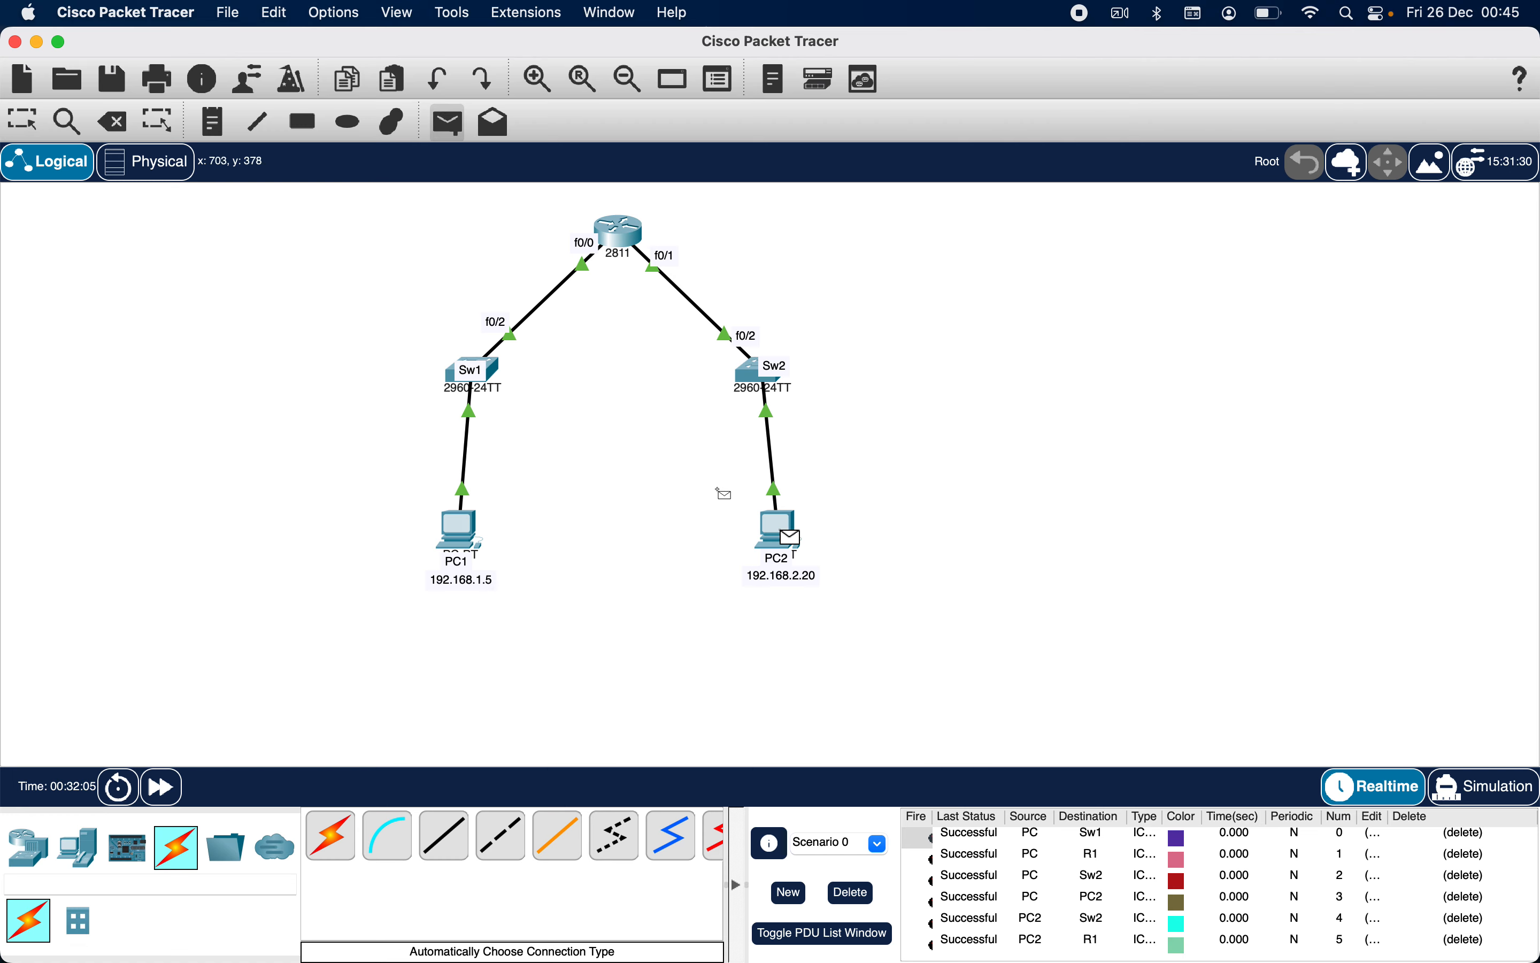
left_click(504, 377)
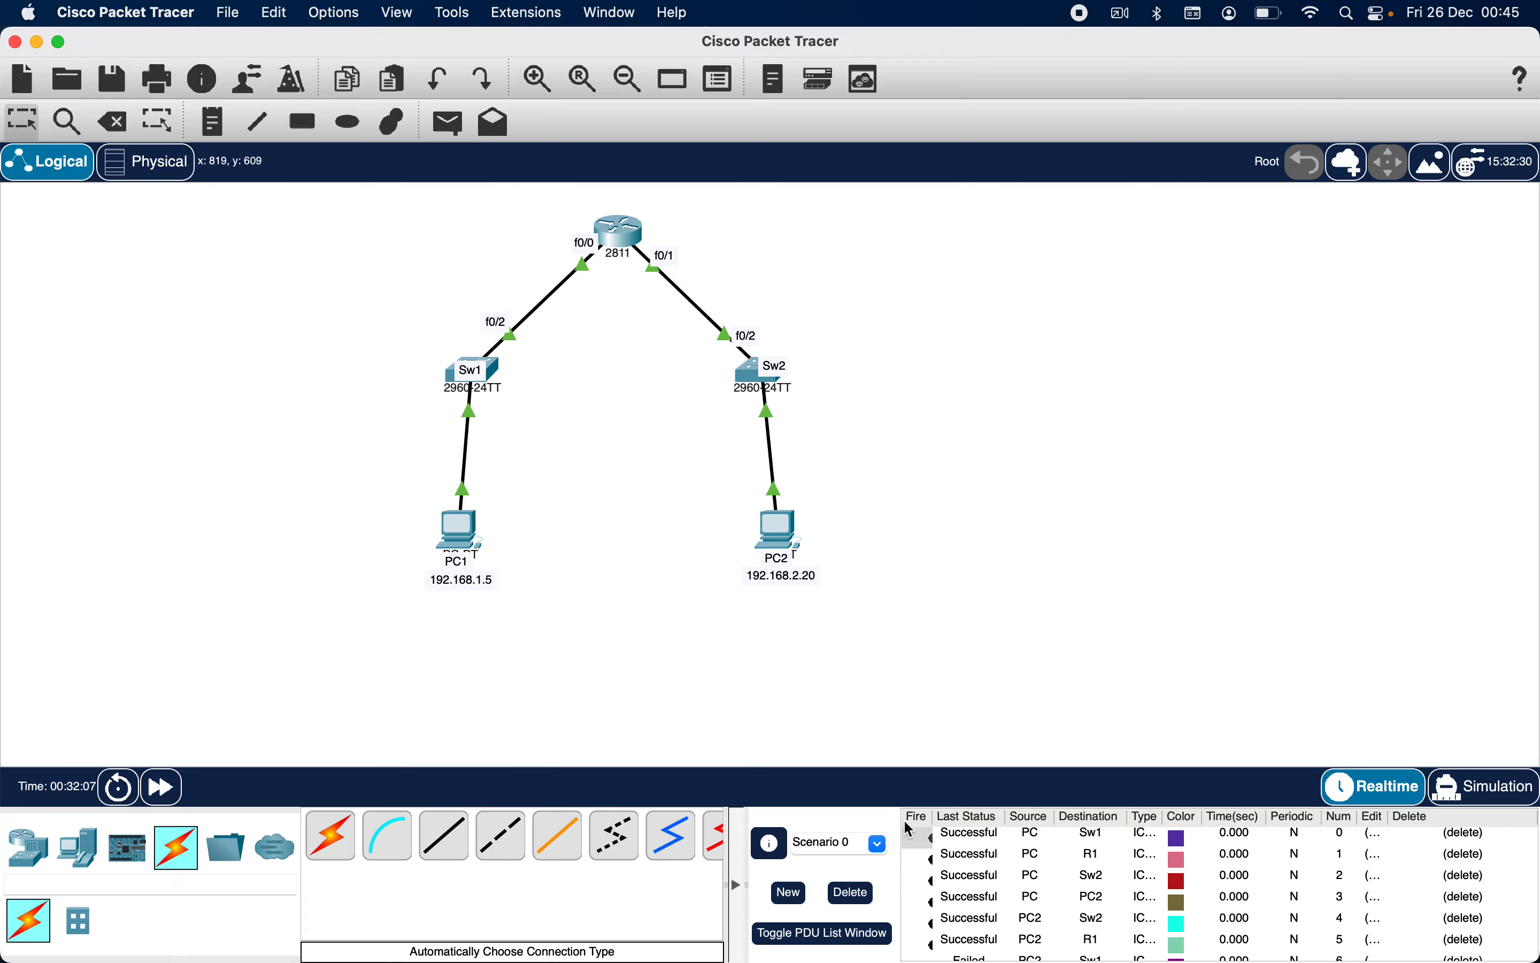
scroll(909, 825, "down", 1)
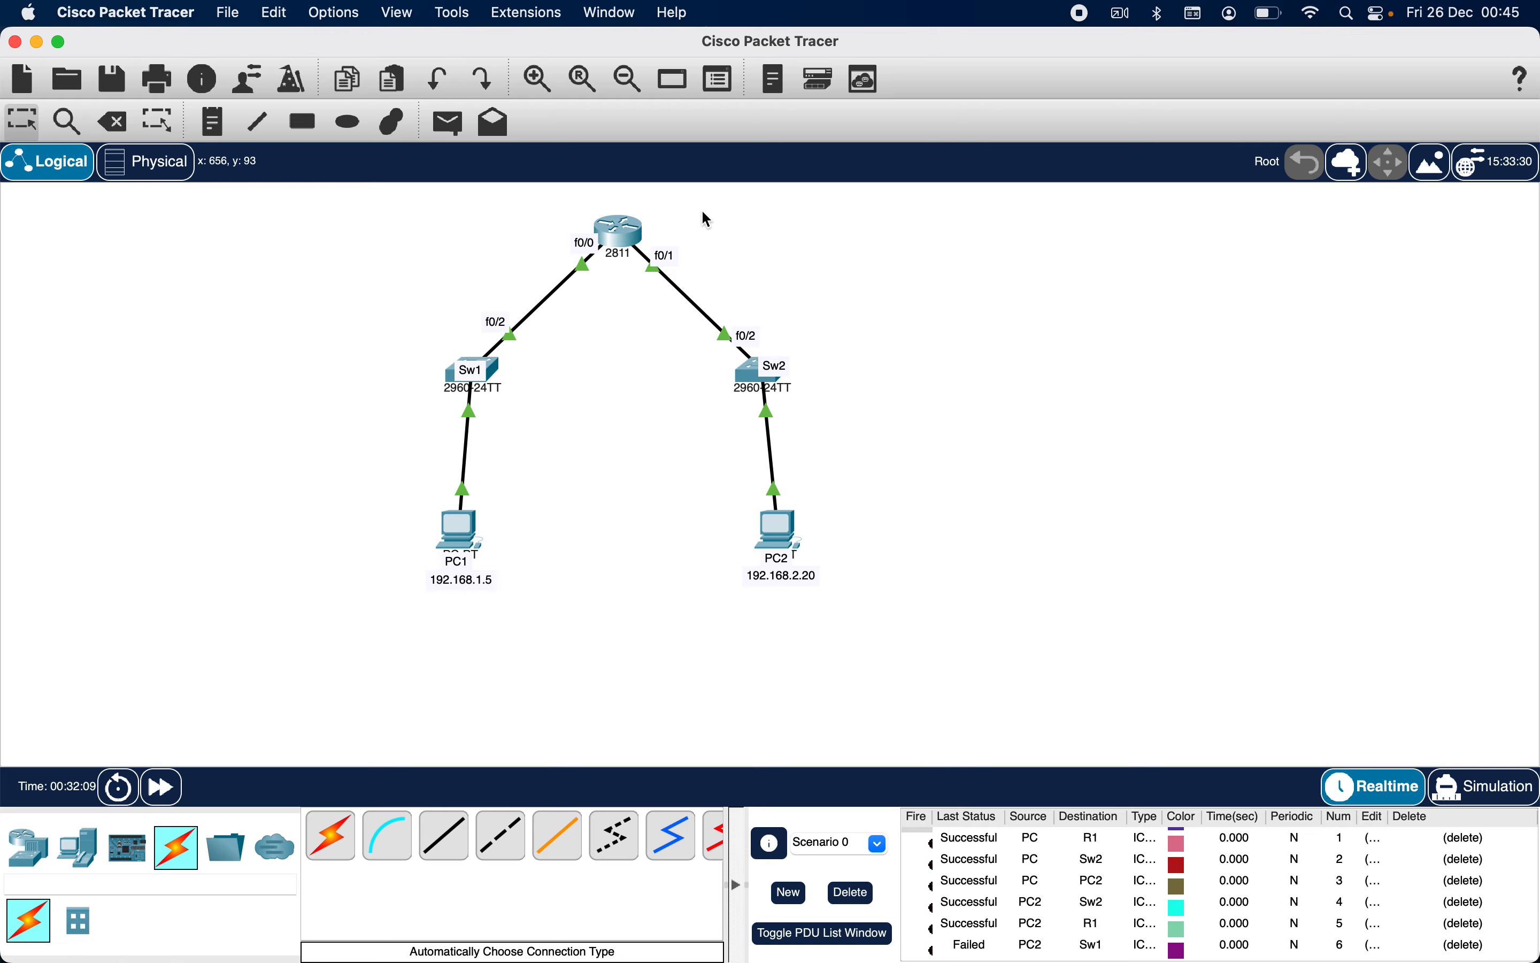
Send a simple PDU from PC2 to PC1 and check its status in the PDU list
left_click(453, 126)
left_click(780, 533)
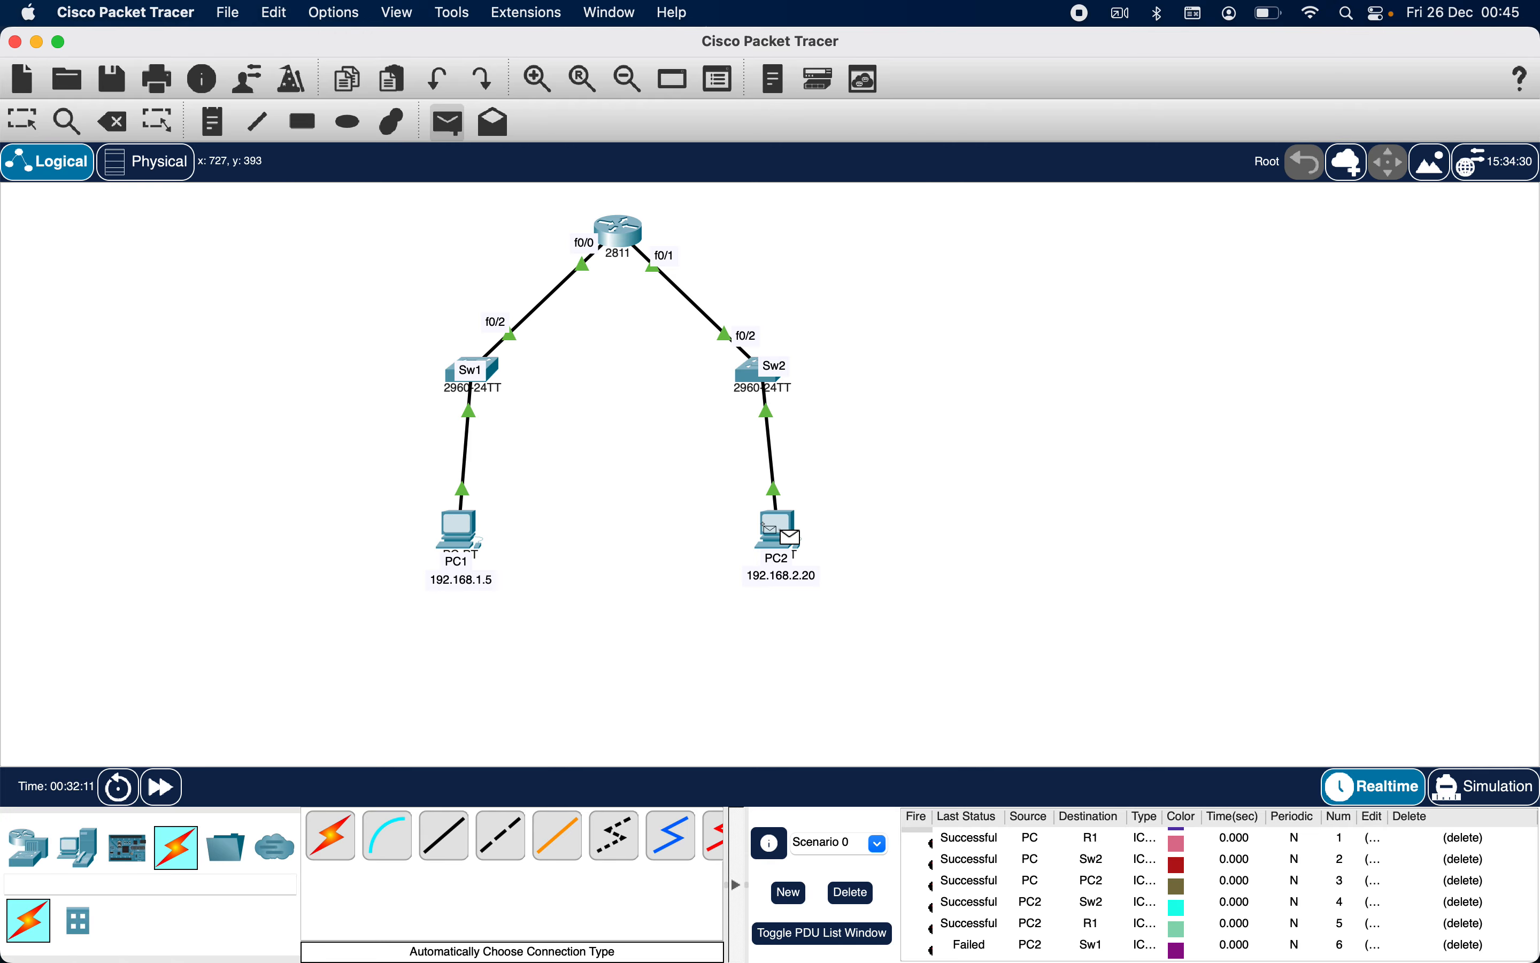
left_click(469, 531)
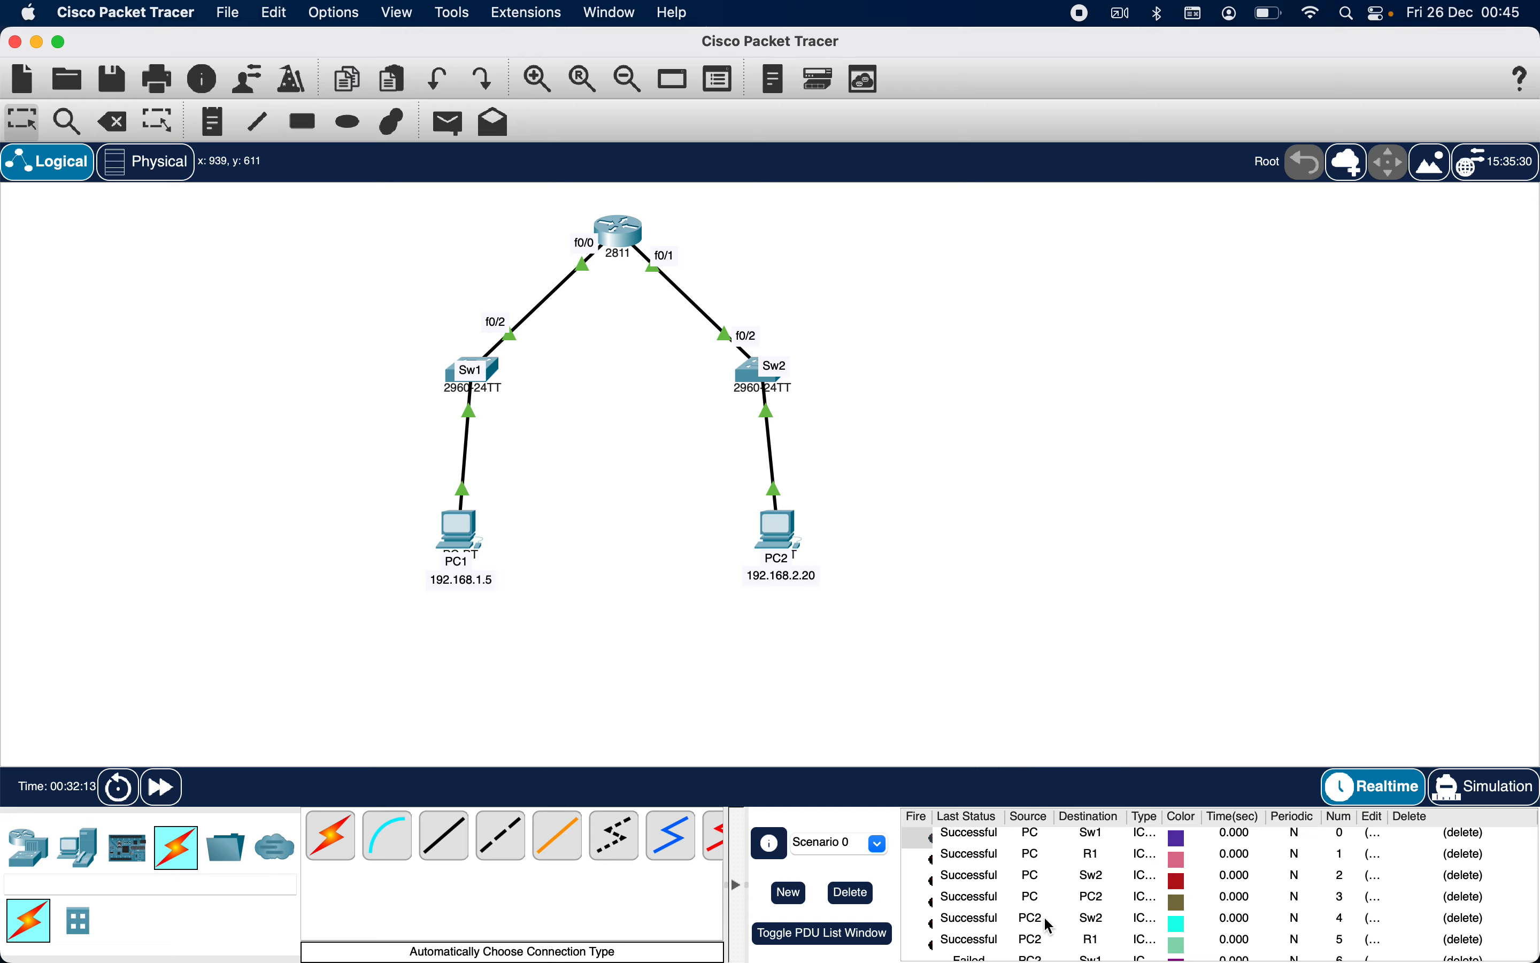
scroll(1049, 927, "down", 2)
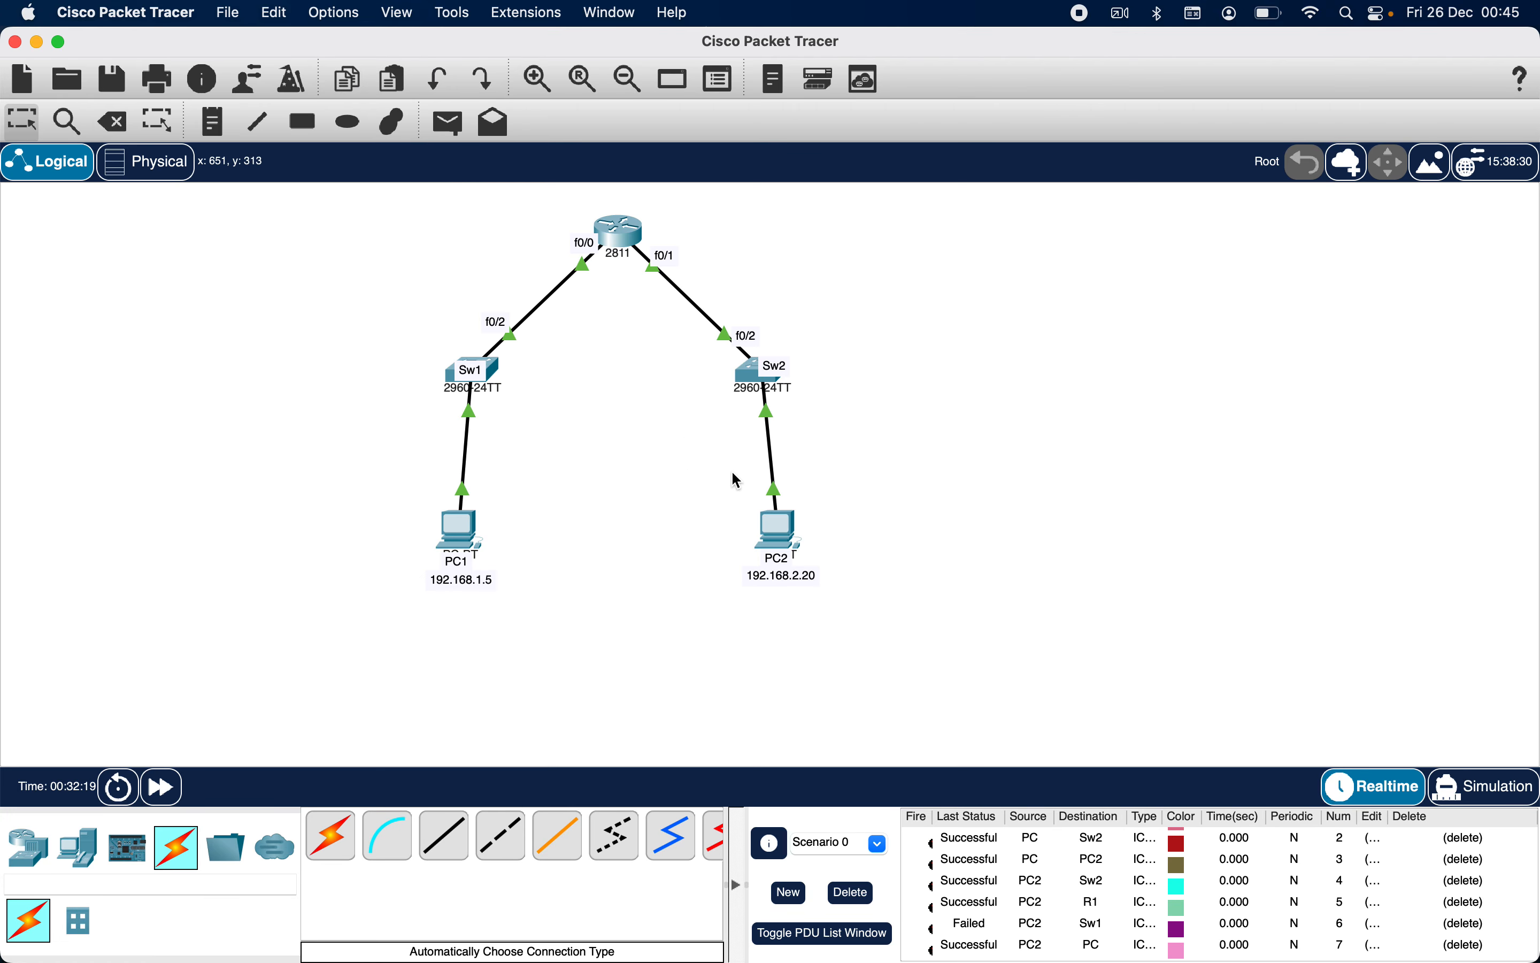
left_click(495, 369)
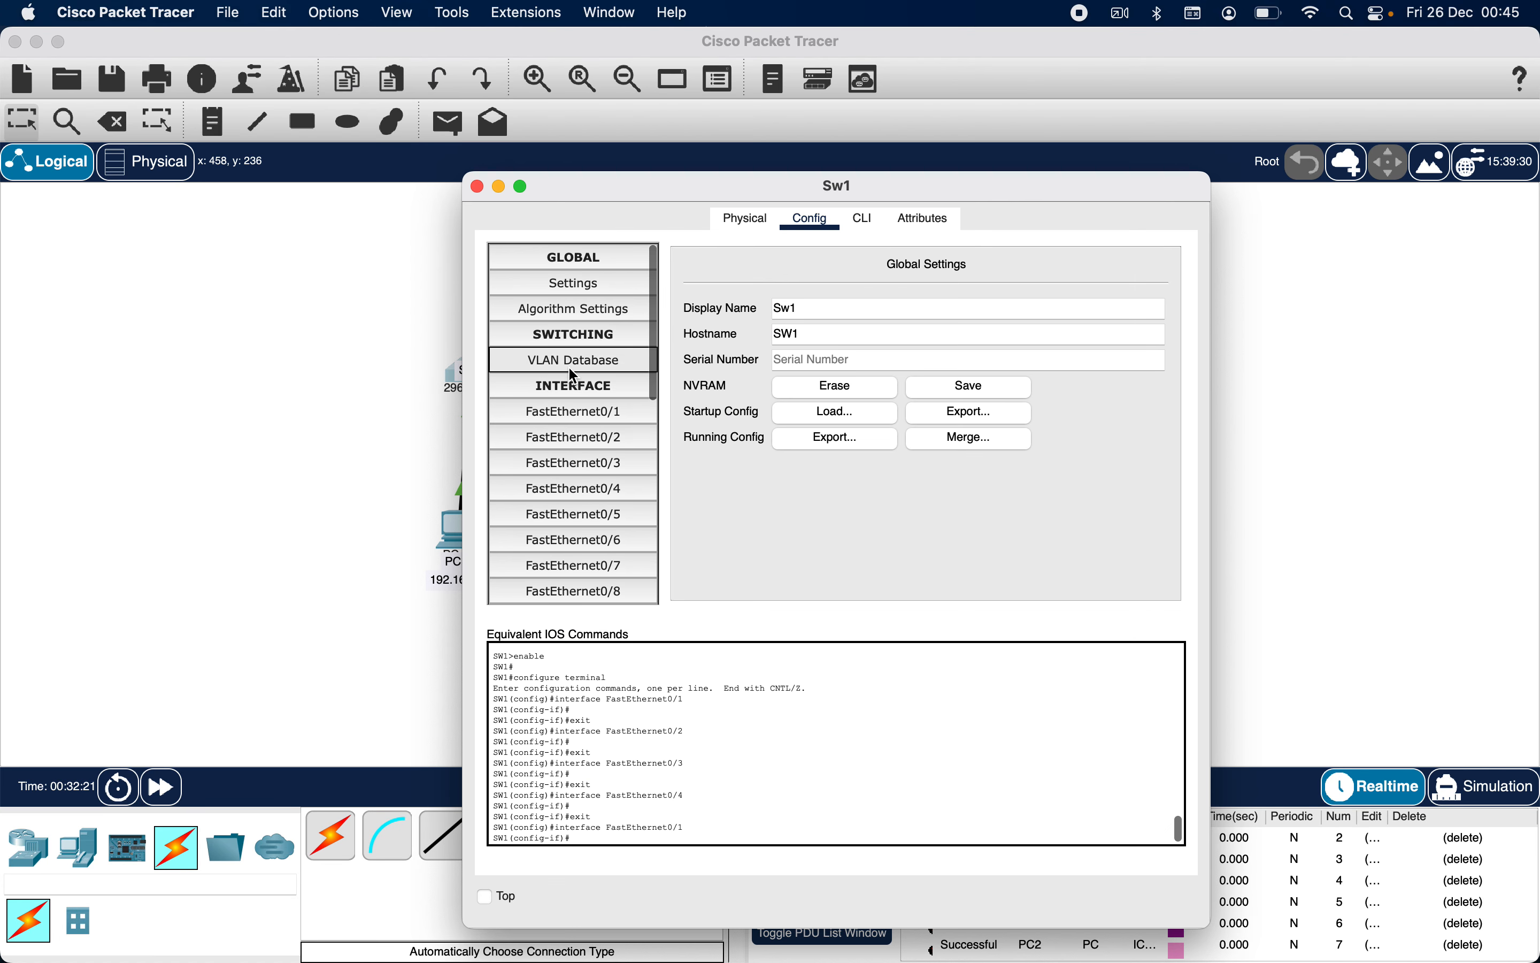
left_click(476, 186)
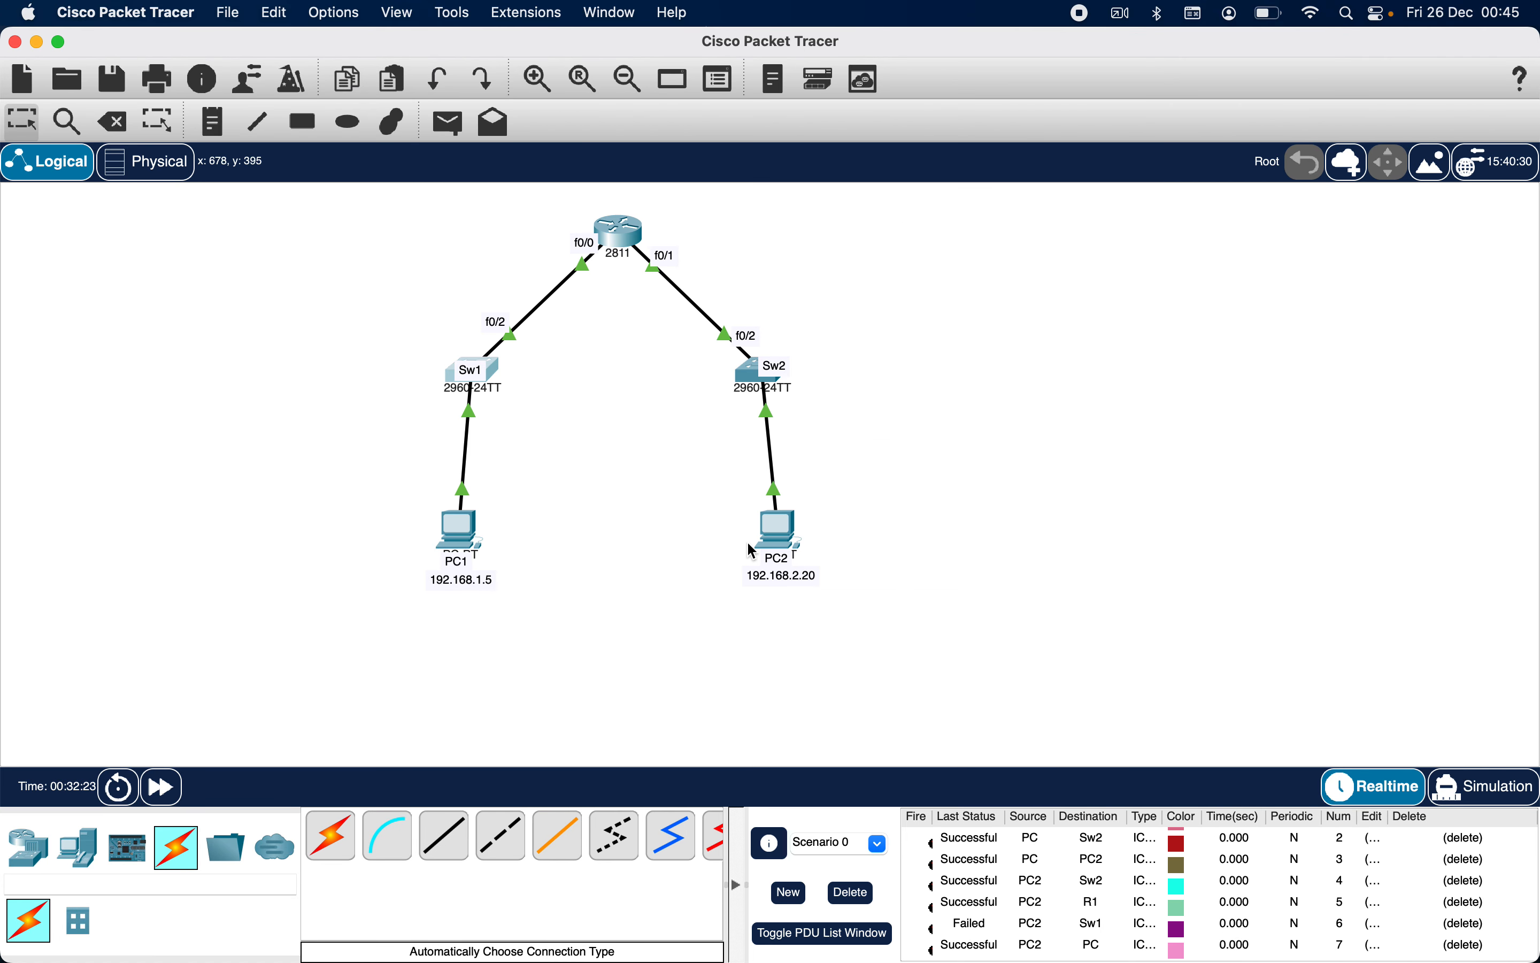
Switch to Simulation mode, play the simple PDUs through the network, and pause the playback
left_click(1487, 790)
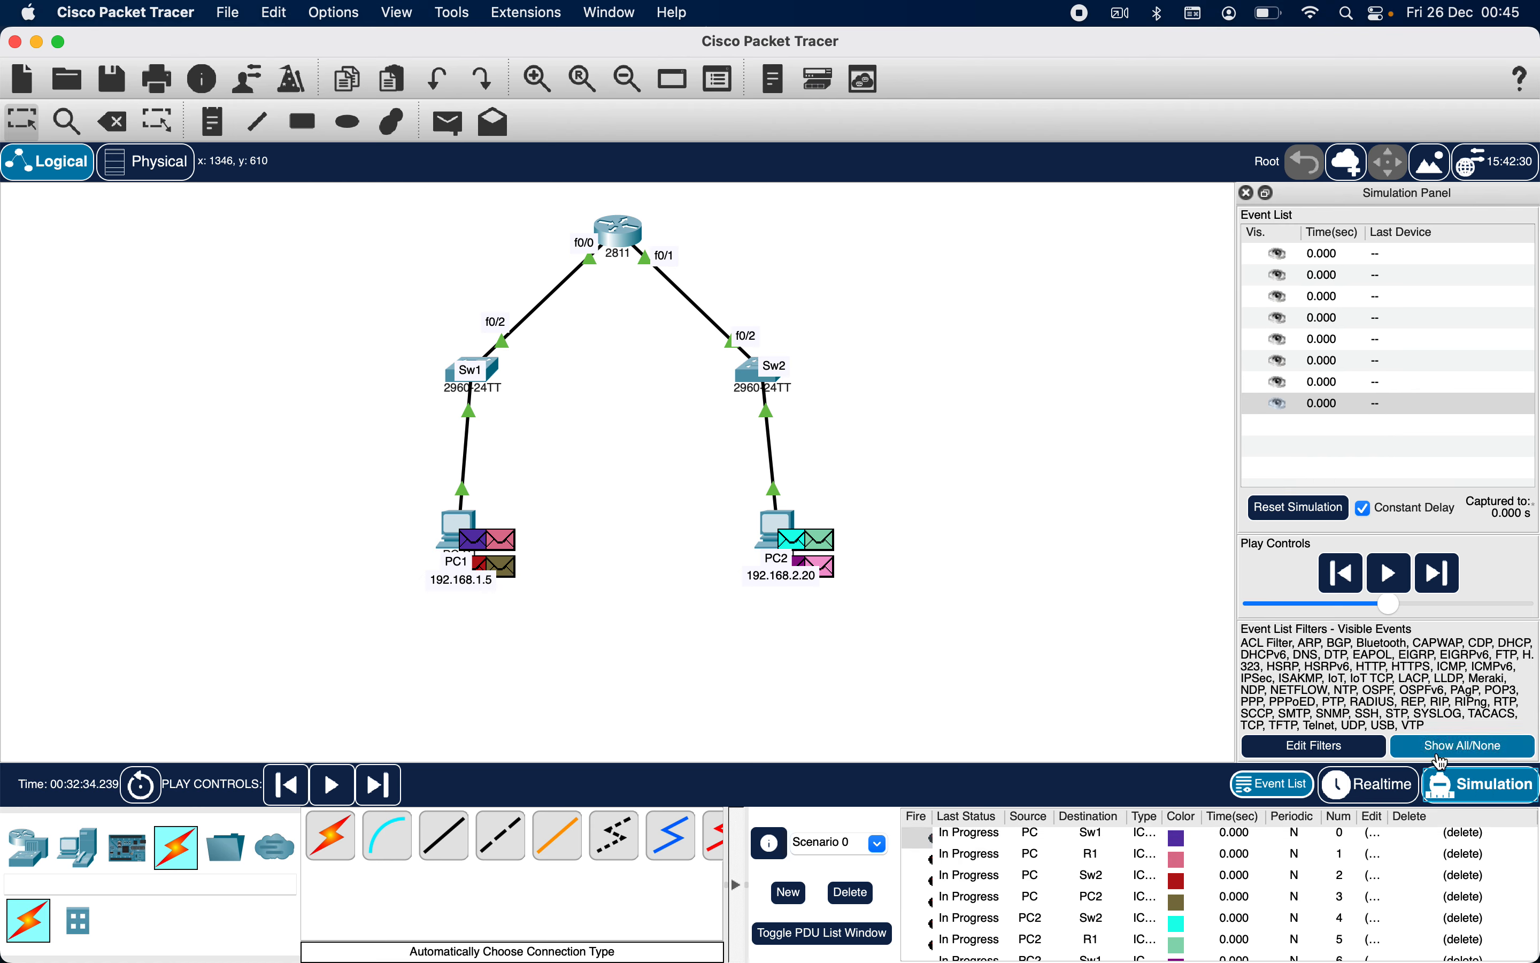
left_click(1442, 762)
left_click(1442, 761)
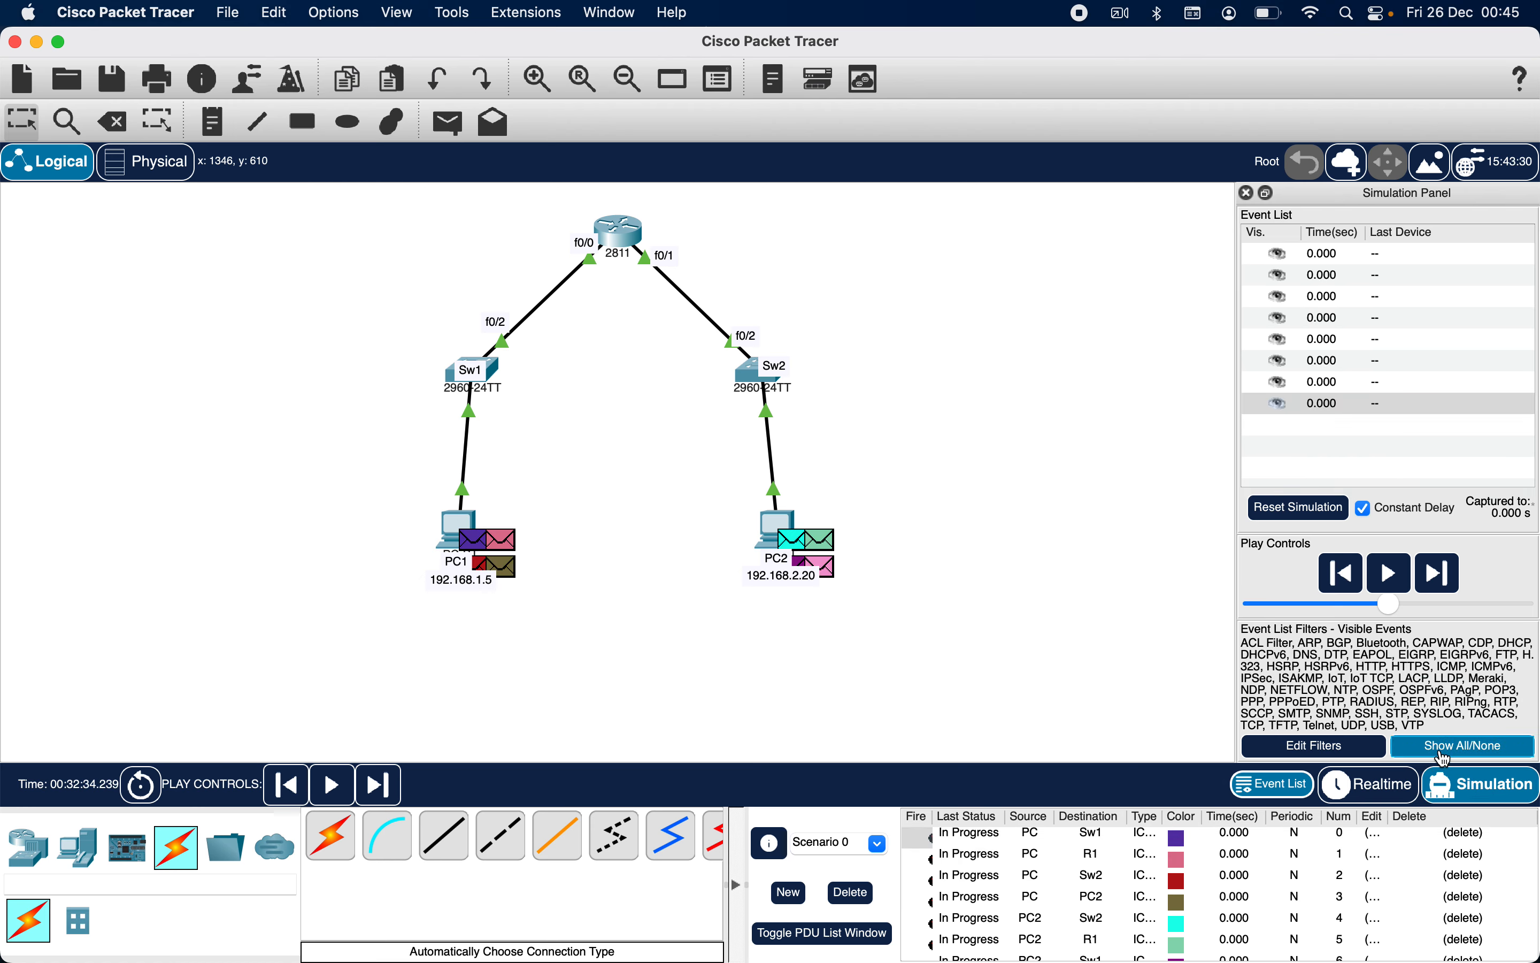
left_click(1368, 751)
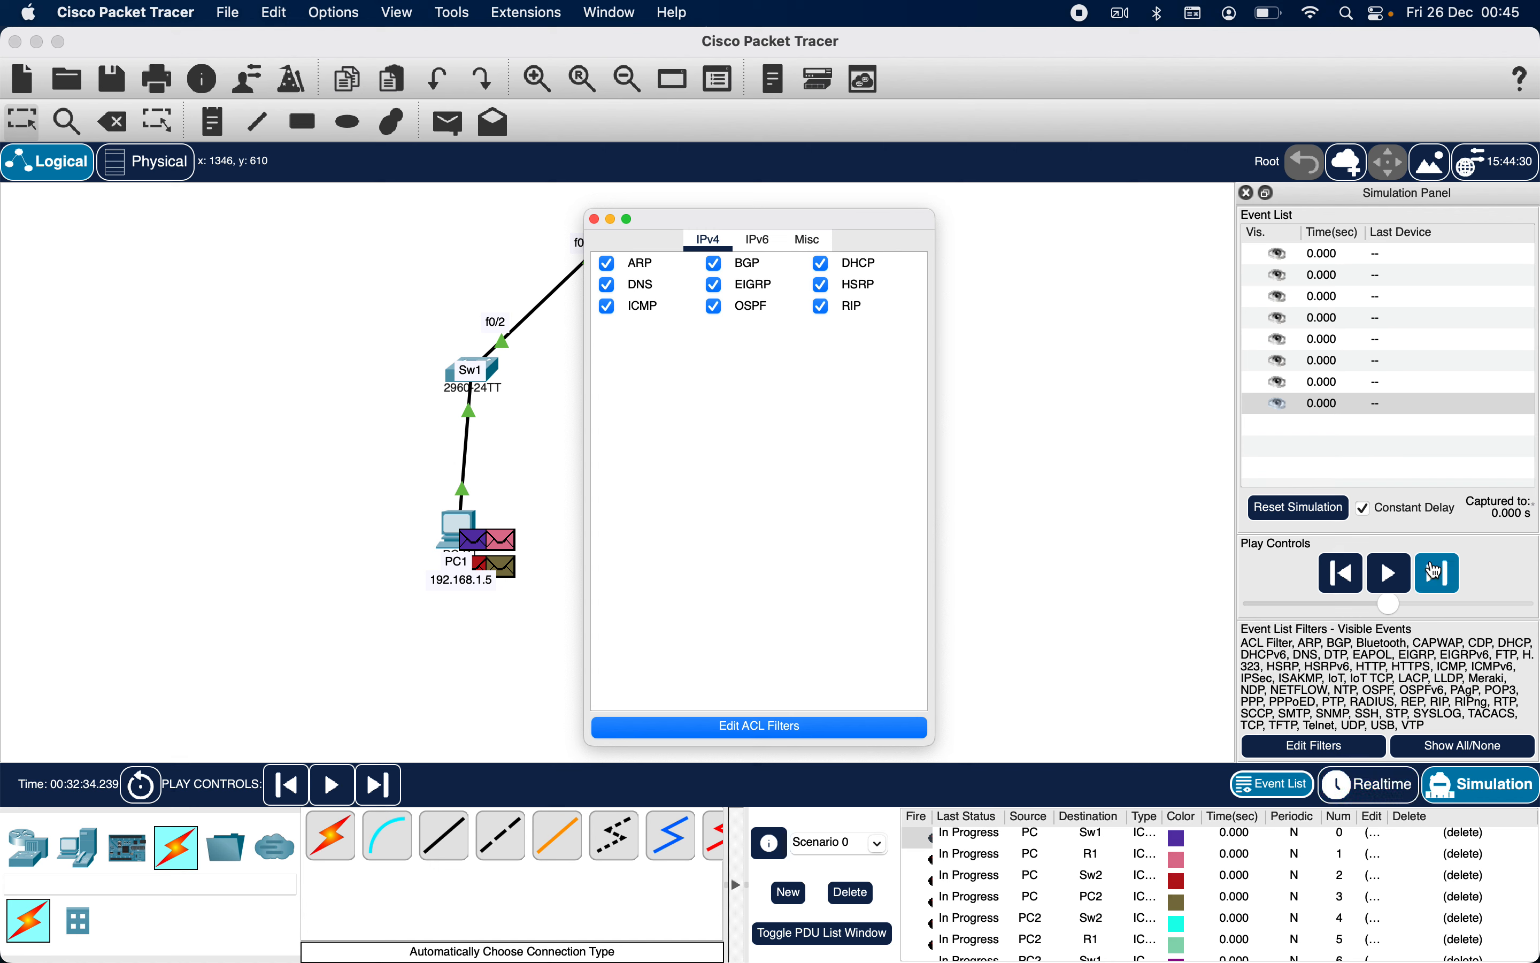
left_click(1390, 573)
left_click(594, 219)
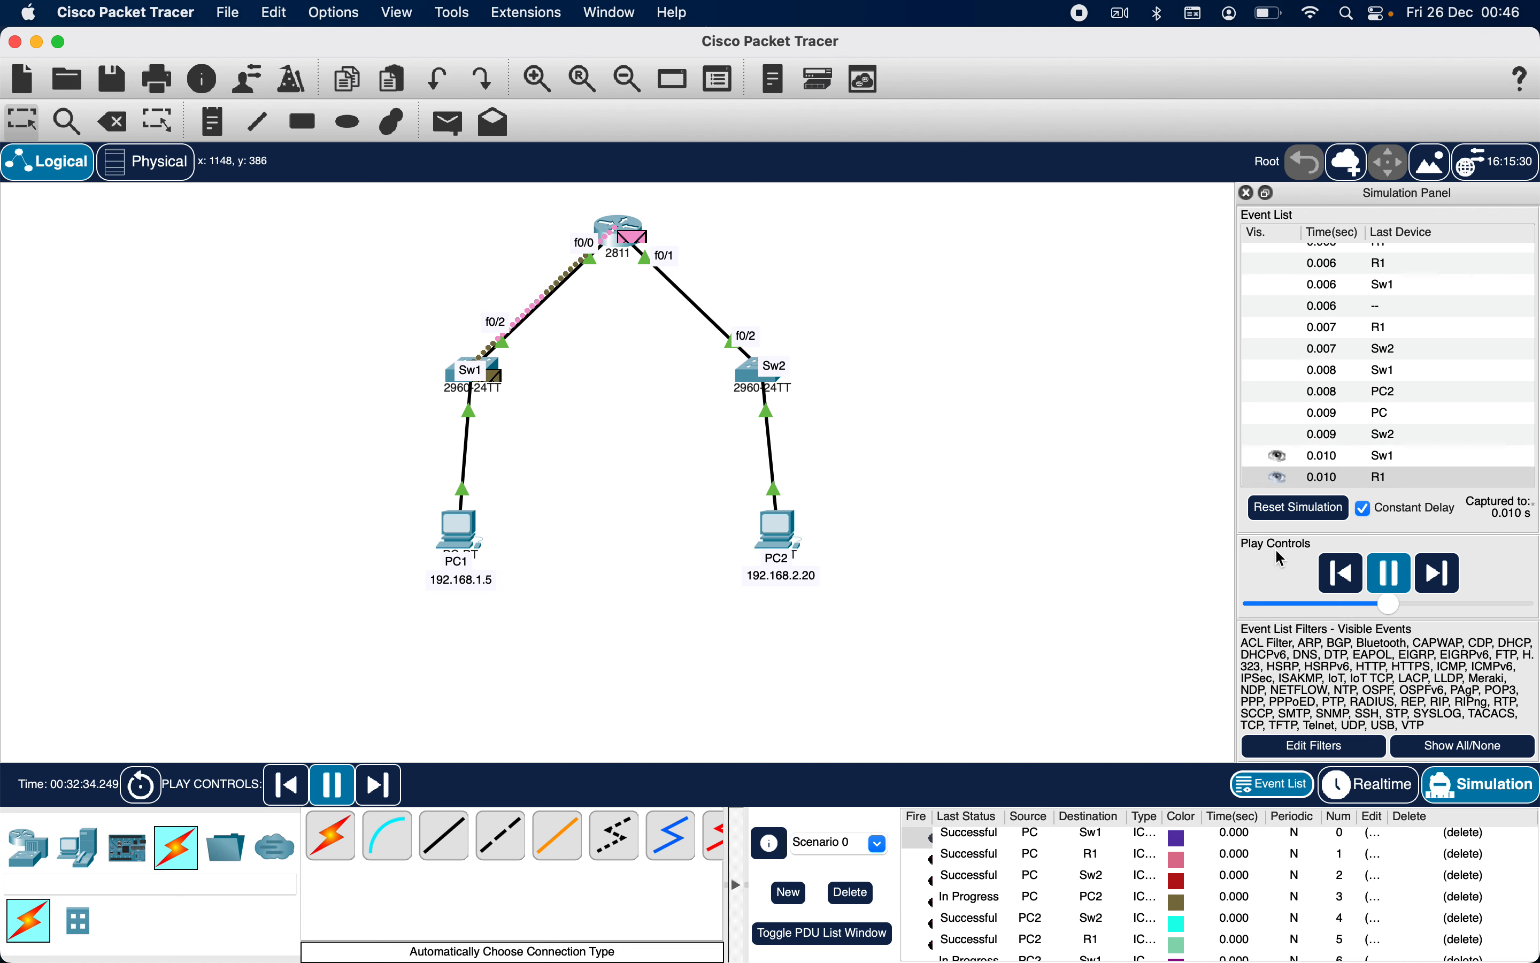
left_click(1392, 583)
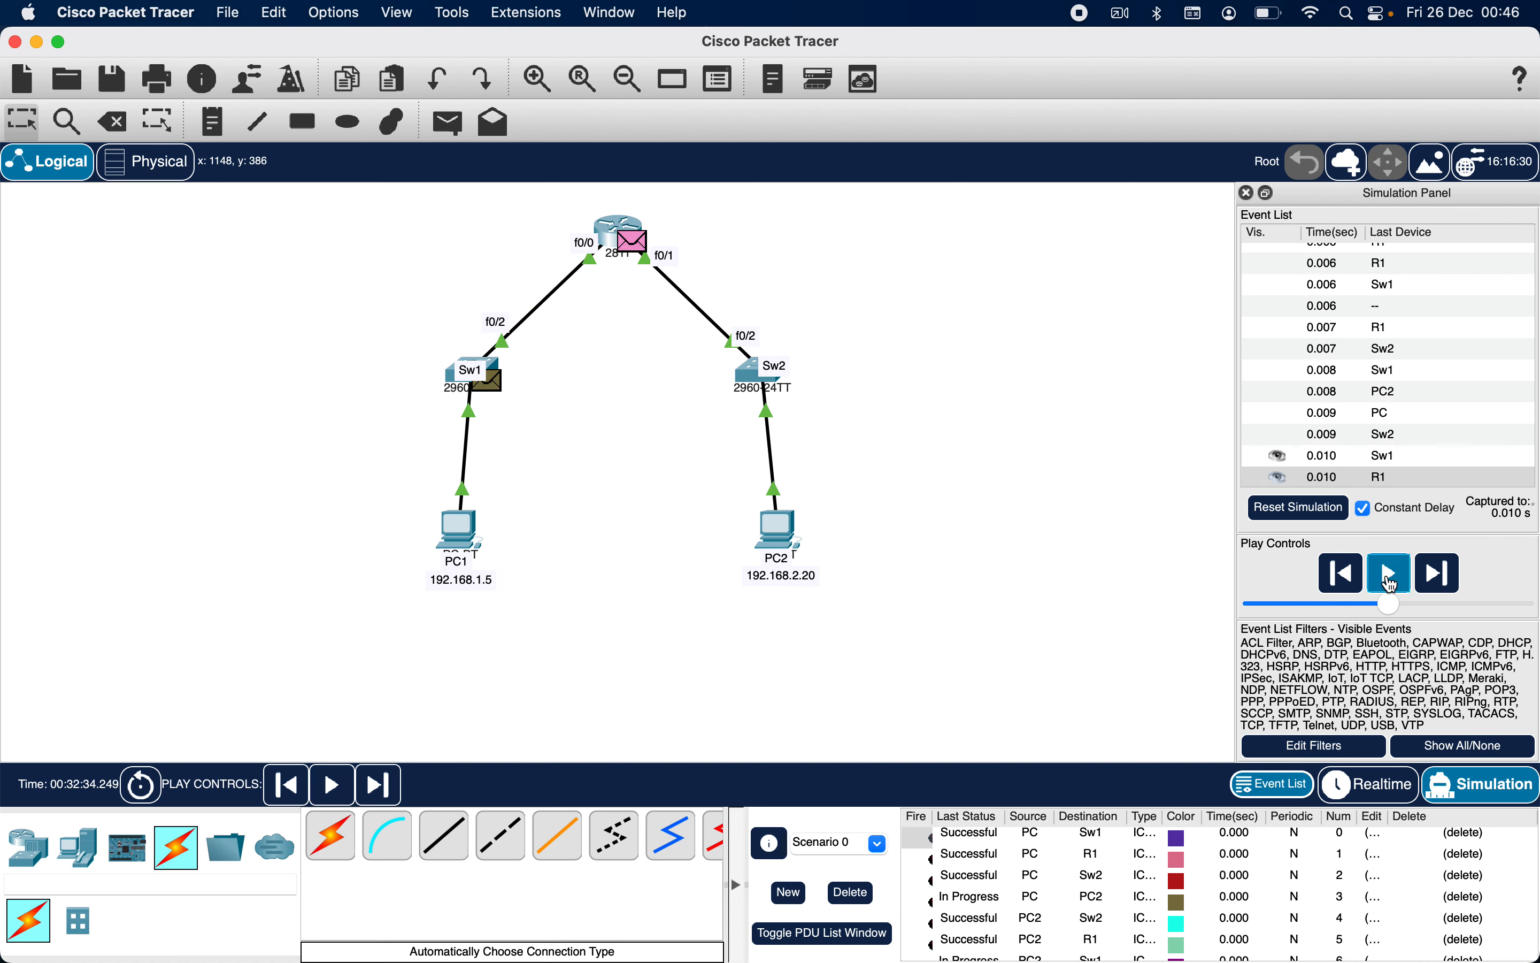